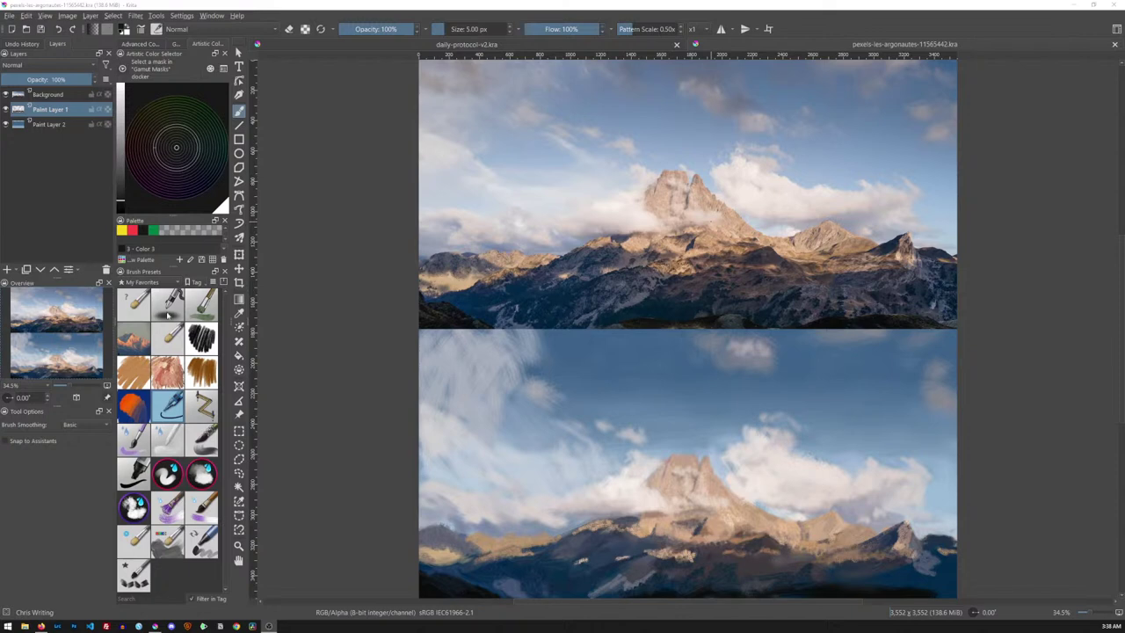
- Select the first brush preset and zoom to 50%, framing the mountain study with sky above
{"action": "left_click", "coordinate": [134, 300]}
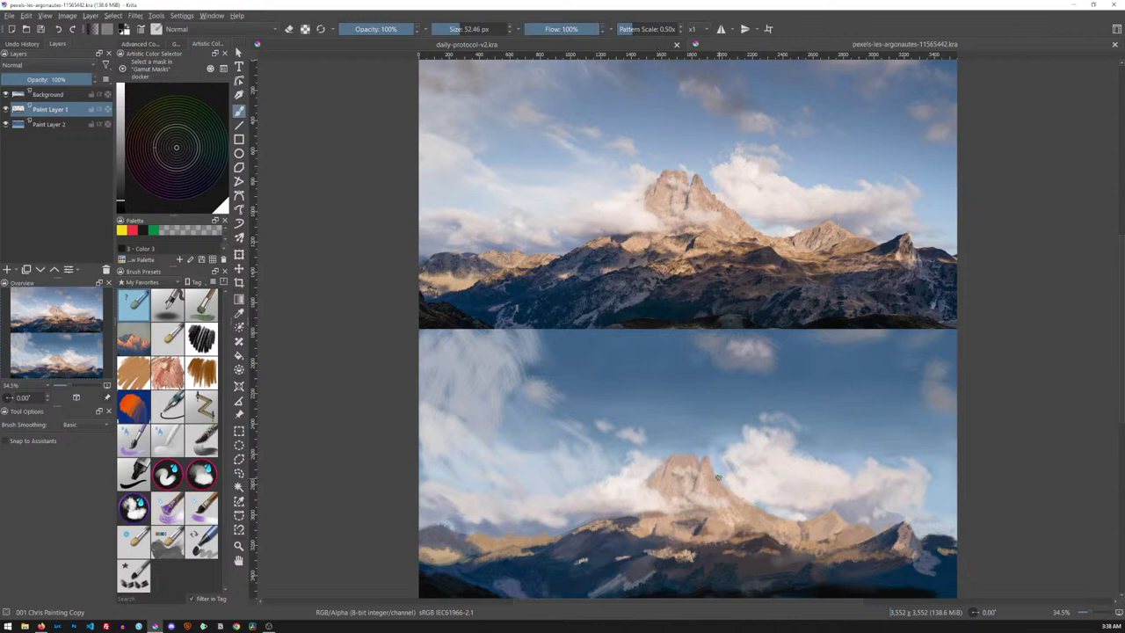
{"action": "key", "text": "plus"}
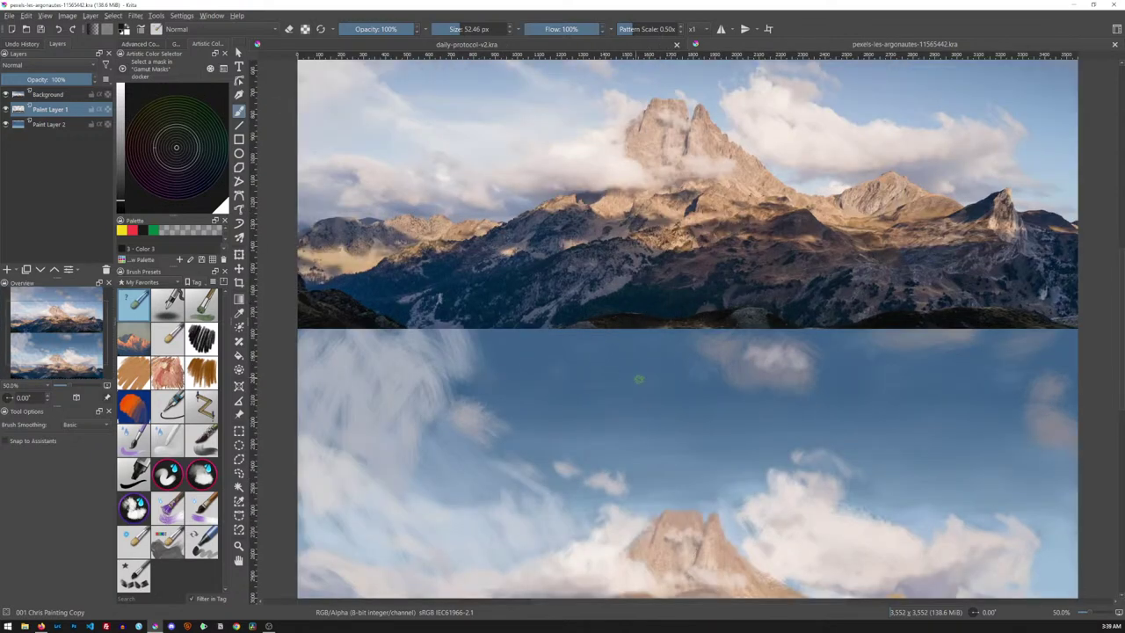
{"action": "mouse_move", "coordinate": [639, 378]}
{"action": "left_mouse_down"}
{"action": "mouse_move", "coordinate": [662, 326]}
{"action": "mouse_move", "coordinate": [630, 344]}
{"action": "mouse_move", "coordinate": [627, 373]}
{"action": "left_mouse_up"}
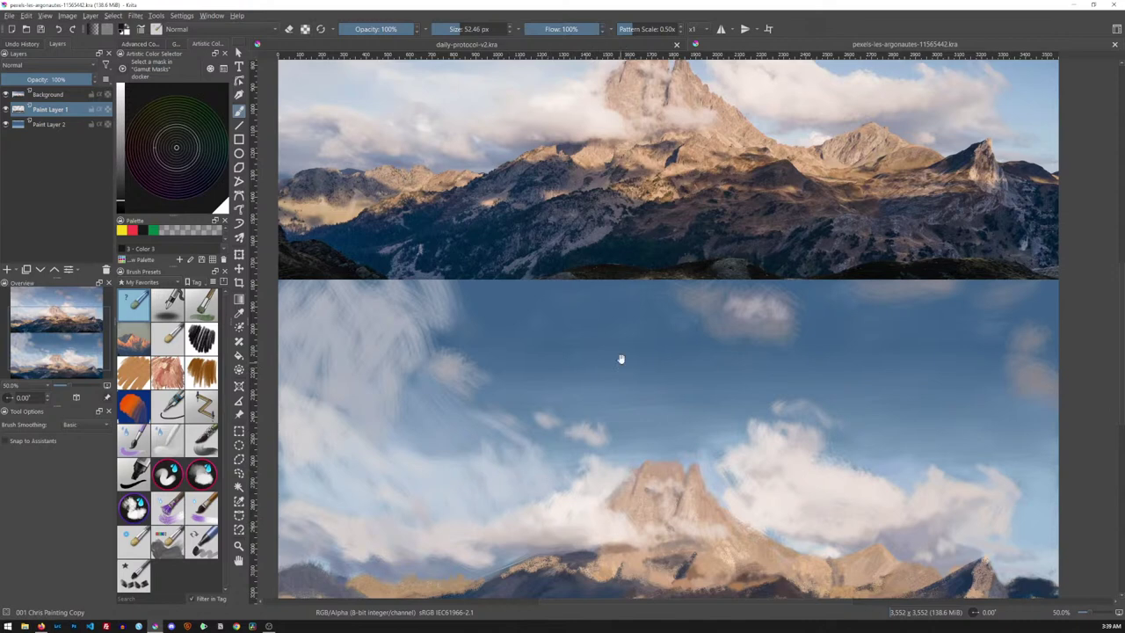
{"action": "left_click_drag", "start_coordinate": [620, 356], "coordinate": [620, 395]}
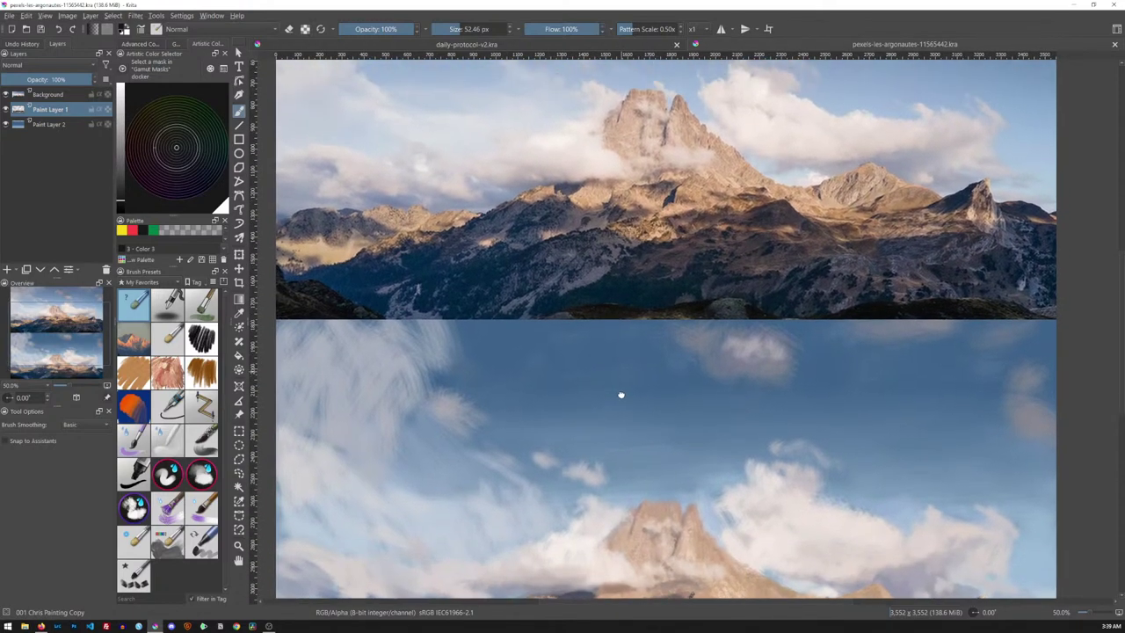
- Choose the soft full-blending brush preset and enlarge it from about 132 px to 207 px
{"action": "left_click", "coordinate": [167, 441]}
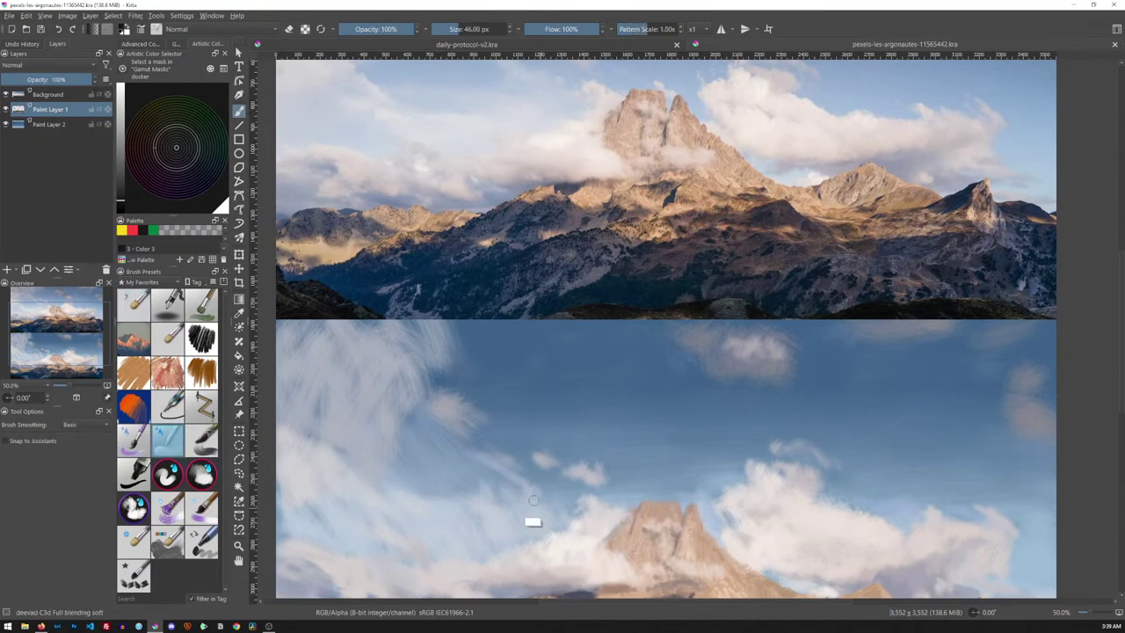
{"action": "left_click_drag", "start_coordinate": [530, 491], "coordinate": [529, 491]}
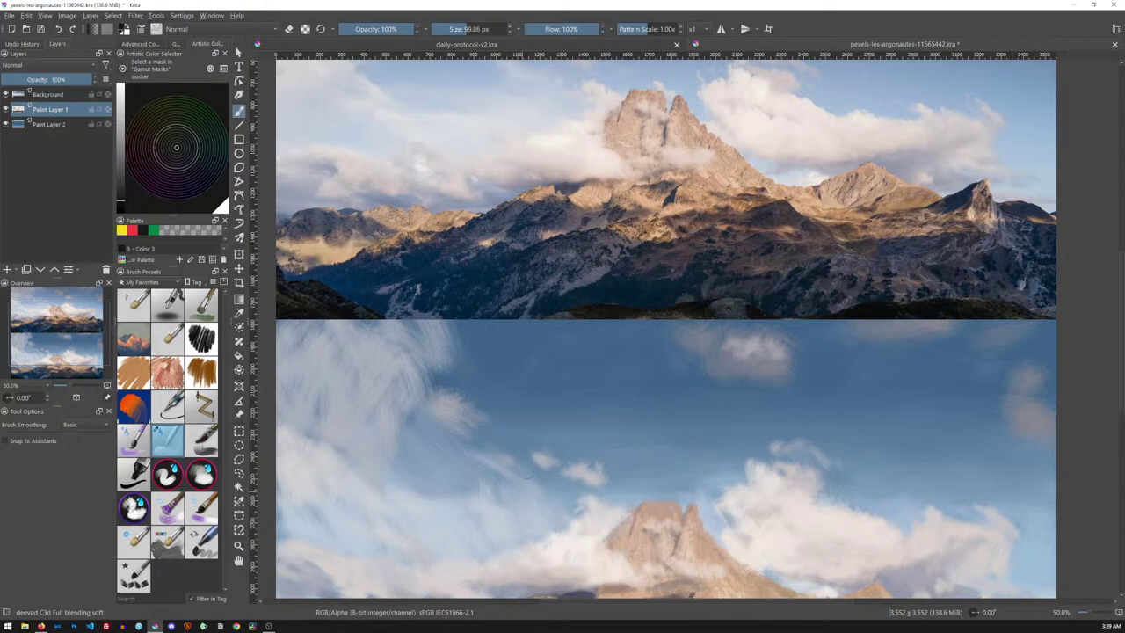
{"action": "key", "text": "shift"}
{"action": "mouse_move", "coordinate": [498, 501]}
{"action": "left_mouse_down"}
{"action": "mouse_move", "coordinate": [580, 506]}
{"action": "mouse_move", "coordinate": [466, 488]}
{"action": "left_mouse_up"}
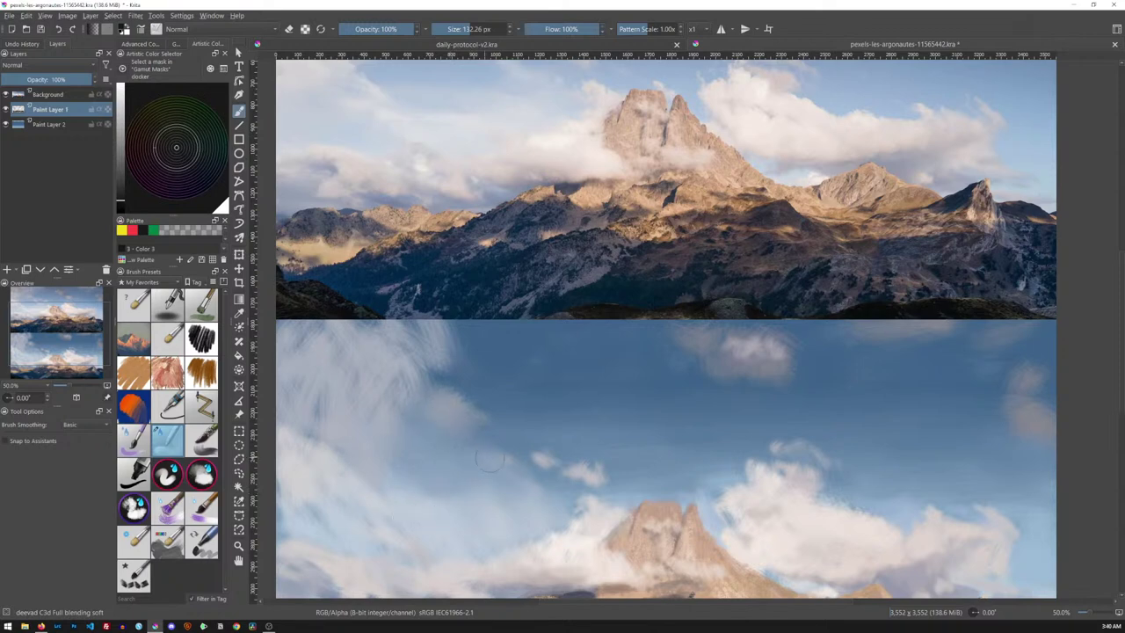
{"action": "mouse_move", "coordinate": [555, 474]}
{"action": "left_mouse_down"}
{"action": "mouse_move", "coordinate": [585, 440]}
{"action": "mouse_move", "coordinate": [572, 404]}
{"action": "mouse_move", "coordinate": [518, 542]}
{"action": "mouse_move", "coordinate": [546, 506]}
{"action": "mouse_move", "coordinate": [605, 354]}
{"action": "left_mouse_up"}
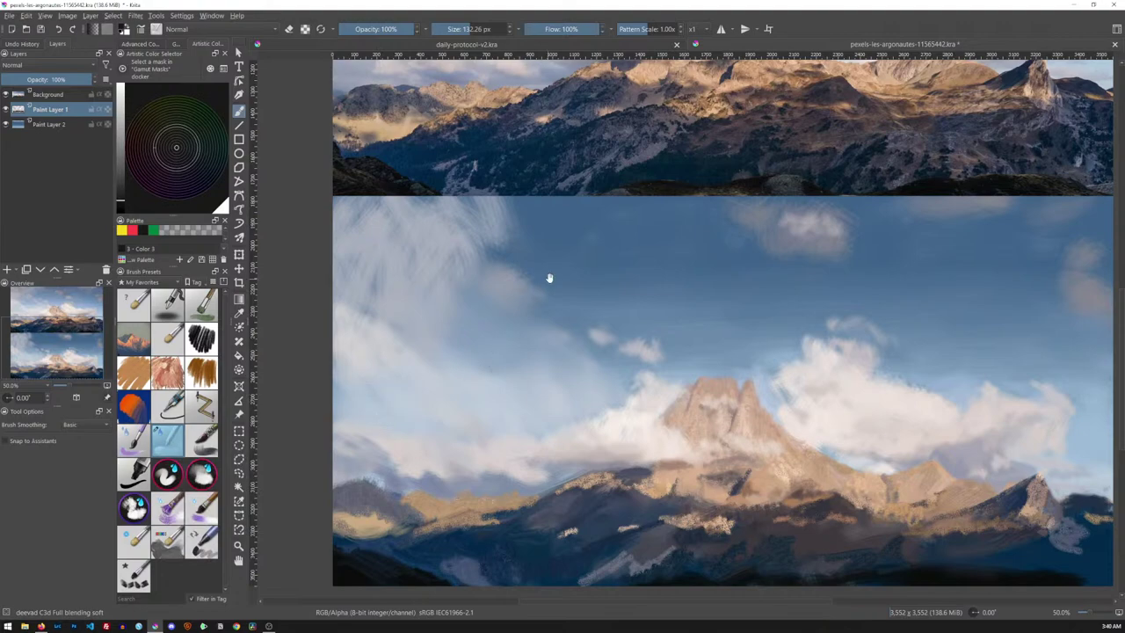
{"action": "mouse_move", "coordinate": [549, 278]}
{"action": "left_mouse_down"}
{"action": "mouse_move", "coordinate": [534, 319]}
{"action": "mouse_move", "coordinate": [549, 525]}
{"action": "mouse_move", "coordinate": [537, 369]}
{"action": "mouse_move", "coordinate": [557, 294]}
{"action": "left_mouse_up"}
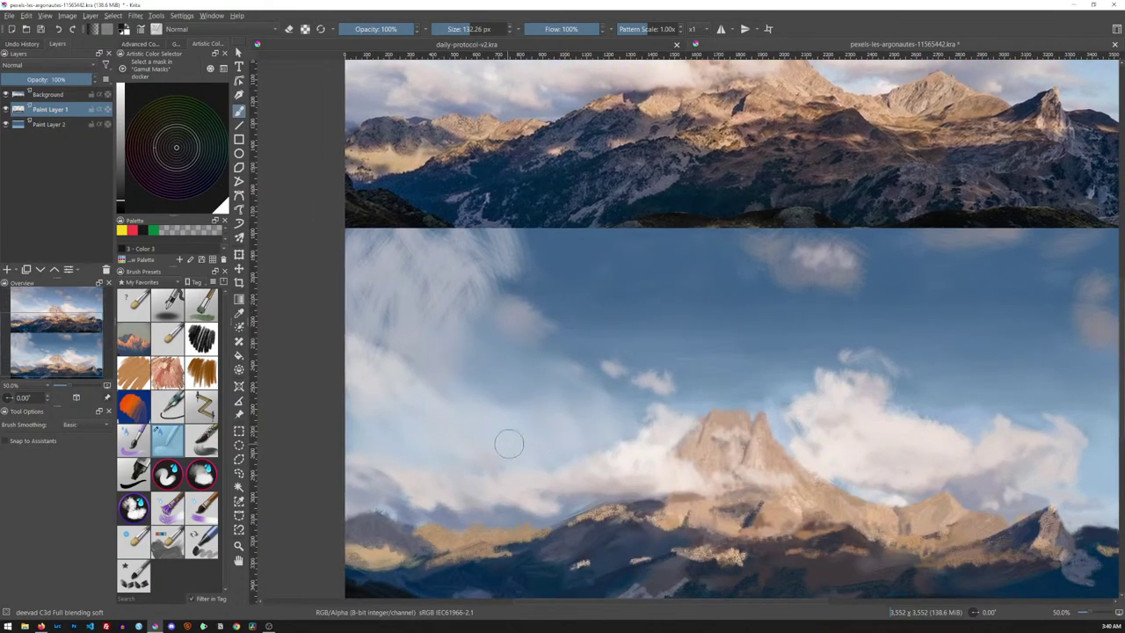
{"action": "mouse_move", "coordinate": [489, 414]}
{"action": "left_mouse_down"}
{"action": "mouse_move", "coordinate": [464, 413]}
{"action": "mouse_move", "coordinate": [756, 406]}
{"action": "left_mouse_up"}
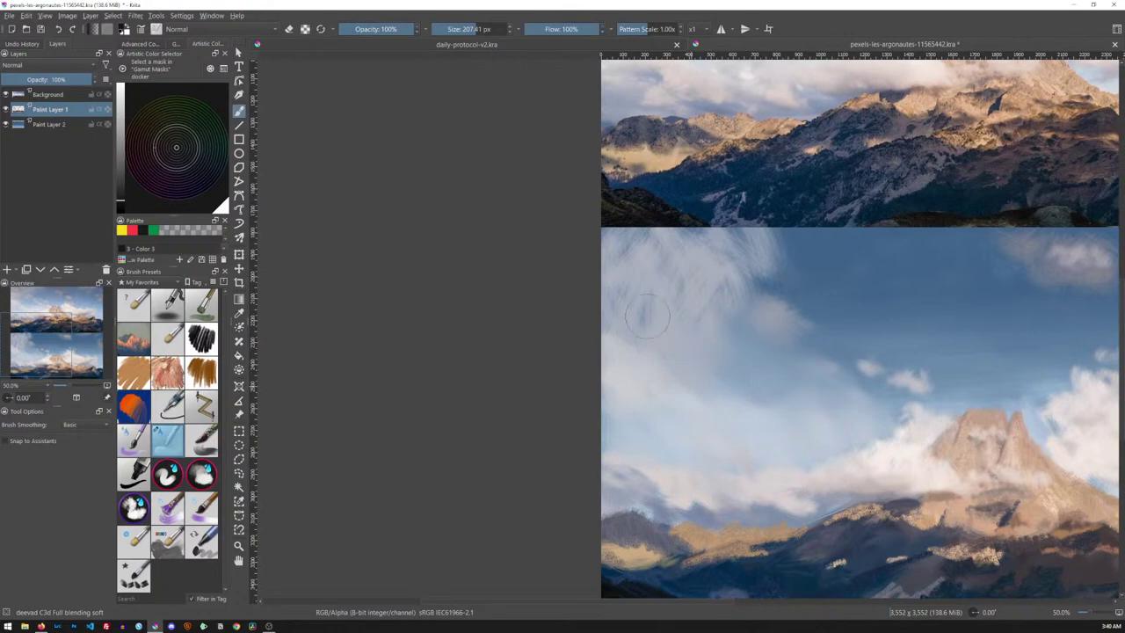
- Frame the painted sky and soften one cloud with a single blending dab
{"action": "mouse_move", "coordinate": [806, 298]}
{"action": "left_mouse_down"}
{"action": "mouse_move", "coordinate": [640, 421]}
{"action": "mouse_move", "coordinate": [605, 522]}
{"action": "mouse_move", "coordinate": [647, 395]}
{"action": "mouse_move", "coordinate": [628, 509]}
{"action": "mouse_move", "coordinate": [750, 401]}
{"action": "left_mouse_up"}
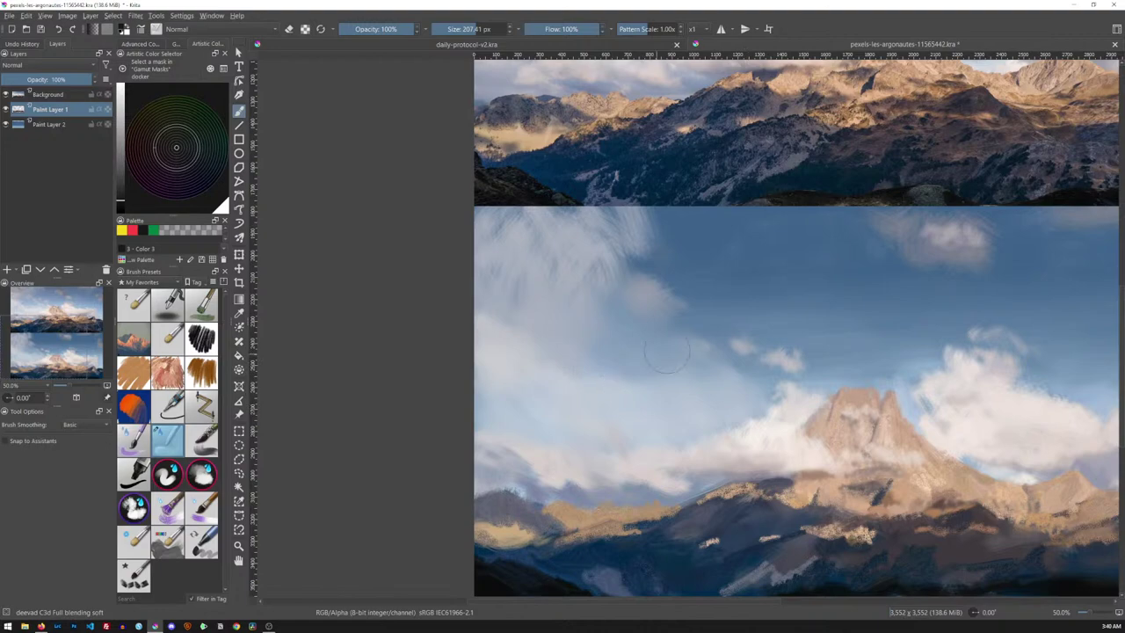
{"action": "mouse_move", "coordinate": [738, 290]}
{"action": "left_mouse_down"}
{"action": "mouse_move", "coordinate": [735, 408]}
{"action": "mouse_move", "coordinate": [662, 527]}
{"action": "mouse_move", "coordinate": [638, 428]}
{"action": "left_mouse_up"}
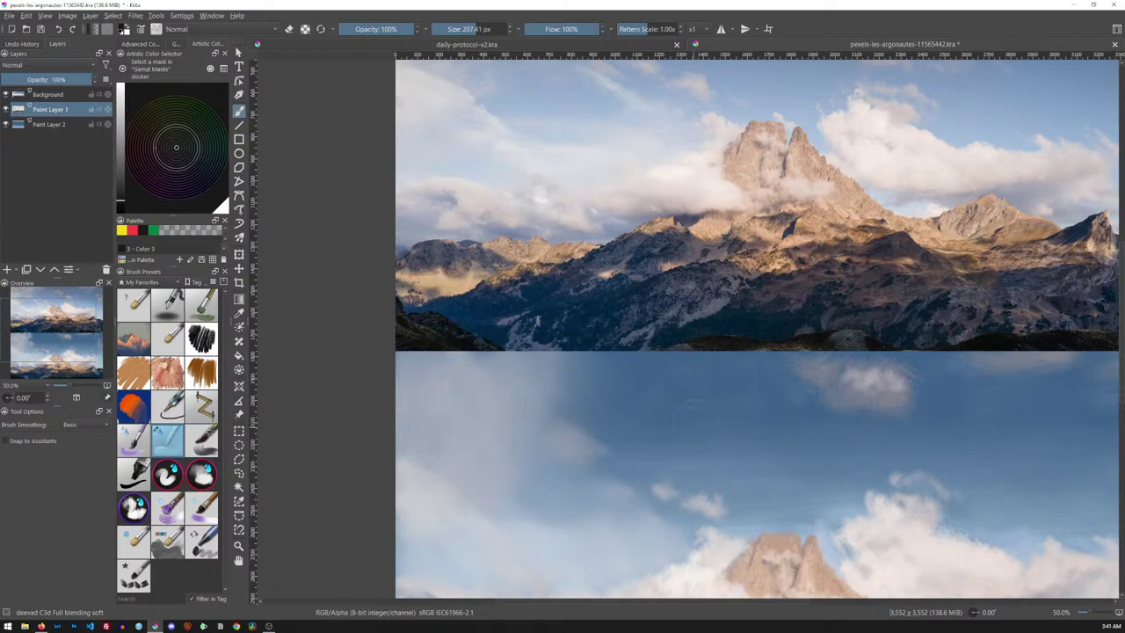
{"action": "left_click_drag", "start_coordinate": [771, 490], "coordinate": [703, 314]}
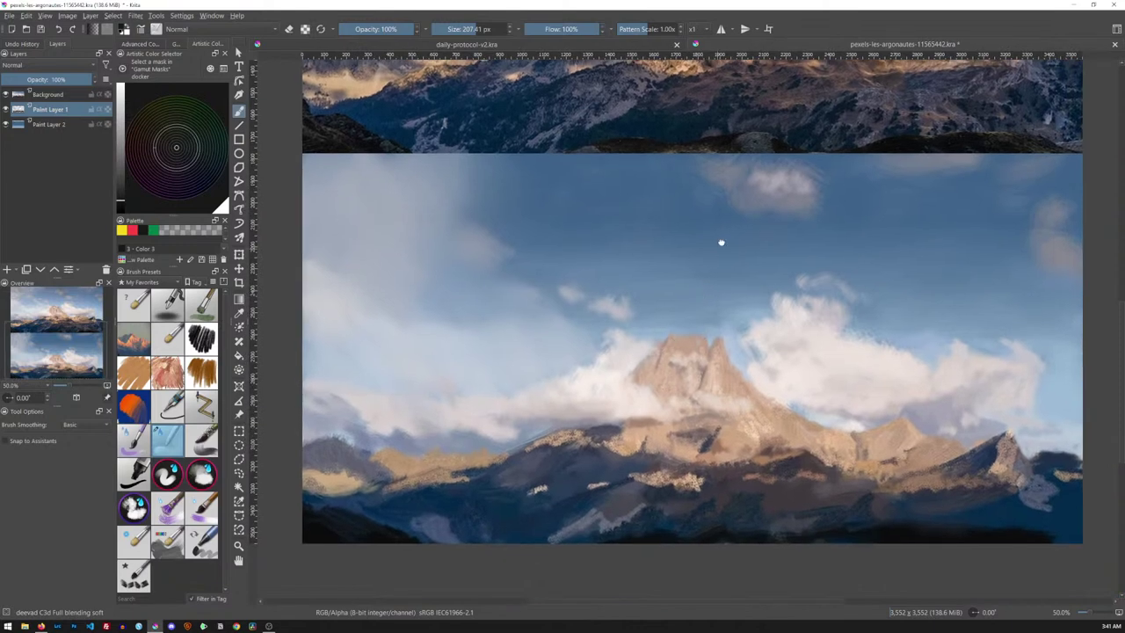
{"action": "left_click_drag", "start_coordinate": [720, 243], "coordinate": [703, 528]}
{"action": "left_click_drag", "start_coordinate": [702, 527], "coordinate": [706, 312]}
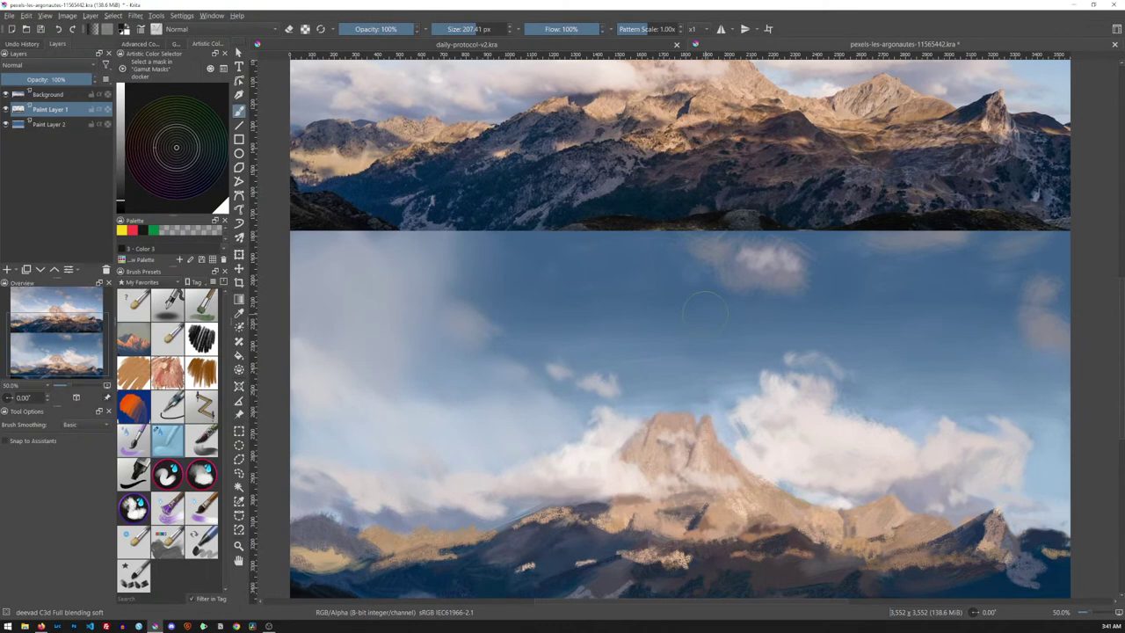
{"action": "left_click_drag", "start_coordinate": [892, 270], "coordinate": [756, 509]}
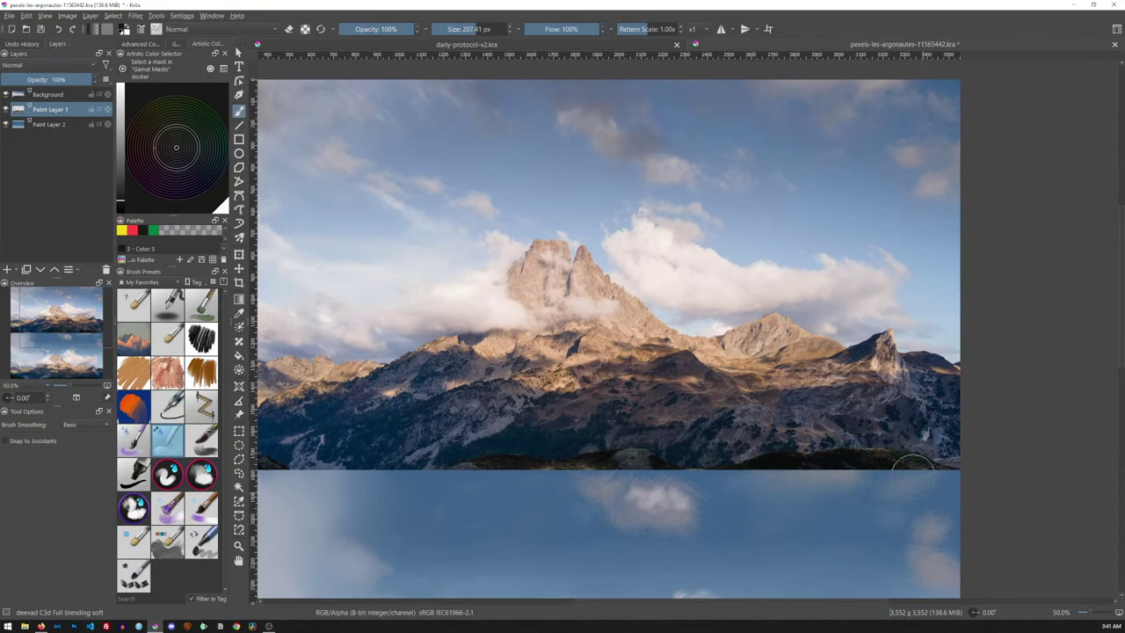
{"action": "scroll", "coordinate": [951, 442], "scroll_direction": "down", "scroll_amount": 3}
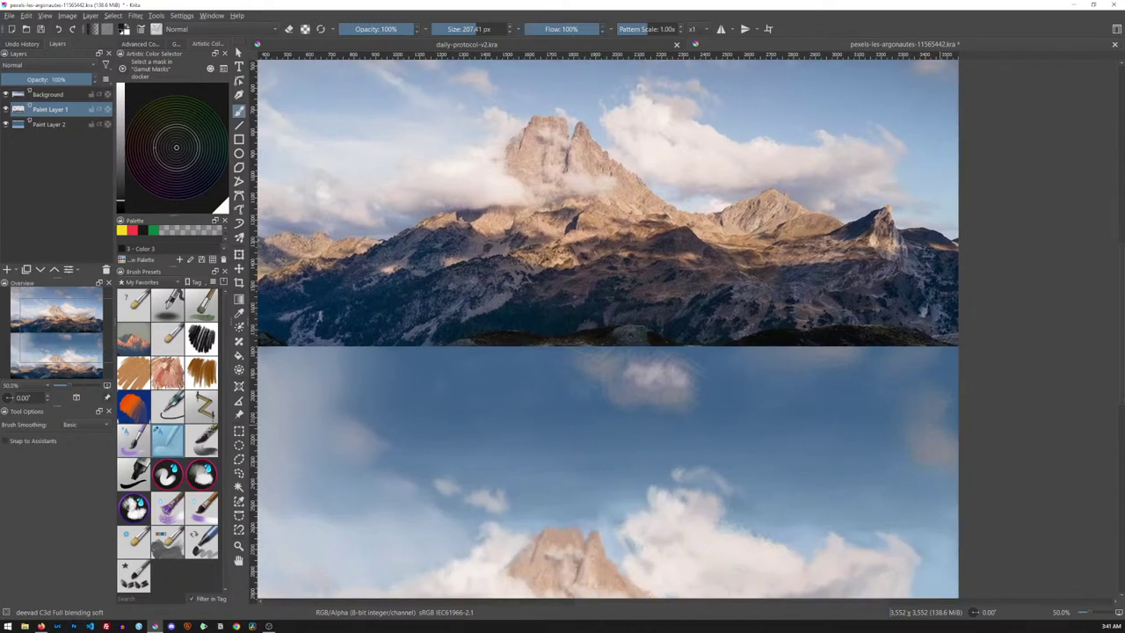
{"action": "left_click", "coordinate": [661, 376]}
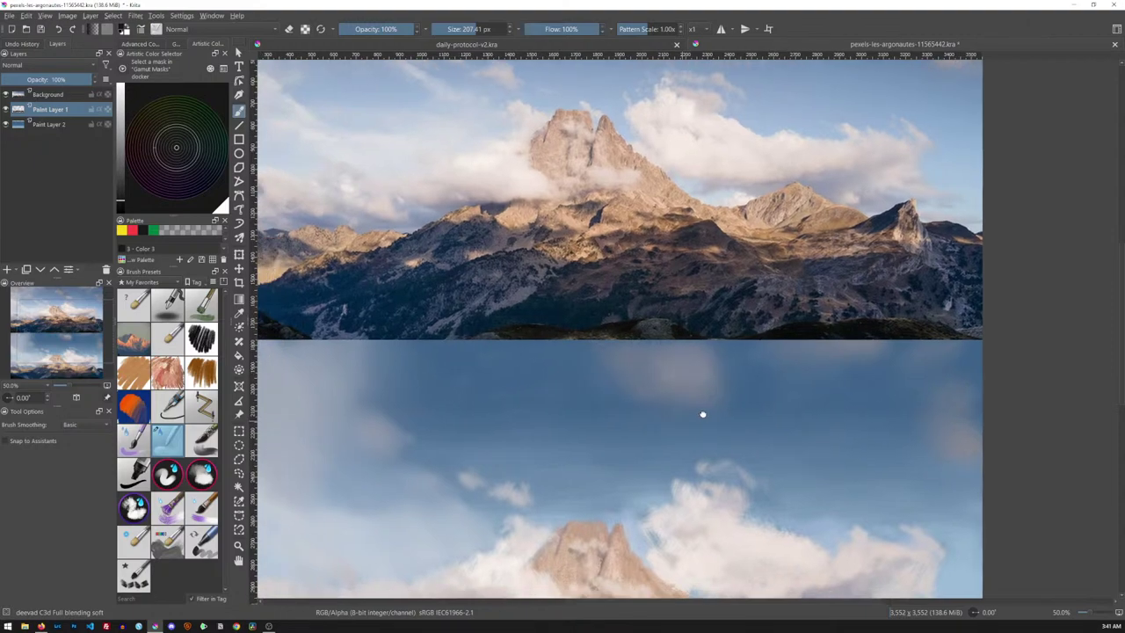
- Bring the full reference mountain photo into view and make the Background layer active
{"action": "mouse_move", "coordinate": [703, 409]}
{"action": "left_mouse_down"}
{"action": "mouse_move", "coordinate": [834, 284]}
{"action": "mouse_move", "coordinate": [851, 307]}
{"action": "mouse_move", "coordinate": [778, 238]}
{"action": "mouse_move", "coordinate": [782, 352]}
{"action": "mouse_move", "coordinate": [783, 256]}
{"action": "mouse_move", "coordinate": [761, 431]}
{"action": "mouse_move", "coordinate": [778, 363]}
{"action": "mouse_move", "coordinate": [776, 244]}
{"action": "mouse_move", "coordinate": [778, 296]}
{"action": "left_mouse_up"}
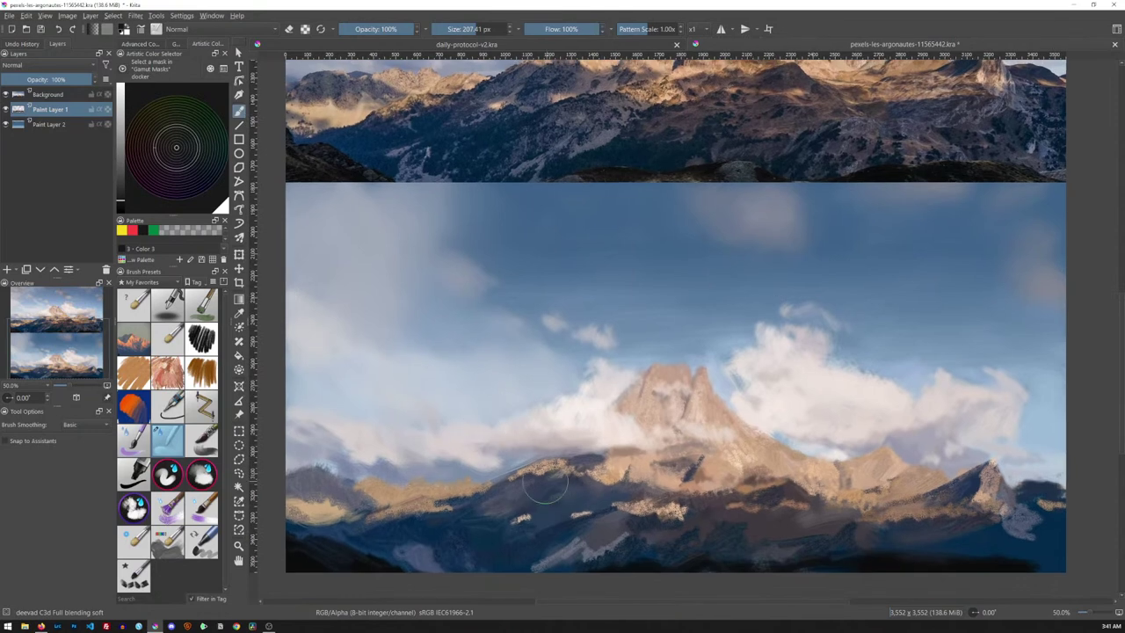
{"action": "mouse_move", "coordinate": [645, 333]}
{"action": "left_mouse_down"}
{"action": "mouse_move", "coordinate": [625, 500]}
{"action": "mouse_move", "coordinate": [671, 322]}
{"action": "mouse_move", "coordinate": [649, 285]}
{"action": "mouse_move", "coordinate": [648, 320]}
{"action": "left_mouse_up"}
{"action": "left_click", "coordinate": [56, 97]}
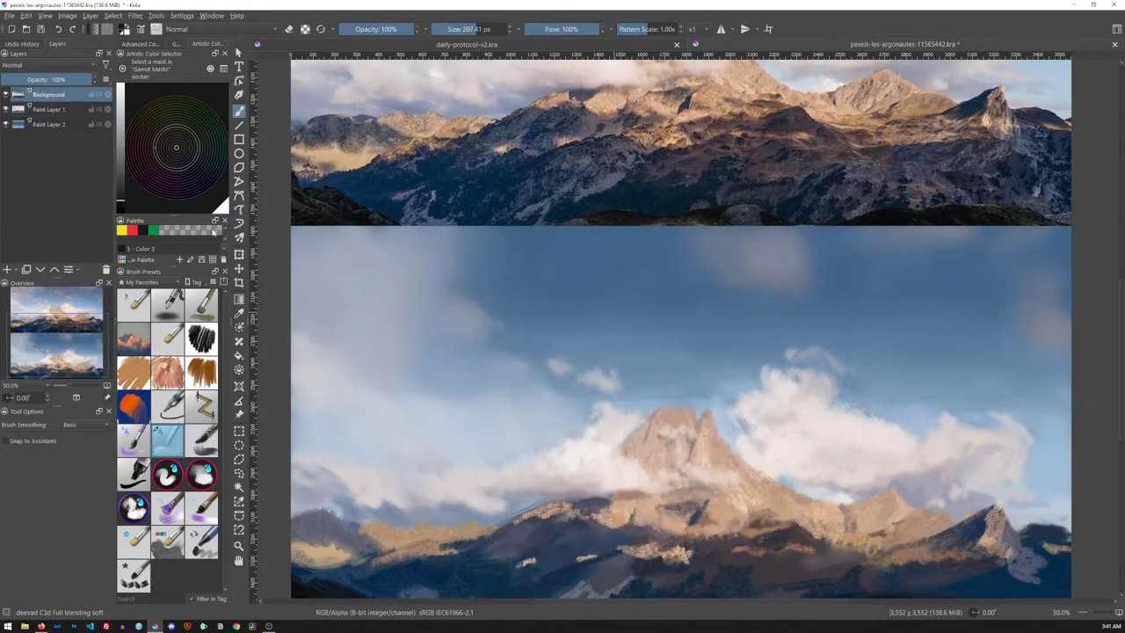
- Drag the Background reference photo down so it overlaps the top of the painted study
{"action": "key", "text": "t"}
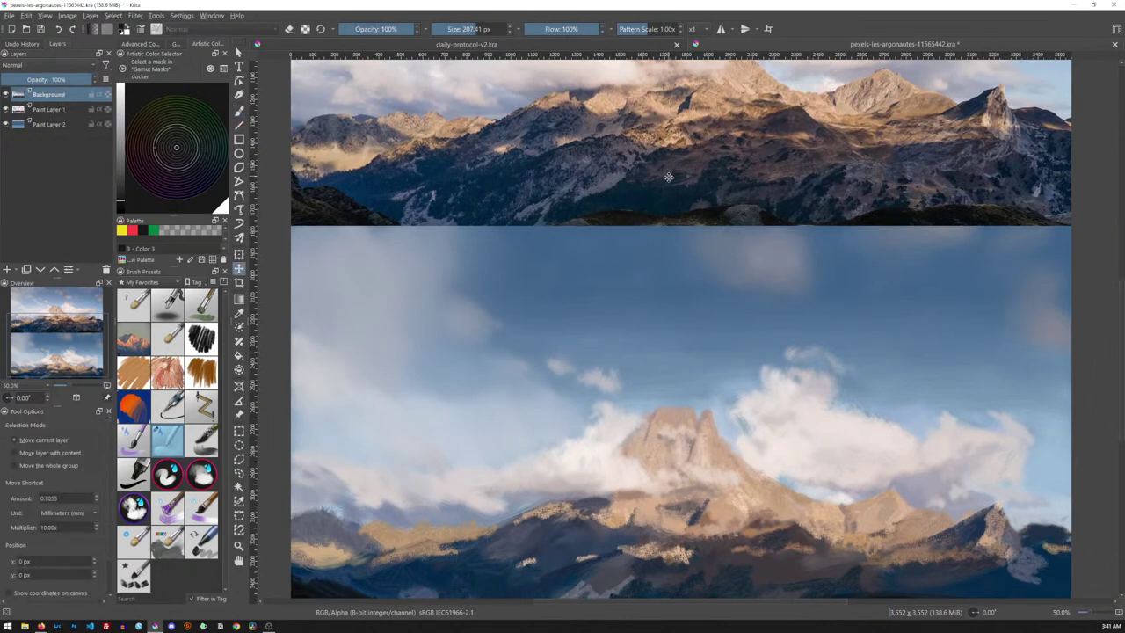
{"action": "left_click_drag", "start_coordinate": [670, 135], "coordinate": [681, 79]}
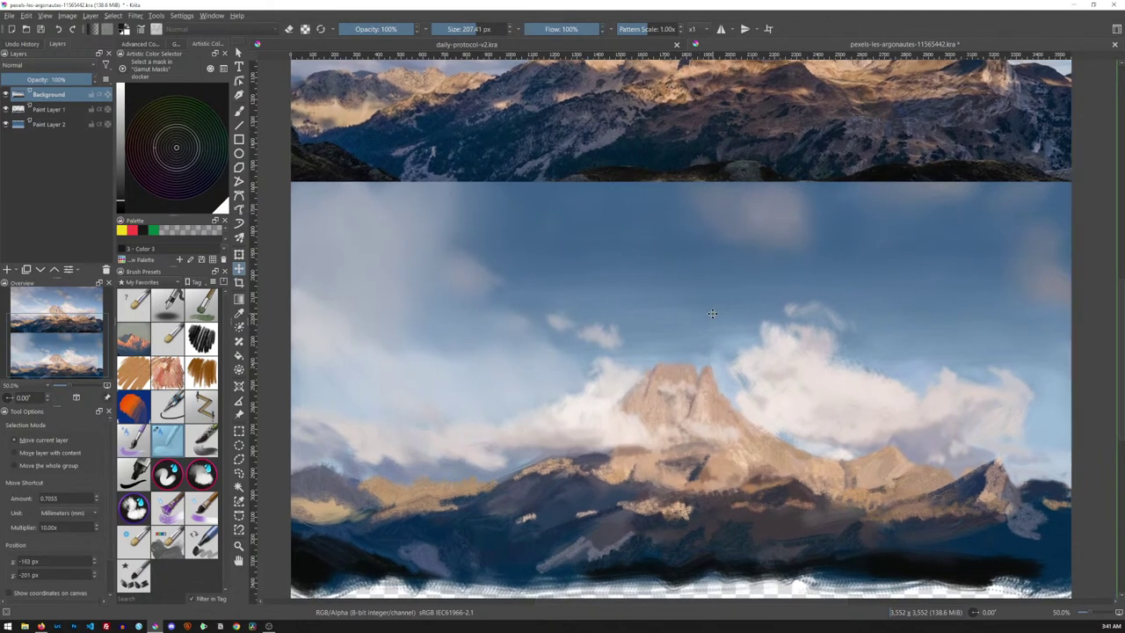
{"action": "key", "text": "ctrl+z"}
{"action": "left_click_drag", "start_coordinate": [643, 377], "coordinate": [651, 319]}
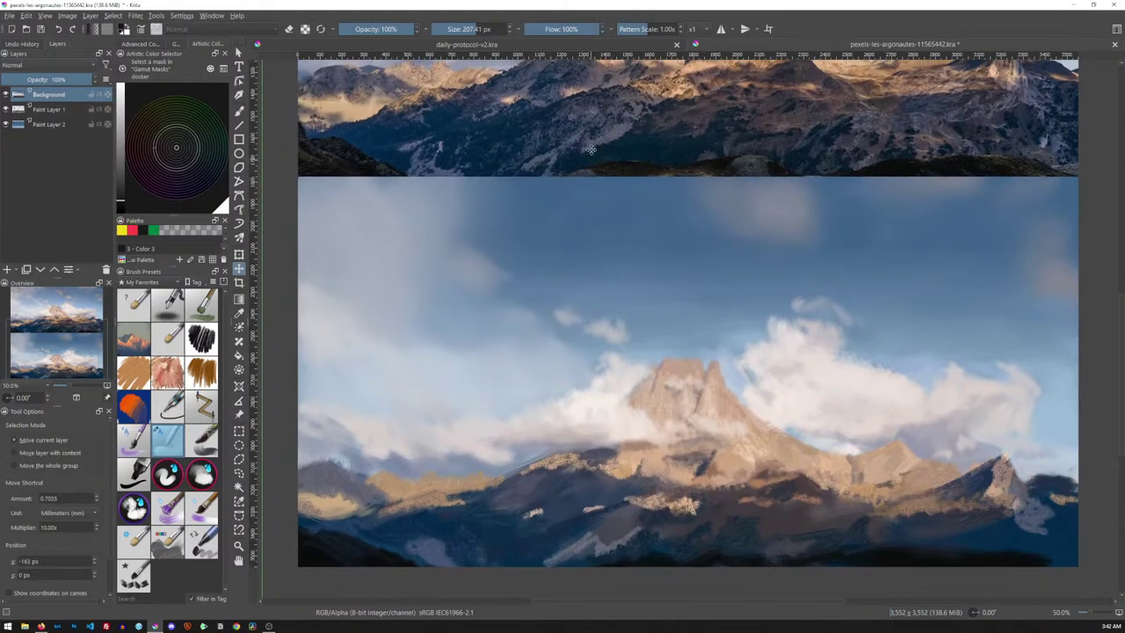
{"action": "left_click_drag", "start_coordinate": [591, 149], "coordinate": [586, 428]}
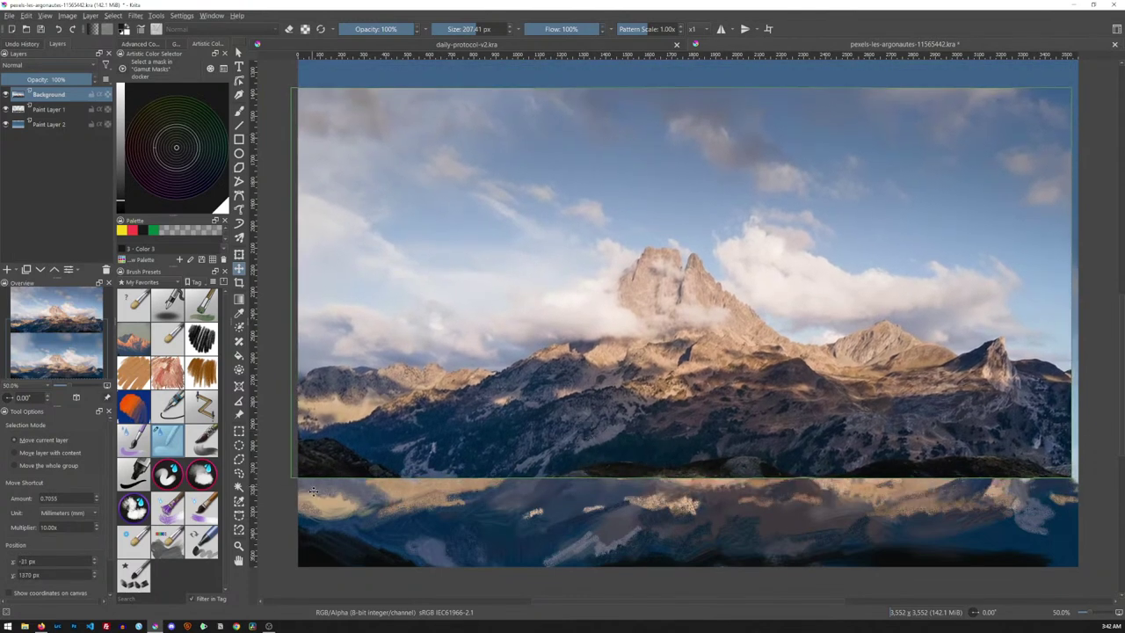
- Scale the reference photo down into a small inset at the painting's top-right corner
{"action": "key", "text": "ctrl+t"}
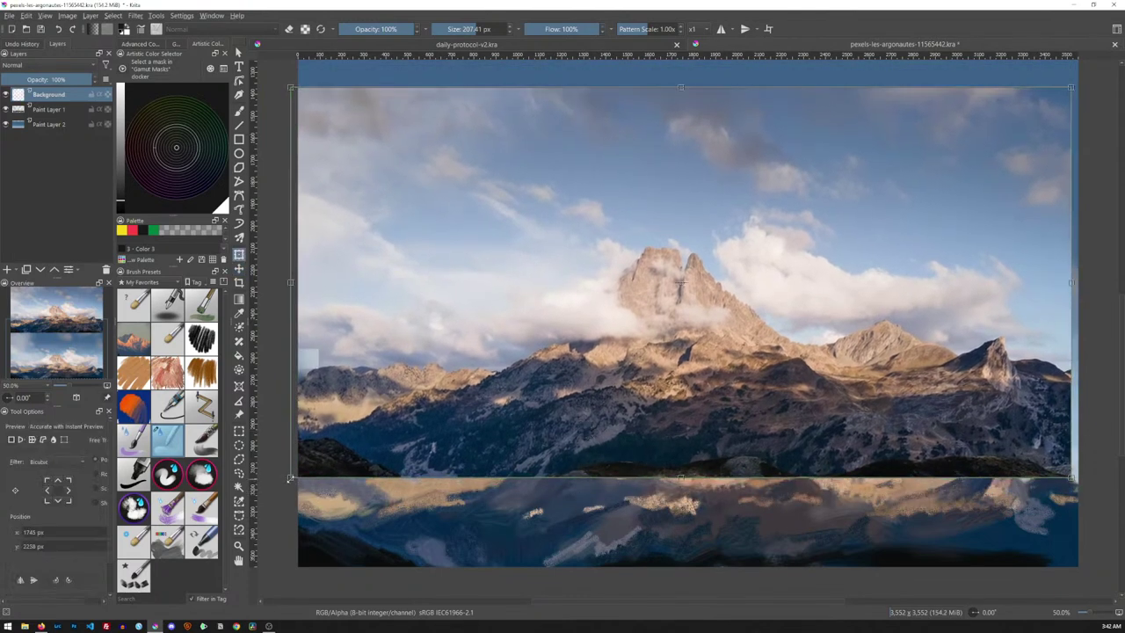
{"action": "left_click_drag", "start_coordinate": [291, 477], "coordinate": [679, 347]}
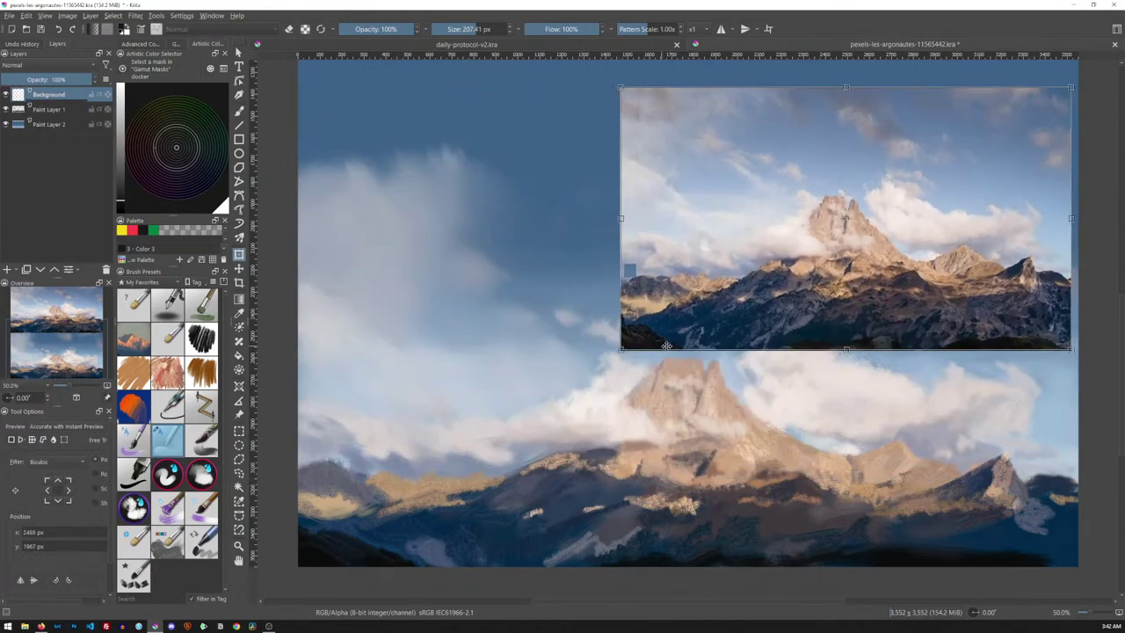
{"action": "key", "text": "Escape"}
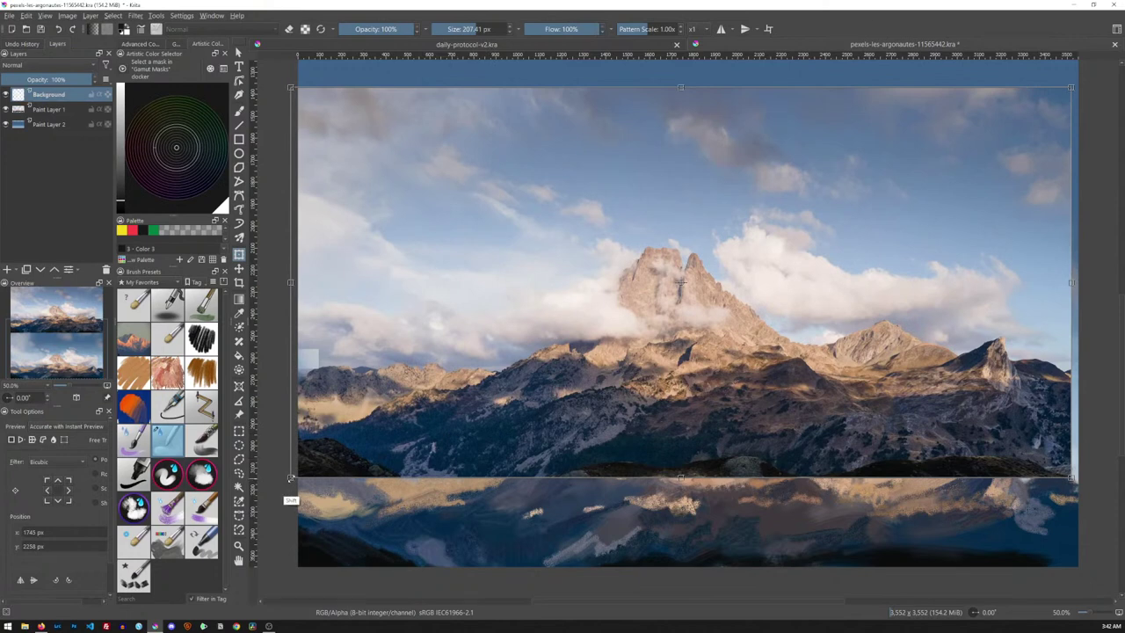
{"action": "left_click_drag", "start_coordinate": [292, 477], "coordinate": [712, 293]}
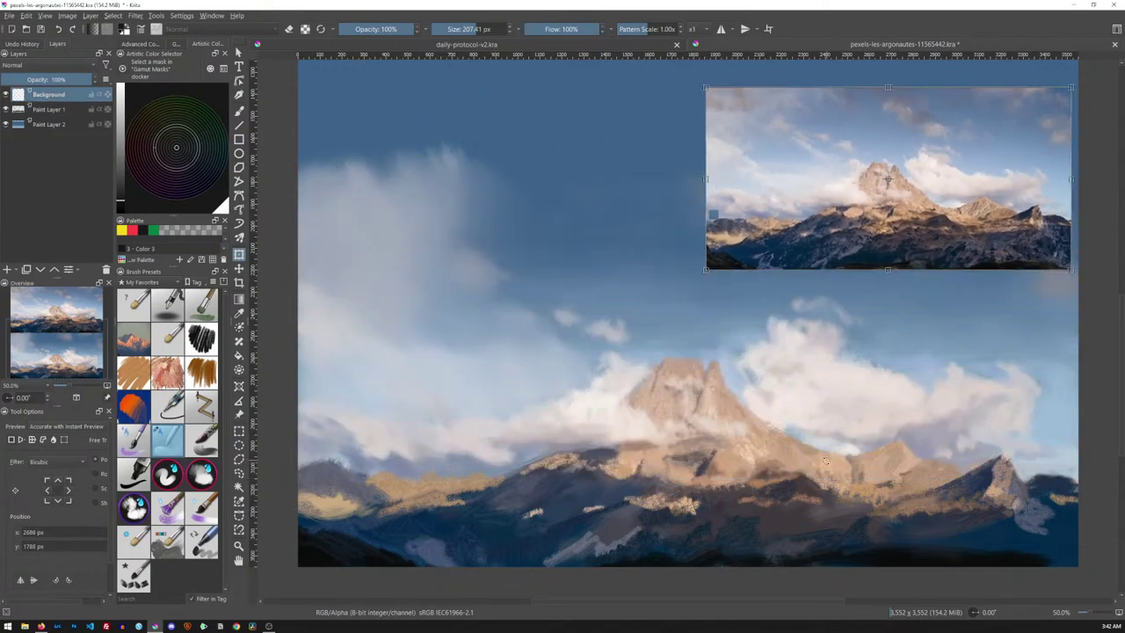
{"action": "key", "text": "Return"}
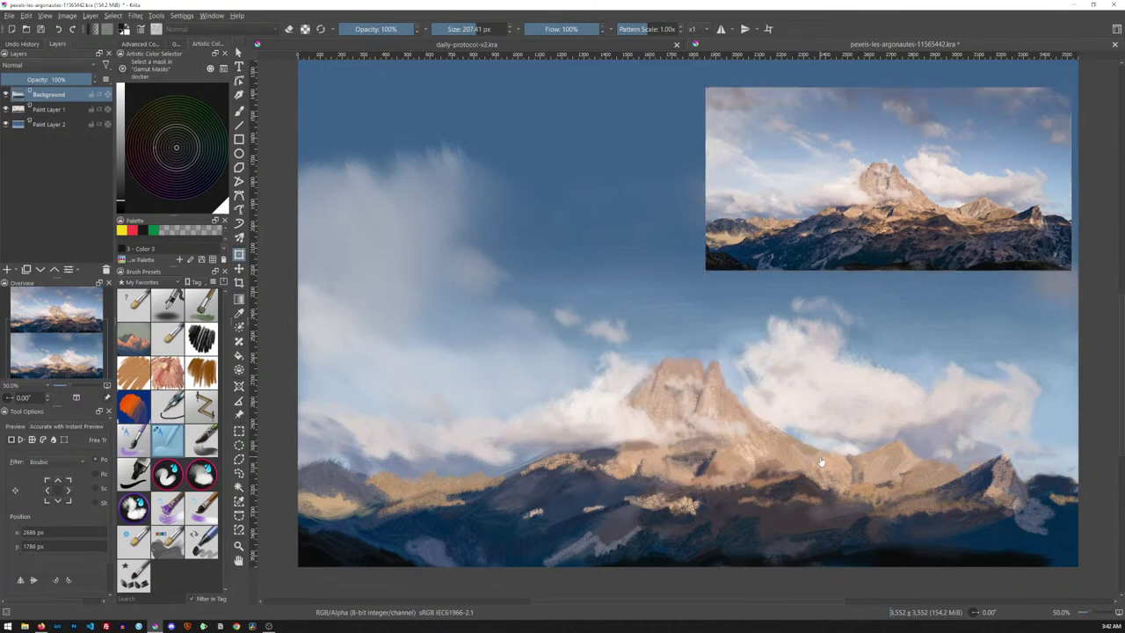
- Make Paint Layer 1 active and zoom out to see the whole canvas
{"action": "left_click_drag", "start_coordinate": [898, 228], "coordinate": [880, 188]}
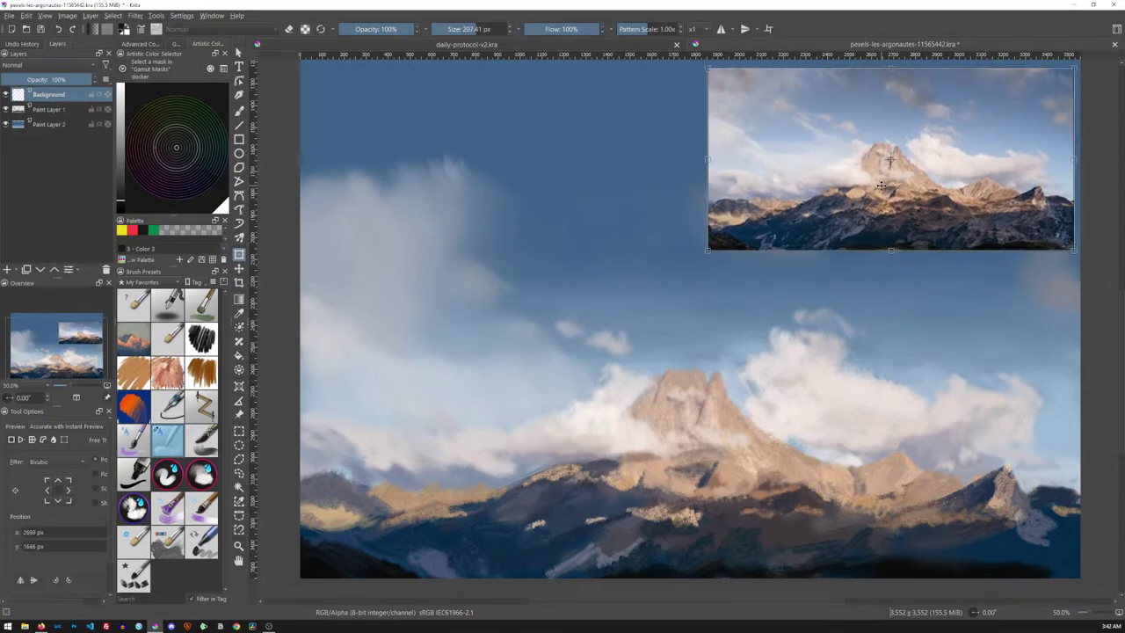
{"action": "left_click", "coordinate": [57, 112]}
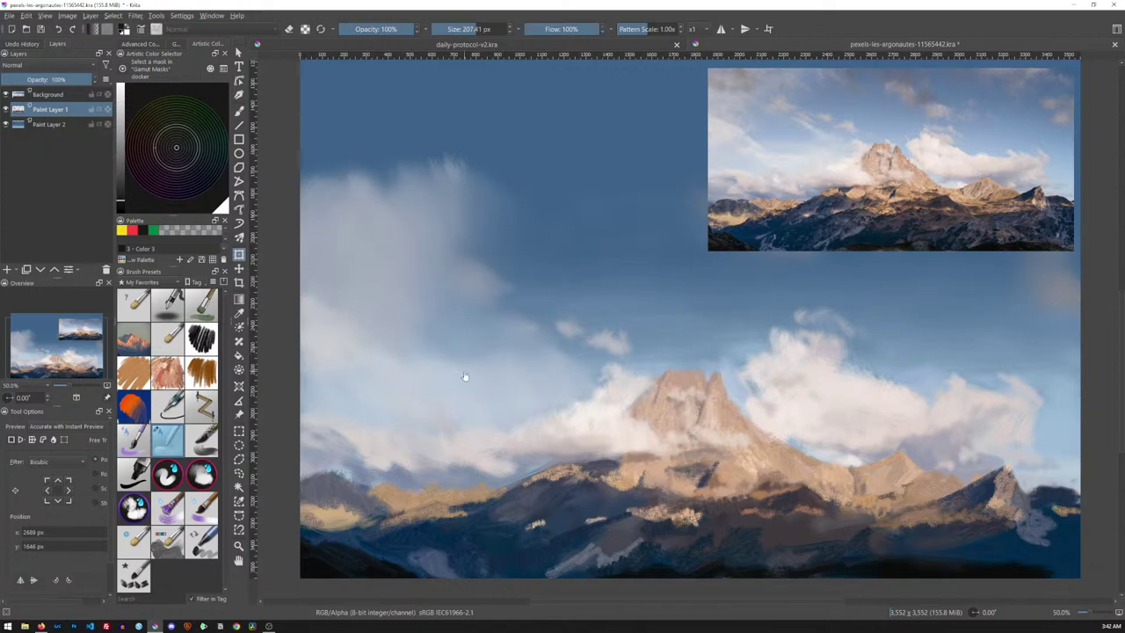
{"action": "key", "text": "minus"}
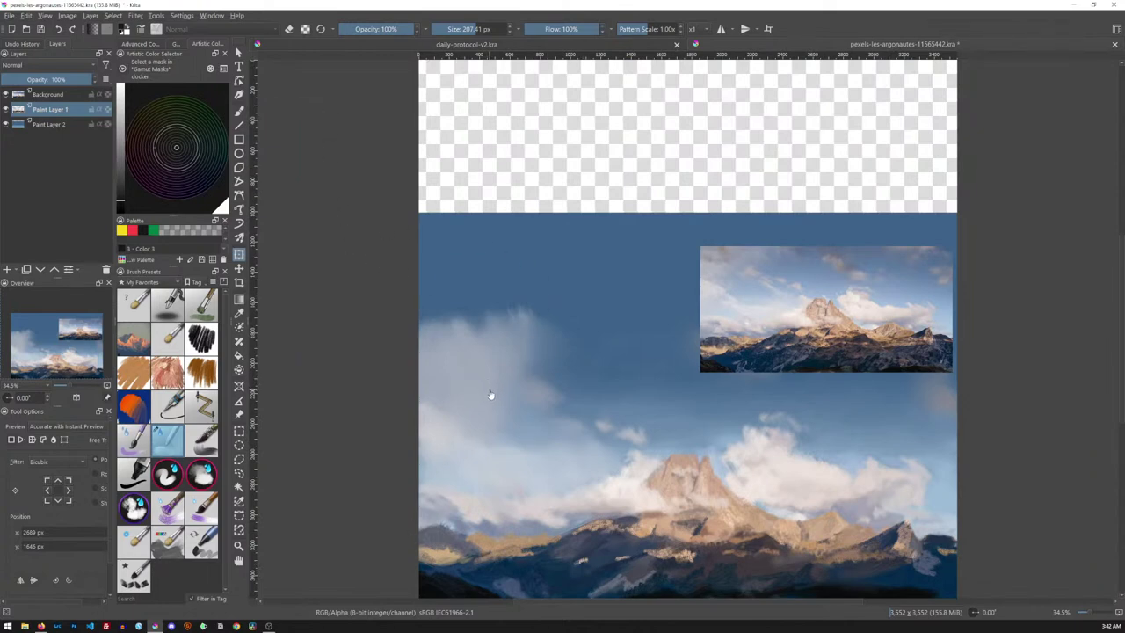
{"action": "key", "text": "minus"}
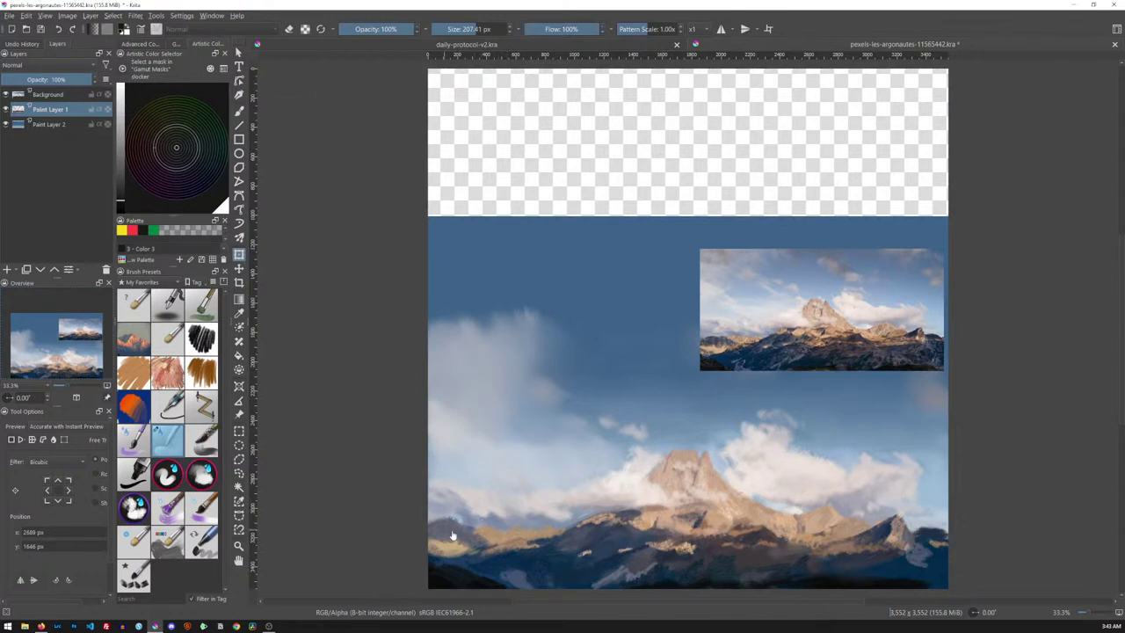
{"action": "left_click", "coordinate": [69, 16]}
{"action": "left_click", "coordinate": [141, 156]}
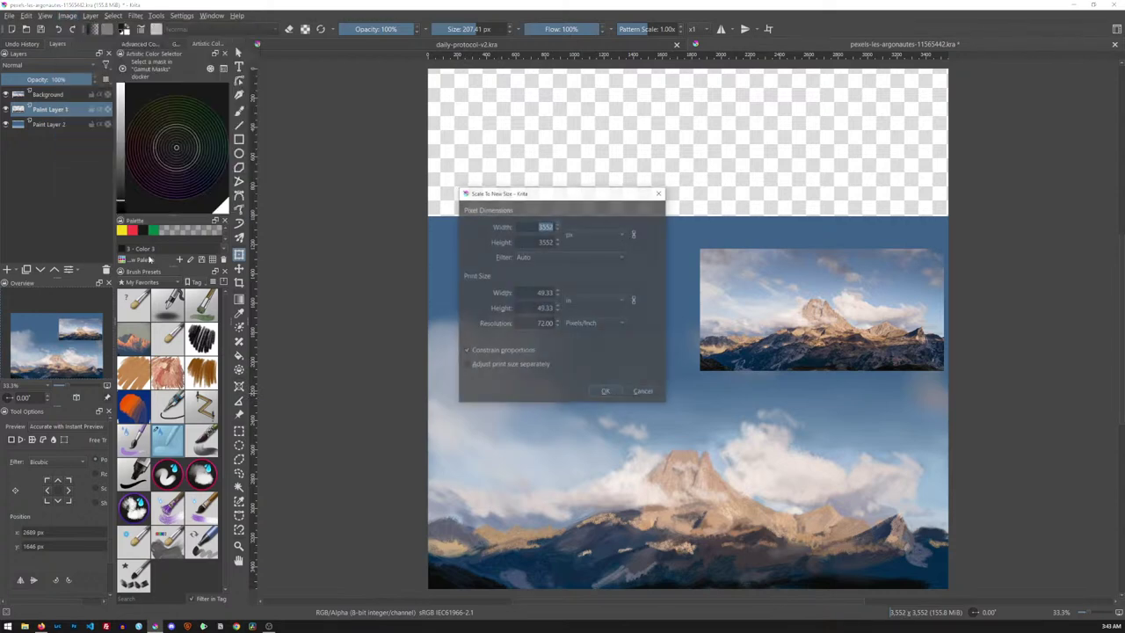
{"action": "left_click", "coordinate": [644, 393]}
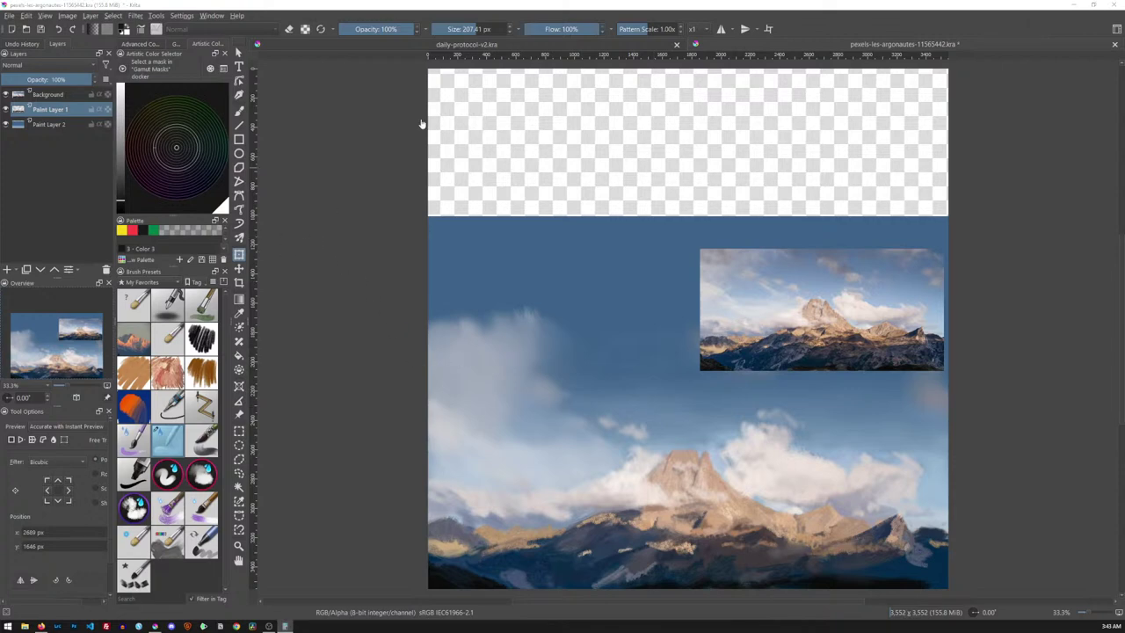
- Place a horizontal guide at Y 1,533 px, check the study at 100%, then return to 50%
{"action": "left_click_drag", "start_coordinate": [488, 58], "coordinate": [497, 332]}
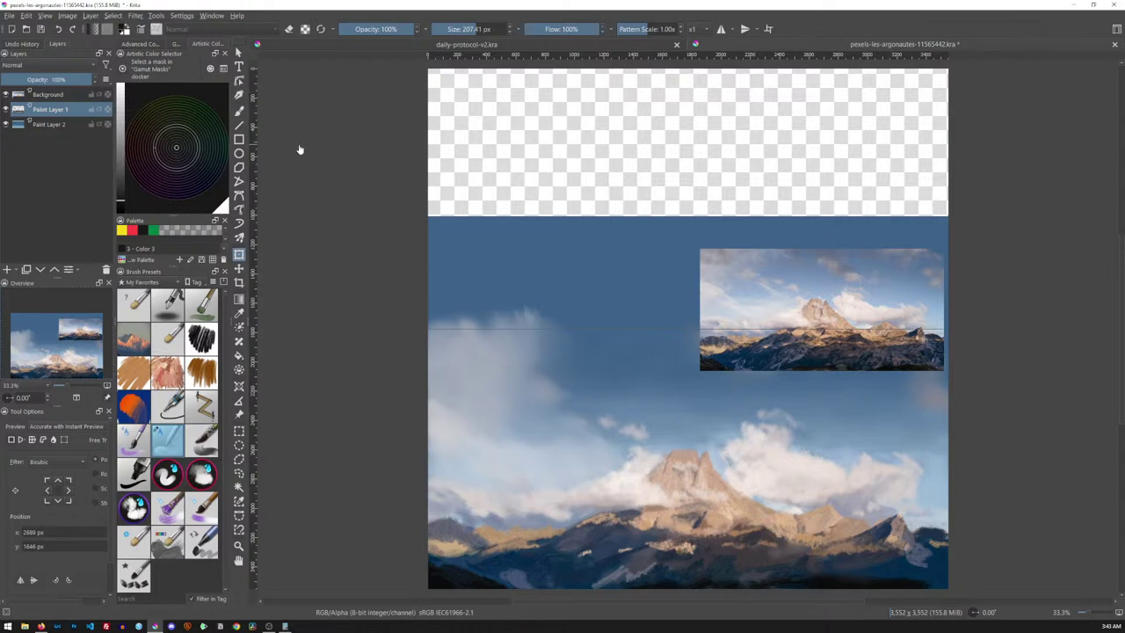
{"action": "scroll", "coordinate": [298, 150], "scroll_direction": "up", "scroll_amount": 1}
{"action": "key", "text": "1"}
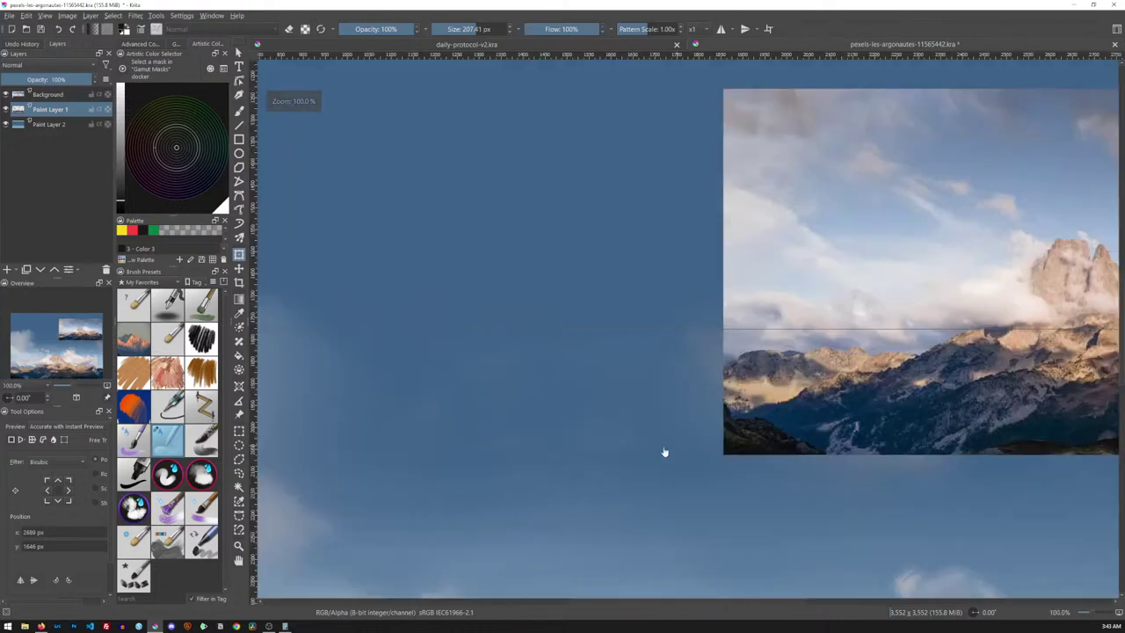
{"action": "key", "text": "minus"}
{"action": "key", "text": "minus"}
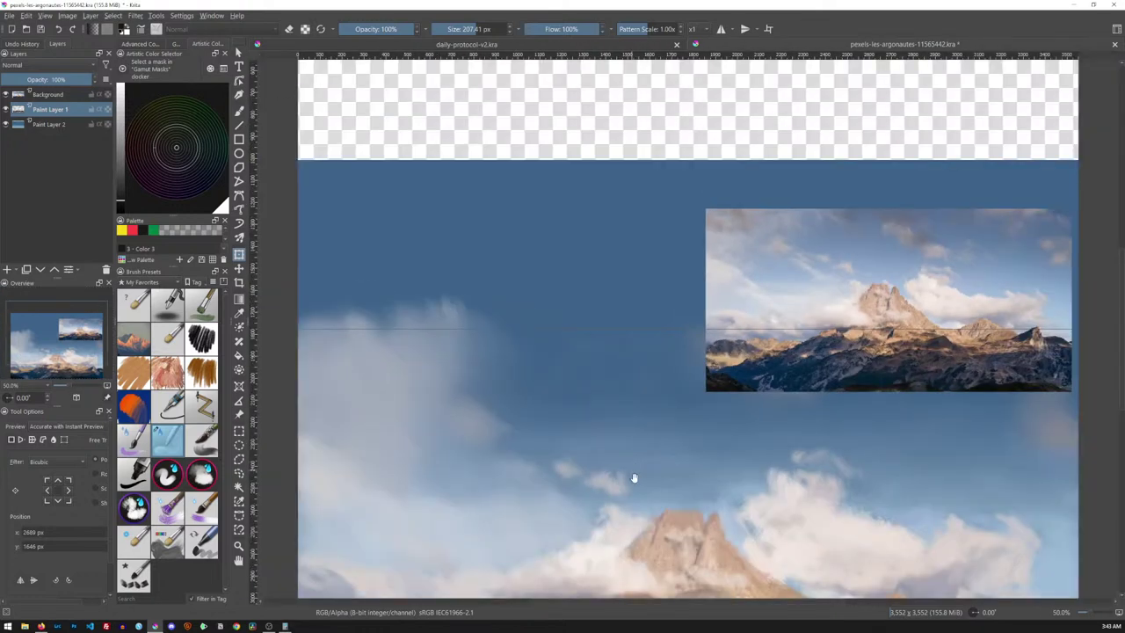
{"action": "left_click_drag", "start_coordinate": [633, 475], "coordinate": [615, 319]}
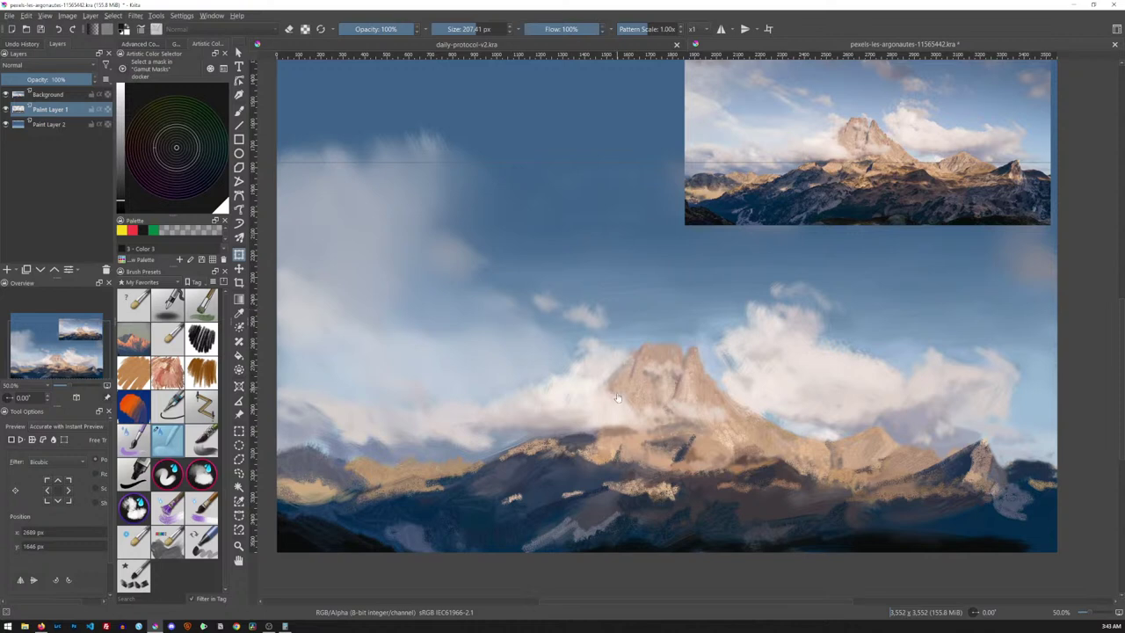
- Choose the soft brush preset, enlarge it, and sample white and grey cloud colours from the reference
{"action": "left_click", "coordinate": [133, 302]}
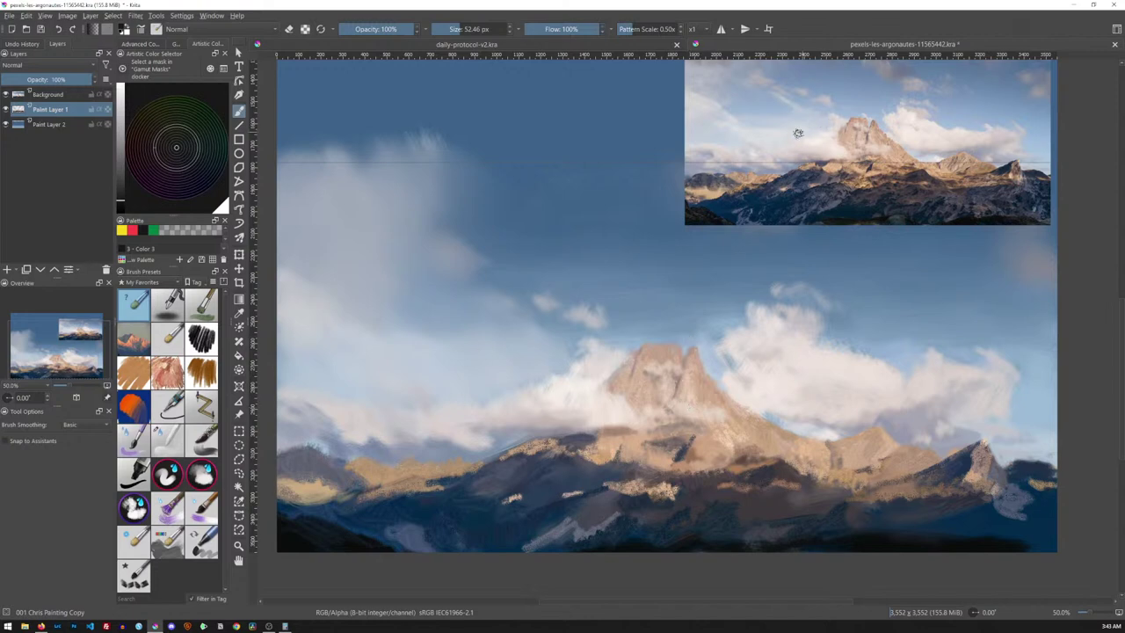
{"action": "left_click", "coordinate": [810, 164], "text": "ctrl"}
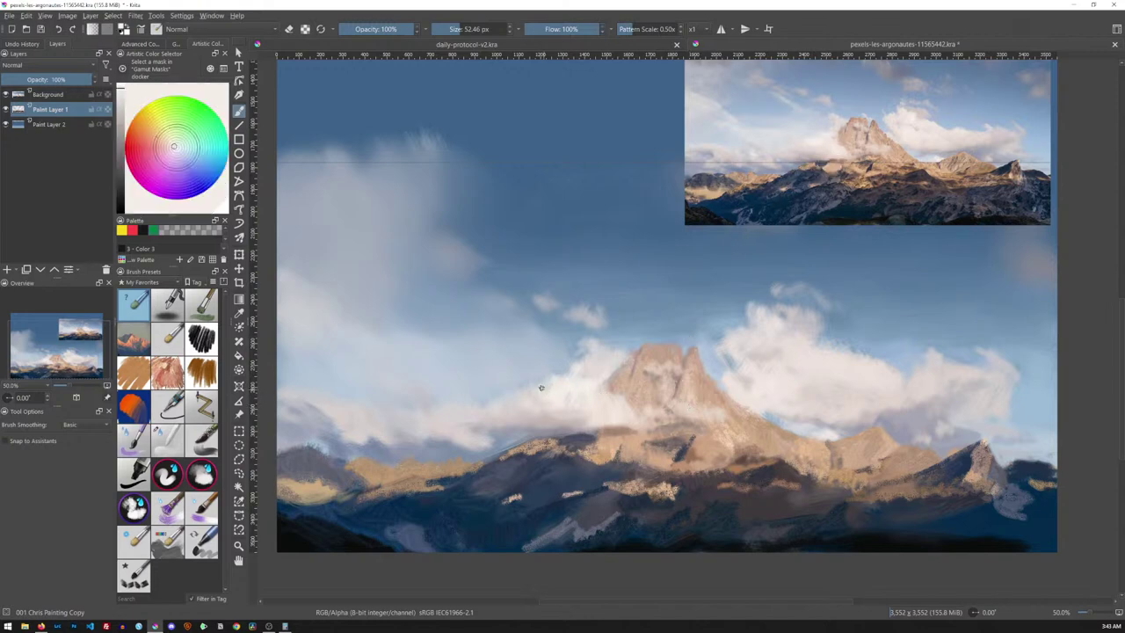
{"action": "key", "text": "bracketright"}
{"action": "key", "text": "bracketright"}
{"action": "left_click", "coordinate": [761, 139], "text": "ctrl"}
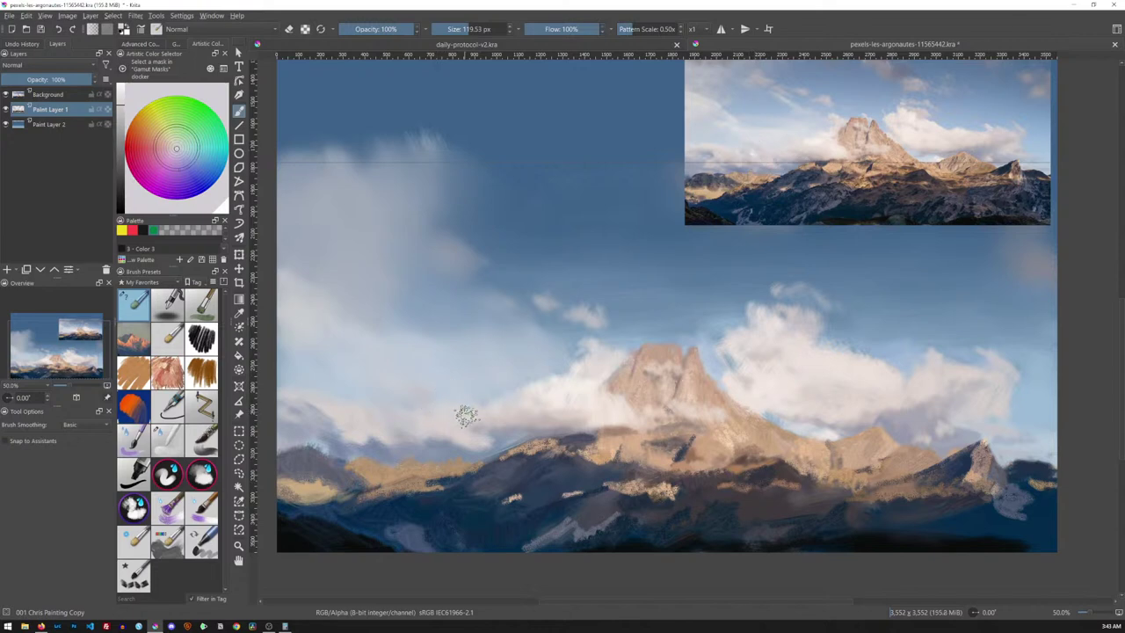
{"action": "left_click", "coordinate": [752, 148], "text": "ctrl"}
{"action": "left_click", "coordinate": [751, 147], "text": "ctrl"}
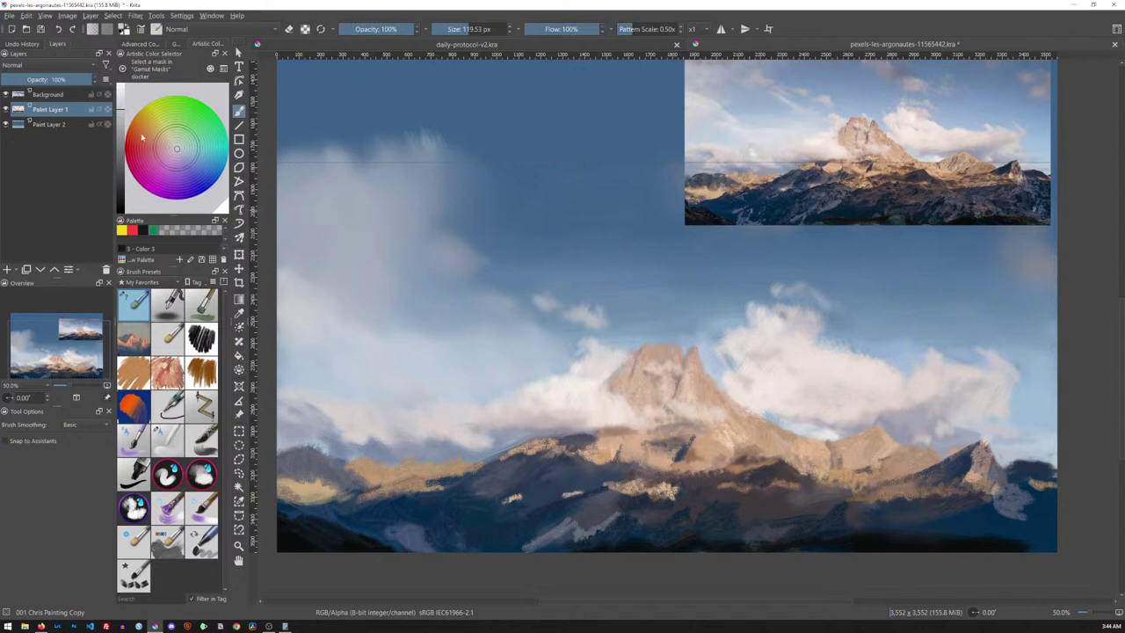
{"action": "left_click", "coordinate": [446, 438], "text": "ctrl"}
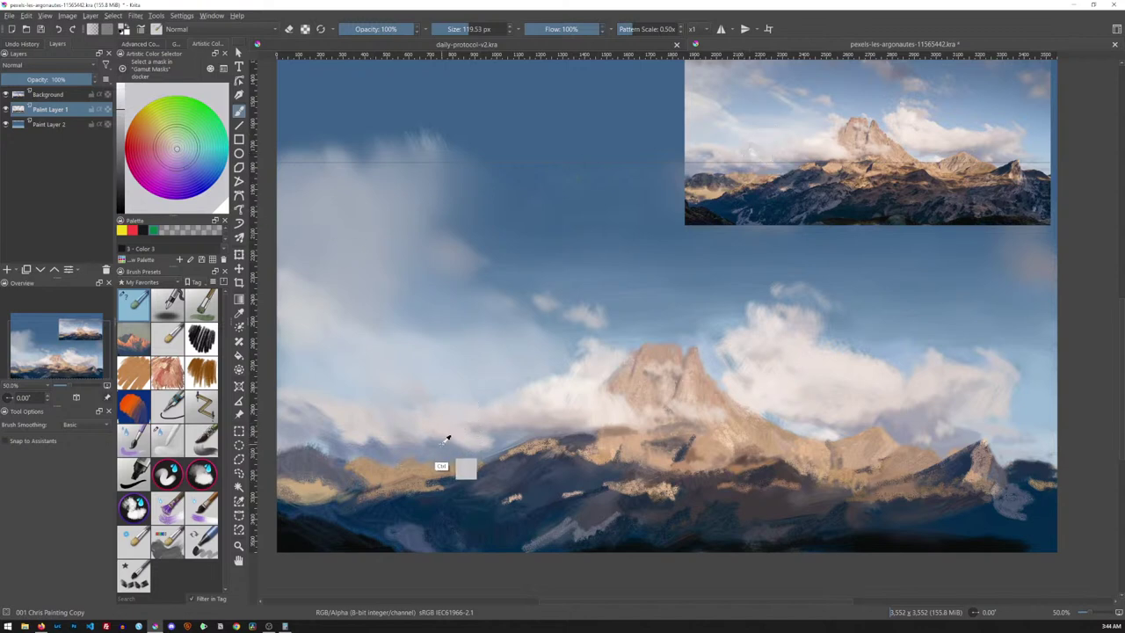
{"action": "left_click", "coordinate": [423, 443], "text": "ctrl"}
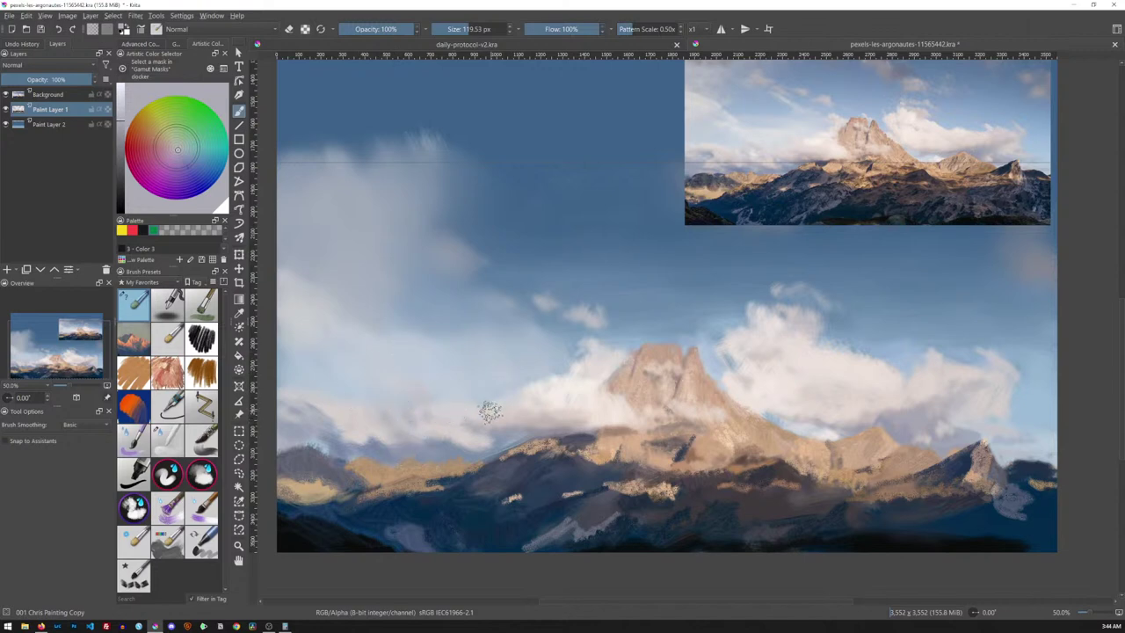
- Paint faint strokes over the left clouds, resampling lighter and darker tones from the painting
{"action": "left_click_drag", "start_coordinate": [489, 410], "coordinate": [366, 420]}
{"action": "left_click", "coordinate": [342, 419], "text": "ctrl"}
{"action": "left_click_drag", "start_coordinate": [341, 429], "coordinate": [334, 426]}
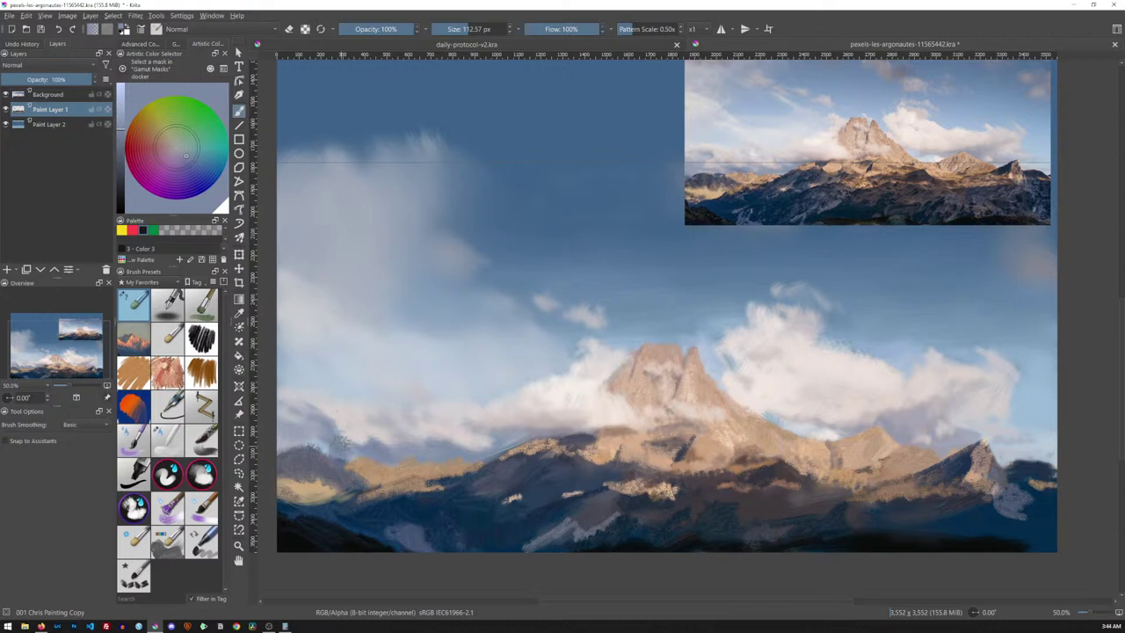
{"action": "left_click", "coordinate": [334, 425], "text": "ctrl"}
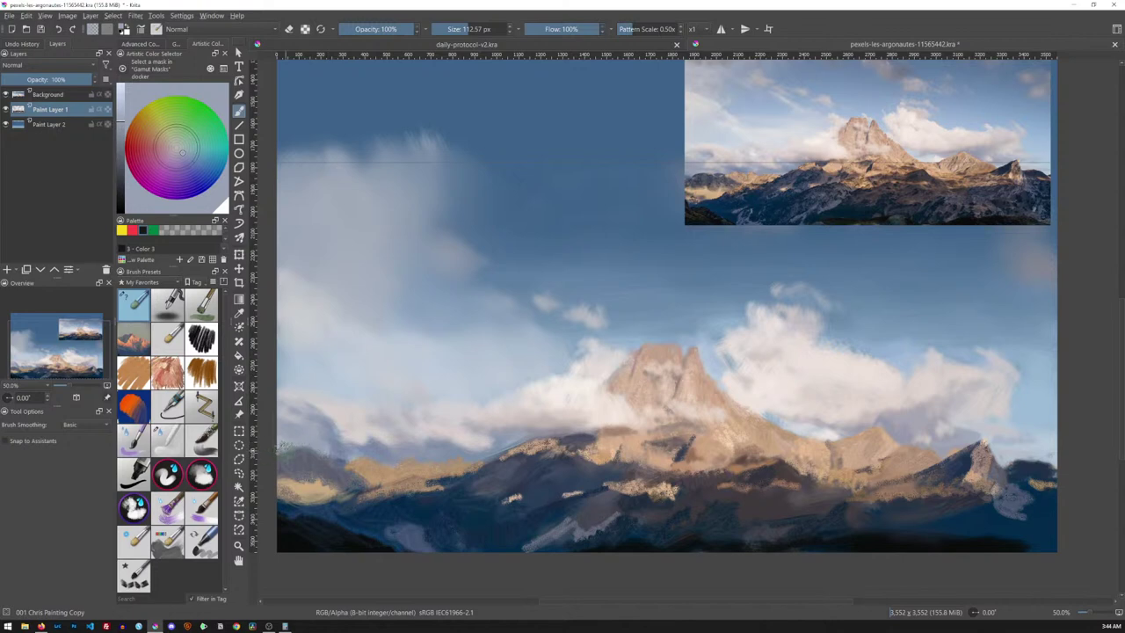
{"action": "left_click", "coordinate": [339, 446], "text": "ctrl"}
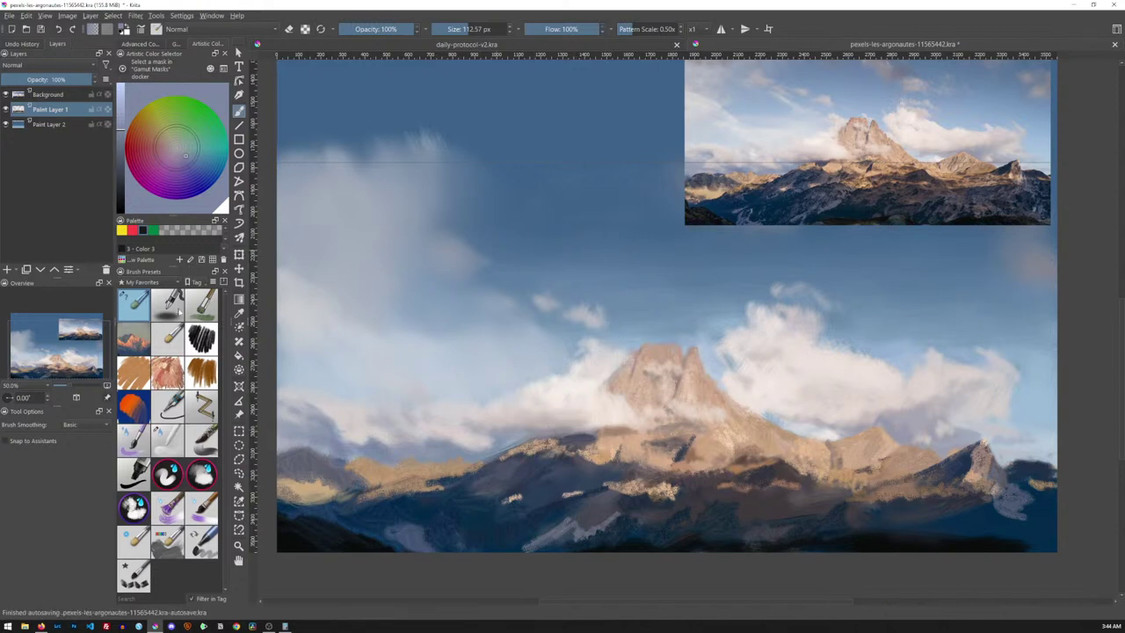
{"action": "key", "text": "Page_Up"}
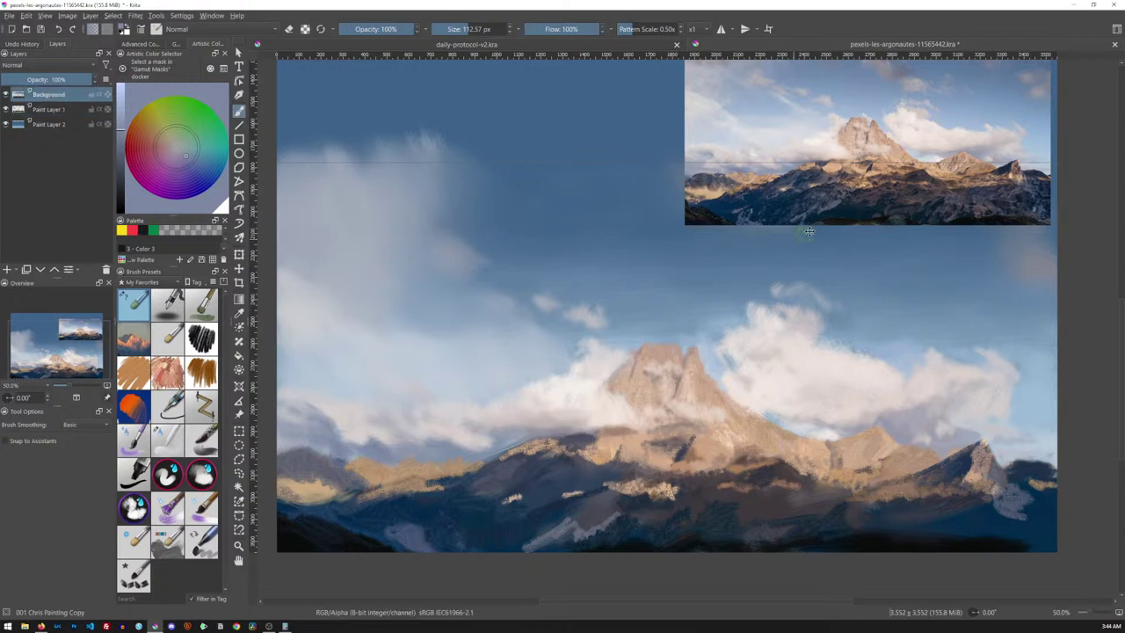
- Shift the reference photo inset down about 75 px, then reselect Paint Layer 1
{"action": "key", "text": "t"}
{"action": "mouse_move", "coordinate": [857, 139]}
{"action": "left_mouse_down"}
{"action": "mouse_move", "coordinate": [846, 196]}
{"action": "mouse_move", "coordinate": [859, 235]}
{"action": "left_mouse_up"}
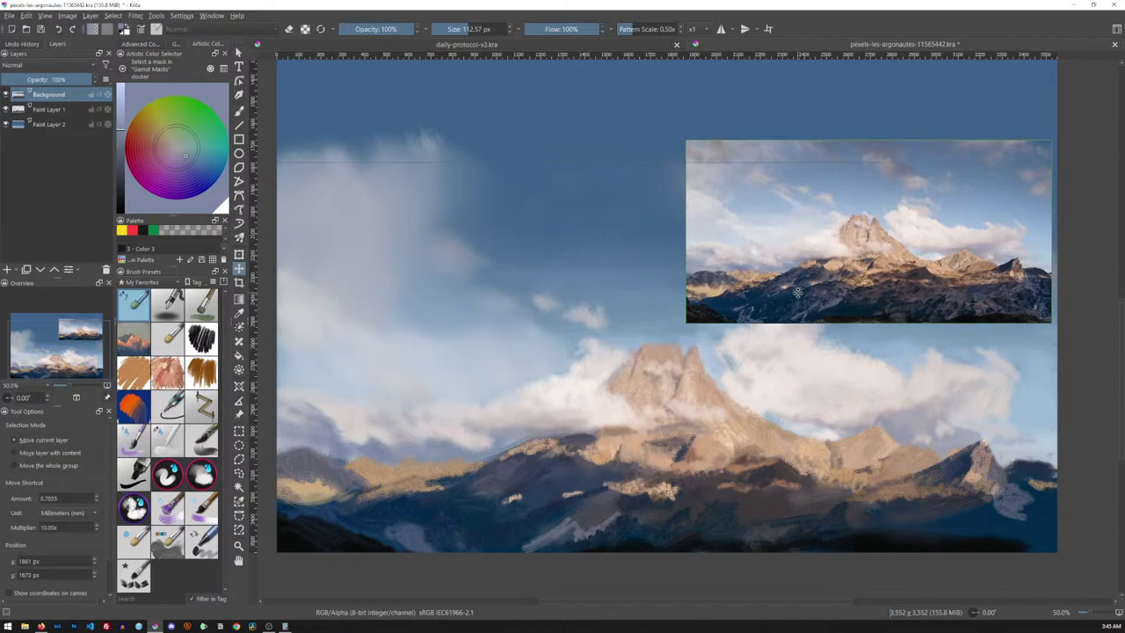
{"action": "left_click", "coordinate": [77, 110]}
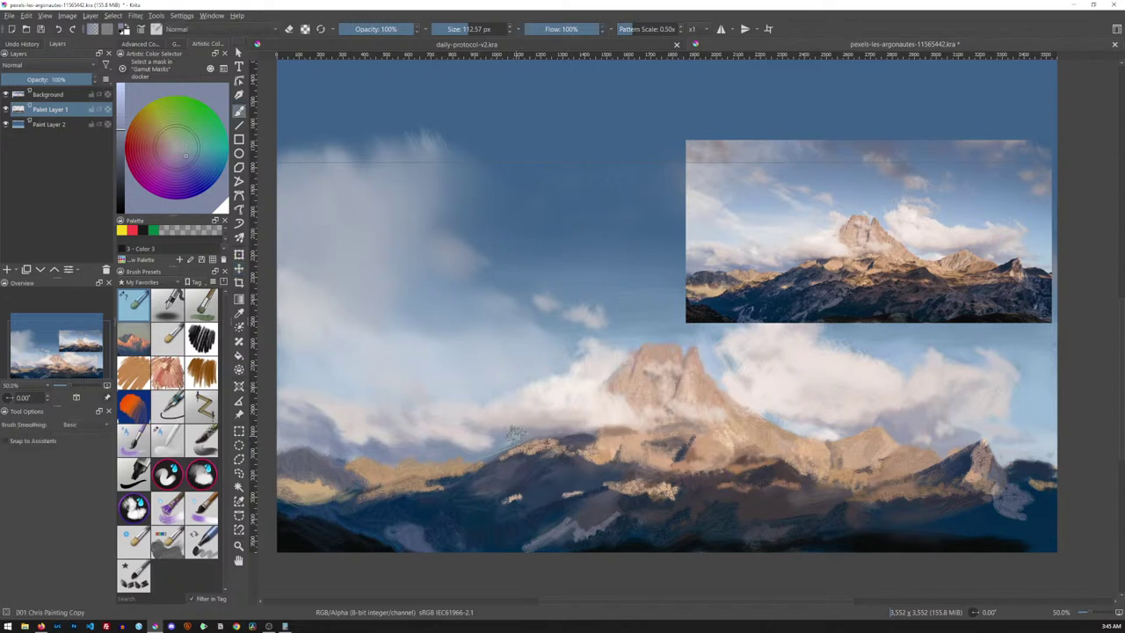
- Blend the low cloud into the left ridge with subtle strokes, sampling ridge colours and shrinking the brush
{"action": "key", "text": "b"}
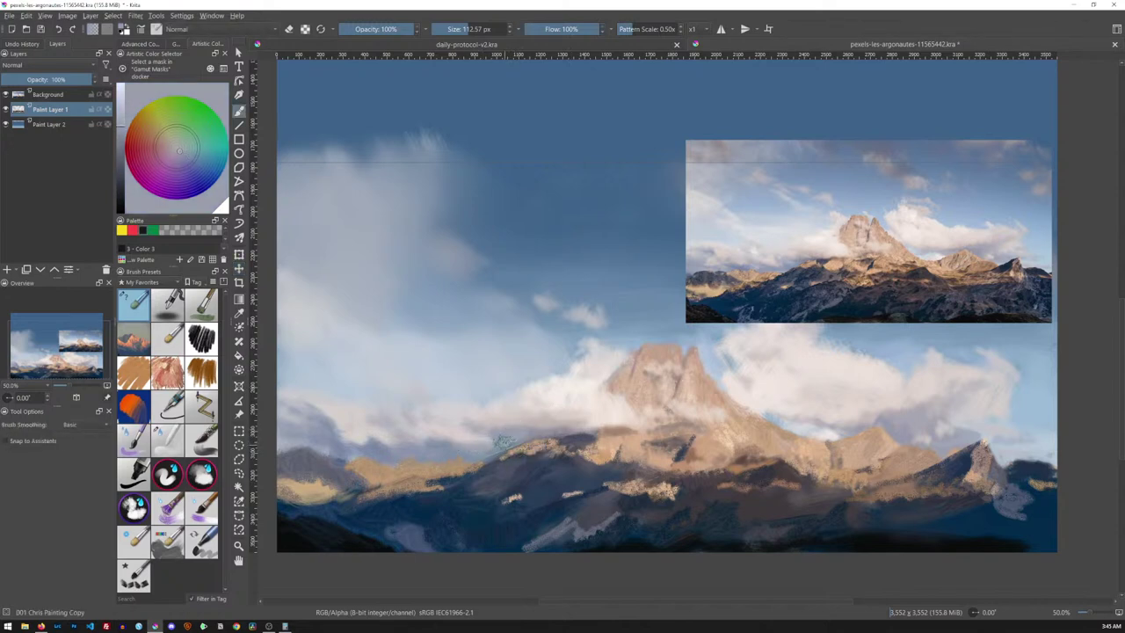
{"action": "left_click_drag", "start_coordinate": [475, 446], "coordinate": [439, 433]}
{"action": "left_click", "coordinate": [497, 433], "text": "ctrl"}
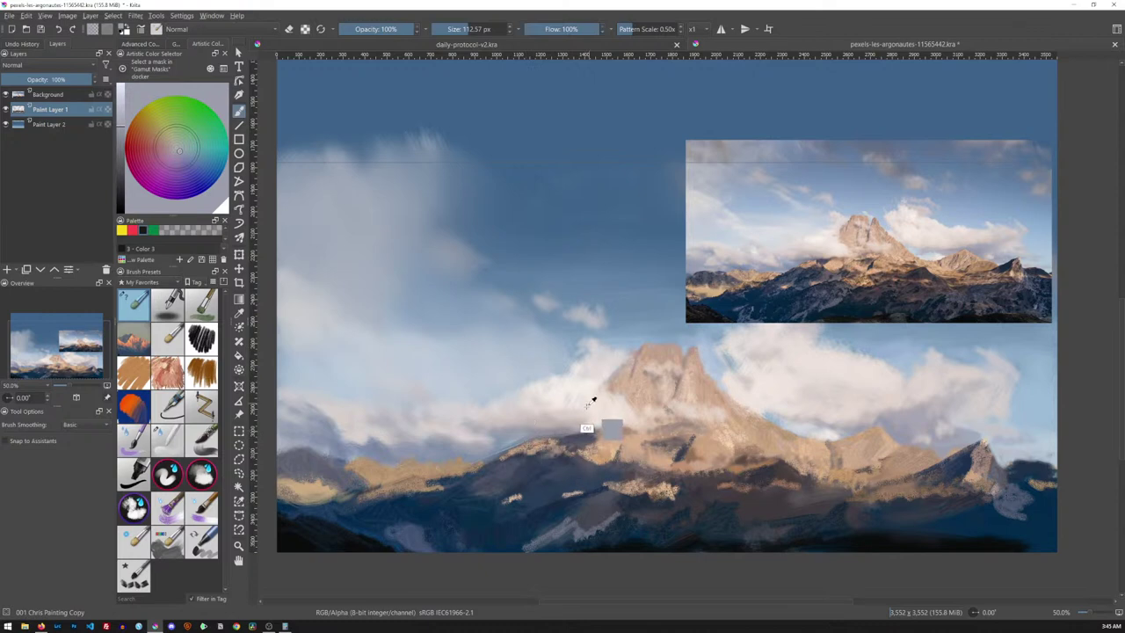
{"action": "left_click", "coordinate": [452, 446], "text": "ctrl"}
{"action": "left_click_drag", "start_coordinate": [555, 422], "coordinate": [532, 448]}
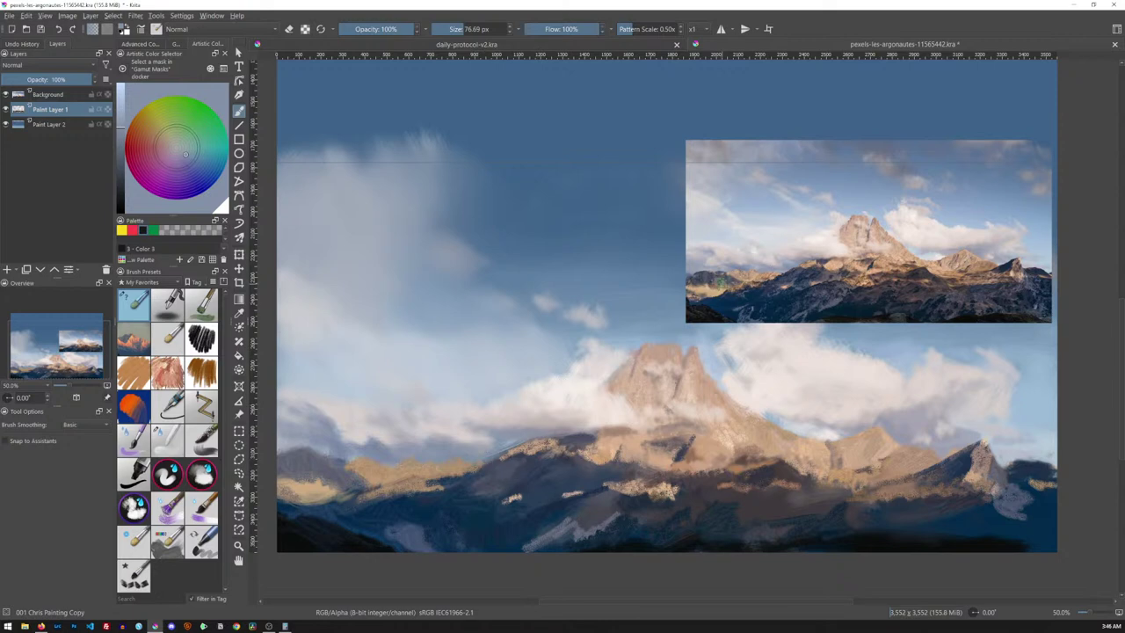
- Sample light grey and blue-grey from the painted ridge and enlarge the brush to rework it
{"action": "left_click", "coordinate": [409, 461], "text": "ctrl"}
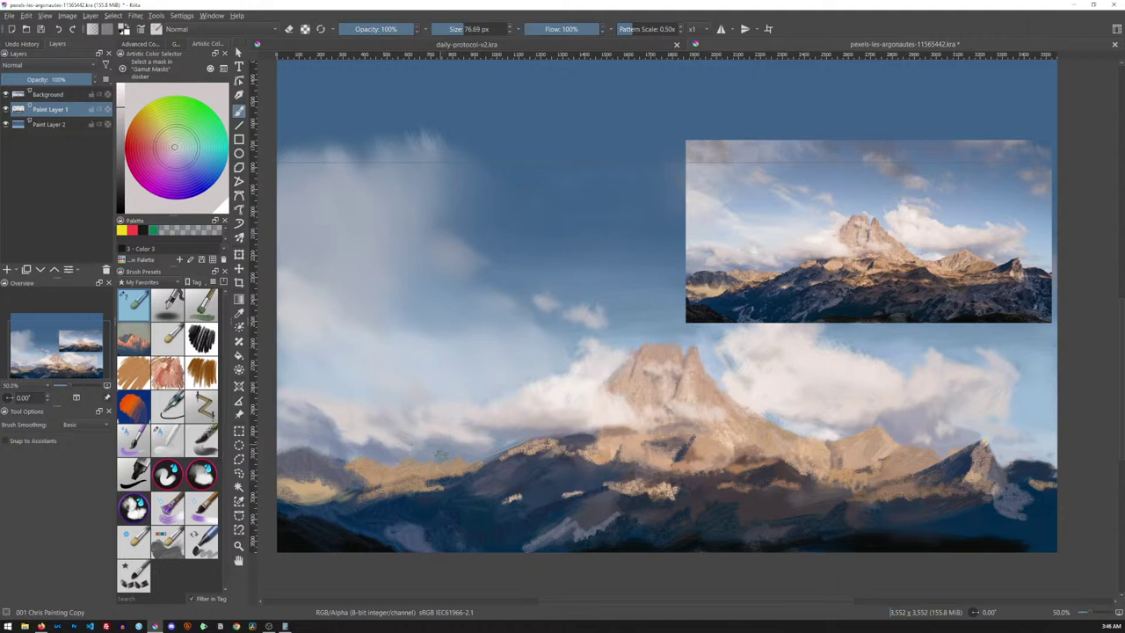
{"action": "left_click", "coordinate": [426, 446], "text": "ctrl"}
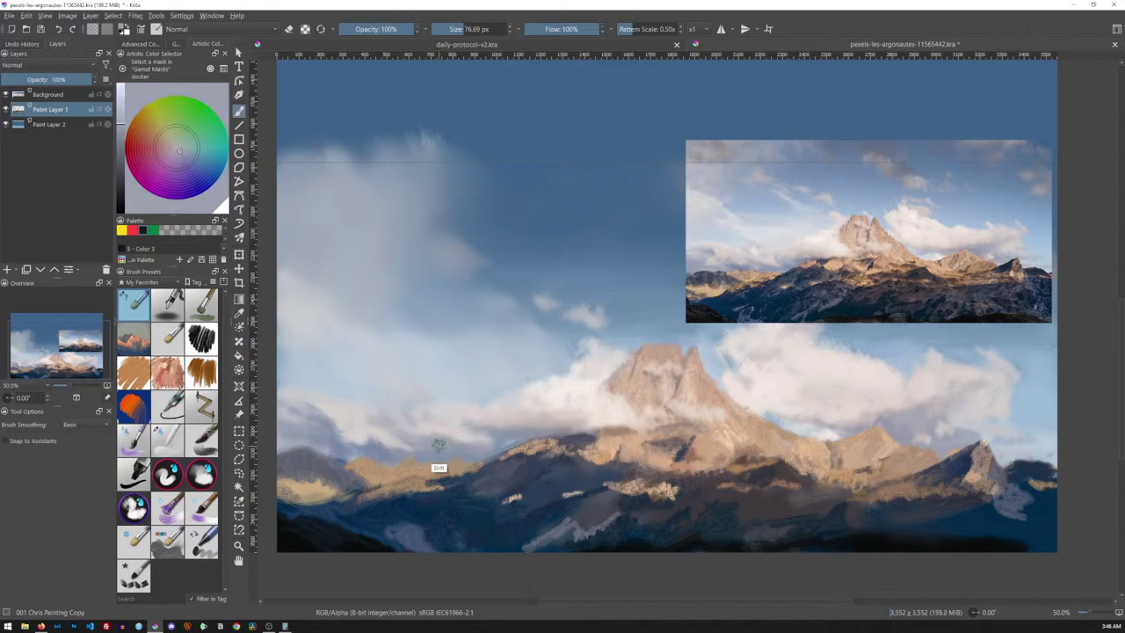
{"action": "left_click_drag", "start_coordinate": [451, 445], "coordinate": [414, 435]}
{"action": "left_click", "coordinate": [381, 468], "text": "ctrl"}
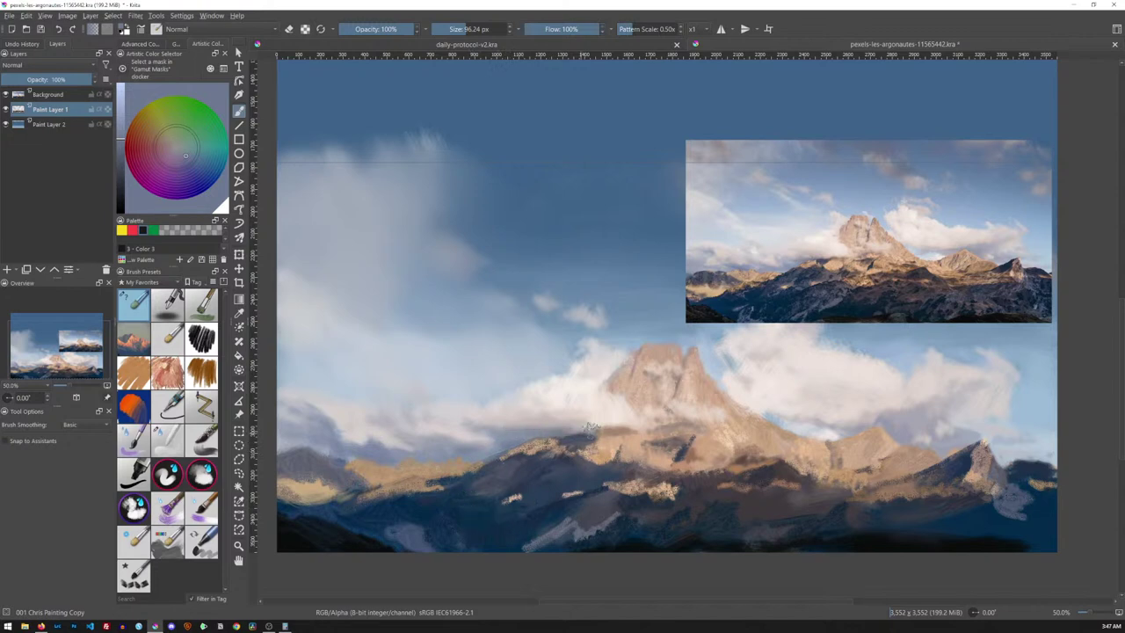
{"action": "scroll", "coordinate": [660, 381], "scroll_direction": "down", "scroll_amount": 5}
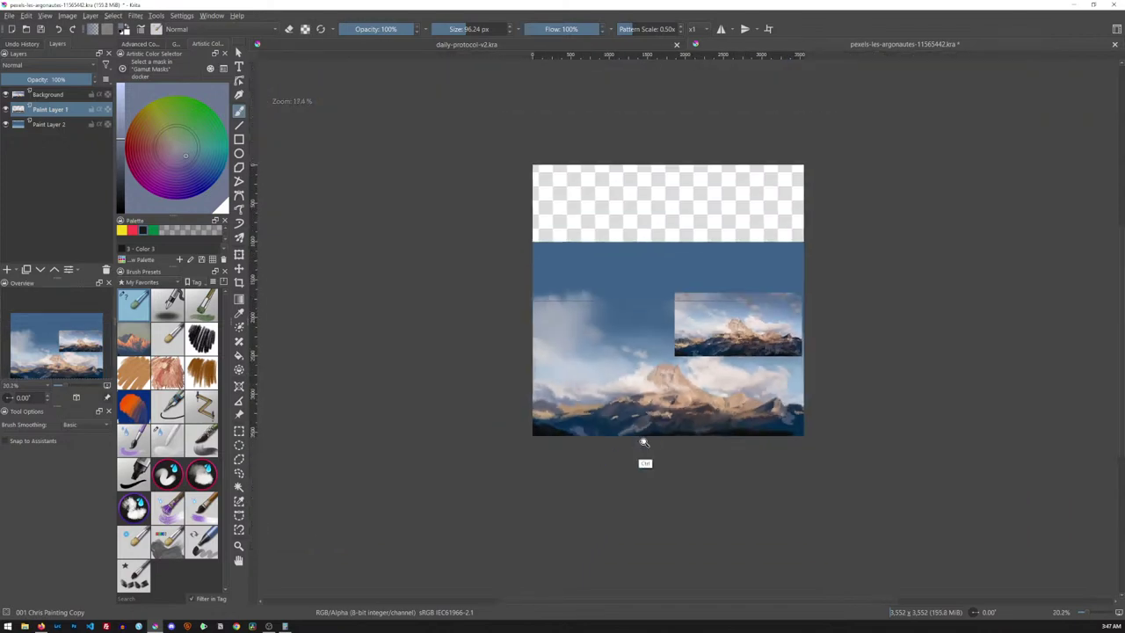
{"action": "scroll", "coordinate": [644, 444], "scroll_direction": "up", "scroll_amount": 6}
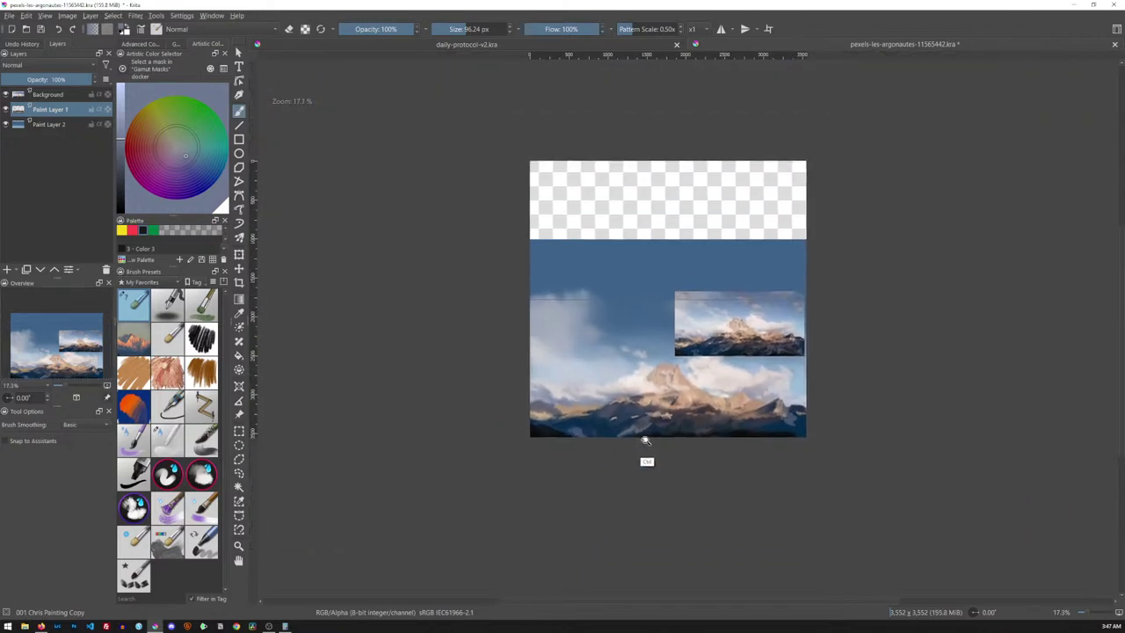
{"action": "scroll", "coordinate": [699, 358], "scroll_direction": "down", "scroll_amount": 1}
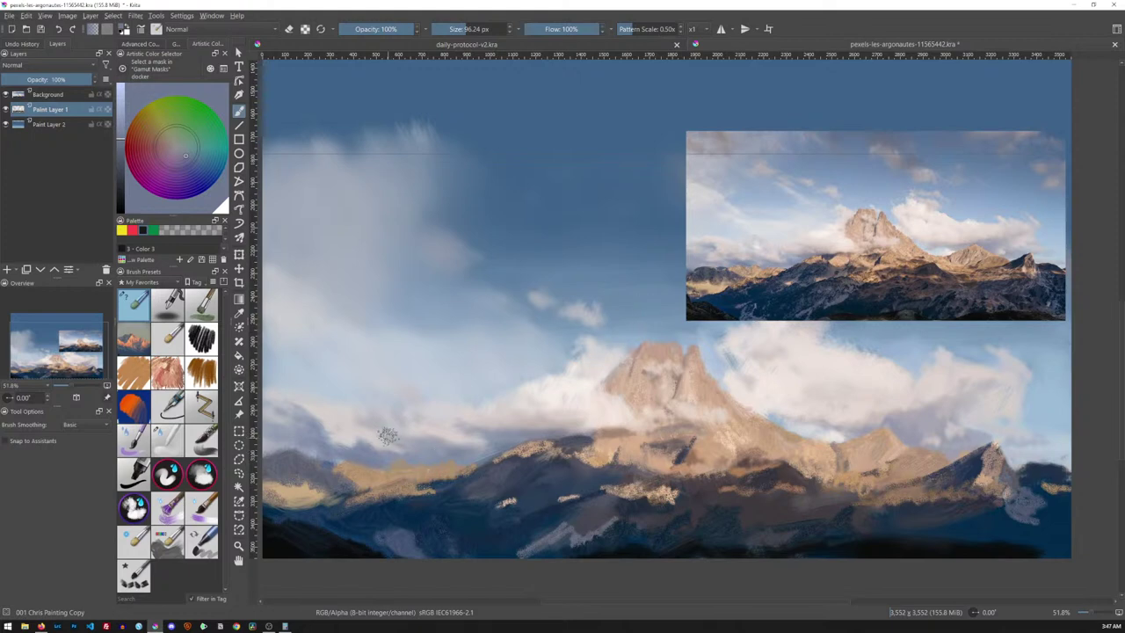
- Paint light cloud strokes over the lower-left sky using a colour sampled from the reference
{"action": "left_click", "coordinate": [719, 249], "text": "ctrl"}
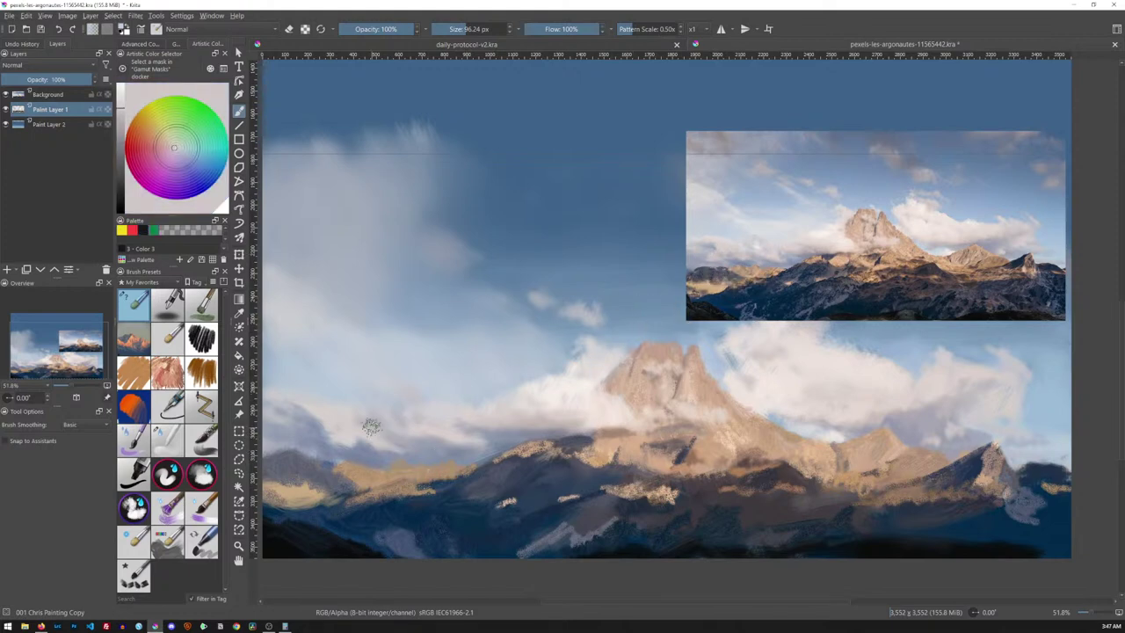
{"action": "mouse_move", "coordinate": [312, 432]}
{"action": "left_mouse_down"}
{"action": "mouse_move", "coordinate": [325, 415]}
{"action": "mouse_move", "coordinate": [311, 437]}
{"action": "mouse_move", "coordinate": [296, 436]}
{"action": "left_mouse_up"}
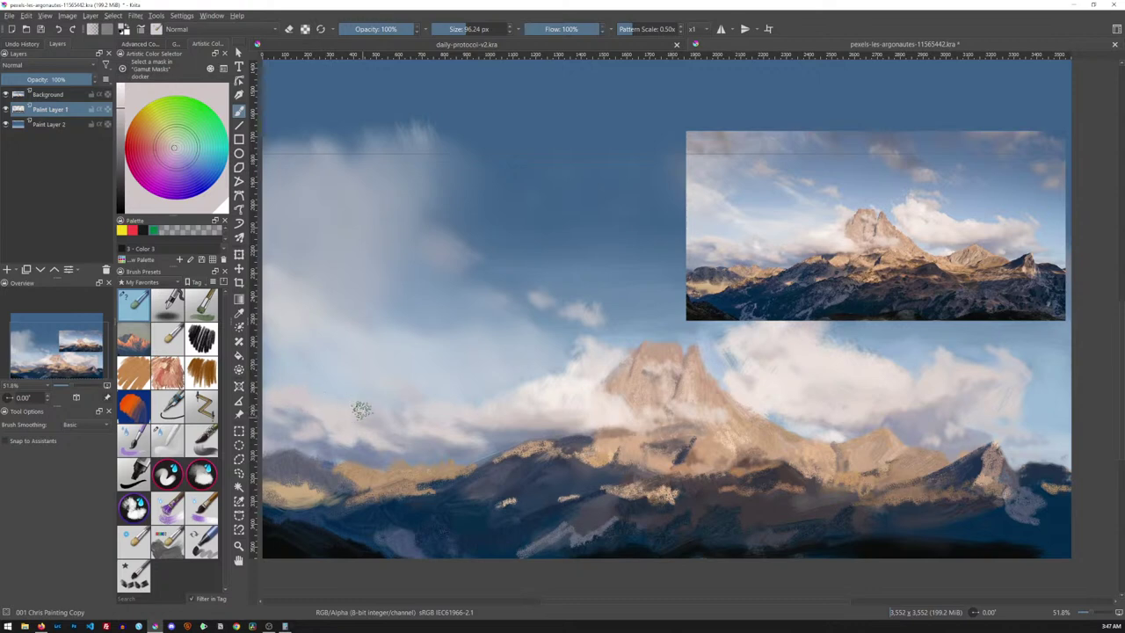
{"action": "left_click", "coordinate": [296, 406], "text": "ctrl"}
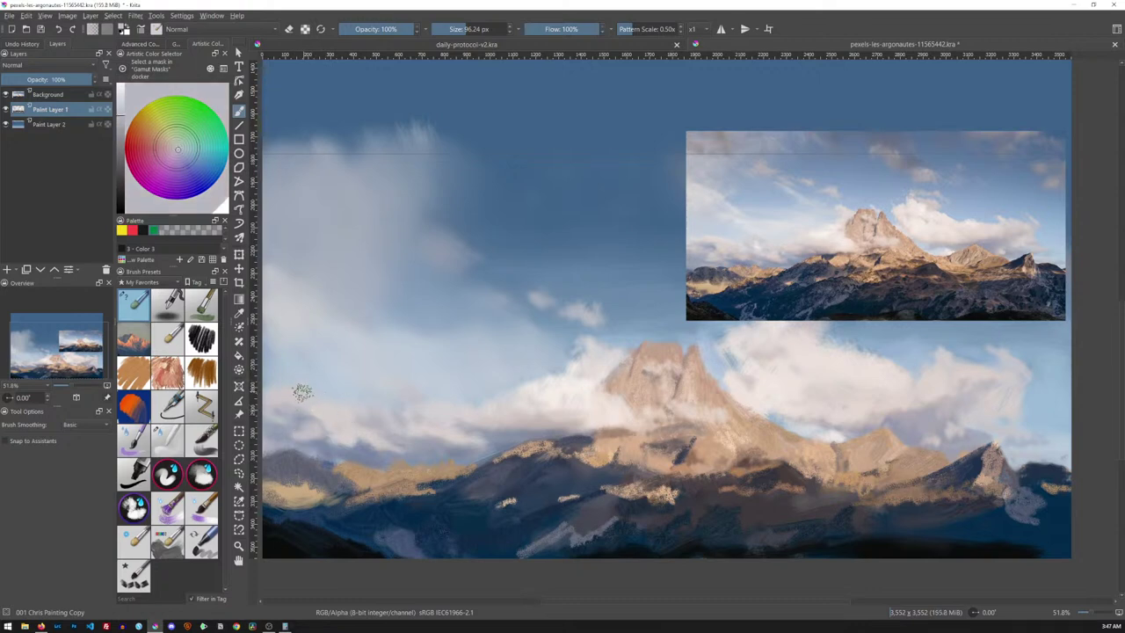
{"action": "left_click", "coordinate": [296, 409], "text": "ctrl"}
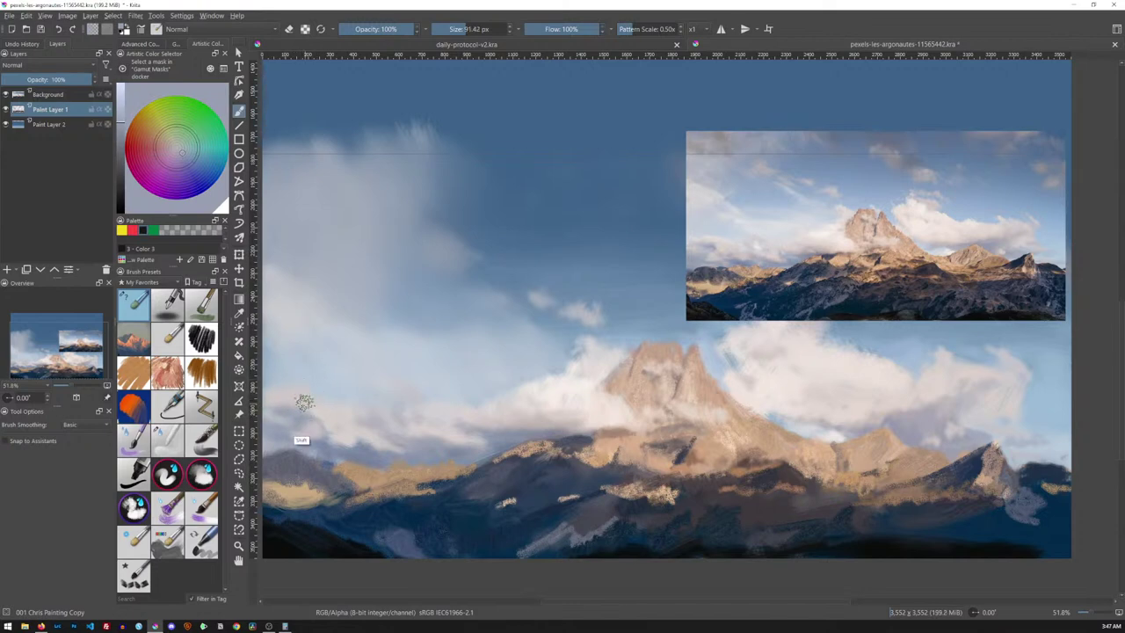
- Shrink the brush to 84.01 px, pick a new colour, and bring up the Advanced Color Selector
{"action": "key", "text": "bracketleft"}
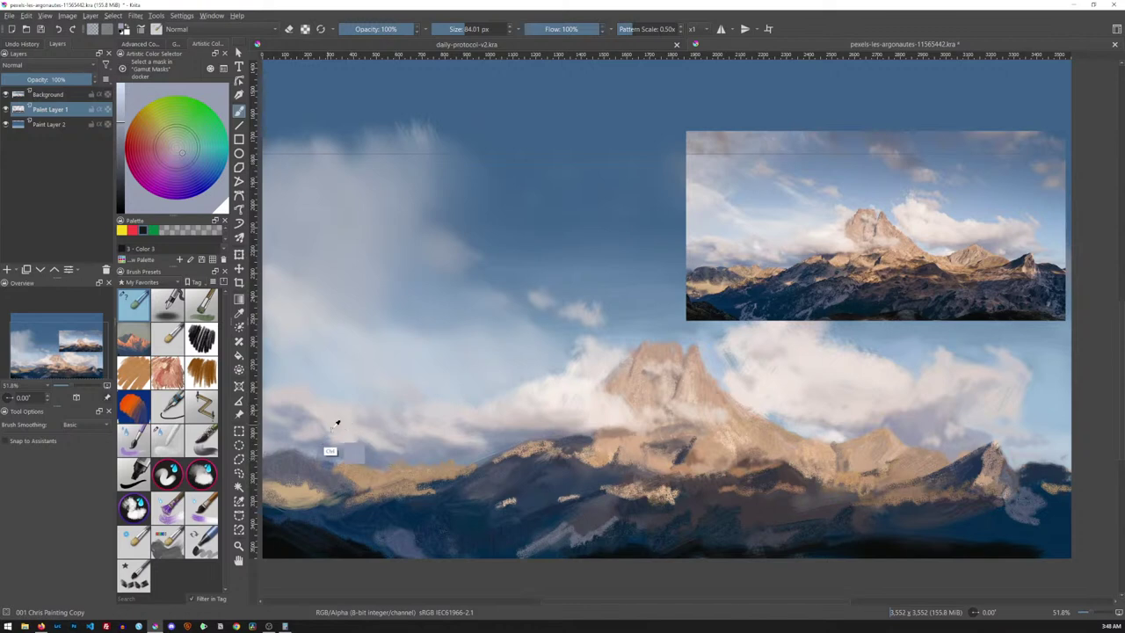
{"action": "left_click", "coordinate": [728, 250], "text": "ctrl"}
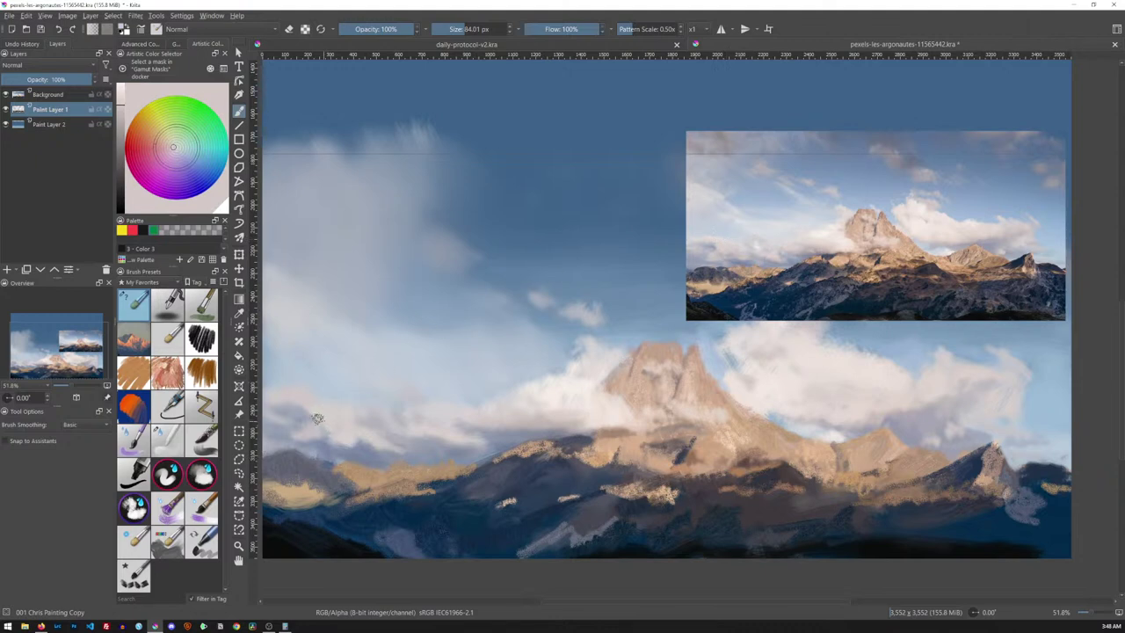
{"action": "left_click", "coordinate": [175, 147]}
{"action": "left_click", "coordinate": [144, 44]}
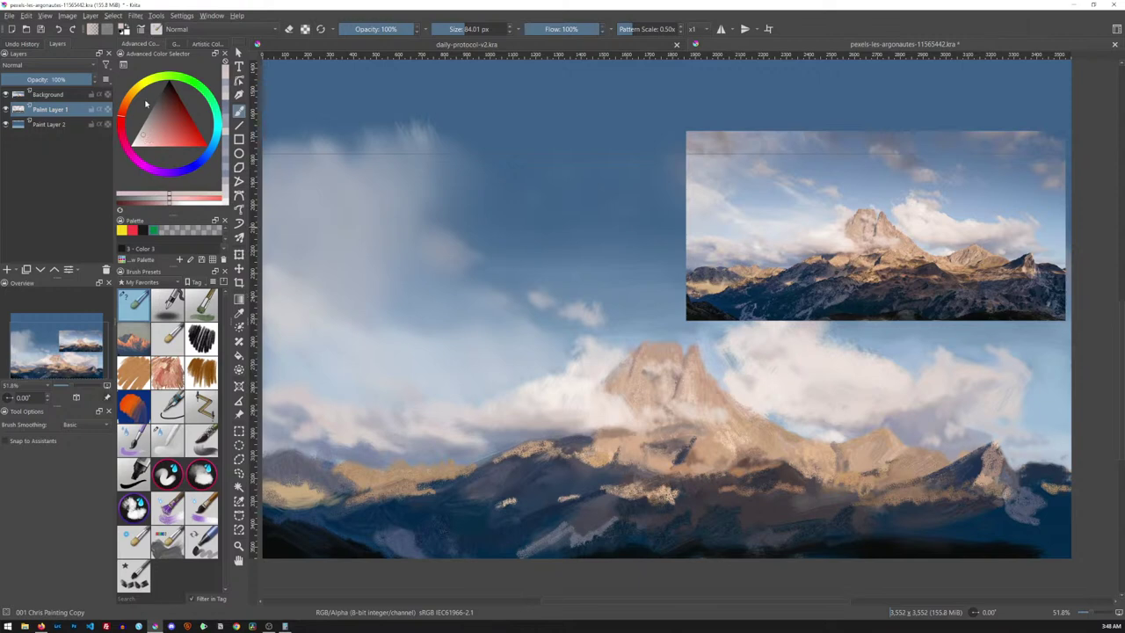
- Shift the hue on the Advanced Color Selector ring and sample a violet-blue from the canvas
{"action": "left_click_drag", "start_coordinate": [126, 122], "coordinate": [219, 163]}
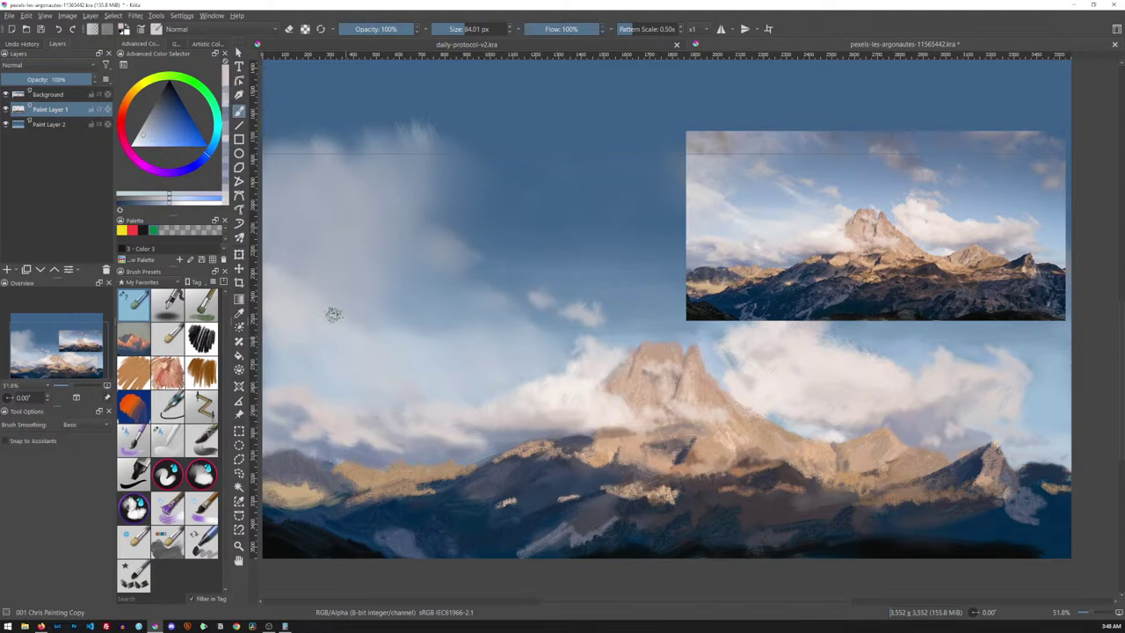
{"action": "mouse_move", "coordinate": [210, 158]}
{"action": "left_mouse_down"}
{"action": "mouse_move", "coordinate": [176, 171]}
{"action": "mouse_move", "coordinate": [129, 114]}
{"action": "mouse_move", "coordinate": [145, 165]}
{"action": "mouse_move", "coordinate": [180, 173]}
{"action": "mouse_move", "coordinate": [209, 153]}
{"action": "mouse_move", "coordinate": [180, 172]}
{"action": "mouse_move", "coordinate": [147, 167]}
{"action": "mouse_move", "coordinate": [123, 125]}
{"action": "mouse_move", "coordinate": [135, 95]}
{"action": "mouse_move", "coordinate": [126, 125]}
{"action": "mouse_move", "coordinate": [132, 111]}
{"action": "left_mouse_up"}
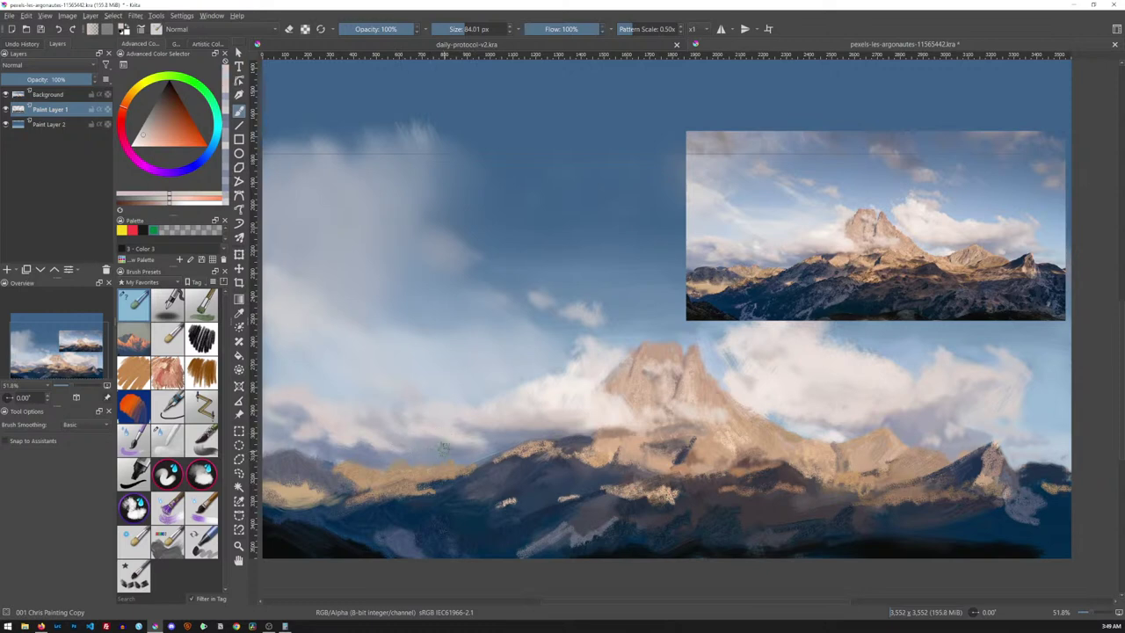
{"action": "left_click", "coordinate": [448, 430], "text": "ctrl"}
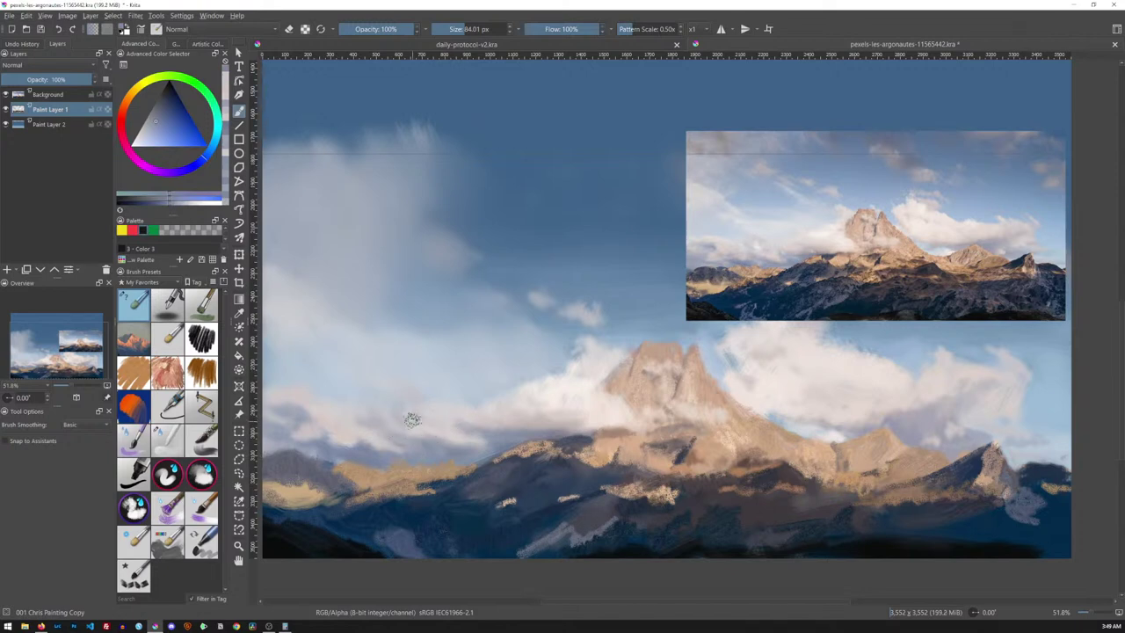
{"action": "left_click", "coordinate": [386, 419], "text": "ctrl"}
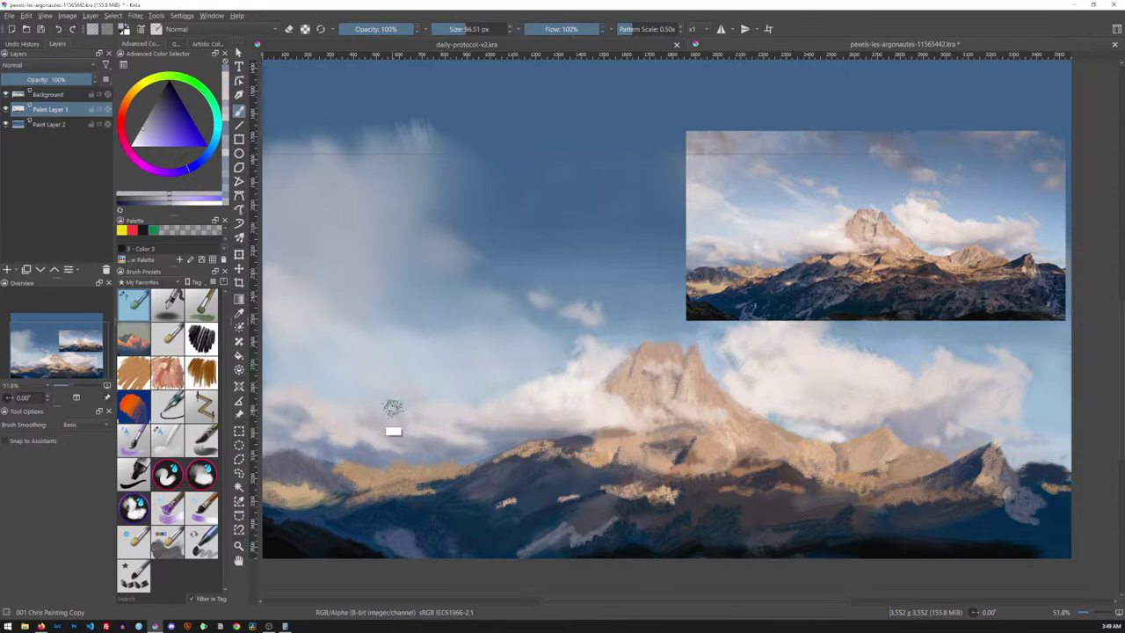
- Enlarge the brush to 96.68 px, paint a subtle stroke over the left clouds, and sample a pink-red
{"action": "left_click_drag", "start_coordinate": [389, 413], "coordinate": [407, 395]}
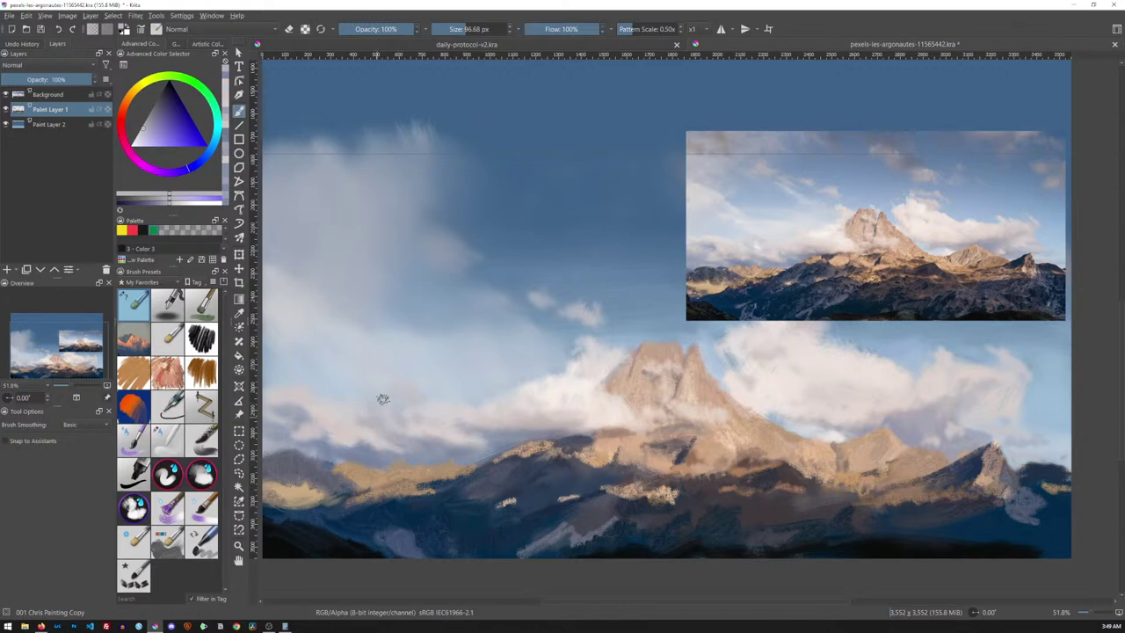
{"action": "mouse_move", "coordinate": [383, 399]}
{"action": "left_mouse_down"}
{"action": "mouse_move", "coordinate": [401, 389]}
{"action": "mouse_move", "coordinate": [432, 427]}
{"action": "mouse_move", "coordinate": [409, 424]}
{"action": "mouse_move", "coordinate": [442, 425]}
{"action": "mouse_move", "coordinate": [413, 427]}
{"action": "mouse_move", "coordinate": [431, 424]}
{"action": "left_mouse_up"}
{"action": "left_click", "coordinate": [304, 369], "text": "ctrl"}
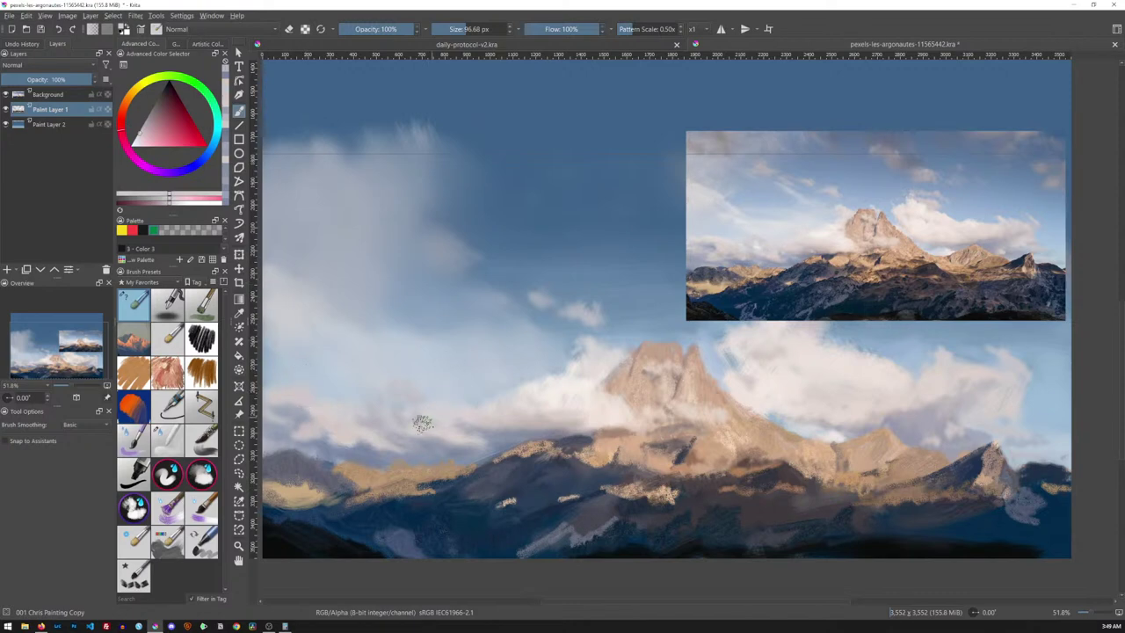
- Sample a light cloud colour and sweep a soft stroke across the clouds below the peak
{"action": "left_click", "coordinate": [707, 219], "text": "ctrl"}
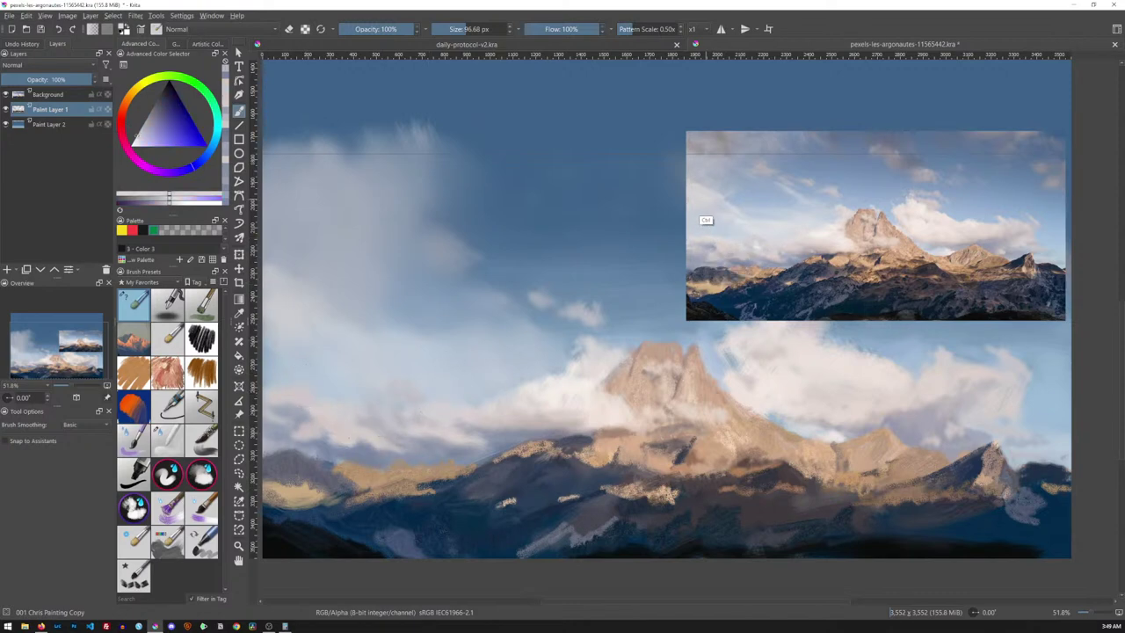
{"action": "left_click", "coordinate": [303, 390], "text": "ctrl"}
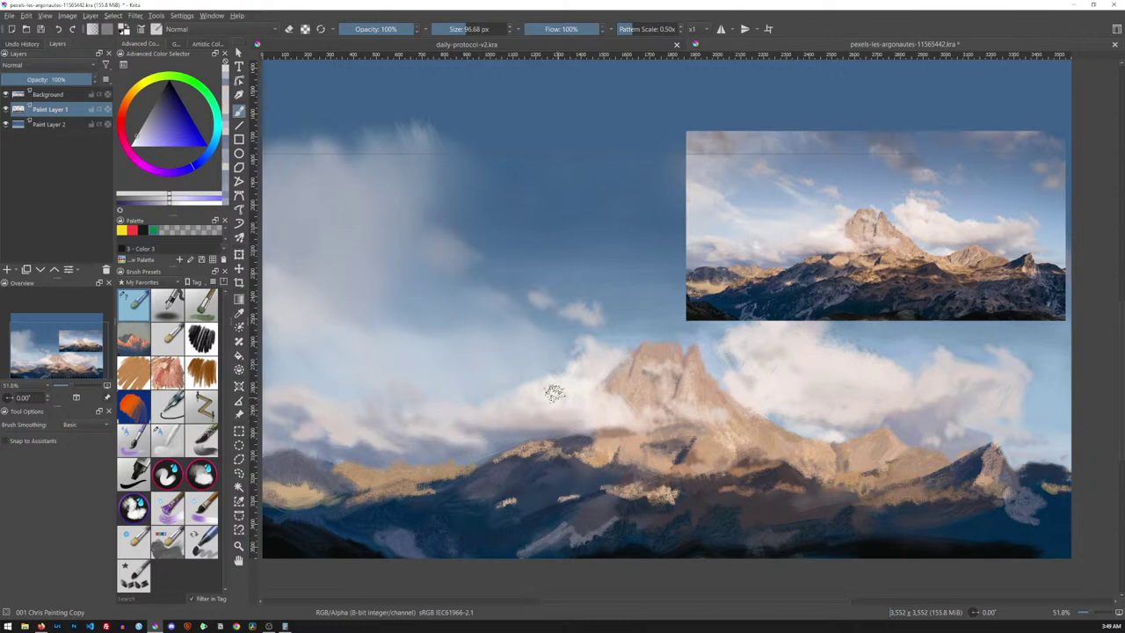
{"action": "mouse_move", "coordinate": [593, 401]}
{"action": "left_mouse_down"}
{"action": "mouse_move", "coordinate": [542, 384]}
{"action": "mouse_move", "coordinate": [558, 387]}
{"action": "left_mouse_up"}
- Sample warm orange, pale red and bluish-purple tones, and shrink the brush to 80.31 px
{"action": "left_click", "coordinate": [553, 387], "text": "ctrl"}
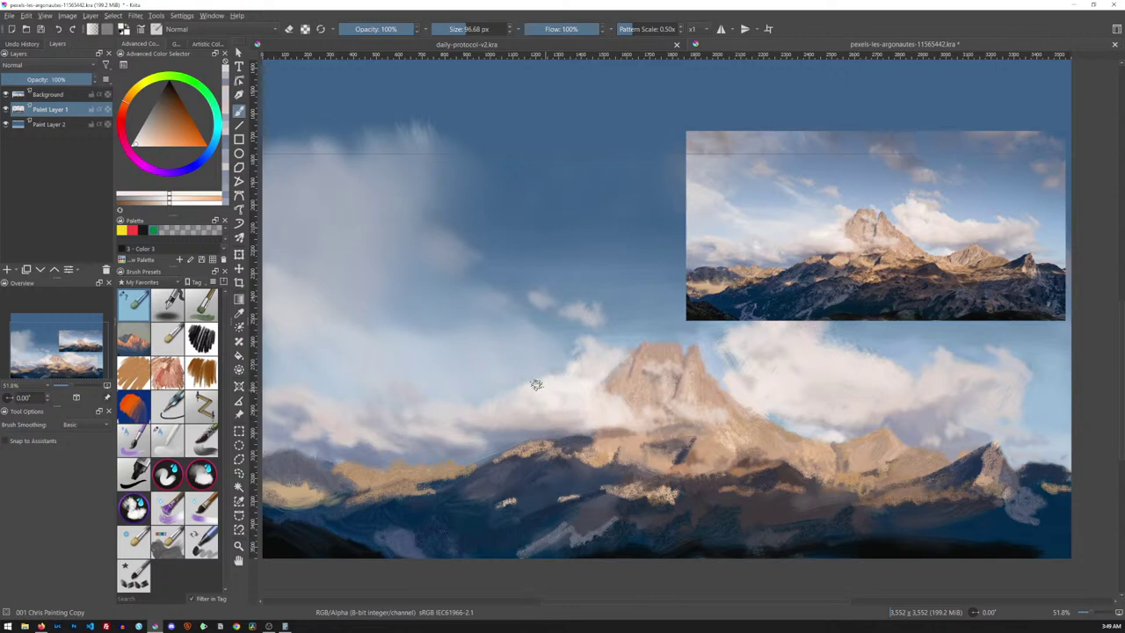
{"action": "left_click", "coordinate": [807, 230], "text": "ctrl"}
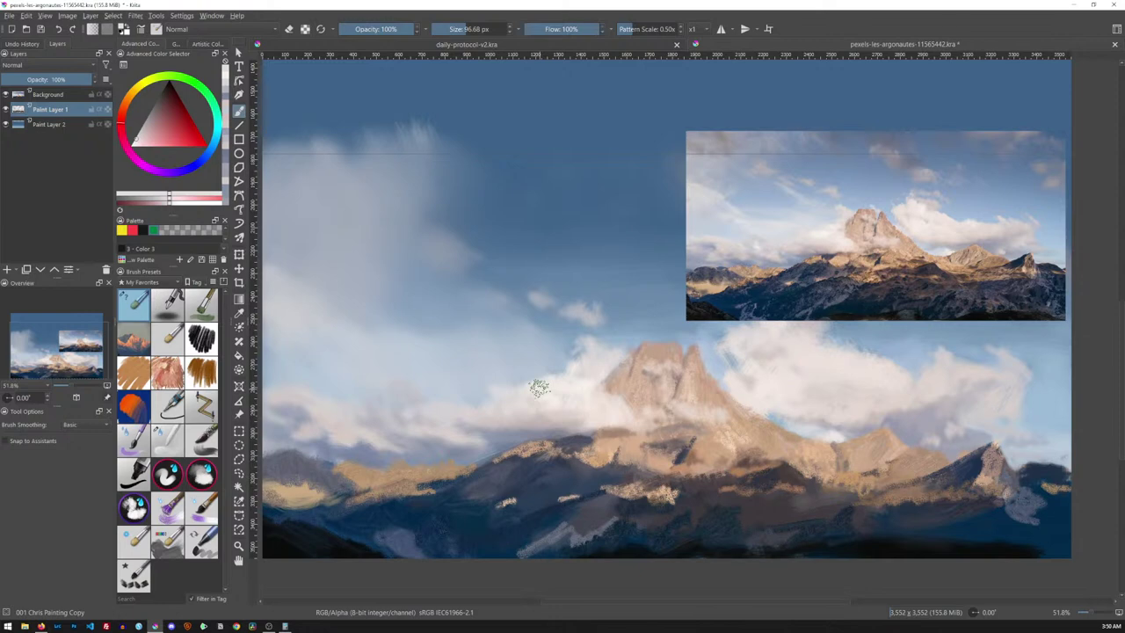
{"action": "left_click", "coordinate": [805, 251], "text": "ctrl"}
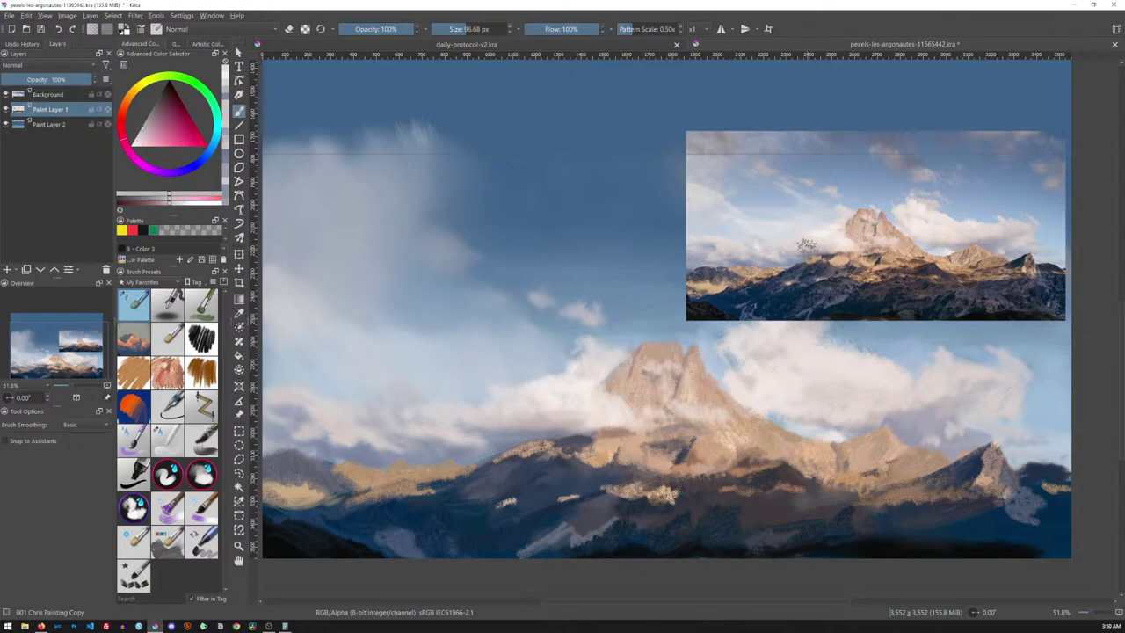
{"action": "key", "text": "bracketleft"}
{"action": "key", "text": "bracketleft"}
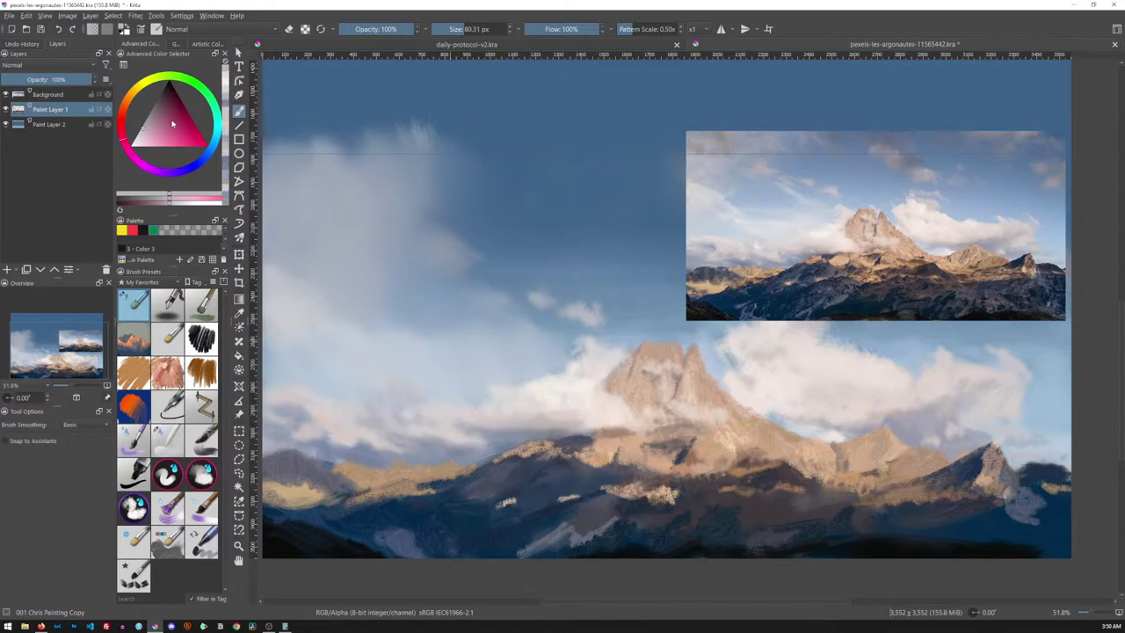
- Pick a pale pink in the colour triangle and enlarge the brush to 103.69 px
{"action": "left_click_drag", "start_coordinate": [145, 129], "coordinate": [150, 132]}
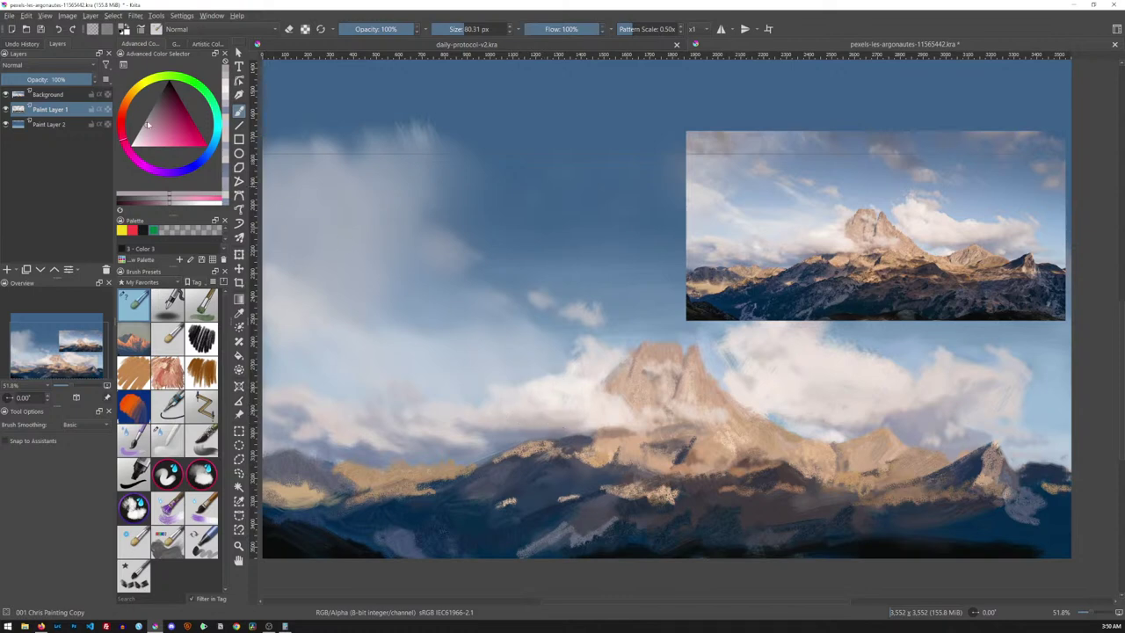
{"action": "left_click", "coordinate": [147, 121]}
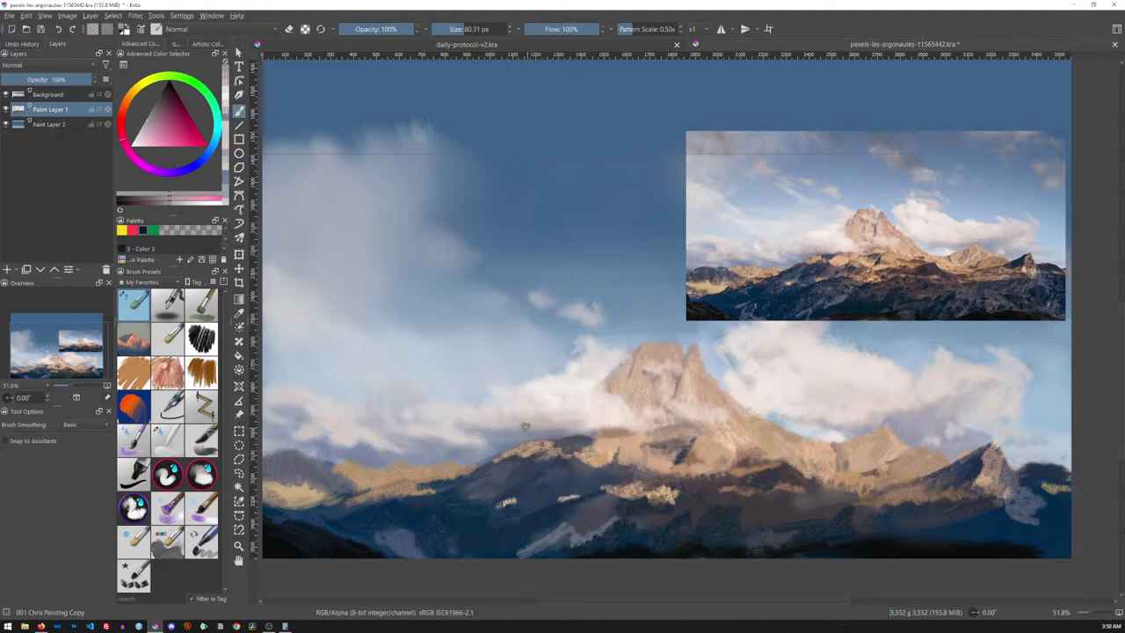
{"action": "left_click", "coordinate": [150, 122]}
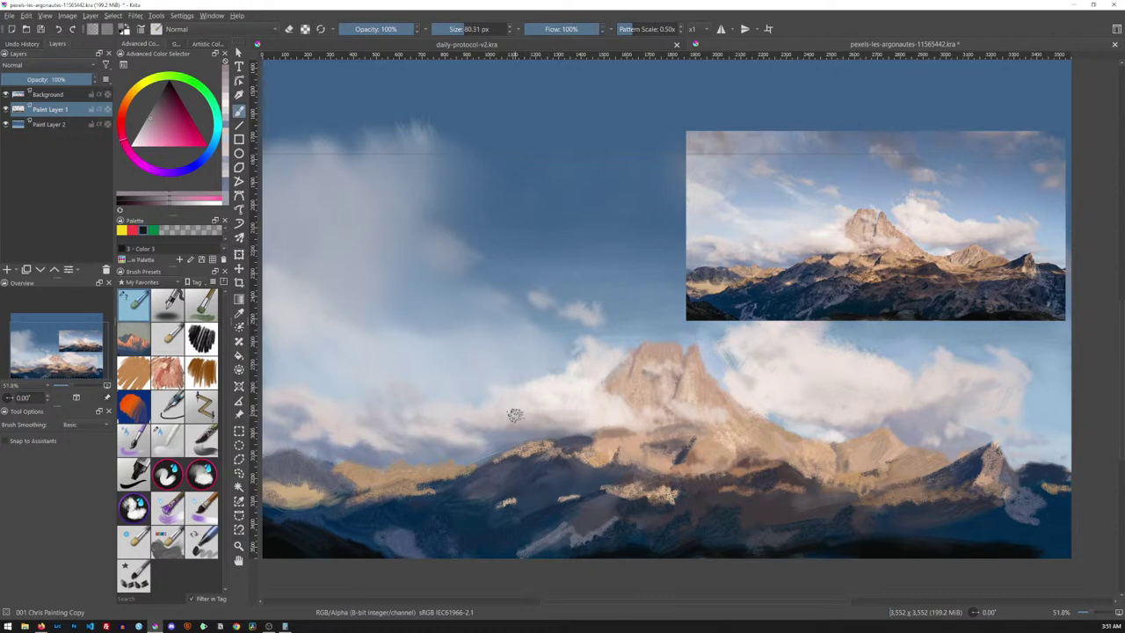
{"action": "mouse_move", "coordinate": [515, 414]}
{"action": "left_mouse_down"}
{"action": "mouse_move", "coordinate": [532, 407]}
{"action": "mouse_move", "coordinate": [517, 410]}
{"action": "mouse_move", "coordinate": [573, 428]}
{"action": "left_mouse_up"}
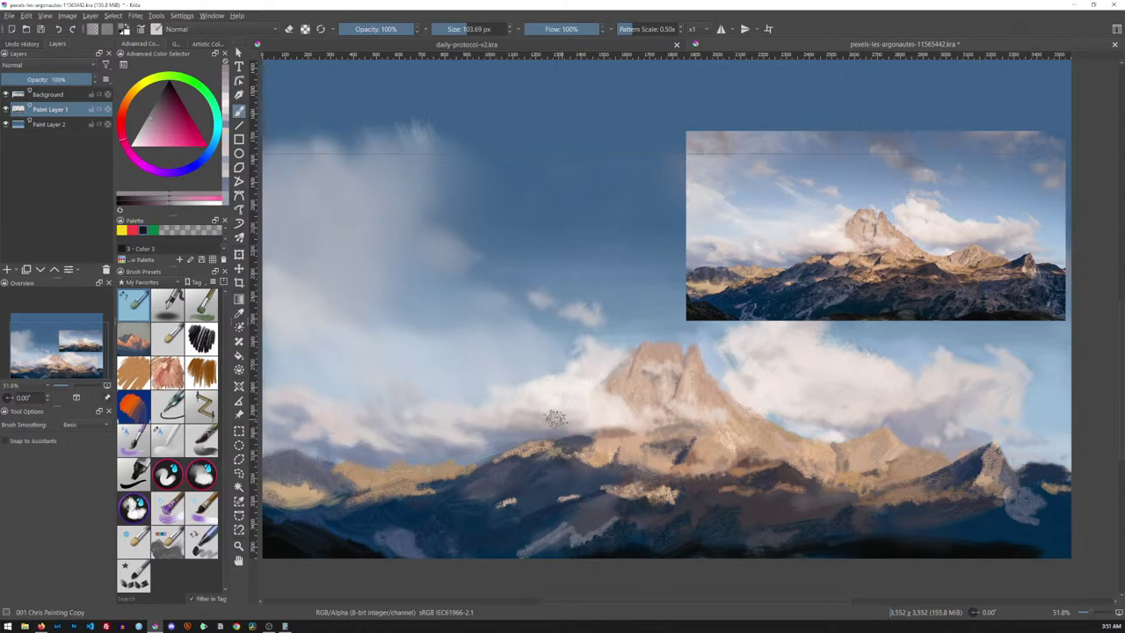
- Sample blue-violet and blue-grey from the painting, then pick a light warm pink and a more saturated pink
{"action": "left_click", "coordinate": [538, 452], "text": "ctrl"}
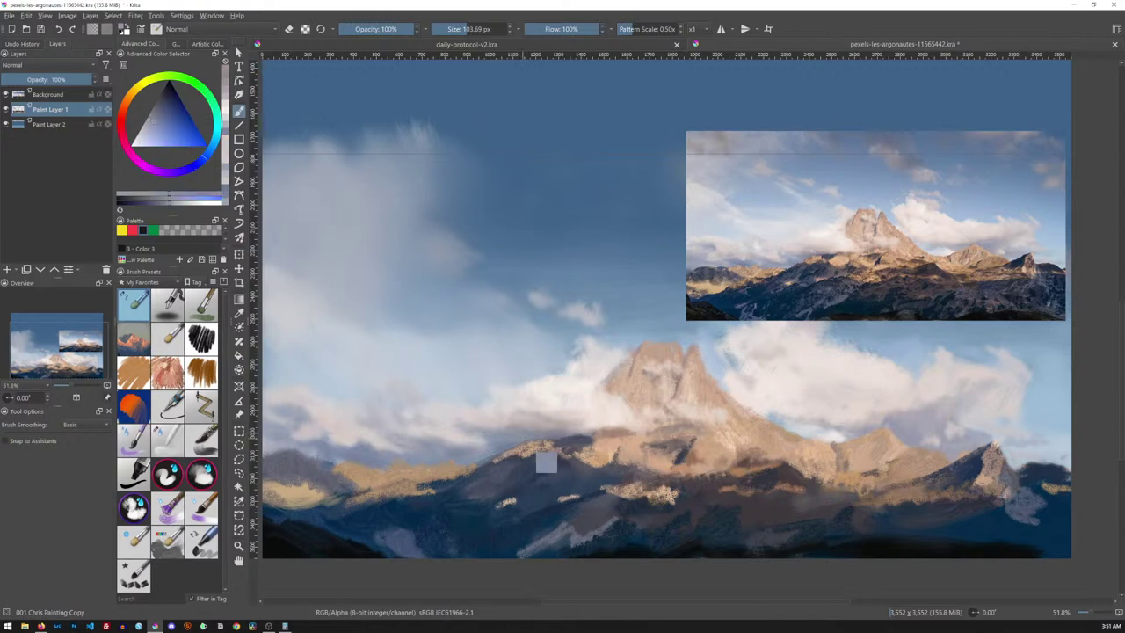
{"action": "left_click", "coordinate": [540, 459], "text": "ctrl"}
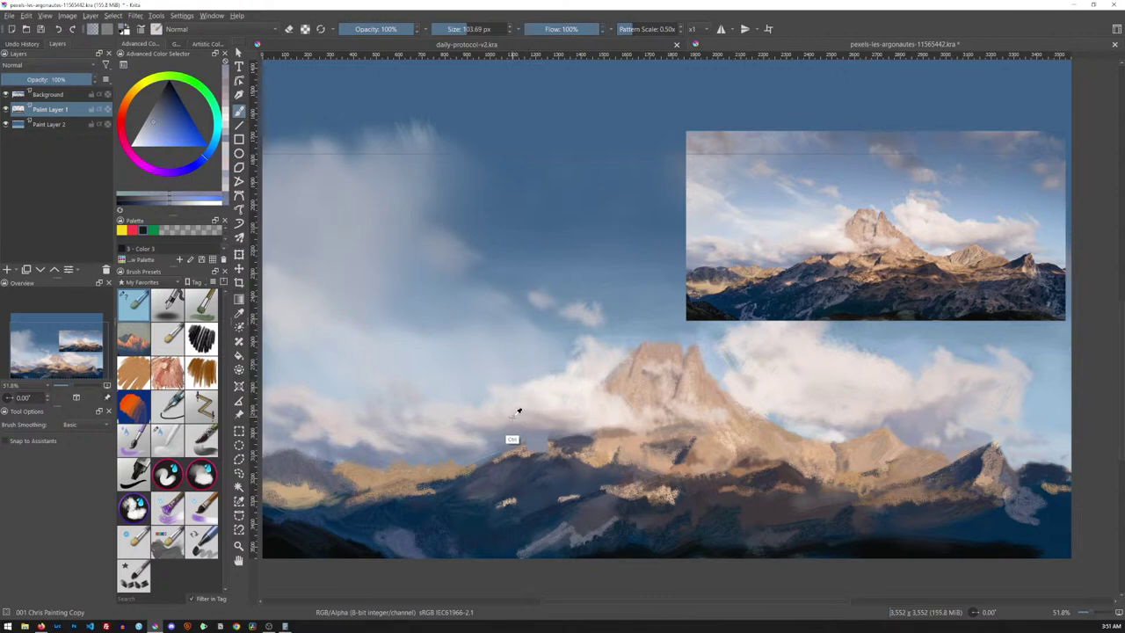
{"action": "left_click", "coordinate": [496, 407], "text": "ctrl"}
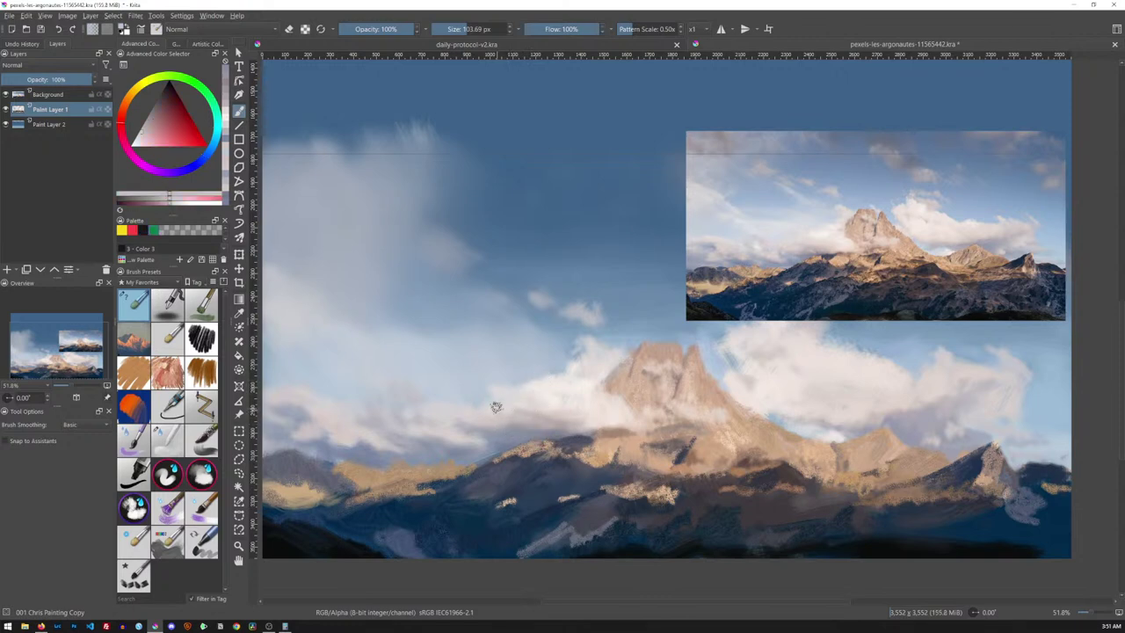
{"action": "left_click", "coordinate": [583, 428], "text": "ctrl"}
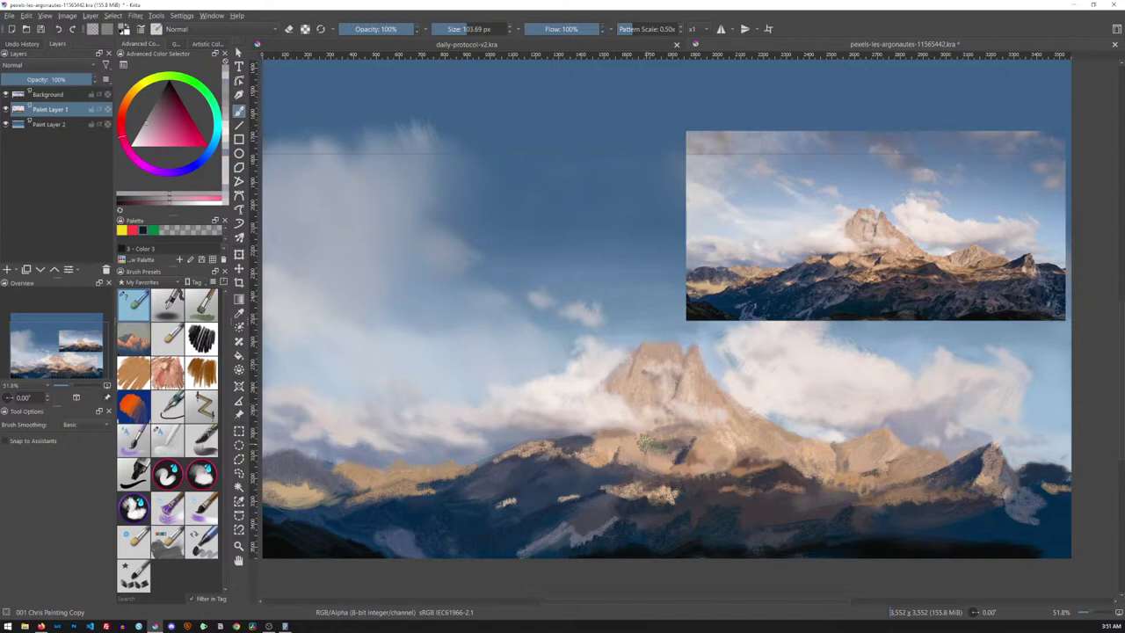
- Sample cloud and orange-brown cliff colours, and switch to the deevad C3d Full blending soft brush
{"action": "key", "text": "ctrl"}
{"action": "left_click", "coordinate": [576, 420], "text": "ctrl"}
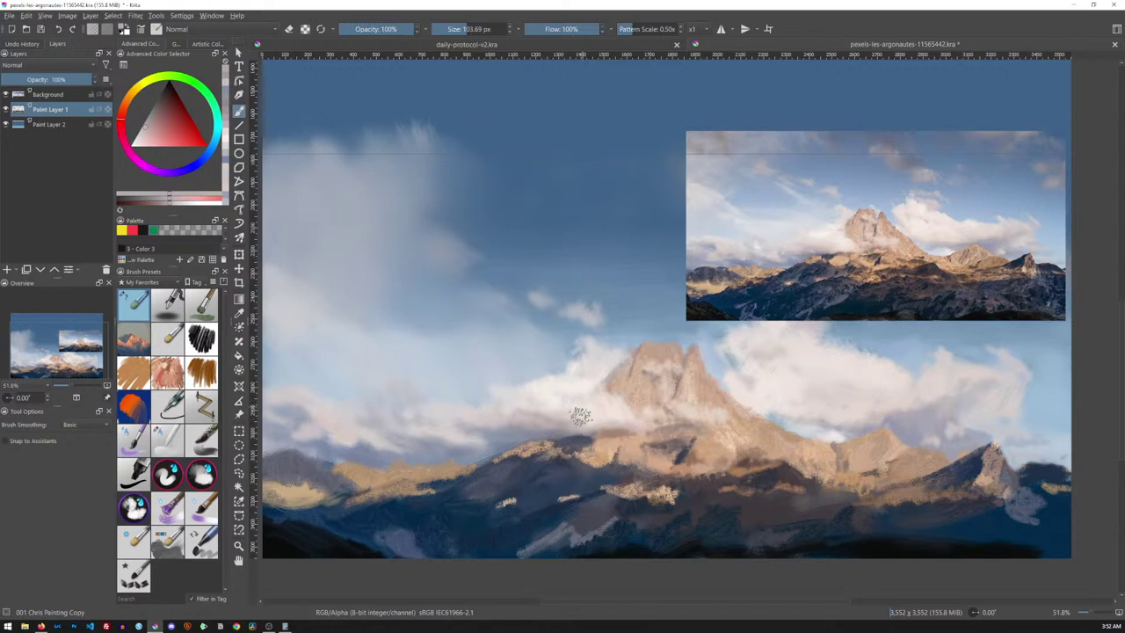
{"action": "left_click", "coordinate": [608, 408], "text": "ctrl"}
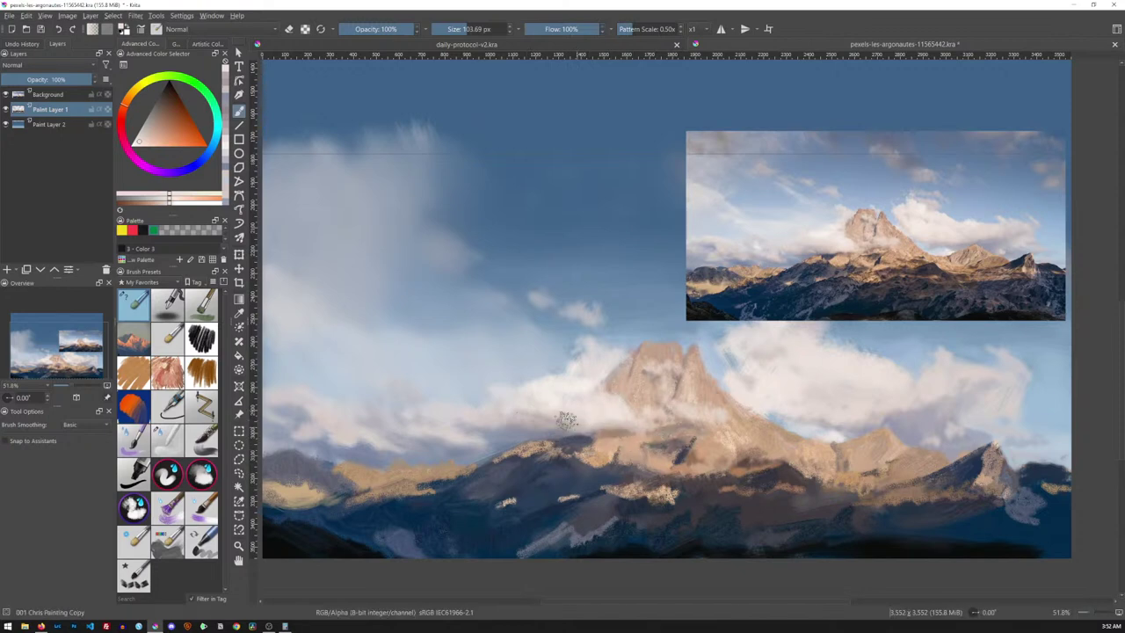
{"action": "left_click", "coordinate": [167, 439]}
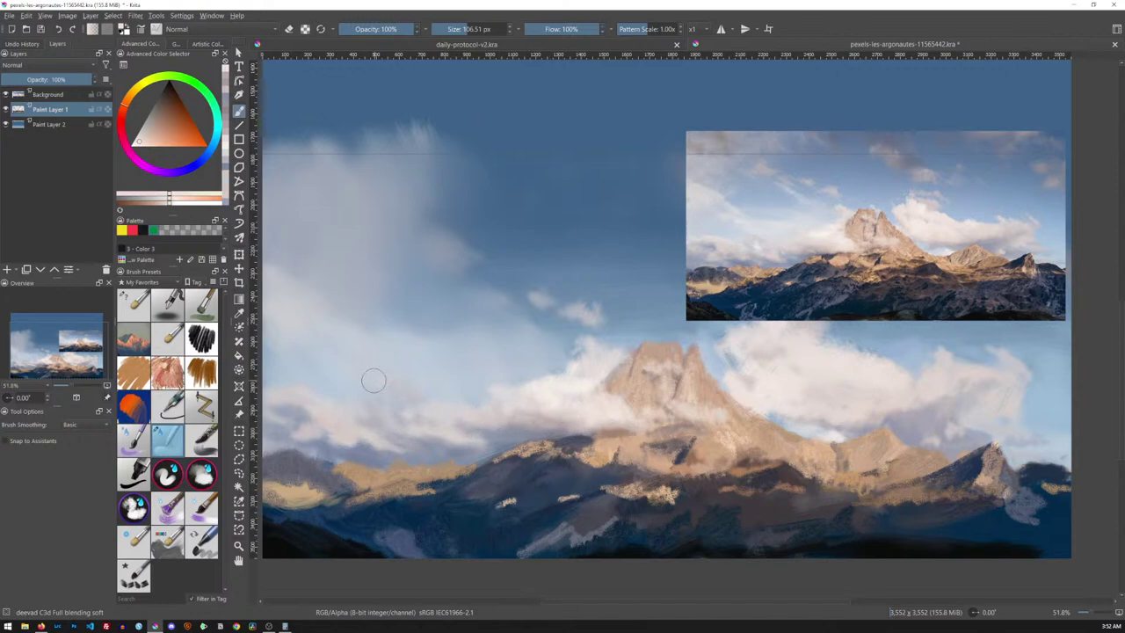
- With the 001 Chris Painting Copy brush, sample a cloud pink and paint faint strokes above the left mountains
{"action": "left_click", "coordinate": [135, 306]}
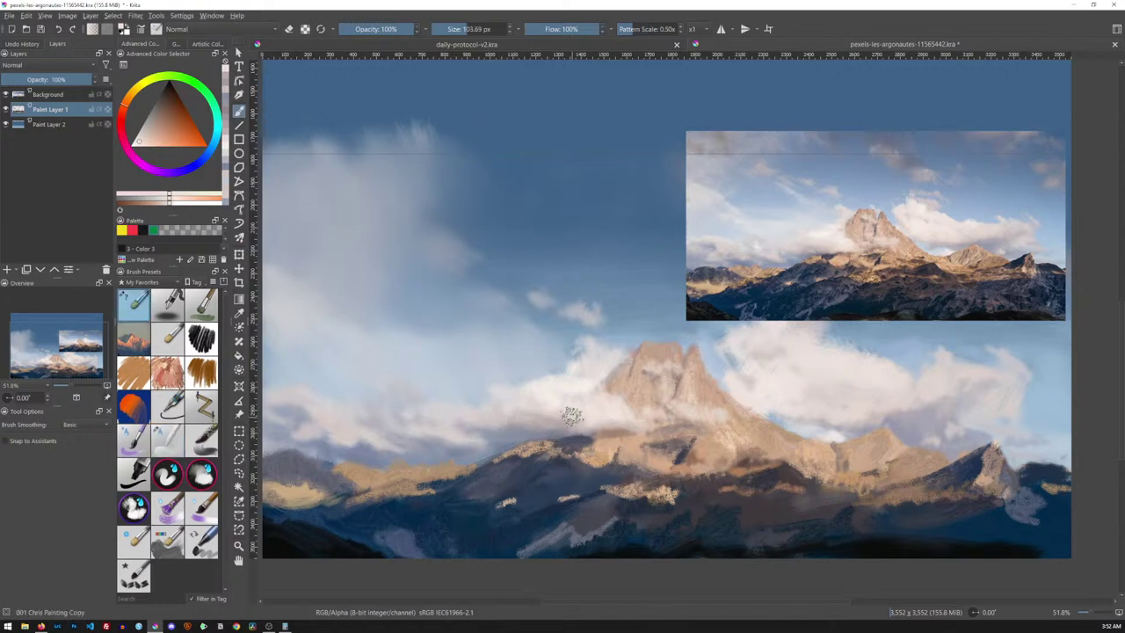
{"action": "left_click", "coordinate": [511, 422], "text": "ctrl"}
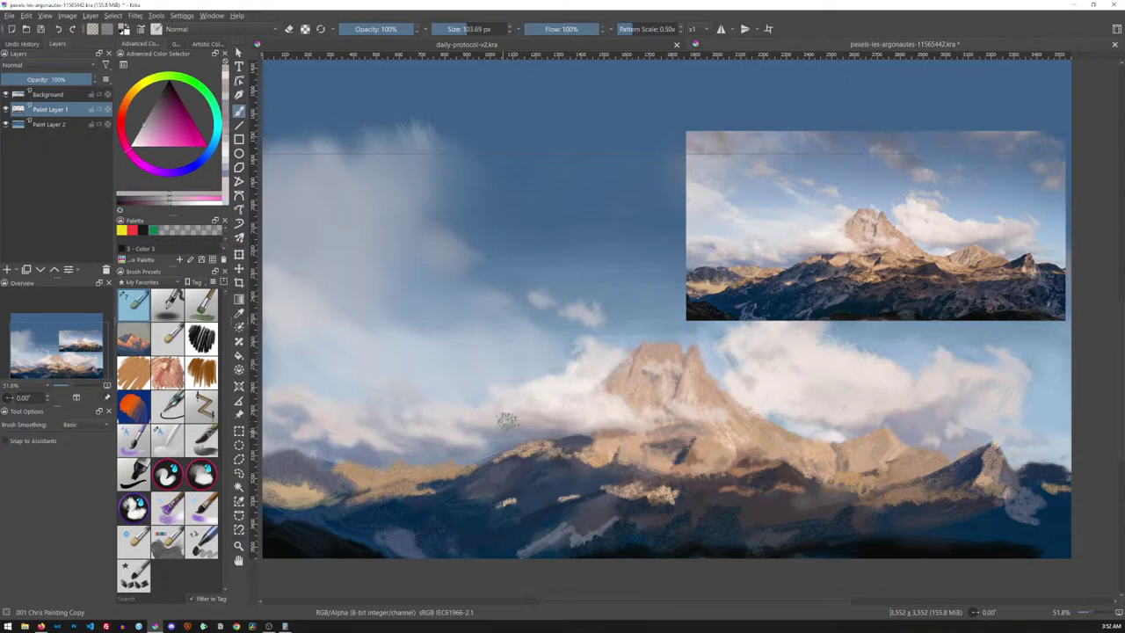
{"action": "left_click_drag", "start_coordinate": [503, 425], "coordinate": [448, 414]}
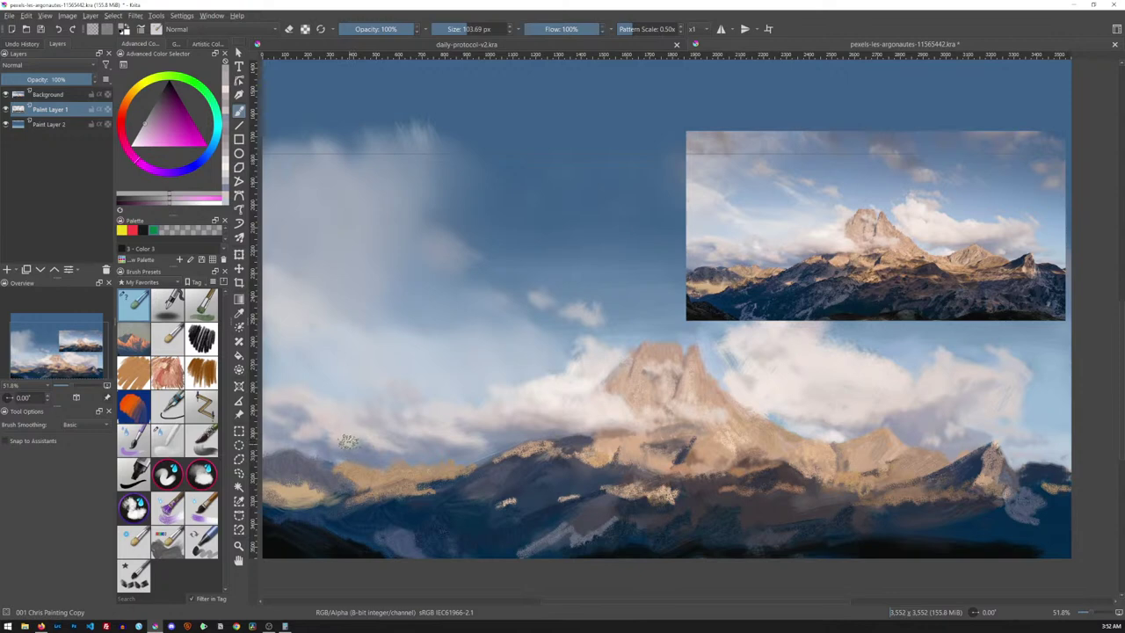
{"action": "mouse_move", "coordinate": [309, 439]}
{"action": "left_mouse_down"}
{"action": "mouse_move", "coordinate": [371, 425]}
{"action": "mouse_move", "coordinate": [330, 423]}
{"action": "mouse_move", "coordinate": [299, 409]}
{"action": "left_mouse_up"}
- Shrink the soft blending brush, zoom out over the study, and swap back to the painting brush
{"action": "left_click", "coordinate": [167, 439]}
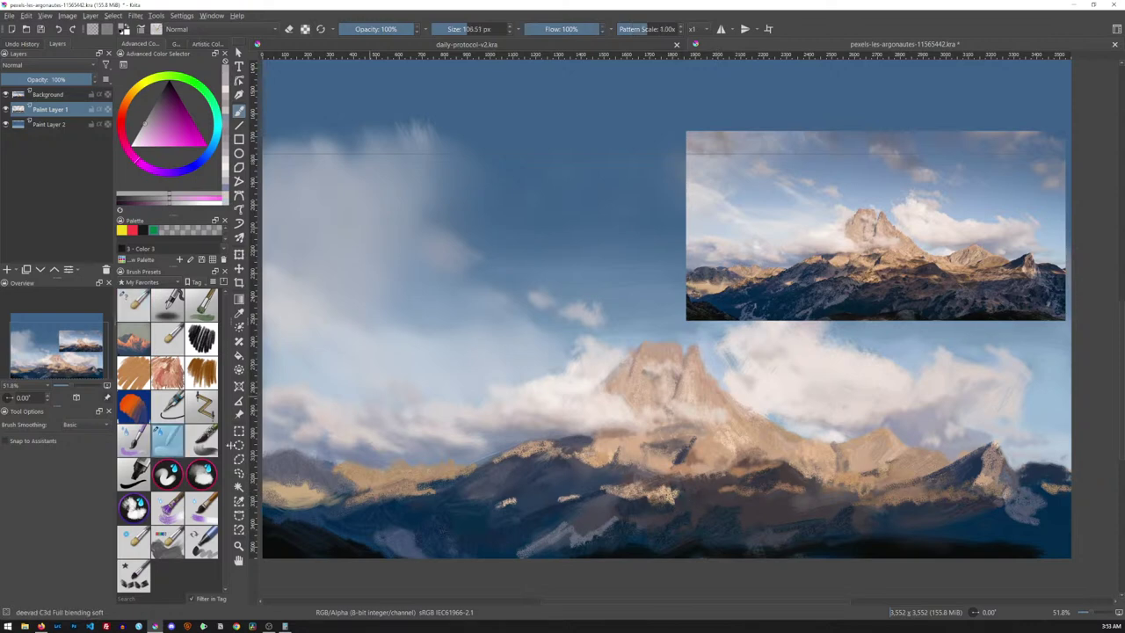
{"action": "key", "text": "bracketleft"}
{"action": "key", "text": "ctrl+space"}
{"action": "left_click_drag", "start_coordinate": [678, 387], "coordinate": [670, 451]}
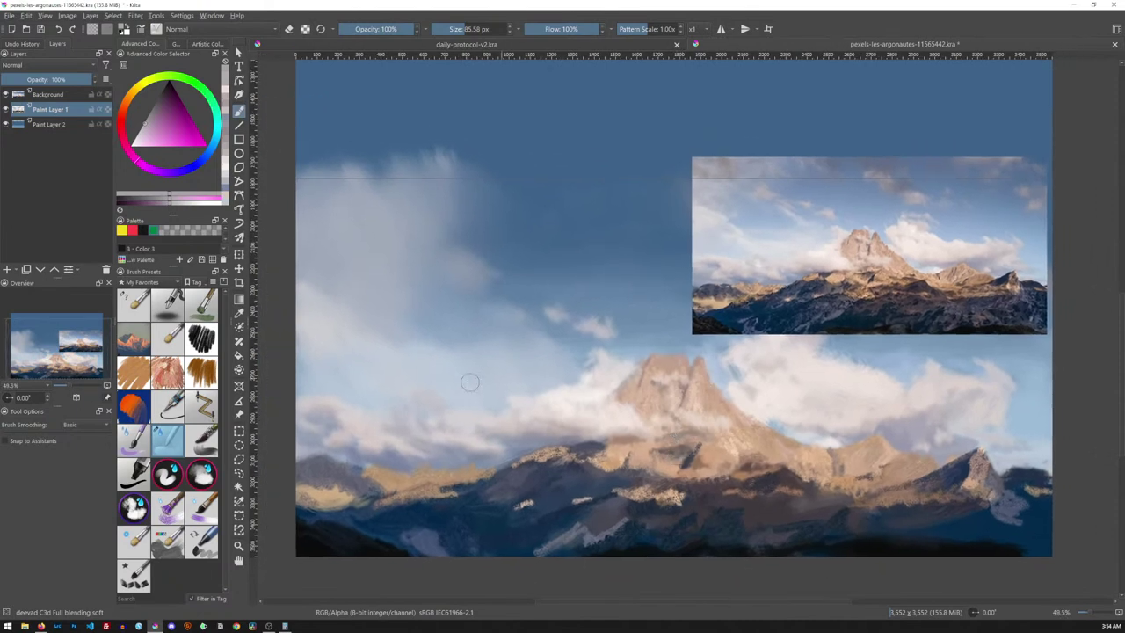
{"action": "key", "text": "slash"}
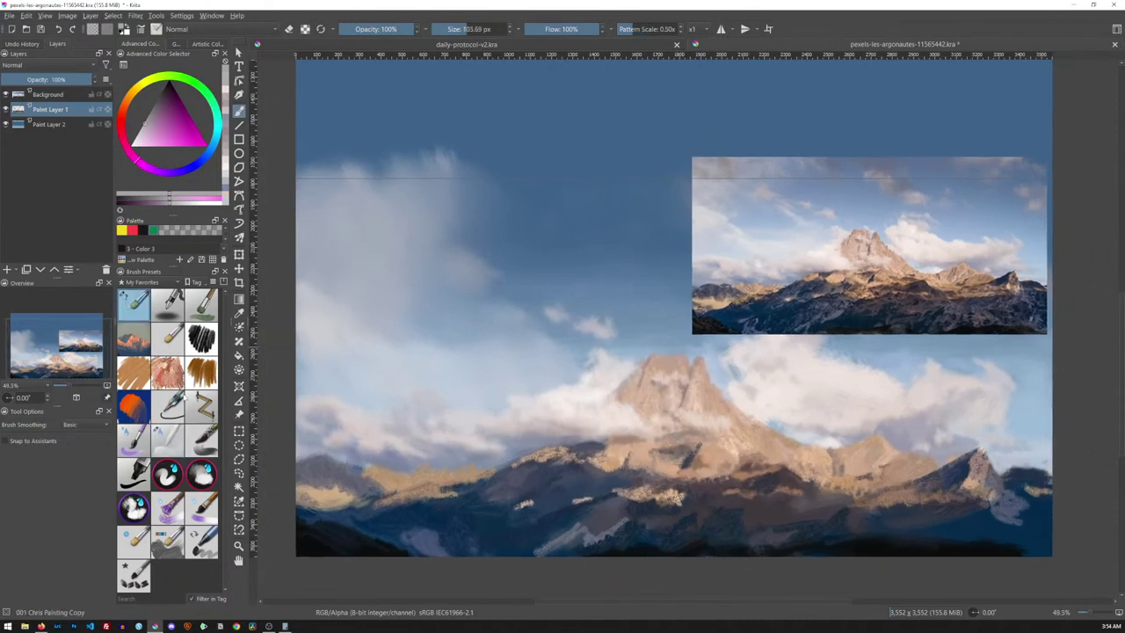
- Using the Chris Real Oil Pear Tree preset, sample brown, orange, blue and tan, then select 001 Chris Painting Copy
{"action": "left_click", "coordinate": [176, 378]}
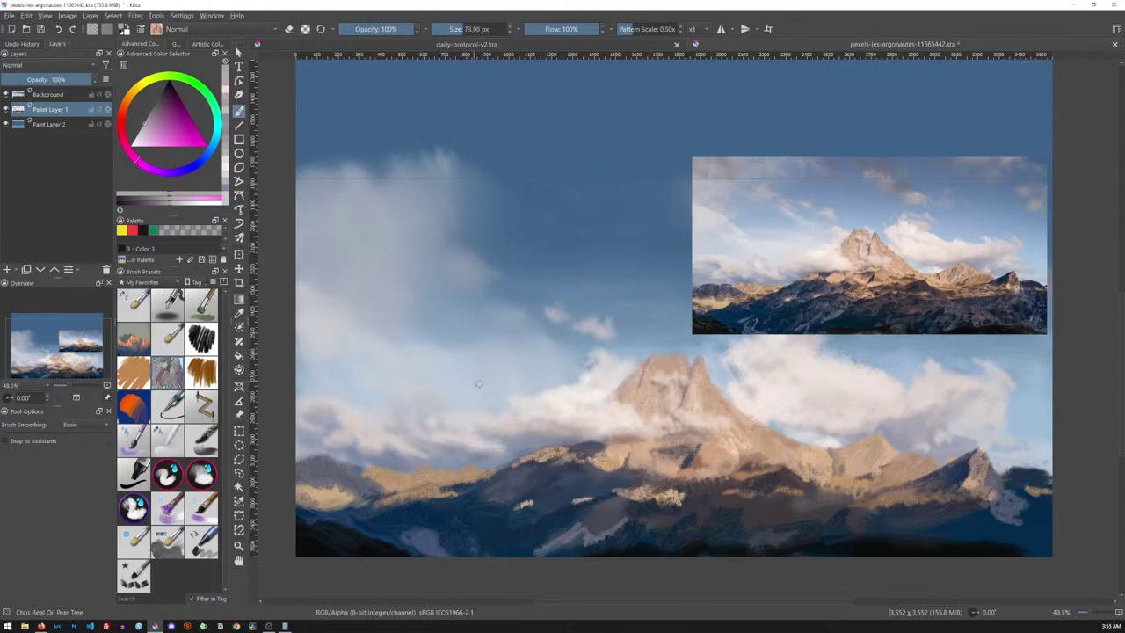
{"action": "left_click", "coordinate": [738, 303], "text": "ctrl"}
{"action": "left_click", "coordinate": [749, 279], "text": "ctrl"}
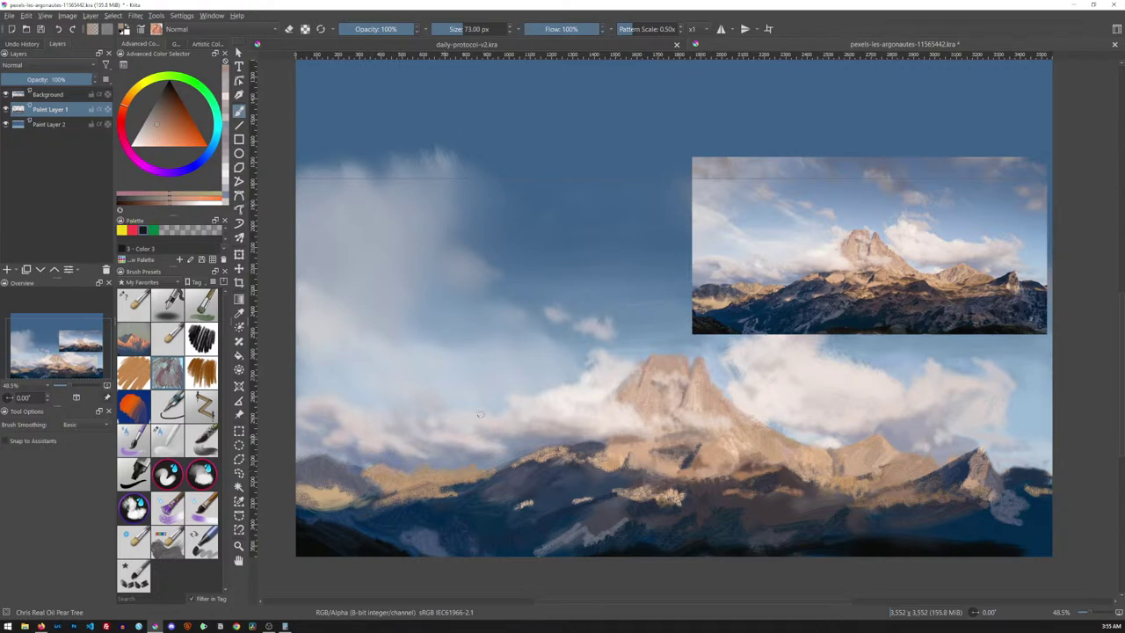
{"action": "left_click", "coordinate": [360, 471], "text": "ctrl"}
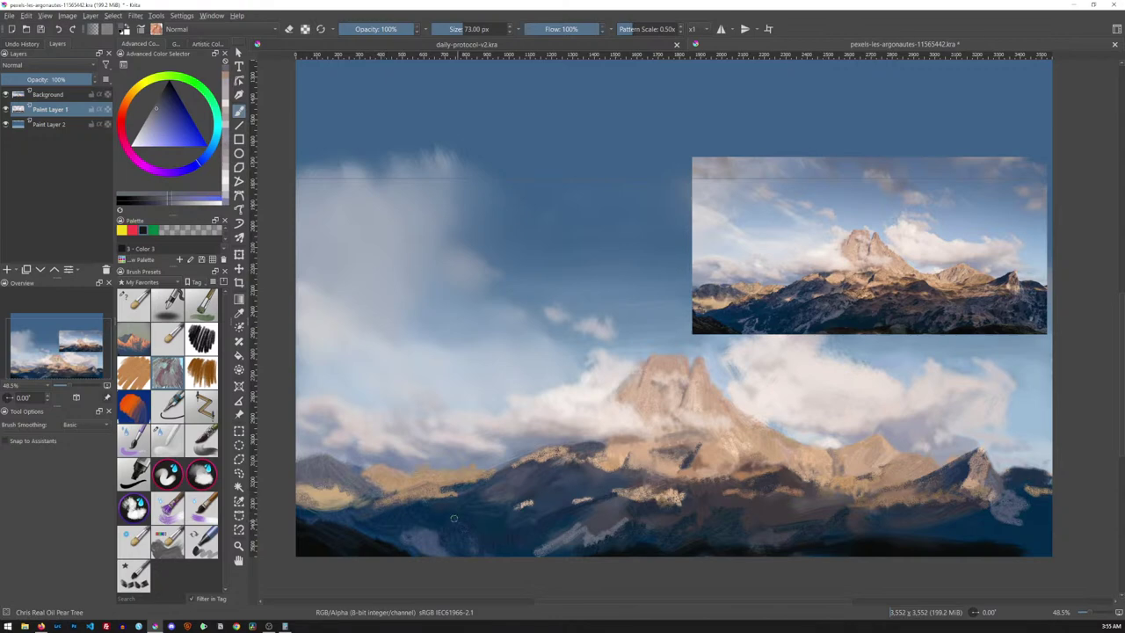
{"action": "left_click", "coordinate": [406, 520], "text": "ctrl"}
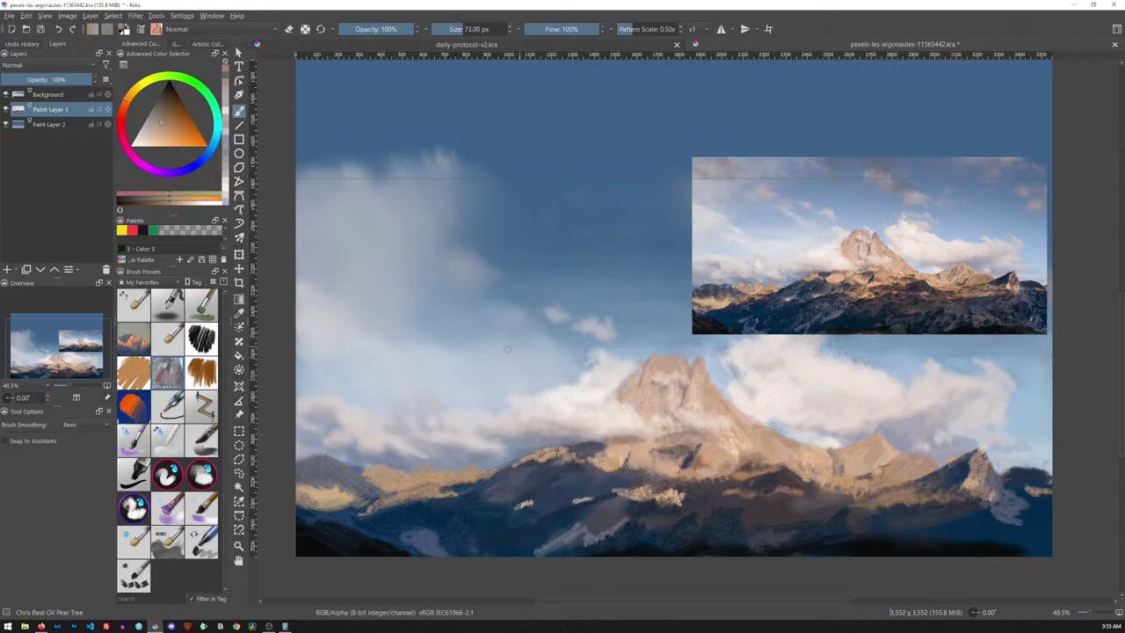
{"action": "left_click", "coordinate": [137, 307]}
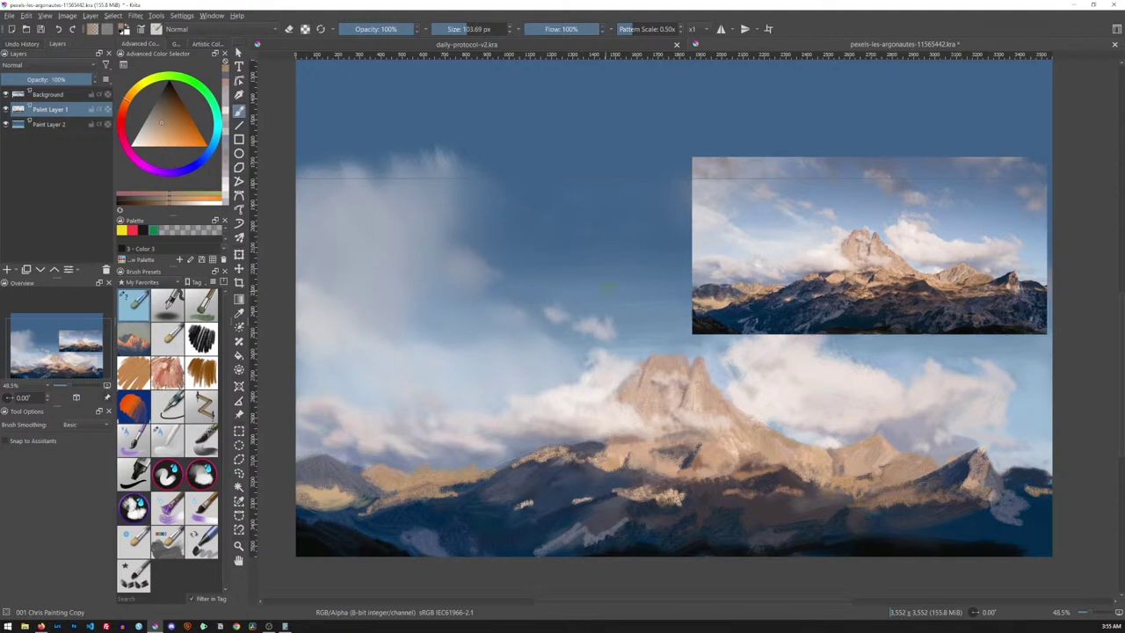
- Shift the sampled sky colour to red-brown, enlarge the brush to about 142 px, and paint a short sky stroke
{"action": "left_click", "coordinate": [777, 165], "text": "ctrl"}
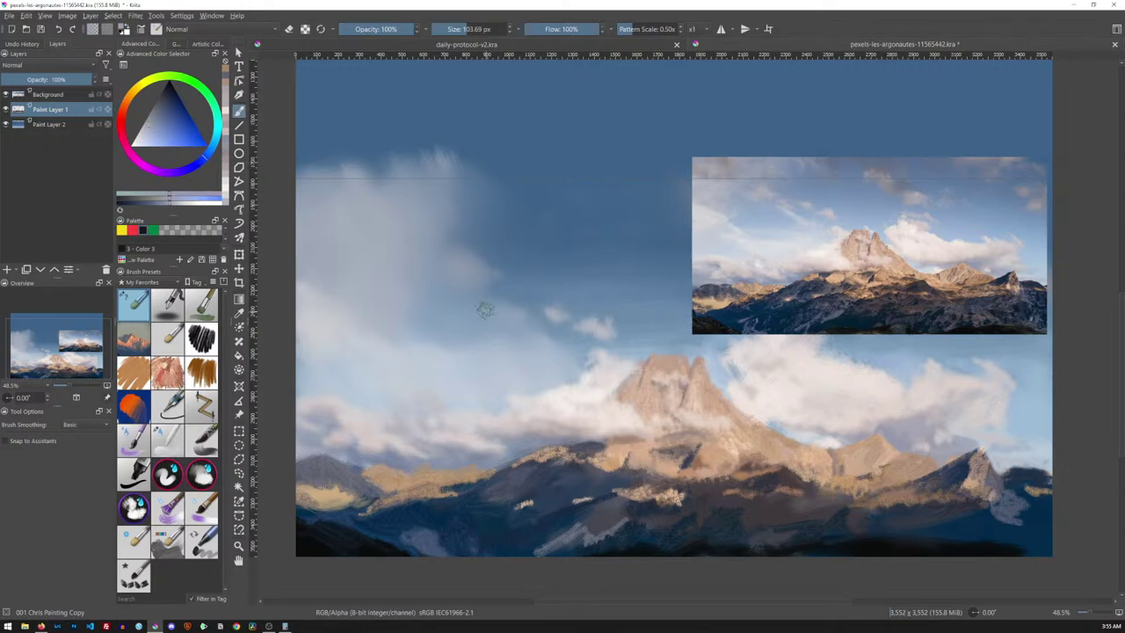
{"action": "left_click_drag", "start_coordinate": [207, 160], "coordinate": [124, 115]}
{"action": "left_click_drag", "start_coordinate": [465, 314], "coordinate": [477, 346]}
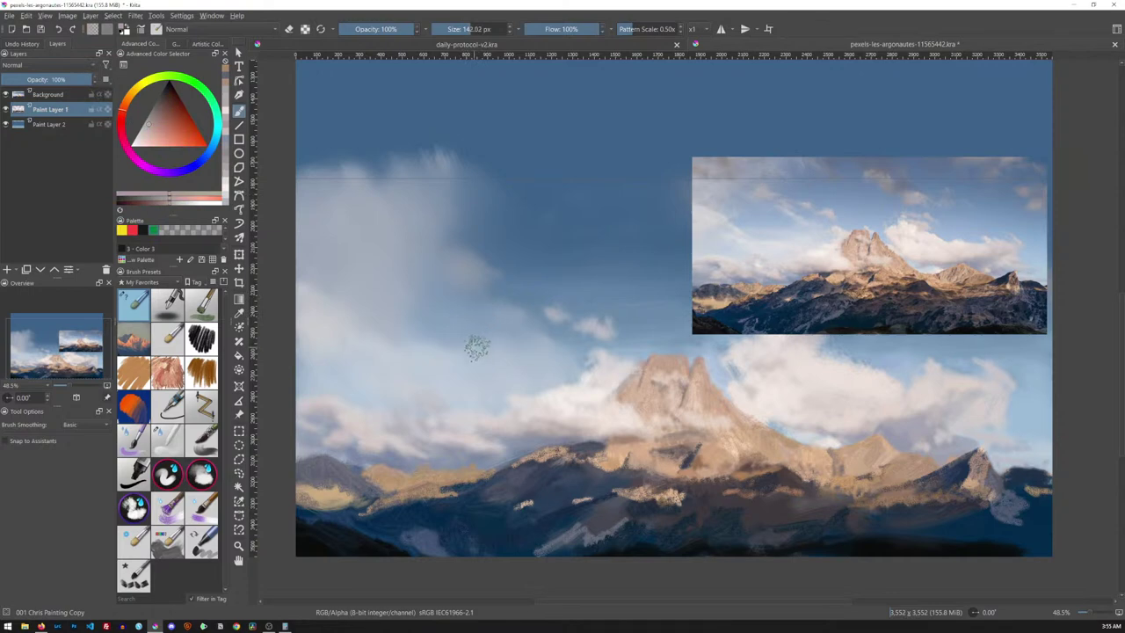
{"action": "left_click_drag", "start_coordinate": [459, 192], "coordinate": [478, 235]}
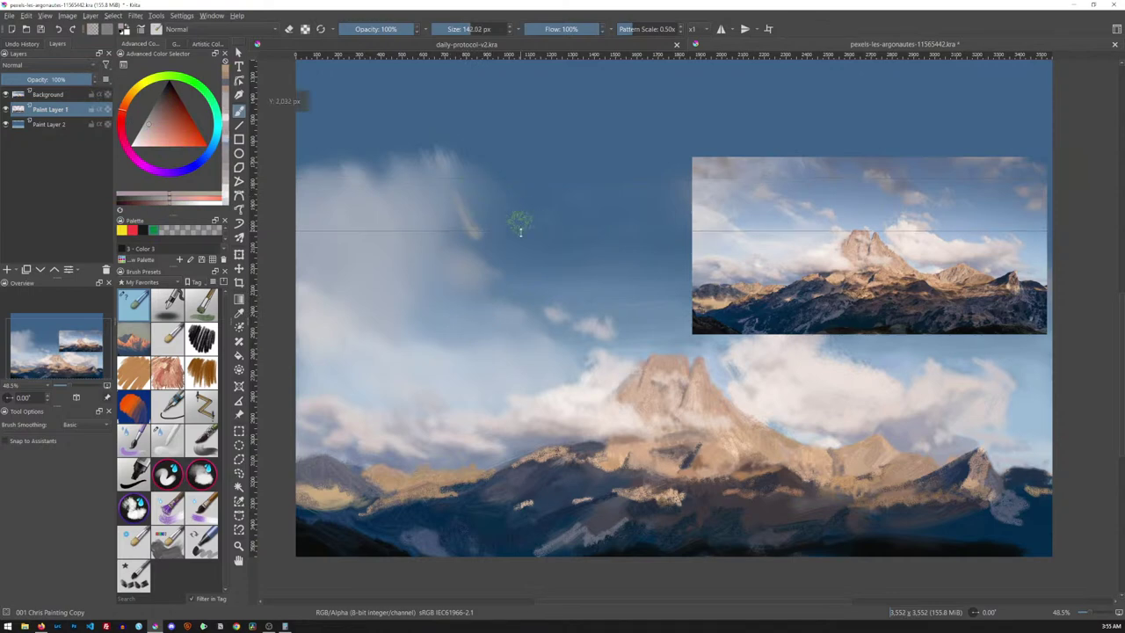
- Sample a sky grey, reposition the horizontal guide, and enlarge the brush to 198.74 px
{"action": "left_click", "coordinate": [517, 228], "text": "ctrl"}
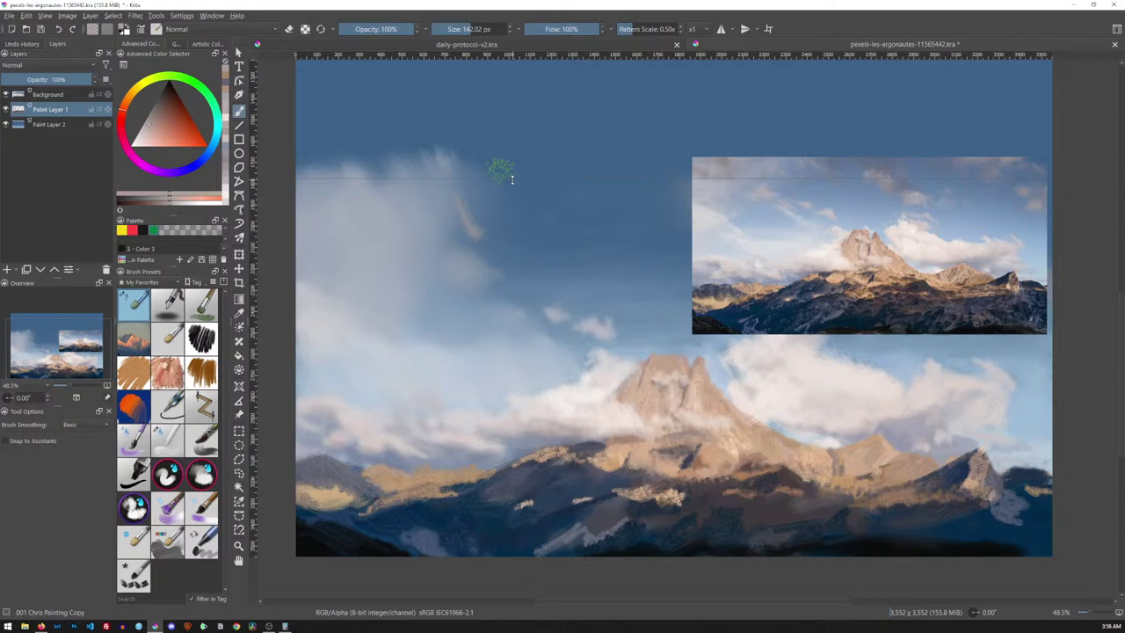
{"action": "left_click_drag", "start_coordinate": [510, 181], "coordinate": [514, 155]}
{"action": "left_click_drag", "start_coordinate": [534, 170], "coordinate": [528, 231]}
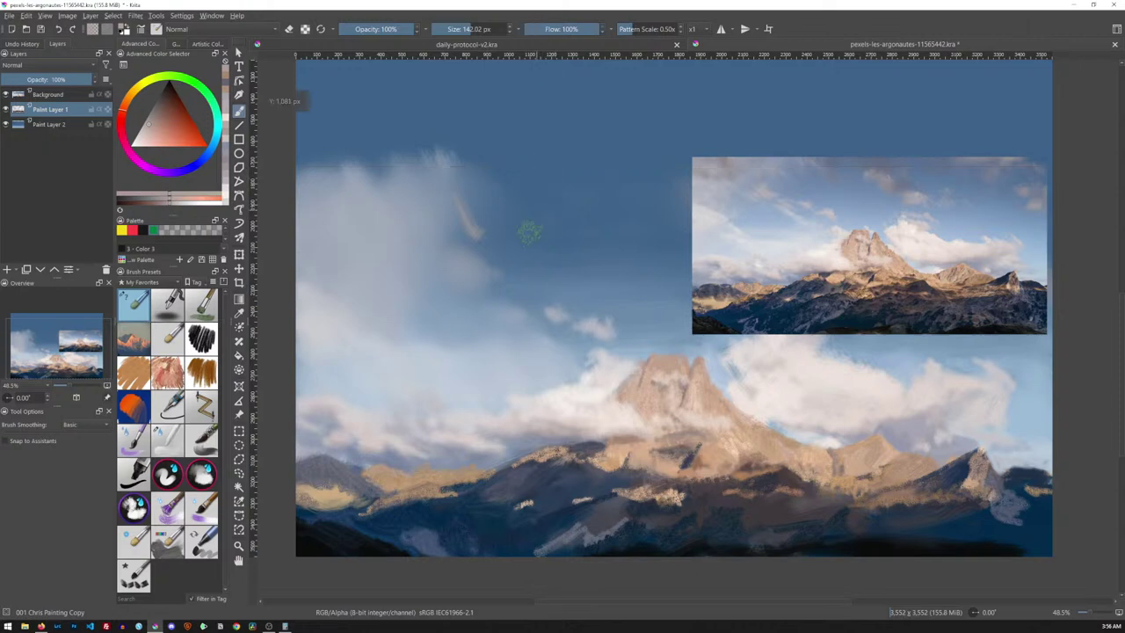
{"action": "mouse_move", "coordinate": [548, 309]}
{"action": "left_mouse_down"}
{"action": "mouse_move", "coordinate": [492, 255]}
{"action": "mouse_move", "coordinate": [541, 238]}
{"action": "left_mouse_up"}
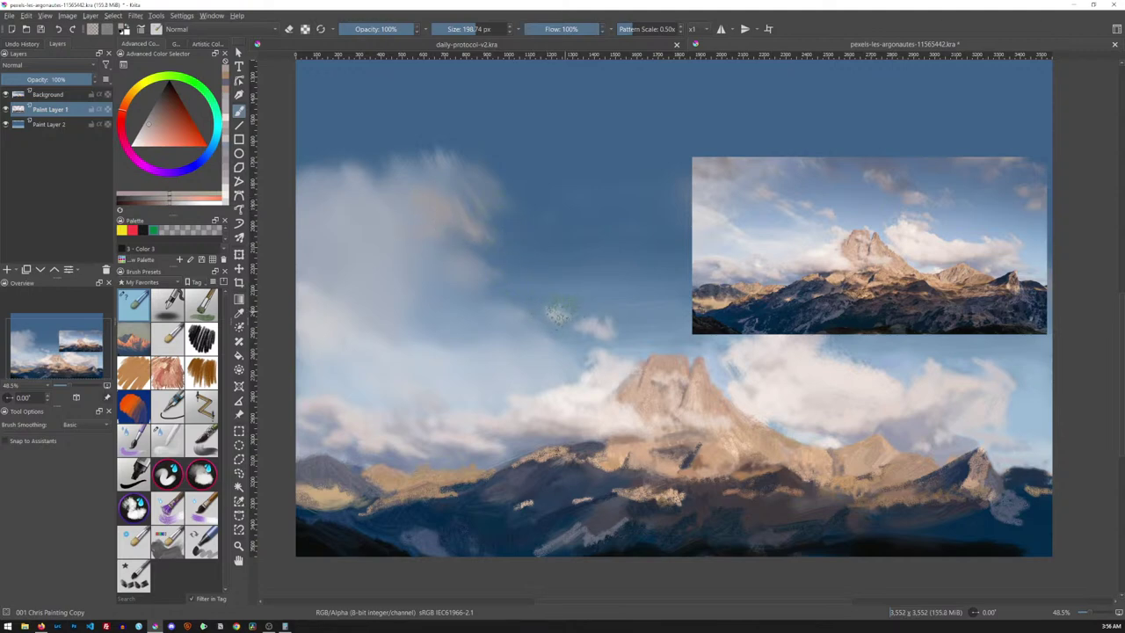
- Undo the brown stroke, pick a bright greyish-pink tint, and add wispy light strokes along the cloud top
{"action": "key", "text": "ctrl+z"}
{"action": "key", "text": "ctrl+z"}
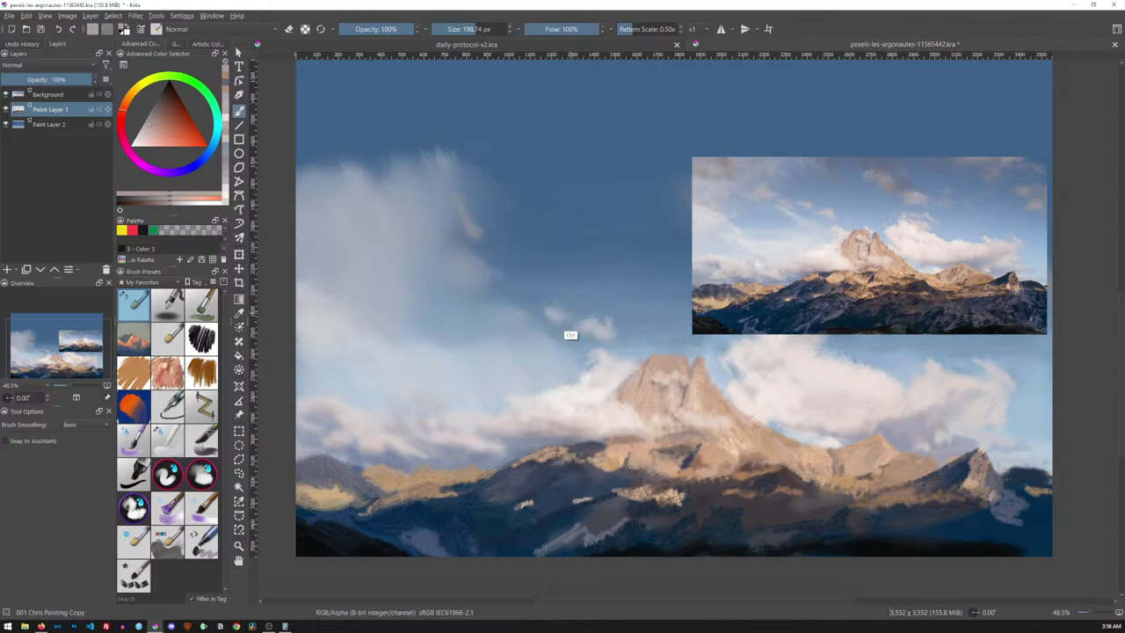
{"action": "key", "text": "ctrl+z"}
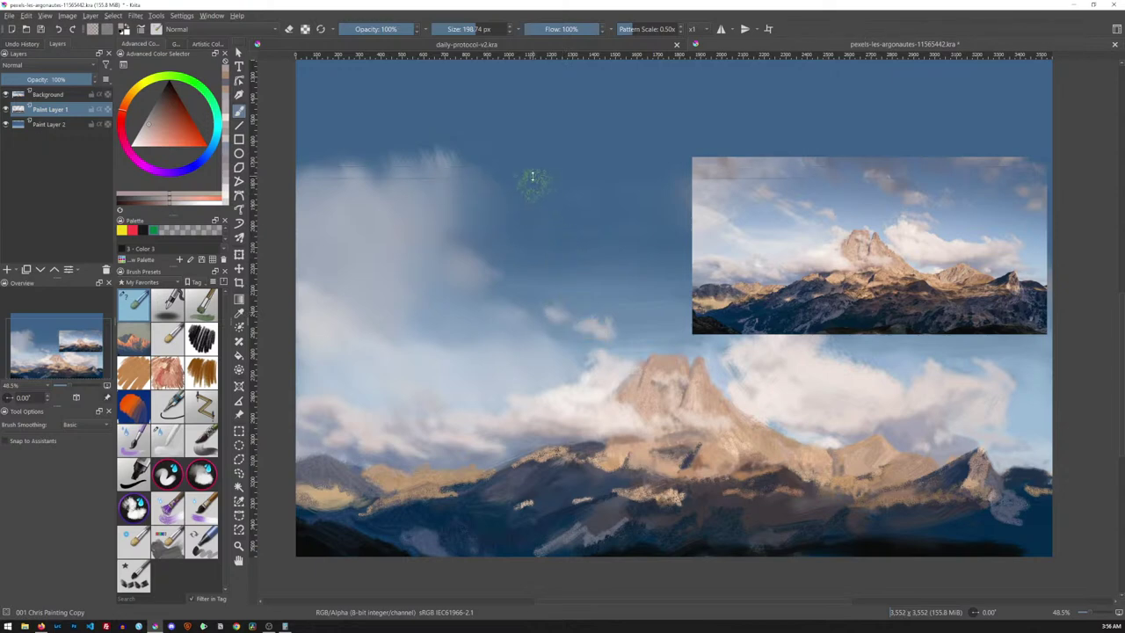
{"action": "left_click", "coordinate": [161, 118]}
{"action": "left_click", "coordinate": [146, 131]}
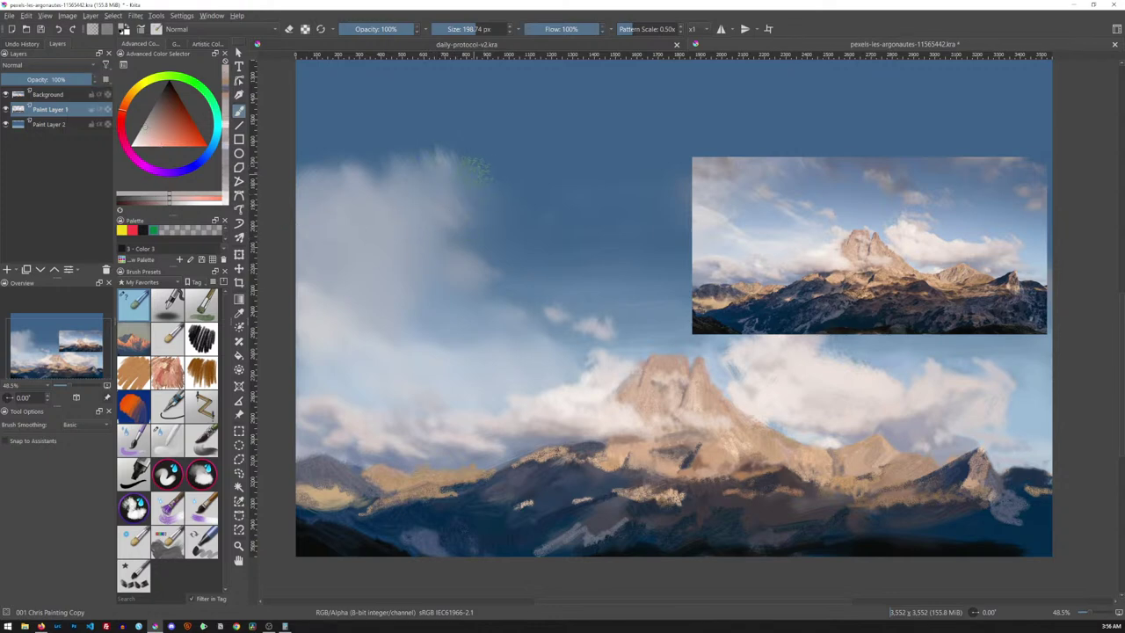
{"action": "mouse_move", "coordinate": [466, 211]}
{"action": "left_mouse_down"}
{"action": "mouse_move", "coordinate": [479, 171]}
{"action": "mouse_move", "coordinate": [522, 195]}
{"action": "mouse_move", "coordinate": [497, 160]}
{"action": "left_mouse_up"}
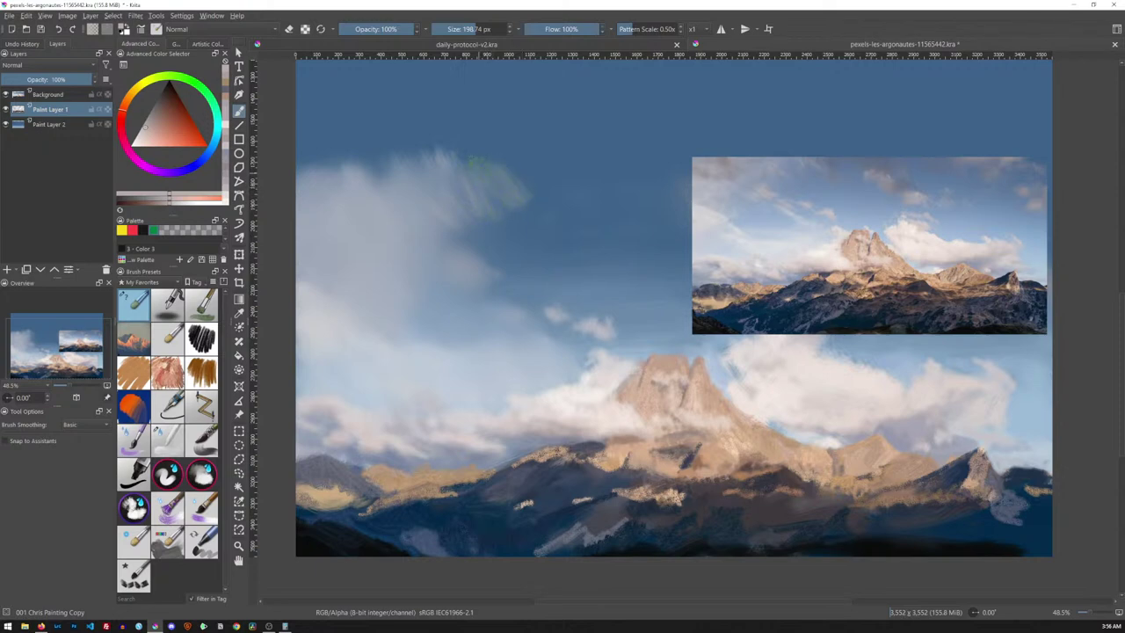
- Paint soft white dabs beside the small cloud and on the upper-left cloud, then use the soft blending brush at 186.03 px
{"action": "key", "text": "bracketright"}
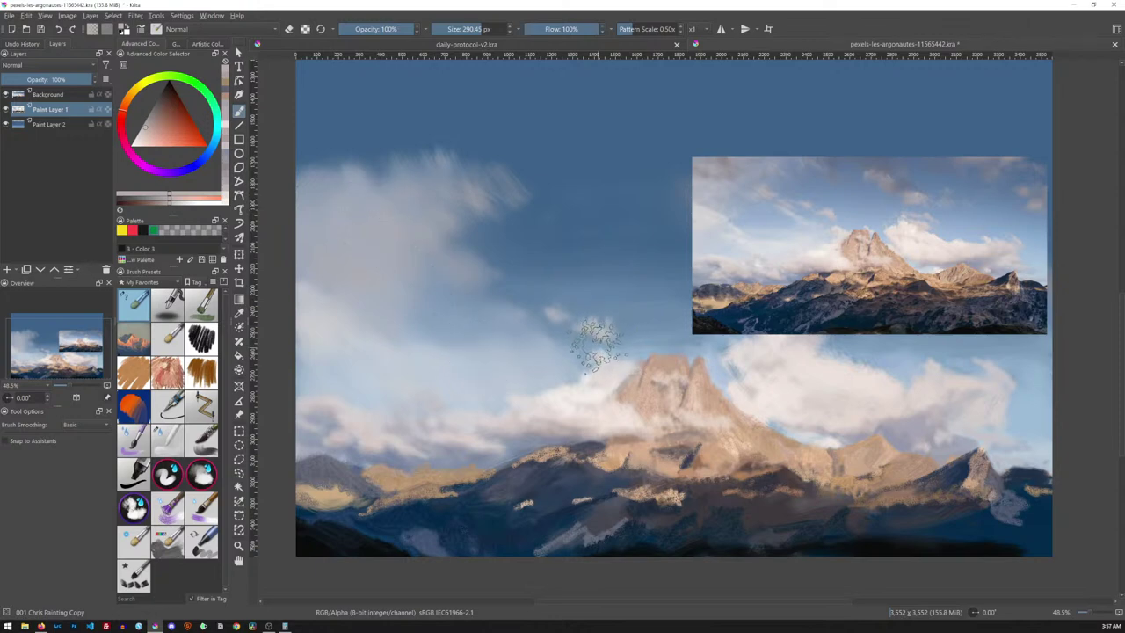
{"action": "left_click_drag", "start_coordinate": [602, 339], "coordinate": [572, 333]}
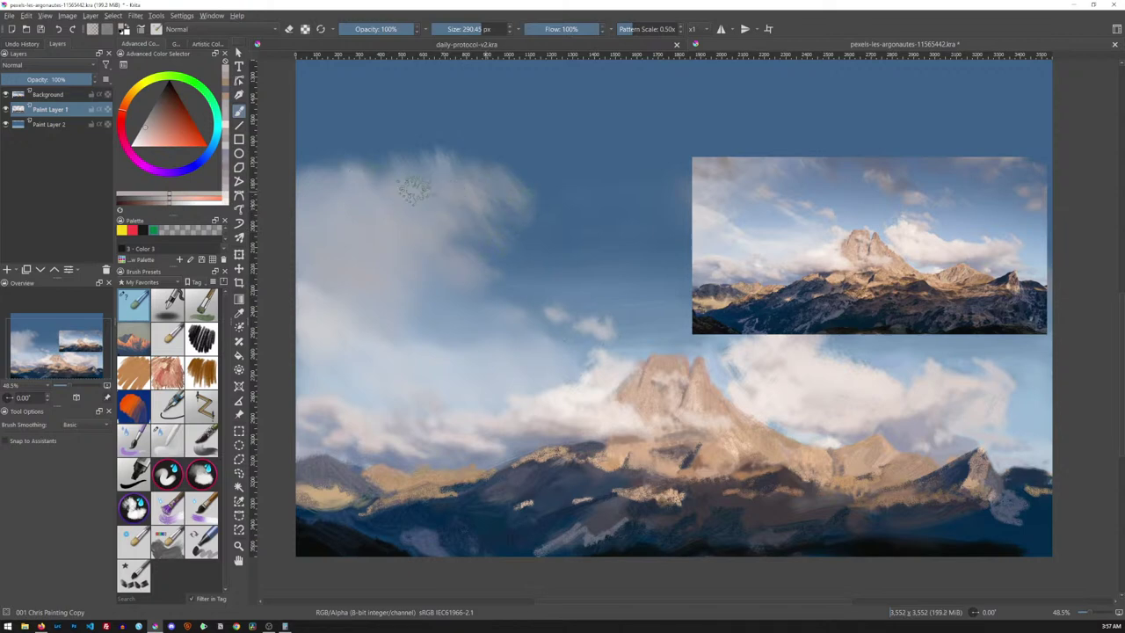
{"action": "left_click_drag", "start_coordinate": [400, 180], "coordinate": [373, 200]}
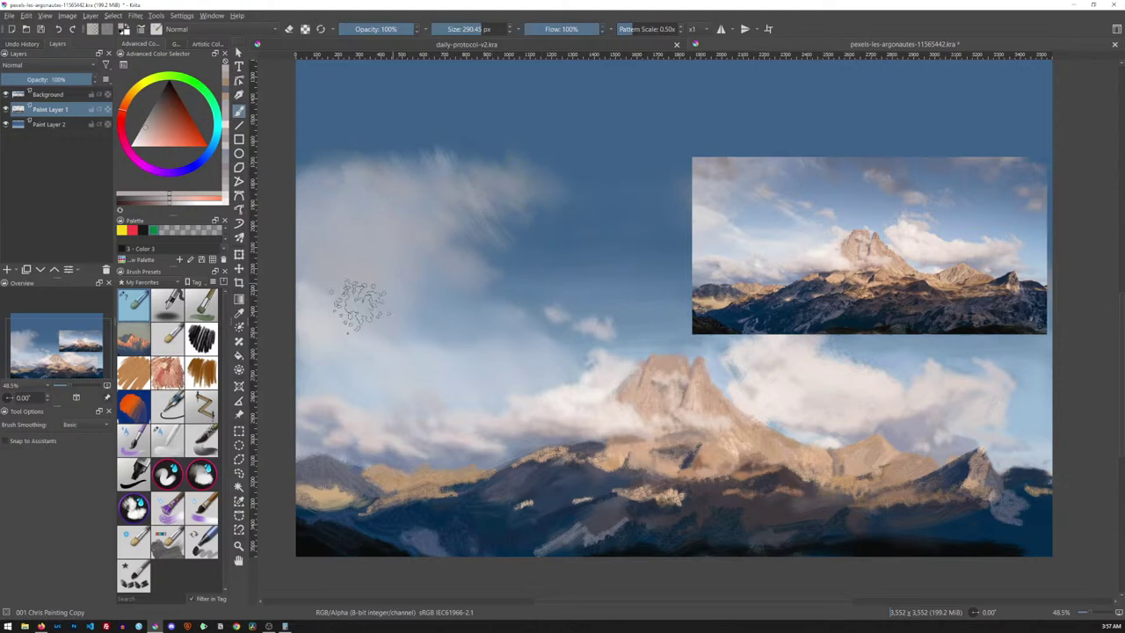
{"action": "key", "text": "slash"}
{"action": "left_click_drag", "start_coordinate": [533, 259], "coordinate": [575, 243]}
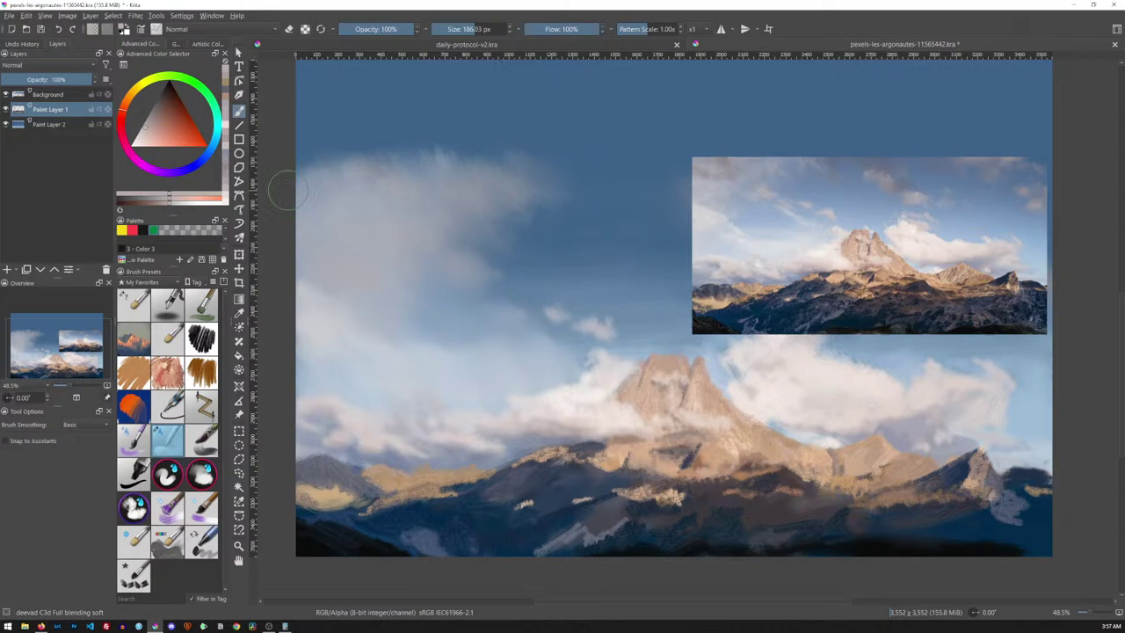
- With the main painting brush, dab a small pale warm cloud touch into the mid sky
{"action": "left_click", "coordinate": [134, 301]}
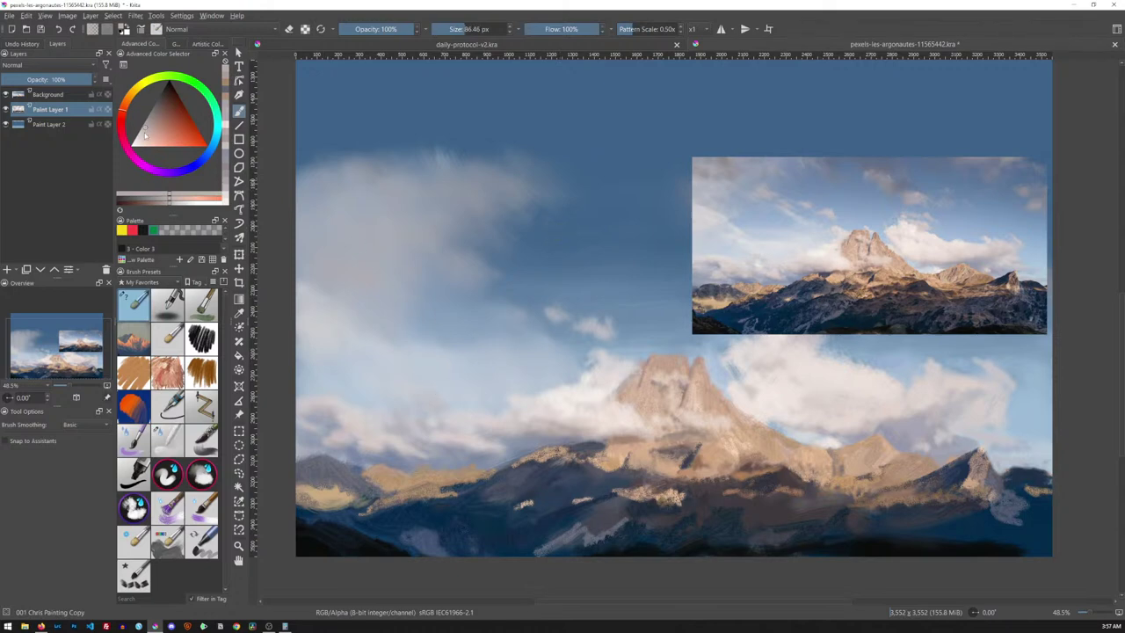
{"action": "left_click", "coordinate": [146, 134]}
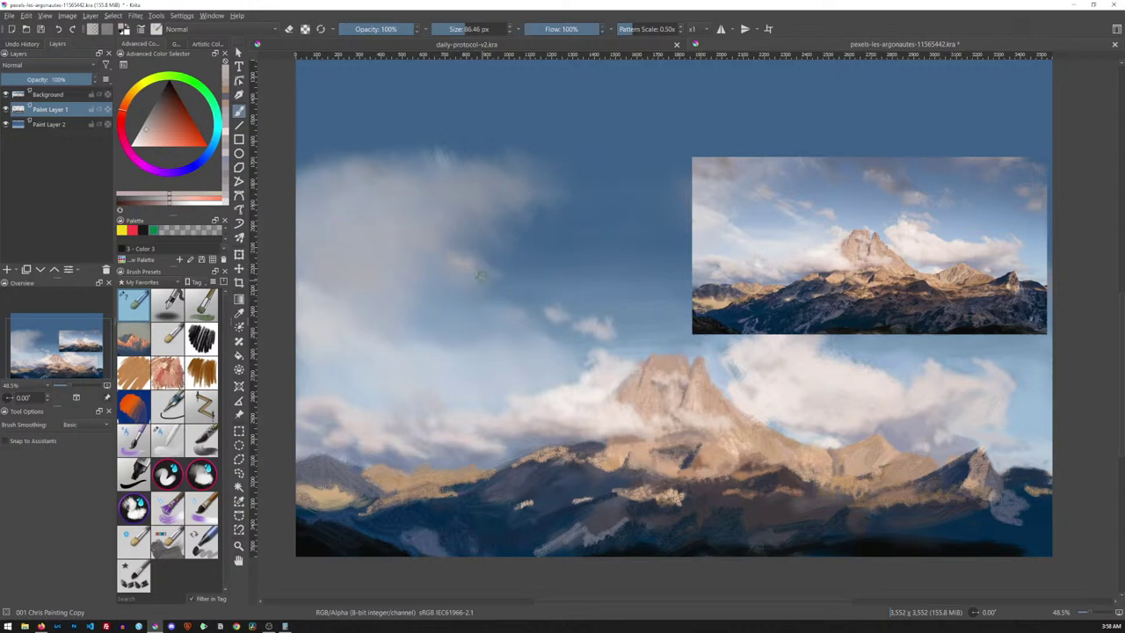
{"action": "mouse_move", "coordinate": [464, 265]}
{"action": "left_mouse_down"}
{"action": "mouse_move", "coordinate": [474, 262]}
{"action": "mouse_move", "coordinate": [457, 260]}
{"action": "left_mouse_up"}
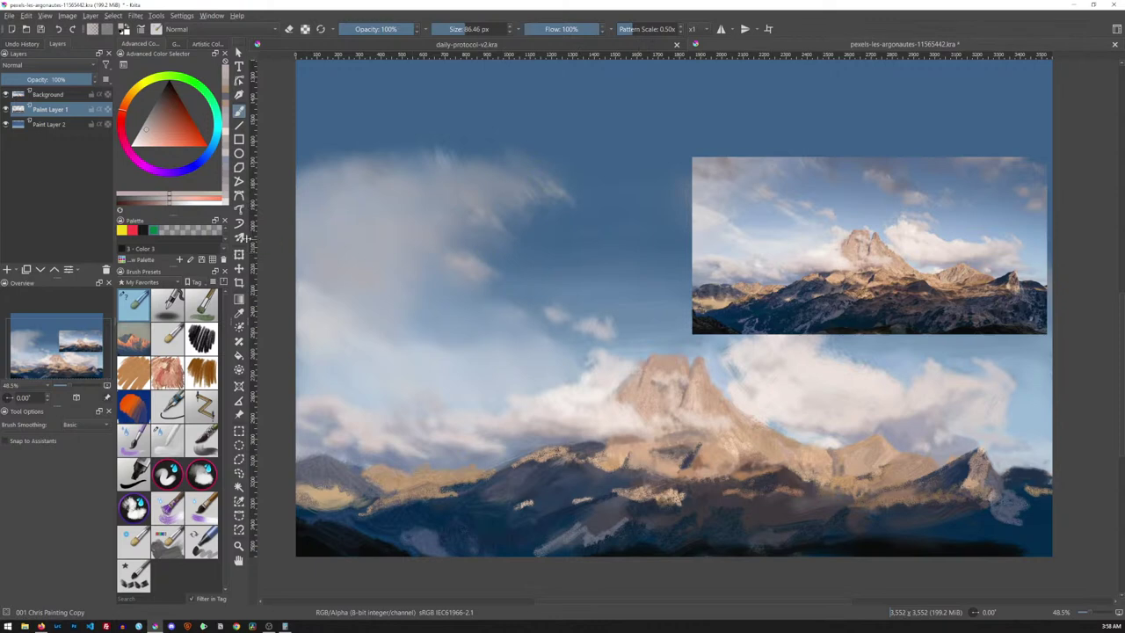
- Reload 001 Chris Painting Copy and sample the sky blue from the reference photo
{"action": "left_click", "coordinate": [171, 445]}
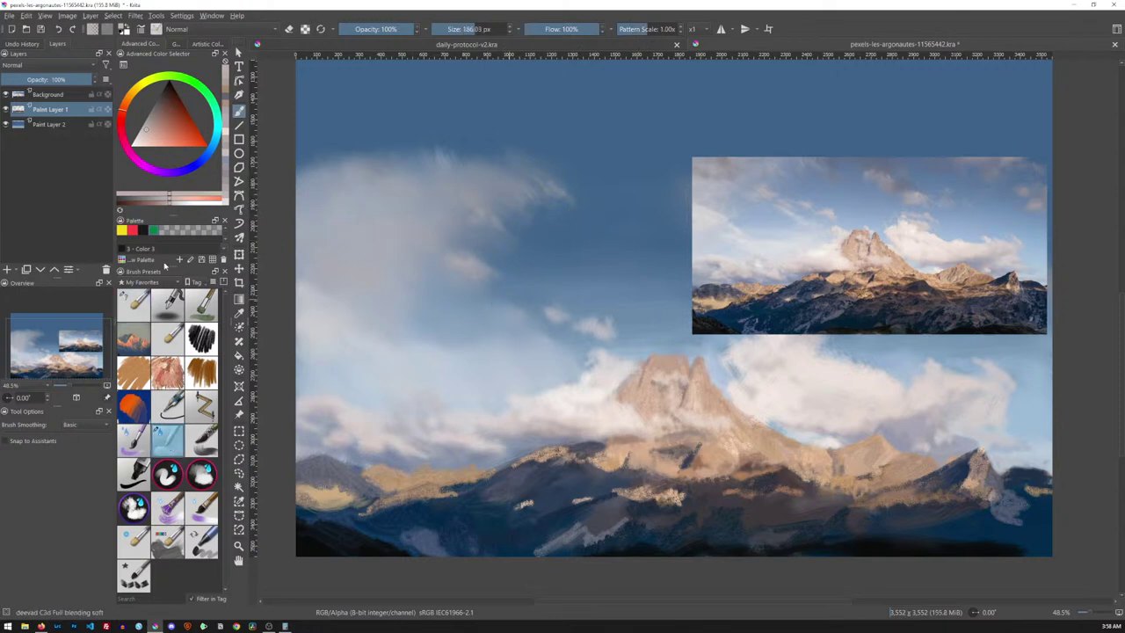
{"action": "left_click", "coordinate": [134, 300]}
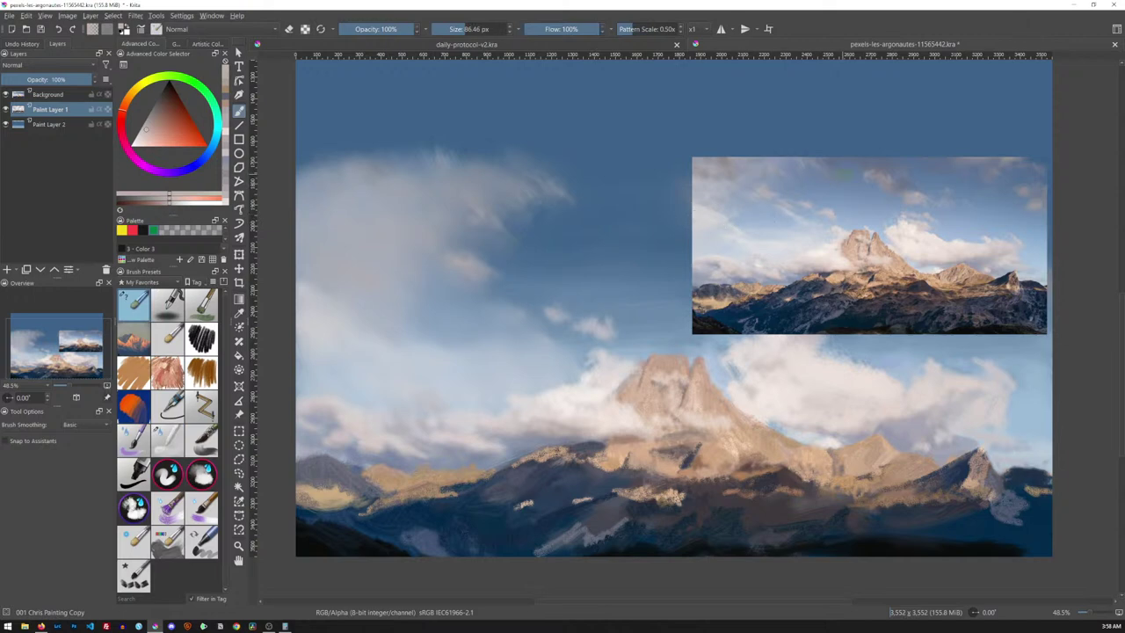
{"action": "left_click", "coordinate": [836, 167], "text": "ctrl"}
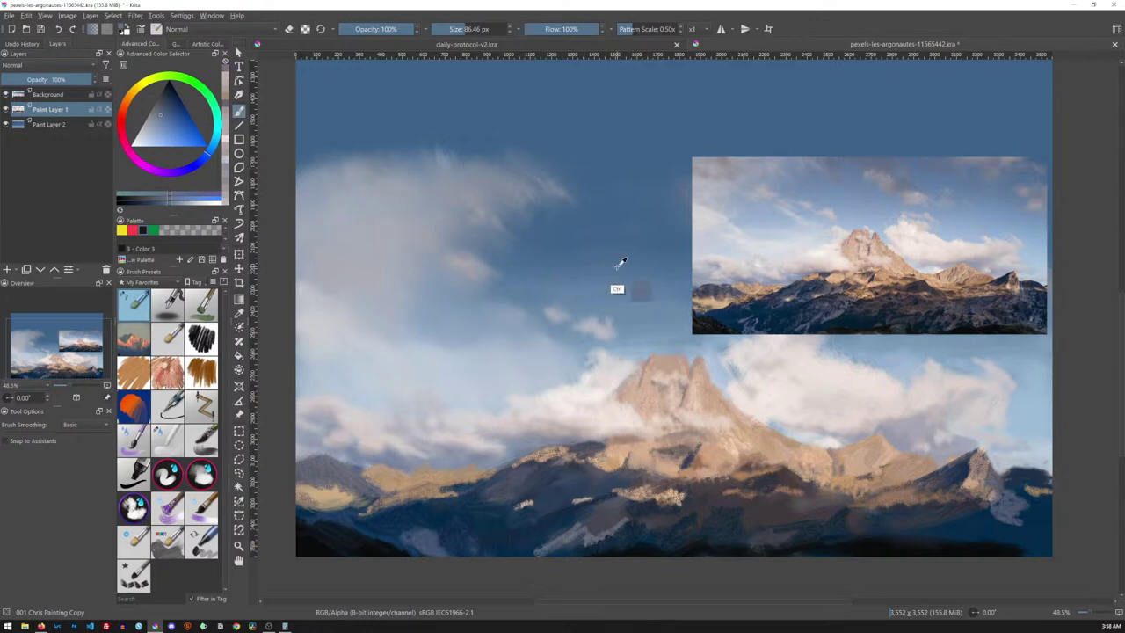
- Lay faint blue-grey strokes across the upper sky with a roughly 135 px brush, adjusting the hue between strokes
{"action": "left_click", "coordinate": [159, 112]}
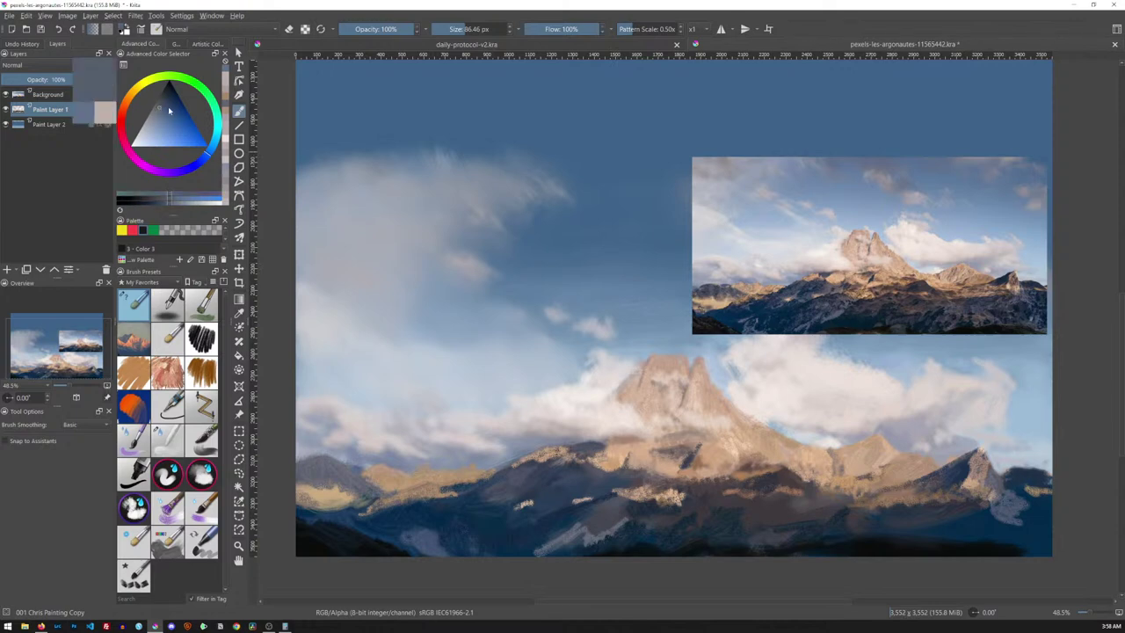
{"action": "left_click_drag", "start_coordinate": [588, 211], "coordinate": [625, 219]}
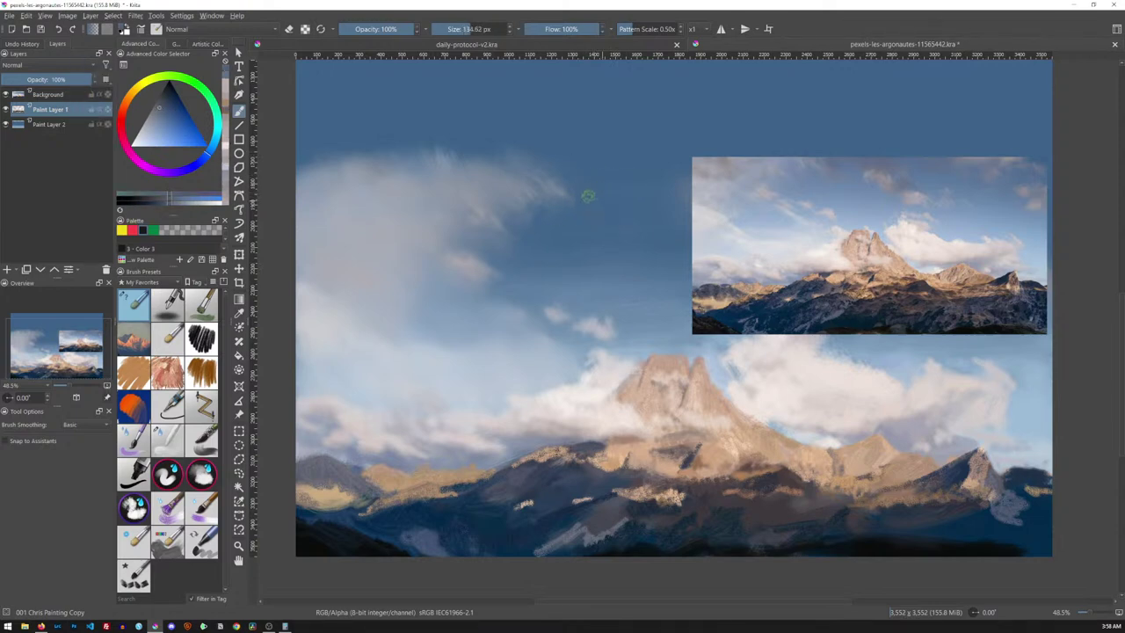
{"action": "mouse_move", "coordinate": [592, 201]}
{"action": "left_mouse_down"}
{"action": "mouse_move", "coordinate": [562, 171]}
{"action": "mouse_move", "coordinate": [583, 182]}
{"action": "left_mouse_up"}
{"action": "left_click", "coordinate": [169, 121]}
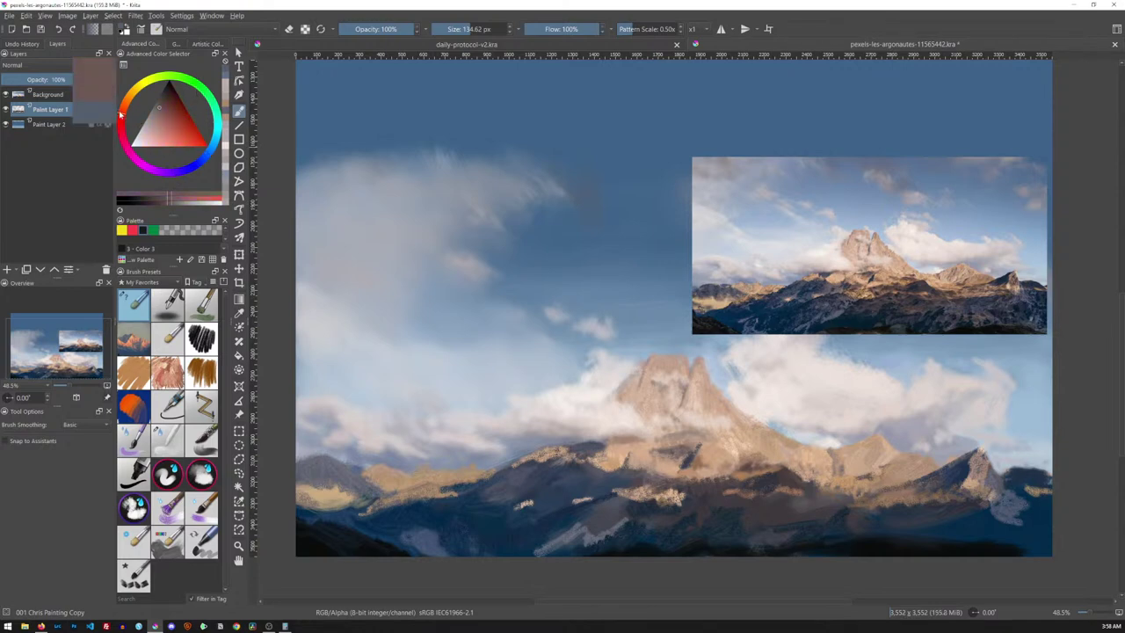
{"action": "mouse_move", "coordinate": [124, 115]}
{"action": "left_mouse_down"}
{"action": "mouse_move", "coordinate": [125, 102]}
{"action": "mouse_move", "coordinate": [125, 119]}
{"action": "left_mouse_up"}
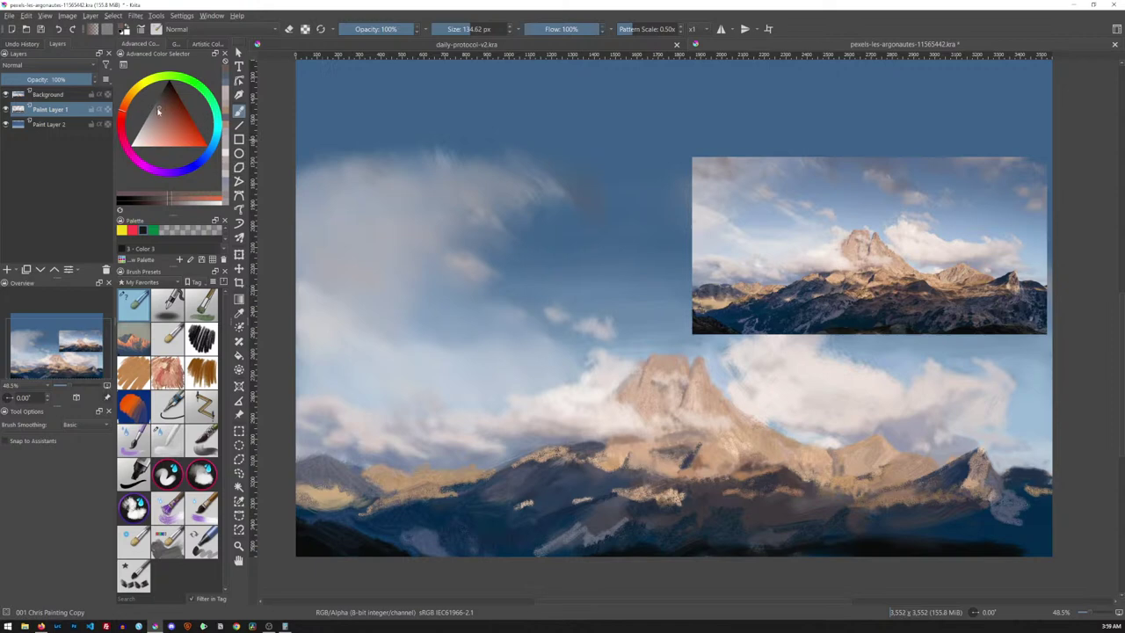
{"action": "left_click", "coordinate": [157, 113]}
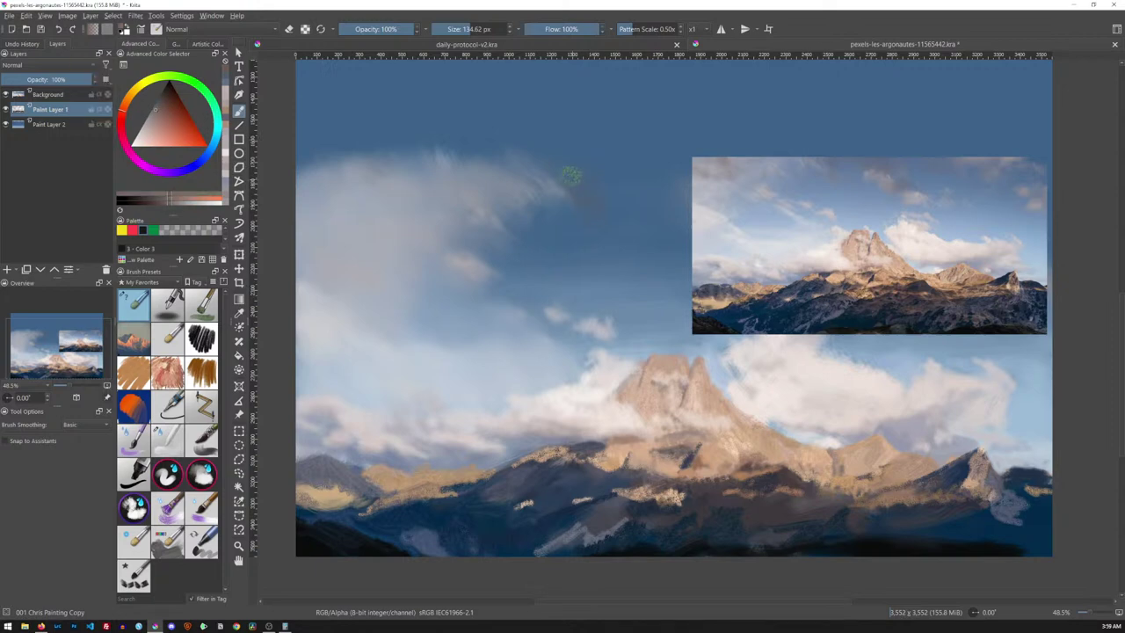
{"action": "mouse_move", "coordinate": [589, 204]}
{"action": "left_mouse_down"}
{"action": "mouse_move", "coordinate": [603, 196]}
{"action": "mouse_move", "coordinate": [586, 175]}
{"action": "mouse_move", "coordinate": [551, 170]}
{"action": "left_mouse_up"}
{"action": "key", "text": "bracketright"}
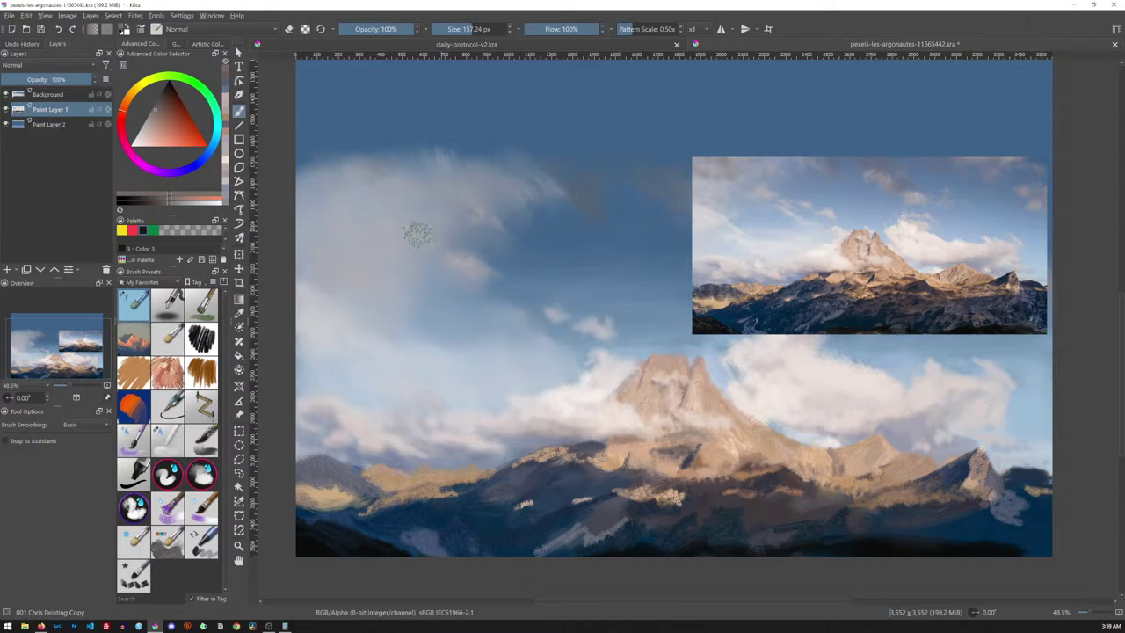
{"action": "left_click", "coordinate": [167, 437]}
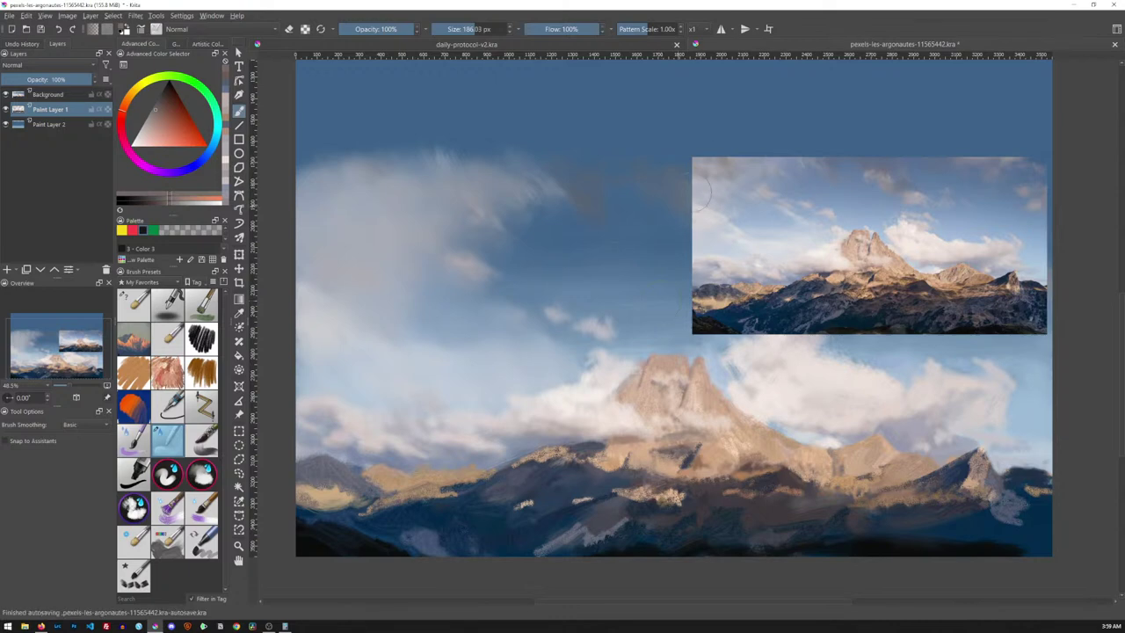
- Dab pinkish and reddish-grey shading into the upper-left cloud with the main brush
{"action": "left_click", "coordinate": [753, 155], "text": "ctrl"}
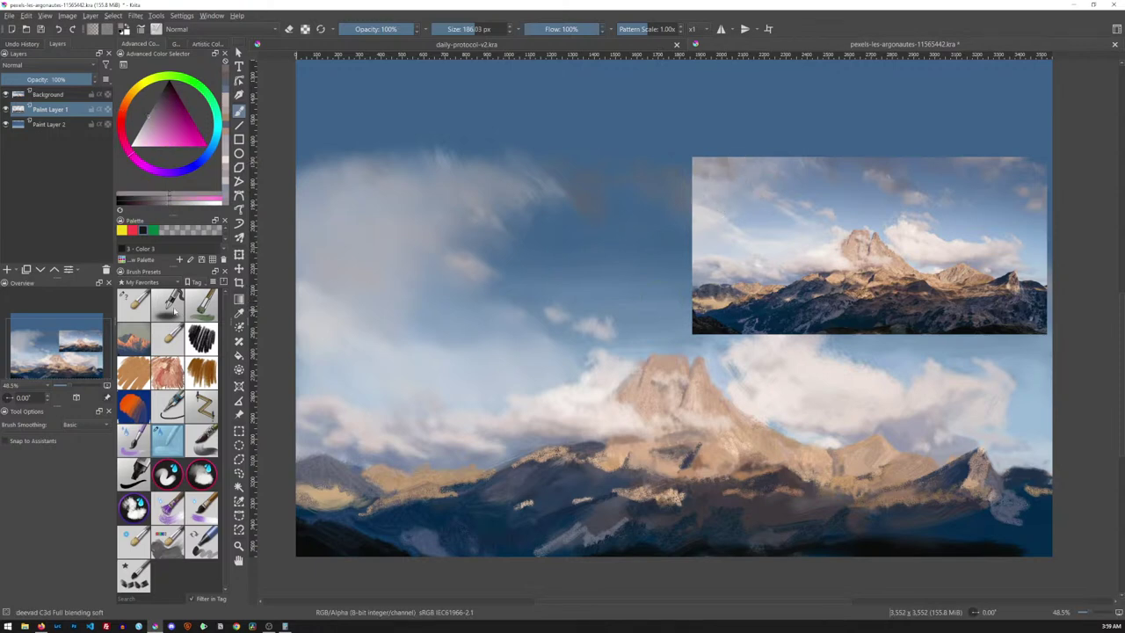
{"action": "left_click", "coordinate": [136, 307]}
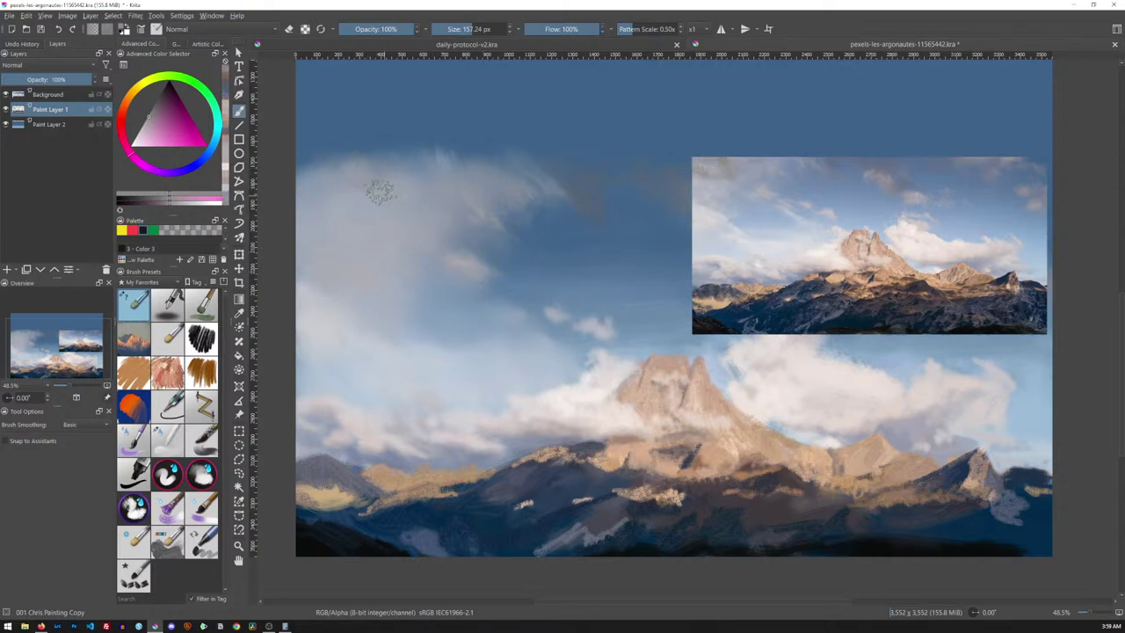
{"action": "left_click_drag", "start_coordinate": [358, 176], "coordinate": [372, 184]}
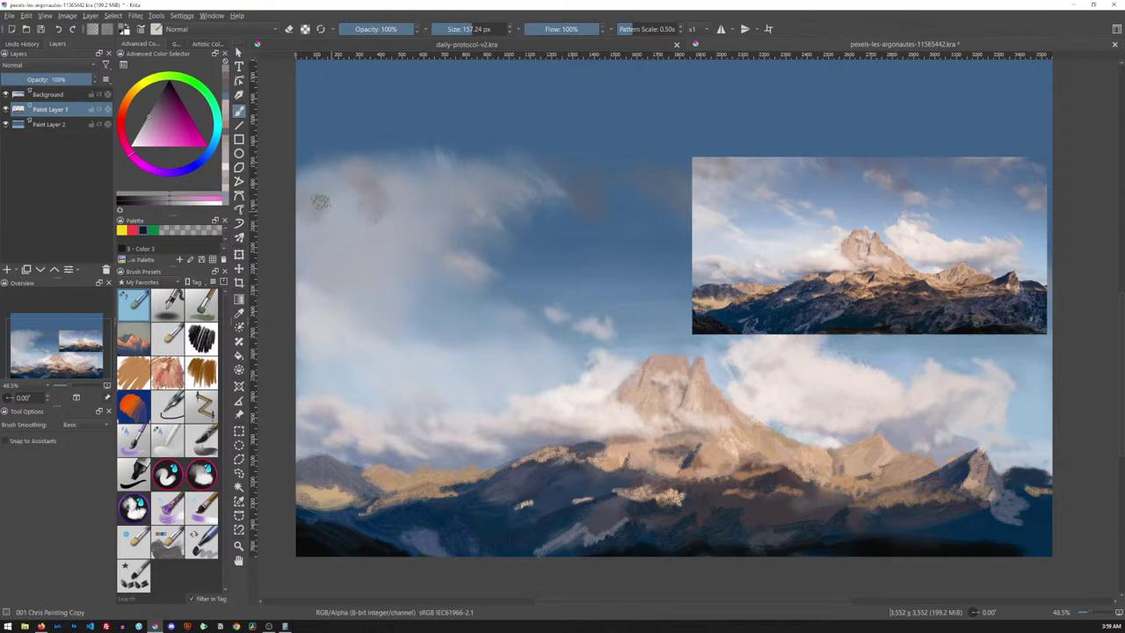
{"action": "left_click", "coordinate": [146, 99]}
{"action": "mouse_move", "coordinate": [318, 211]}
{"action": "left_mouse_down"}
{"action": "mouse_move", "coordinate": [348, 212]}
{"action": "mouse_move", "coordinate": [342, 194]}
{"action": "mouse_move", "coordinate": [354, 221]}
{"action": "left_mouse_up"}
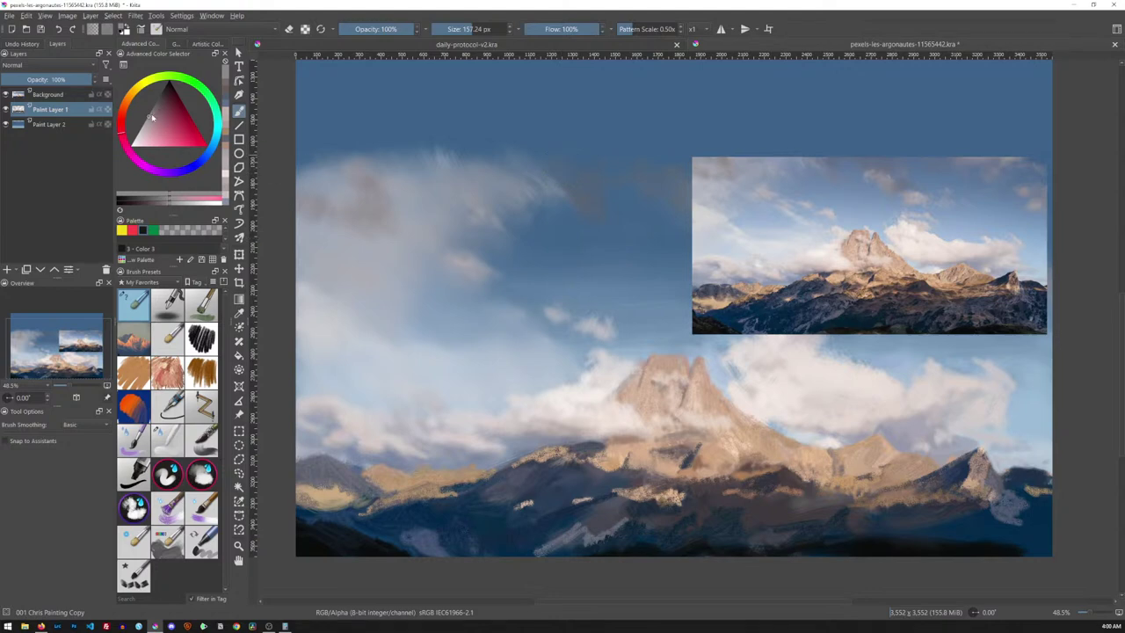
- Resample a greyish and sky-blue tone, shift it toward orange-red, and shrink the brush to about 91 px
{"action": "left_click", "coordinate": [154, 117]}
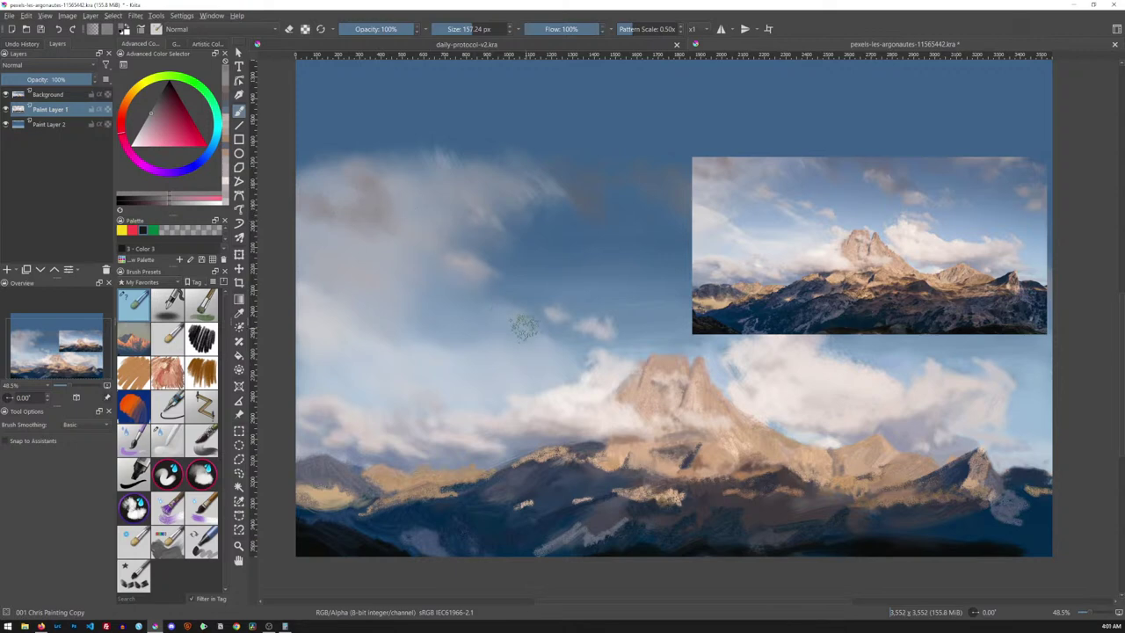
{"action": "left_click", "coordinate": [713, 200], "text": "ctrl"}
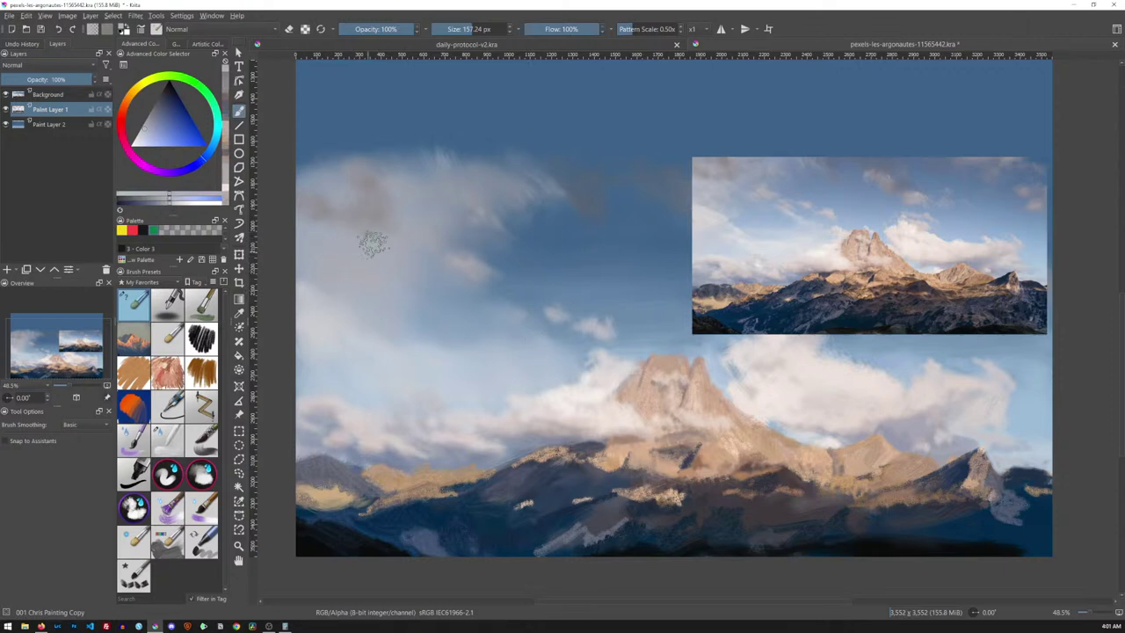
{"action": "left_click_drag", "start_coordinate": [203, 159], "coordinate": [211, 146]}
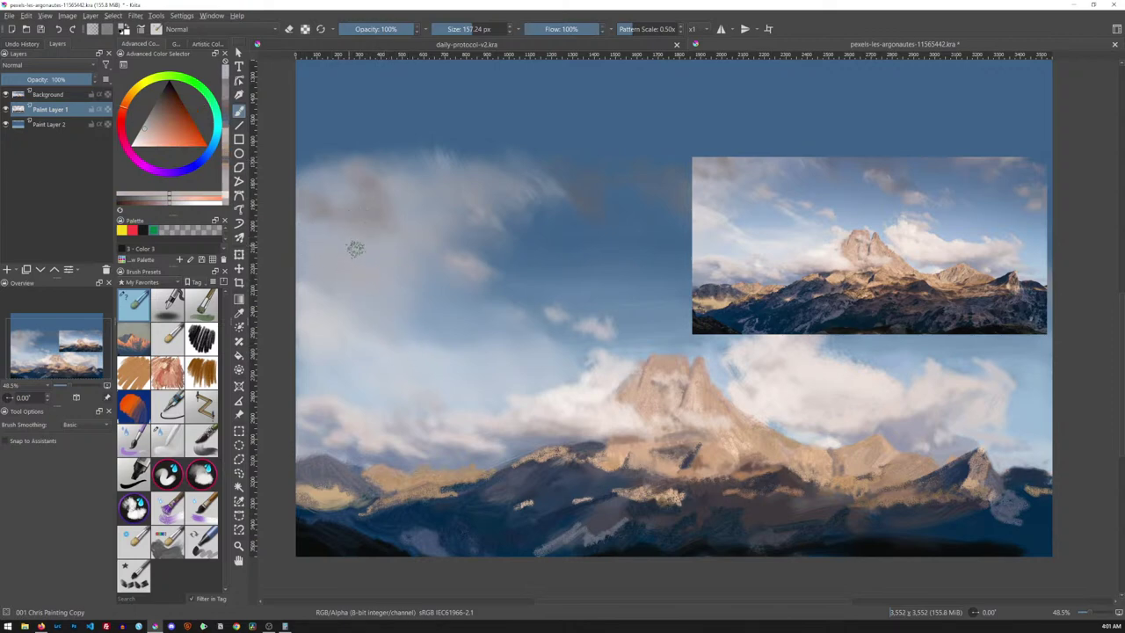
{"action": "mouse_move", "coordinate": [338, 249]}
{"action": "left_mouse_down"}
{"action": "mouse_move", "coordinate": [346, 296]}
{"action": "mouse_move", "coordinate": [325, 334]}
{"action": "left_mouse_up"}
- Pick a brighter warm shade, sample sky blue and violet from the painting, and settle on Wet Bristles Rough
{"action": "left_click", "coordinate": [143, 132]}
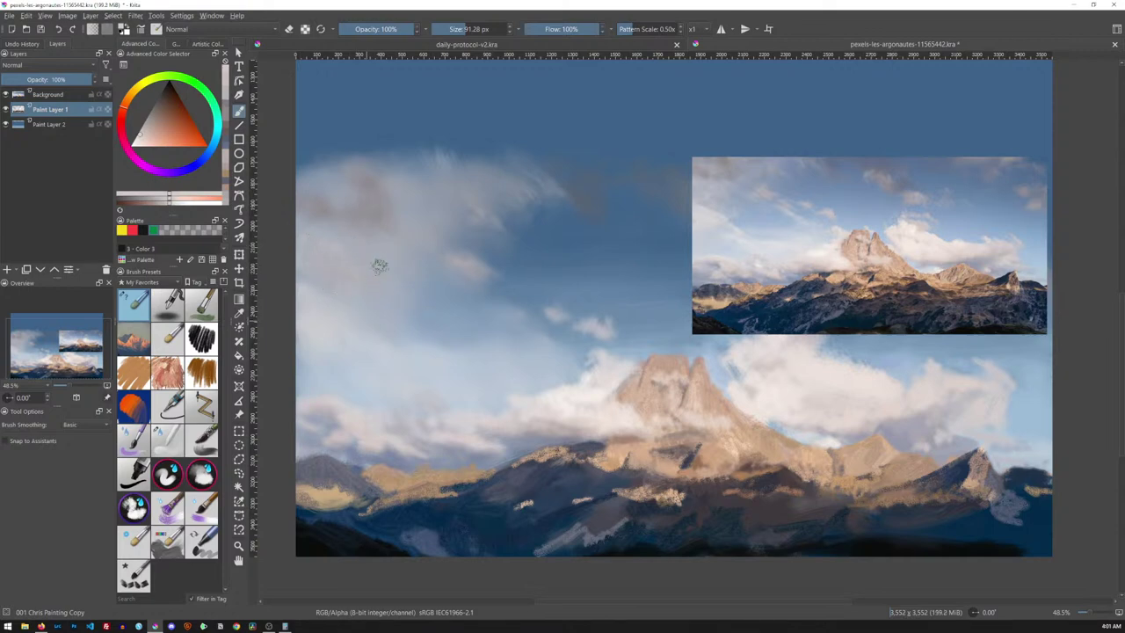
{"action": "left_click", "coordinate": [166, 518]}
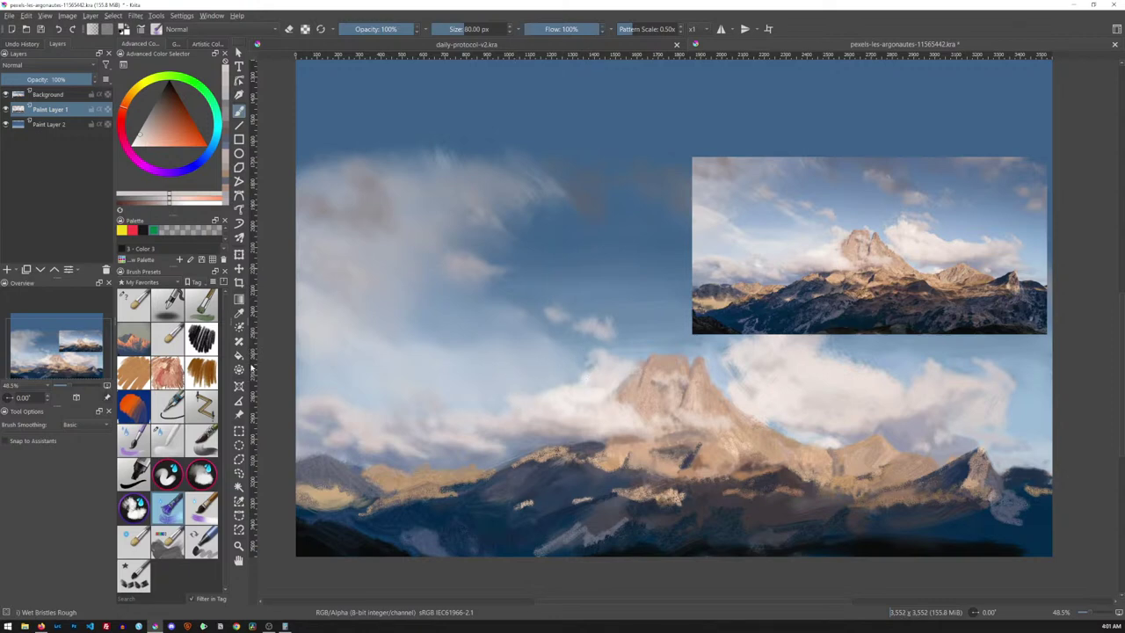
{"action": "key", "text": "slash"}
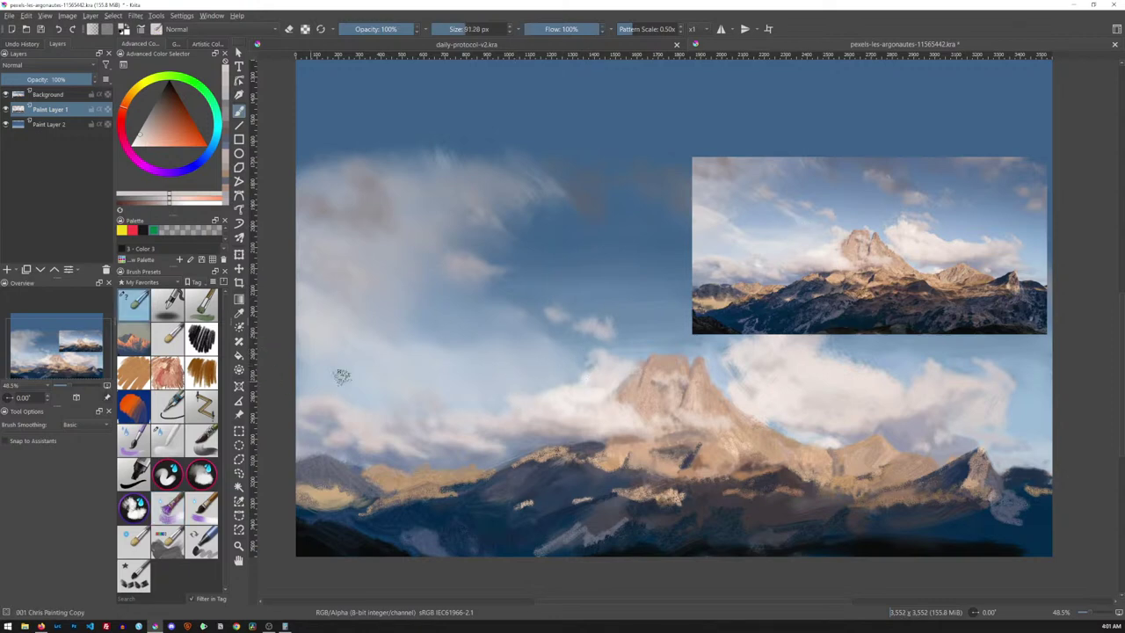
{"action": "key", "text": "bracketright"}
{"action": "key", "text": "bracketleft"}
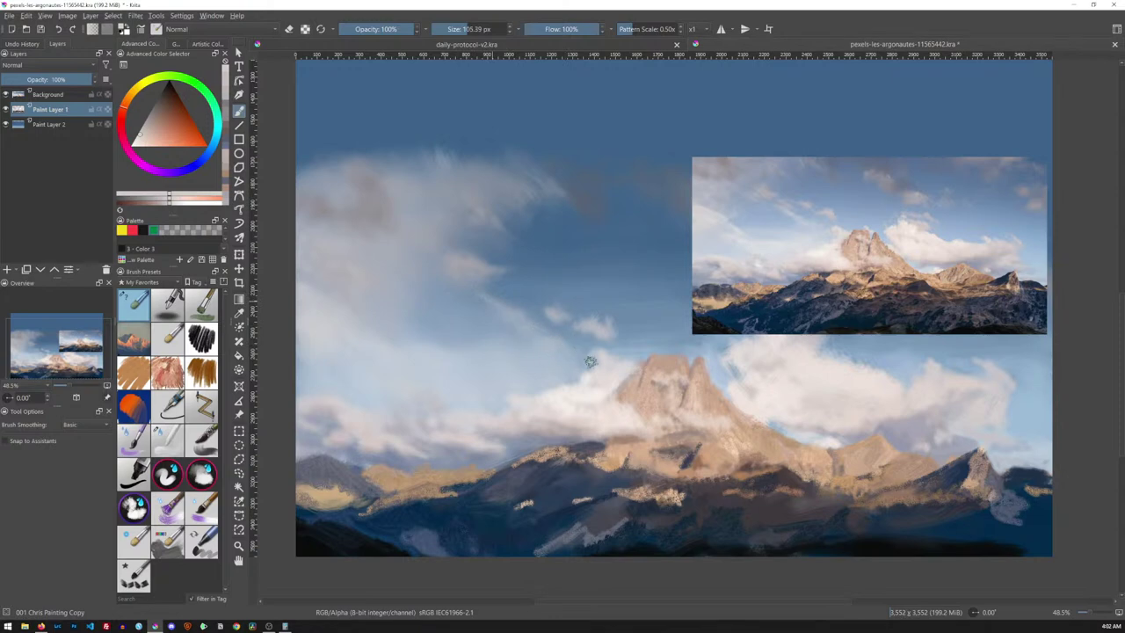
{"action": "left_click", "coordinate": [488, 259], "text": "ctrl"}
{"action": "left_click", "coordinate": [476, 256], "text": "ctrl"}
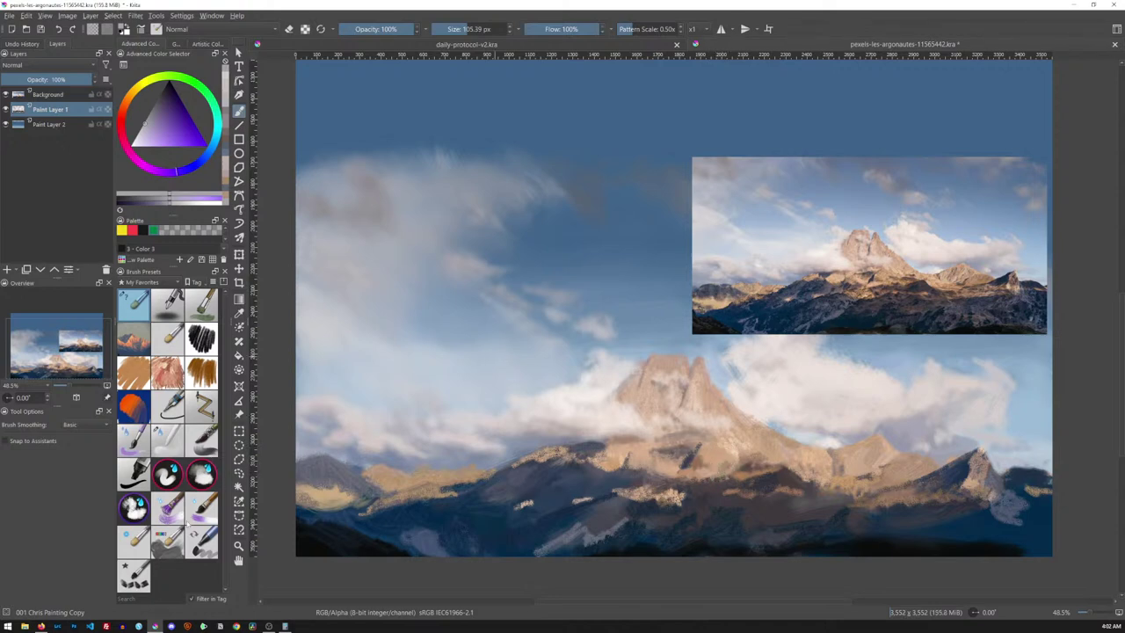
{"action": "left_click", "coordinate": [176, 514]}
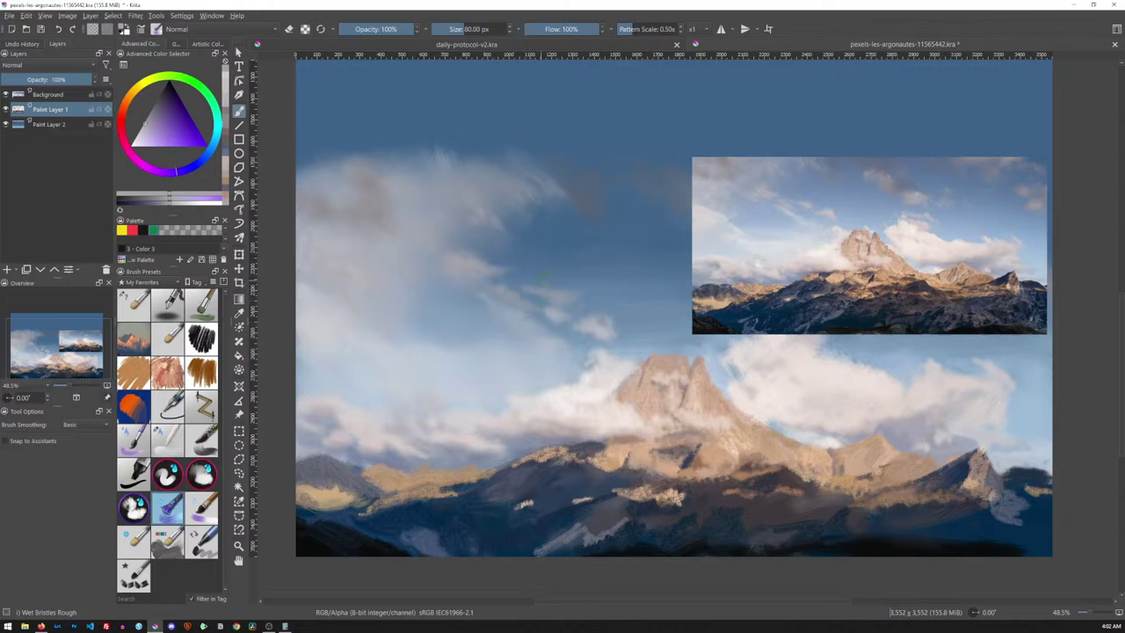
- Go back to 001 Chris Painting Copy with a pinkish cloud colour and enlarge it to about 150 px
{"action": "left_click_drag", "start_coordinate": [578, 330], "coordinate": [559, 359]}
{"action": "left_click", "coordinate": [134, 303]}
{"action": "left_click", "coordinate": [713, 209], "text": "ctrl"}
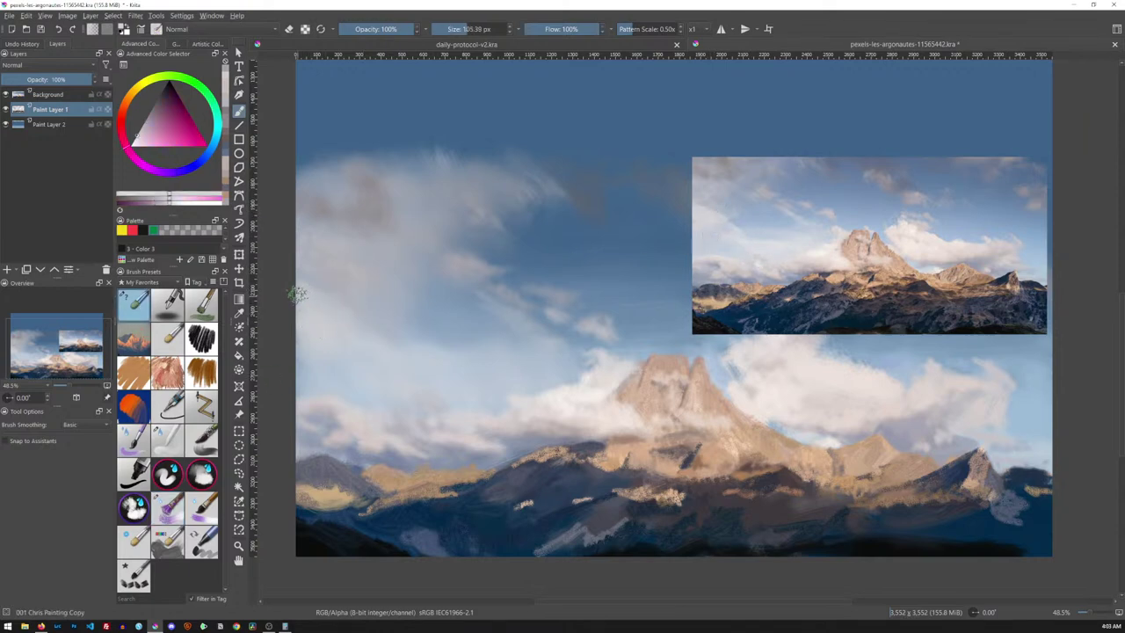
{"action": "key", "text": "shift"}
{"action": "mouse_move", "coordinate": [333, 313]}
{"action": "left_mouse_down"}
{"action": "mouse_move", "coordinate": [290, 301]}
{"action": "mouse_move", "coordinate": [314, 319]}
{"action": "mouse_move", "coordinate": [375, 316]}
{"action": "left_mouse_up"}
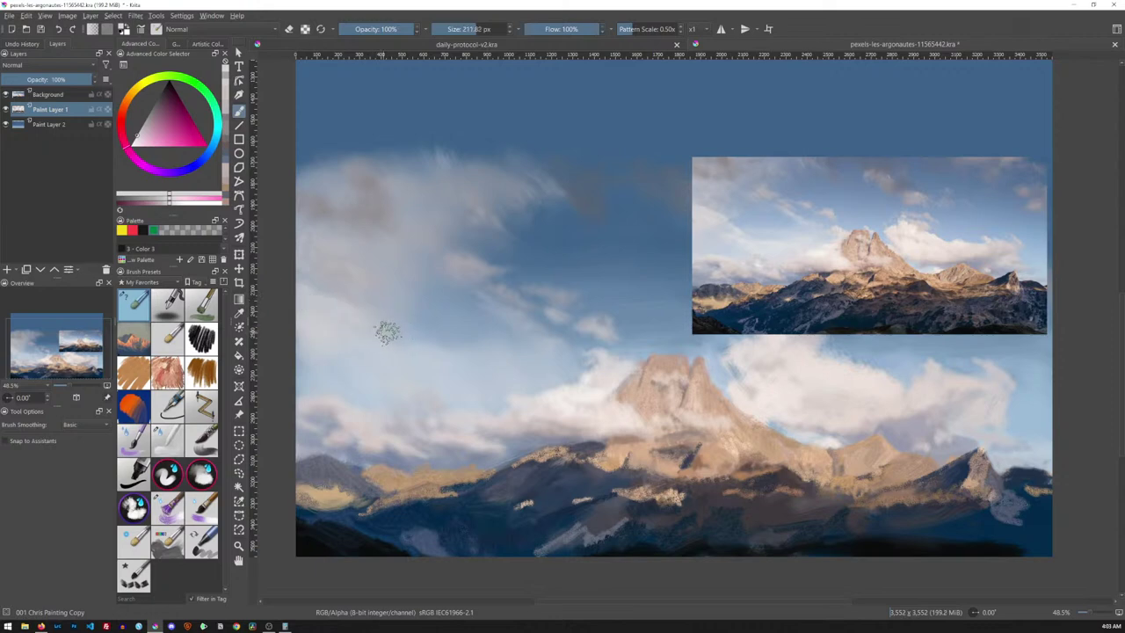
{"action": "mouse_move", "coordinate": [402, 356]}
{"action": "left_mouse_down"}
{"action": "mouse_move", "coordinate": [413, 371]}
{"action": "mouse_move", "coordinate": [401, 369]}
{"action": "mouse_move", "coordinate": [418, 362]}
{"action": "mouse_move", "coordinate": [383, 357]}
{"action": "mouse_move", "coordinate": [399, 372]}
{"action": "mouse_move", "coordinate": [364, 355]}
{"action": "mouse_move", "coordinate": [375, 370]}
{"action": "left_mouse_up"}
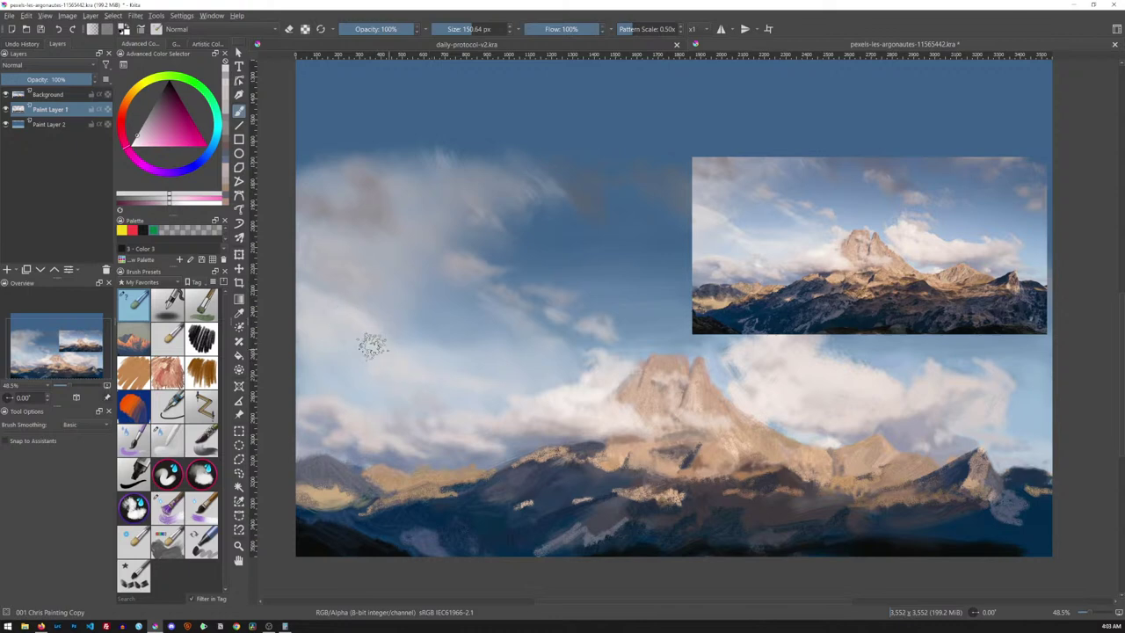
{"action": "key", "text": "ctrl"}
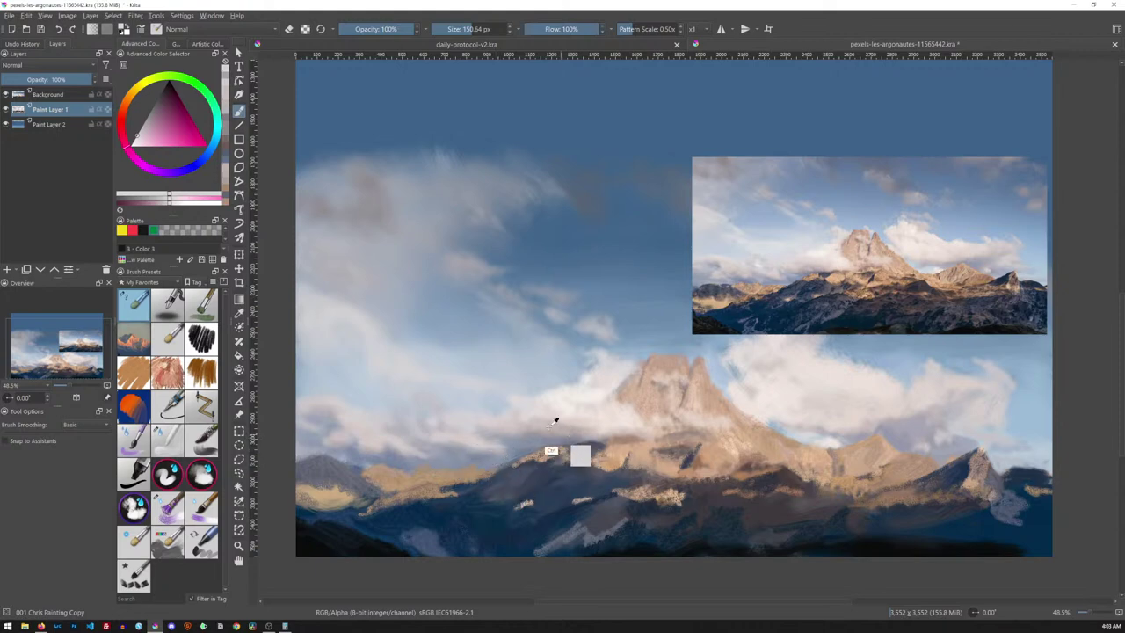
- Sample blue-grey and pale magenta sky tones, halve the brush to about 74 px, and lighten a blue-grey nearly to white
{"action": "left_click", "coordinate": [498, 404], "text": "ctrl"}
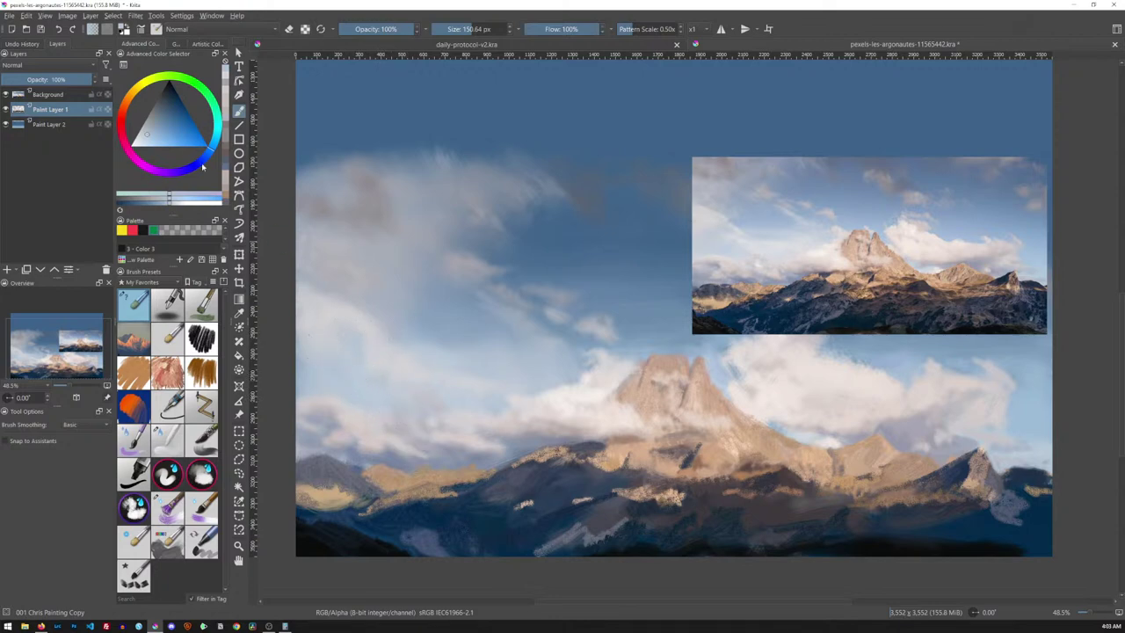
{"action": "left_click", "coordinate": [159, 125]}
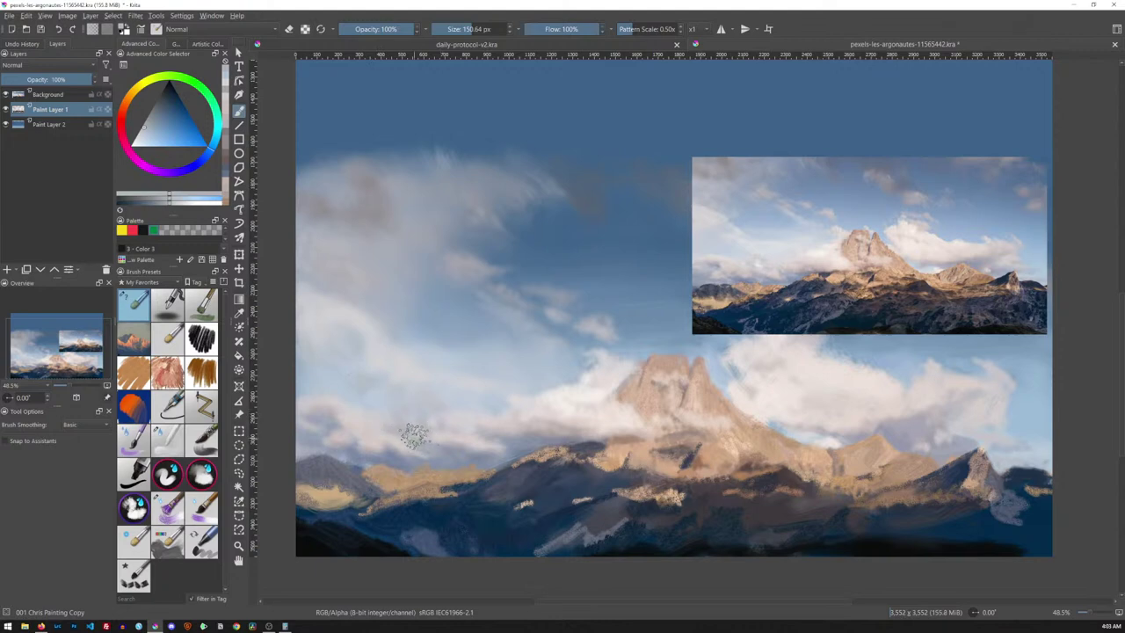
{"action": "key", "text": "ctrl"}
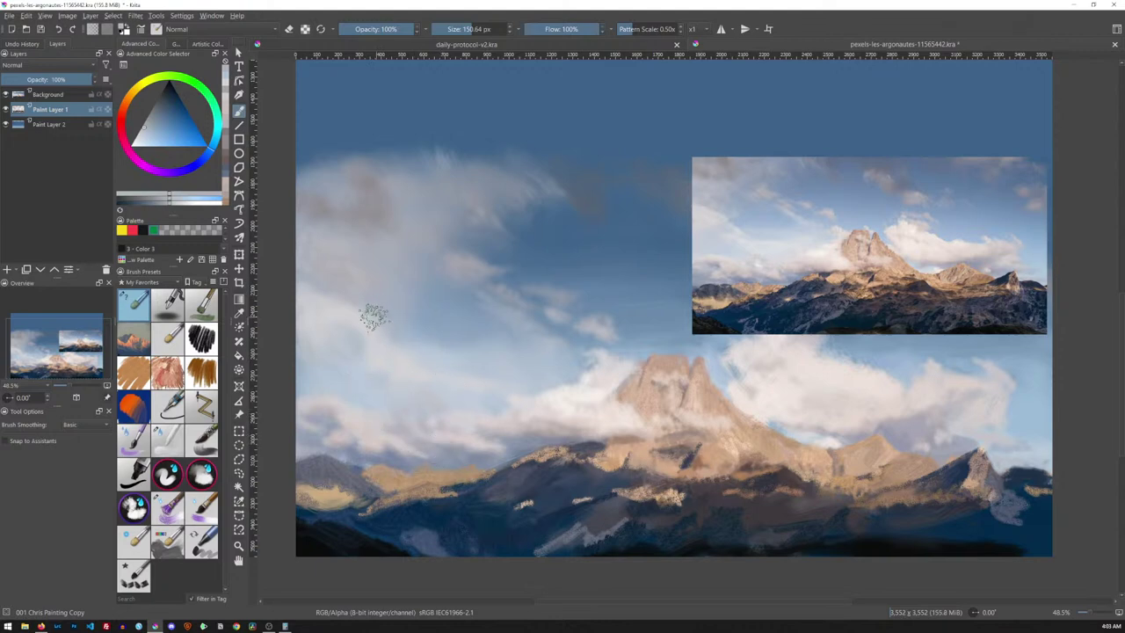
{"action": "left_click", "coordinate": [361, 321], "text": "ctrl"}
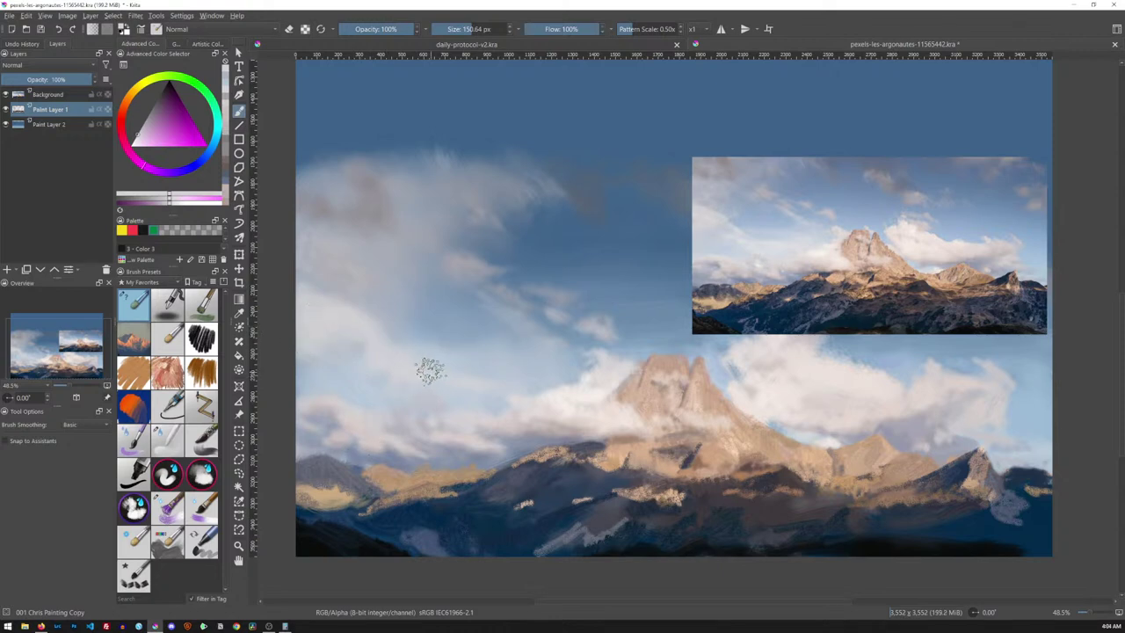
{"action": "key", "text": "bracketleft"}
{"action": "key", "text": "bracketleft"}
{"action": "key", "text": "bracketleft"}
{"action": "left_click", "coordinate": [174, 162]}
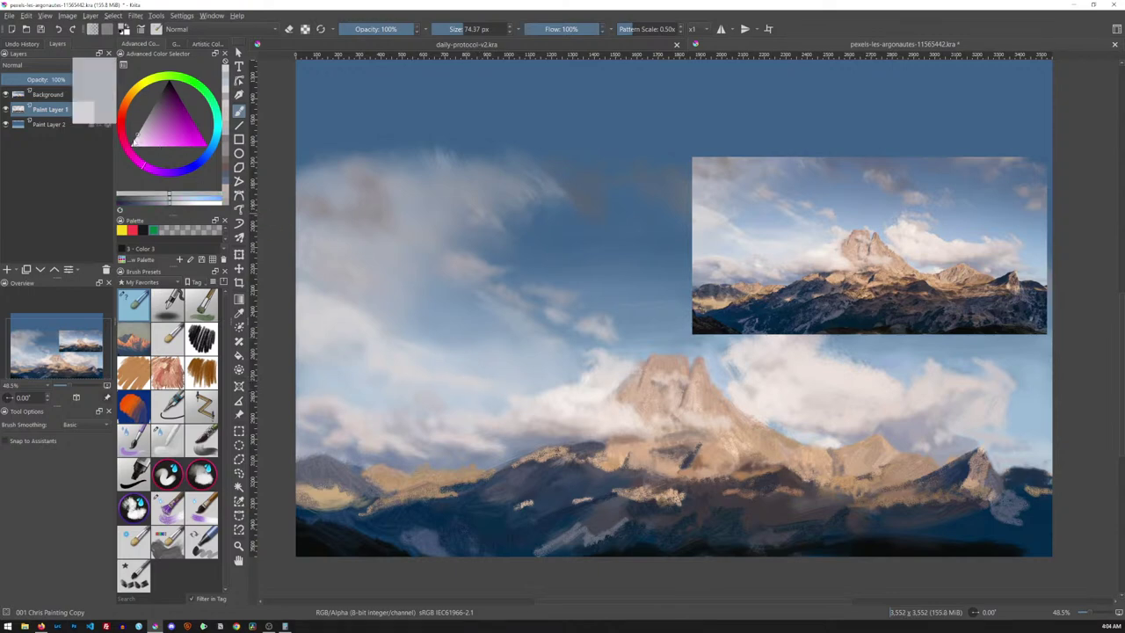
{"action": "left_click_drag", "start_coordinate": [140, 139], "coordinate": [134, 141]}
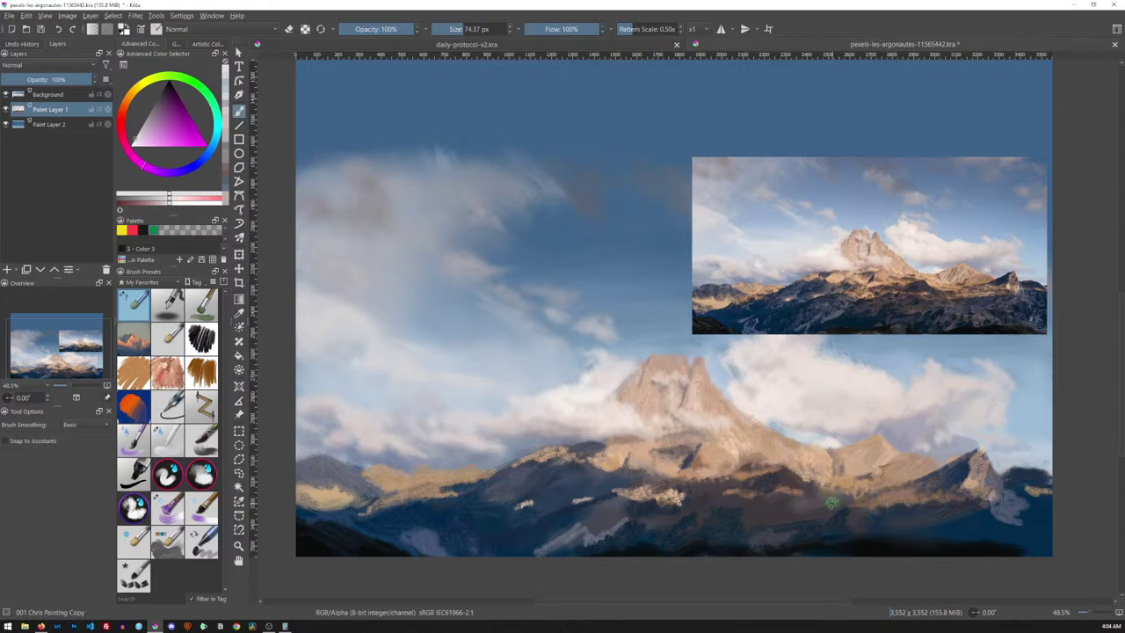
- Move the reference photo layer into the empty area above the painting
{"action": "key", "text": "t"}
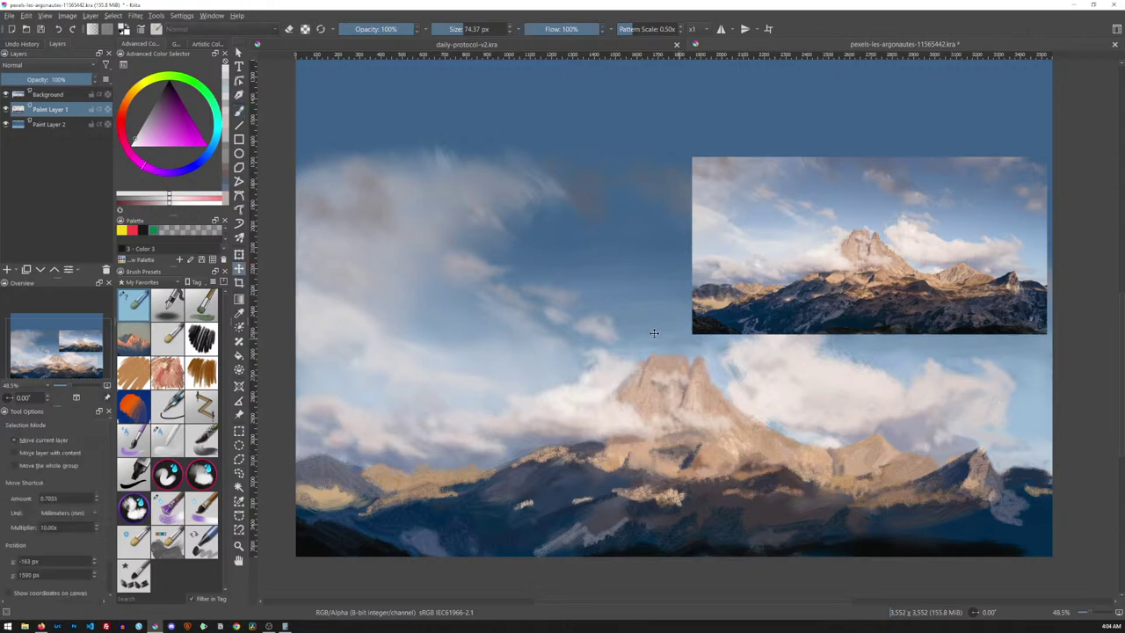
{"action": "key", "text": "Page_Down"}
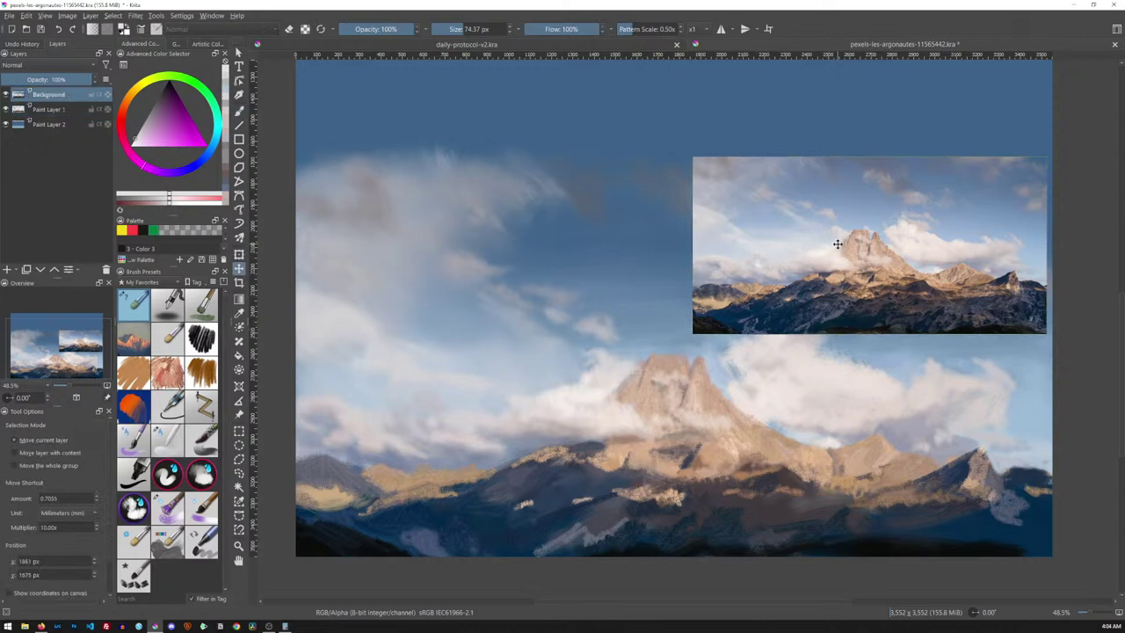
{"action": "left_click_drag", "start_coordinate": [828, 232], "coordinate": [641, 208]}
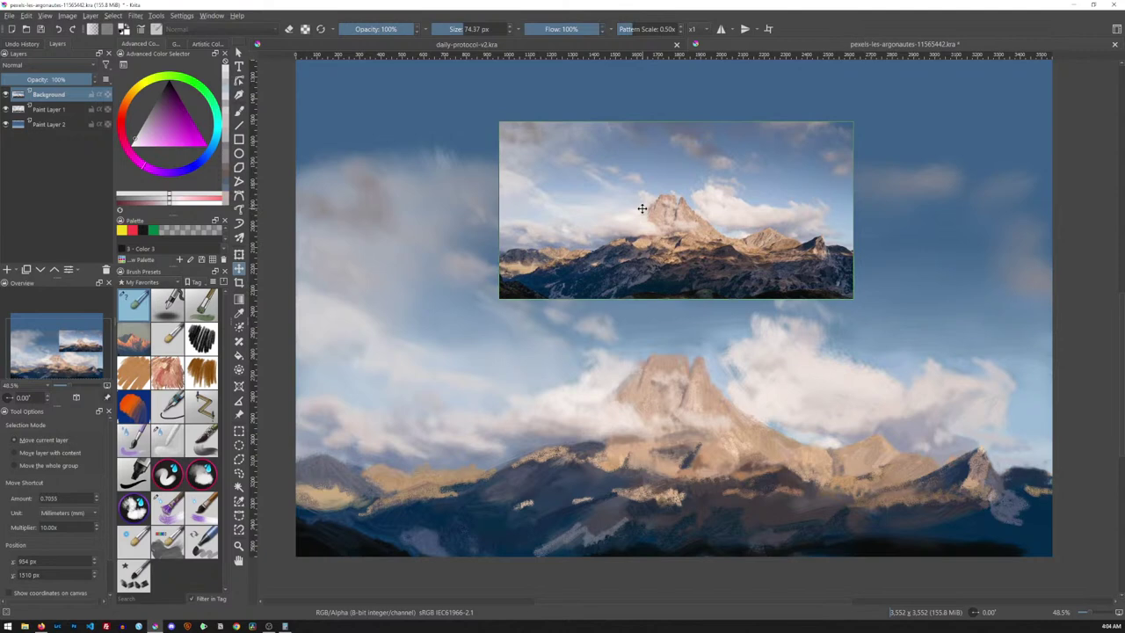
{"action": "key", "text": "minus"}
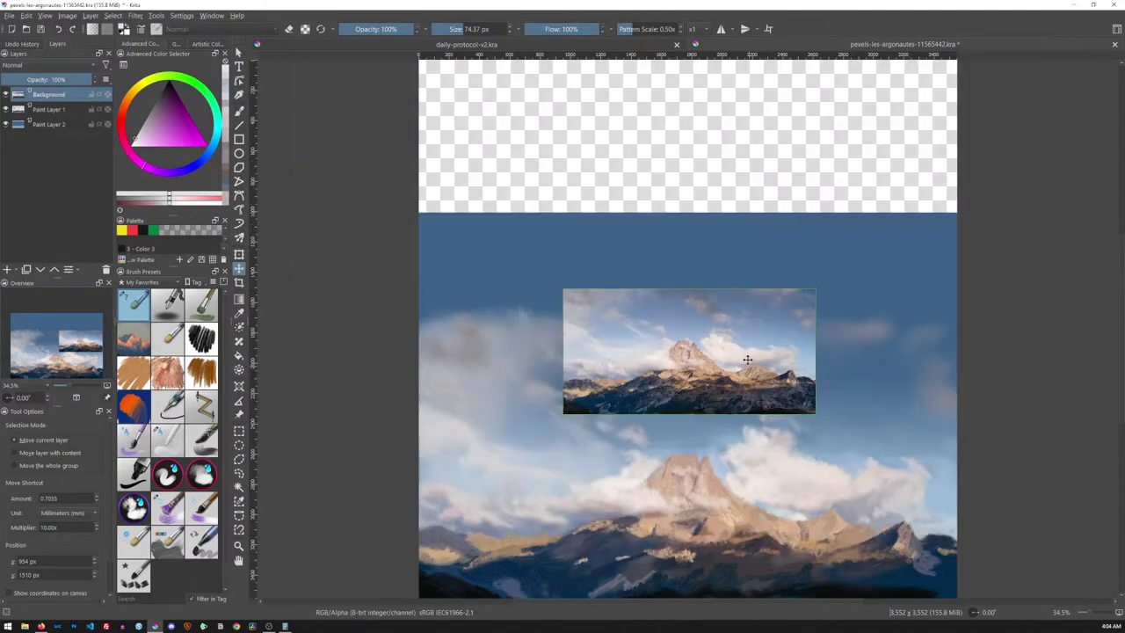
{"action": "left_click_drag", "start_coordinate": [728, 350], "coordinate": [583, 127]}
{"action": "key", "text": "minus"}
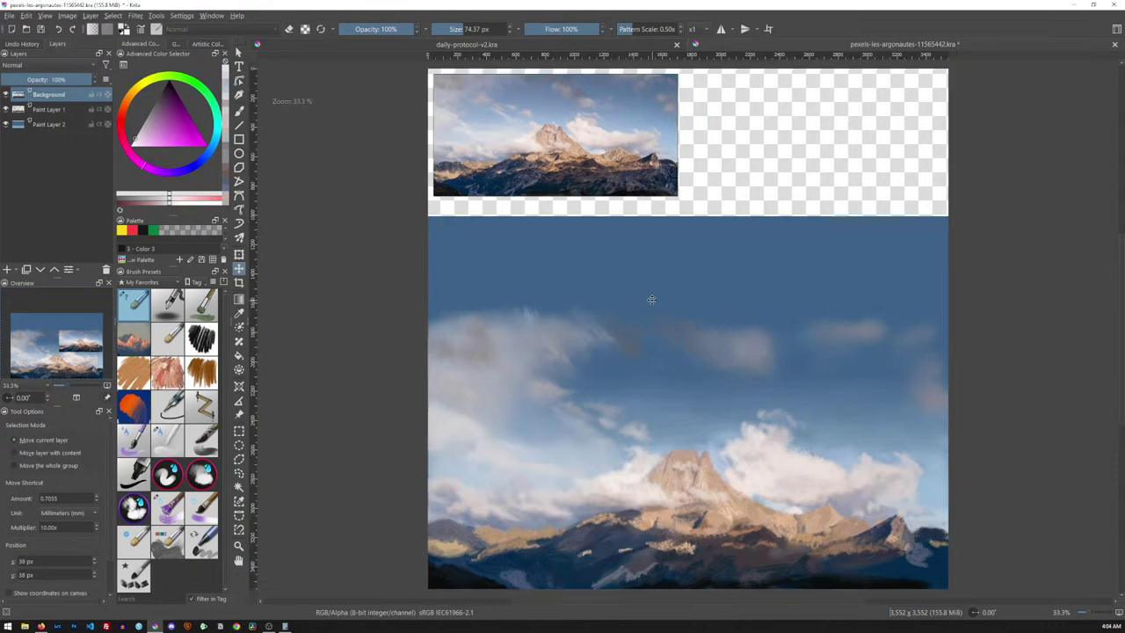
- Scale the reference photo up to fill the top strip, then save the document
{"action": "key", "text": "ctrl+t"}
{"action": "mouse_move", "coordinate": [640, 131]}
{"action": "left_mouse_down"}
{"action": "mouse_move", "coordinate": [595, 118]}
{"action": "mouse_move", "coordinate": [633, 124]}
{"action": "left_mouse_up"}
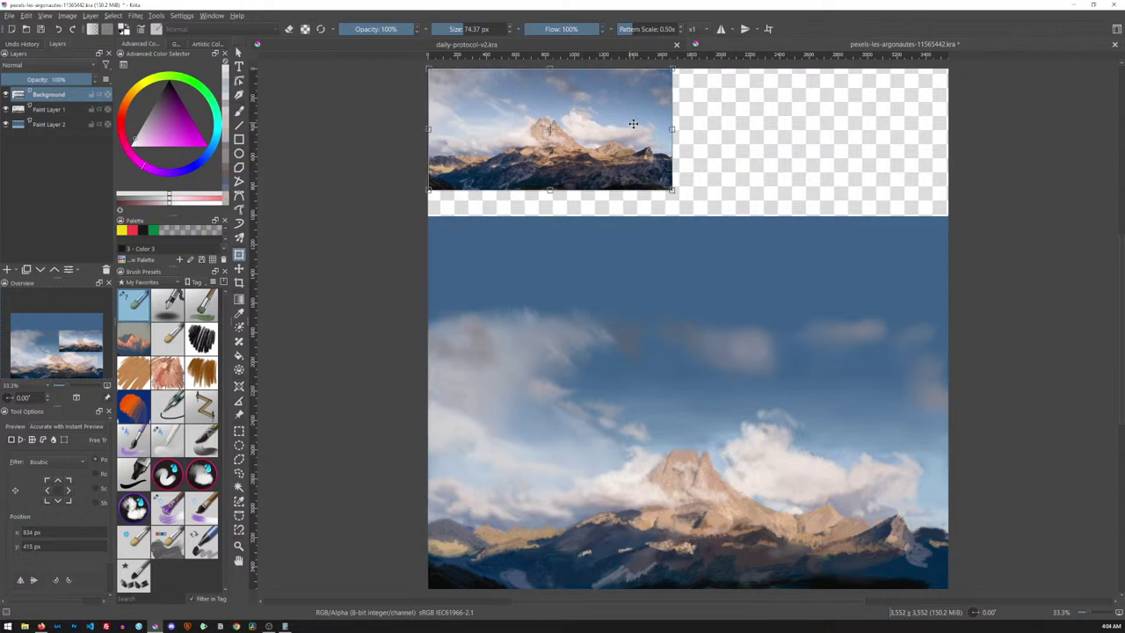
{"action": "left_click_drag", "start_coordinate": [672, 190], "coordinate": [940, 341]}
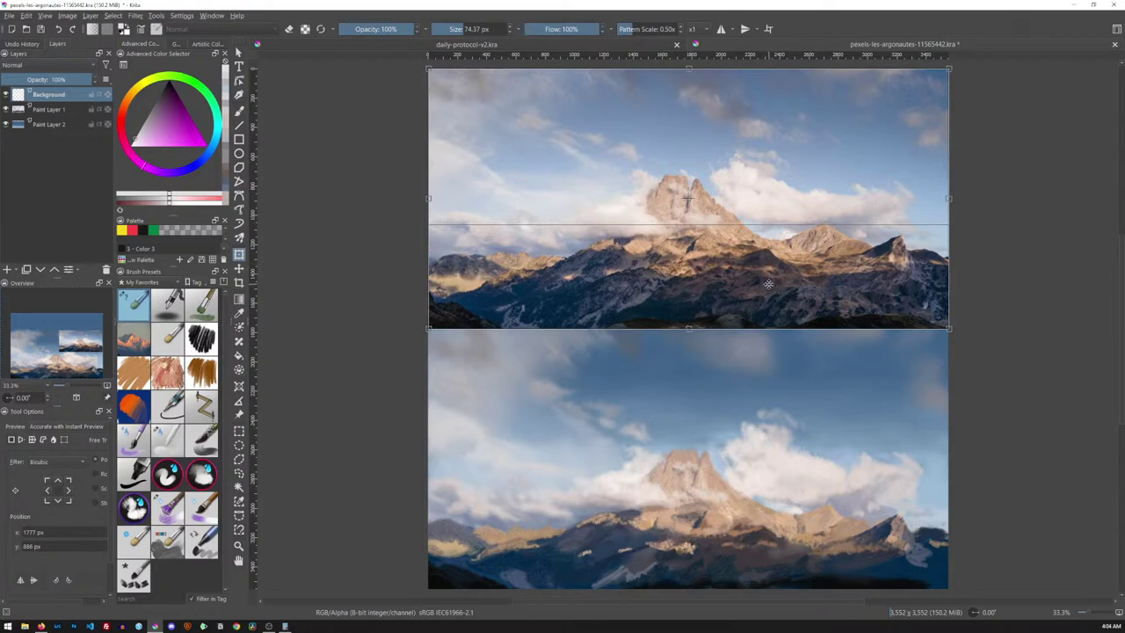
{"action": "key", "text": "Return"}
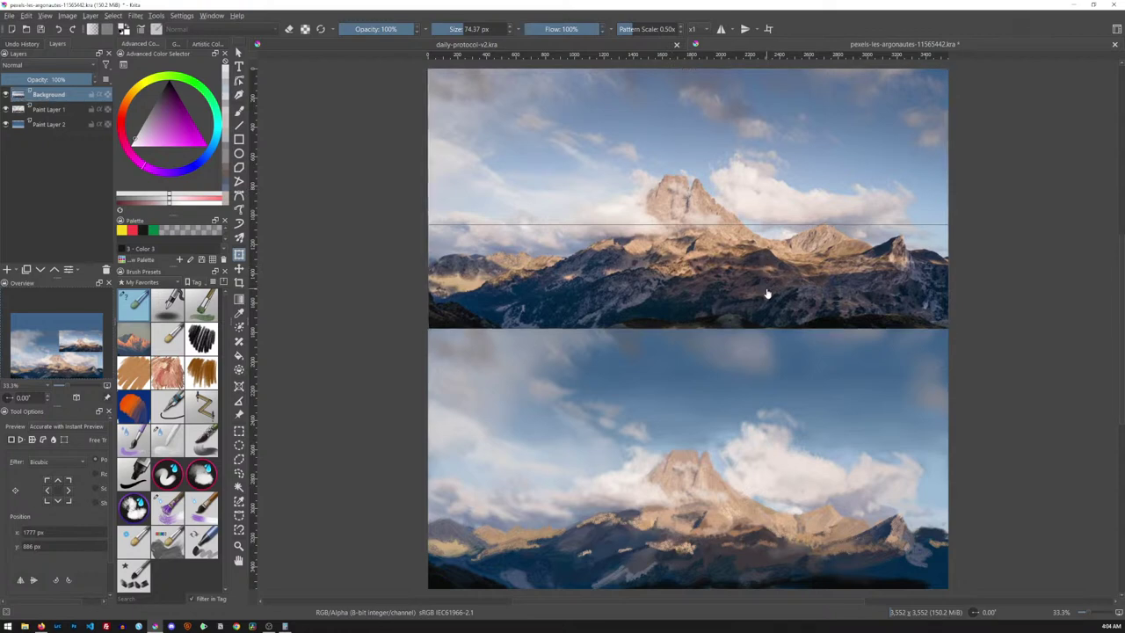
{"action": "key", "text": "t"}
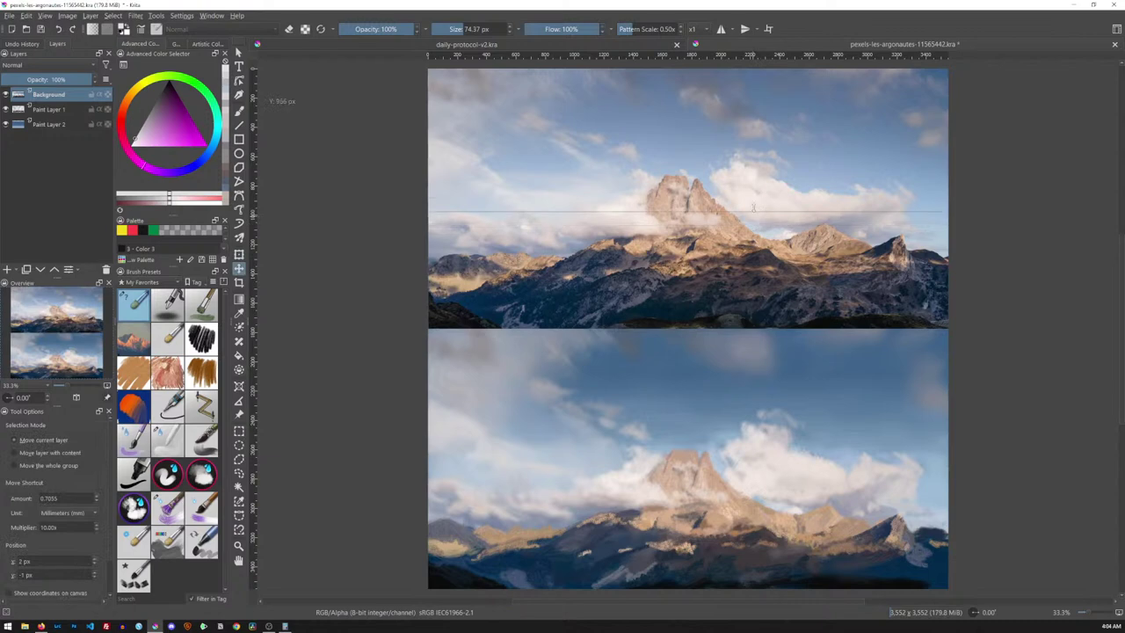
{"action": "left_click_drag", "start_coordinate": [822, 427], "coordinate": [743, 384]}
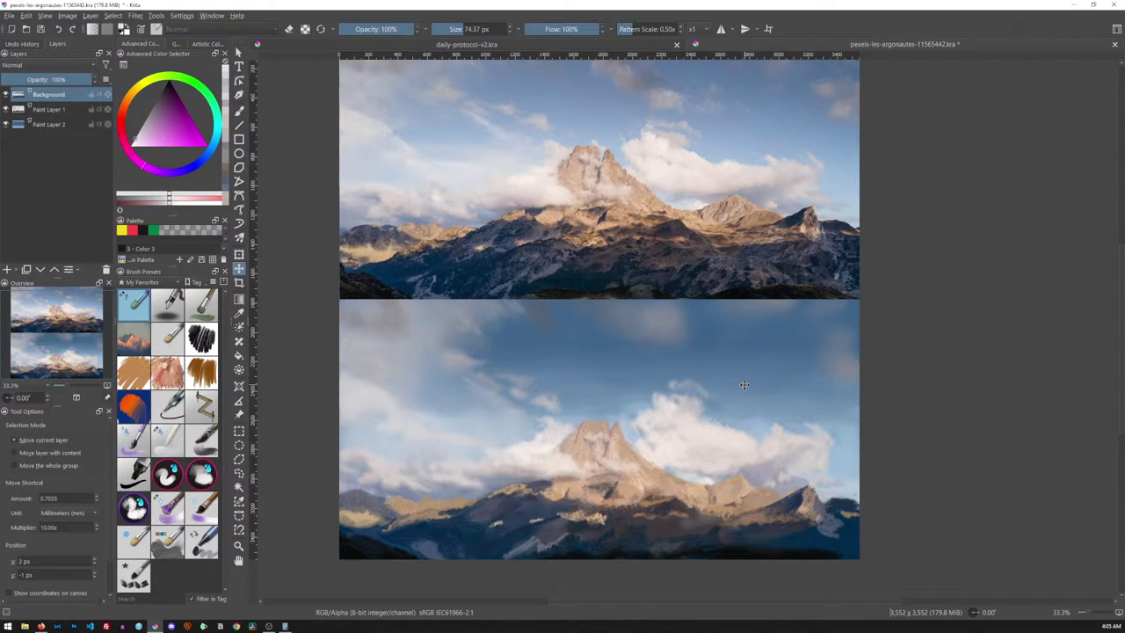
{"action": "key", "text": "ctrl+s"}
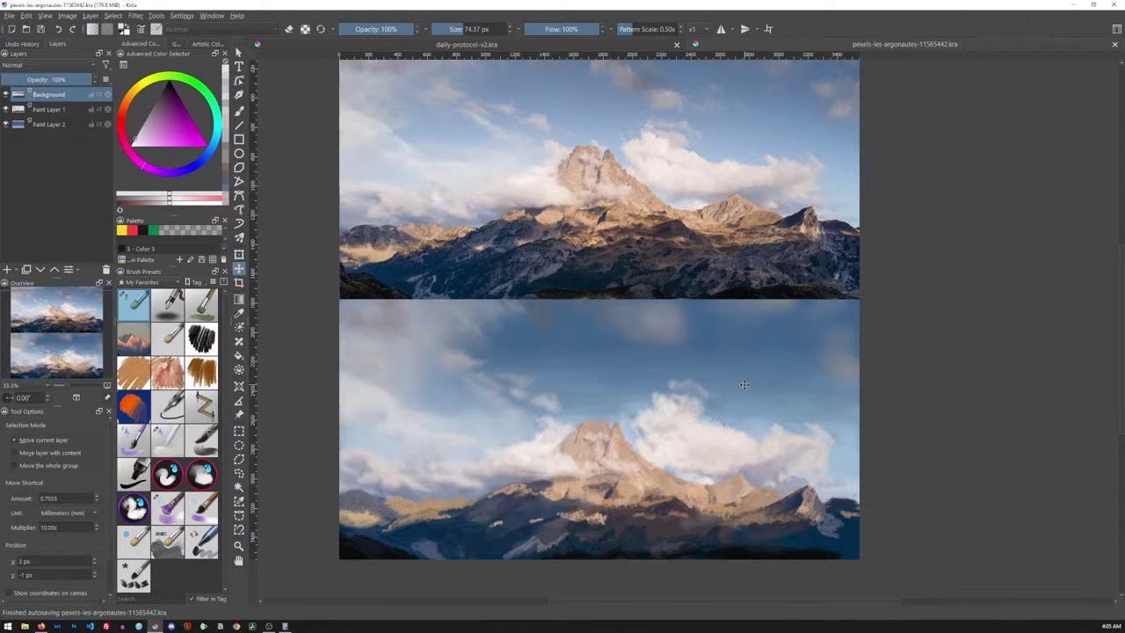
{"action": "key", "text": "ctrl+shift+e"}
- In Daily Art Photos/2022/12, create a new folder named 23-3619
{"action": "left_click_drag", "start_coordinate": [710, 7], "coordinate": [735, 72]}
{"action": "left_click", "coordinate": [260, 135]}
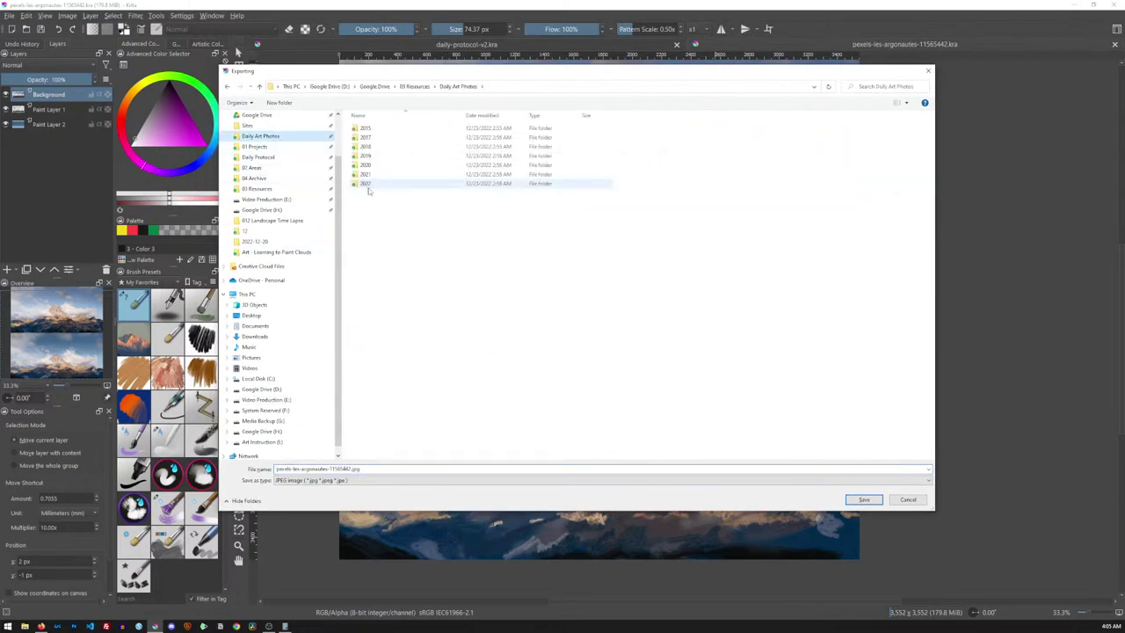
{"action": "left_click", "coordinate": [409, 185]}
{"action": "double_click", "coordinate": [410, 185]}
{"action": "left_click", "coordinate": [411, 229]}
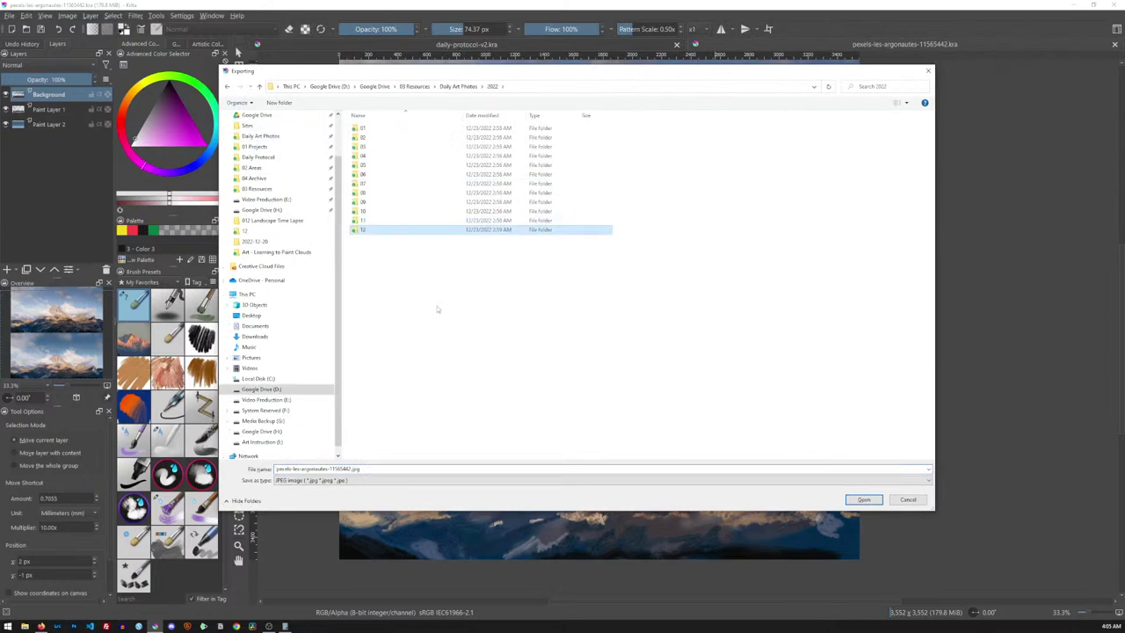
{"action": "key", "text": "Return"}
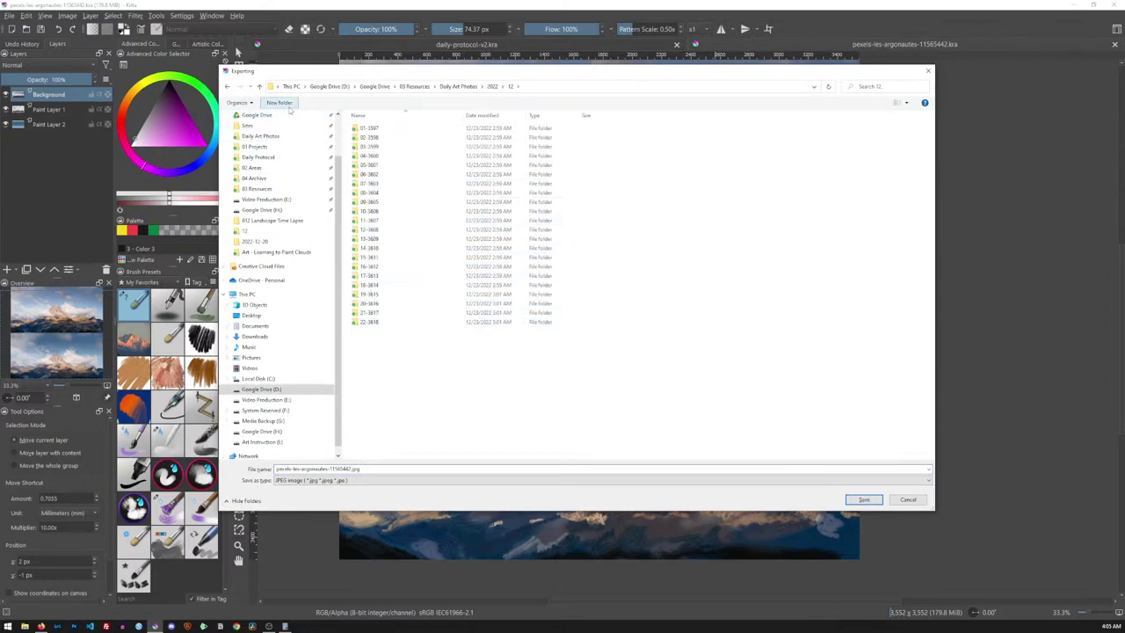
{"action": "left_click", "coordinate": [280, 103]}
{"action": "type", "text": "23"}
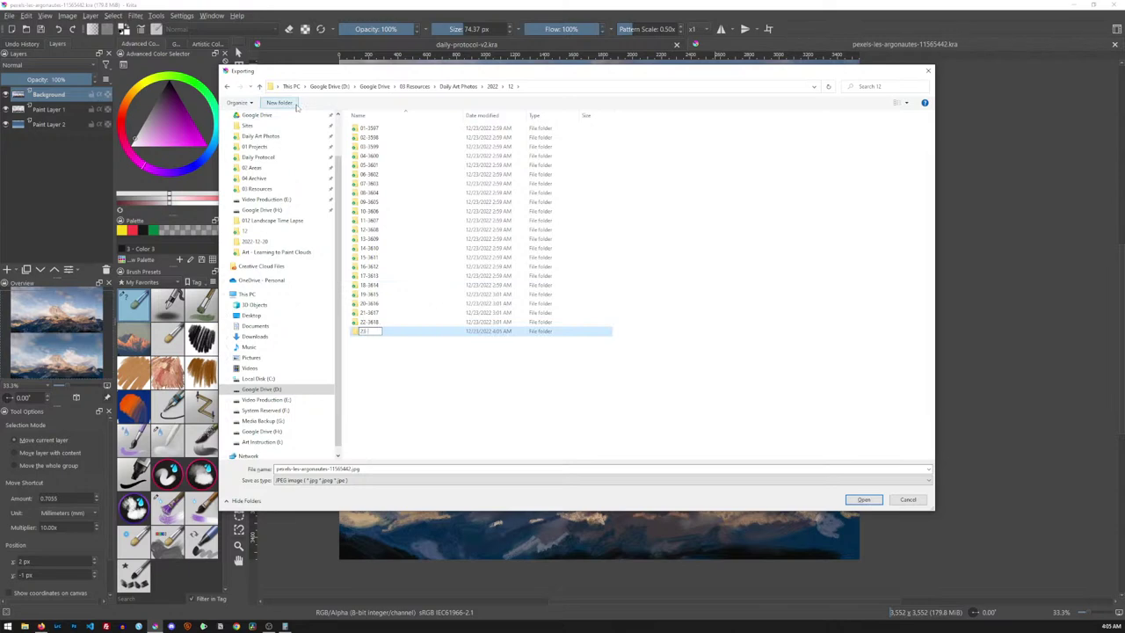
{"action": "type", "text": "-3619"}
{"action": "key", "text": "Return"}
{"action": "key", "text": "Return"}
- Reuse the earlier export's name from 22-3618, then open the empty 23-3619 folder
{"action": "key", "text": "BackSpace"}
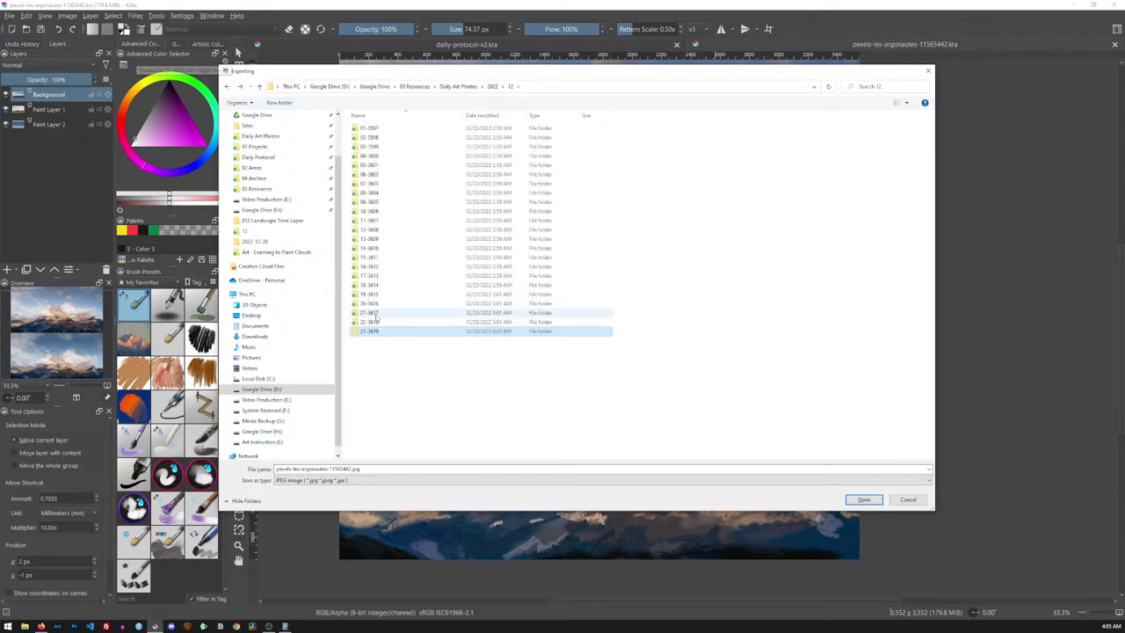
{"action": "left_click", "coordinate": [398, 321]}
{"action": "double_click", "coordinate": [398, 319]}
{"action": "left_click", "coordinate": [373, 142]}
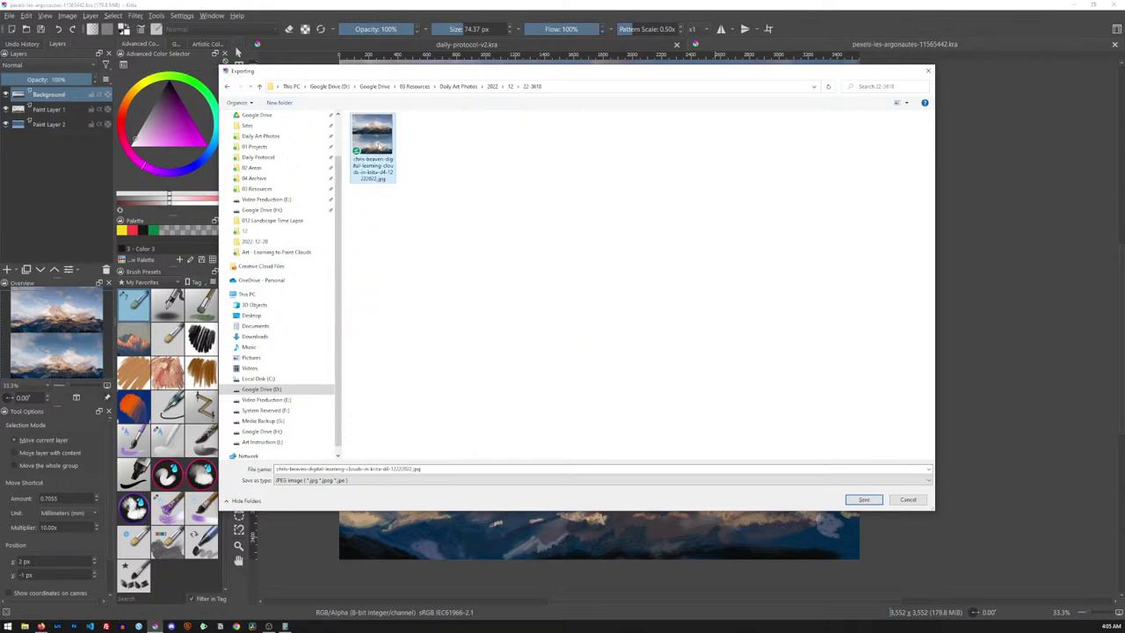
{"action": "left_click", "coordinate": [227, 86]}
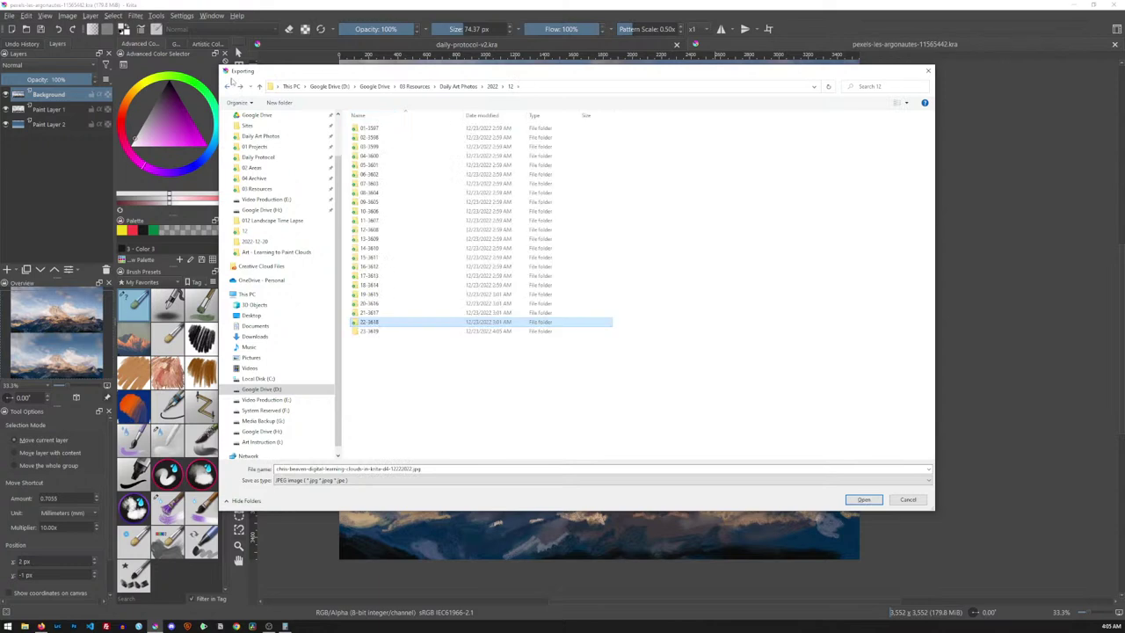
{"action": "double_click", "coordinate": [383, 334]}
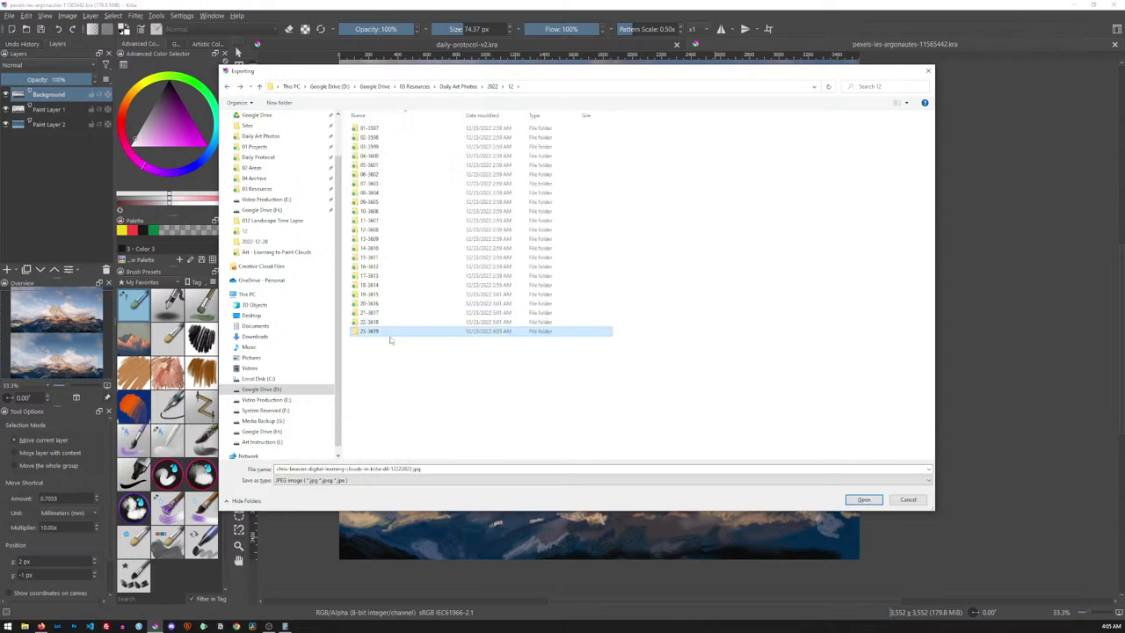
- Keep JPEG, change the file name's counter to d5 and date to 12232022, and save
{"action": "double_click", "coordinate": [387, 471]}
{"action": "left_click", "coordinate": [451, 479]}
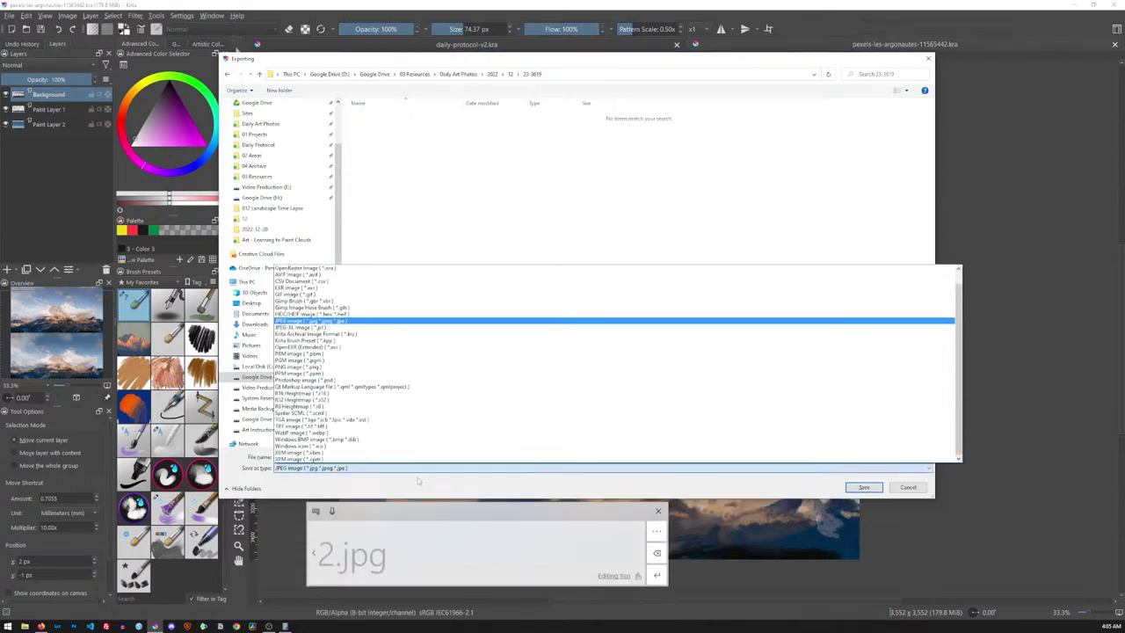
{"action": "left_click", "coordinate": [451, 480]}
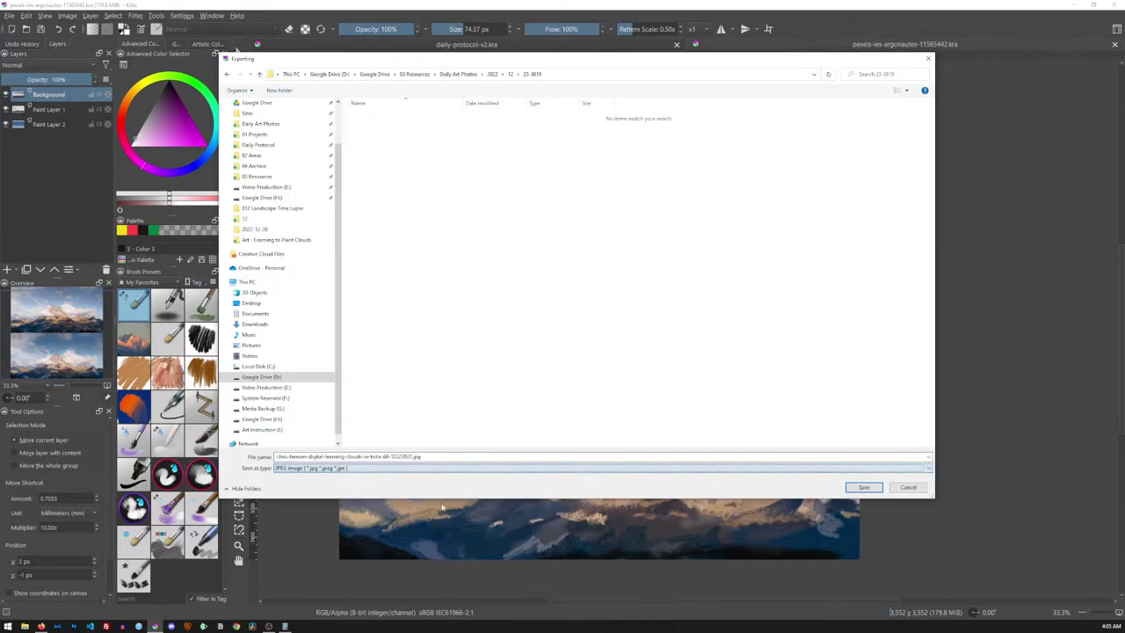
{"action": "double_click", "coordinate": [411, 457]}
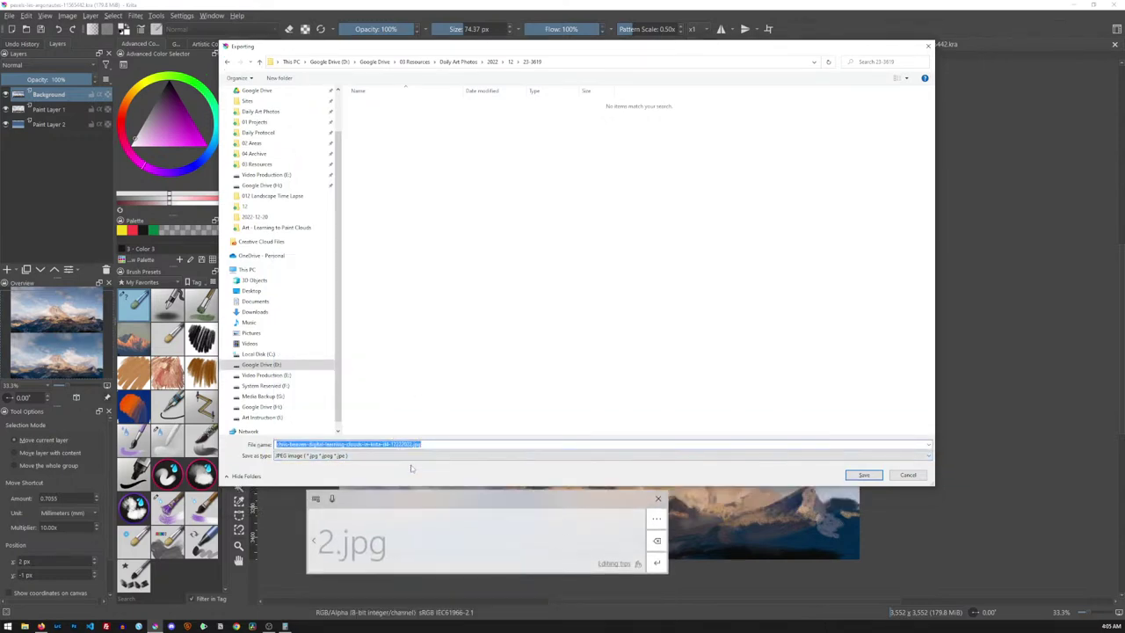
{"action": "left_click", "coordinate": [411, 467]}
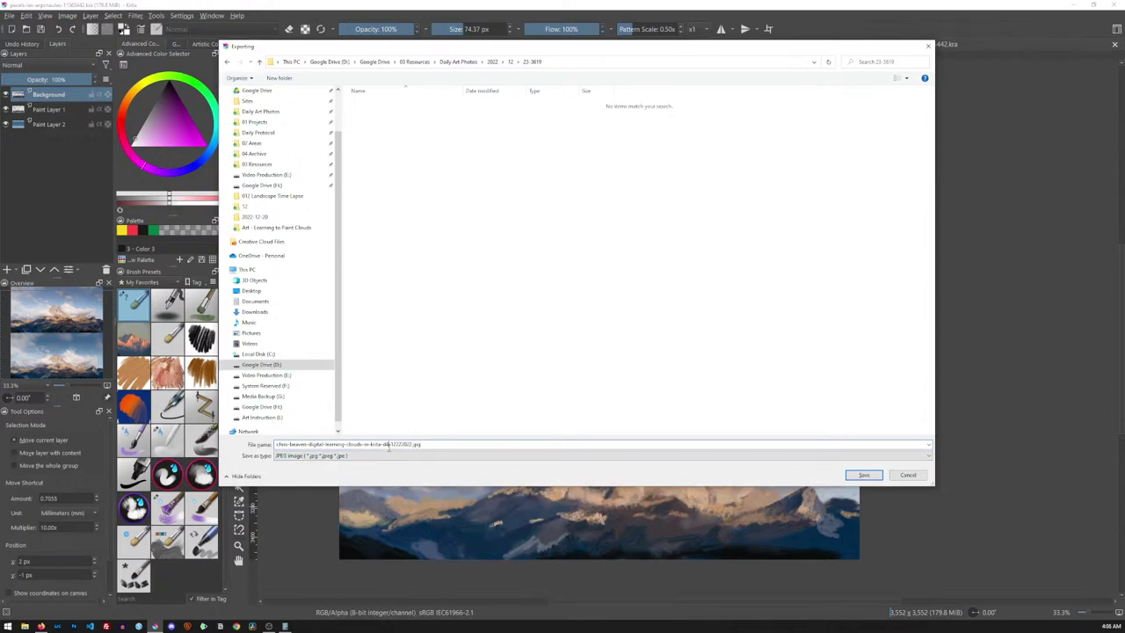
{"action": "left_click", "coordinate": [388, 447]}
{"action": "key", "text": "BackSpace"}
{"action": "type", "text": "5"}
{"action": "left_click", "coordinate": [402, 444]}
{"action": "key", "text": "BackSpace"}
{"action": "type", "text": "3"}
{"action": "key", "text": "Return"}
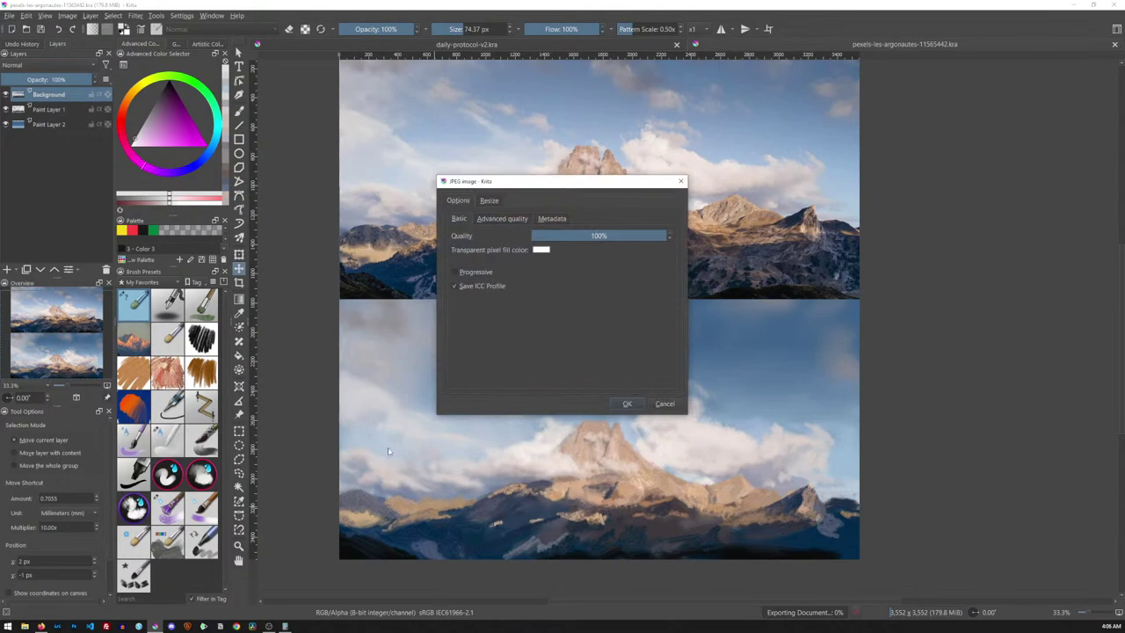
- Resize the JPEG export from 3552 to 1200 px wide and confirm
{"action": "left_click", "coordinate": [492, 201]}
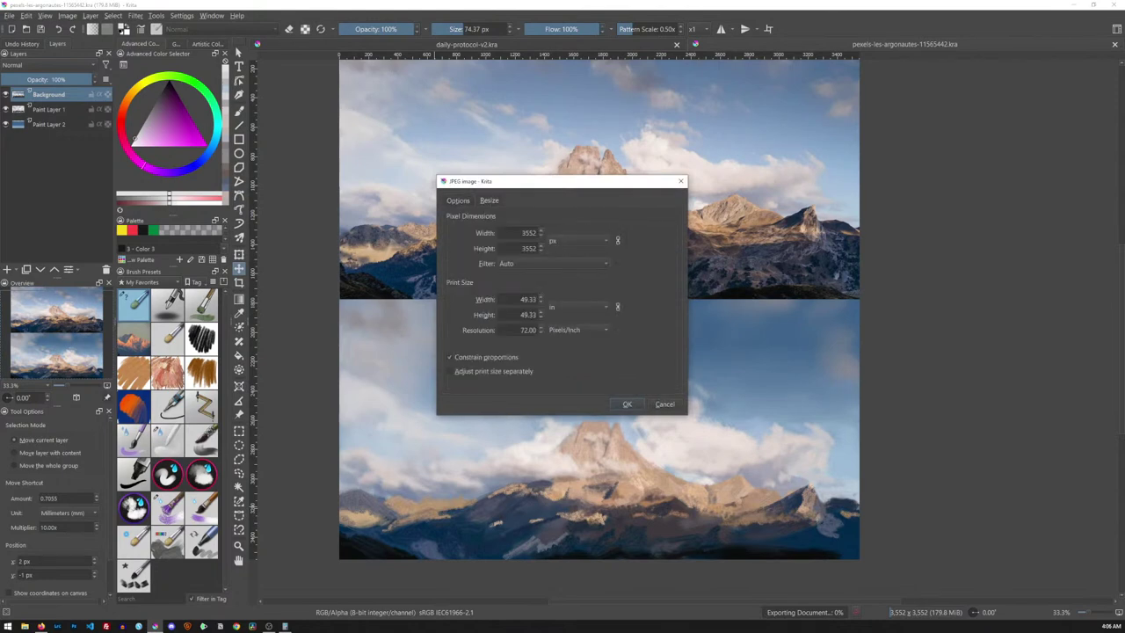
{"action": "left_click_drag", "start_coordinate": [521, 233], "coordinate": [576, 231]}
{"action": "type", "text": "1200"}
{"action": "left_click", "coordinate": [627, 403]}
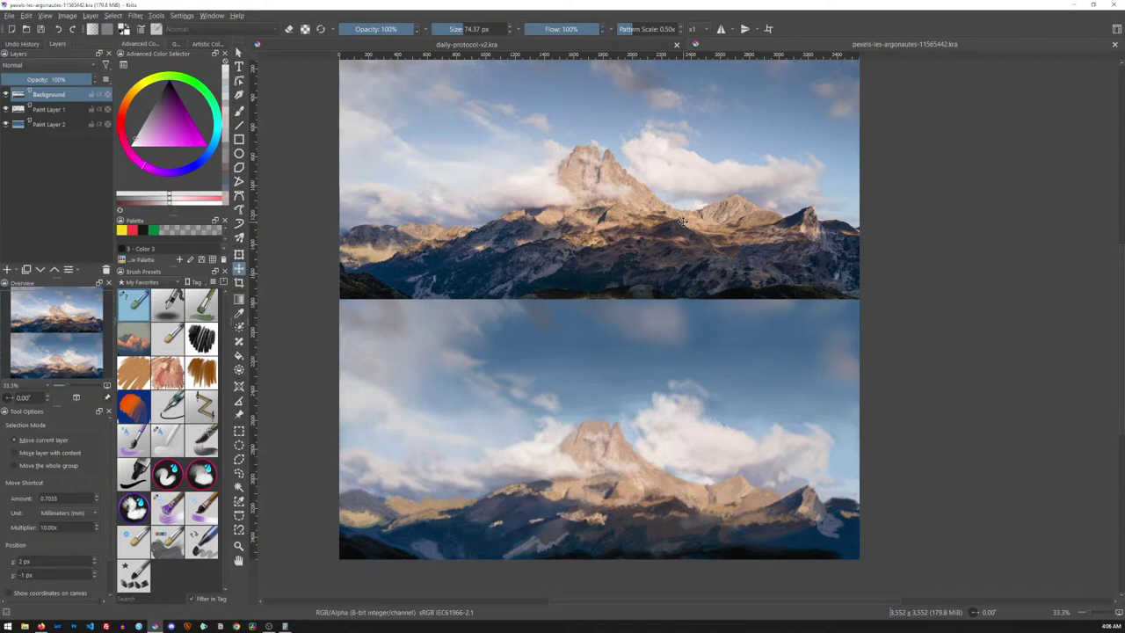
- Open pexels-pixabay-417173.jpg as a new reference image
{"action": "key", "text": "ctrl+o"}
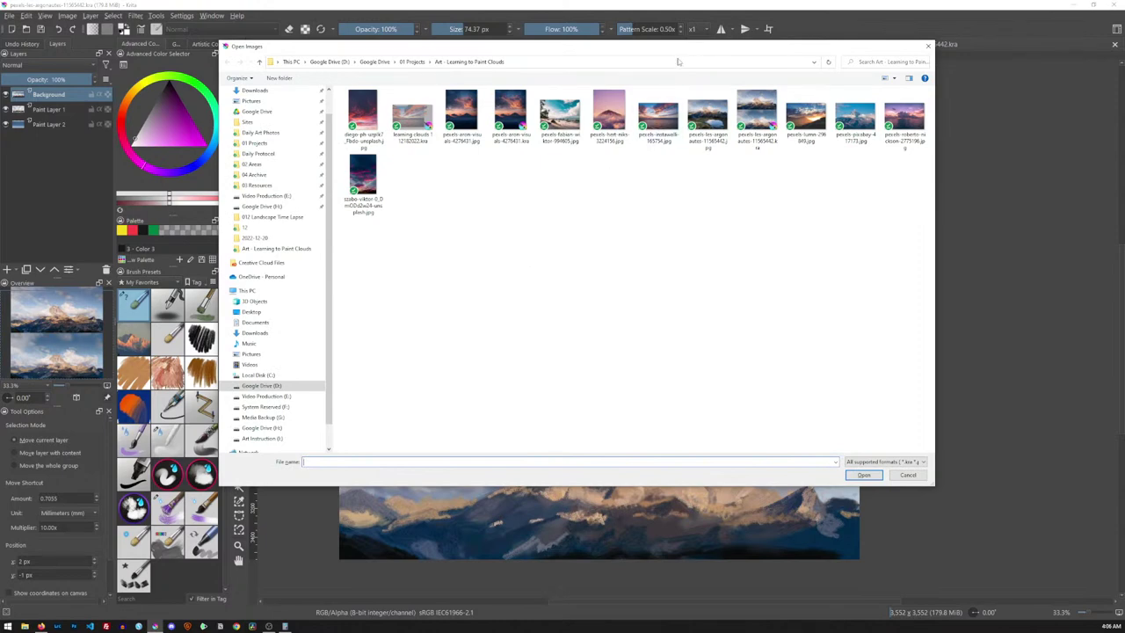
{"action": "left_click_drag", "start_coordinate": [679, 46], "coordinate": [702, 112]}
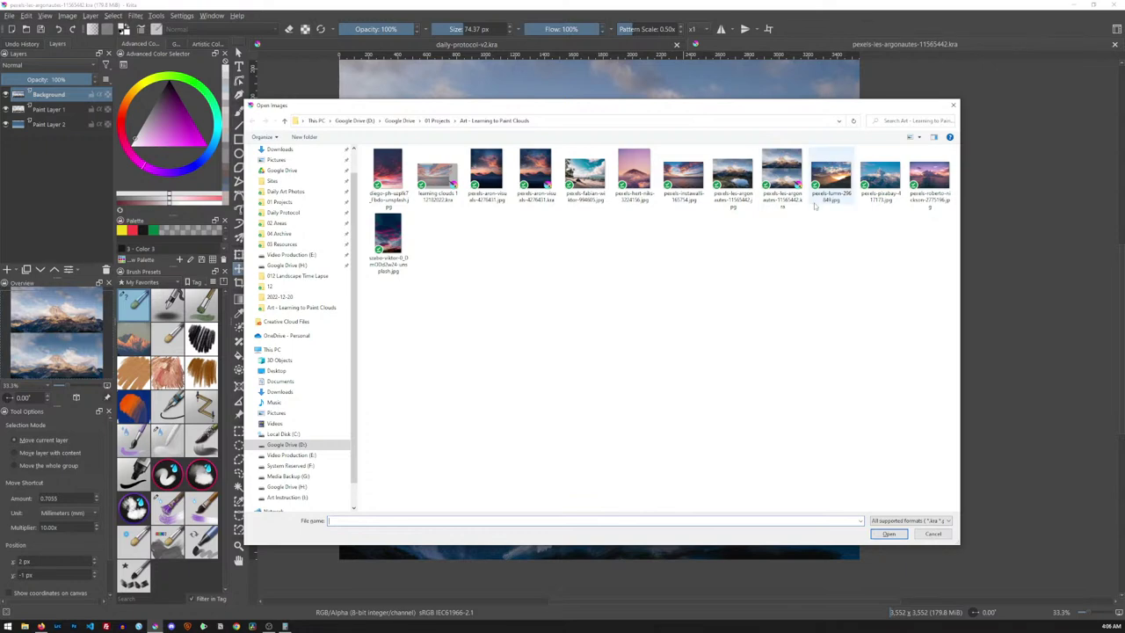
{"action": "left_click", "coordinate": [832, 173]}
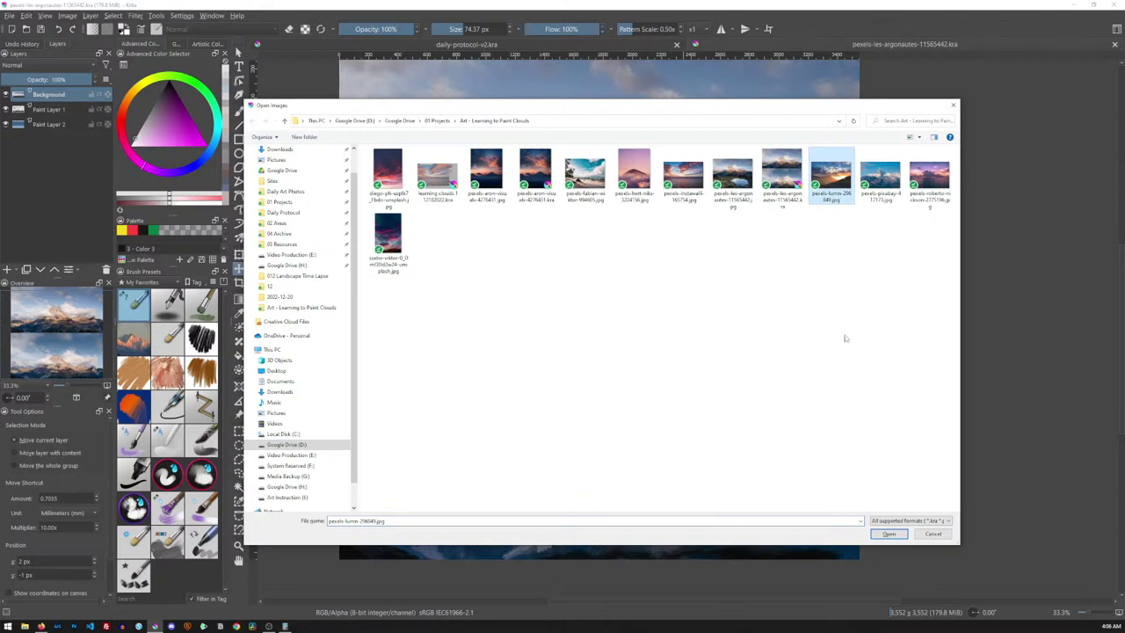
{"action": "left_click", "coordinate": [879, 182]}
{"action": "left_click", "coordinate": [897, 535]}
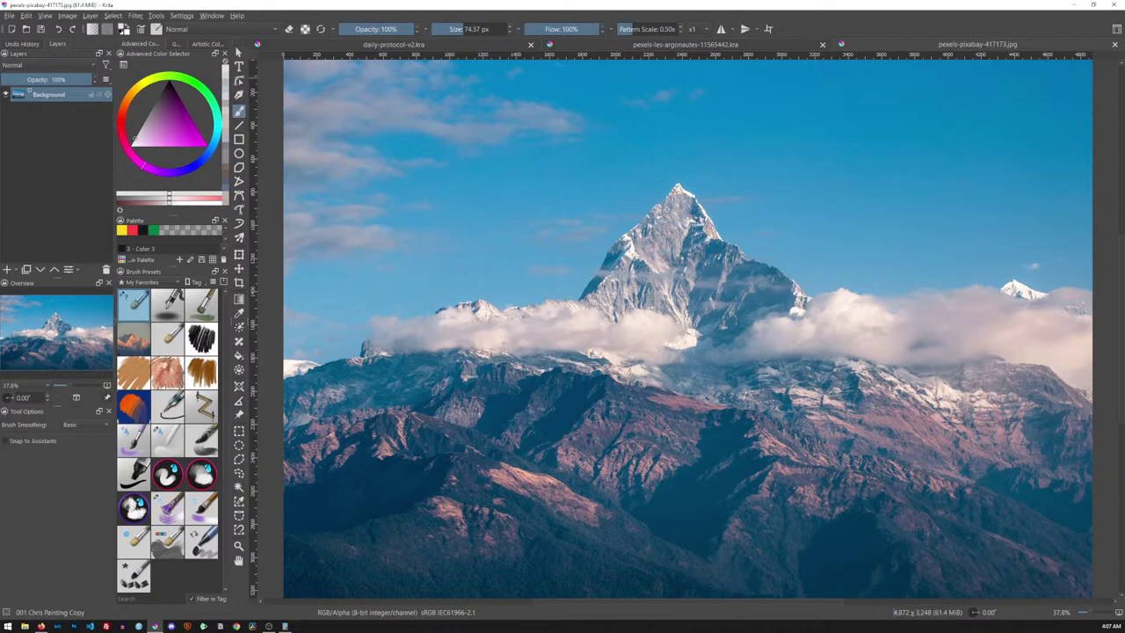
- Browse from 01 Projects into the Art - Epic Journey 001 folder to find the painting
{"action": "left_click", "coordinate": [10, 17]}
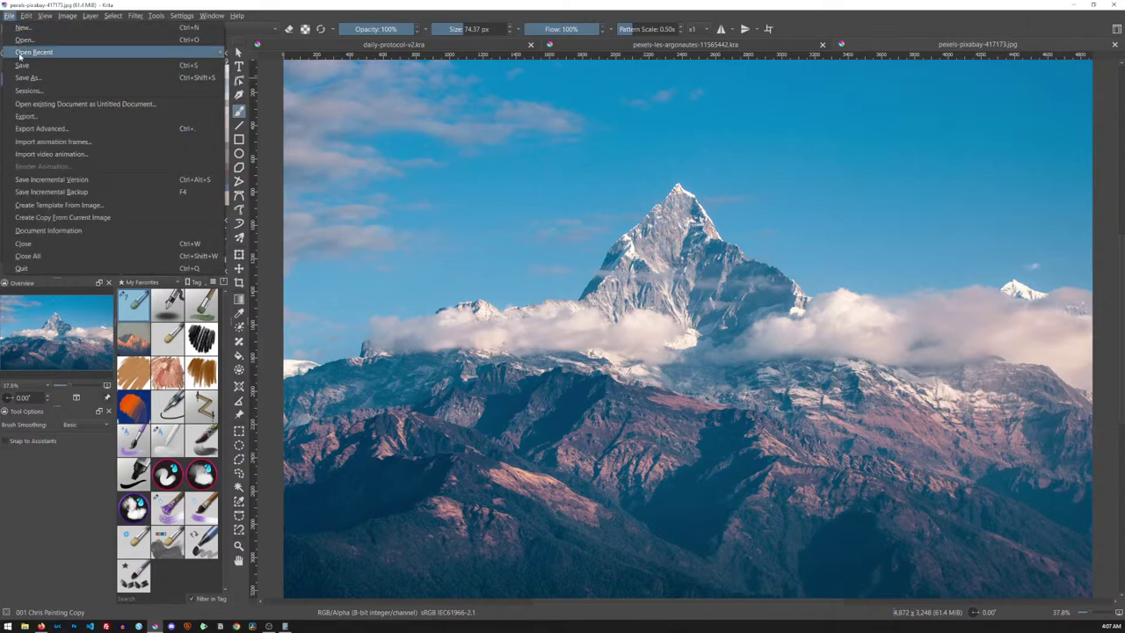
{"action": "mouse_move", "coordinate": [11, 54]}
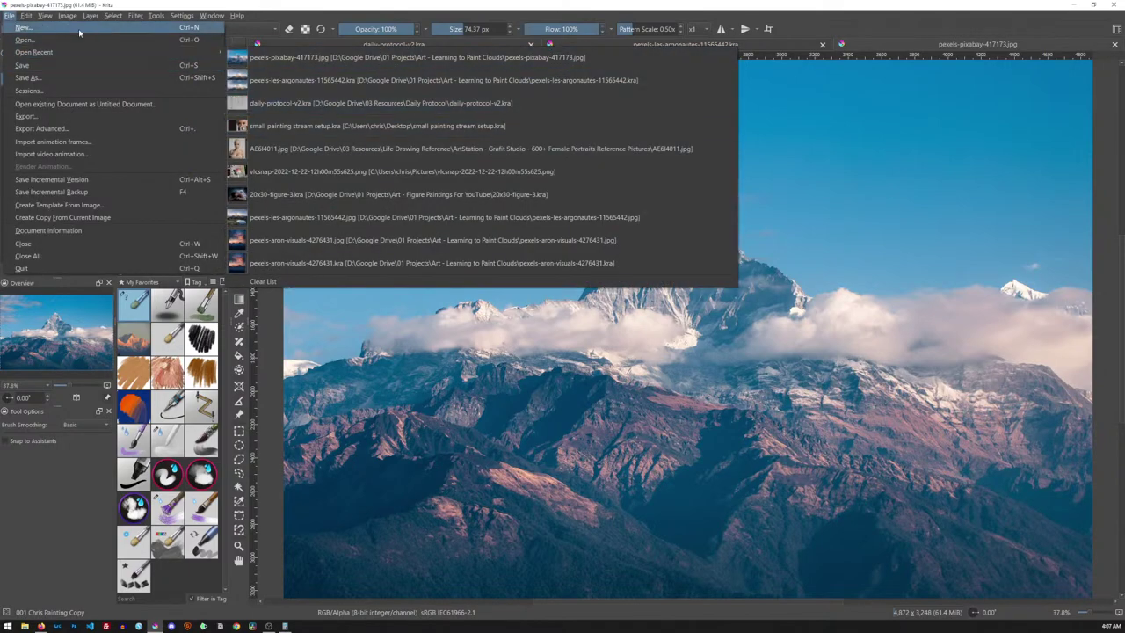
{"action": "key", "text": "Escape"}
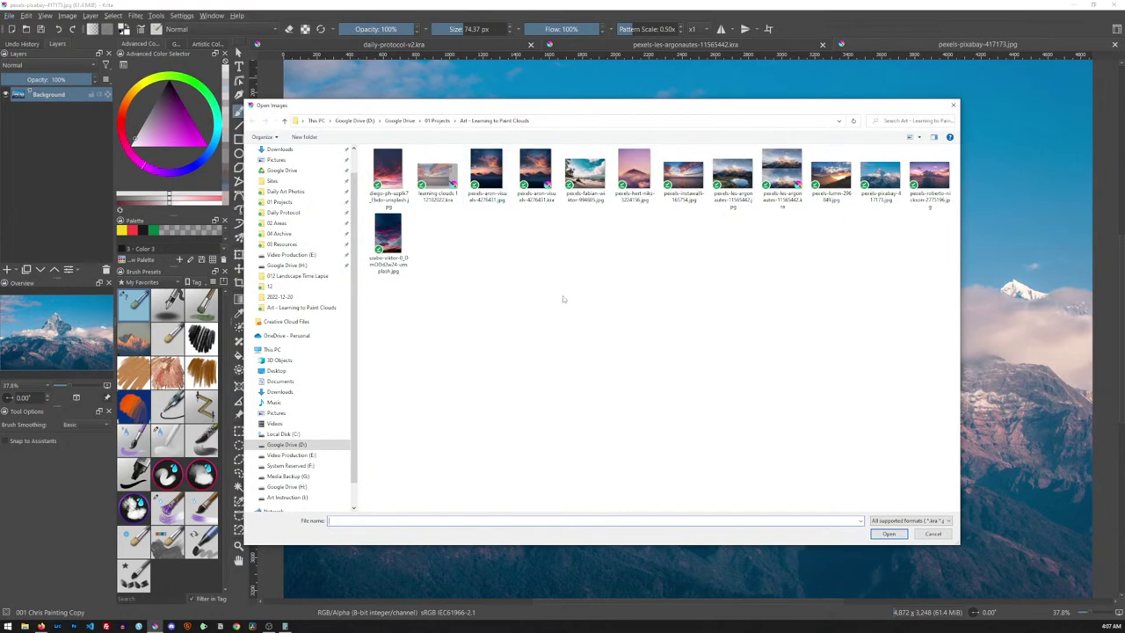
{"action": "left_click", "coordinate": [439, 121]}
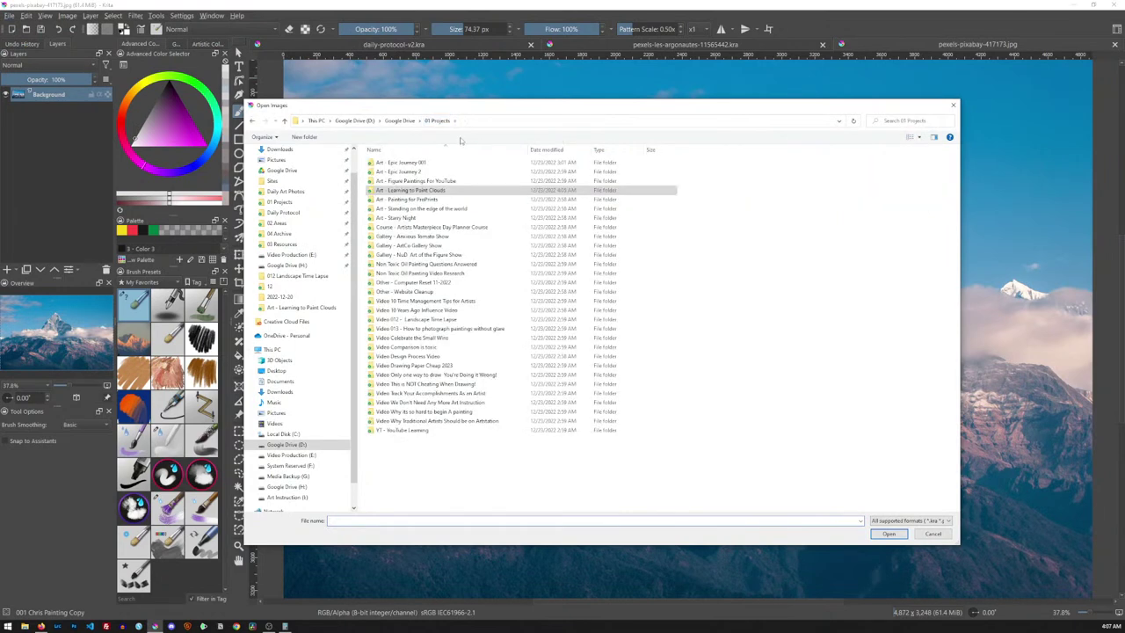
{"action": "double_click", "coordinate": [408, 173]}
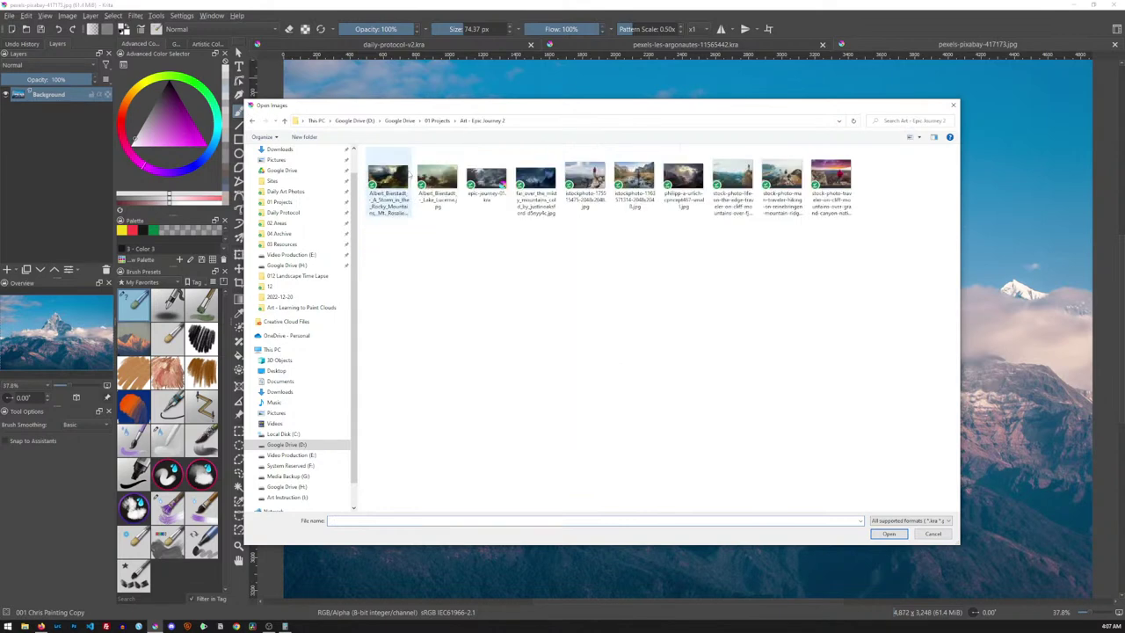
{"action": "left_click", "coordinate": [252, 120]}
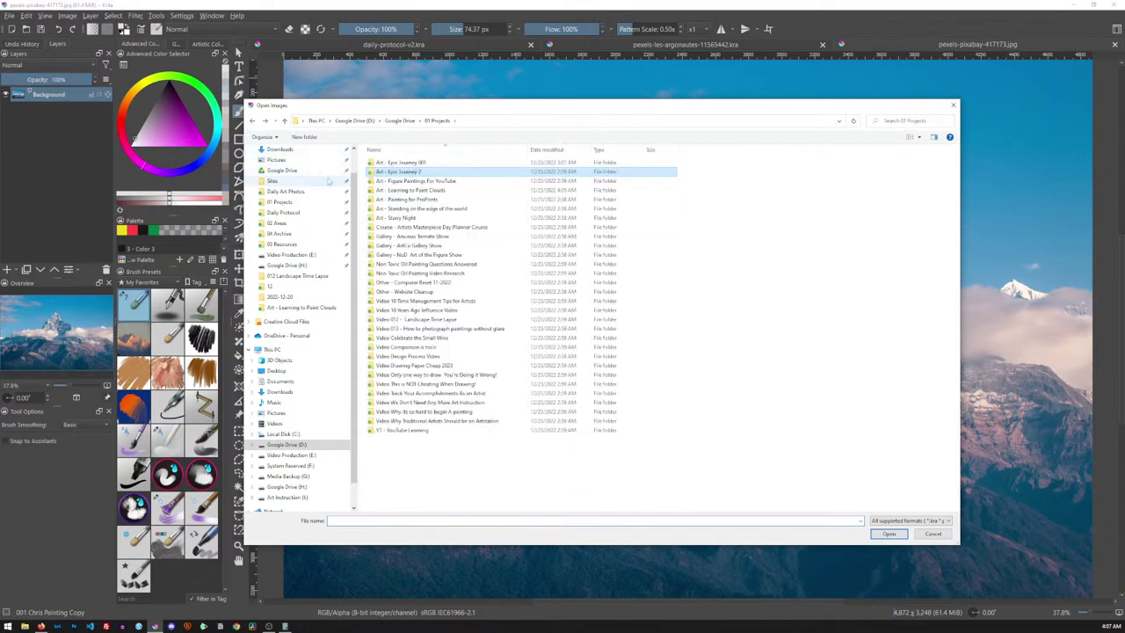
{"action": "double_click", "coordinate": [397, 162]}
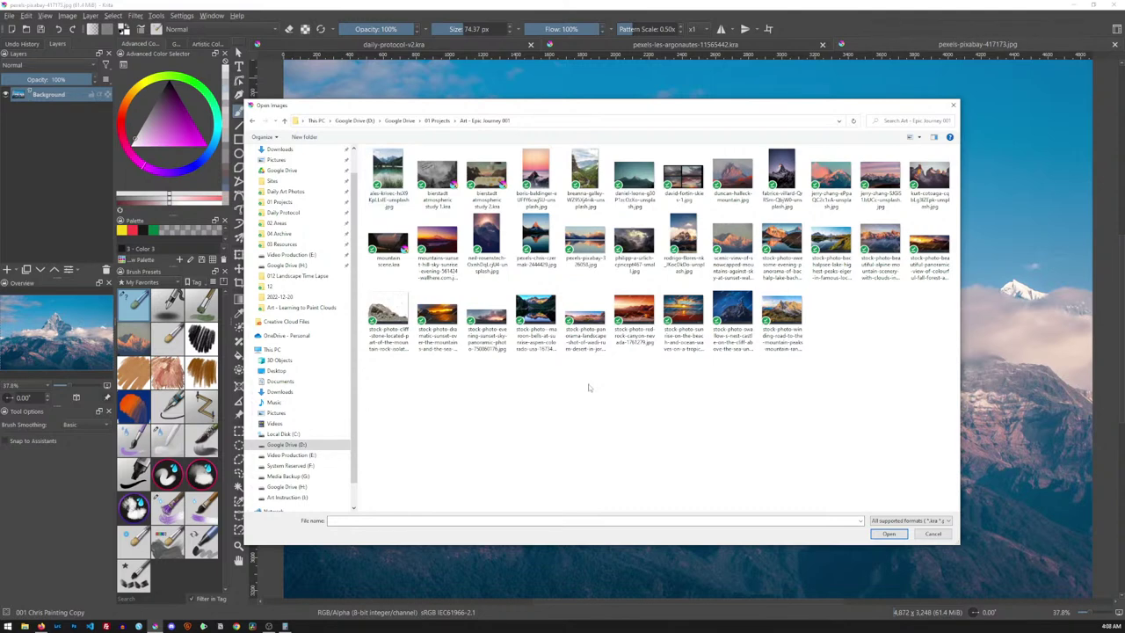
- Open mountain scene.kra and close pexels-pixabay-417173.jpg and pexels-les-argonautes-11565442.kra
{"action": "scroll", "coordinate": [589, 386], "scroll_direction": "up", "scroll_amount": 3, "text": "ctrl"}
{"action": "scroll", "coordinate": [589, 386], "scroll_direction": "down", "scroll_amount": 2, "text": "ctrl"}
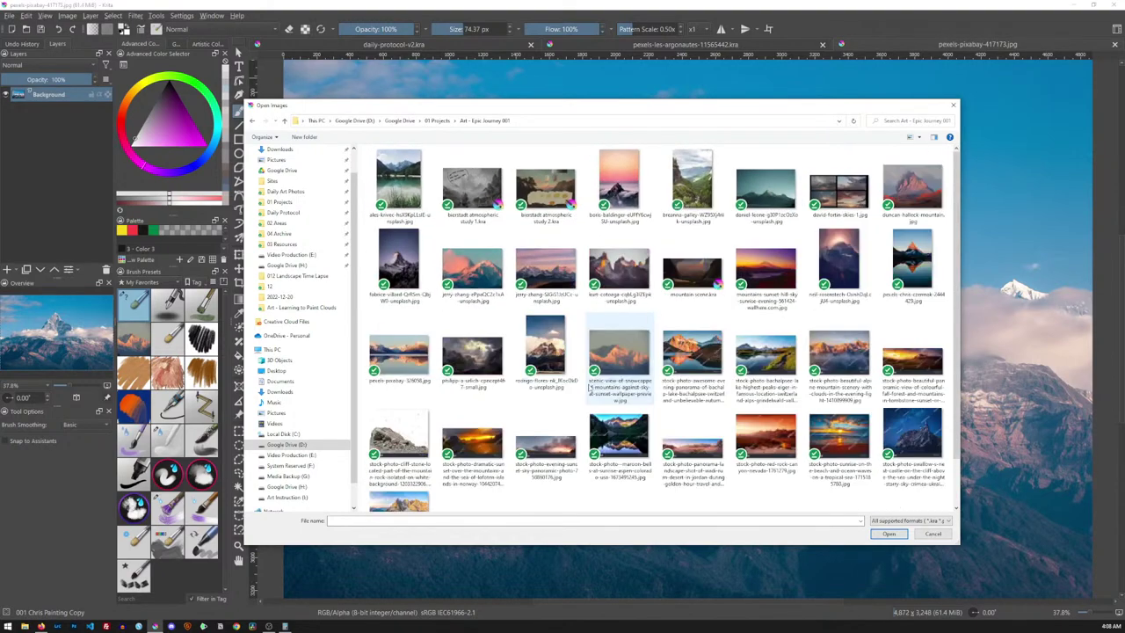
{"action": "scroll", "coordinate": [589, 387], "scroll_direction": "up", "scroll_amount": 1, "text": "ctrl"}
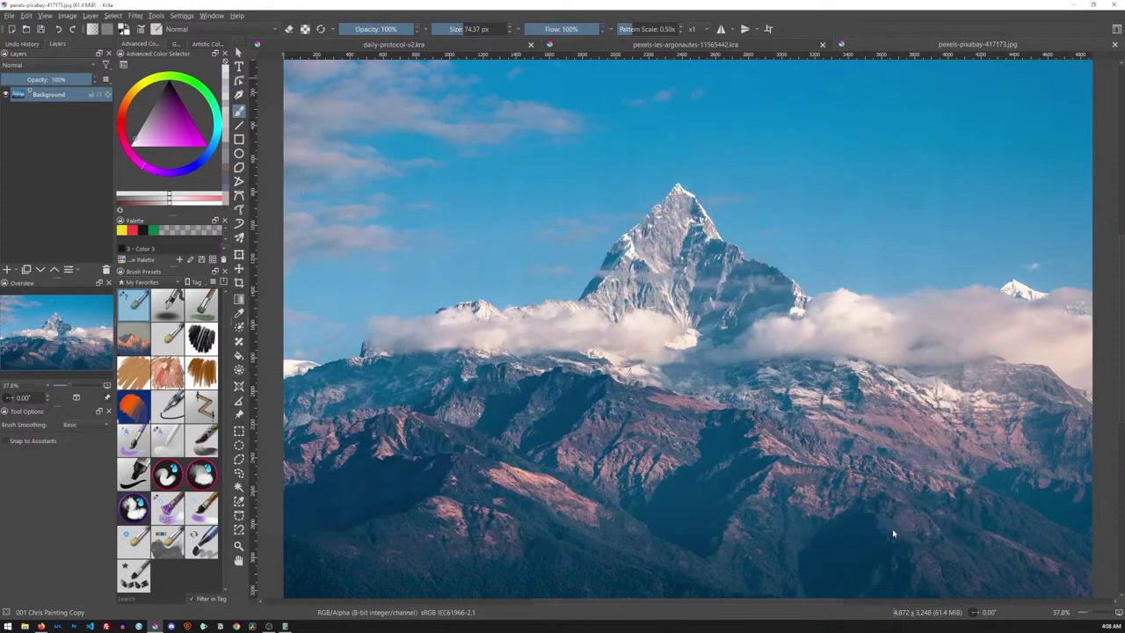
{"action": "left_click", "coordinate": [891, 537]}
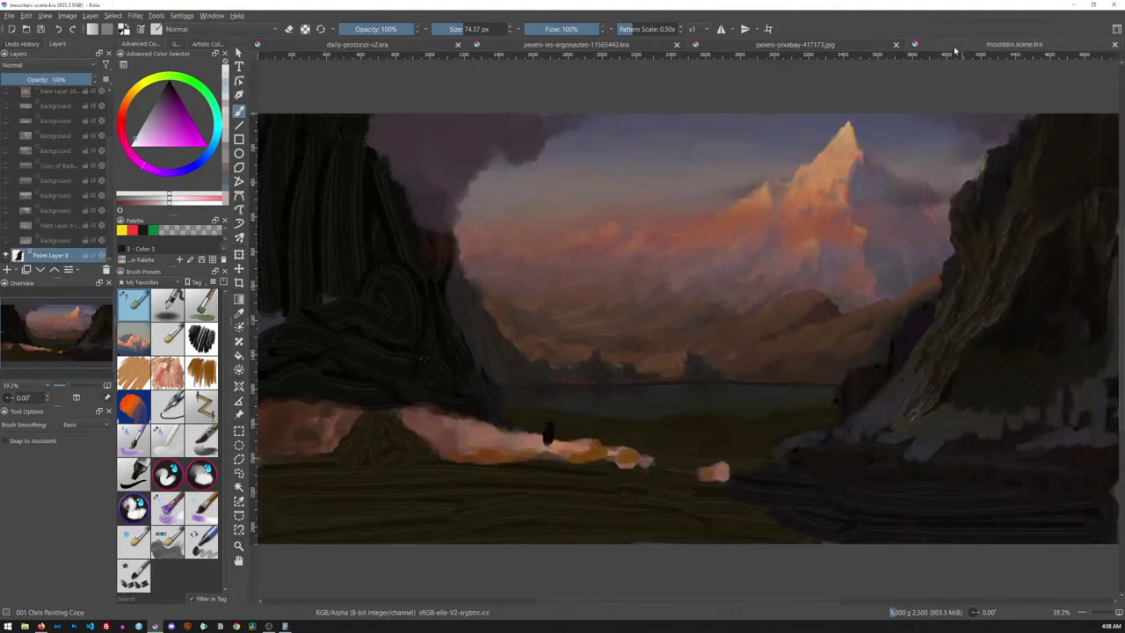
{"action": "left_click", "coordinate": [895, 44]}
{"action": "left_click", "coordinate": [821, 46]}
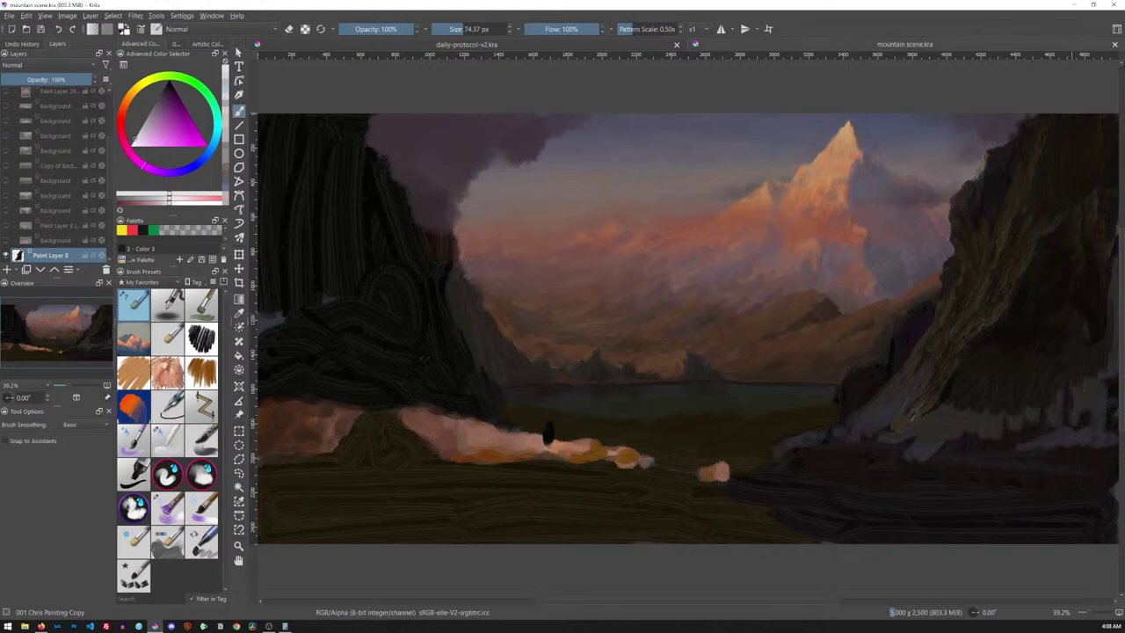
- Close mountain scene.kra and bring up Open Images at the Art - Epic Journey 001 folder
{"action": "left_click", "coordinate": [1114, 44]}
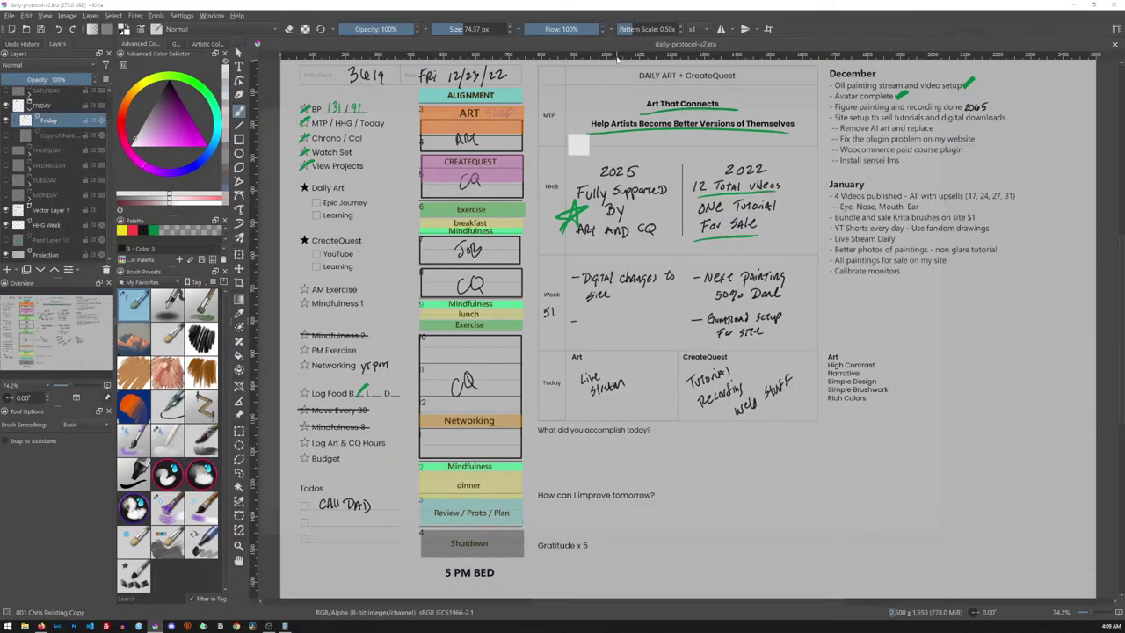
{"action": "key", "text": "ctrl+o"}
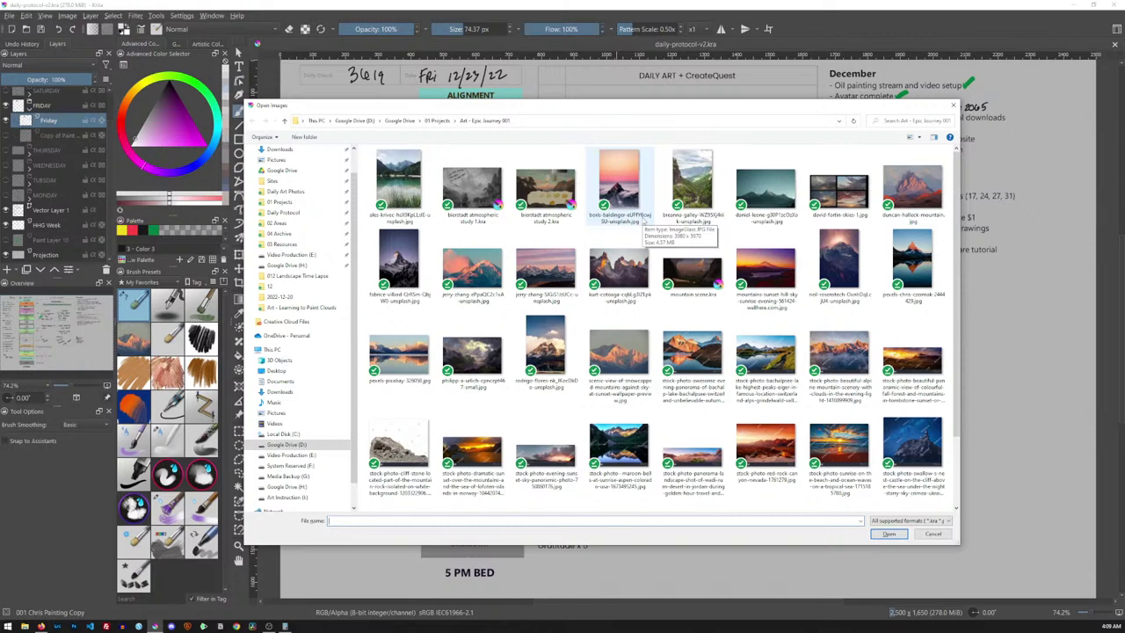
- Browse via 01 Projects, 03 Resources and 02 Areas into the Small Figure Epic Landscape folder
{"action": "left_click", "coordinate": [438, 120]}
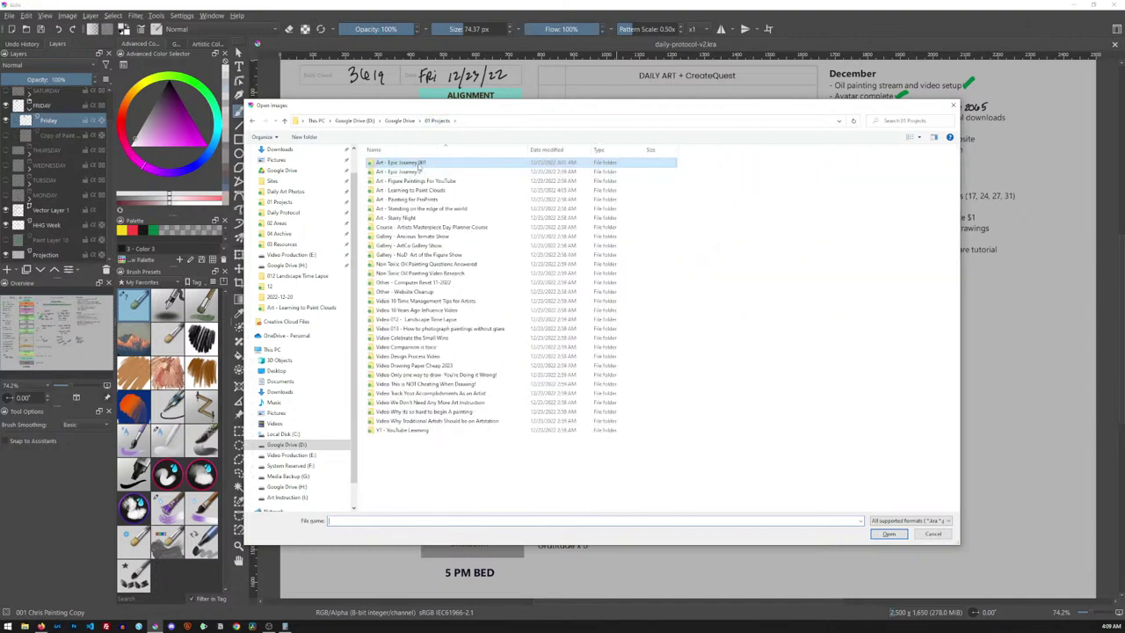
{"action": "double_click", "coordinate": [420, 171]}
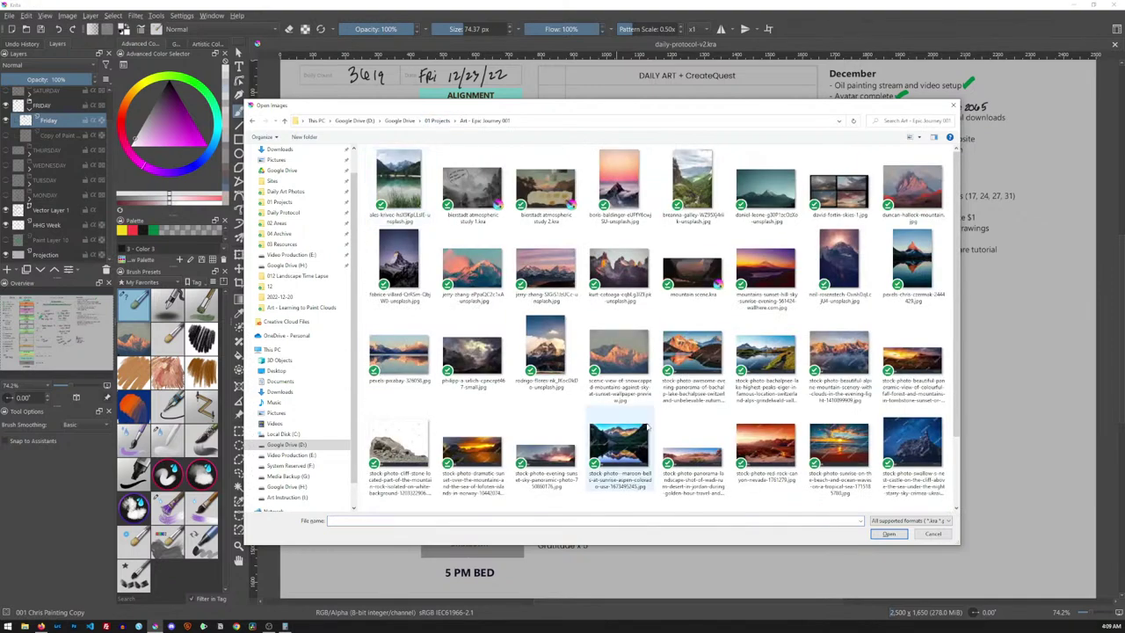
{"action": "scroll", "coordinate": [545, 407], "scroll_direction": "down", "scroll_amount": 2}
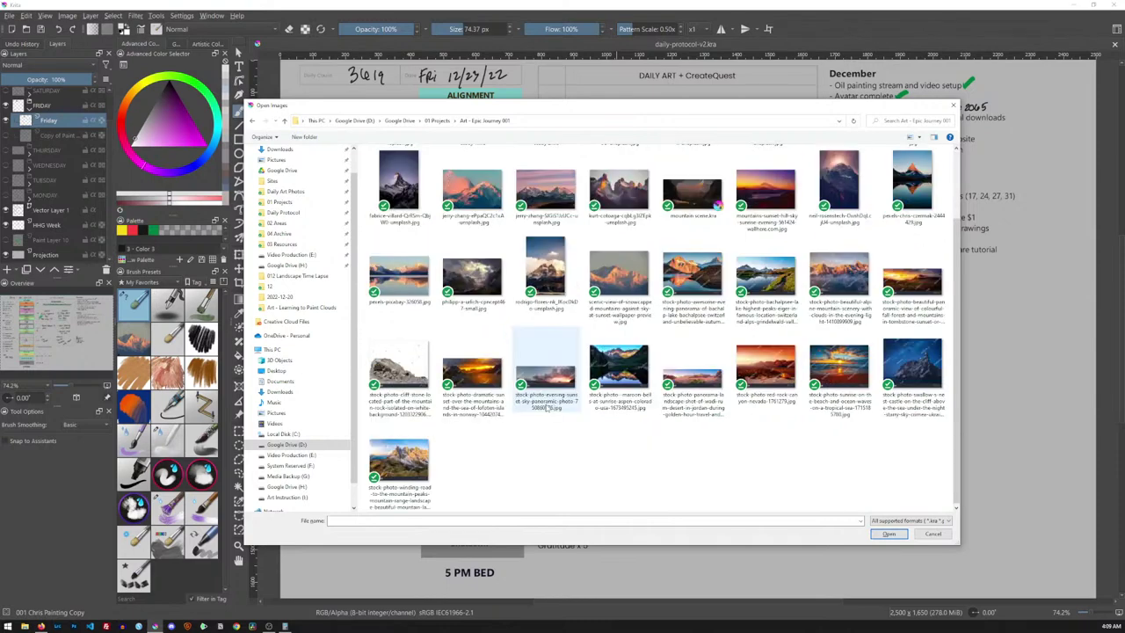
{"action": "scroll", "coordinate": [545, 407], "scroll_direction": "up", "scroll_amount": 2}
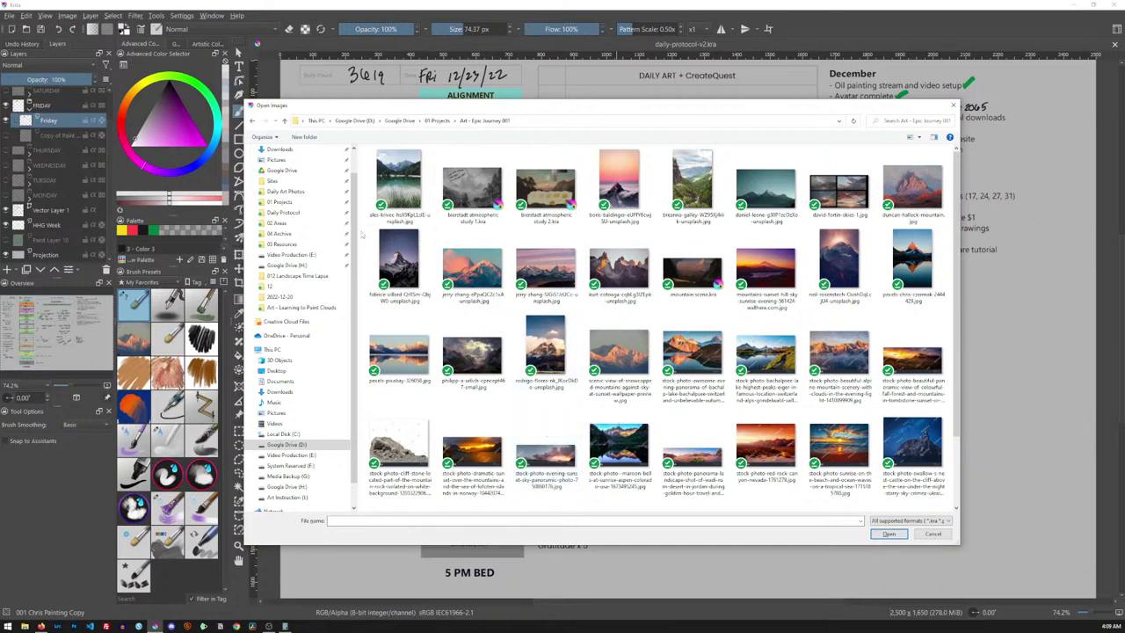
{"action": "left_click", "coordinate": [283, 202]}
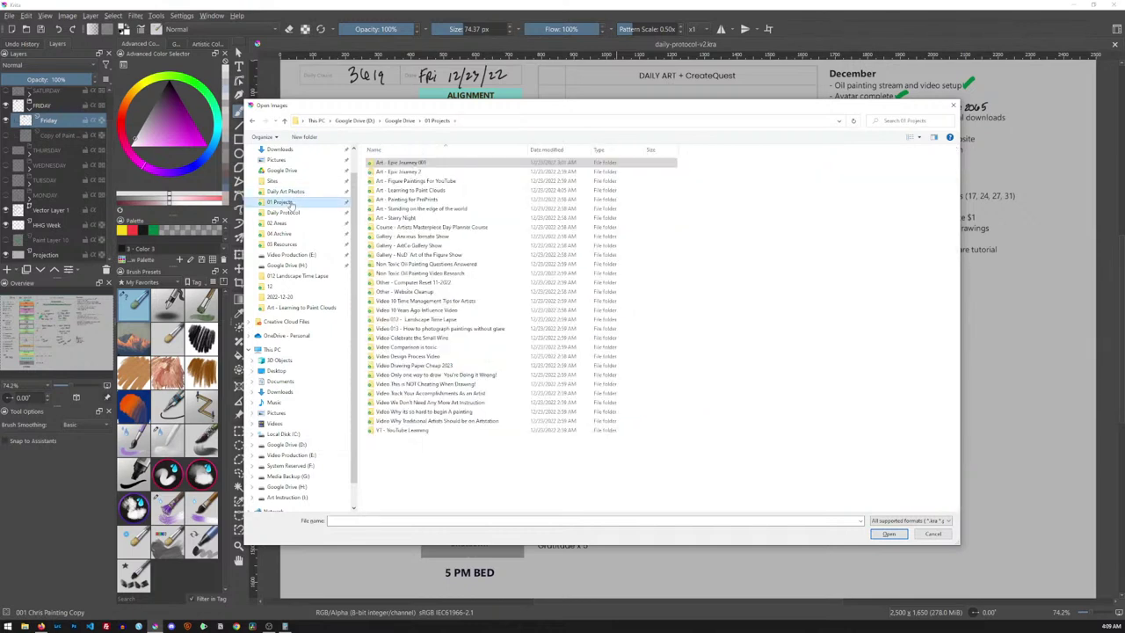
{"action": "left_click", "coordinate": [282, 244]}
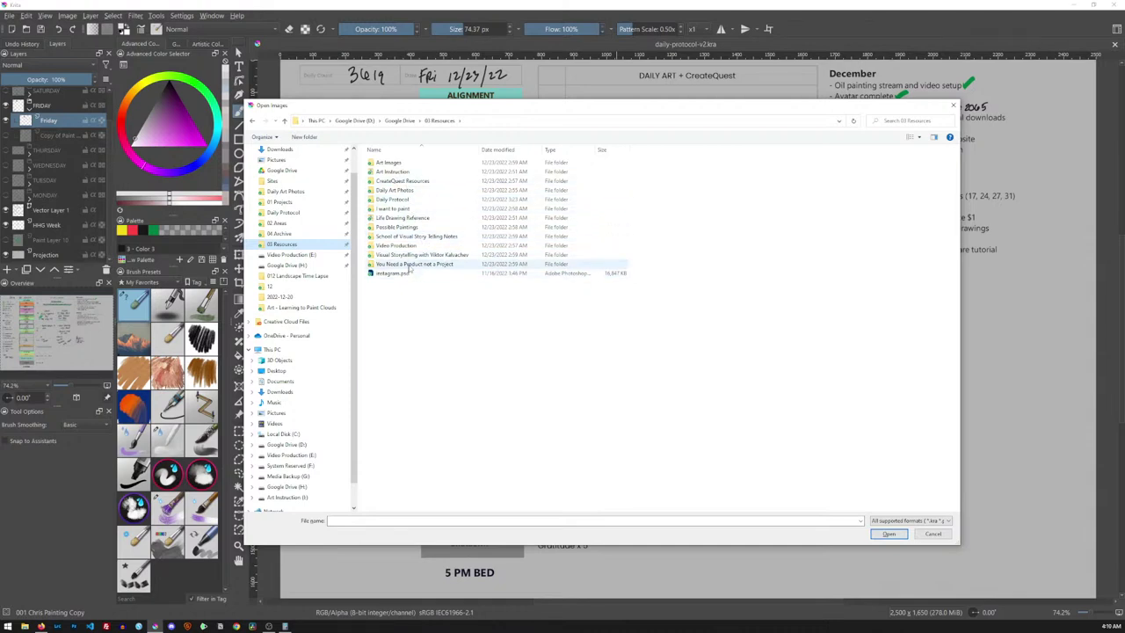
{"action": "left_click", "coordinate": [286, 226]}
{"action": "double_click", "coordinate": [396, 255]}
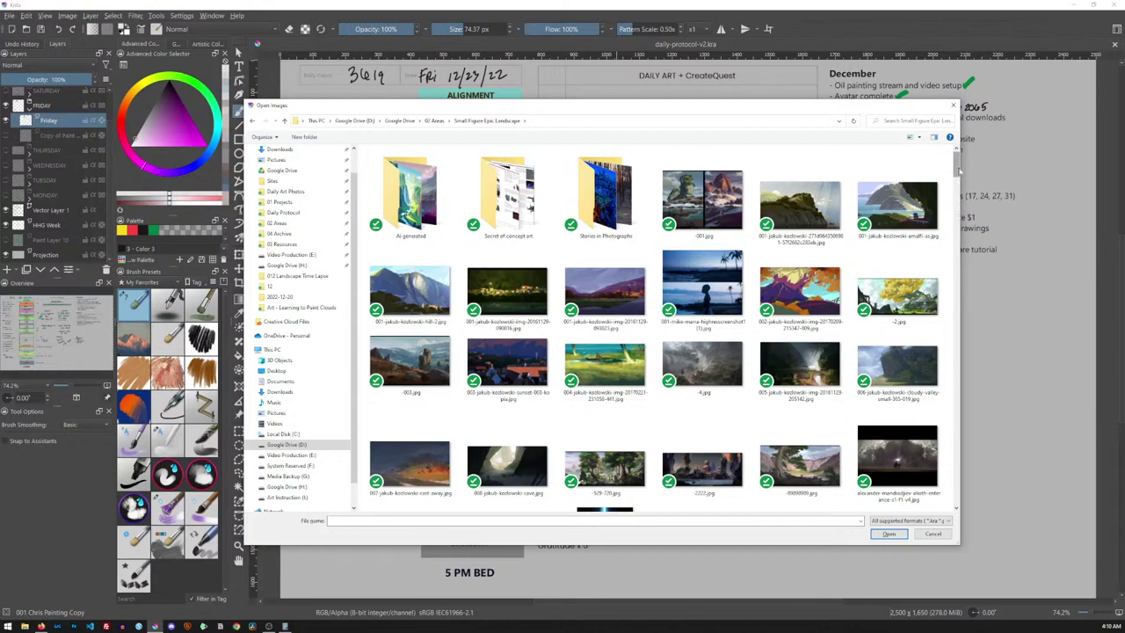
{"action": "left_click_drag", "start_coordinate": [959, 171], "coordinate": [959, 186]}
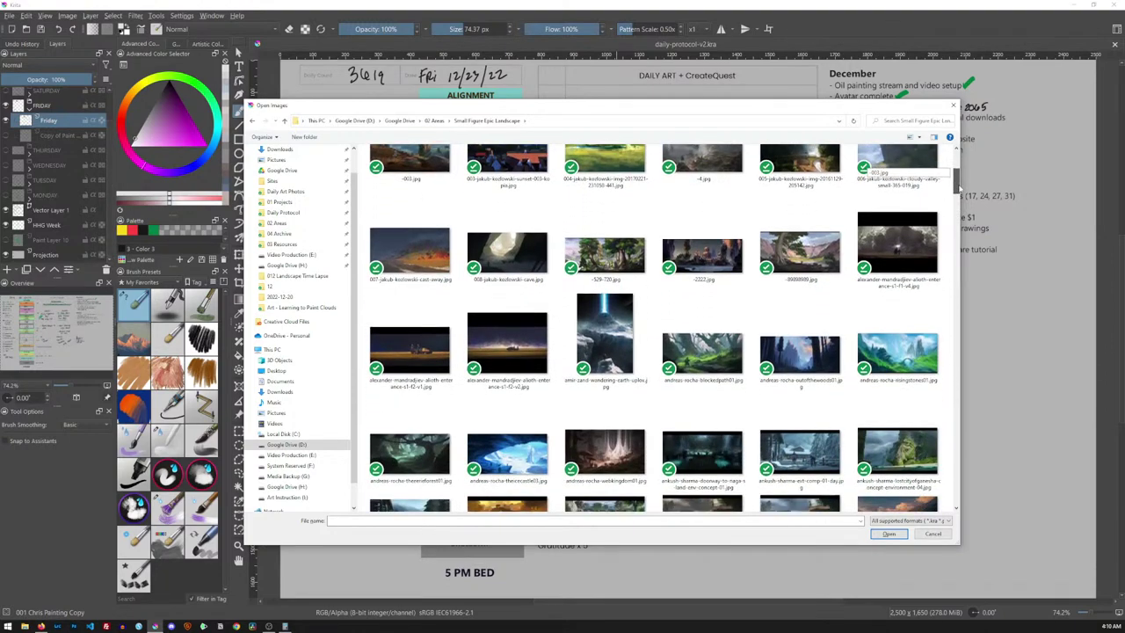
{"action": "left_click_drag", "start_coordinate": [960, 186], "coordinate": [958, 193]}
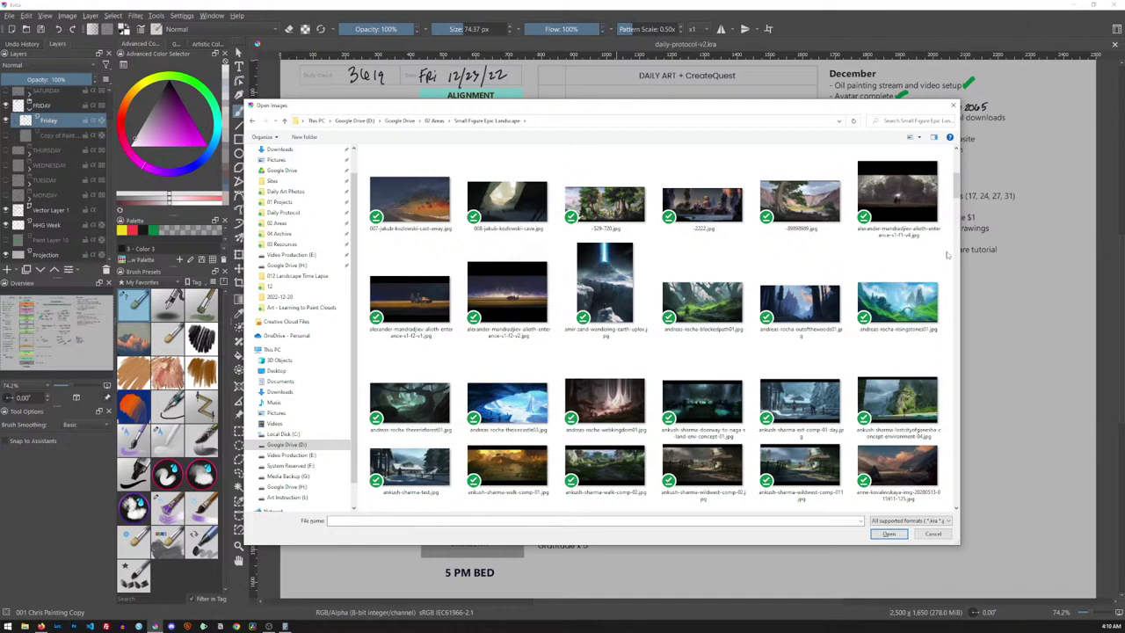
{"action": "scroll", "coordinate": [947, 255], "scroll_direction": "down", "scroll_amount": 3}
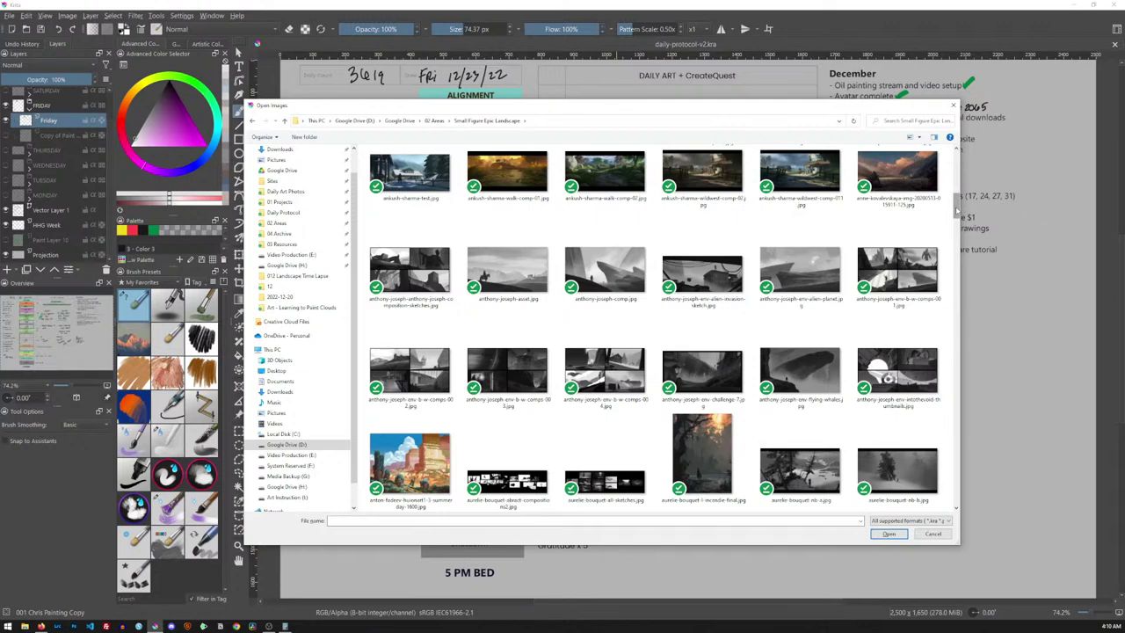
{"action": "left_click_drag", "start_coordinate": [956, 210], "coordinate": [961, 241]}
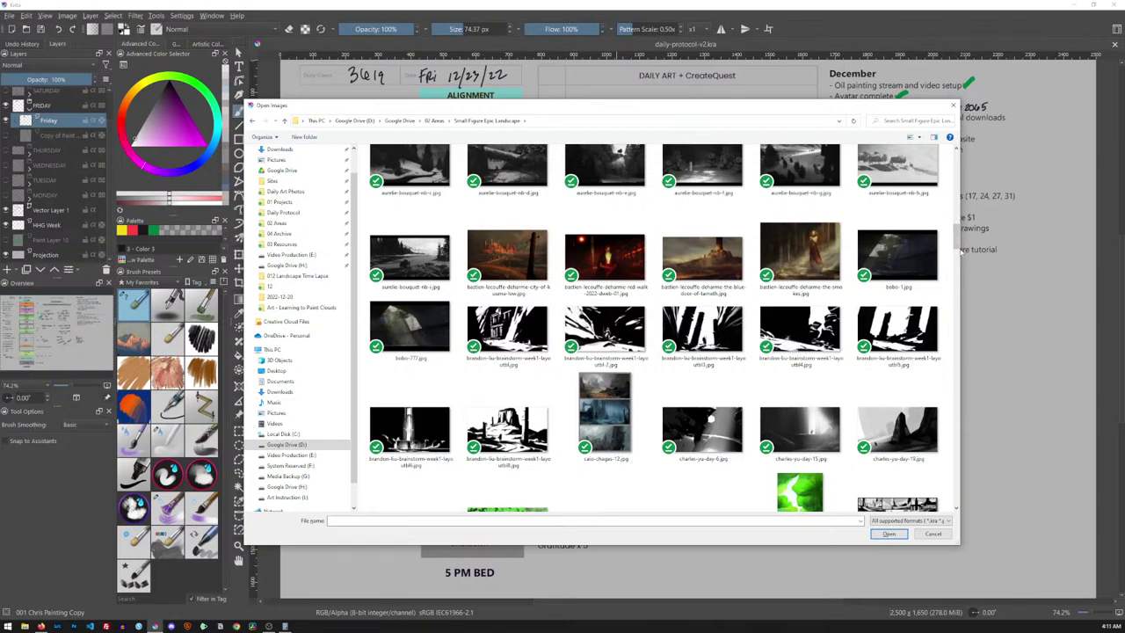
{"action": "left_click_drag", "start_coordinate": [956, 244], "coordinate": [957, 258]}
{"action": "left_click_drag", "start_coordinate": [960, 261], "coordinate": [960, 275]}
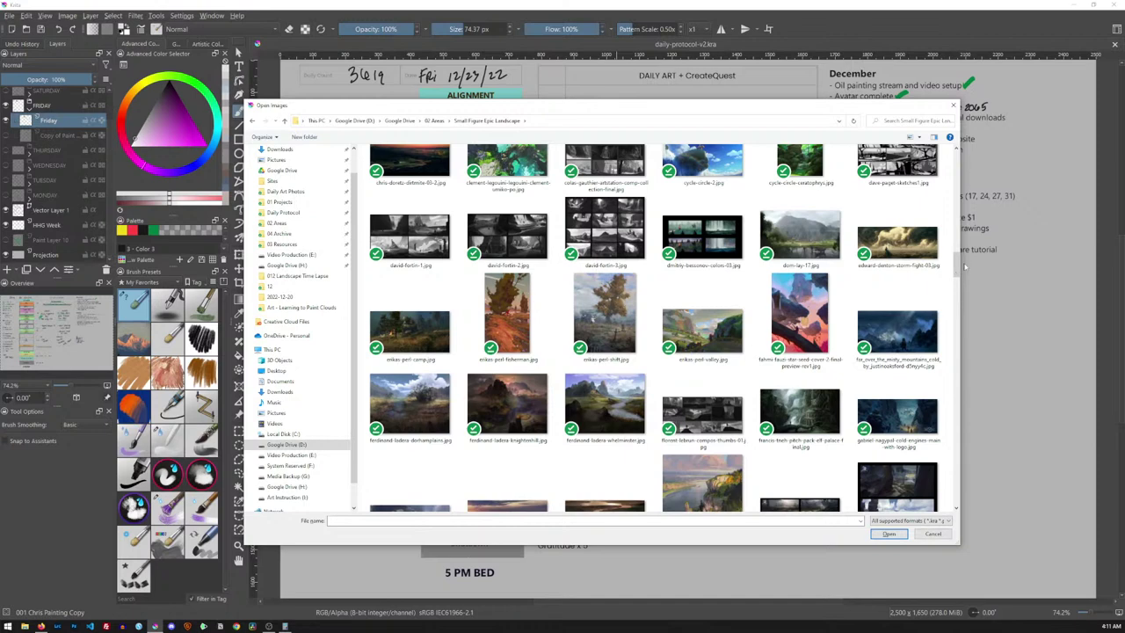
{"action": "left_click_drag", "start_coordinate": [958, 263], "coordinate": [964, 298]}
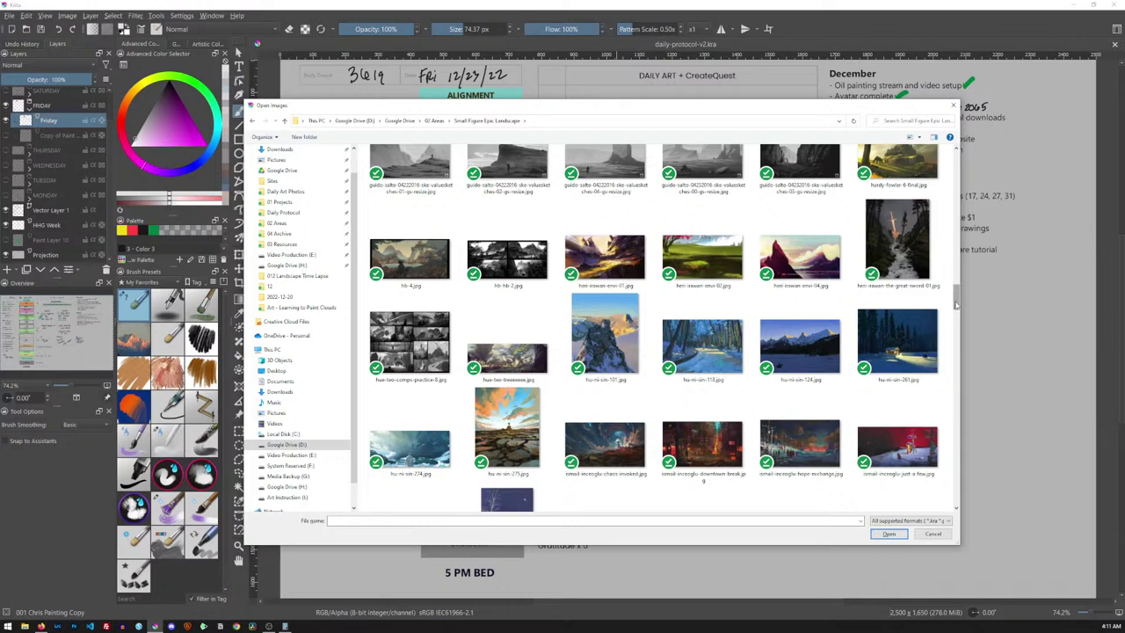
{"action": "left_click_drag", "start_coordinate": [956, 301], "coordinate": [957, 312]}
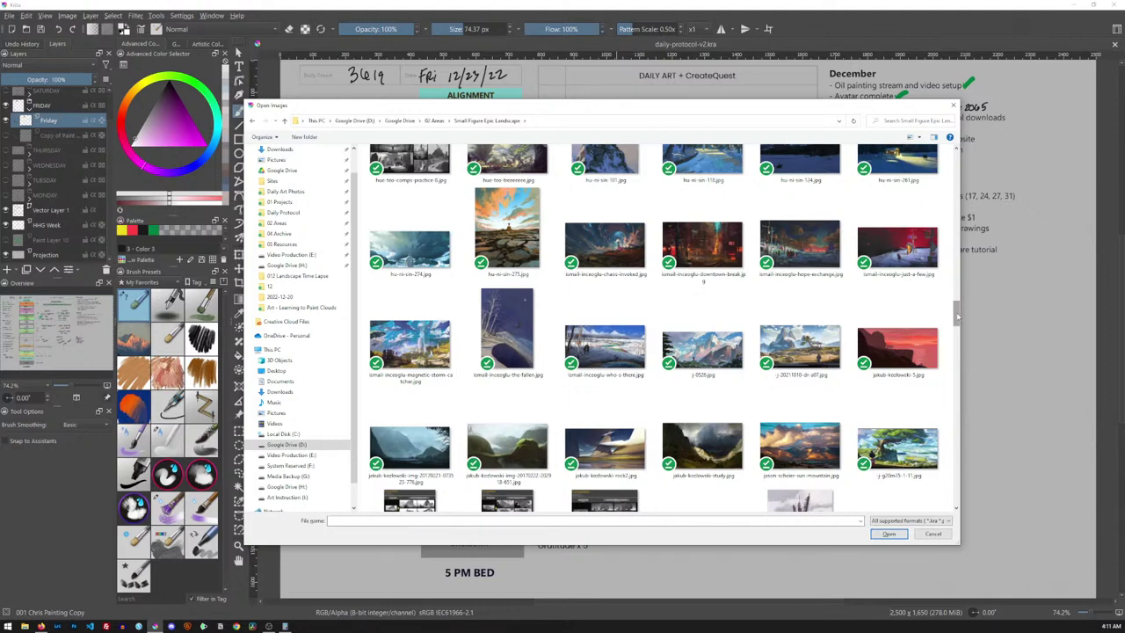
{"action": "left_click_drag", "start_coordinate": [956, 318], "coordinate": [957, 323]}
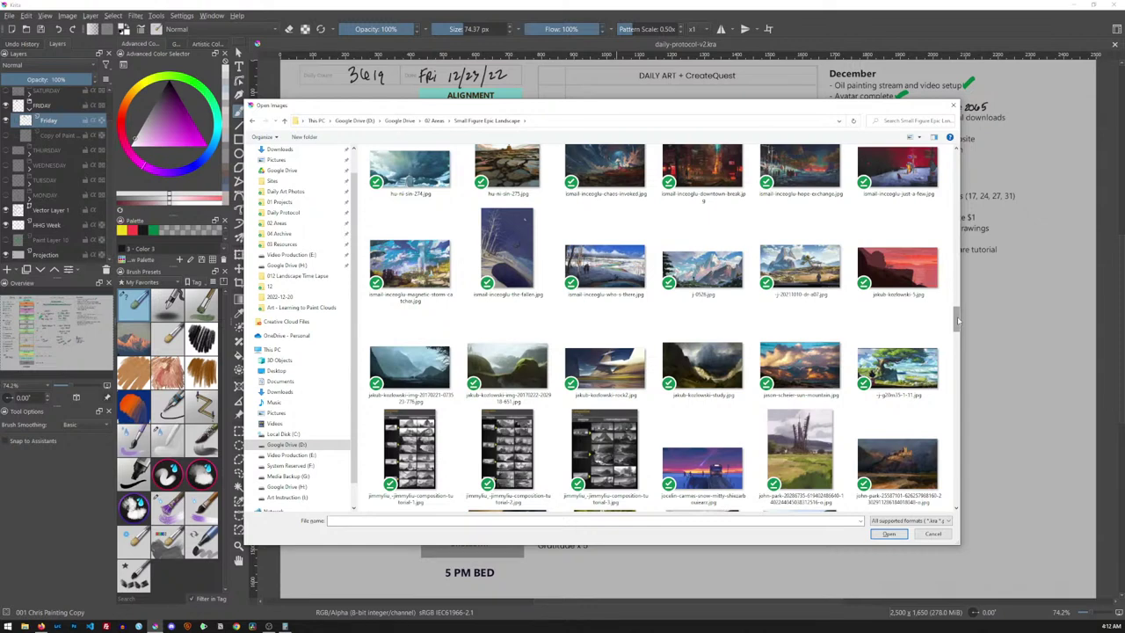
{"action": "scroll", "coordinate": [957, 324], "scroll_direction": "down", "scroll_amount": 1}
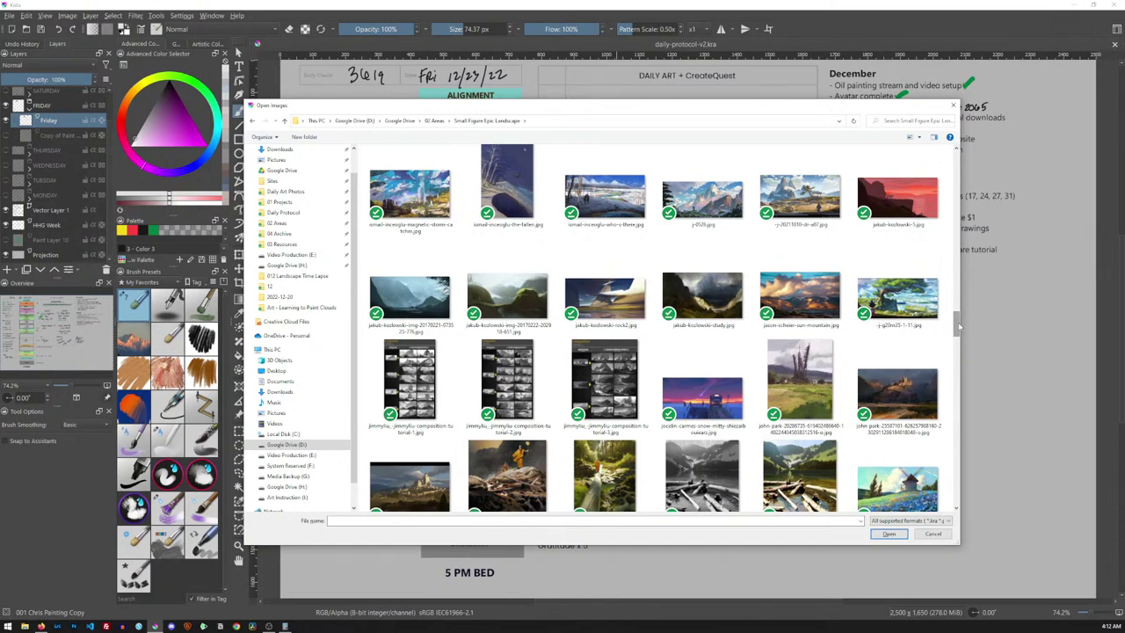
{"action": "left_click_drag", "start_coordinate": [957, 327], "coordinate": [959, 333]}
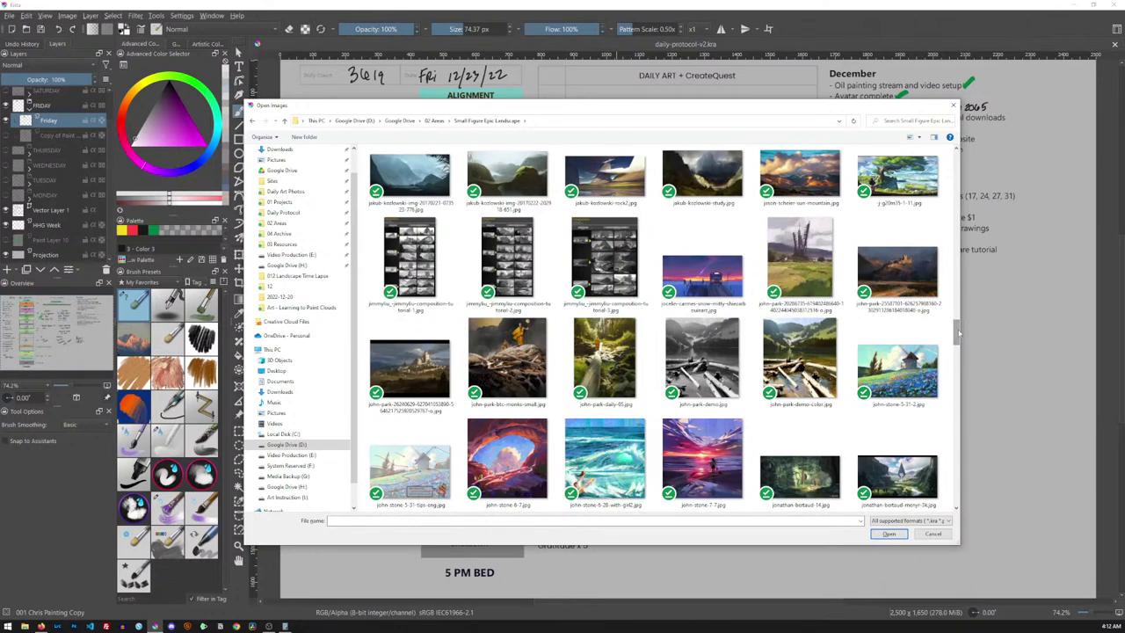
{"action": "left_click_drag", "start_coordinate": [960, 332], "coordinate": [960, 338]}
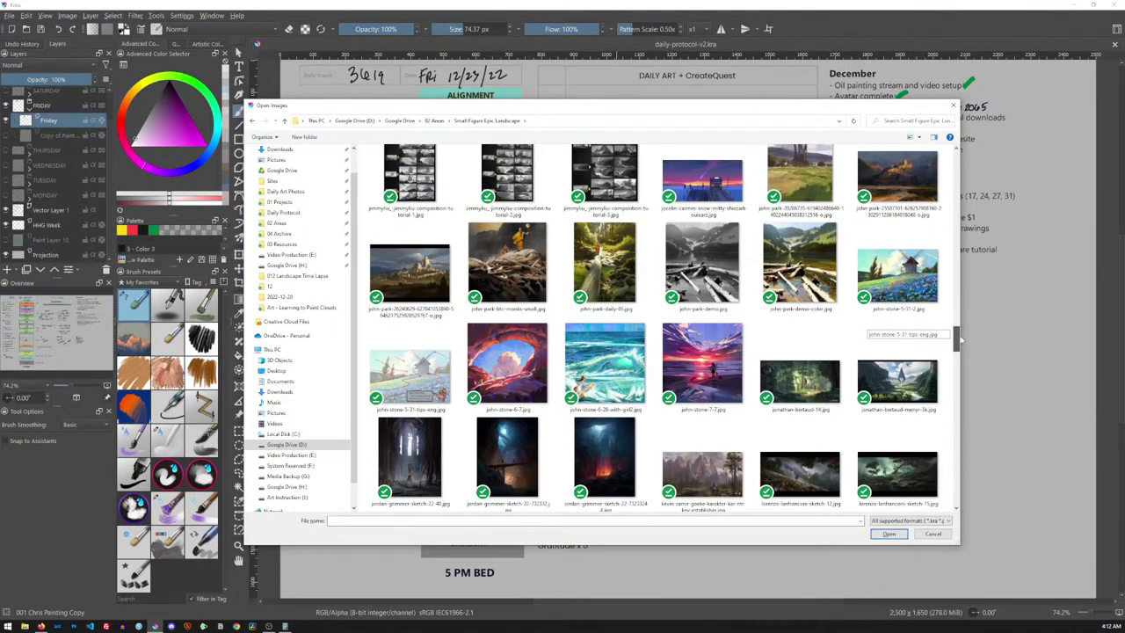
{"action": "left_click_drag", "start_coordinate": [958, 338], "coordinate": [959, 352]}
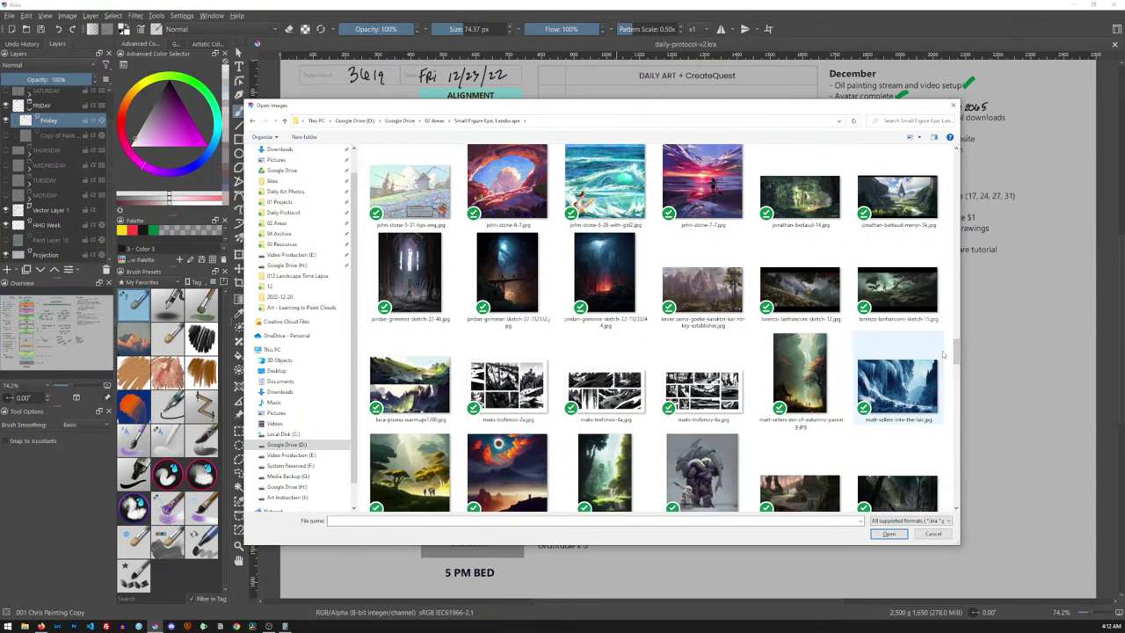
{"action": "left_click_drag", "start_coordinate": [959, 360], "coordinate": [958, 375]}
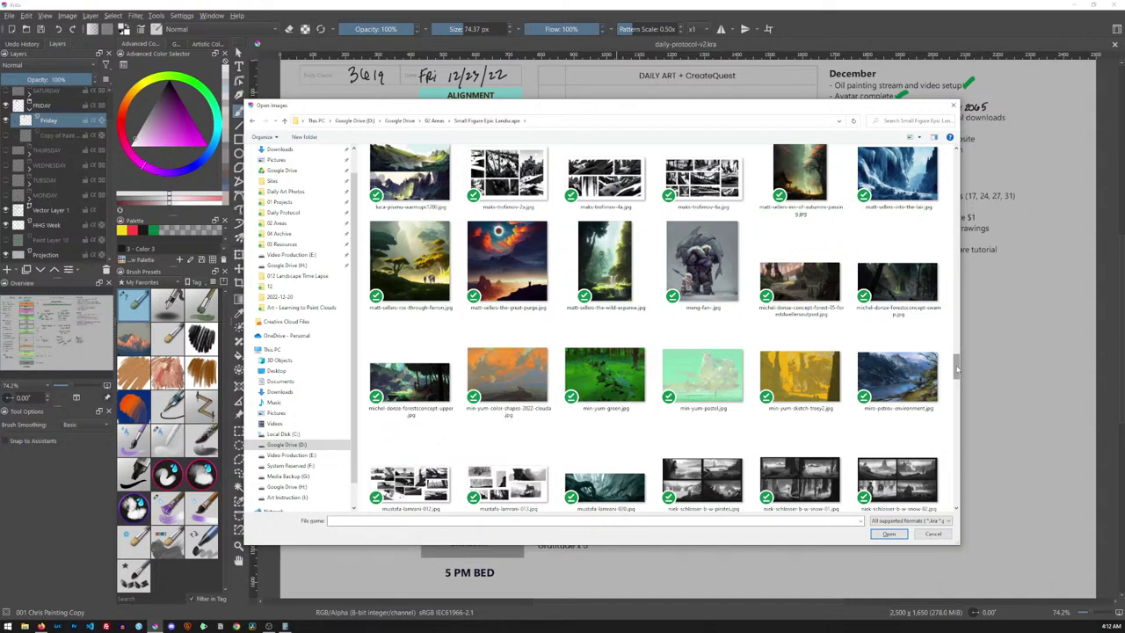
{"action": "left_click_drag", "start_coordinate": [956, 369], "coordinate": [955, 395]}
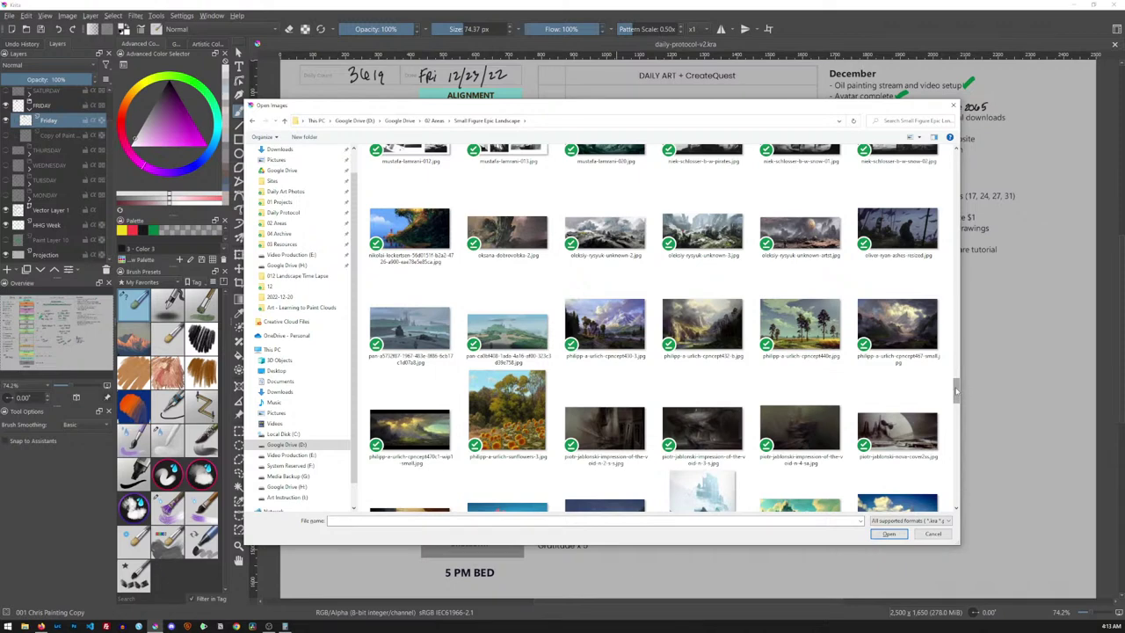
{"action": "left_click_drag", "start_coordinate": [957, 391], "coordinate": [957, 401]}
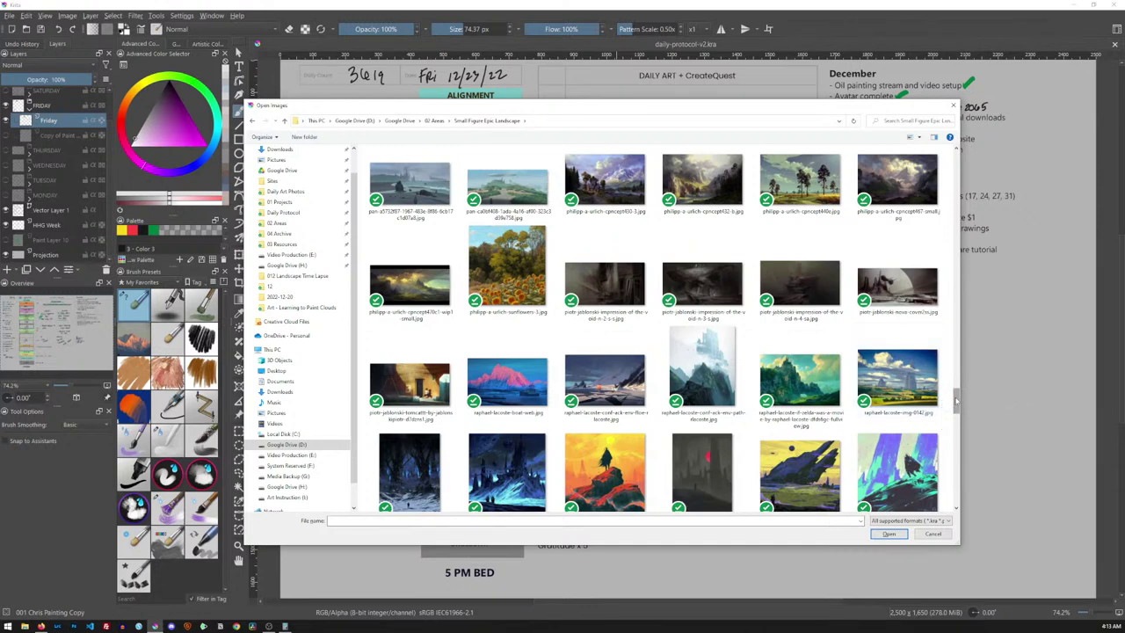
{"action": "scroll", "coordinate": [956, 400], "scroll_direction": "down", "scroll_amount": 3}
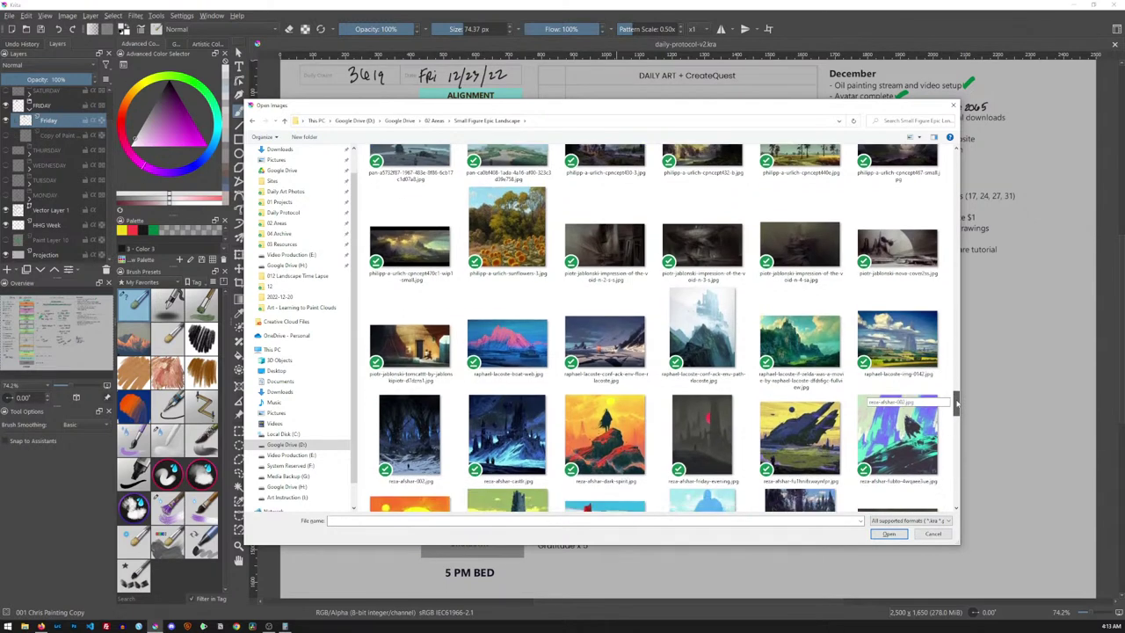
{"action": "scroll", "coordinate": [956, 407], "scroll_direction": "down", "scroll_amount": 3}
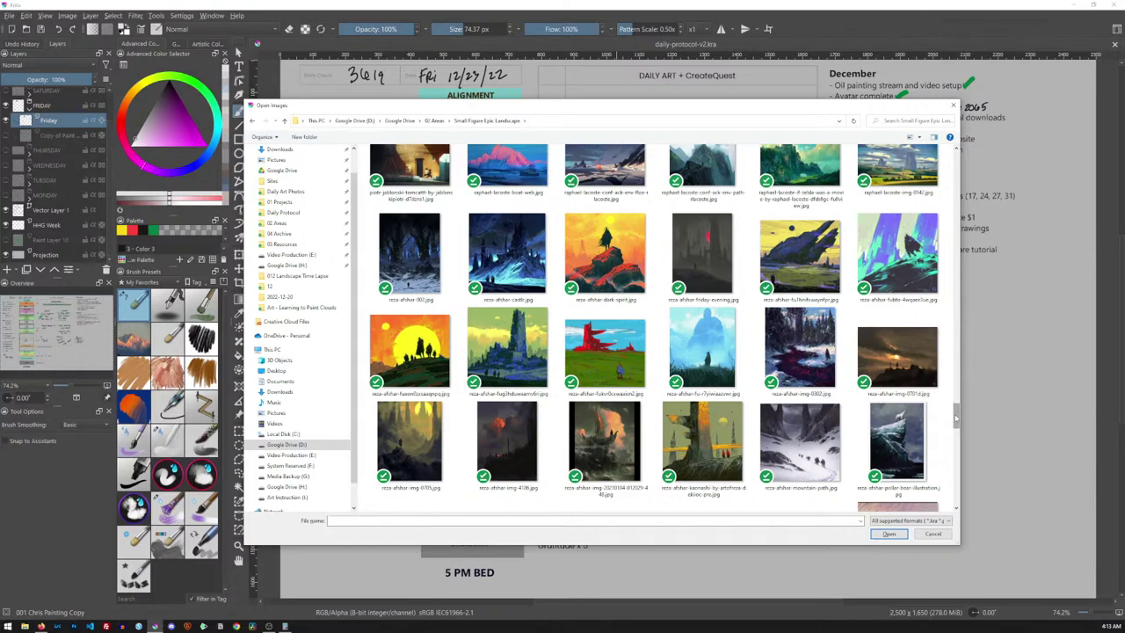
{"action": "left_click_drag", "start_coordinate": [956, 415], "coordinate": [955, 428]}
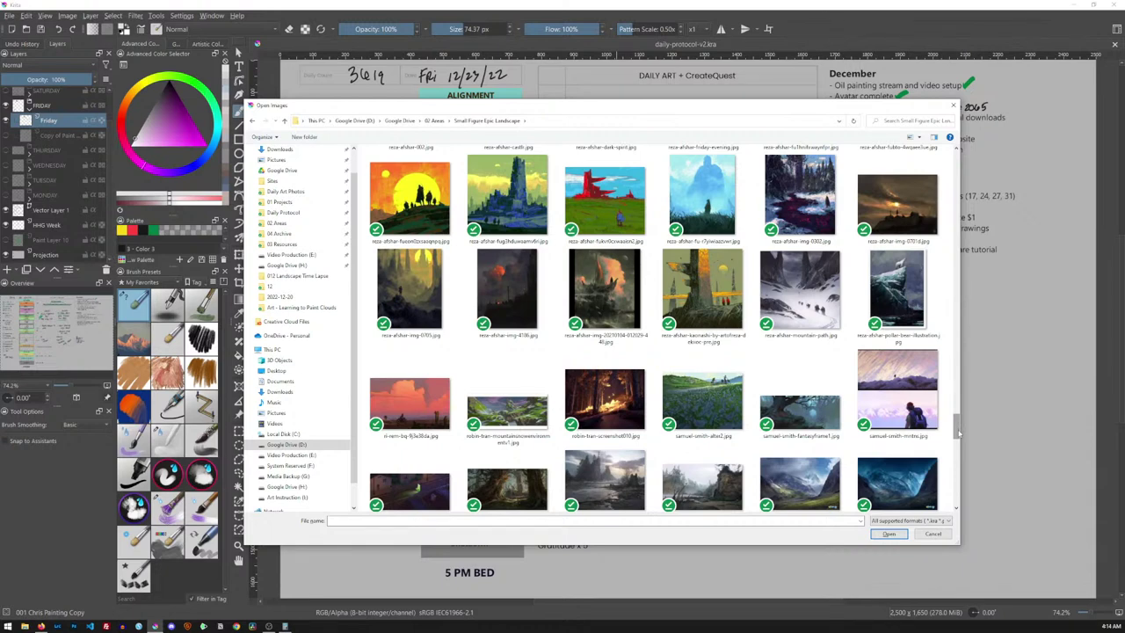
{"action": "left_click_drag", "start_coordinate": [959, 431], "coordinate": [957, 445]}
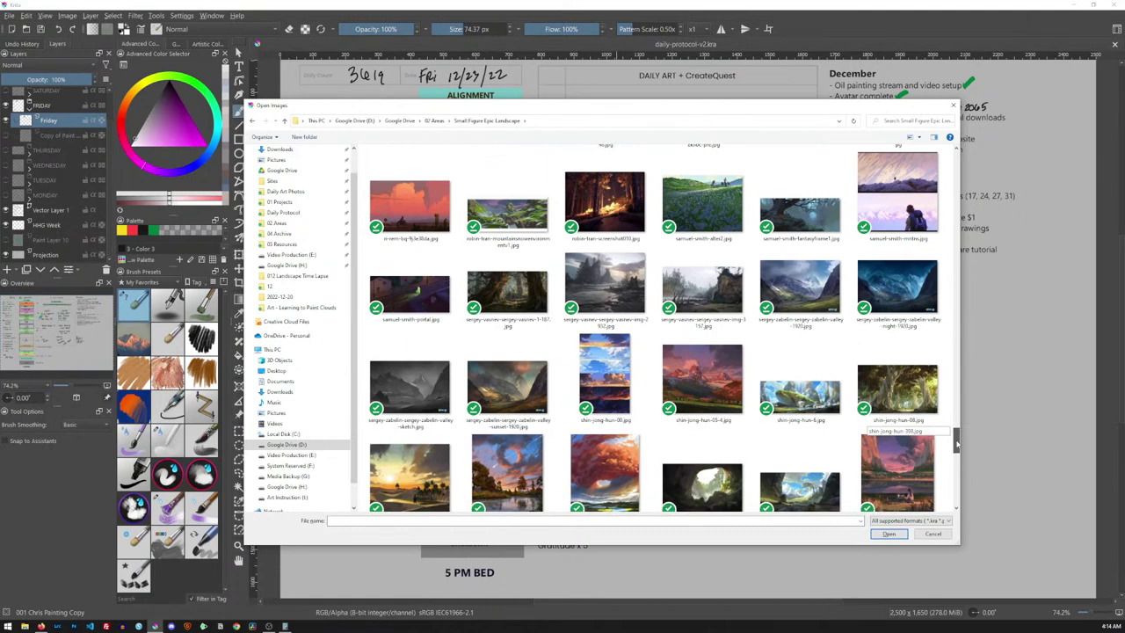
{"action": "left_click_drag", "start_coordinate": [957, 443], "coordinate": [957, 448]}
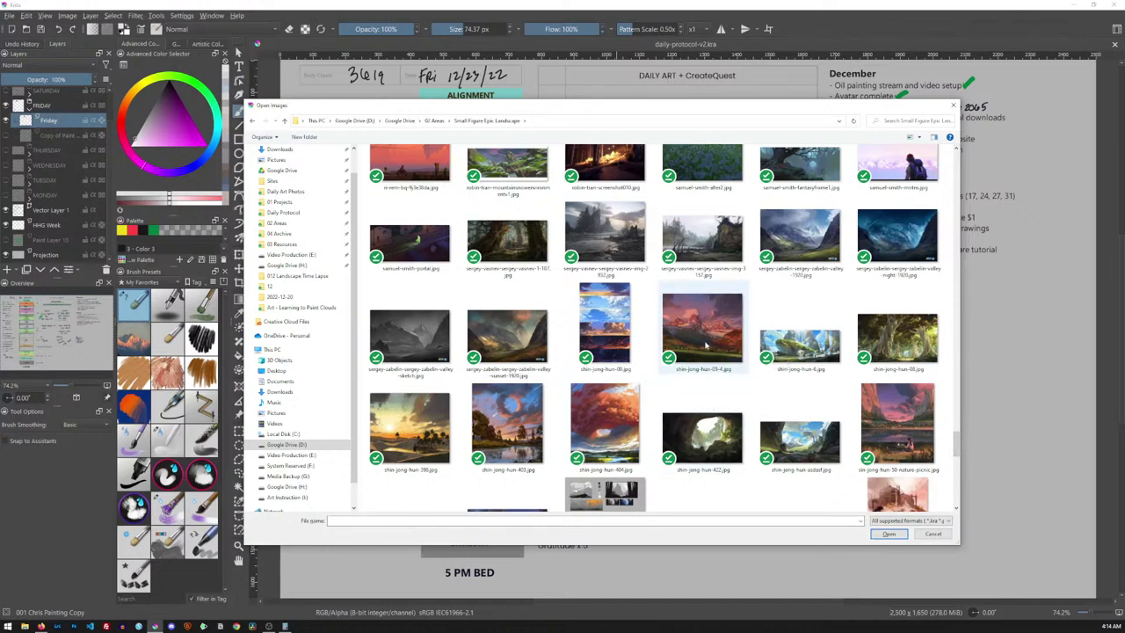
- Open the pink-lit sunset mountain painting shin-jong-hun-05-4.jpg as a new document
{"action": "left_click", "coordinate": [798, 444]}
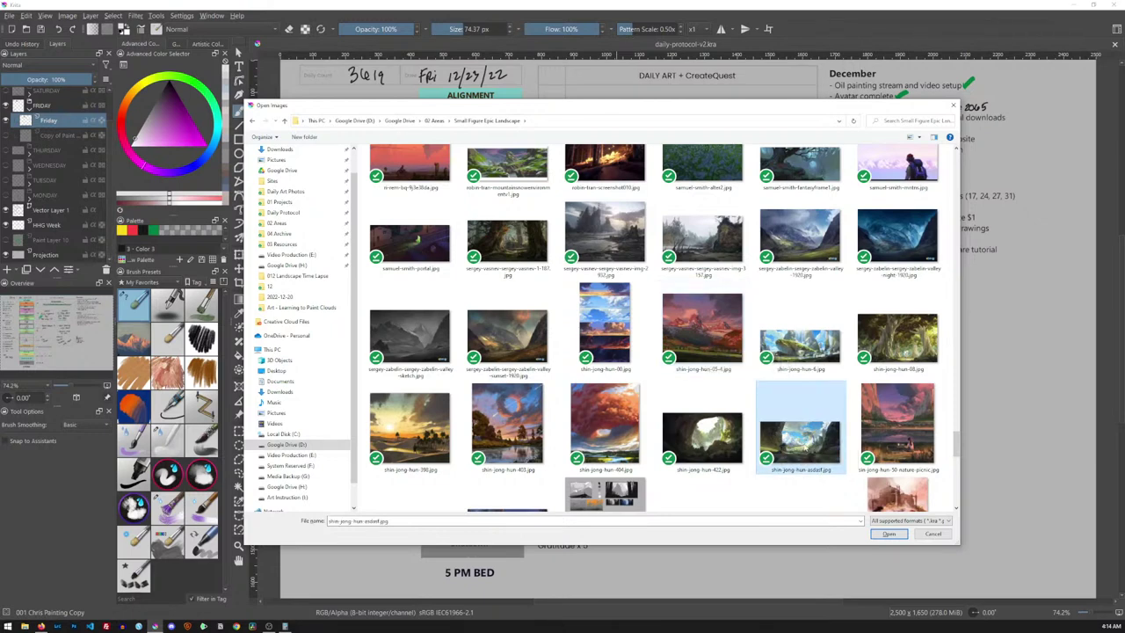
{"action": "left_click", "coordinate": [704, 345]}
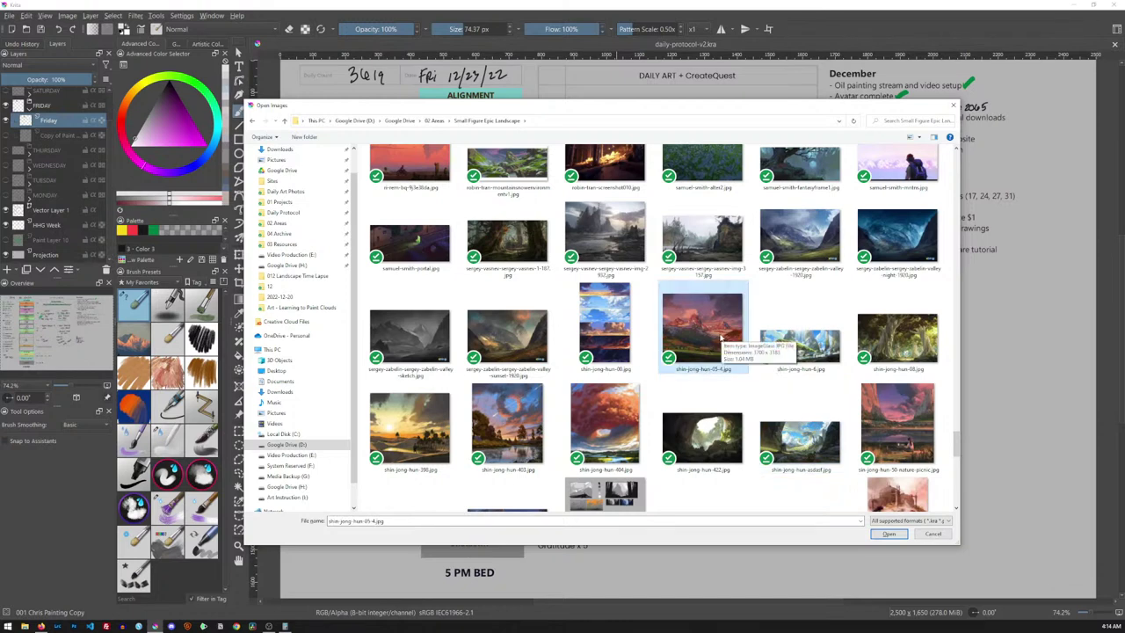
{"action": "left_click", "coordinate": [888, 534]}
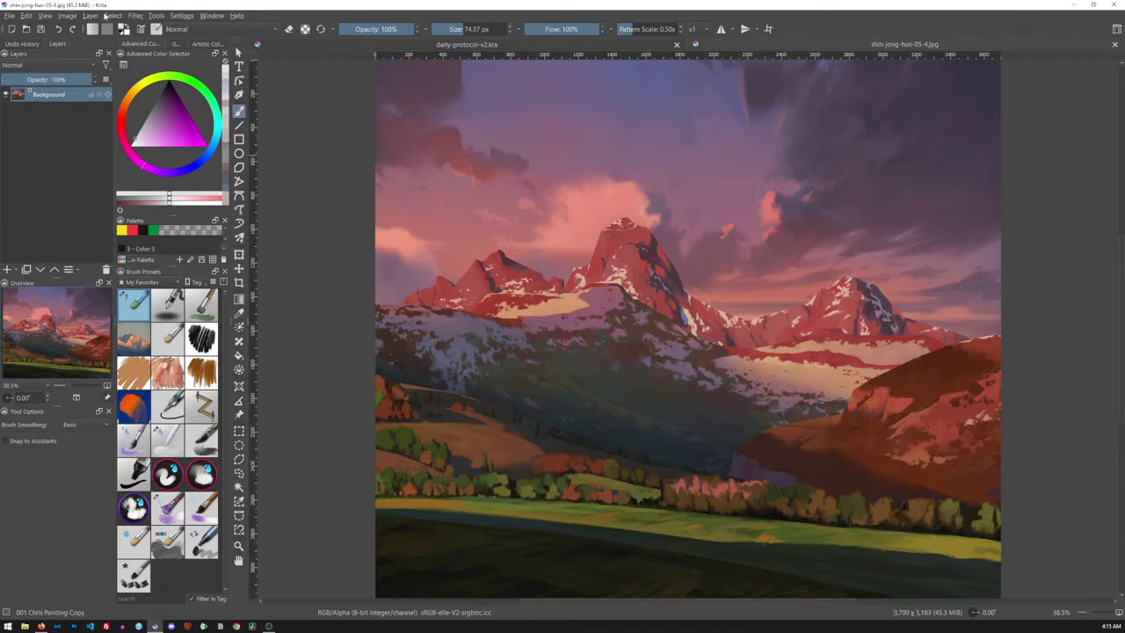
- Confirm in Scale Image To New Size that the image is 3700 × 3183 px, cancelling without rescaling
{"action": "left_click", "coordinate": [67, 16]}
{"action": "left_click", "coordinate": [89, 153]}
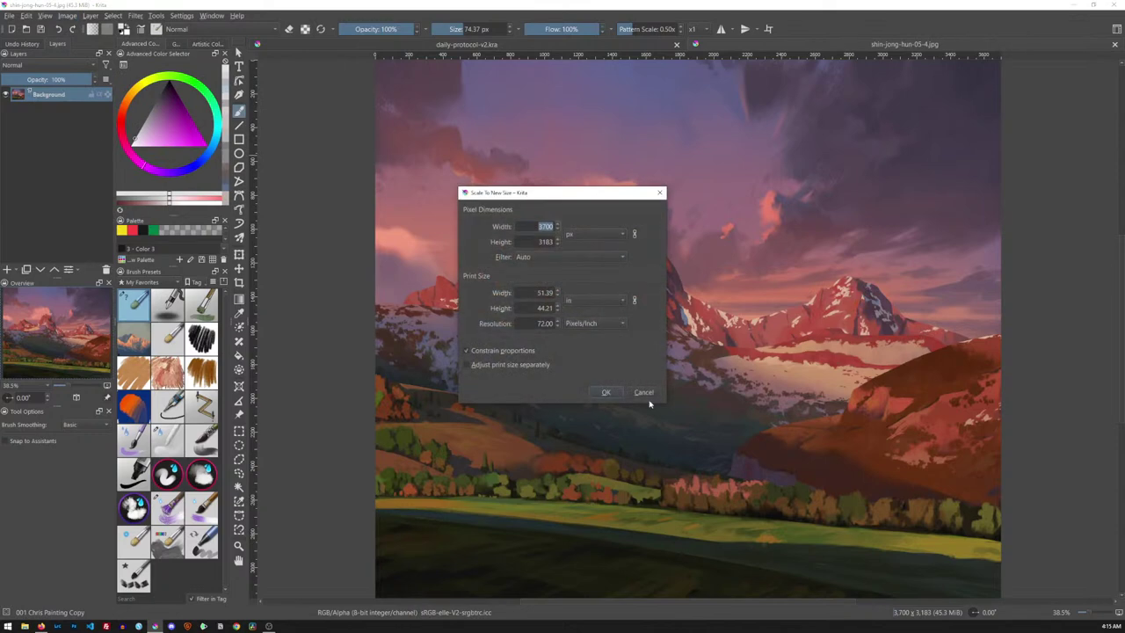
{"action": "left_click", "coordinate": [644, 393]}
{"action": "left_click", "coordinate": [67, 16]}
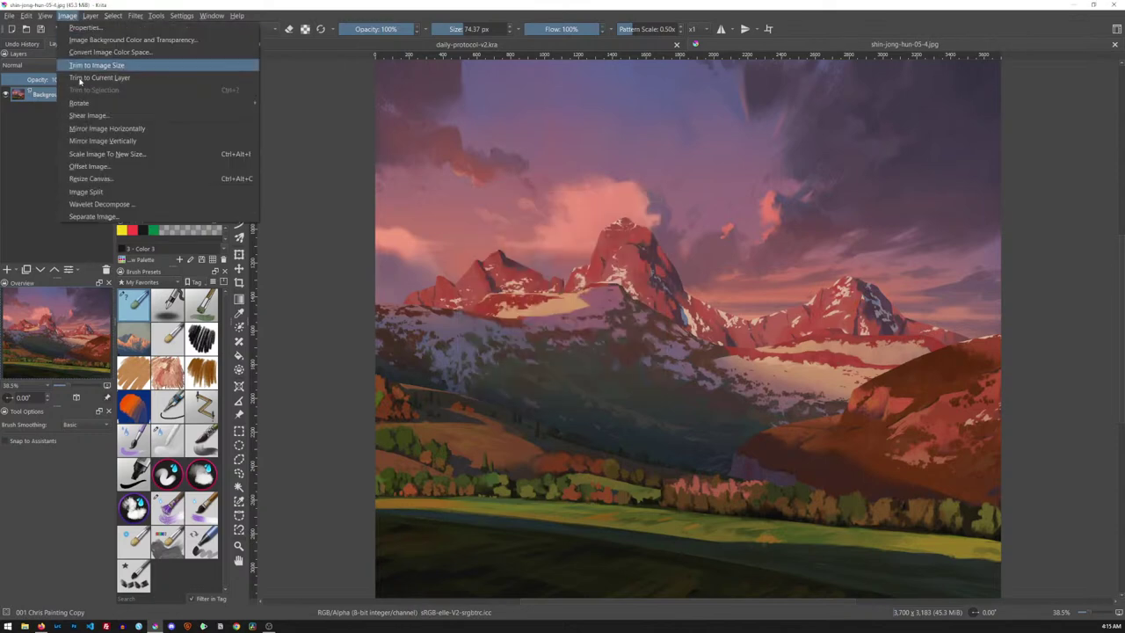
- Resize the canvas to 7400 px wide with a middle-left anchor, adding transparent space on the right
{"action": "left_click", "coordinate": [90, 178]}
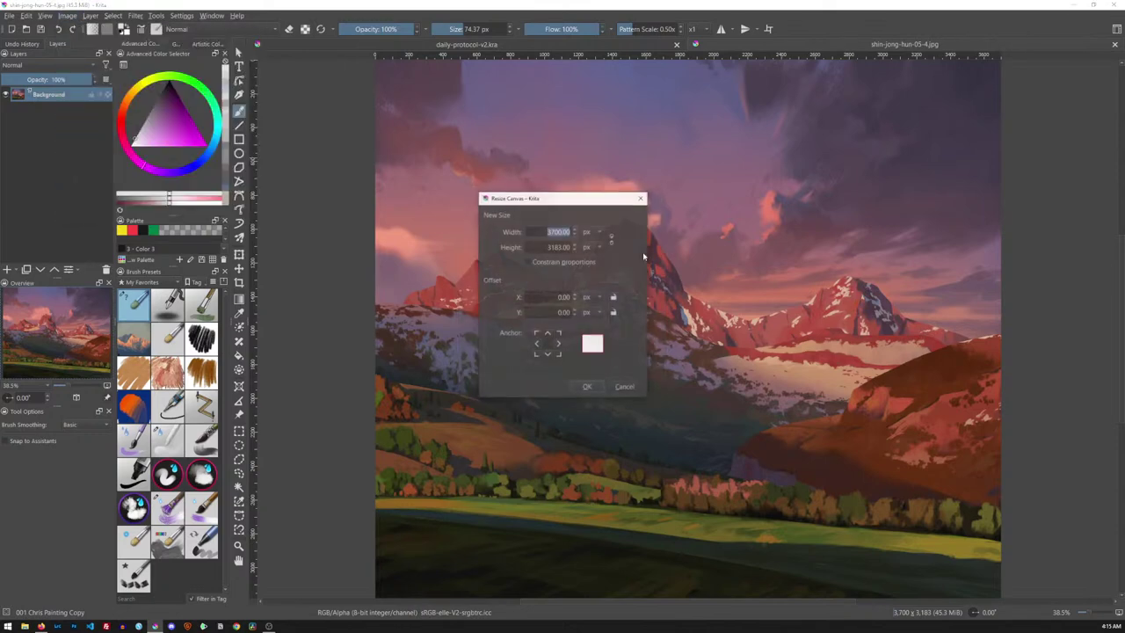
{"action": "left_click", "coordinate": [538, 345]}
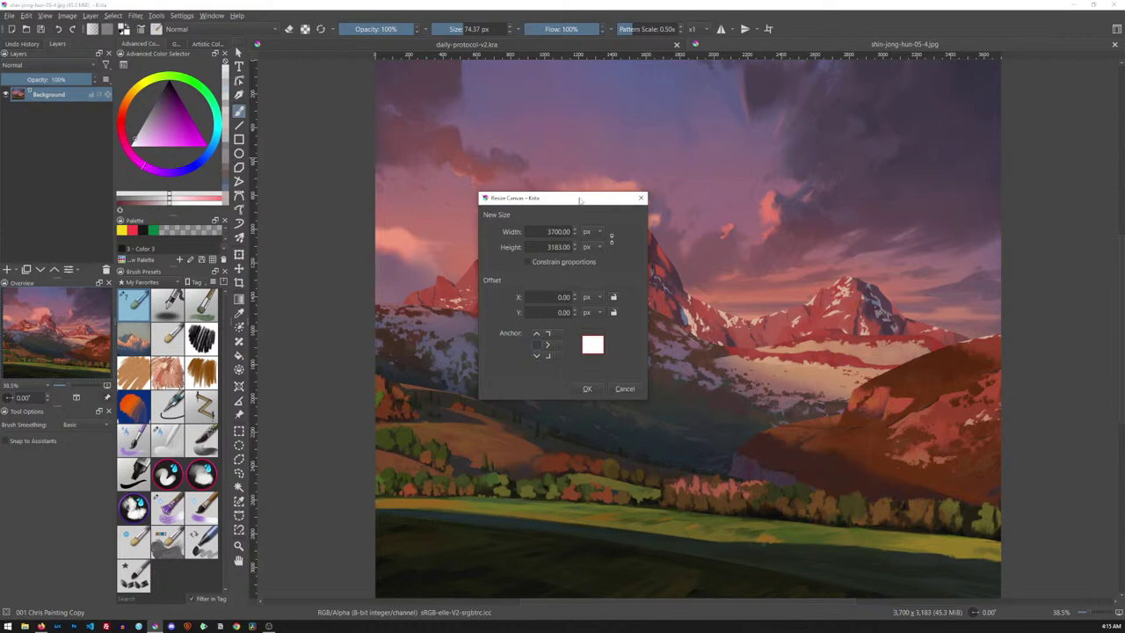
{"action": "left_click_drag", "start_coordinate": [585, 203], "coordinate": [407, 201]}
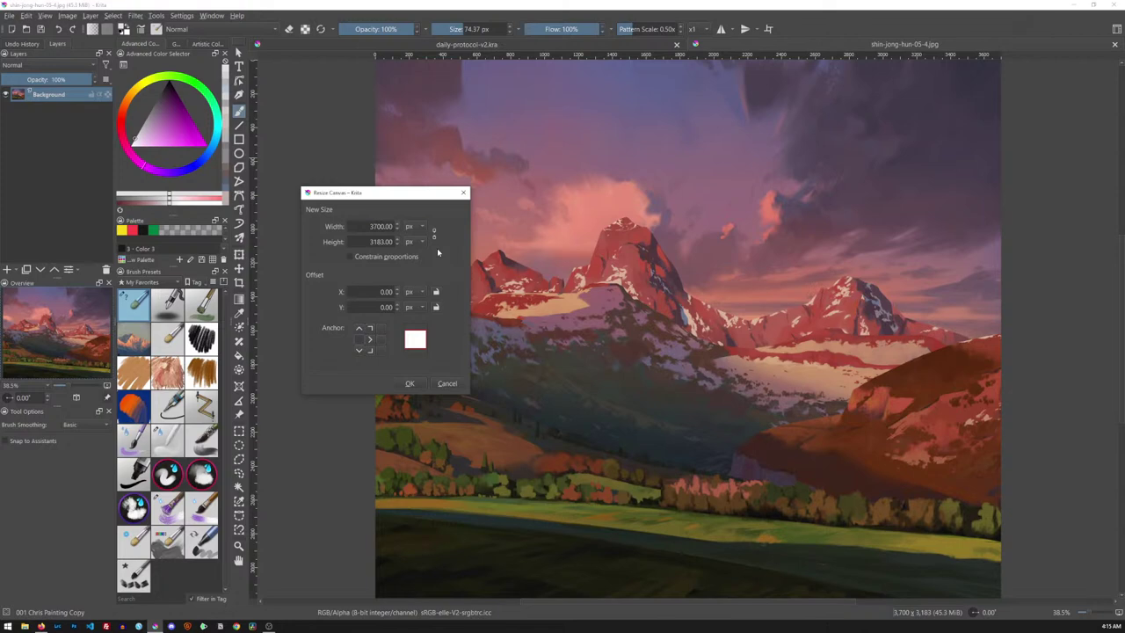
{"action": "key", "text": "alt+Tab"}
{"action": "left_click_drag", "start_coordinate": [370, 226], "coordinate": [395, 226]}
{"action": "type", "text": "74"}
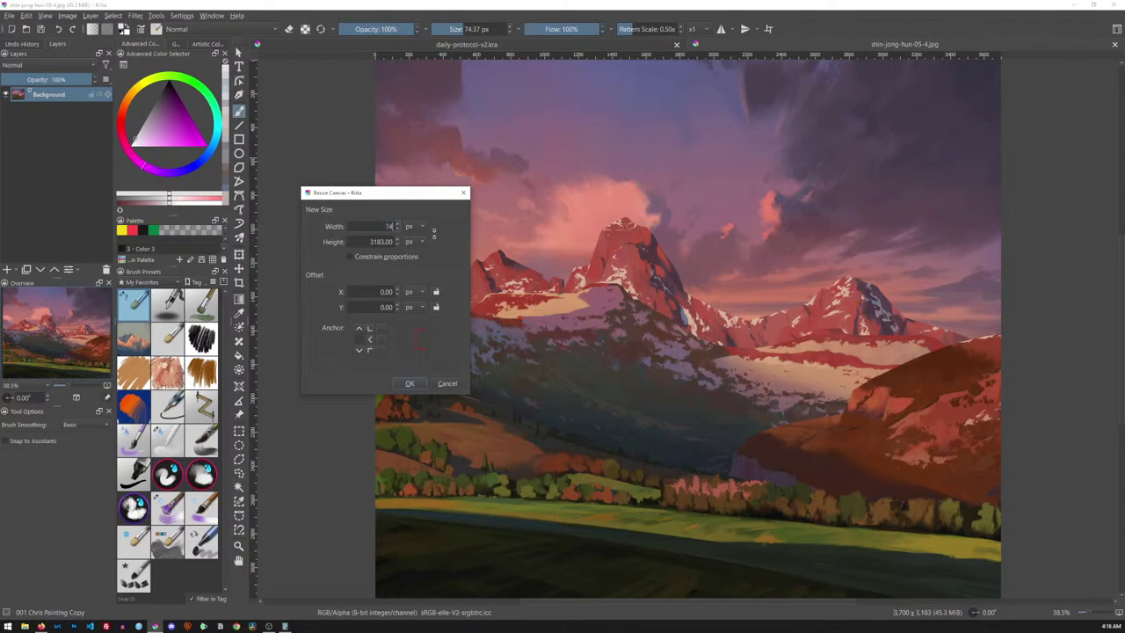
{"action": "type", "text": "00"}
{"action": "left_click", "coordinate": [410, 383]}
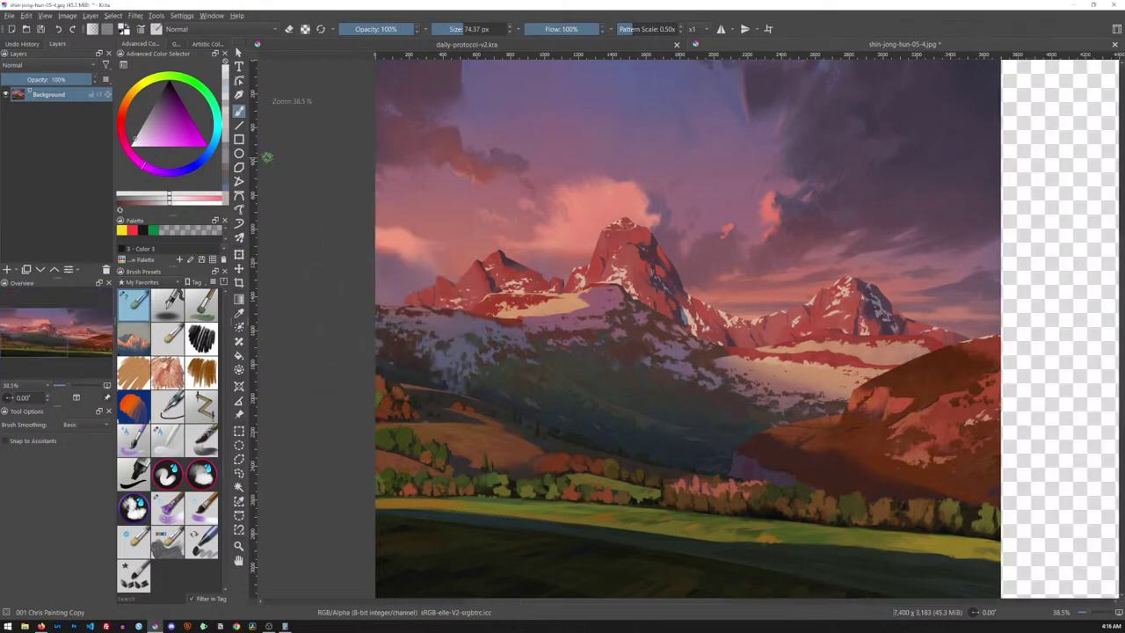
- Fit the widened canvas in view and add an empty Paint Layer 1
{"action": "key", "text": "2"}
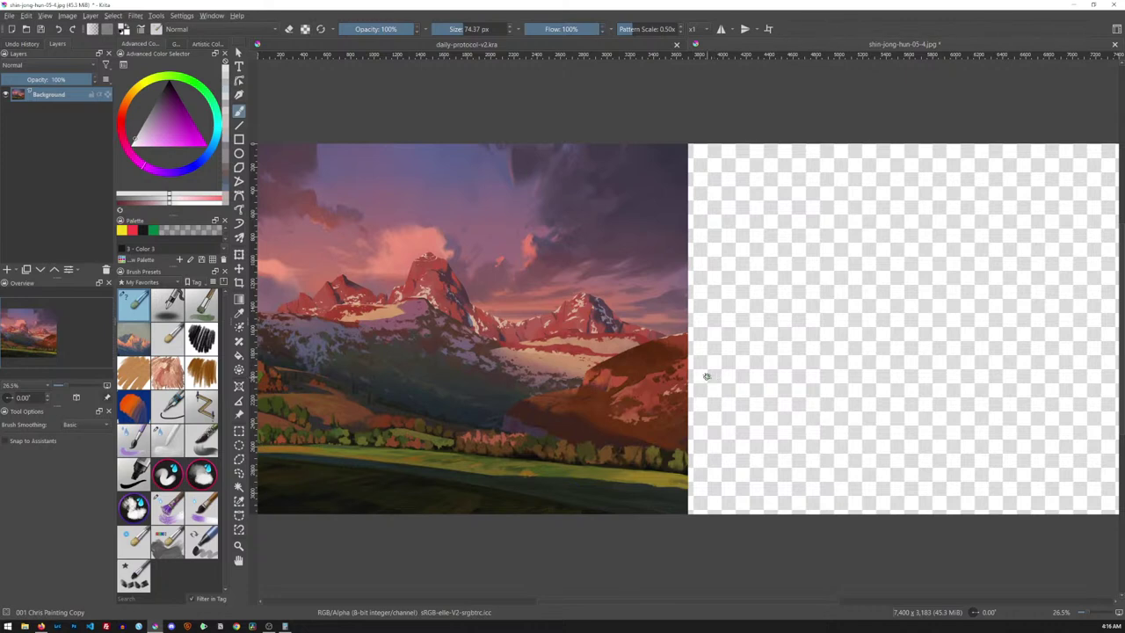
{"action": "key", "text": "Insert"}
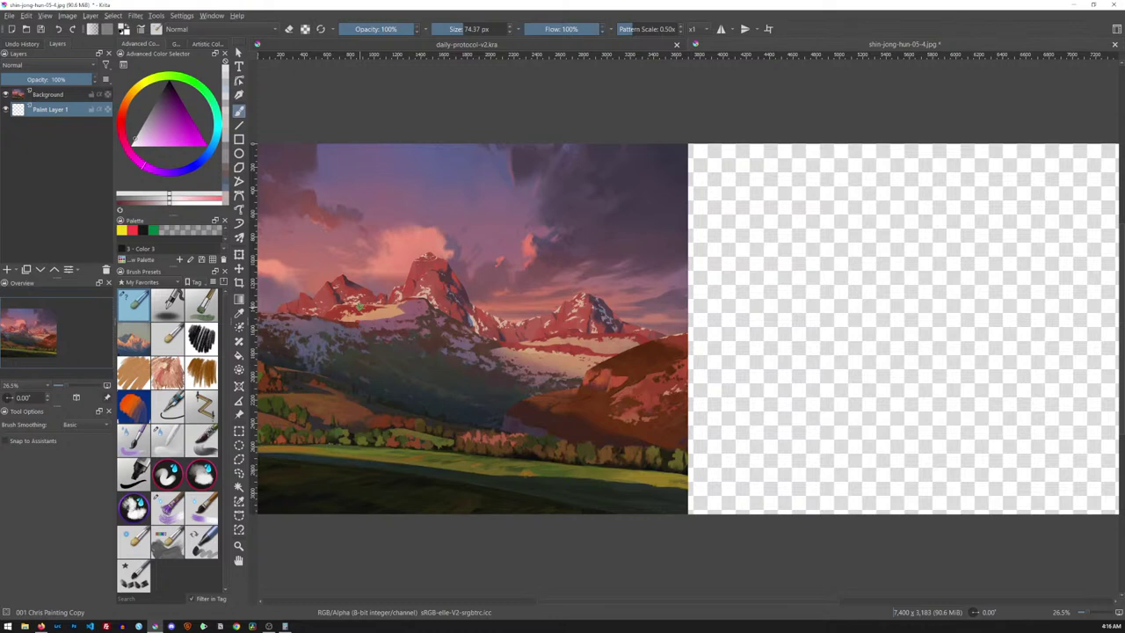
- Duplicate the Background layer, trial a 126 px Gaussian blur on the copy, then undo it
{"action": "left_click", "coordinate": [36, 97]}
{"action": "key", "text": "ctrl+j"}
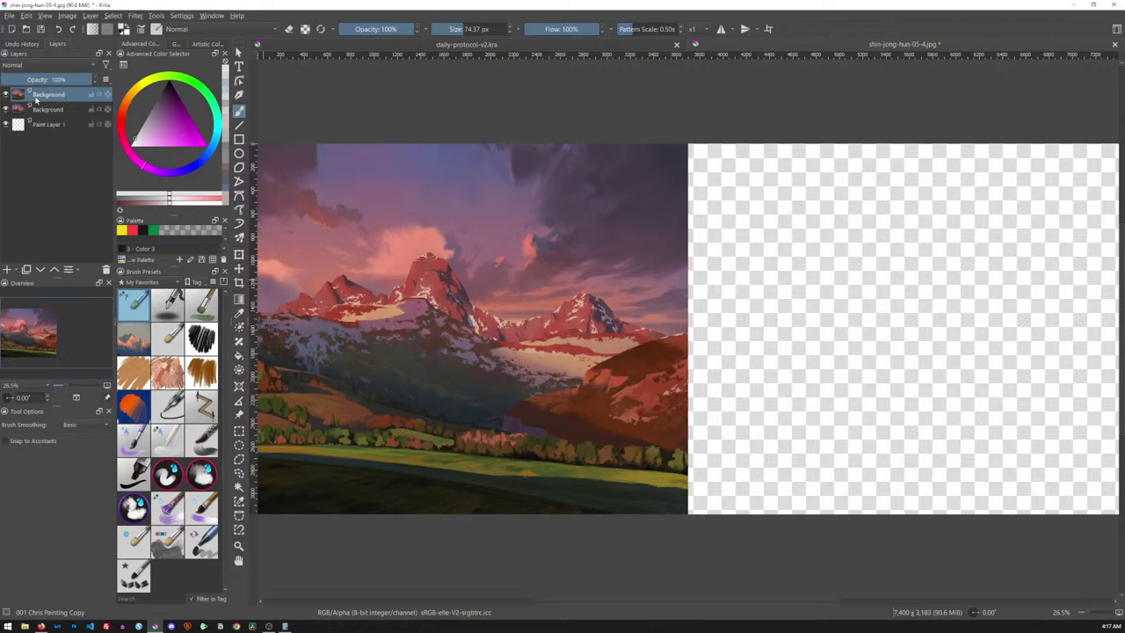
{"action": "left_click", "coordinate": [156, 16]}
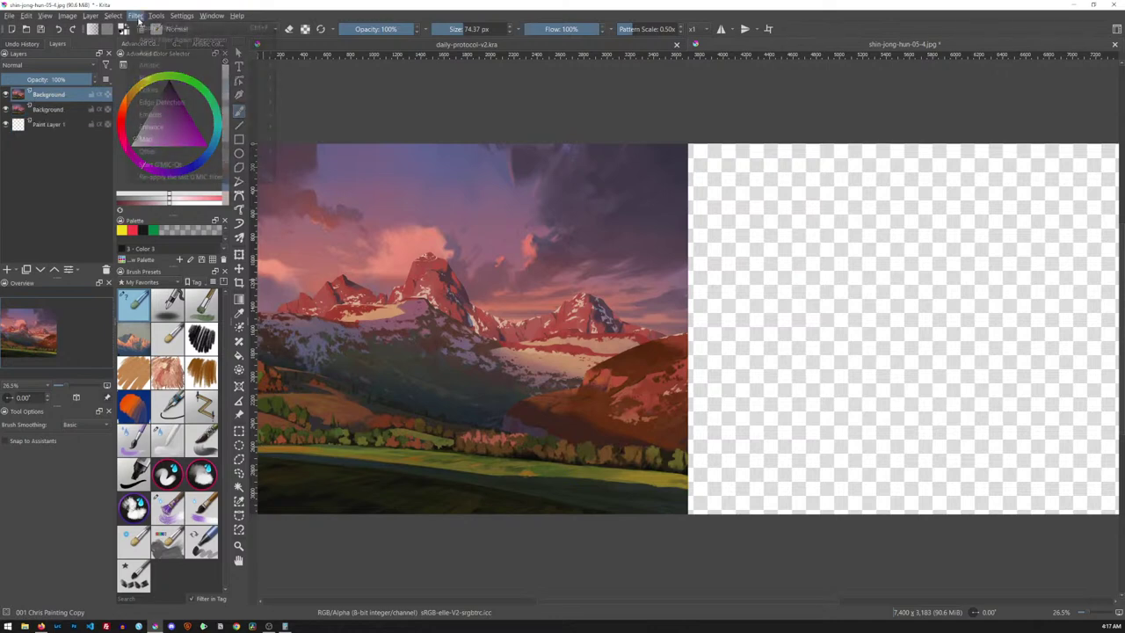
{"action": "mouse_move", "coordinate": [136, 16]}
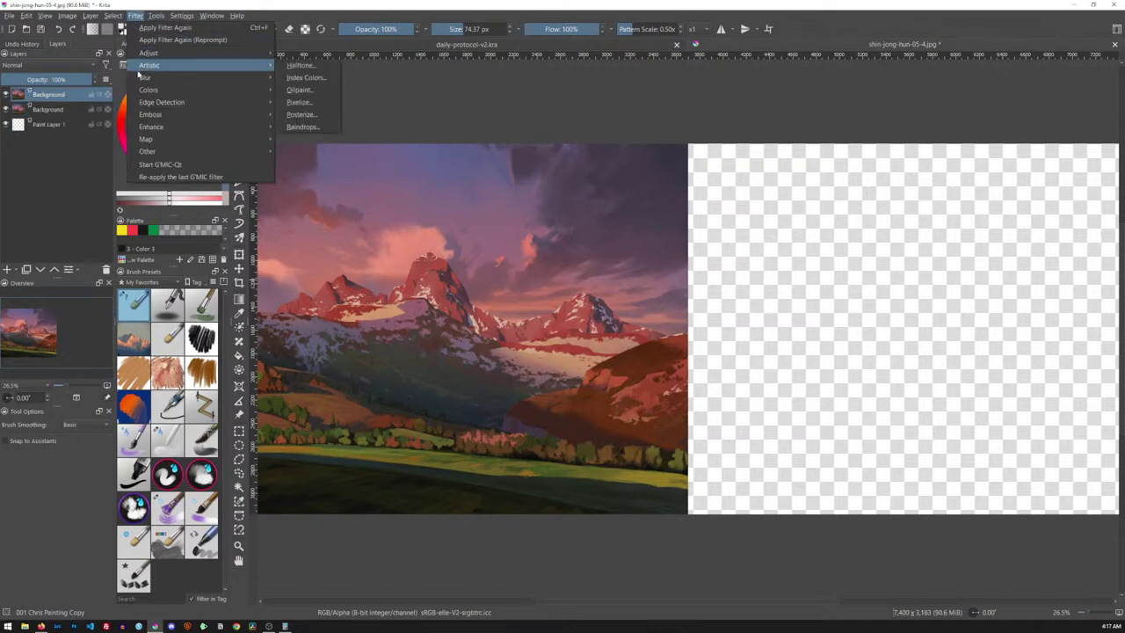
{"action": "mouse_move", "coordinate": [141, 78]}
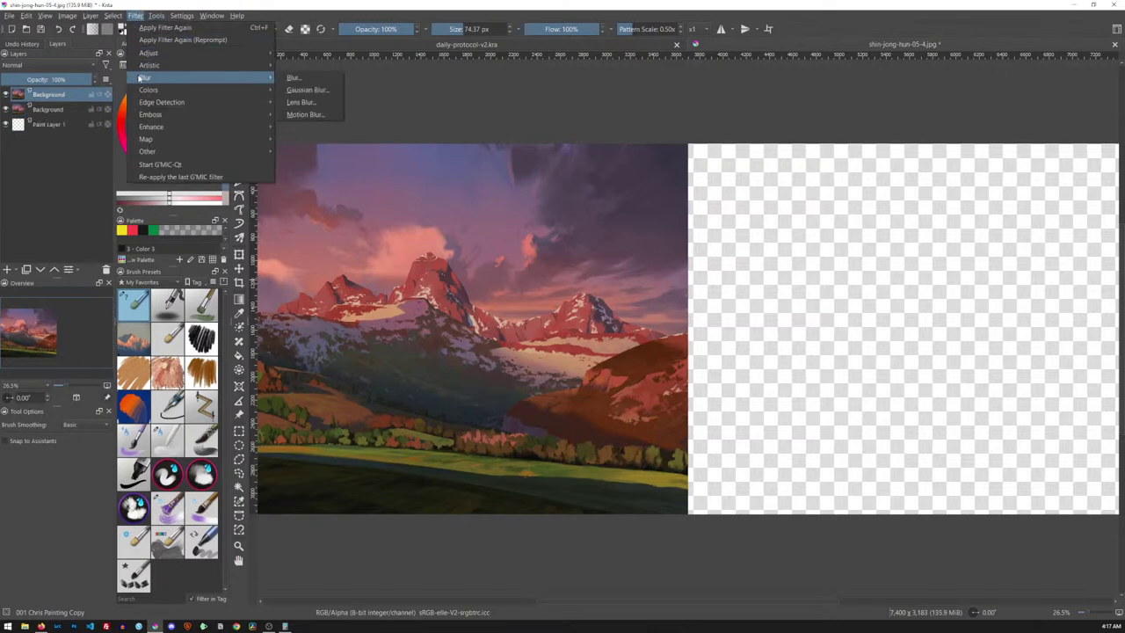
{"action": "left_click", "coordinate": [303, 91]}
{"action": "left_click", "coordinate": [816, 348]}
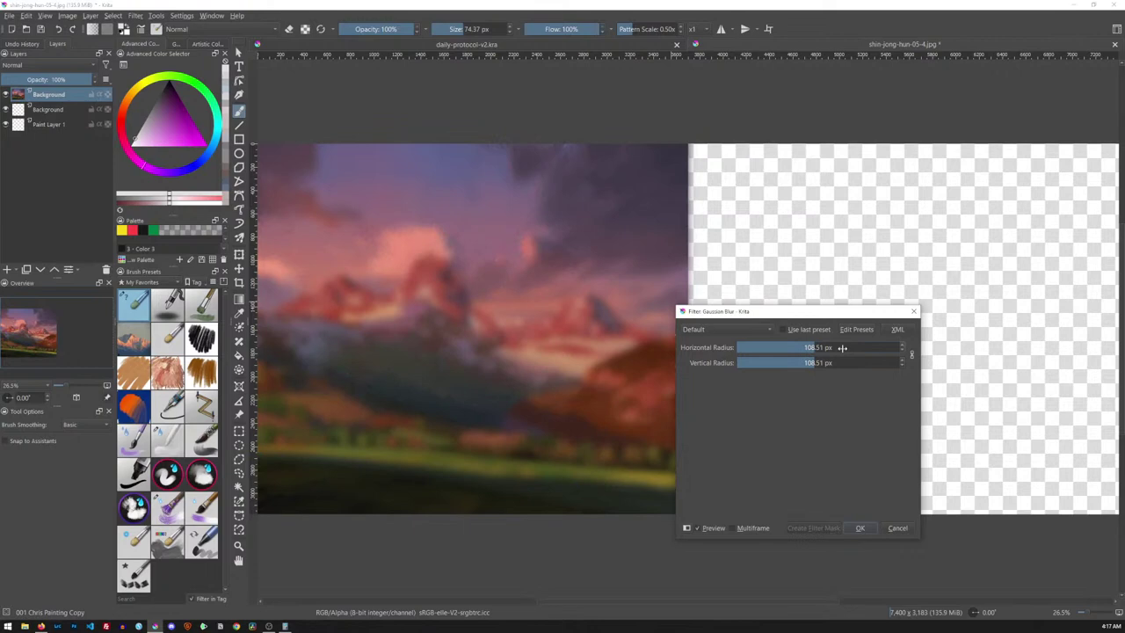
{"action": "left_click", "coordinate": [792, 348]}
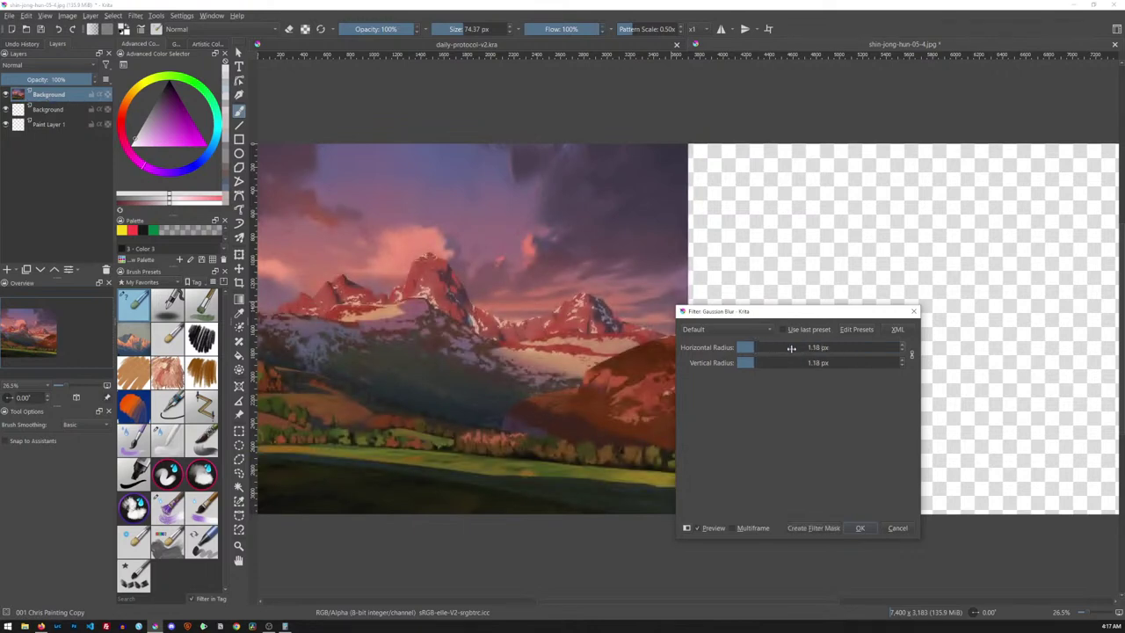
{"action": "left_click", "coordinate": [831, 348]}
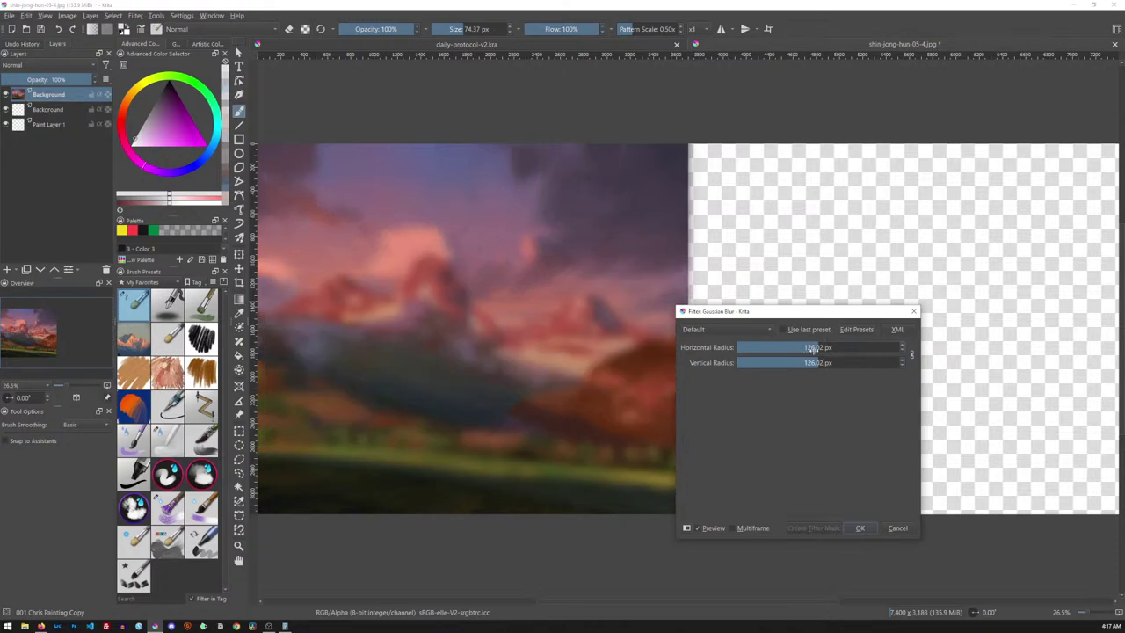
{"action": "left_click", "coordinate": [858, 527]}
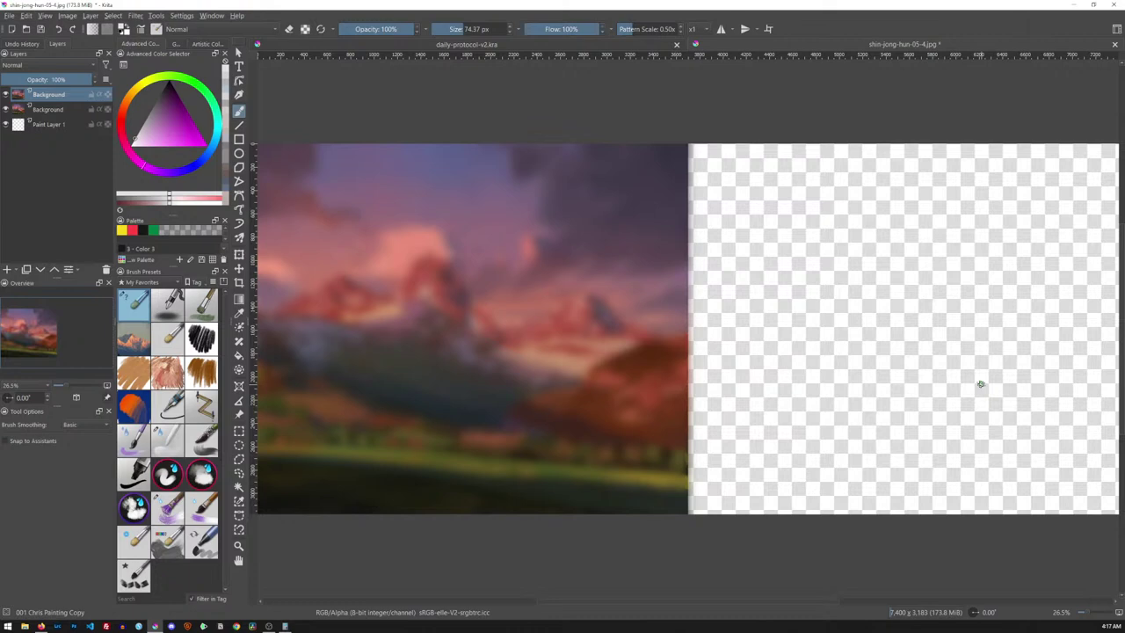
{"action": "key", "text": "ctrl+z"}
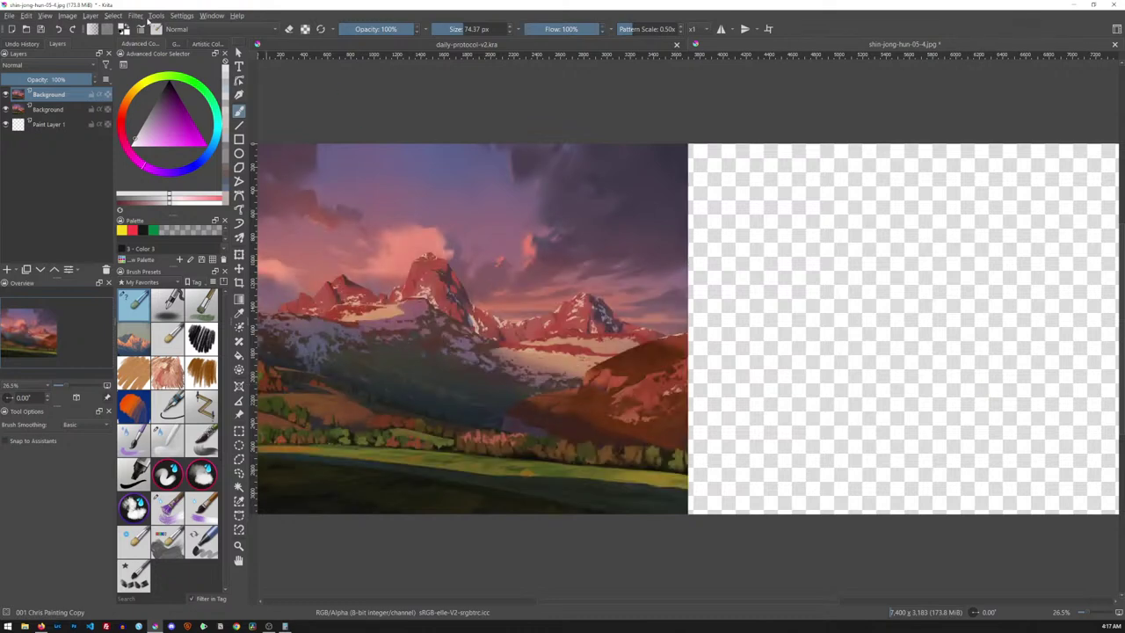
- Blur the Background copy with a 229.75 px Gaussian Blur radius
{"action": "left_click", "coordinate": [138, 16]}
{"action": "mouse_move", "coordinate": [145, 77]}
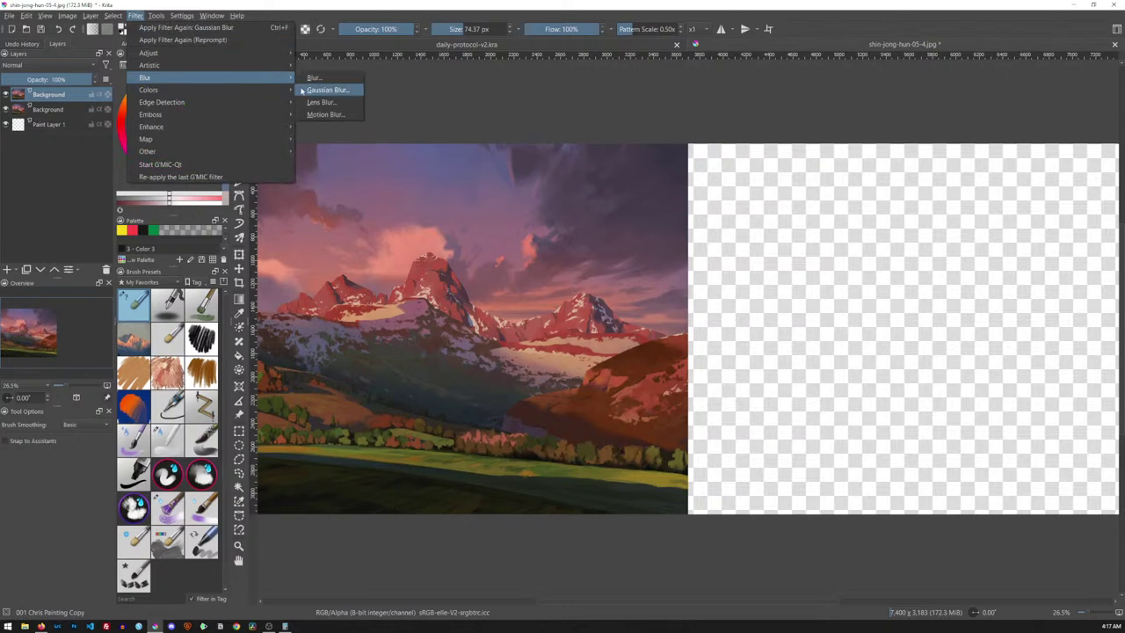
{"action": "left_click", "coordinate": [327, 89]}
{"action": "left_click", "coordinate": [835, 347]}
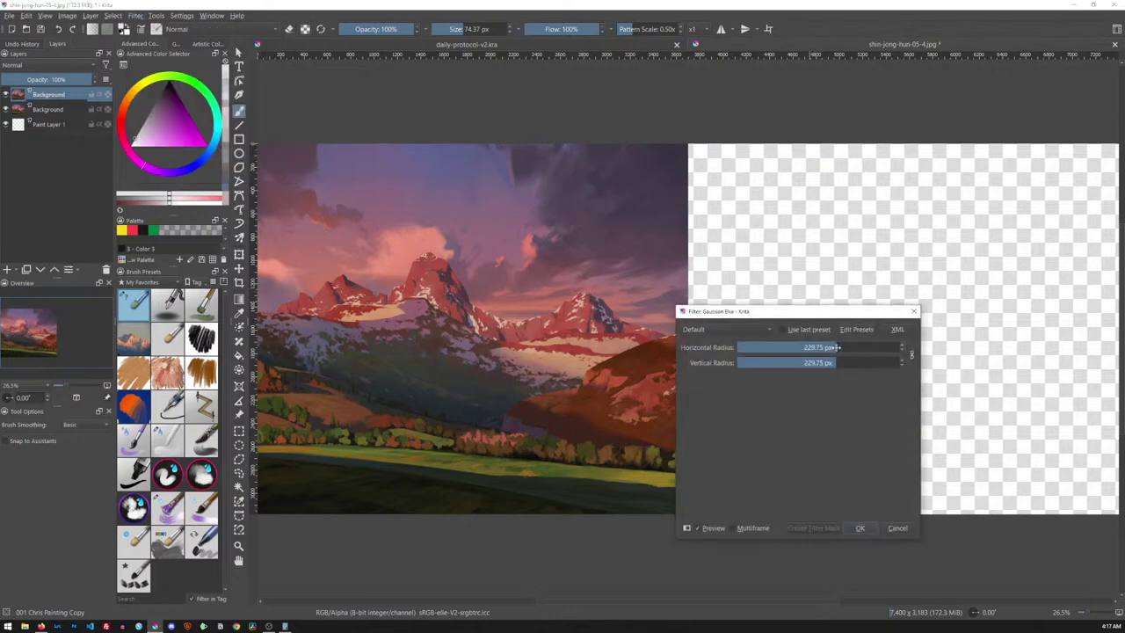
{"action": "left_click", "coordinate": [860, 528]}
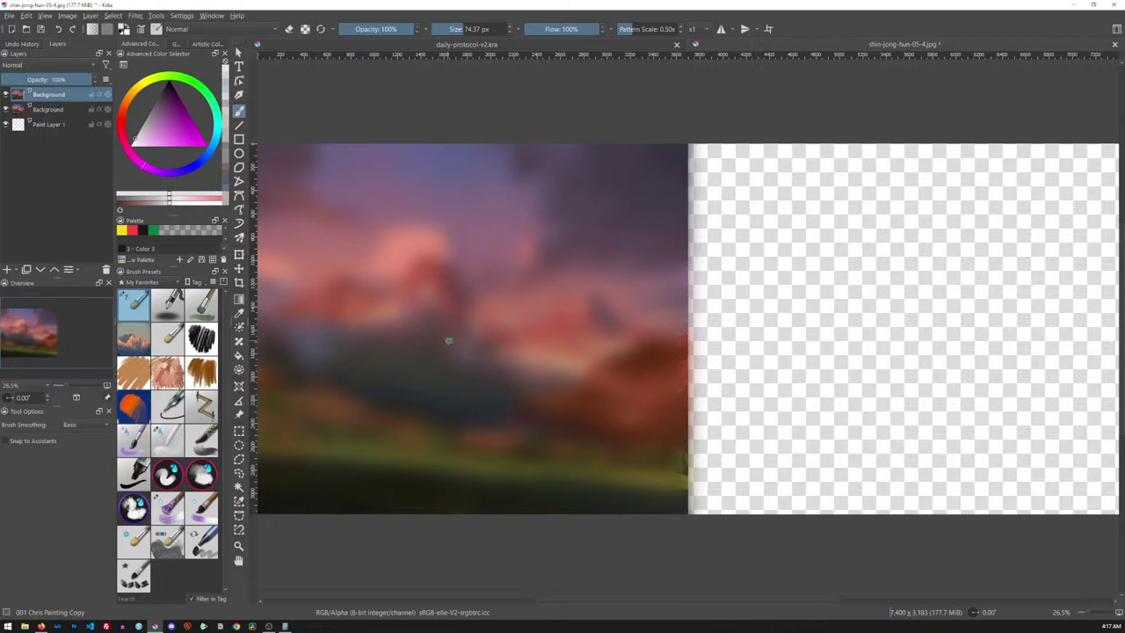
- Choose the 400 px airbrush preset and make Paint Layer 1 the active layer
{"action": "left_click", "coordinate": [167, 303]}
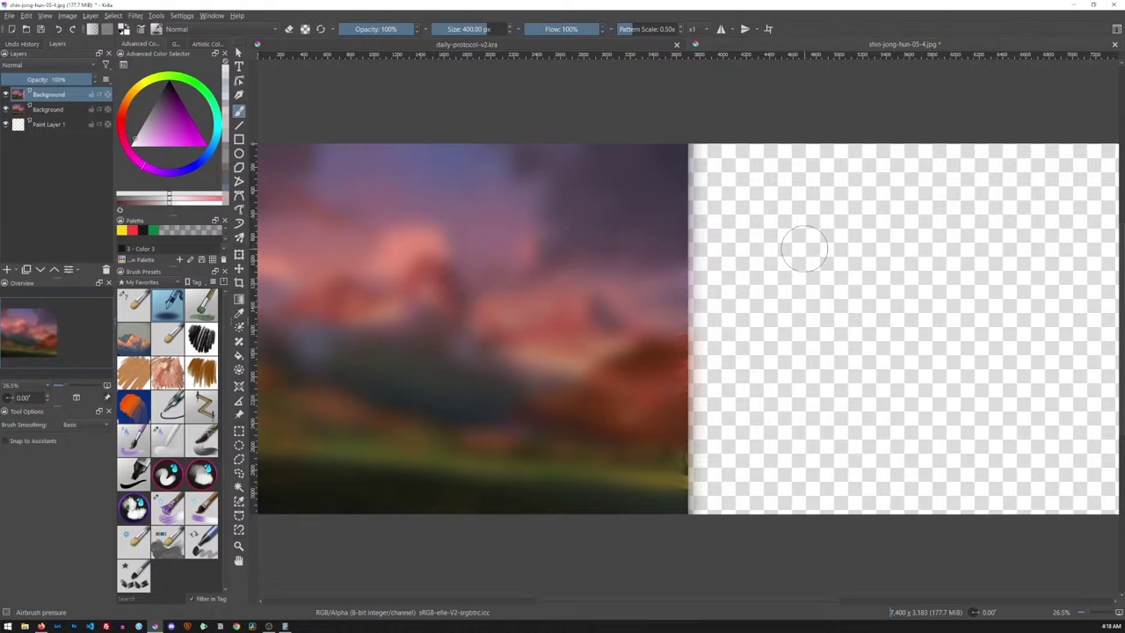
{"action": "left_click", "coordinate": [51, 125]}
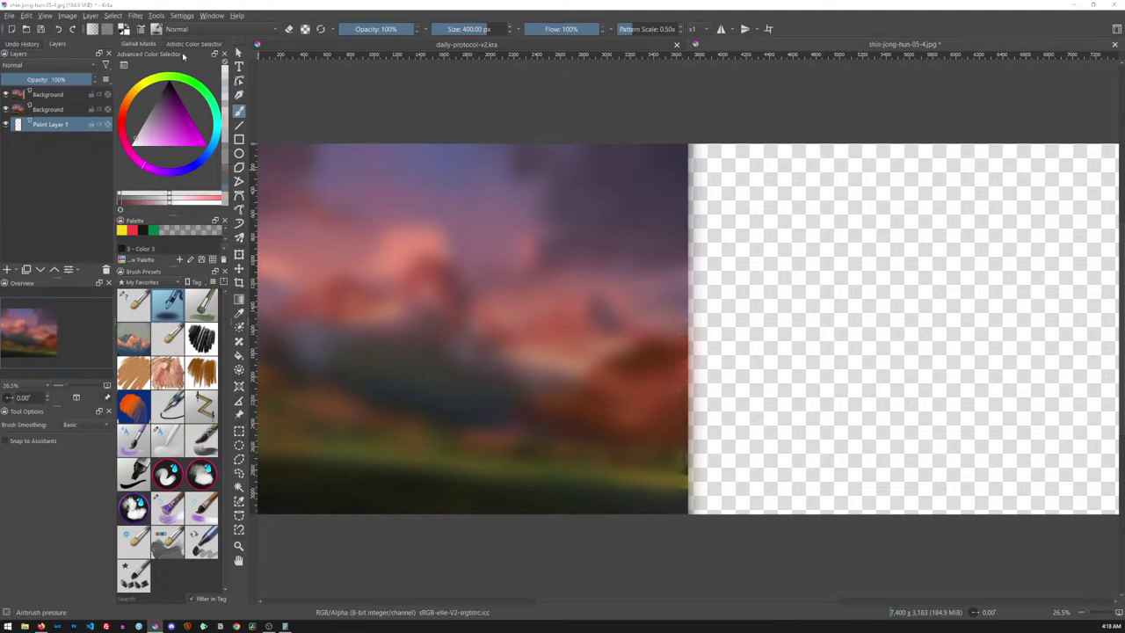
- Float the Advanced Color Selector as its own panel and hide the Gamut Masks docker
{"action": "left_click_drag", "start_coordinate": [185, 55], "coordinate": [473, 109]}
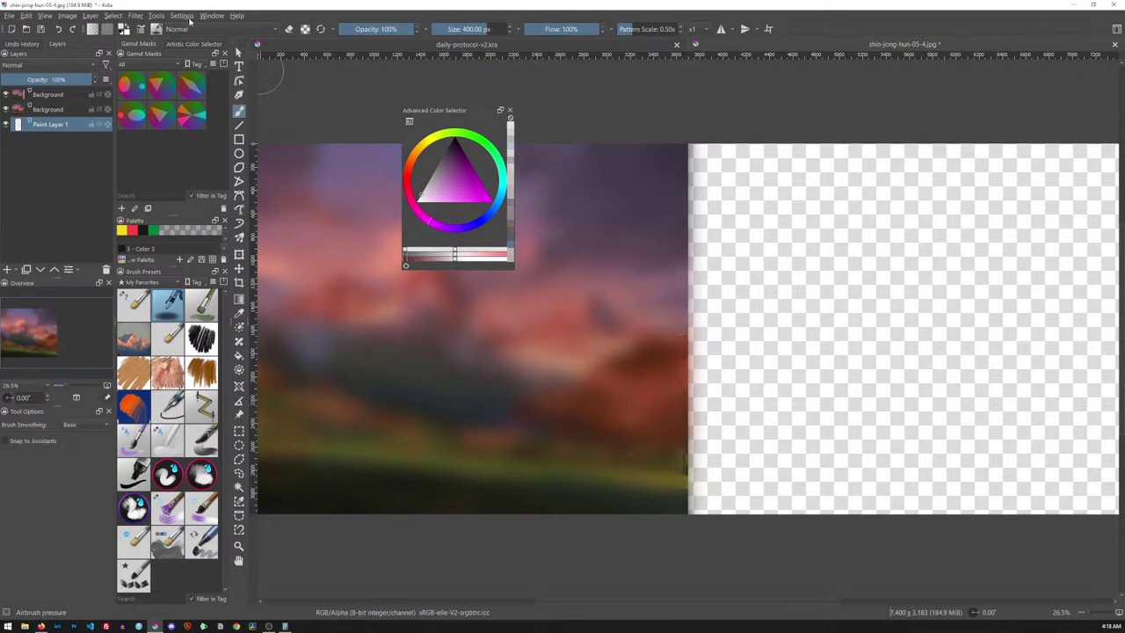
{"action": "left_click", "coordinate": [182, 16]}
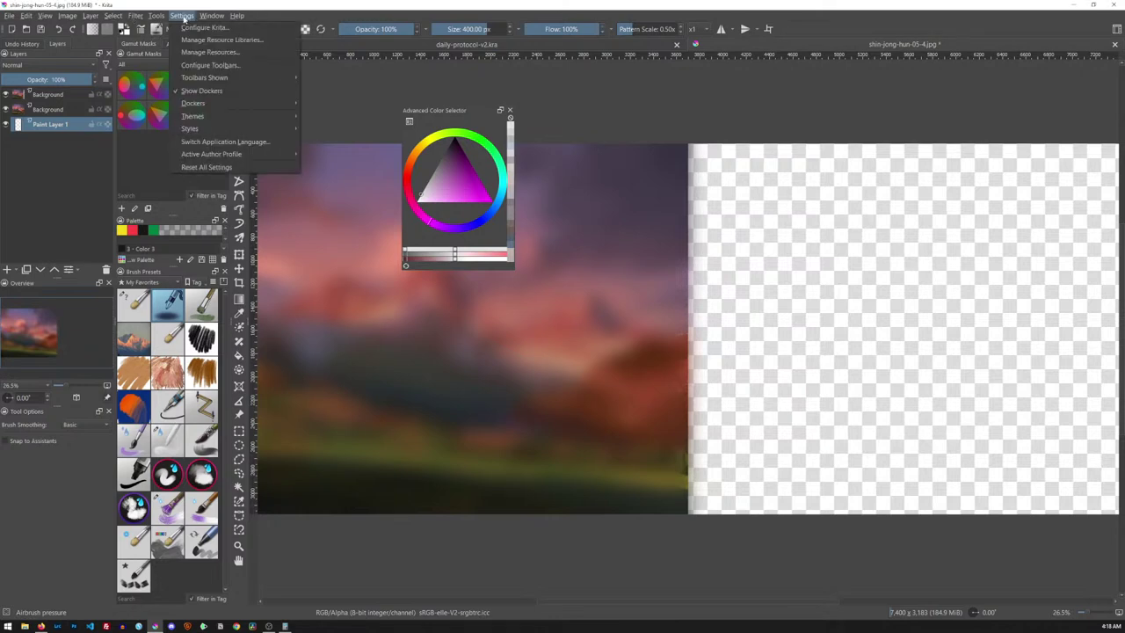
{"action": "mouse_move", "coordinate": [202, 103]}
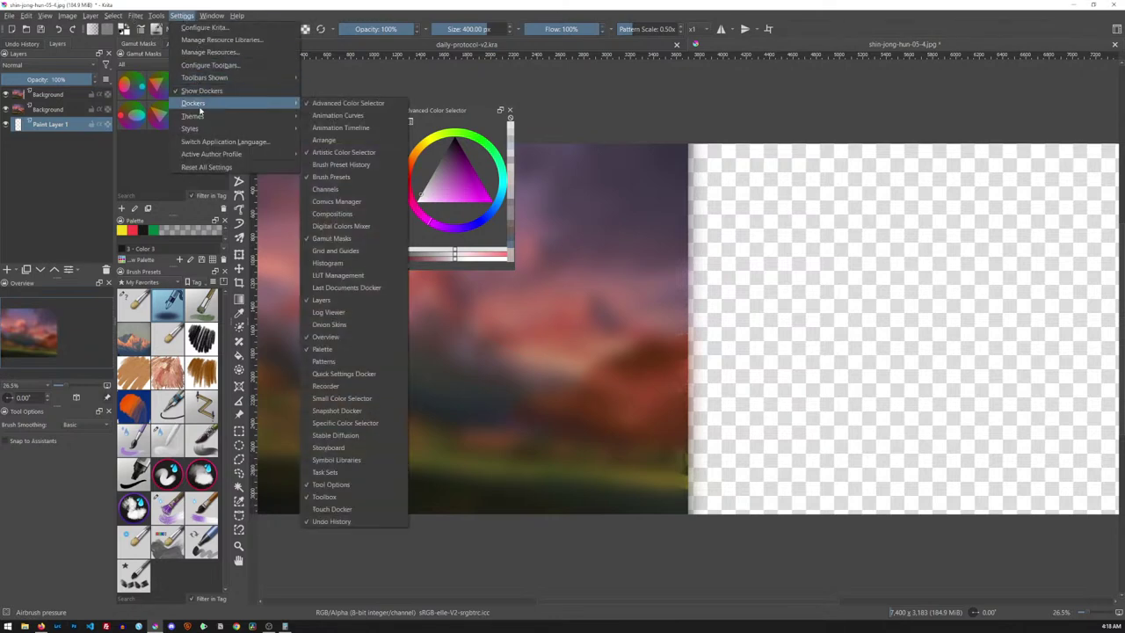
{"action": "left_click", "coordinate": [342, 239]}
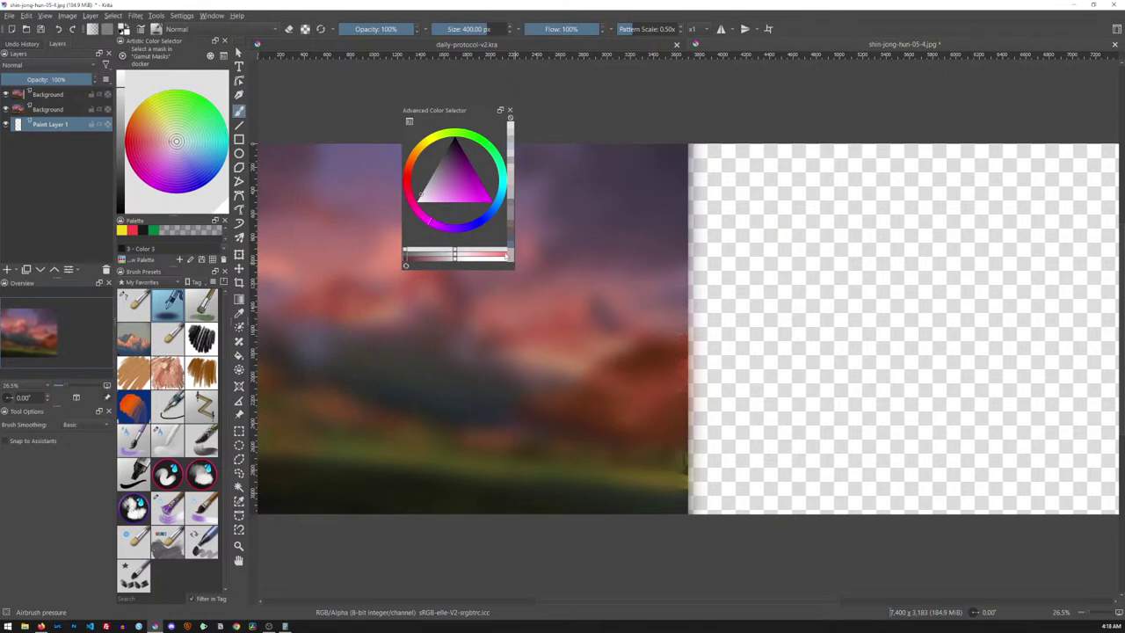
{"action": "left_click_drag", "start_coordinate": [413, 110], "coordinate": [380, 98]}
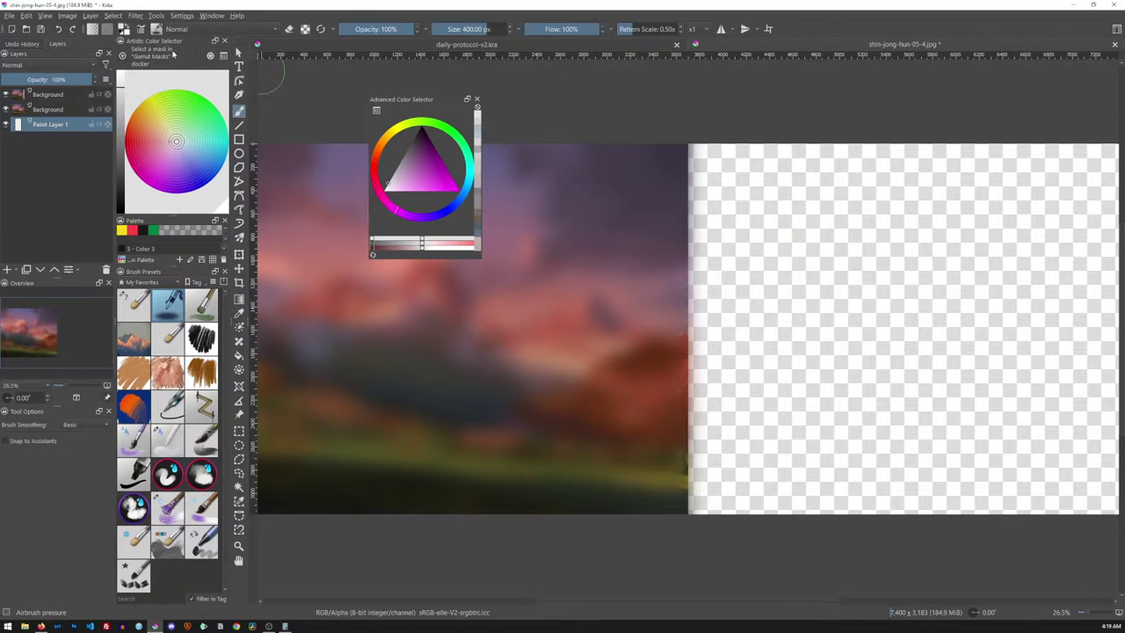
- Float the Artistic Color Selector, enlarge both selectors, and place them side by side
{"action": "left_click_drag", "start_coordinate": [170, 57], "coordinate": [589, 131]}
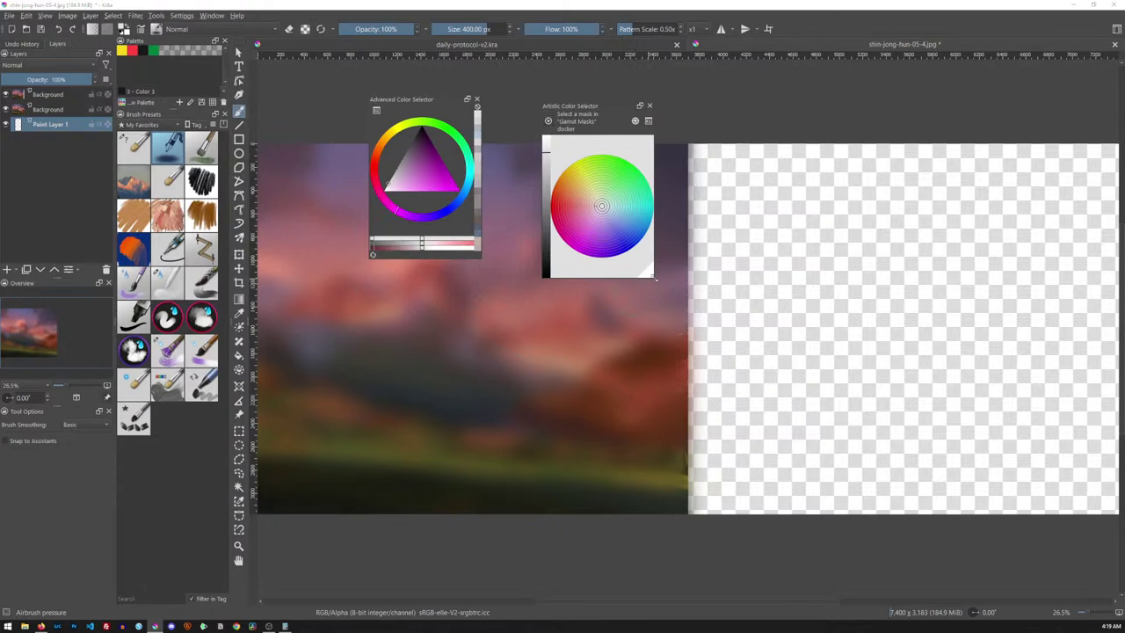
{"action": "left_click_drag", "start_coordinate": [657, 278], "coordinate": [771, 383]}
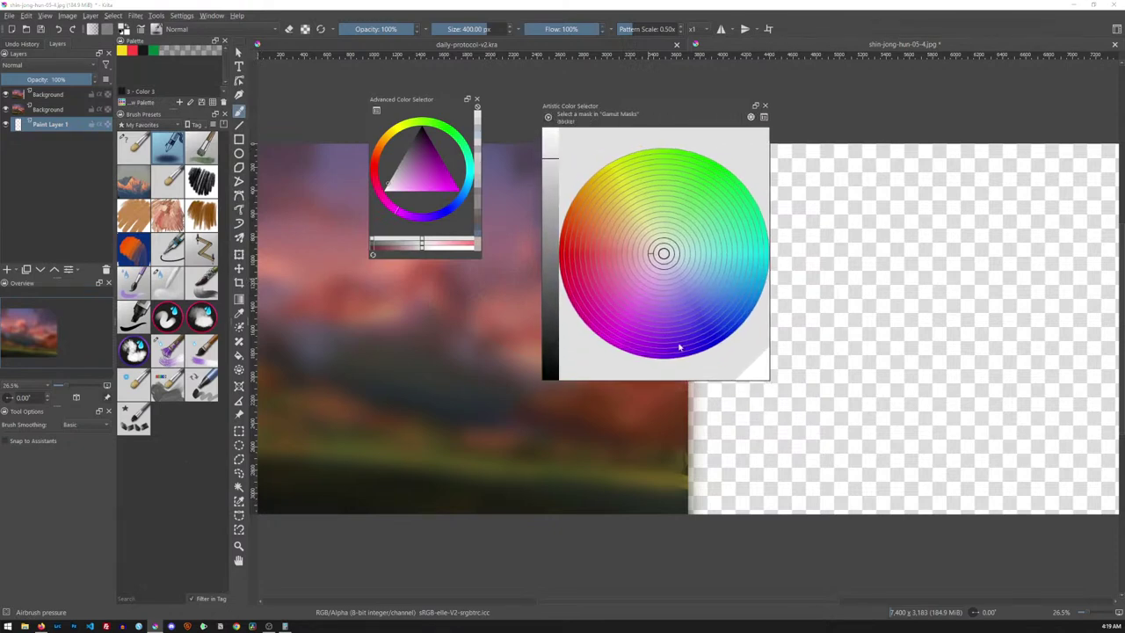
{"action": "left_click_drag", "start_coordinate": [479, 254], "coordinate": [555, 344]}
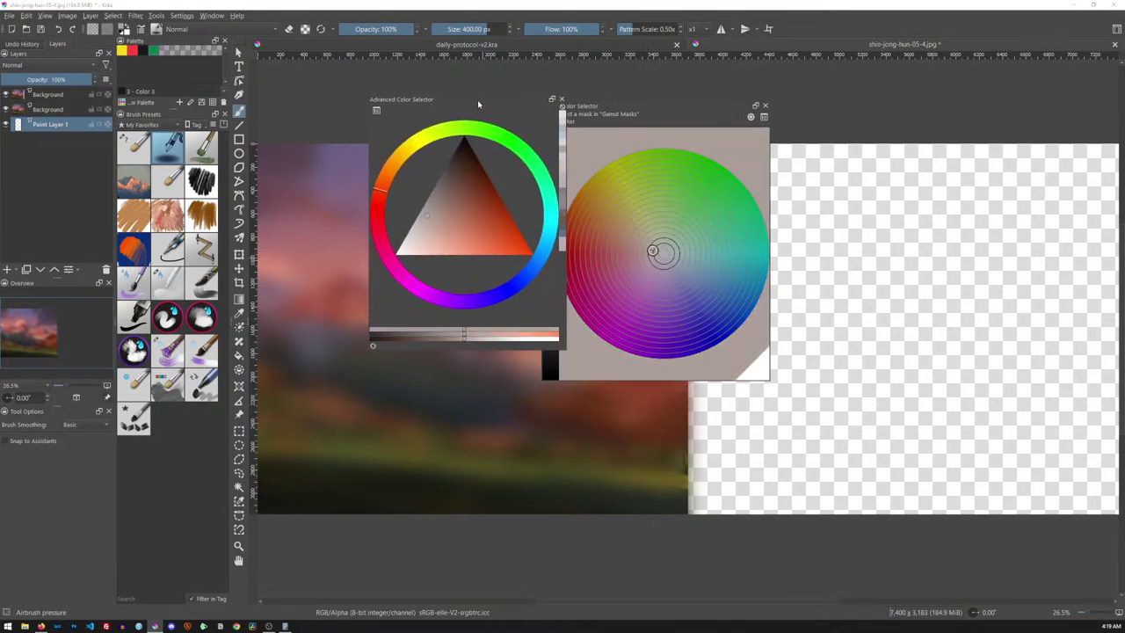
{"action": "left_click_drag", "start_coordinate": [479, 104], "coordinate": [437, 113]}
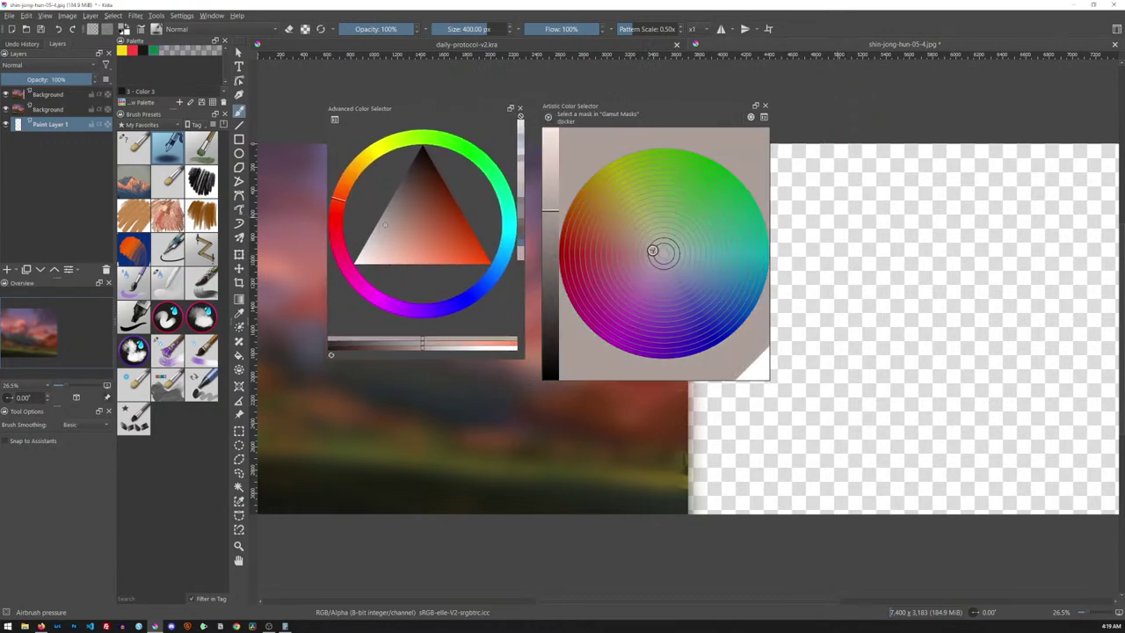
- Pick a muted pinkish red from the pop-up palette's colour triangle and hue ring
{"action": "right_click", "coordinate": [837, 218]}
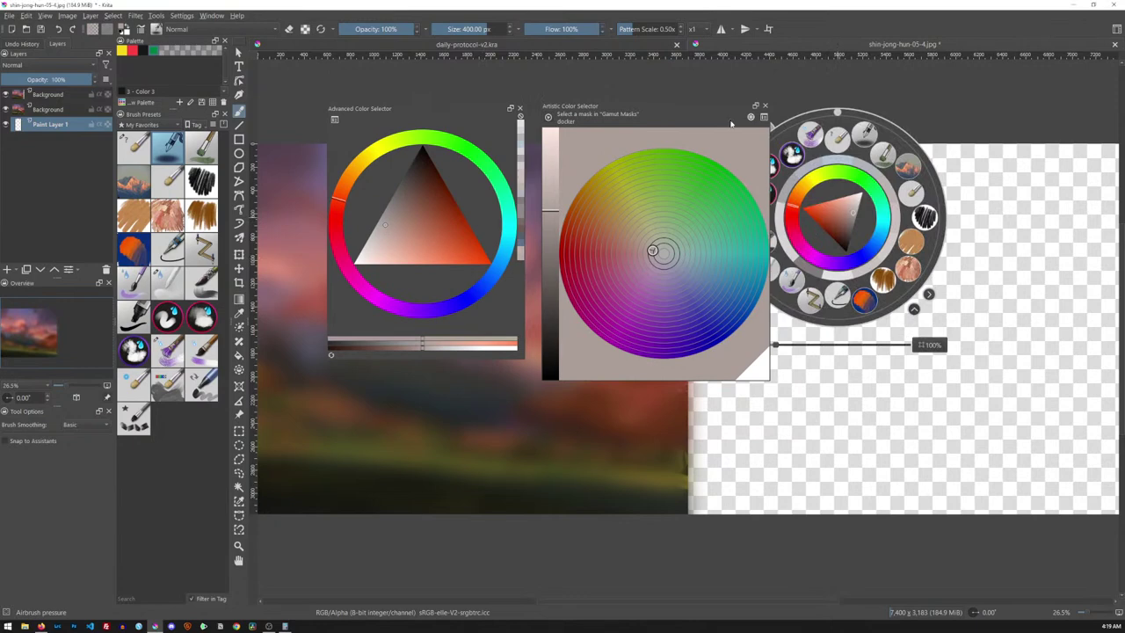
{"action": "left_click_drag", "start_coordinate": [673, 105], "coordinate": [610, 238]}
{"action": "mouse_move", "coordinate": [839, 219]}
{"action": "left_mouse_down"}
{"action": "mouse_move", "coordinate": [854, 209]}
{"action": "mouse_move", "coordinate": [844, 216]}
{"action": "left_mouse_up"}
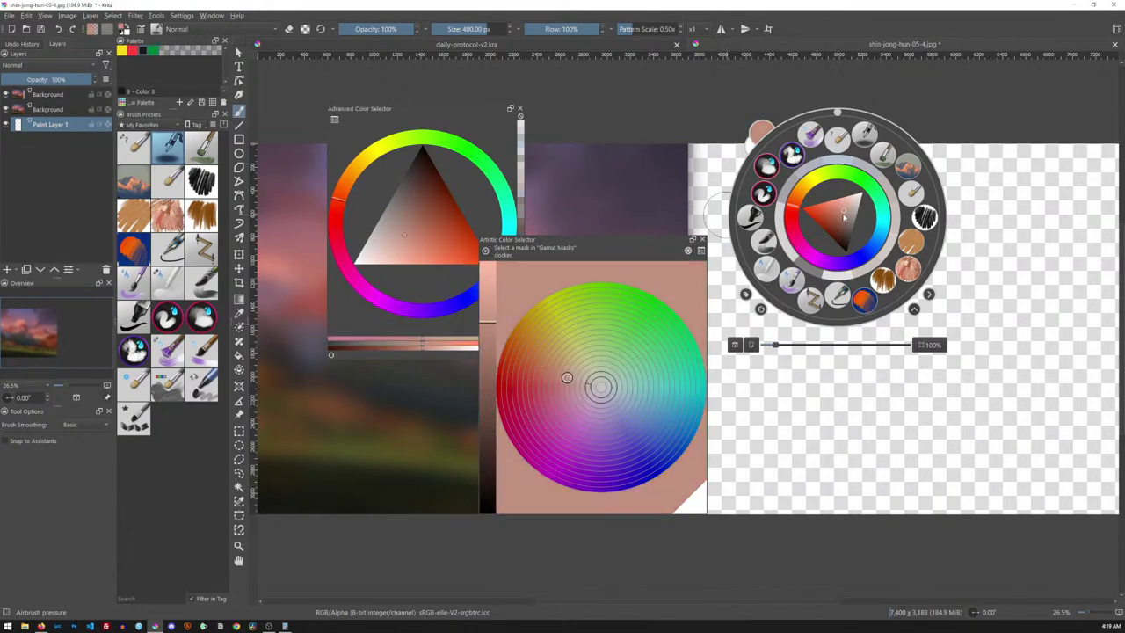
{"action": "left_click_drag", "start_coordinate": [846, 212], "coordinate": [851, 209]}
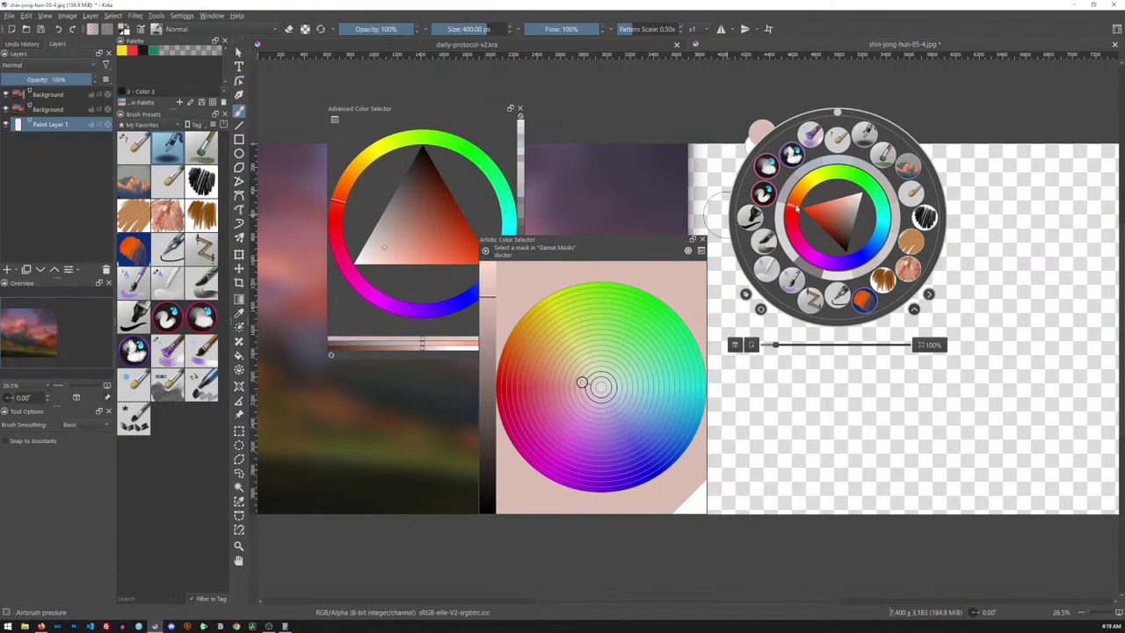
{"action": "left_click", "coordinate": [797, 210]}
{"action": "left_click", "coordinate": [796, 213]}
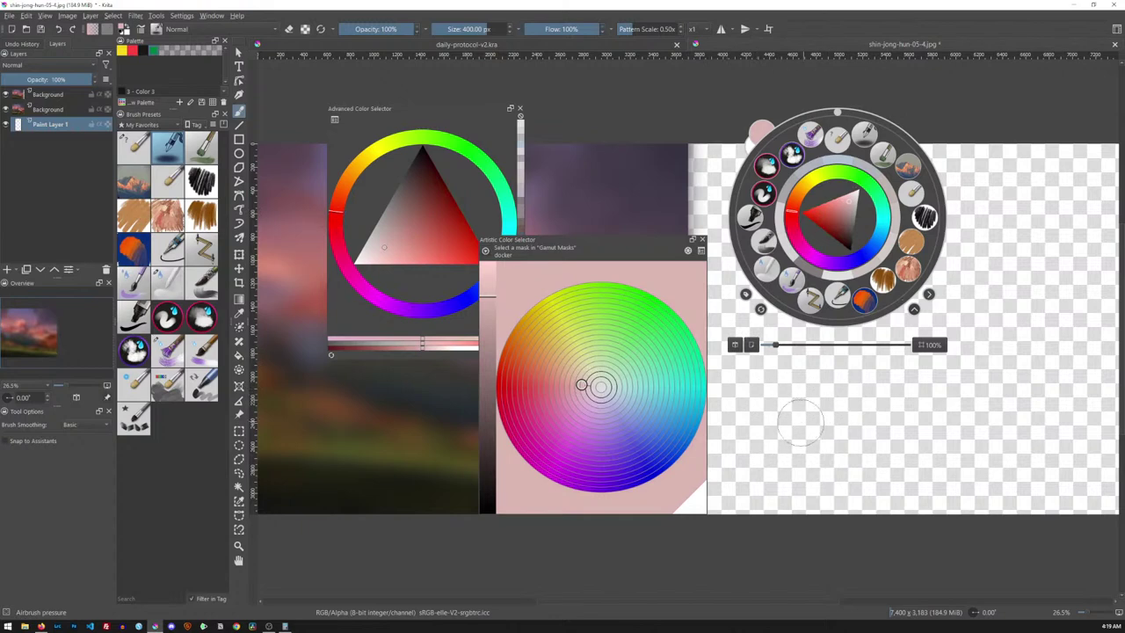
{"action": "left_click", "coordinate": [834, 415]}
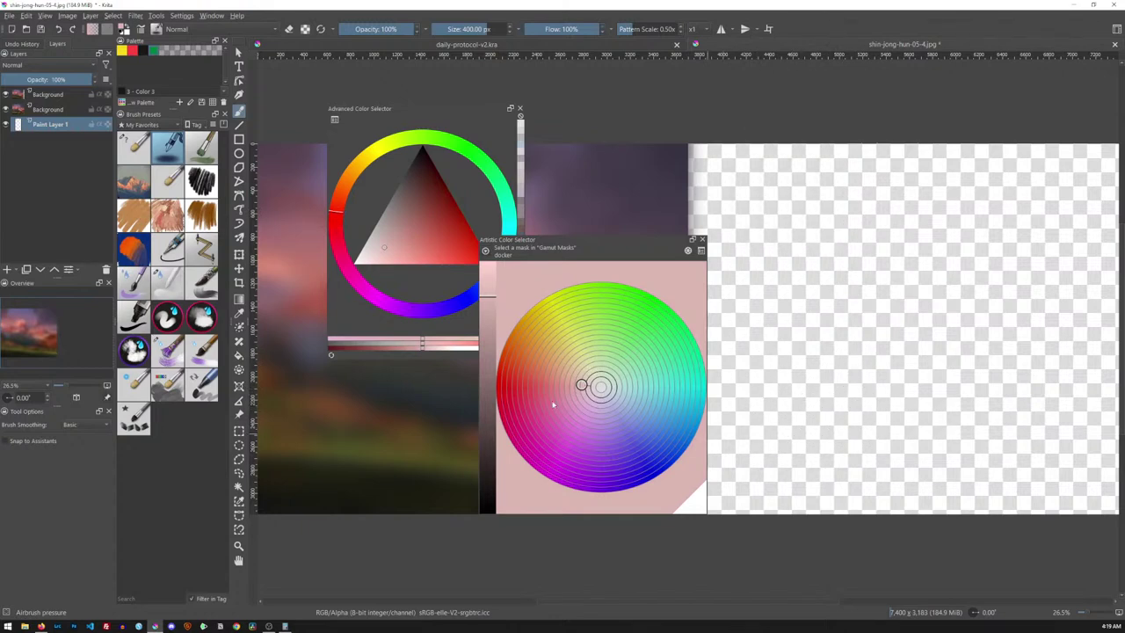
- Lighten the colour to a pale dusty pink and line up both colour selector dockers near the top
{"action": "left_click_drag", "start_coordinate": [573, 245], "coordinate": [630, 116]}
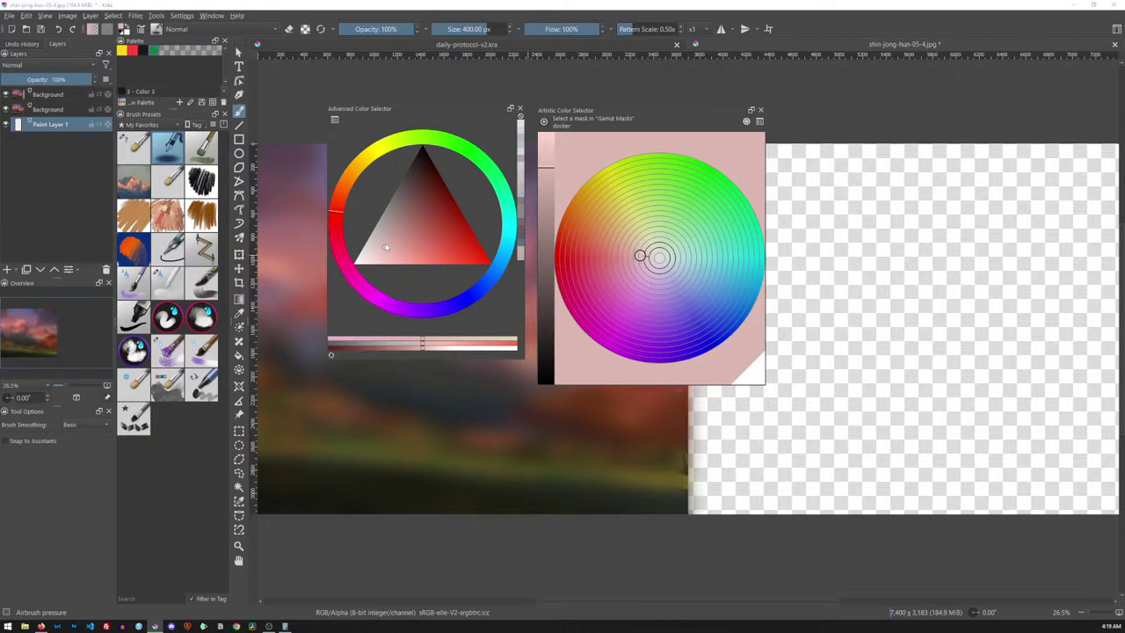
{"action": "left_click_drag", "start_coordinate": [385, 248], "coordinate": [386, 243]}
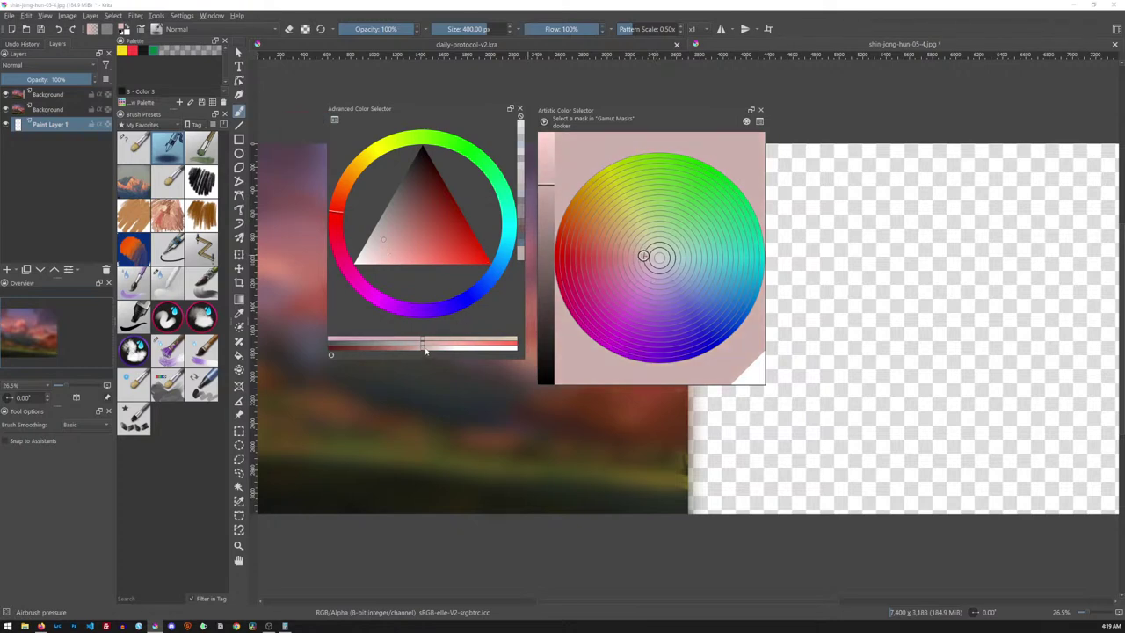
{"action": "left_click_drag", "start_coordinate": [428, 350], "coordinate": [426, 350]}
{"action": "left_click_drag", "start_coordinate": [437, 111], "coordinate": [380, 112]}
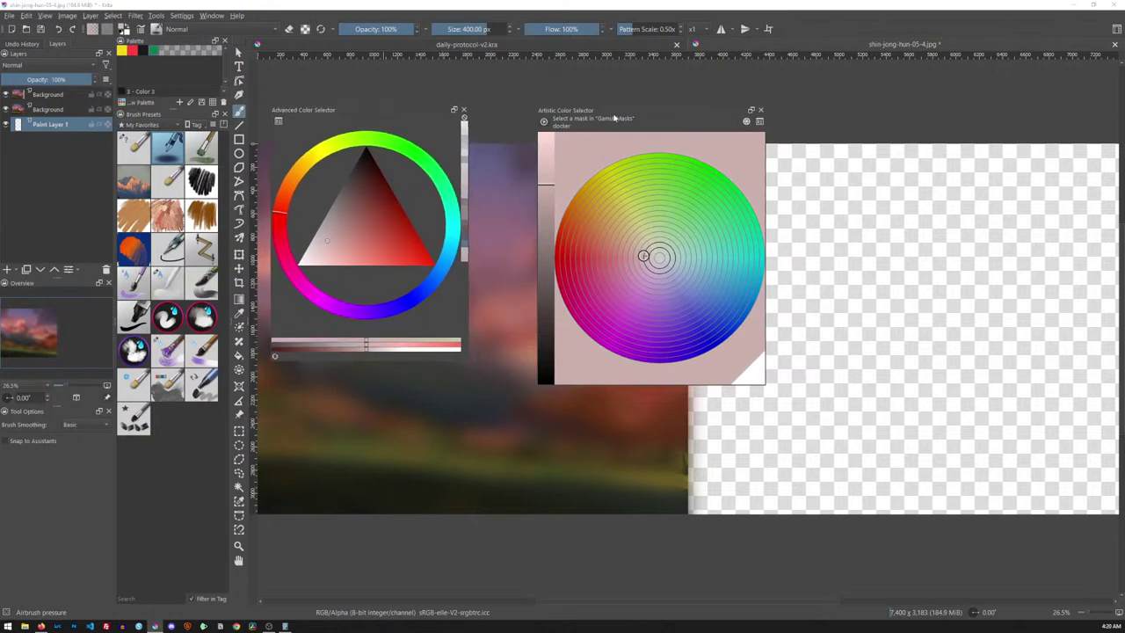
{"action": "left_click_drag", "start_coordinate": [614, 117], "coordinate": [561, 99]}
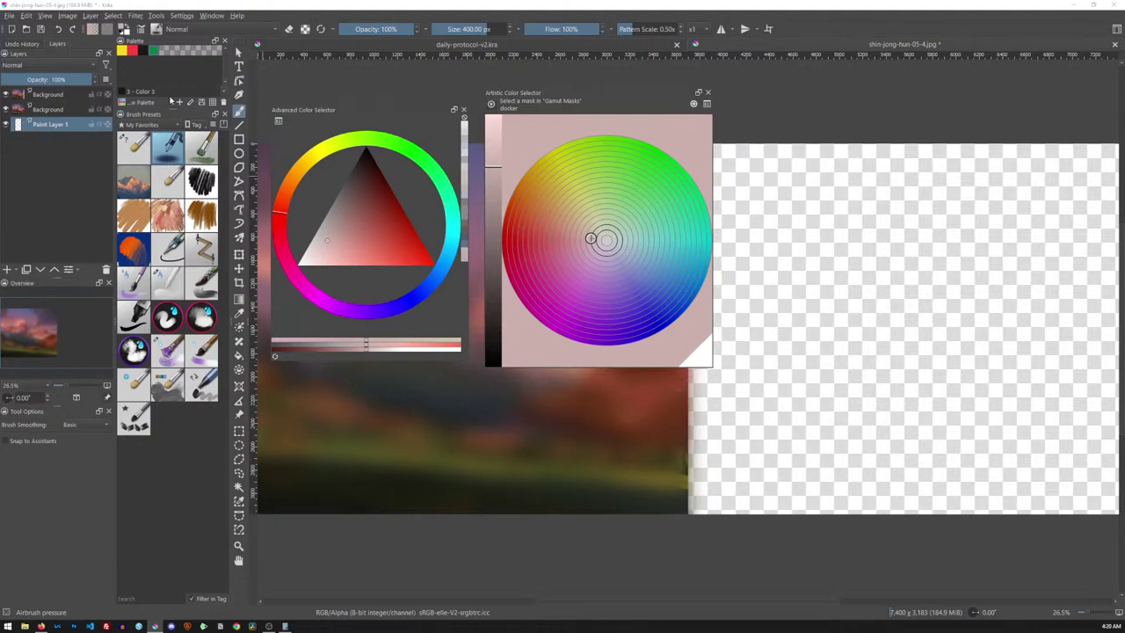
- Enable the Digital Colors Mixer and Small Color Selector dockers from Settings > Dockers
{"action": "left_click", "coordinate": [179, 17]}
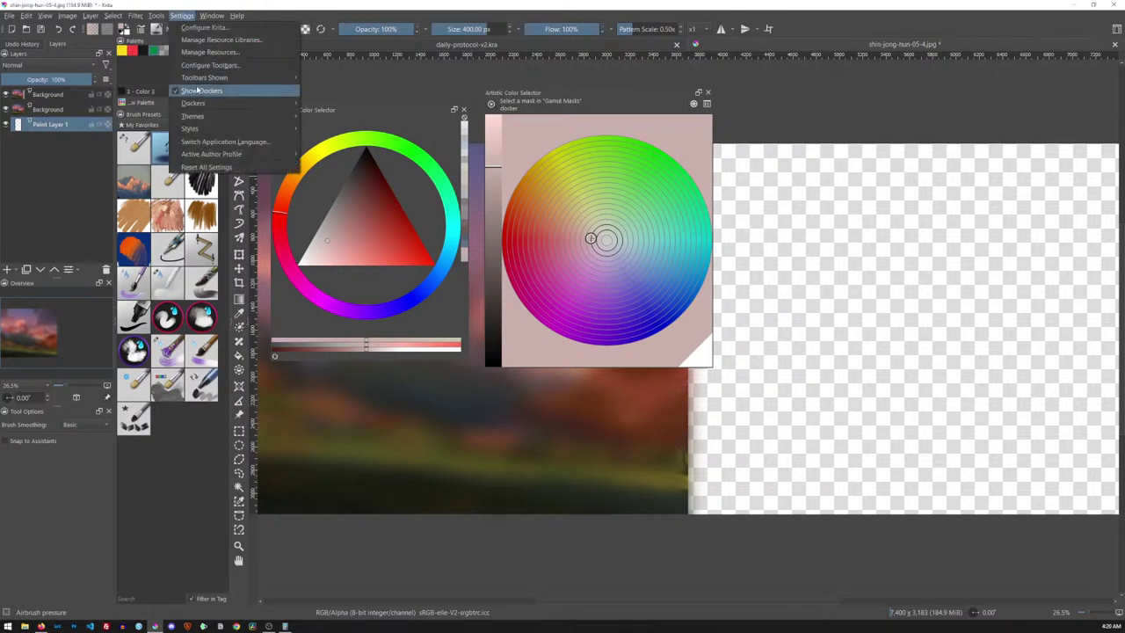
{"action": "mouse_move", "coordinate": [282, 103]}
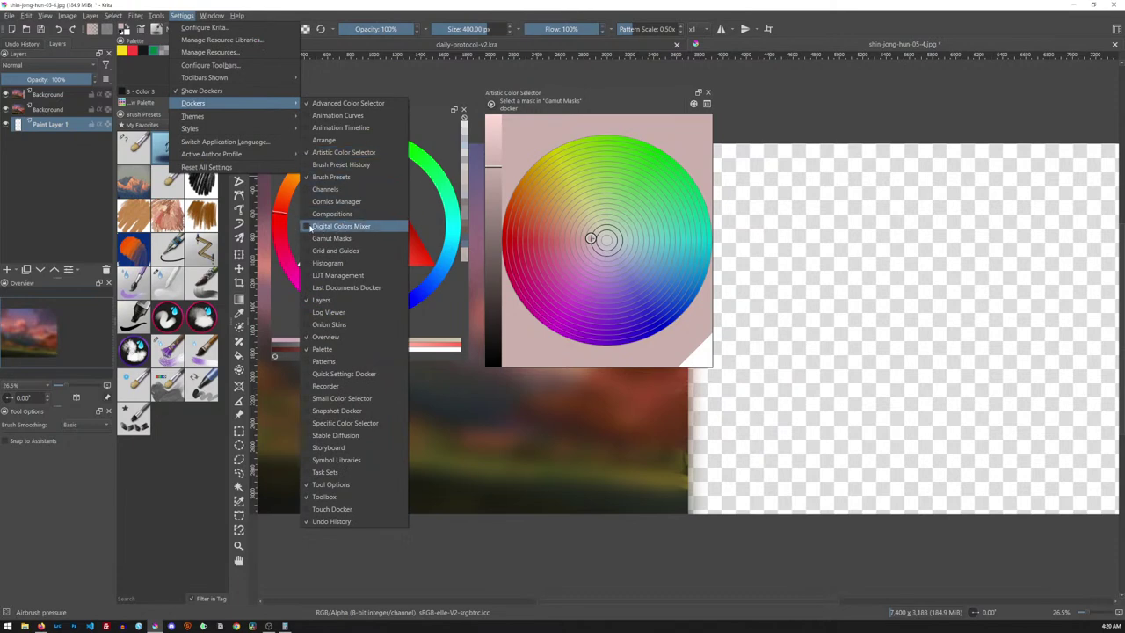
{"action": "left_click", "coordinate": [308, 227]}
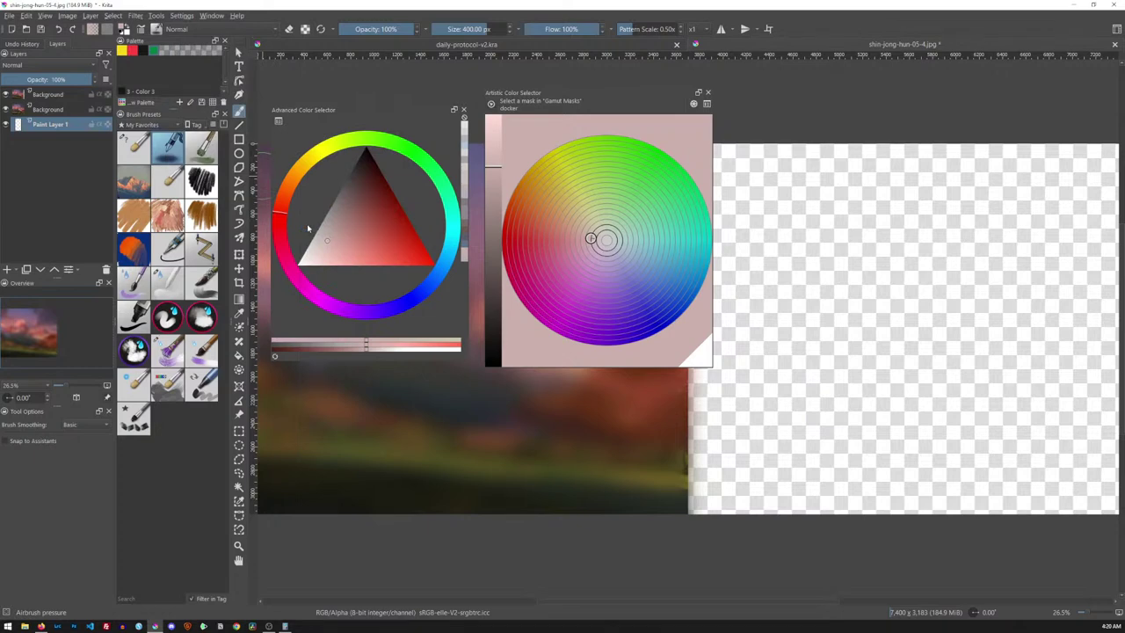
{"action": "left_click", "coordinate": [181, 15]}
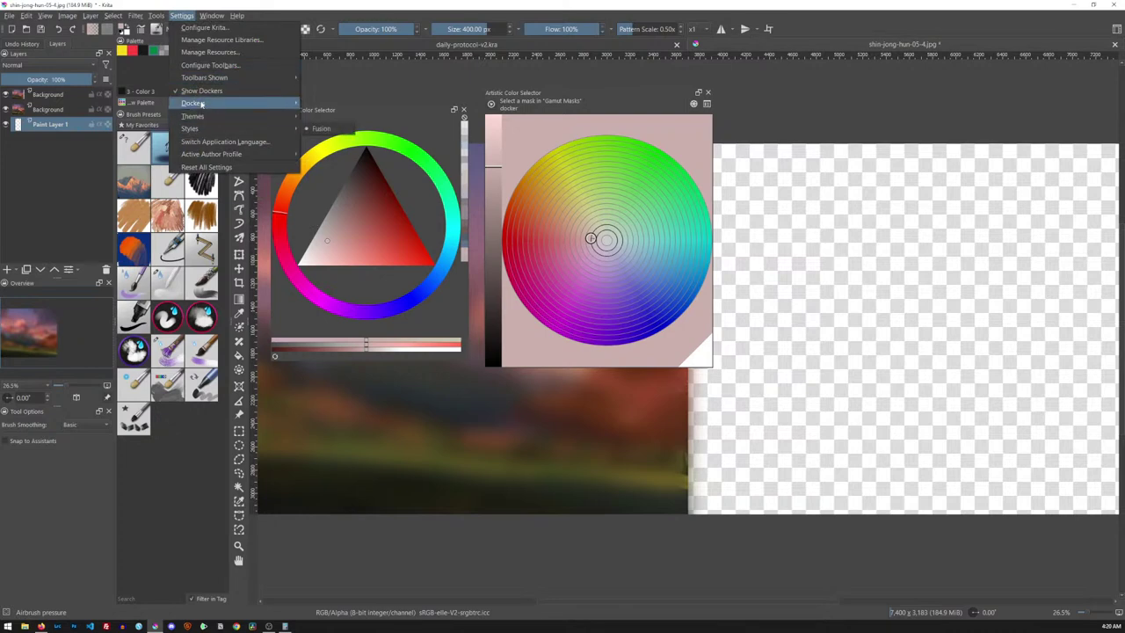
{"action": "mouse_move", "coordinate": [202, 103]}
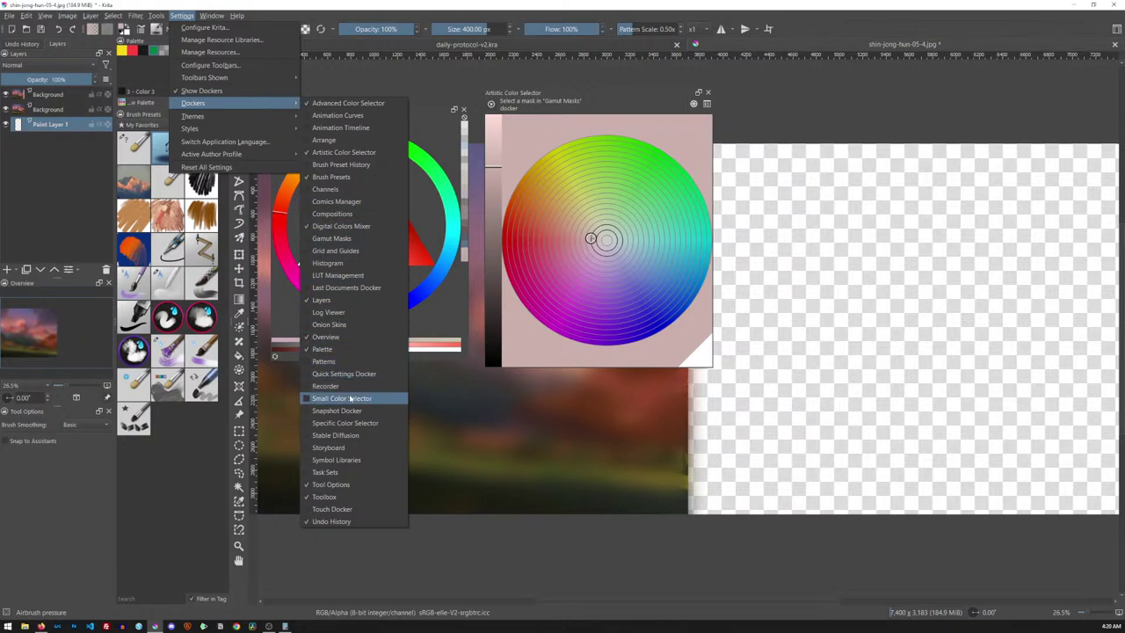
{"action": "left_click", "coordinate": [340, 398]}
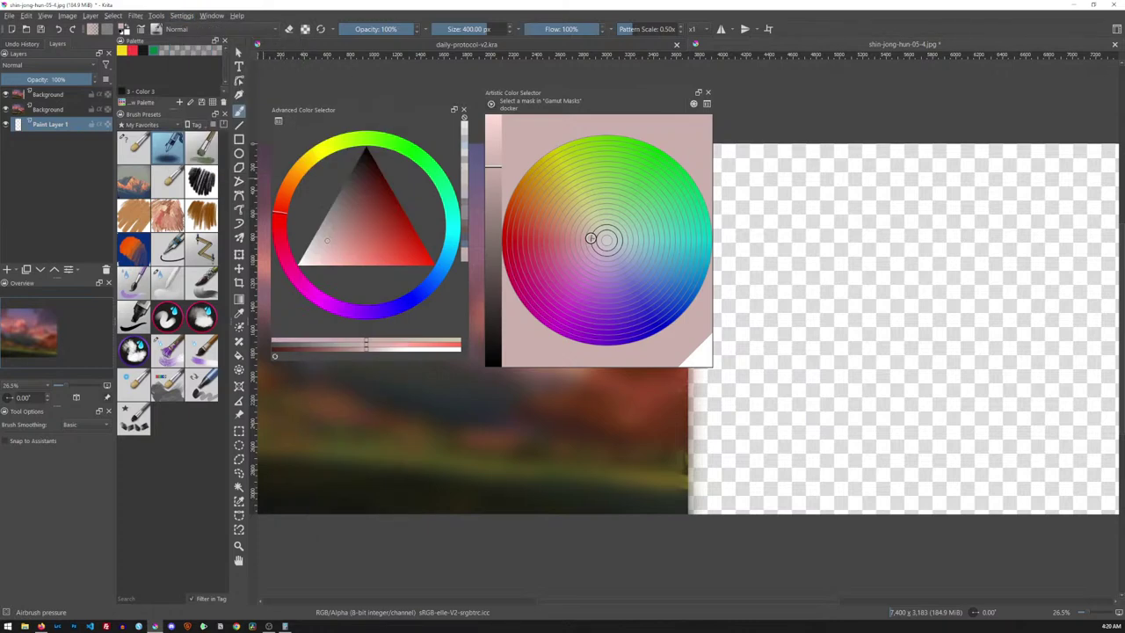
- Place the Small Color Selector beside the wheel and the mixer below it, then pick a near-white pink
{"action": "left_click_drag", "start_coordinate": [763, 30], "coordinate": [834, 103]}
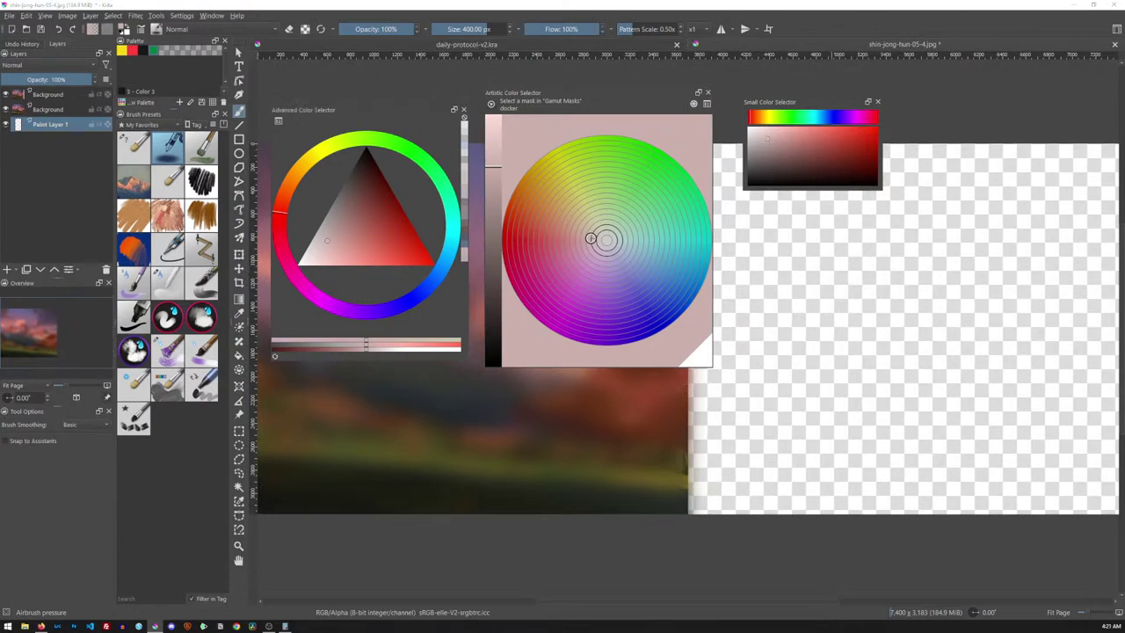
{"action": "left_click_drag", "start_coordinate": [773, 192], "coordinate": [774, 226]}
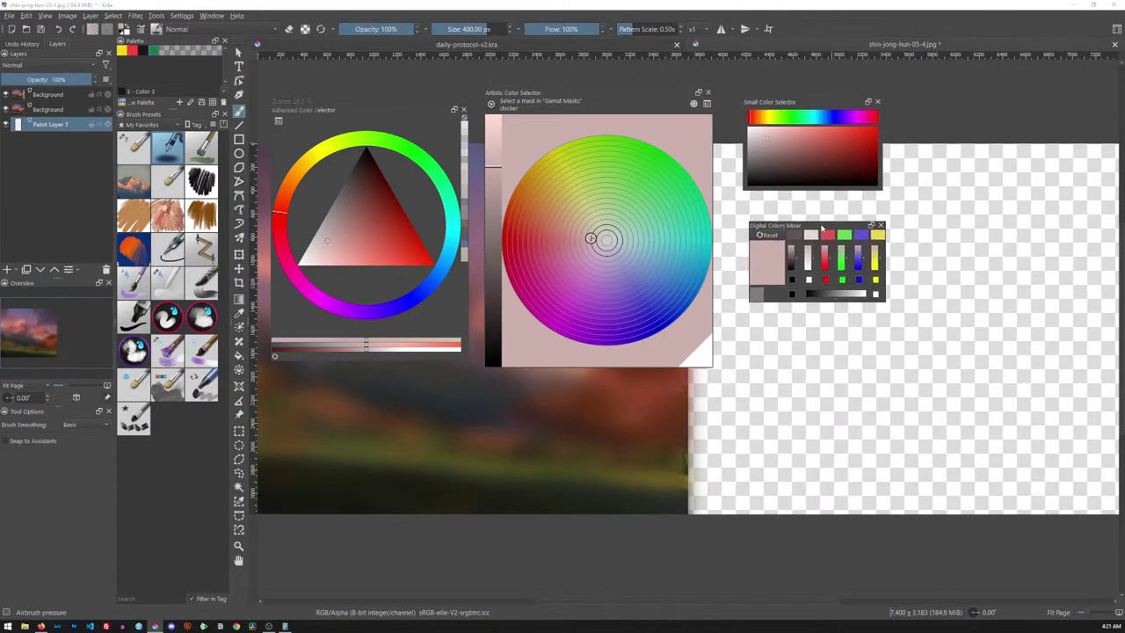
{"action": "left_click", "coordinate": [786, 145]}
{"action": "left_click", "coordinate": [790, 139]}
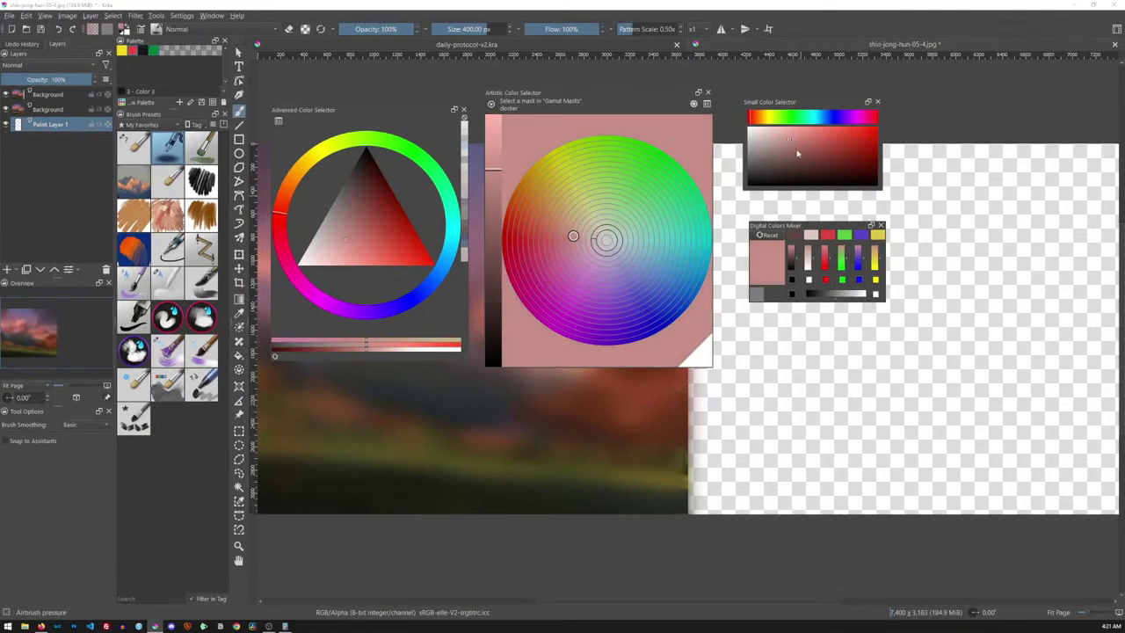
{"action": "mouse_move", "coordinate": [792, 147]}
{"action": "left_mouse_down"}
{"action": "mouse_move", "coordinate": [759, 142]}
{"action": "mouse_move", "coordinate": [759, 158]}
{"action": "mouse_move", "coordinate": [751, 132]}
{"action": "mouse_move", "coordinate": [755, 140]}
{"action": "mouse_move", "coordinate": [780, 127]}
{"action": "mouse_move", "coordinate": [753, 124]}
{"action": "left_mouse_up"}
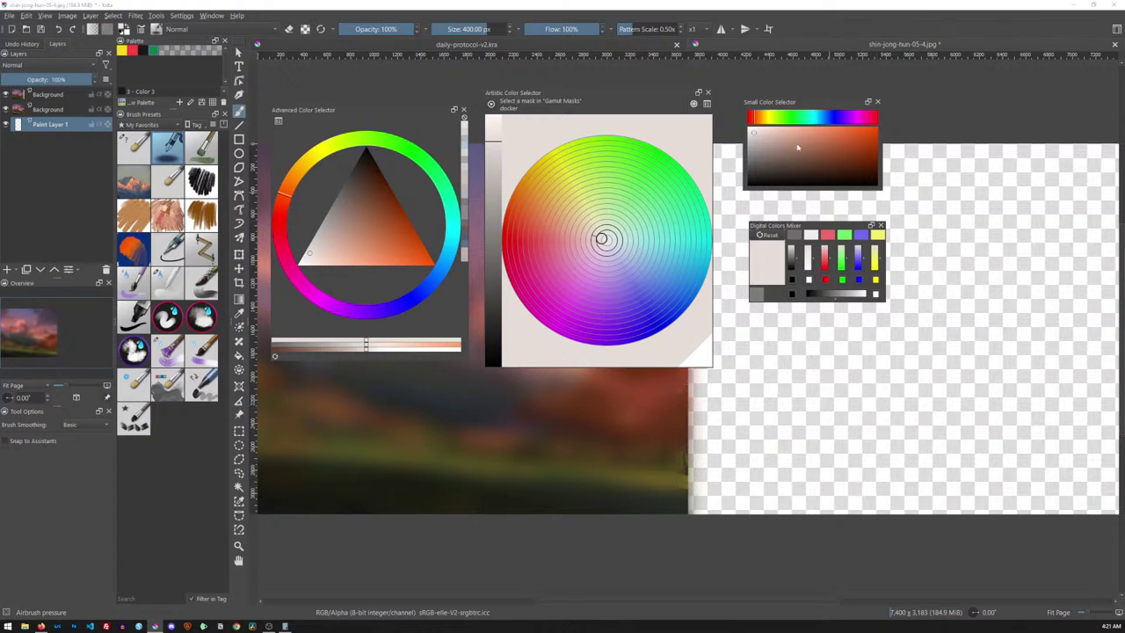
- Try green-cyan, medium green and mint green, then settle on a pale orange
{"action": "left_click_drag", "start_coordinate": [793, 118], "coordinate": [815, 113]}
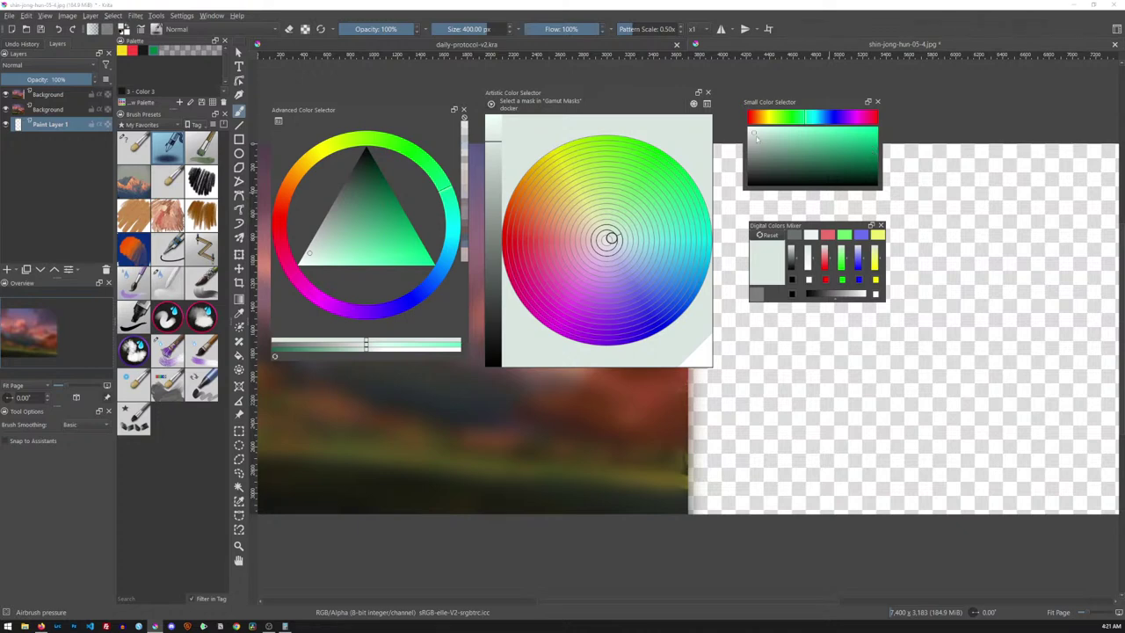
{"action": "mouse_move", "coordinate": [761, 138]}
{"action": "left_mouse_down"}
{"action": "mouse_move", "coordinate": [846, 155]}
{"action": "mouse_move", "coordinate": [877, 147]}
{"action": "mouse_move", "coordinate": [741, 151]}
{"action": "mouse_move", "coordinate": [765, 149]}
{"action": "mouse_move", "coordinate": [801, 179]}
{"action": "mouse_move", "coordinate": [793, 173]}
{"action": "mouse_move", "coordinate": [870, 179]}
{"action": "mouse_move", "coordinate": [748, 183]}
{"action": "mouse_move", "coordinate": [780, 167]}
{"action": "mouse_move", "coordinate": [777, 154]}
{"action": "left_mouse_up"}
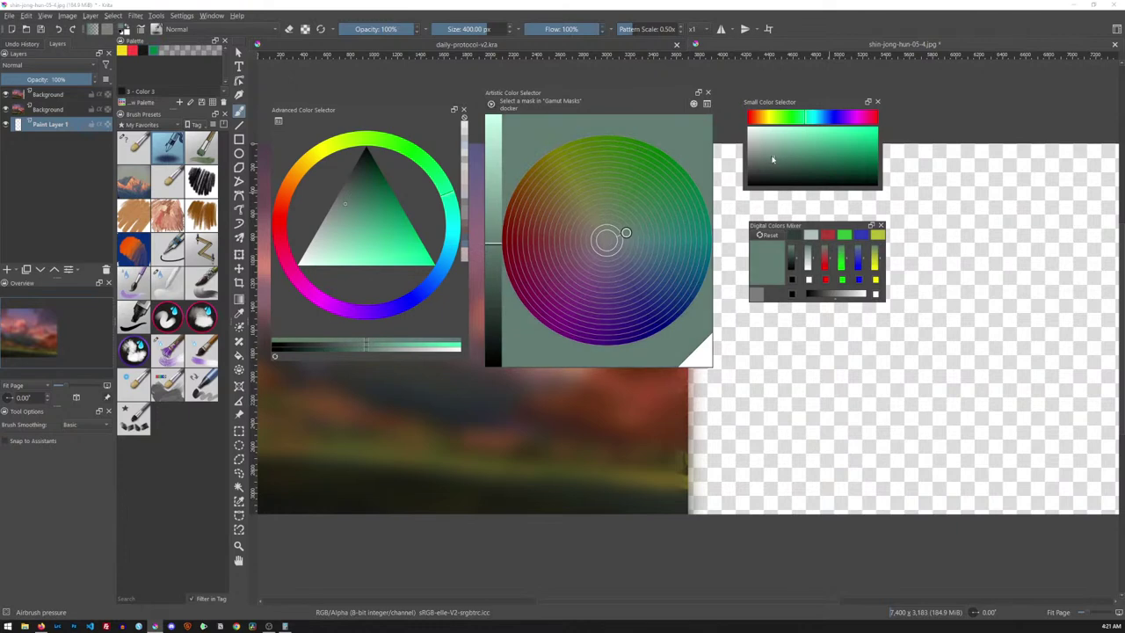
{"action": "left_click_drag", "start_coordinate": [756, 136], "coordinate": [782, 130]}
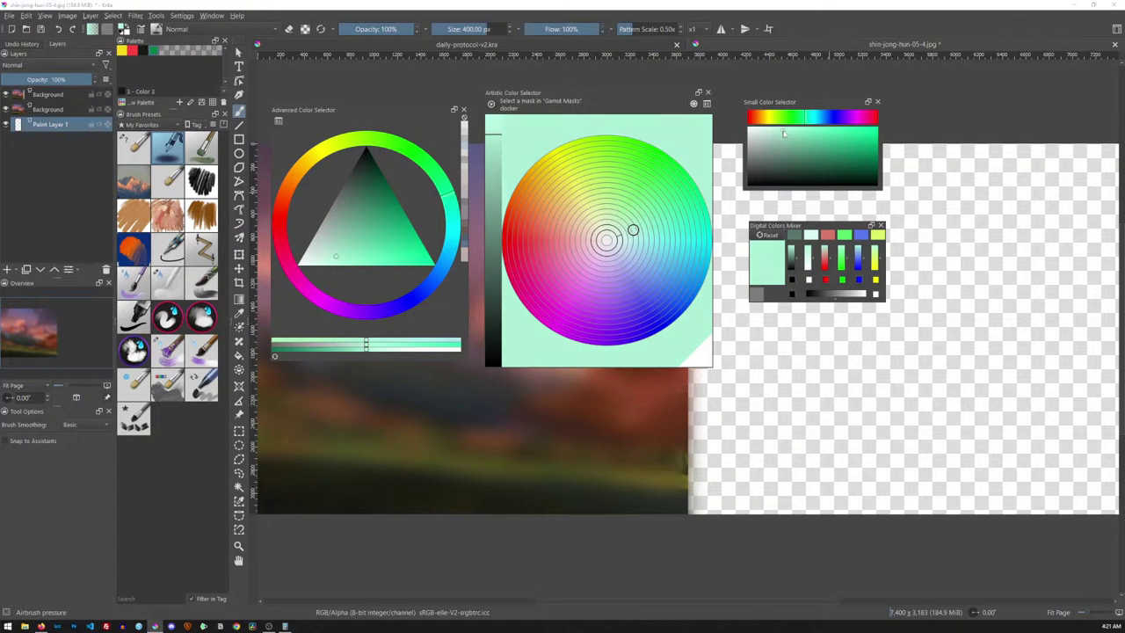
{"action": "left_click", "coordinate": [763, 120]}
{"action": "left_click_drag", "start_coordinate": [763, 123], "coordinate": [787, 130]}
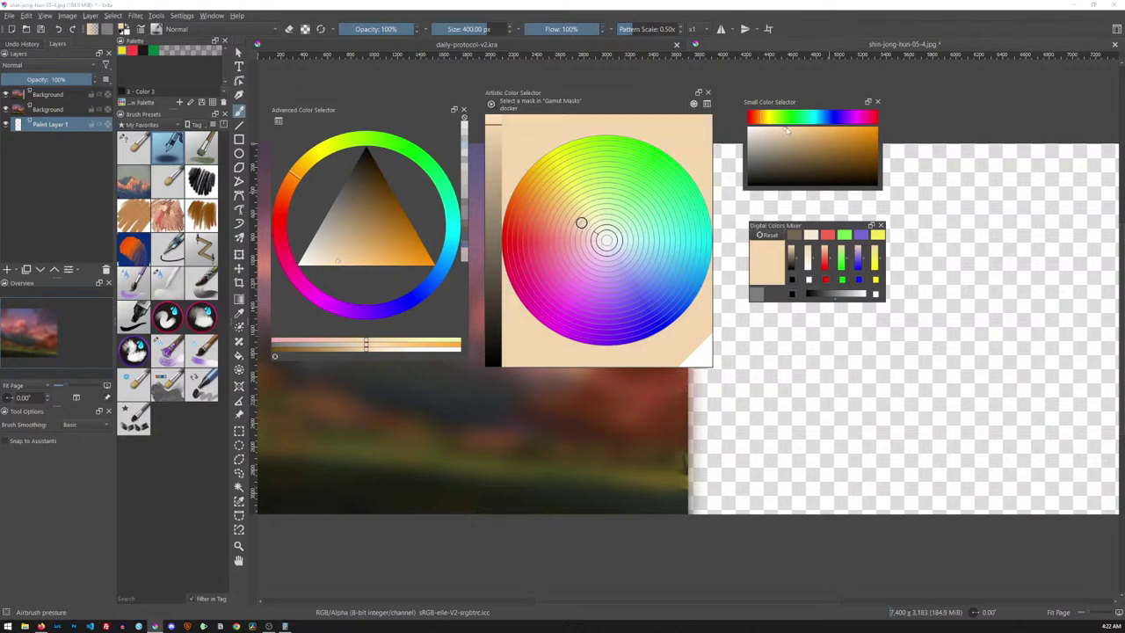
{"action": "mouse_move", "coordinate": [786, 132]}
{"action": "left_mouse_down"}
{"action": "mouse_move", "coordinate": [762, 131]}
{"action": "mouse_move", "coordinate": [753, 155]}
{"action": "left_mouse_up"}
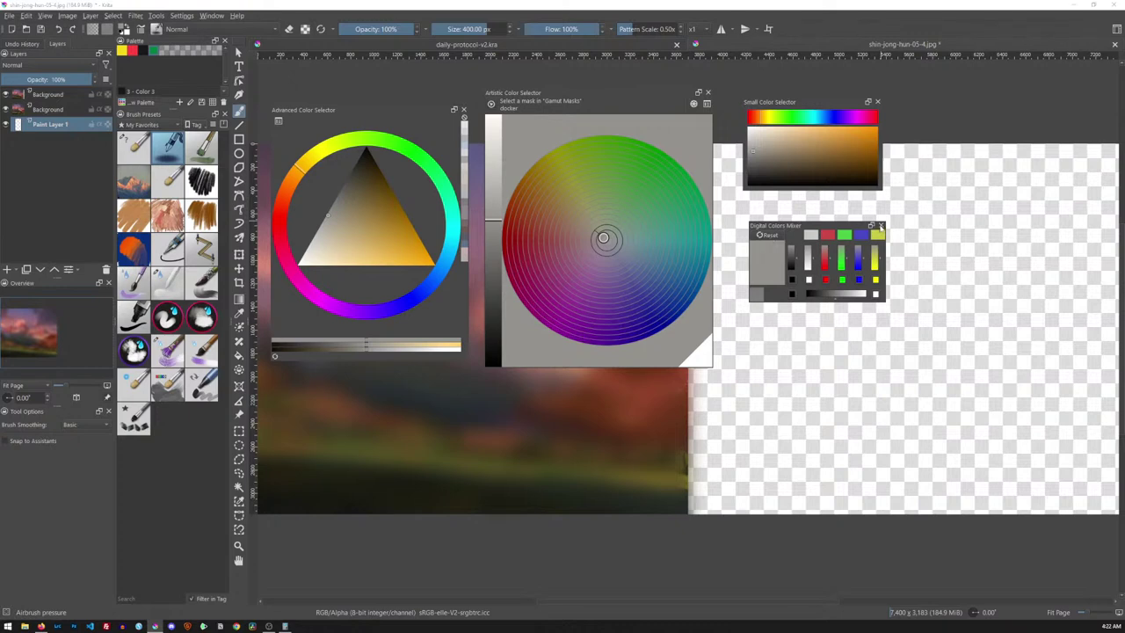
- Close the Digital Colors Mixer, lighten the current colour, and check the Dockers list without changes
{"action": "left_click", "coordinate": [880, 226]}
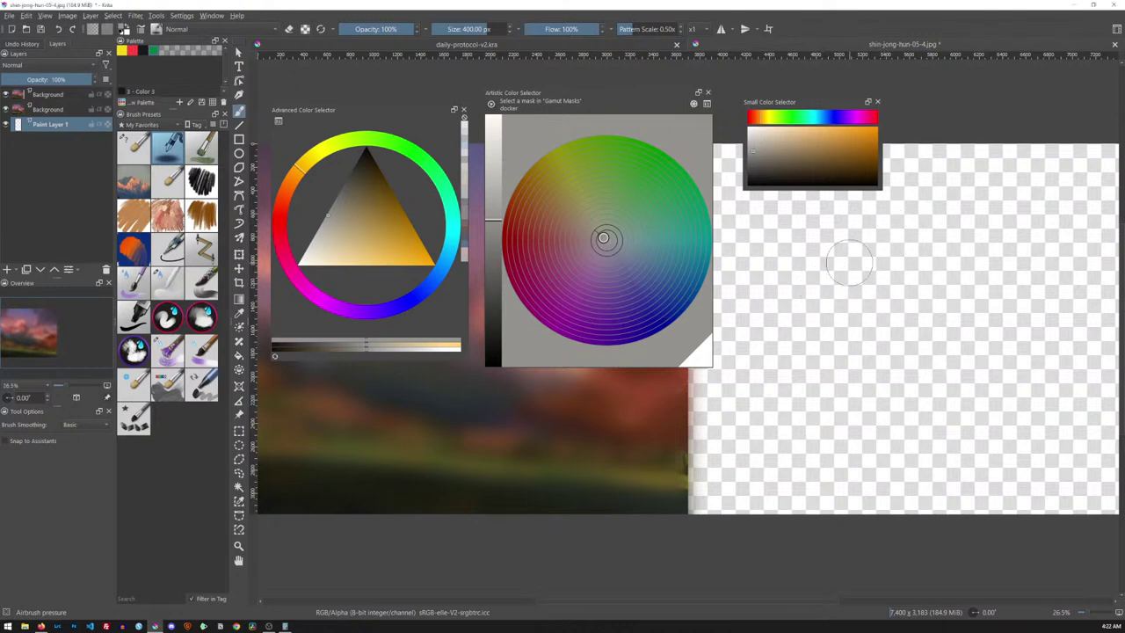
{"action": "left_click_drag", "start_coordinate": [752, 151], "coordinate": [753, 140]}
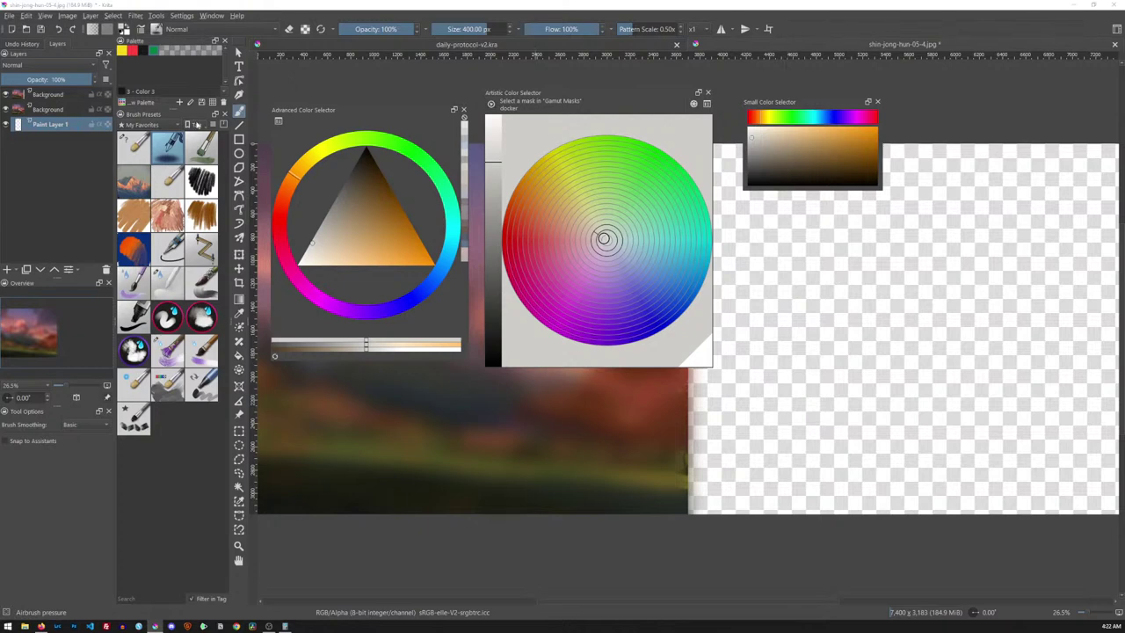
{"action": "left_click", "coordinate": [182, 16]}
{"action": "mouse_move", "coordinate": [201, 104]}
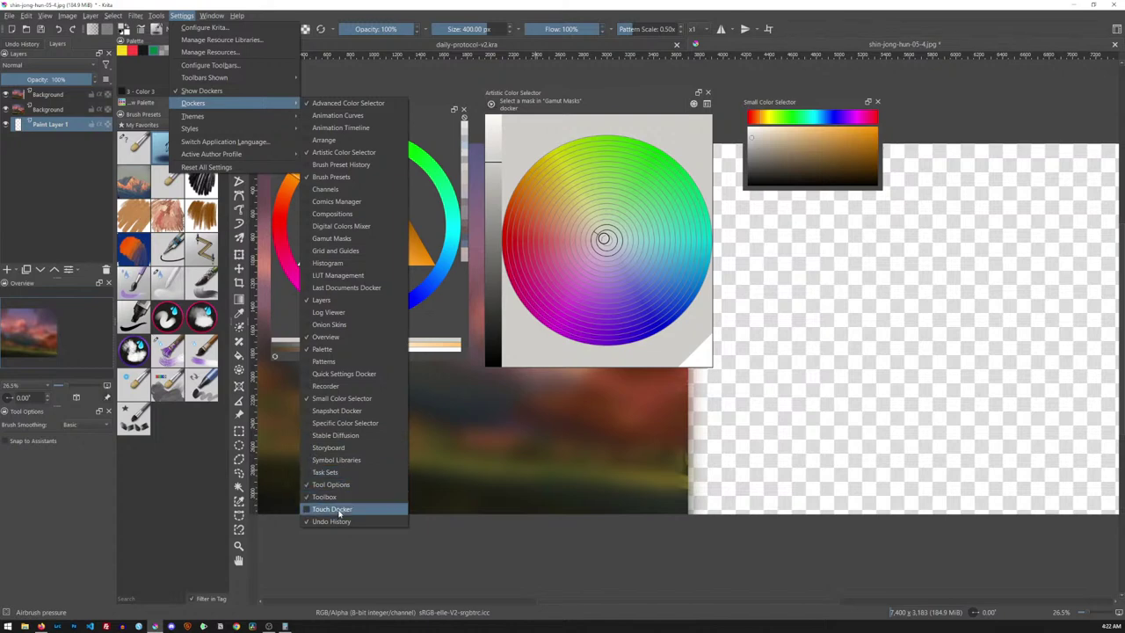
{"action": "left_click", "coordinate": [561, 75]}
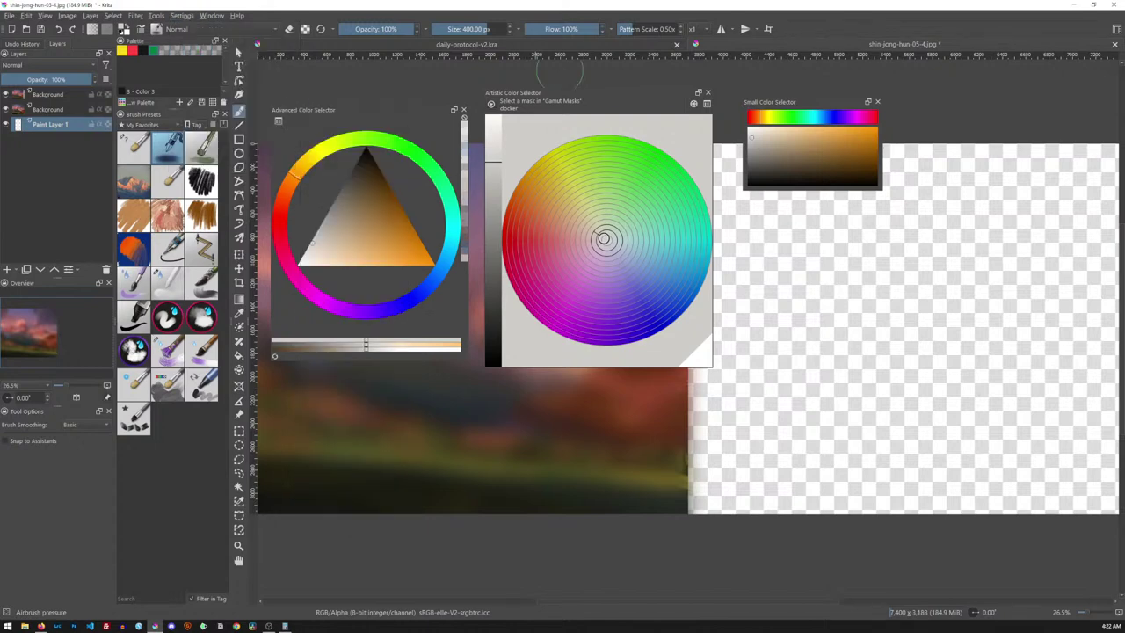
- Paint a faint light stroke, then switch to the Fill block brush preset at about 204 px
{"action": "mouse_move", "coordinate": [795, 274]}
{"action": "left_mouse_down"}
{"action": "mouse_move", "coordinate": [780, 234]}
{"action": "mouse_move", "coordinate": [791, 225]}
{"action": "mouse_move", "coordinate": [765, 324]}
{"action": "mouse_move", "coordinate": [773, 275]}
{"action": "left_mouse_up"}
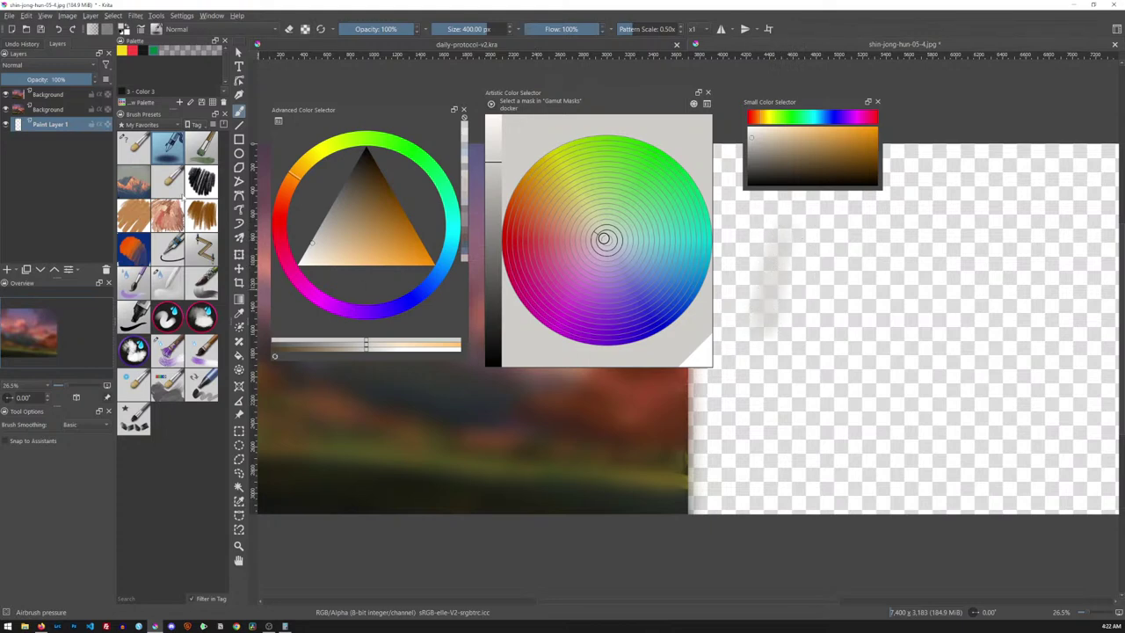
{"action": "left_click", "coordinate": [136, 151]}
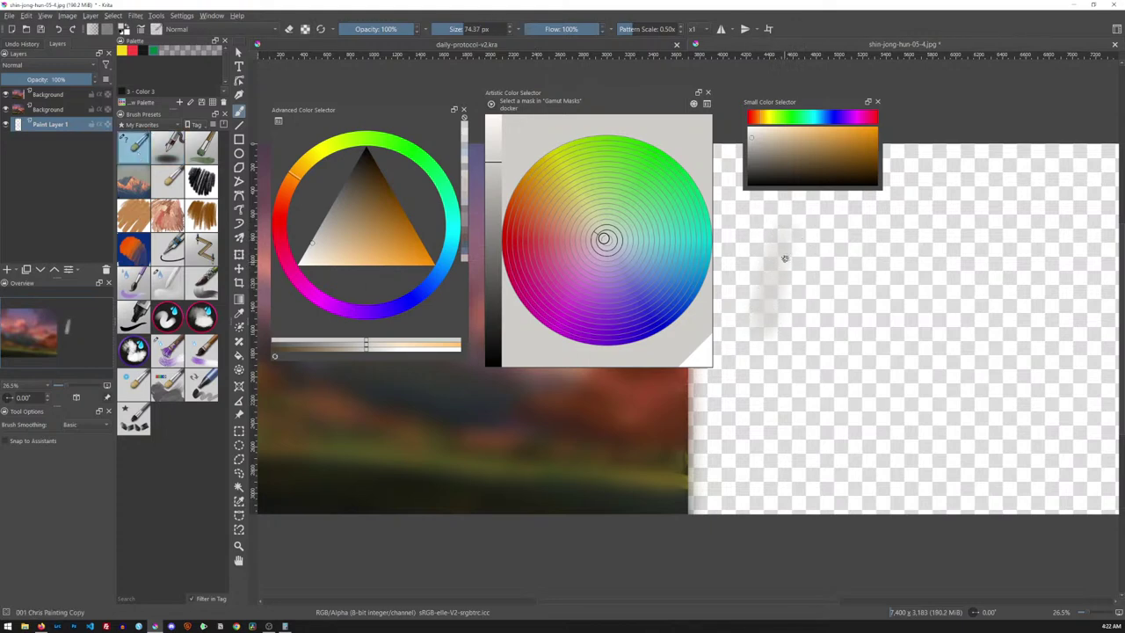
{"action": "mouse_move", "coordinate": [793, 267]}
{"action": "left_mouse_down"}
{"action": "mouse_move", "coordinate": [779, 270]}
{"action": "mouse_move", "coordinate": [838, 304]}
{"action": "mouse_move", "coordinate": [766, 308]}
{"action": "mouse_move", "coordinate": [786, 259]}
{"action": "mouse_move", "coordinate": [779, 291]}
{"action": "mouse_move", "coordinate": [772, 266]}
{"action": "mouse_move", "coordinate": [775, 314]}
{"action": "mouse_move", "coordinate": [797, 246]}
{"action": "mouse_move", "coordinate": [760, 308]}
{"action": "mouse_move", "coordinate": [756, 348]}
{"action": "mouse_move", "coordinate": [848, 336]}
{"action": "left_mouse_up"}
{"action": "key", "text": "slash"}
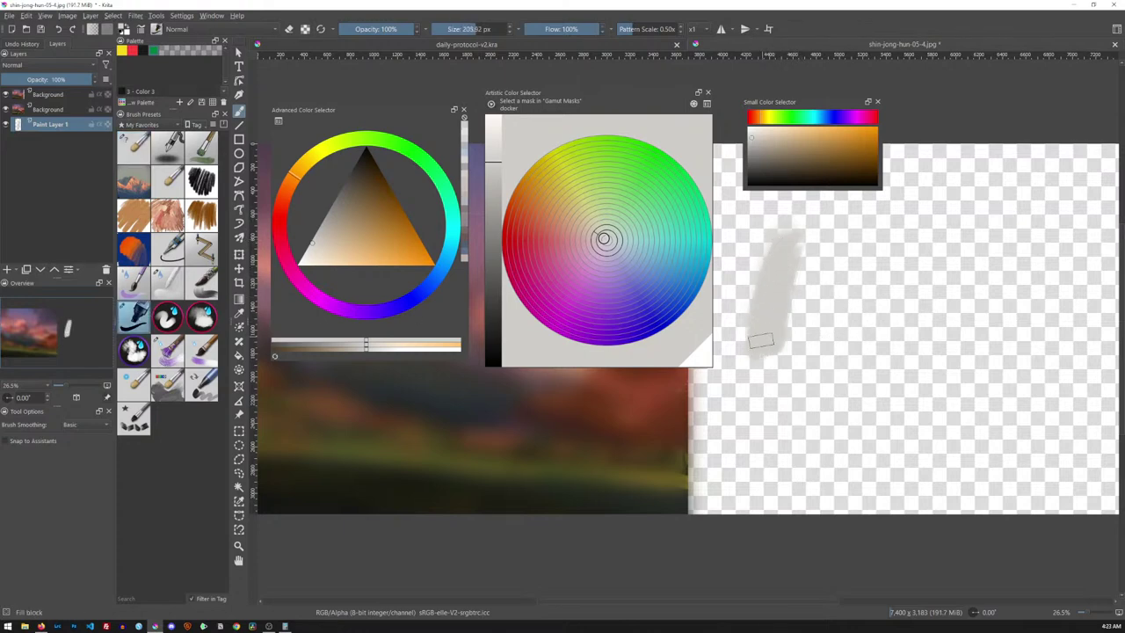
{"action": "mouse_move", "coordinate": [781, 237]}
{"action": "left_mouse_down"}
{"action": "mouse_move", "coordinate": [768, 357]}
{"action": "mouse_move", "coordinate": [814, 228]}
{"action": "mouse_move", "coordinate": [799, 231]}
{"action": "mouse_move", "coordinate": [757, 348]}
{"action": "mouse_move", "coordinate": [785, 333]}
{"action": "left_mouse_up"}
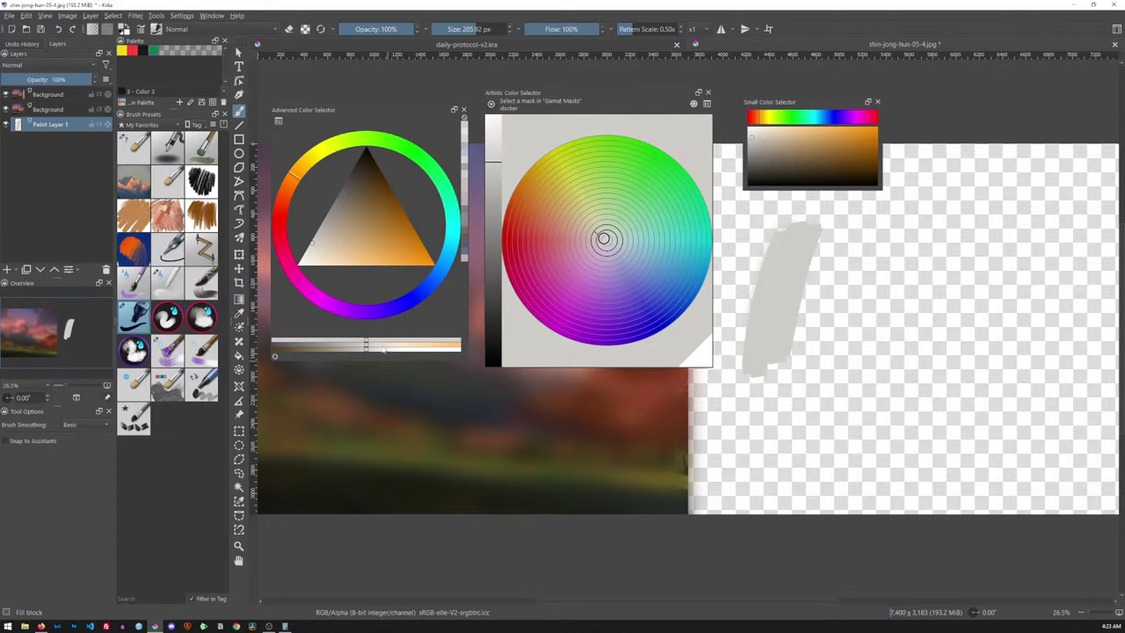
- Lighten the colour to pale grey and paint two side-by-side vertical strokes down the canvas
{"action": "left_click_drag", "start_coordinate": [366, 345], "coordinate": [461, 344]}
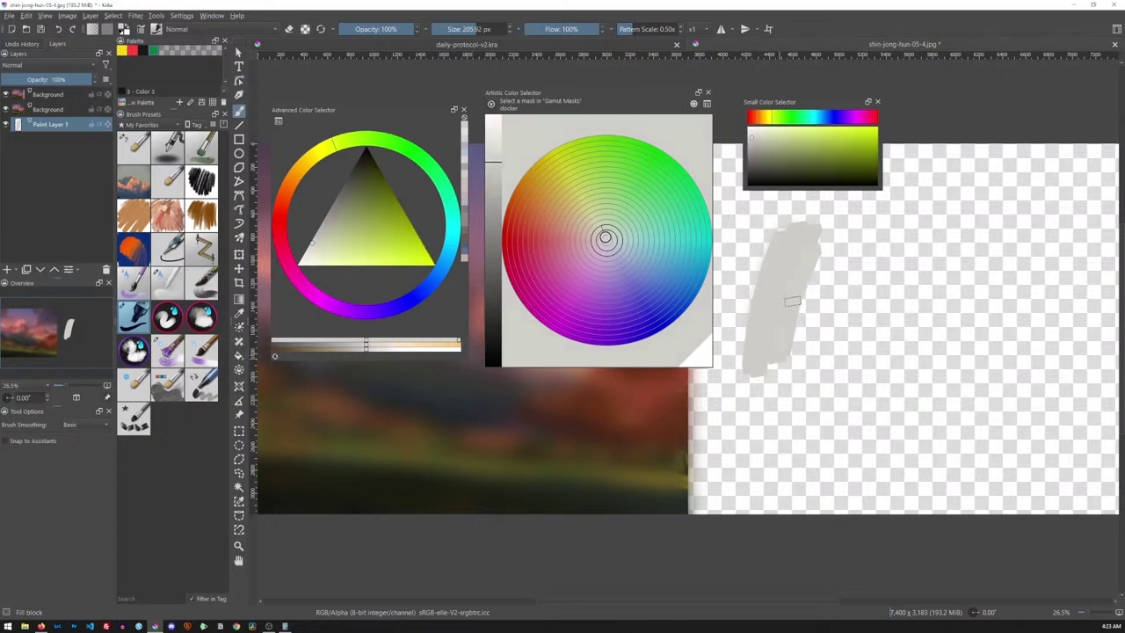
{"action": "left_click_drag", "start_coordinate": [809, 255], "coordinate": [790, 350]}
{"action": "left_click_drag", "start_coordinate": [833, 224], "coordinate": [807, 374]}
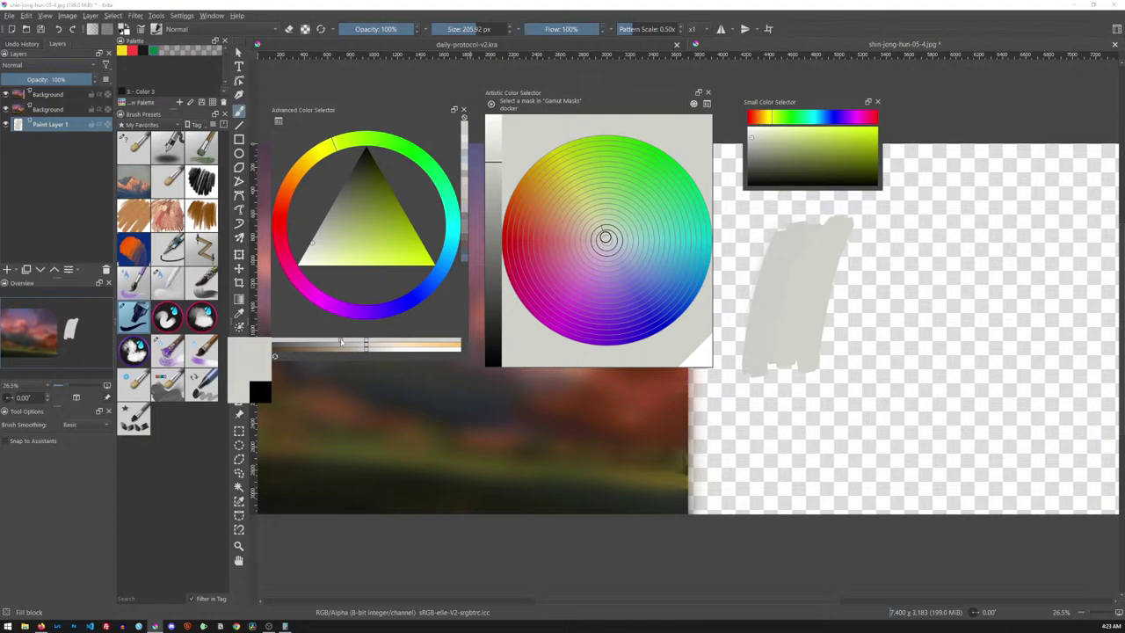
- Try orange-red, orange-yellow, red and yellow shades, then a light pinkish neutral
{"action": "left_click", "coordinate": [312, 345]}
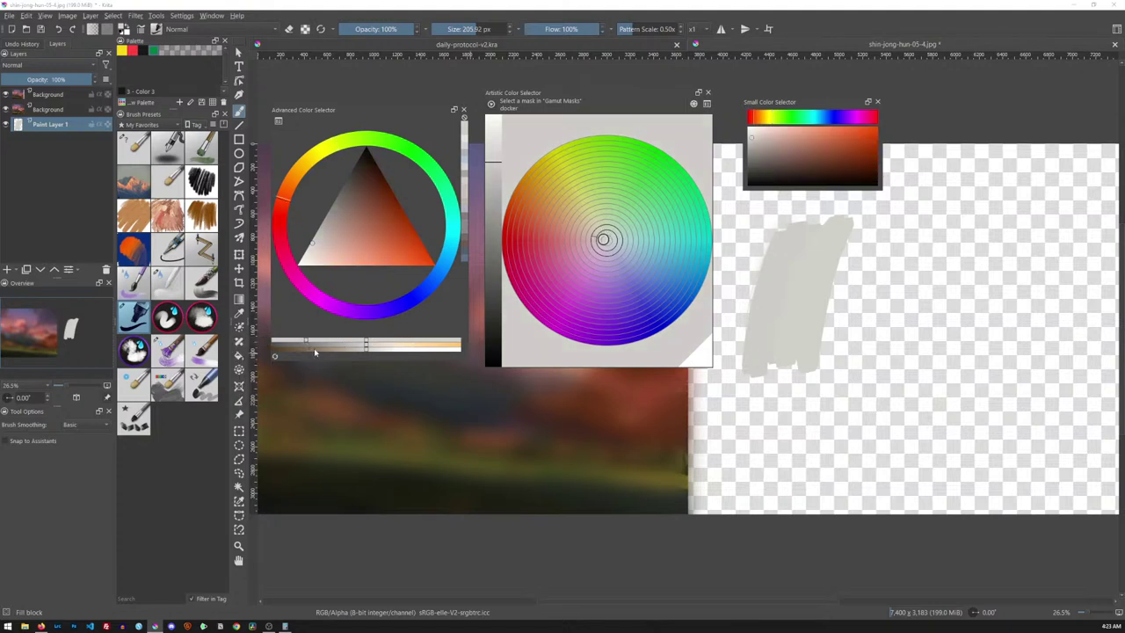
{"action": "left_click", "coordinate": [370, 343]}
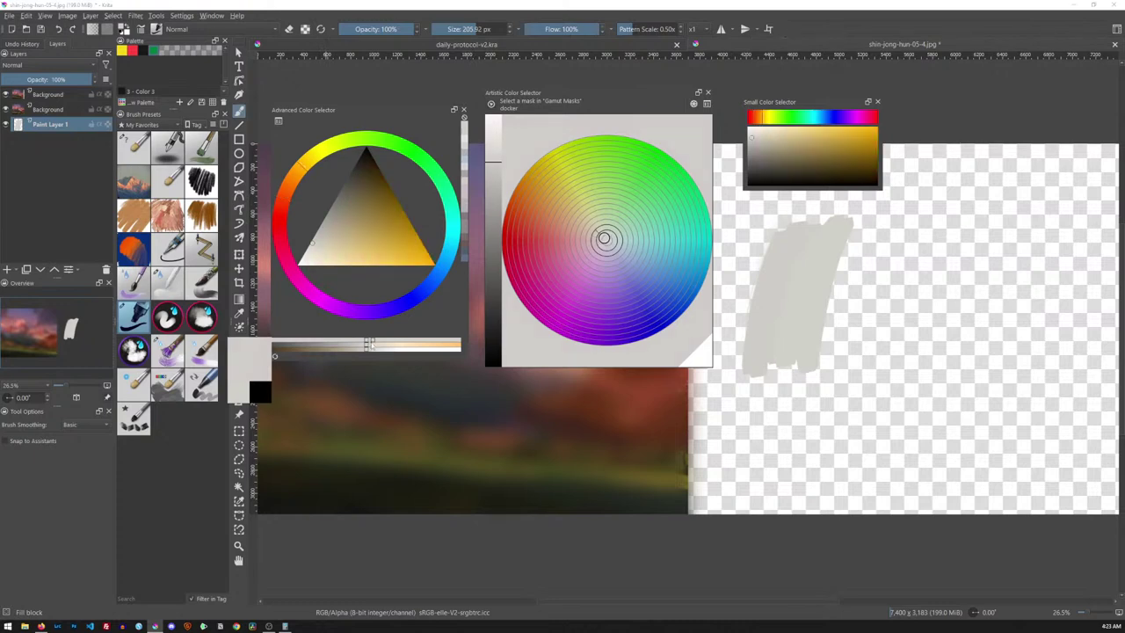
{"action": "left_click", "coordinate": [300, 343]}
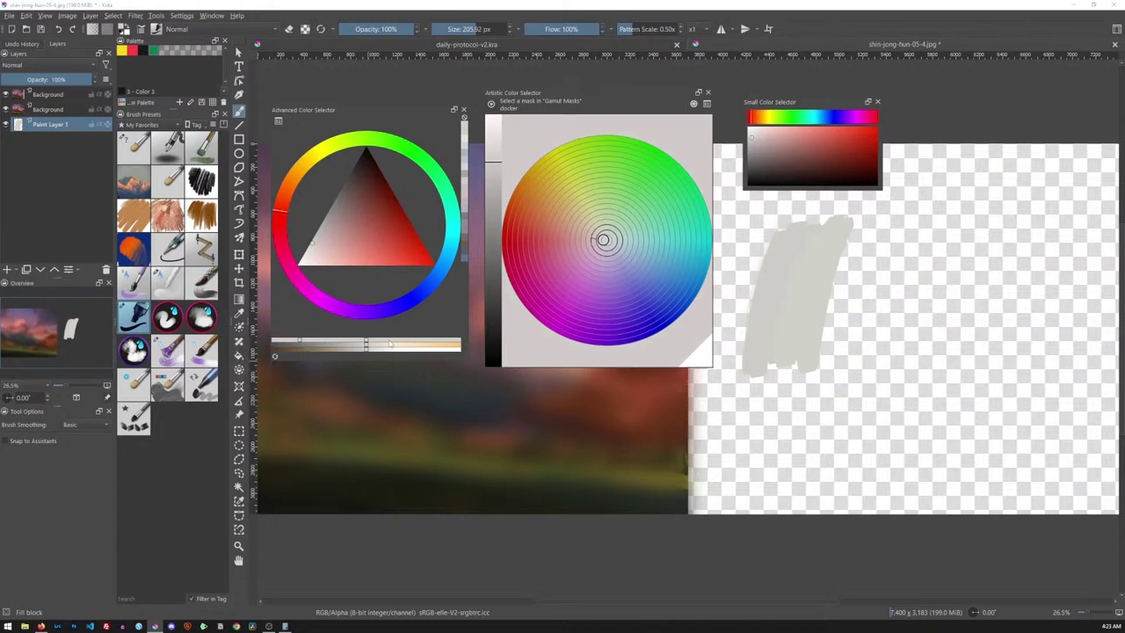
{"action": "left_click", "coordinate": [441, 343]}
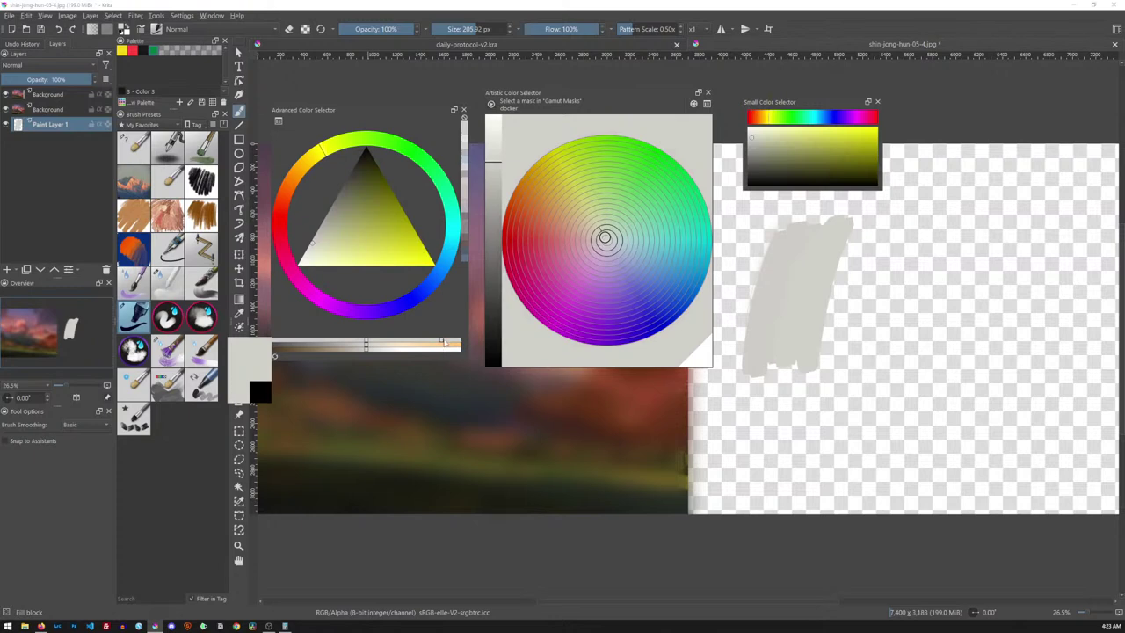
{"action": "left_click", "coordinate": [290, 342]}
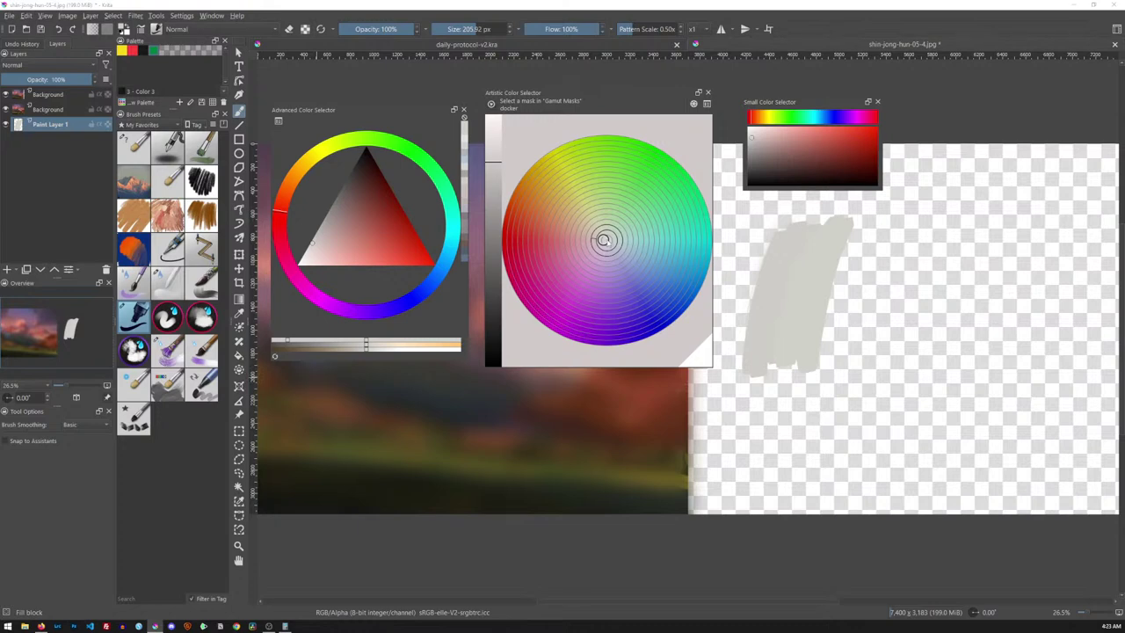
{"action": "left_click", "coordinate": [606, 240]}
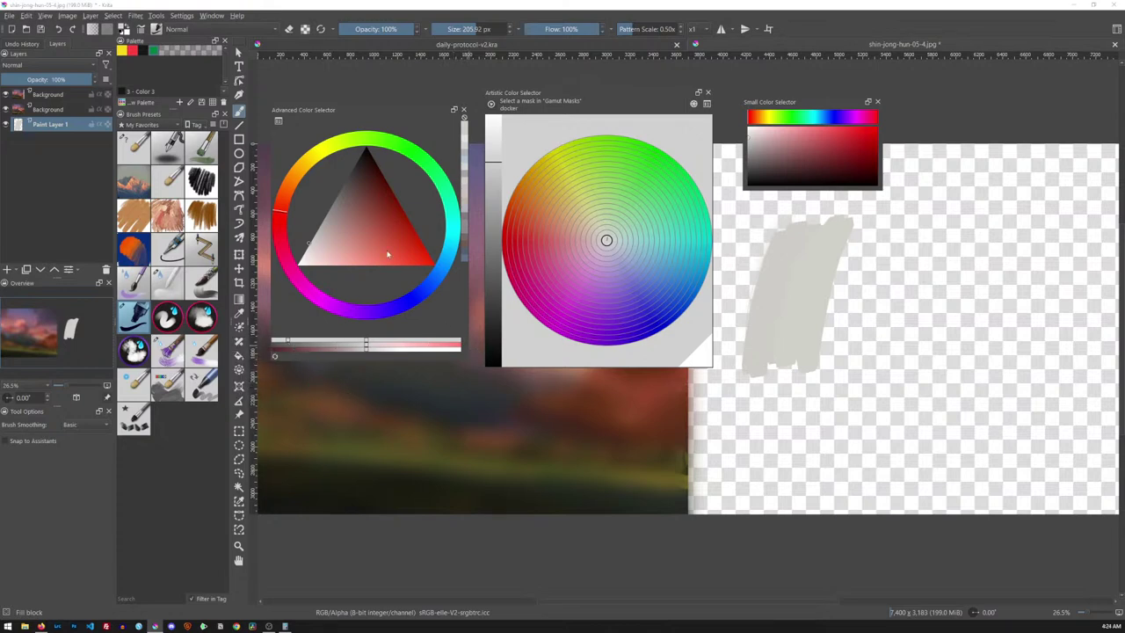
- Shift through reddish, golden tan and magenta shades before choosing a greyish pink
{"action": "left_click", "coordinate": [368, 227]}
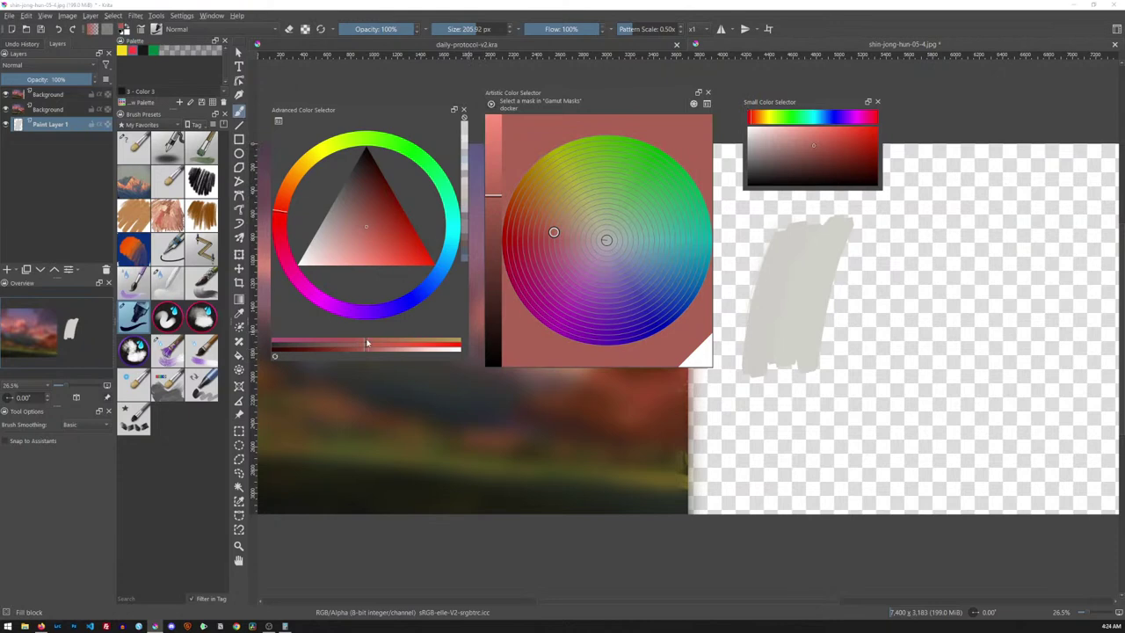
{"action": "left_click_drag", "start_coordinate": [367, 342], "coordinate": [275, 344]}
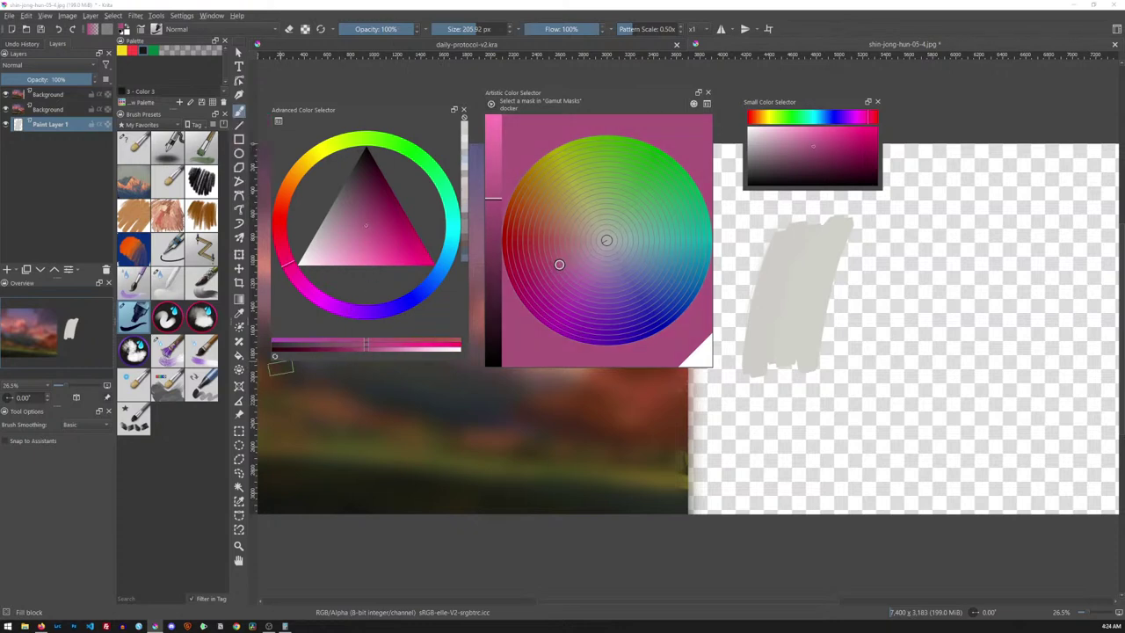
{"action": "left_click_drag", "start_coordinate": [366, 341], "coordinate": [453, 345]}
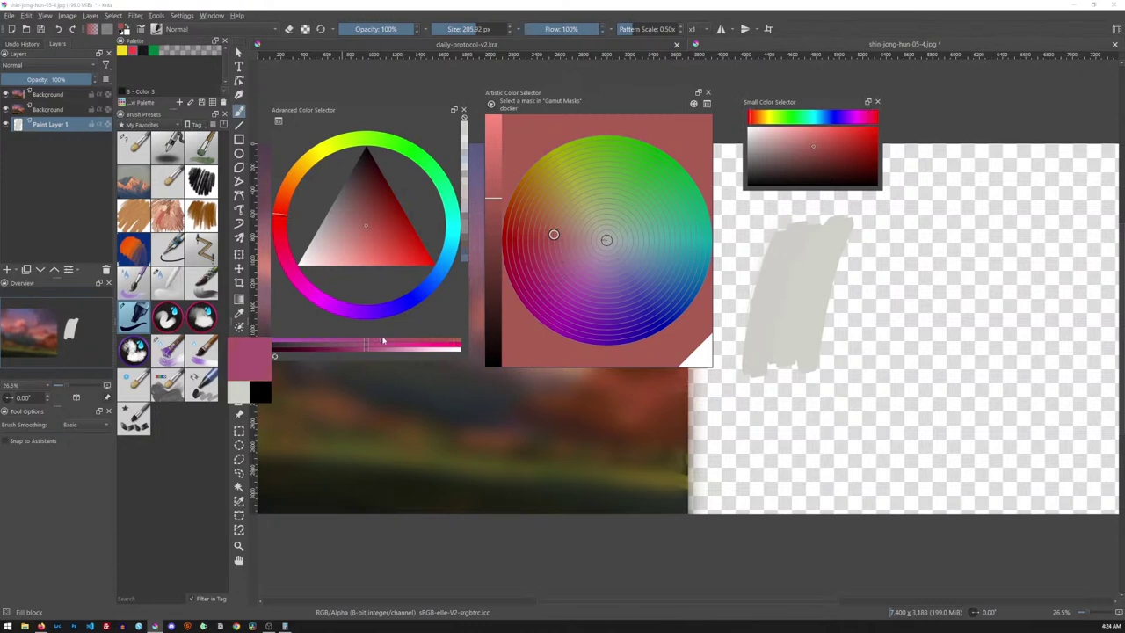
{"action": "left_click_drag", "start_coordinate": [285, 343], "coordinate": [365, 344]}
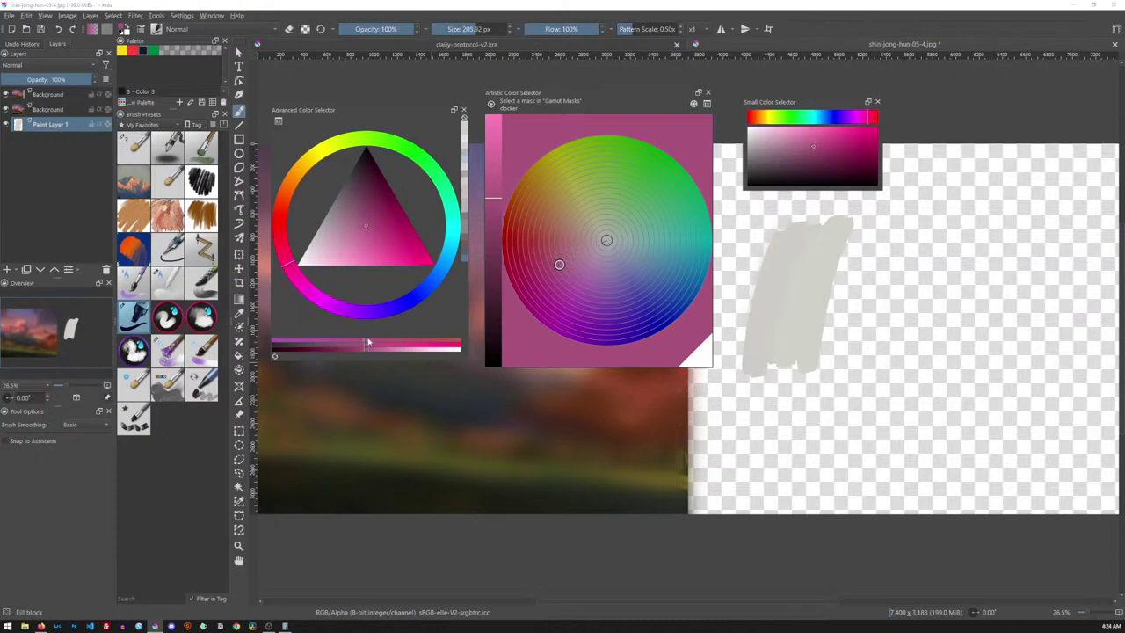
{"action": "left_click_drag", "start_coordinate": [367, 343], "coordinate": [369, 343]}
{"action": "left_click", "coordinate": [338, 216]}
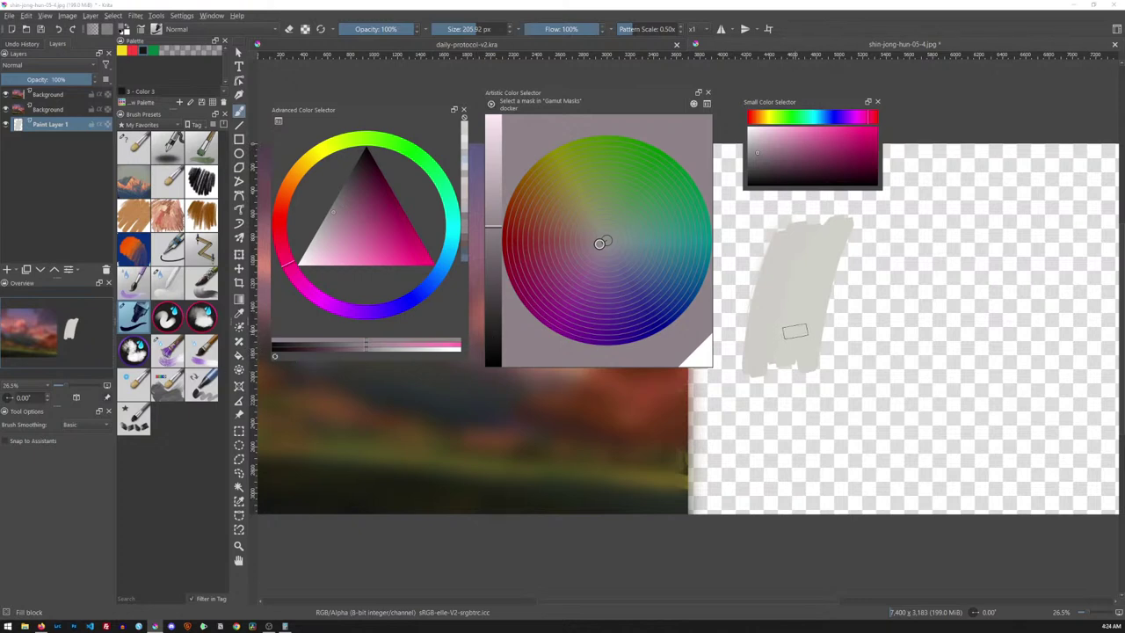
- Paint a broad mauve band over the grey strokes, extending it up and right
{"action": "mouse_move", "coordinate": [796, 356]}
{"action": "left_mouse_down"}
{"action": "mouse_move", "coordinate": [824, 253]}
{"action": "mouse_move", "coordinate": [861, 230]}
{"action": "left_mouse_up"}
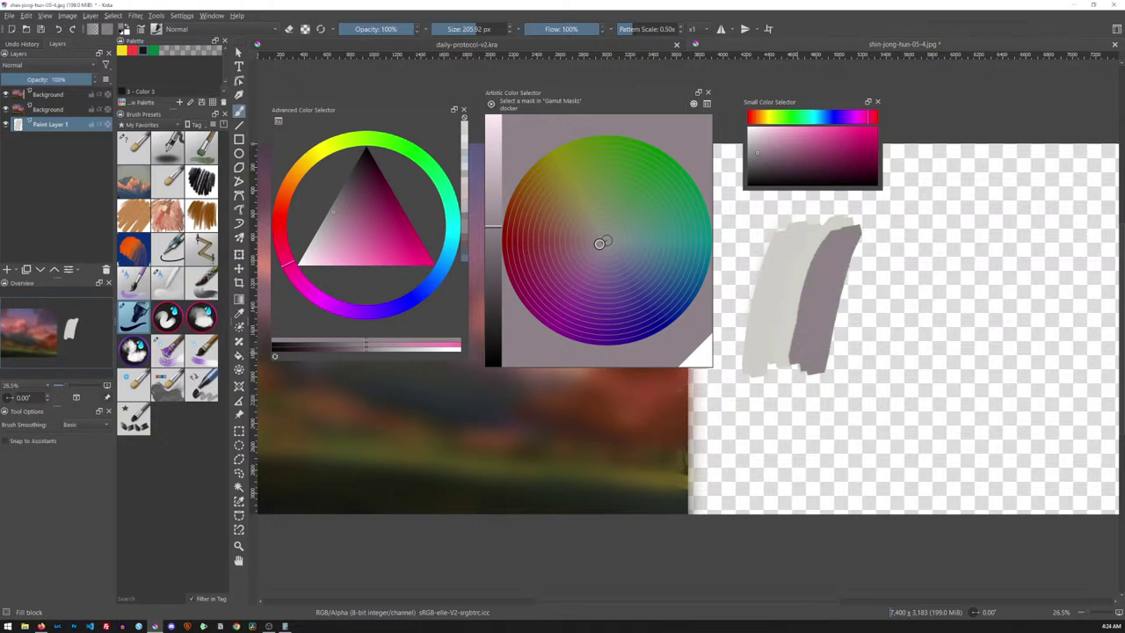
{"action": "left_click_drag", "start_coordinate": [831, 362], "coordinate": [878, 228]}
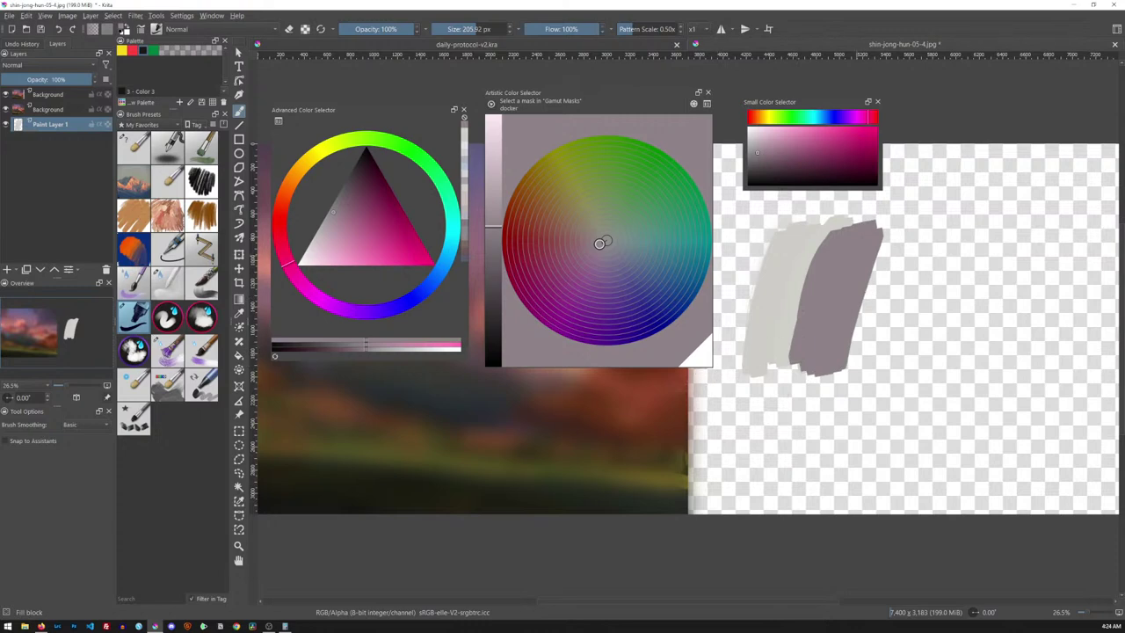
{"action": "left_click", "coordinate": [407, 344]}
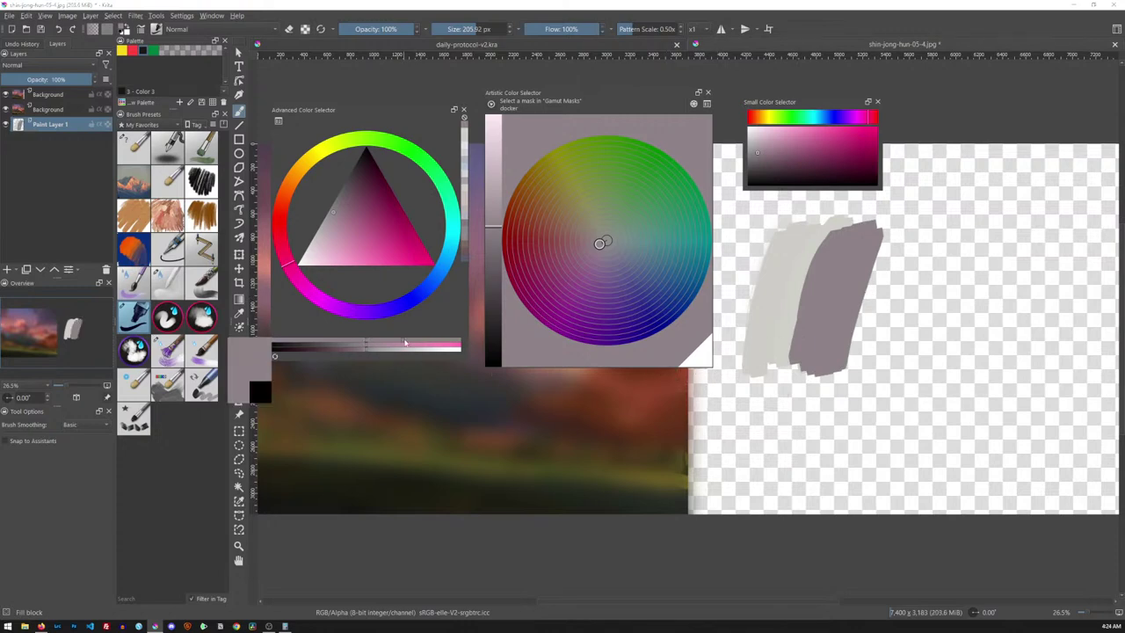
{"action": "left_click", "coordinate": [428, 343]}
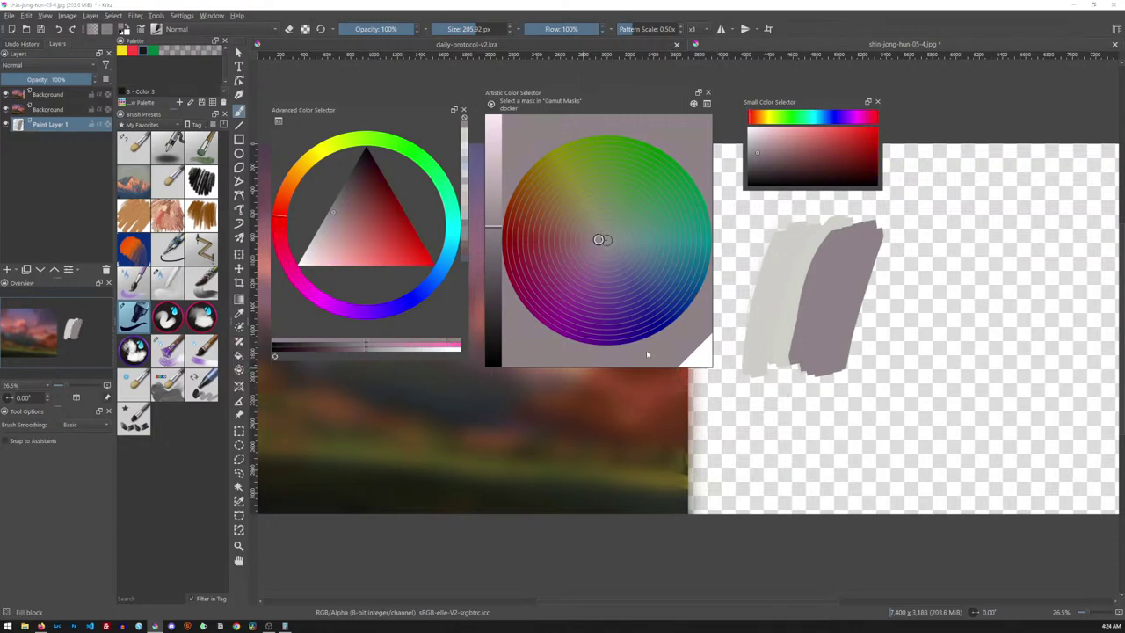
{"action": "mouse_move", "coordinate": [839, 373]}
{"action": "left_mouse_down"}
{"action": "mouse_move", "coordinate": [887, 215]}
{"action": "mouse_move", "coordinate": [876, 295]}
{"action": "mouse_move", "coordinate": [894, 233]}
{"action": "left_mouse_up"}
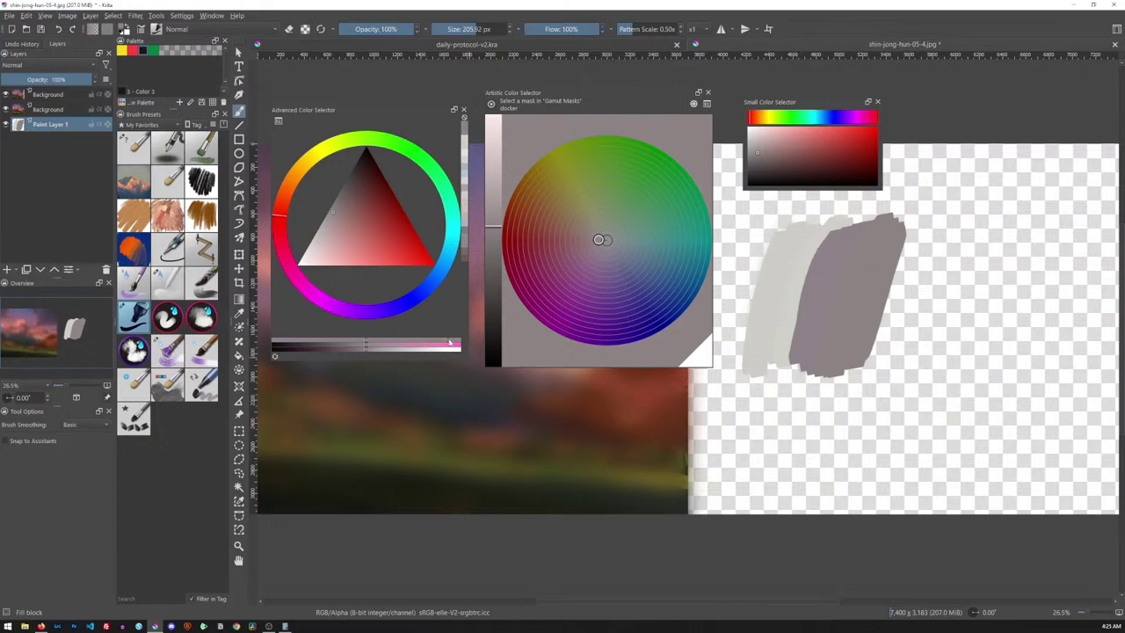
- Switch to a muted pinkish grey and fill out the mauve area with an enlarged brush
{"action": "left_click", "coordinate": [280, 341]}
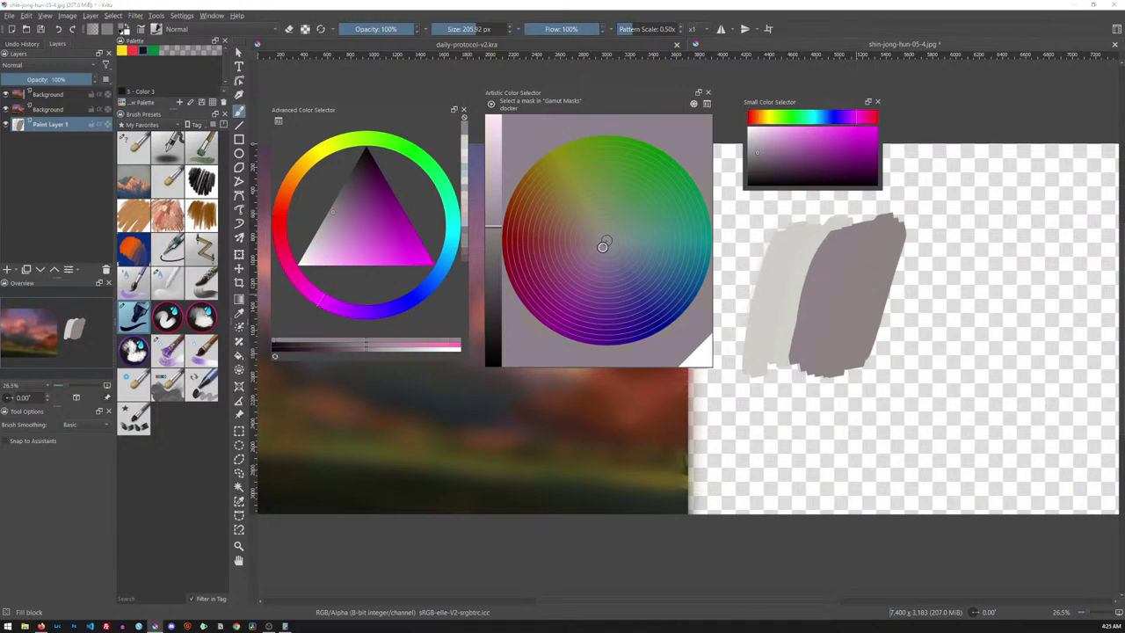
{"action": "mouse_move", "coordinate": [786, 321]}
{"action": "left_mouse_down"}
{"action": "mouse_move", "coordinate": [817, 408]}
{"action": "mouse_move", "coordinate": [839, 383]}
{"action": "left_mouse_up"}
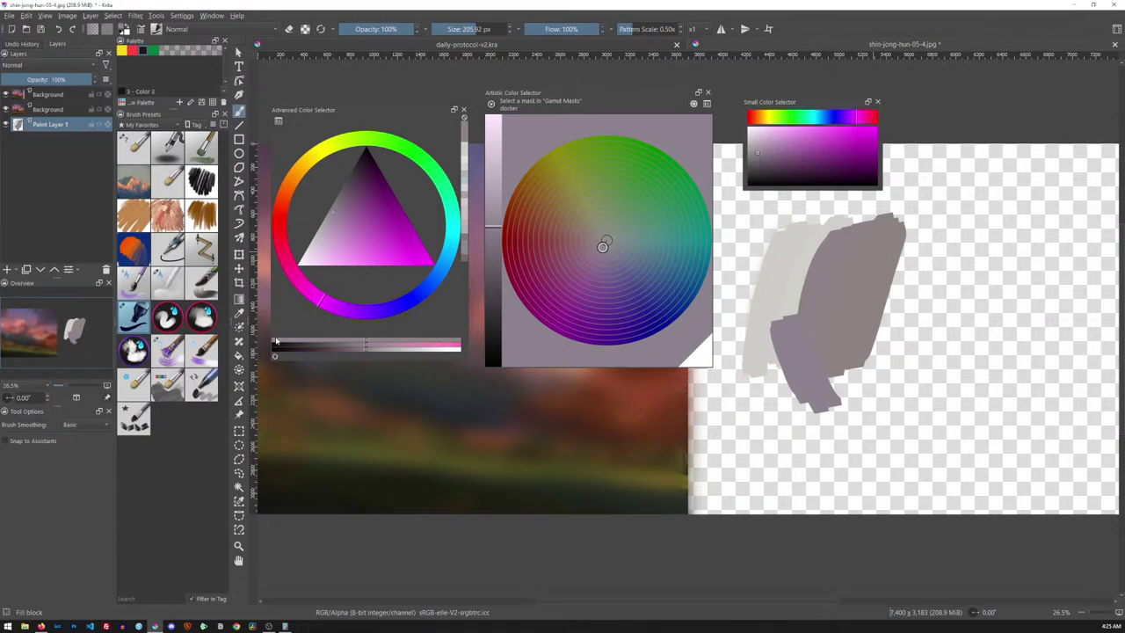
{"action": "left_click", "coordinate": [368, 343]}
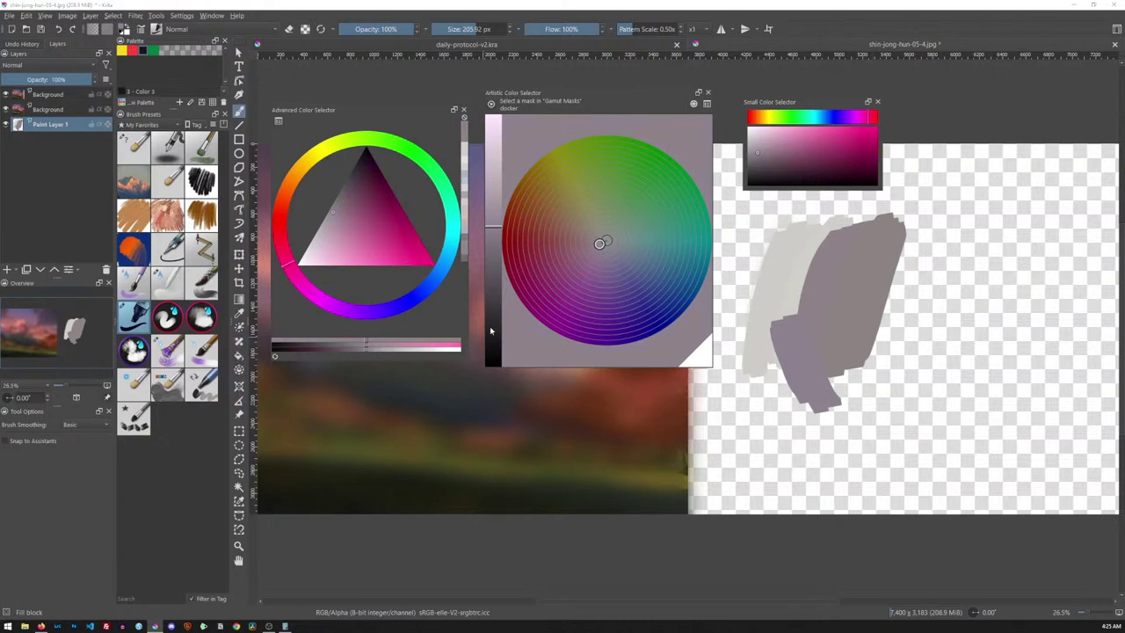
{"action": "left_click", "coordinate": [334, 214]}
{"action": "mouse_move", "coordinate": [785, 316]}
{"action": "left_mouse_down"}
{"action": "mouse_move", "coordinate": [839, 224]}
{"action": "mouse_move", "coordinate": [777, 382]}
{"action": "mouse_move", "coordinate": [882, 214]}
{"action": "mouse_move", "coordinate": [905, 221]}
{"action": "mouse_move", "coordinate": [919, 263]}
{"action": "mouse_move", "coordinate": [888, 374]}
{"action": "left_mouse_up"}
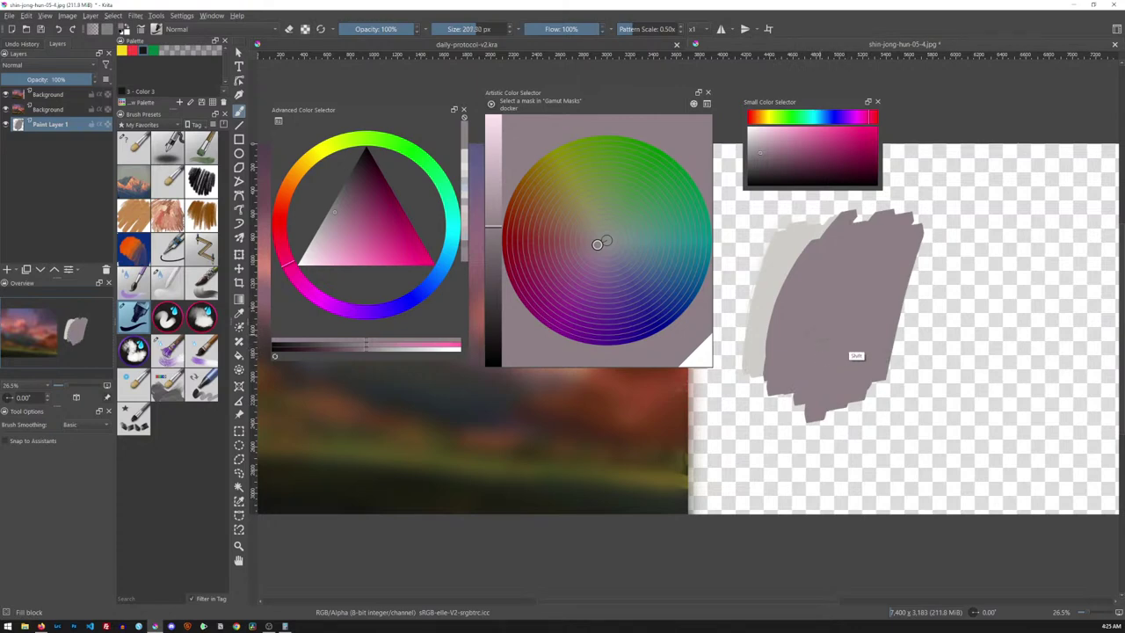
{"action": "mouse_move", "coordinate": [777, 264]}
{"action": "left_mouse_down"}
{"action": "mouse_move", "coordinate": [763, 466]}
{"action": "mouse_move", "coordinate": [830, 457]}
{"action": "mouse_move", "coordinate": [901, 343]}
{"action": "mouse_move", "coordinate": [949, 474]}
{"action": "mouse_move", "coordinate": [967, 202]}
{"action": "mouse_move", "coordinate": [817, 466]}
{"action": "mouse_move", "coordinate": [790, 281]}
{"action": "mouse_move", "coordinate": [773, 457]}
{"action": "mouse_move", "coordinate": [791, 474]}
{"action": "left_mouse_up"}
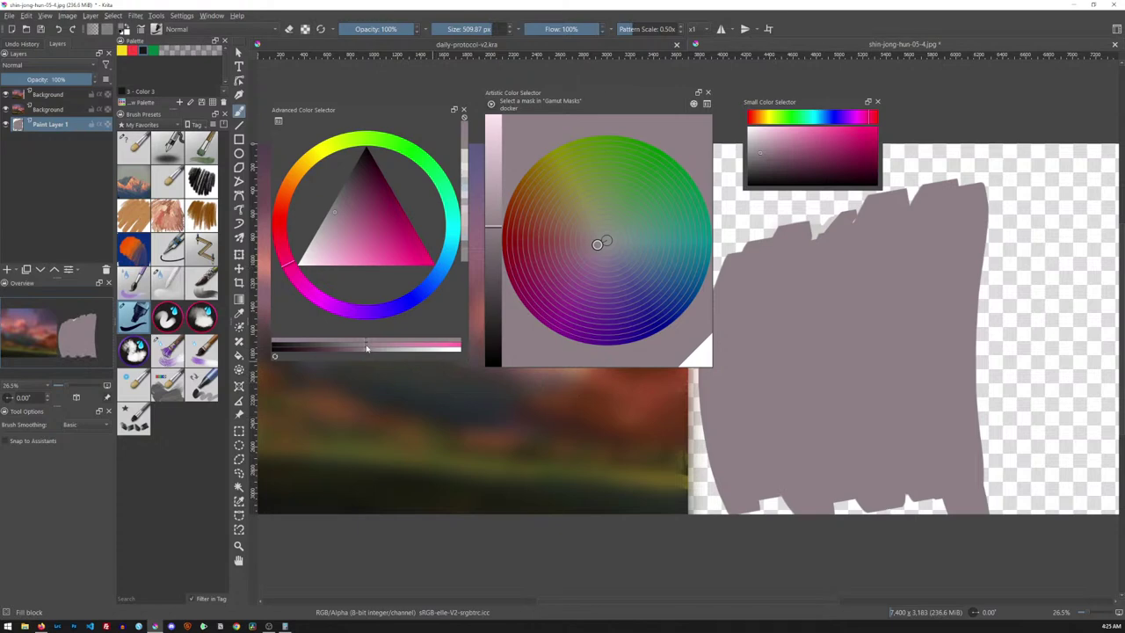
- Set a lighter dusty pink and paint a tall, thick vertical stroke through the mauve block's middle
{"action": "left_click_drag", "start_coordinate": [373, 347], "coordinate": [461, 356]}
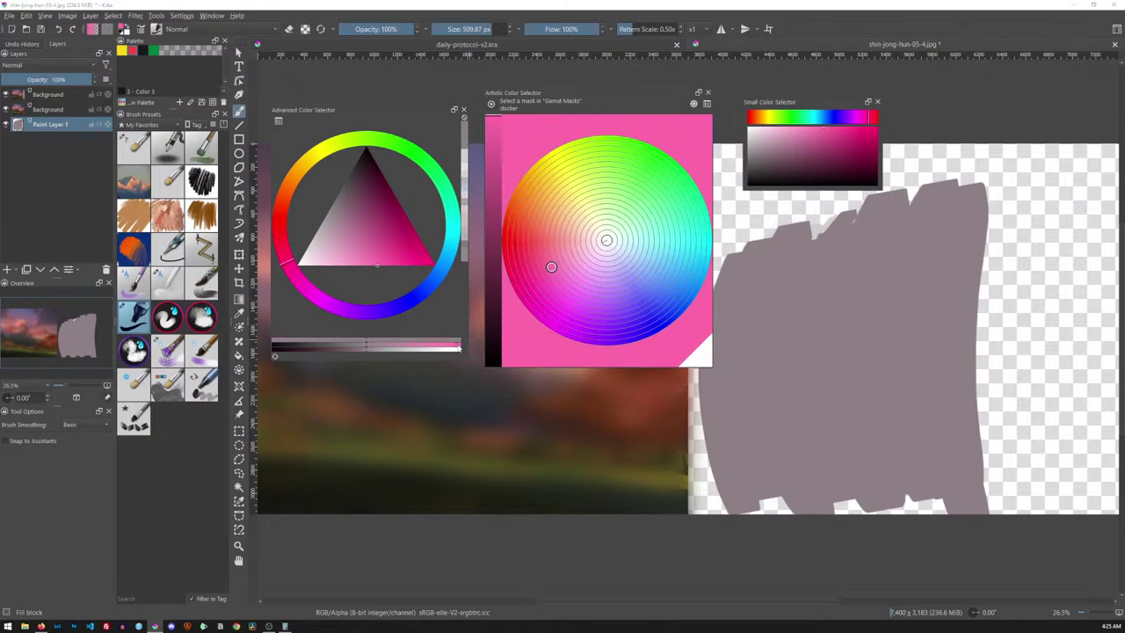
{"action": "mouse_move", "coordinate": [456, 347]}
{"action": "left_mouse_down"}
{"action": "mouse_move", "coordinate": [281, 348]}
{"action": "mouse_move", "coordinate": [288, 357]}
{"action": "left_mouse_up"}
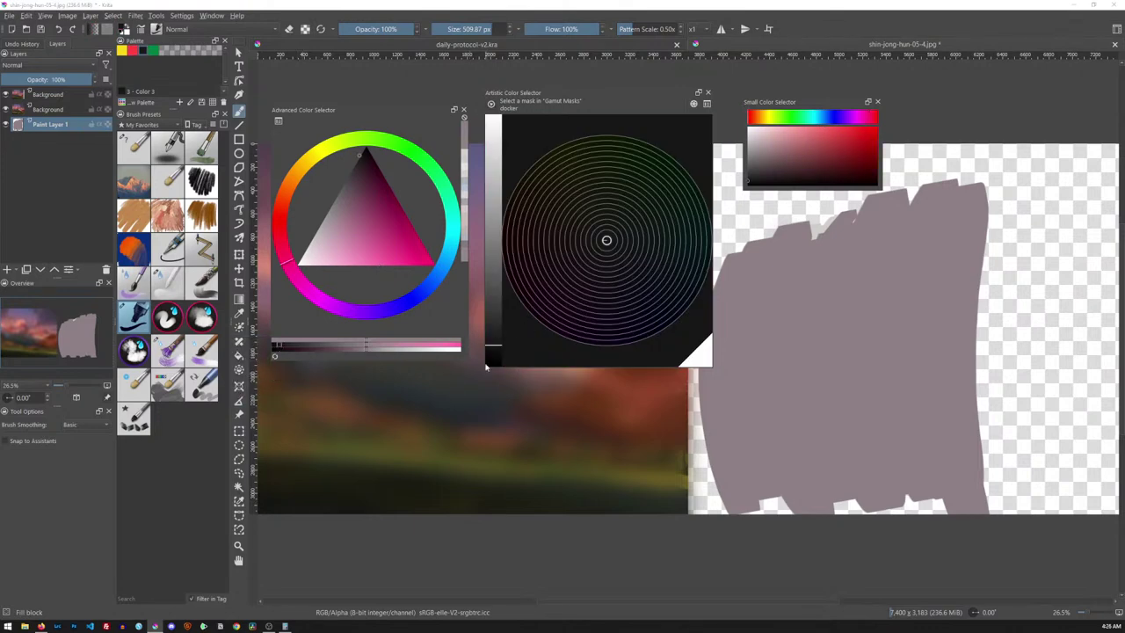
{"action": "left_click", "coordinate": [380, 348]}
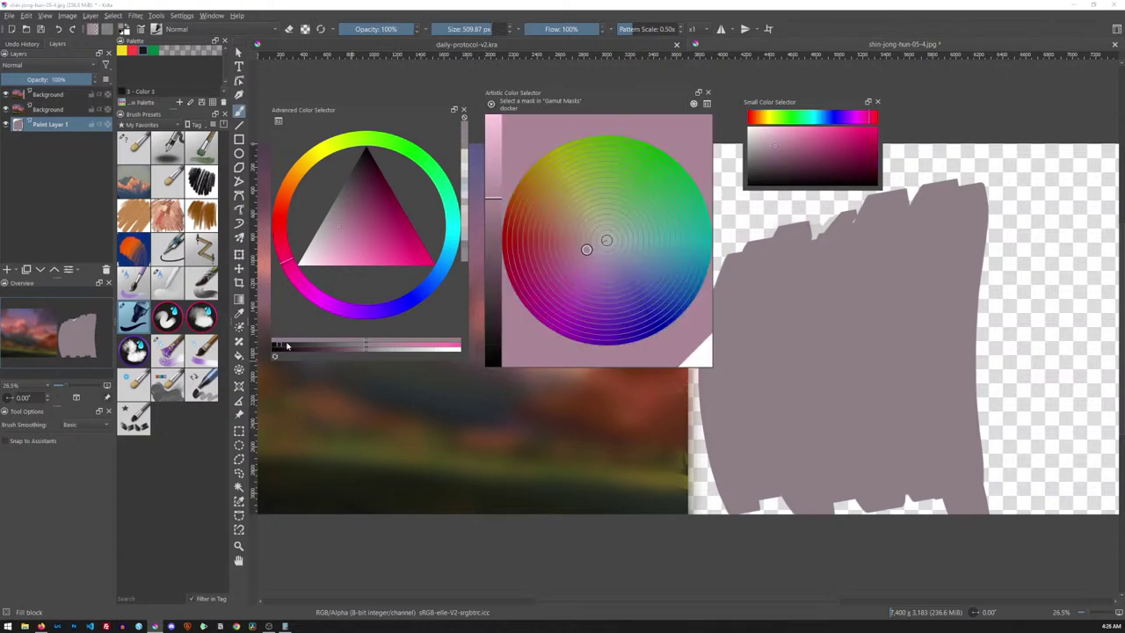
{"action": "left_click_drag", "start_coordinate": [291, 346], "coordinate": [401, 348]}
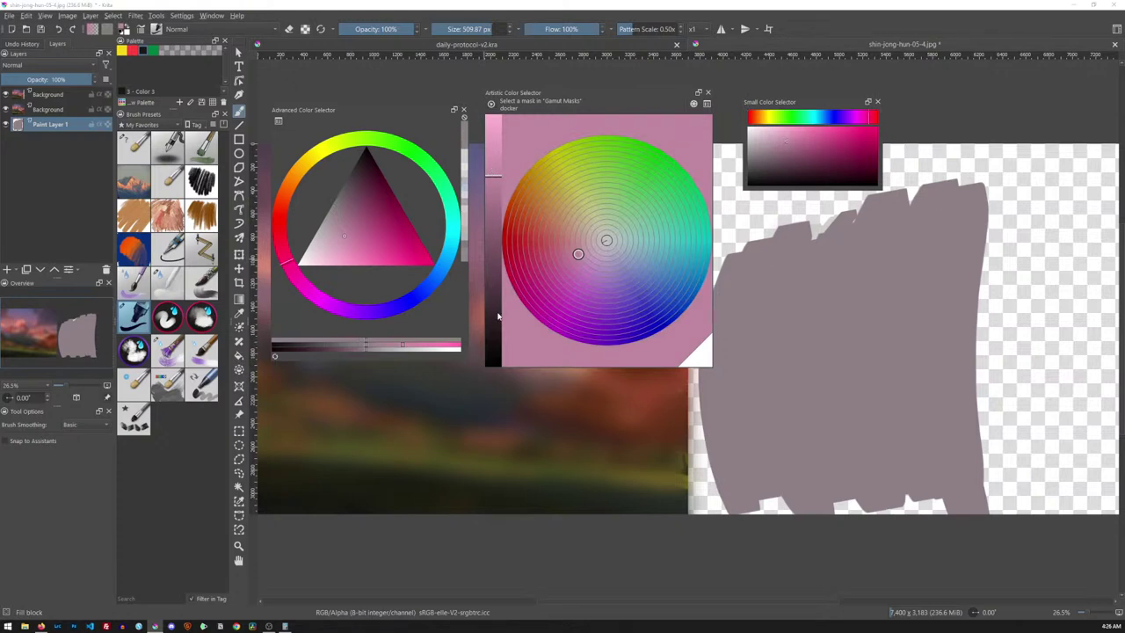
{"action": "mouse_move", "coordinate": [415, 348]}
{"action": "left_mouse_down"}
{"action": "mouse_move", "coordinate": [448, 348]}
{"action": "mouse_move", "coordinate": [370, 348]}
{"action": "mouse_move", "coordinate": [445, 347]}
{"action": "mouse_move", "coordinate": [409, 344]}
{"action": "left_mouse_up"}
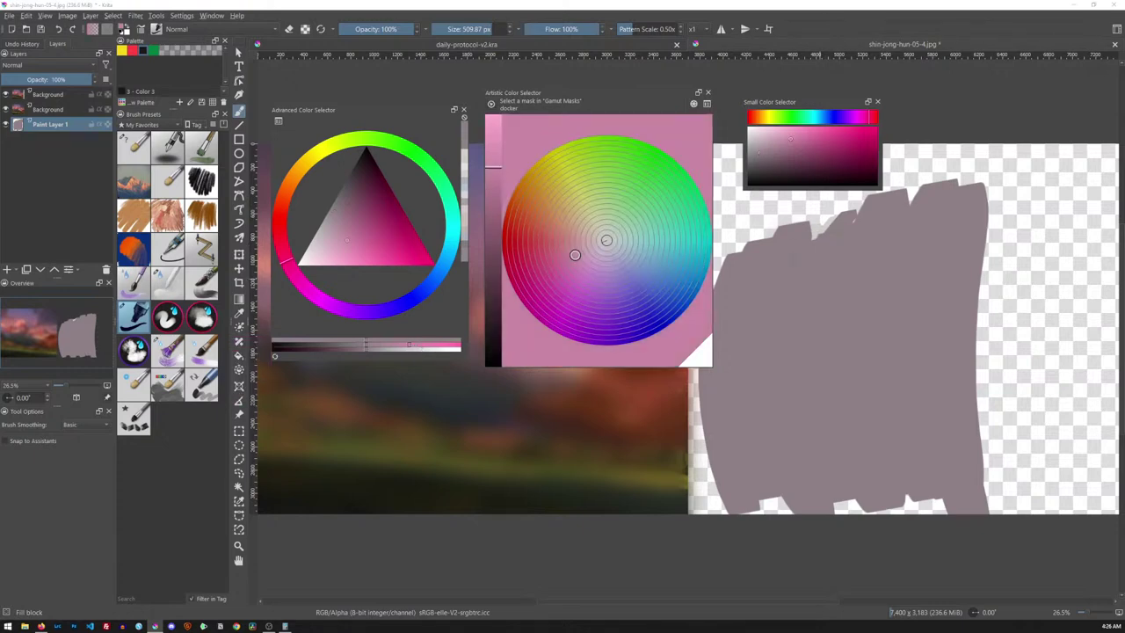
{"action": "mouse_move", "coordinate": [813, 239]}
{"action": "left_mouse_down"}
{"action": "mouse_move", "coordinate": [813, 344]}
{"action": "mouse_move", "coordinate": [822, 463]}
{"action": "mouse_move", "coordinate": [815, 277]}
{"action": "mouse_move", "coordinate": [848, 479]}
{"action": "left_mouse_up"}
{"action": "mouse_move", "coordinate": [856, 230]}
{"action": "left_mouse_down"}
{"action": "mouse_move", "coordinate": [830, 391]}
{"action": "mouse_move", "coordinate": [860, 263]}
{"action": "mouse_move", "coordinate": [870, 481]}
{"action": "left_mouse_up"}
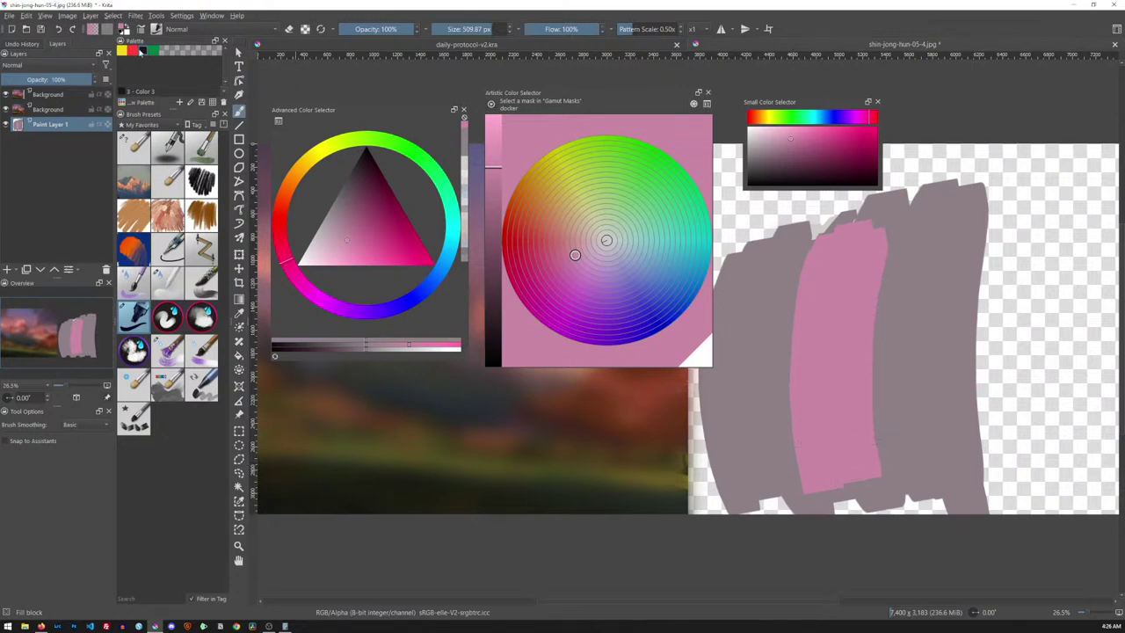
- Add a colorize mask to Paint Layer 1 through its right-click Add menu
{"action": "left_click", "coordinate": [133, 16]}
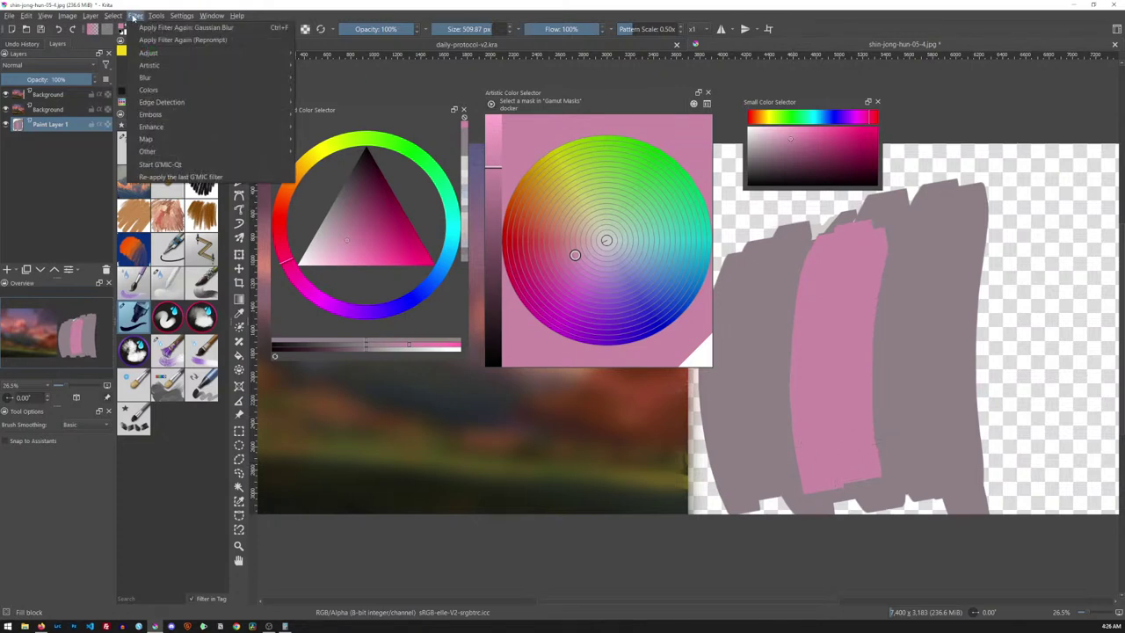
{"action": "key", "text": "Escape"}
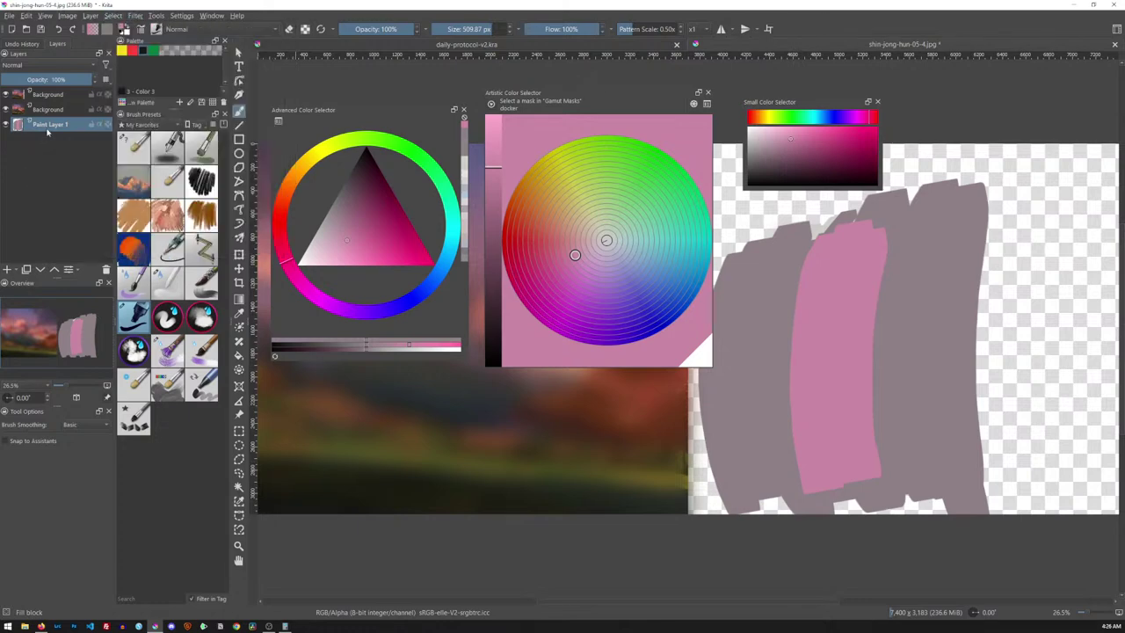
{"action": "right_click", "coordinate": [50, 125]}
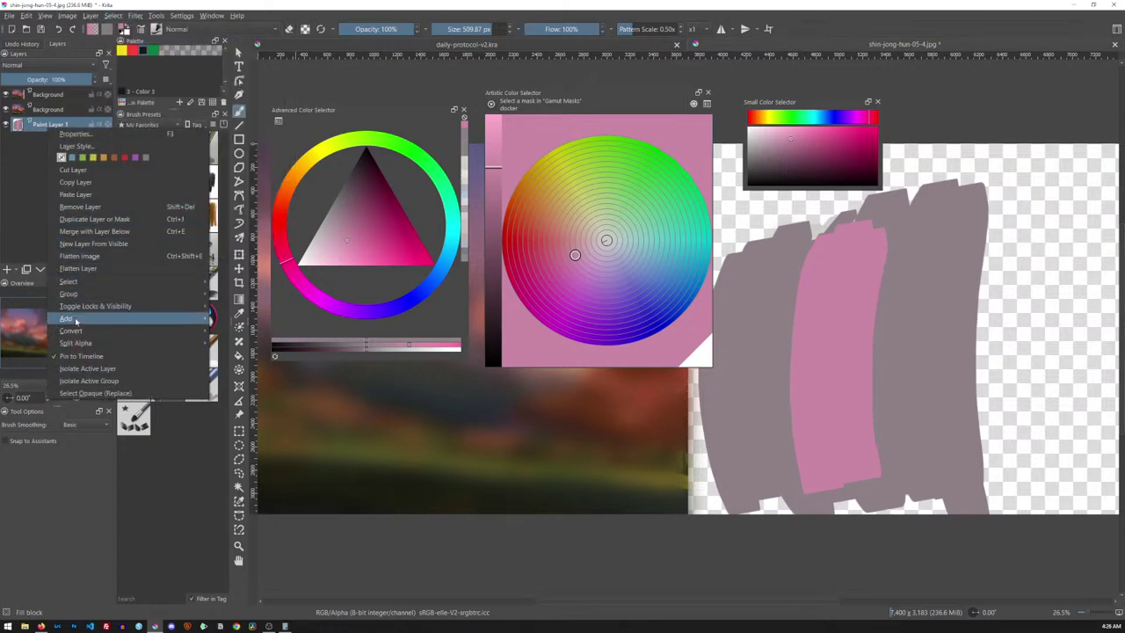
{"action": "mouse_move", "coordinate": [77, 319]}
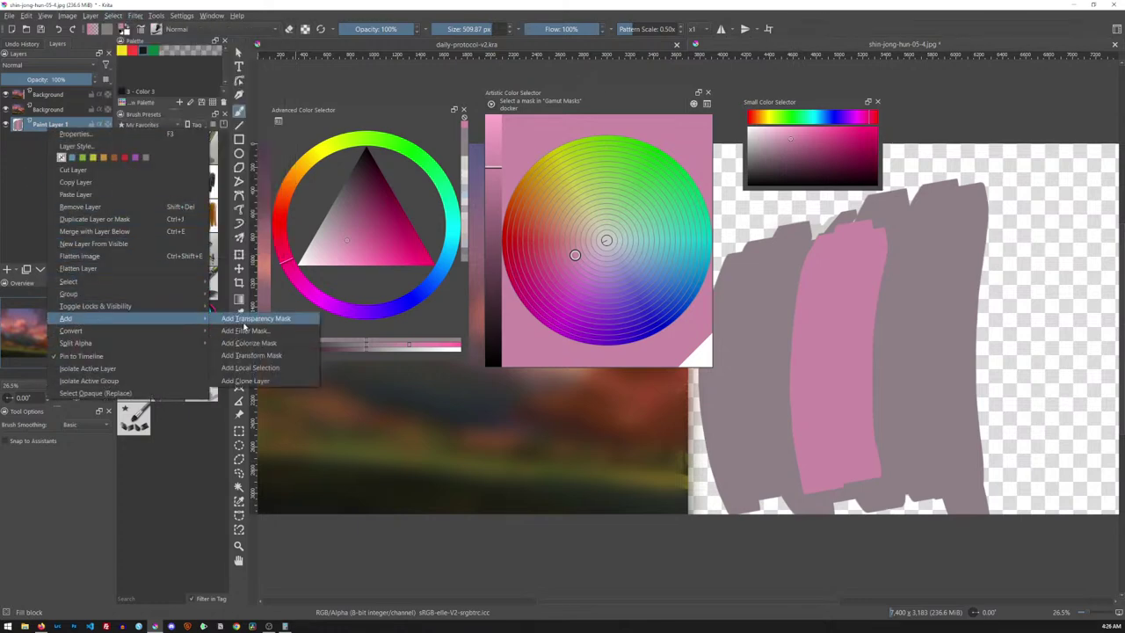
{"action": "left_click", "coordinate": [249, 343]}
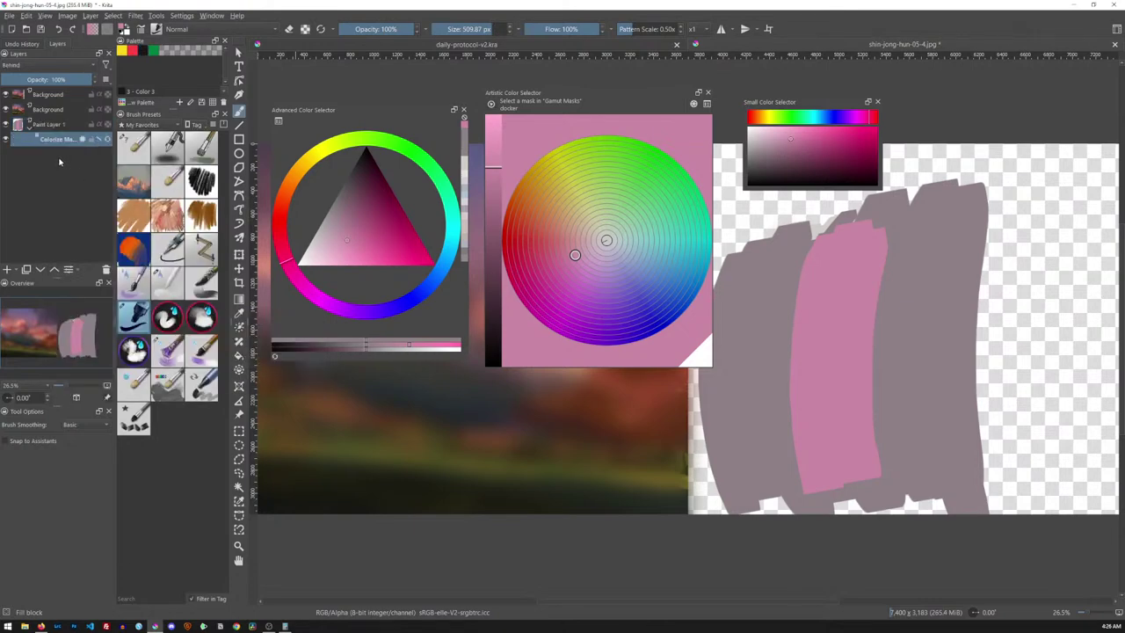
- Keep the default name Colorize Mask 1, leaving its layer options unchanged
{"action": "double_click", "coordinate": [58, 139]}
{"action": "key", "text": "Return"}
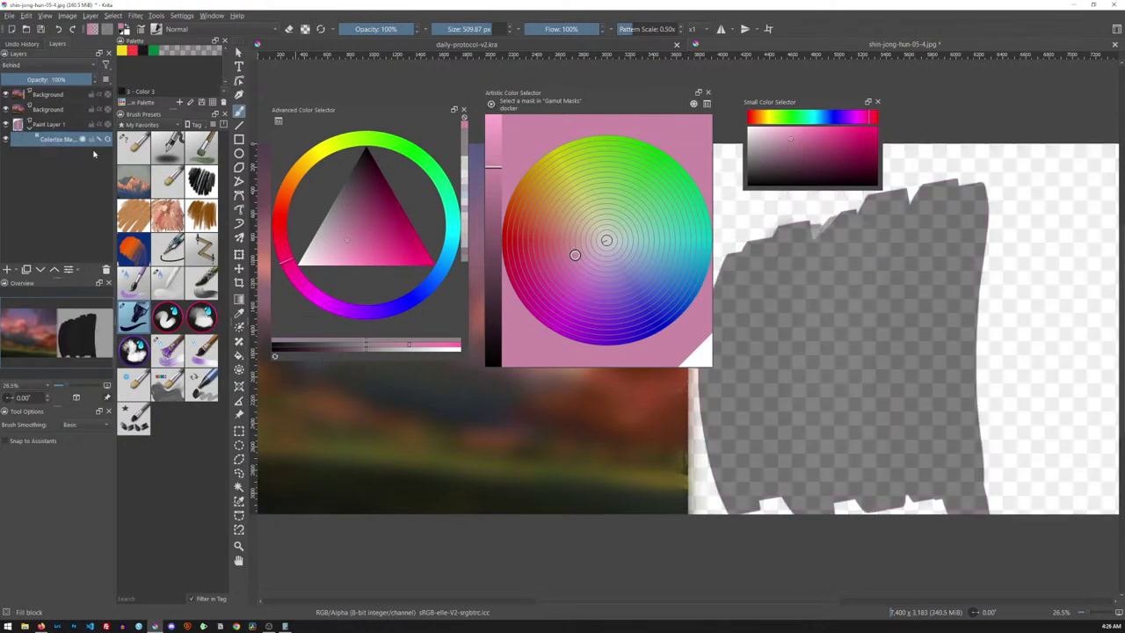
{"action": "right_click", "coordinate": [61, 143]}
{"action": "left_click", "coordinate": [34, 167]}
{"action": "double_click", "coordinate": [26, 145]}
{"action": "key", "text": "Return"}
- Toggle the colorize mask's visibility and coloring preview to inspect the colorized strokes
{"action": "left_click", "coordinate": [7, 142]}
{"action": "left_click", "coordinate": [7, 142]}
{"action": "left_click", "coordinate": [7, 142]}
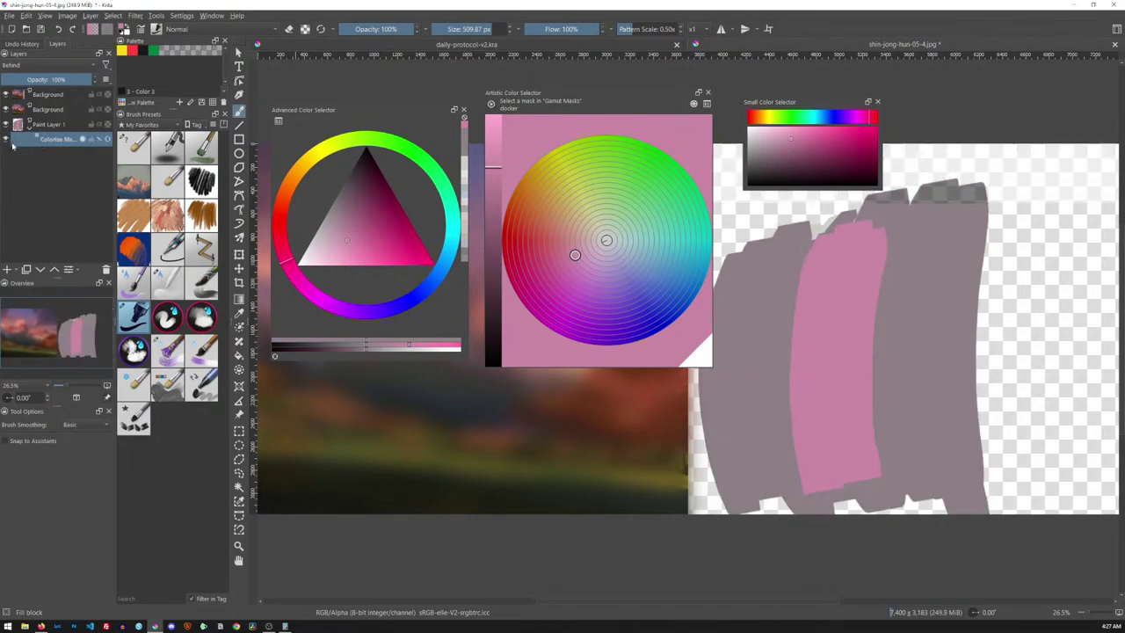
{"action": "left_click", "coordinate": [98, 143]}
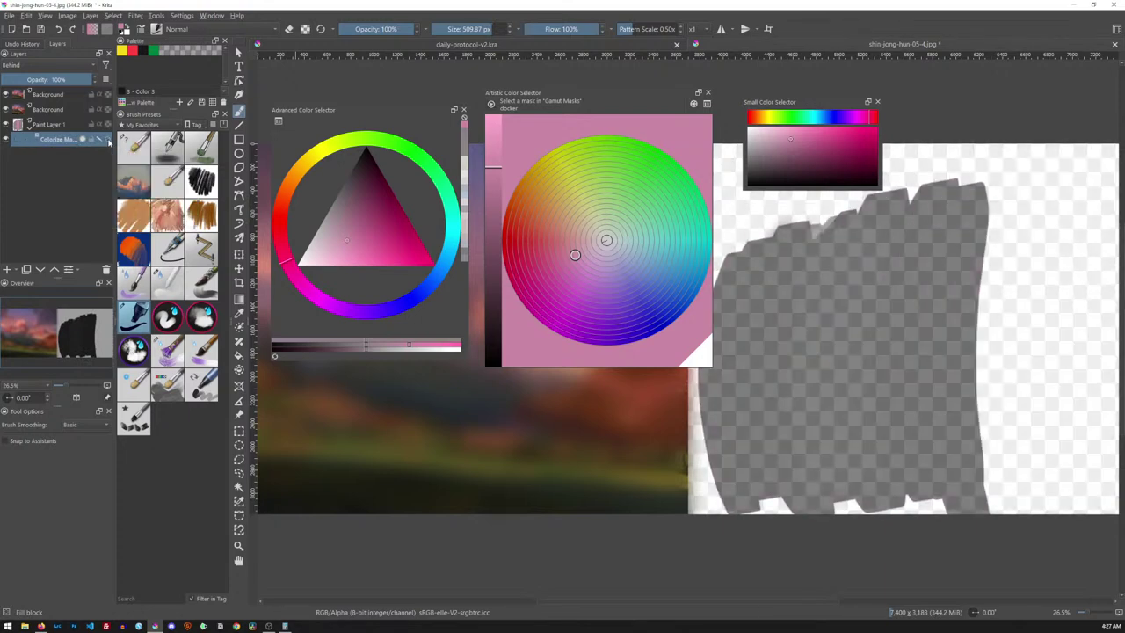
{"action": "left_click", "coordinate": [102, 140]}
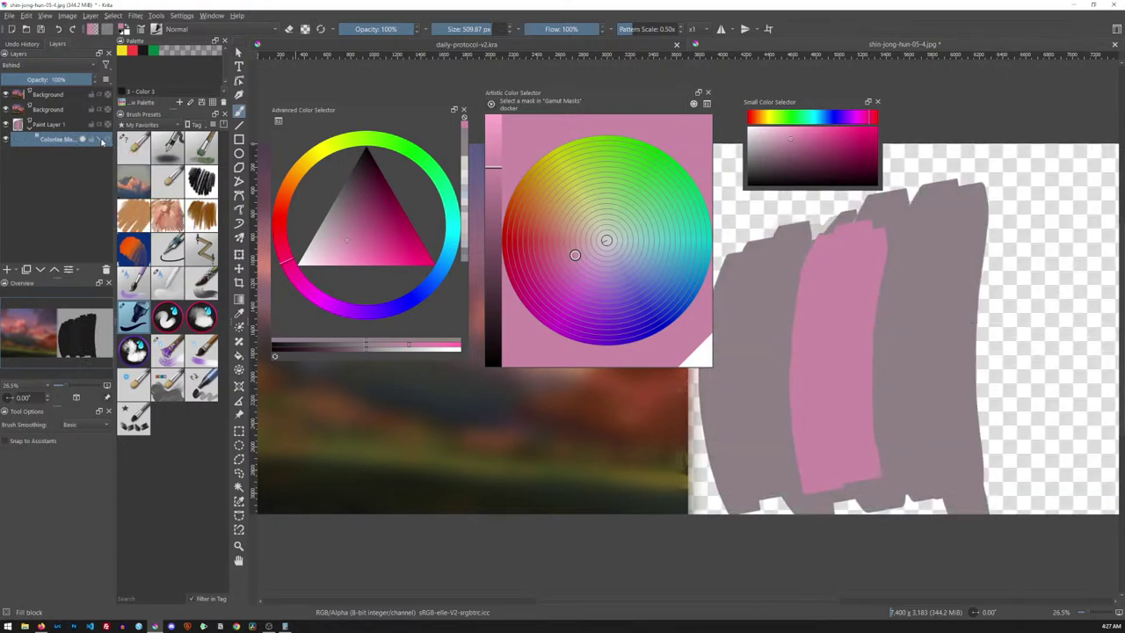
{"action": "left_click", "coordinate": [101, 145]}
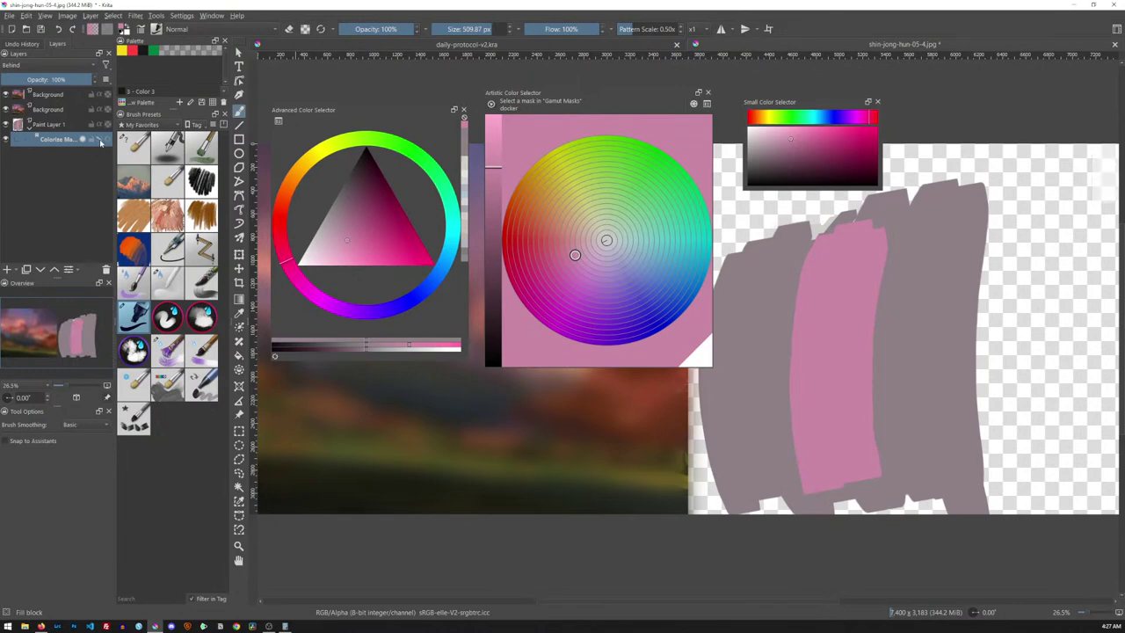
{"action": "right_click", "coordinate": [72, 141]}
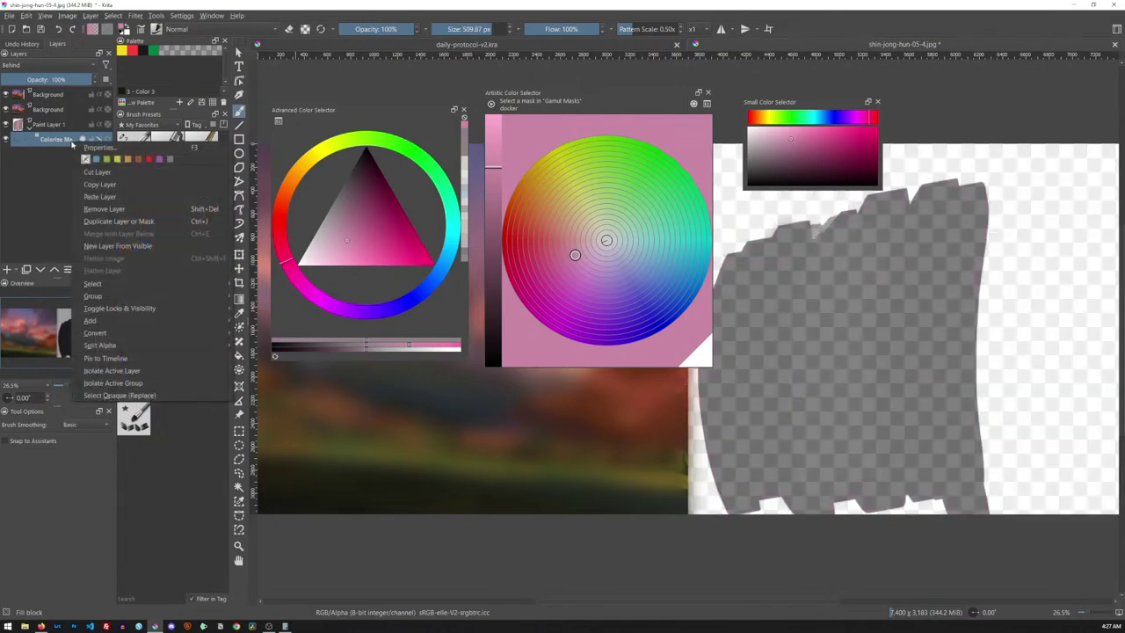
{"action": "key", "text": "Escape"}
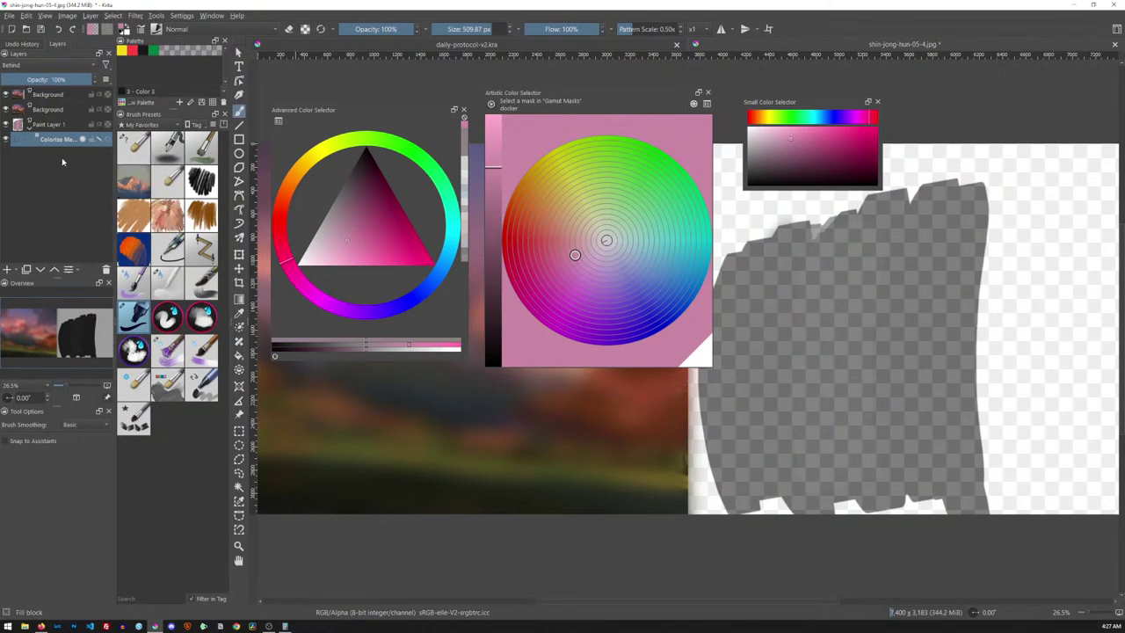
- Hide the colorize mask and add an HSV/HSL Adjustment filter mask with Saturation -100
{"action": "left_click", "coordinate": [10, 138]}
{"action": "right_click", "coordinate": [51, 125]}
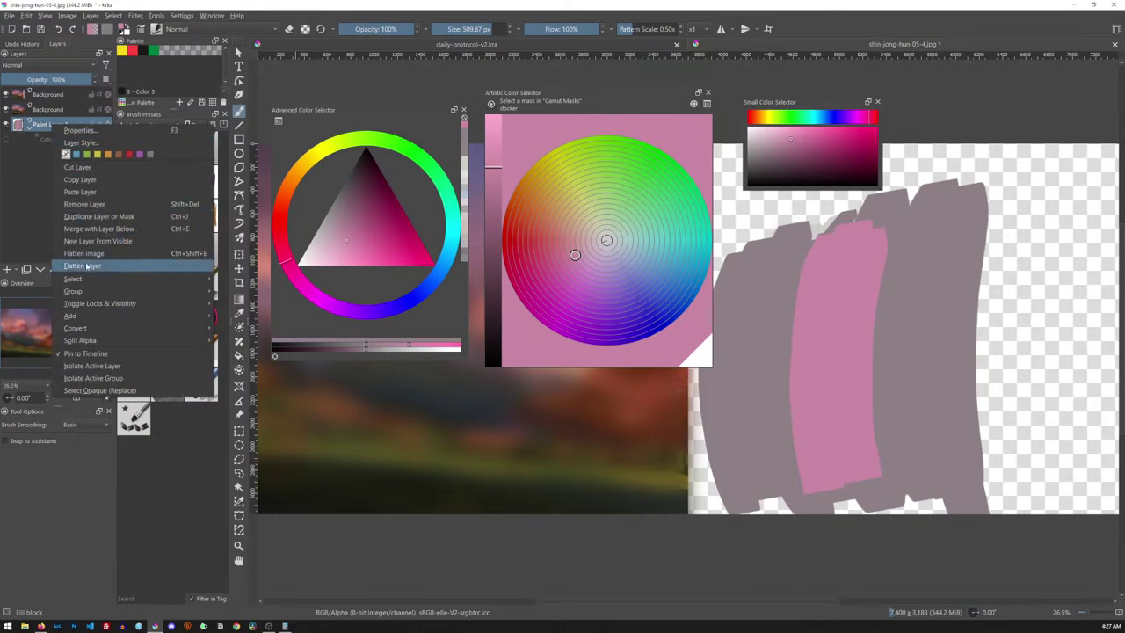
{"action": "mouse_move", "coordinate": [89, 319]}
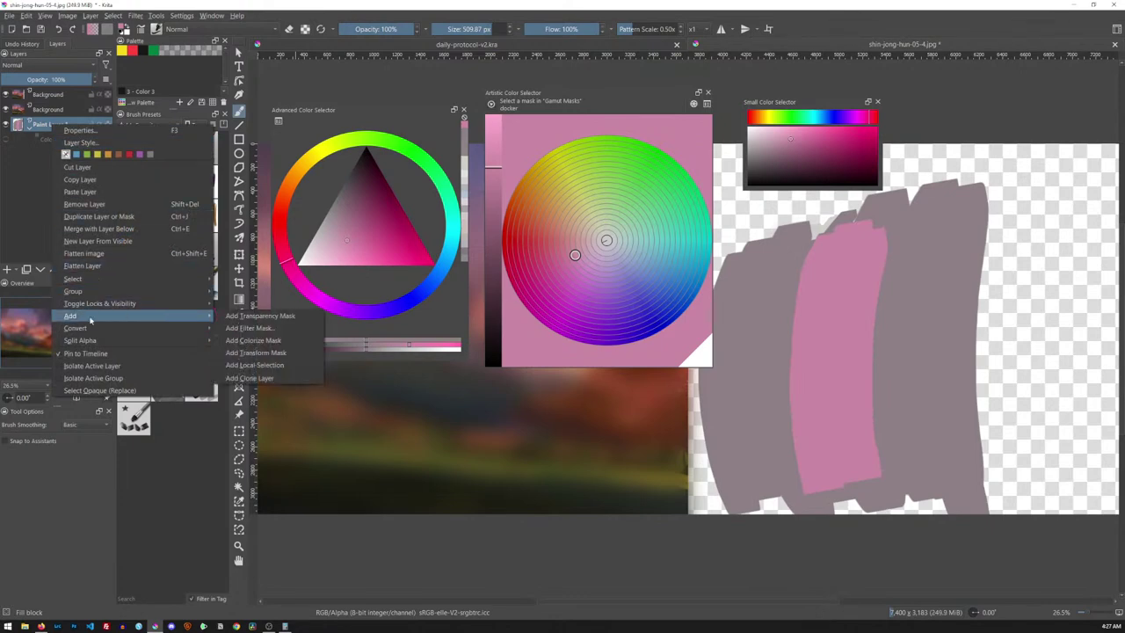
{"action": "left_click", "coordinate": [250, 327]}
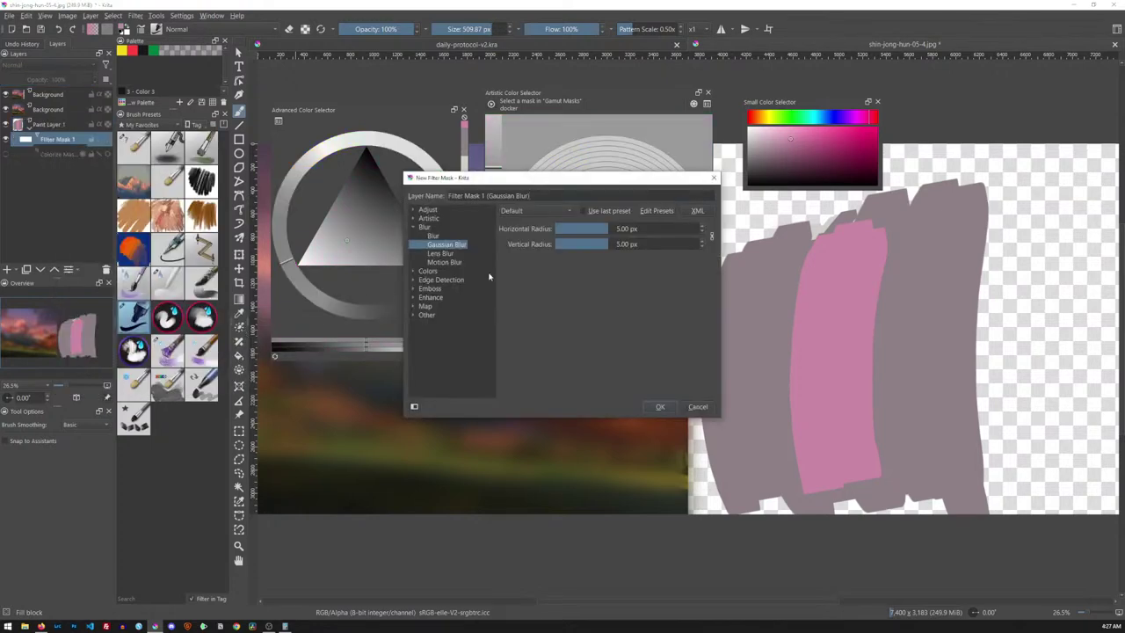
{"action": "left_click", "coordinate": [415, 211]}
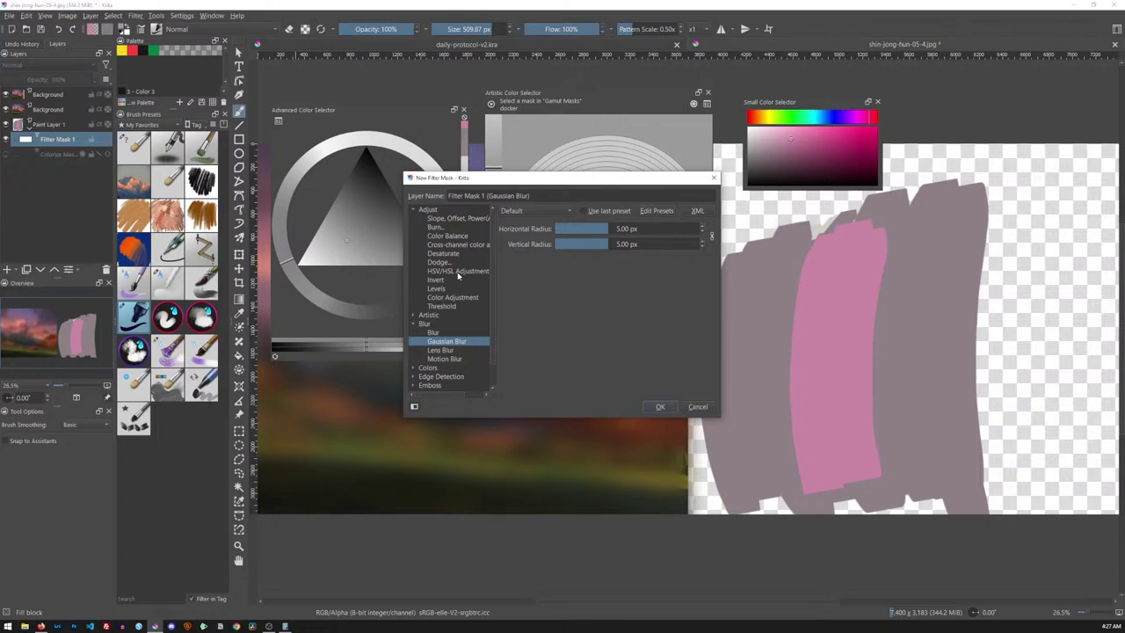
{"action": "left_click", "coordinate": [457, 272]}
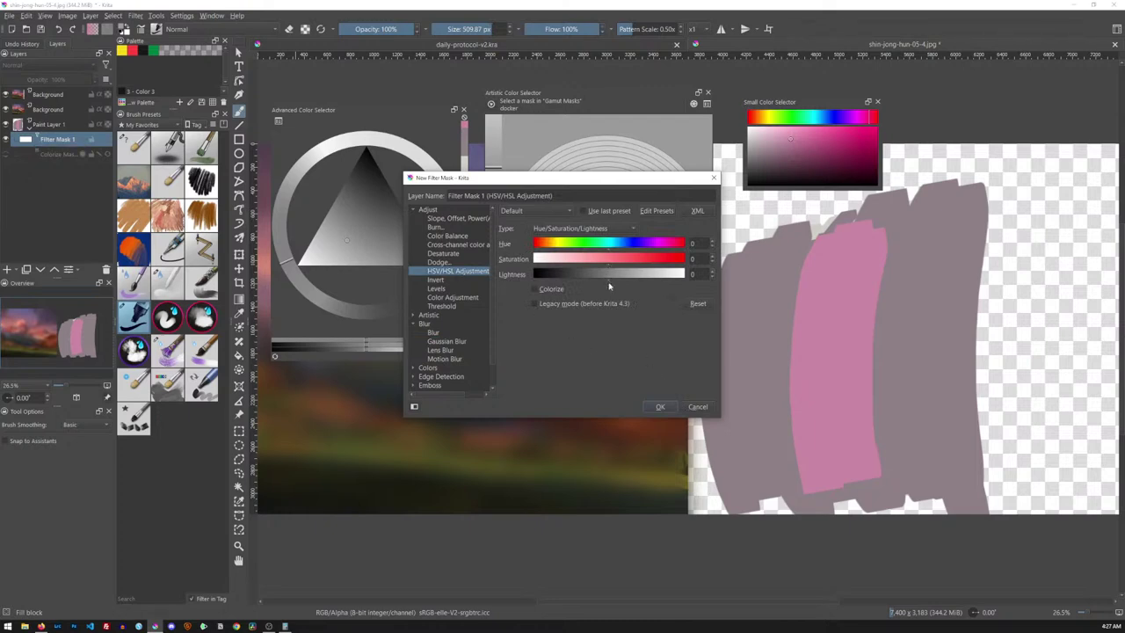
{"action": "left_click_drag", "start_coordinate": [606, 259], "coordinate": [525, 266]}
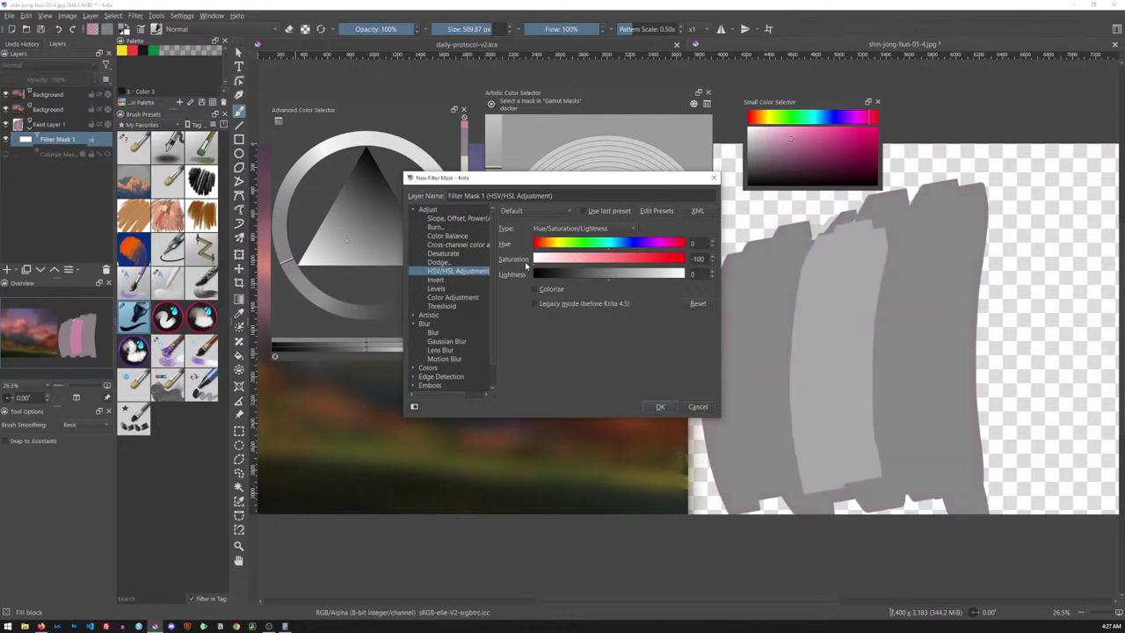
{"action": "left_click", "coordinate": [660, 406]}
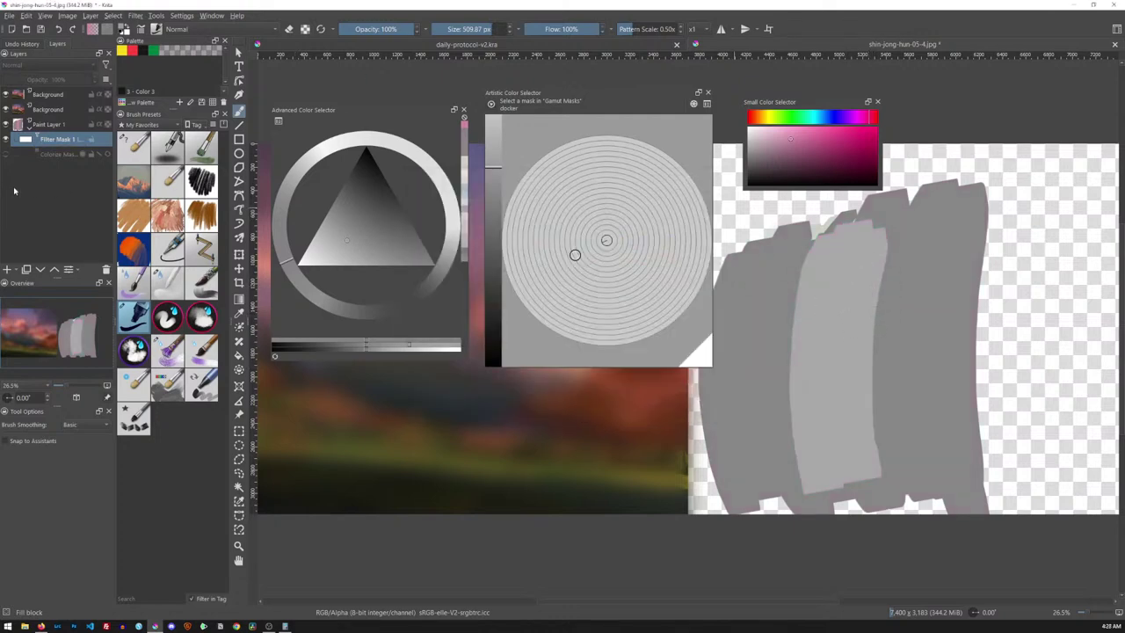
- Hide Filter Mask 1 to restore the pink and mauve colours, then select Paint Layer 1
{"action": "left_click", "coordinate": [7, 141]}
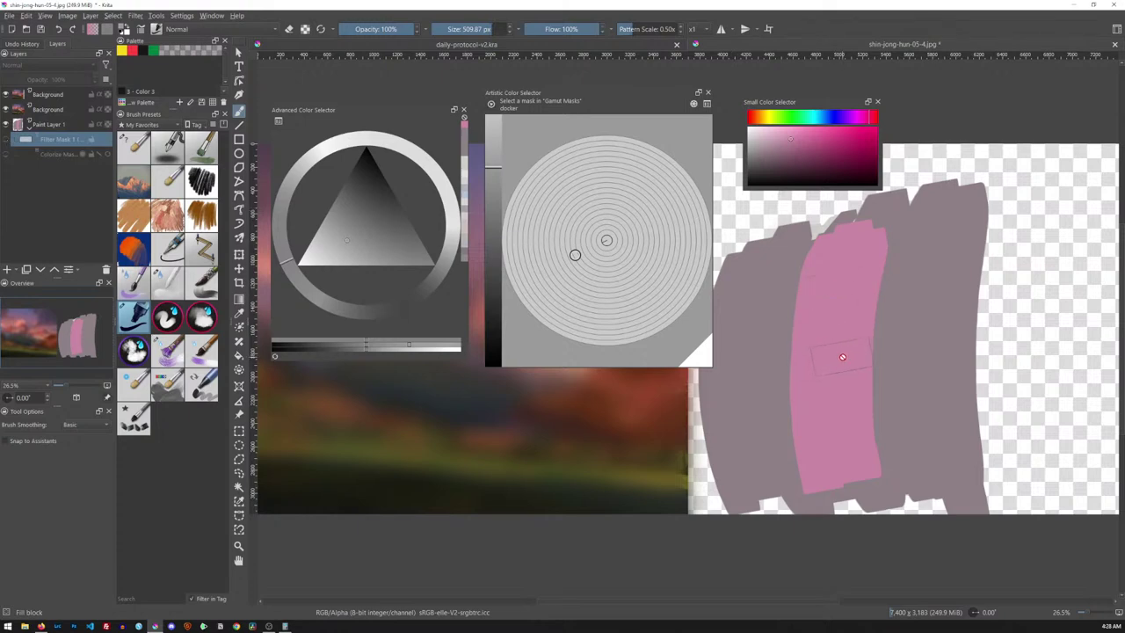
{"action": "left_click", "coordinate": [66, 125]}
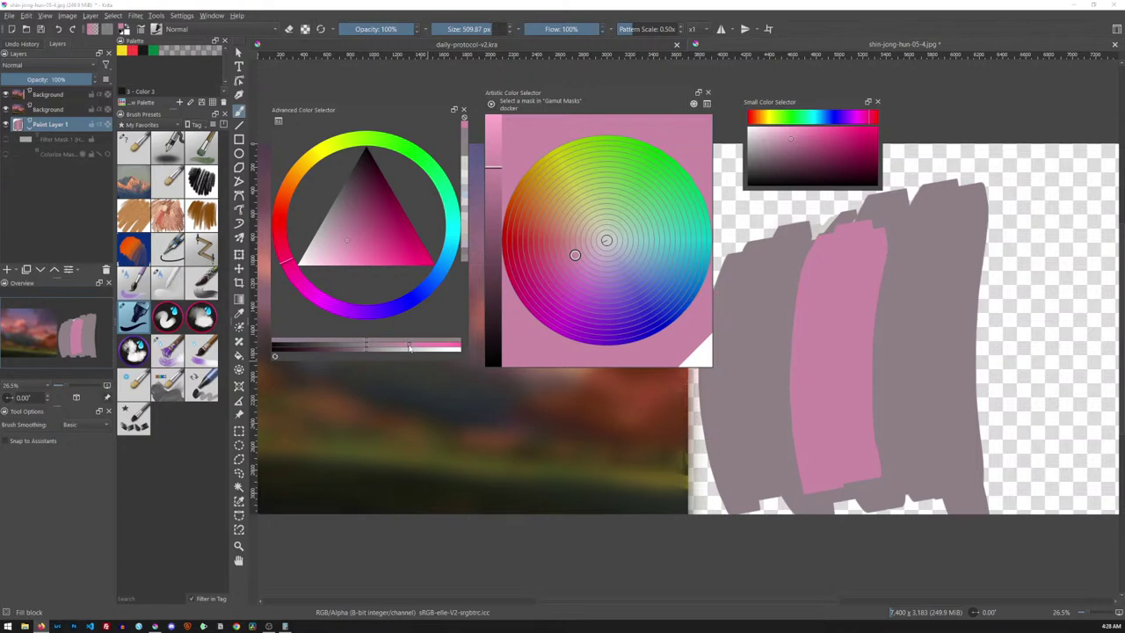
- Paint a dark grey band between the strokes, then lighten the colour and cover the pink stroke's stepped top
{"action": "left_click_drag", "start_coordinate": [408, 347], "coordinate": [306, 346]}
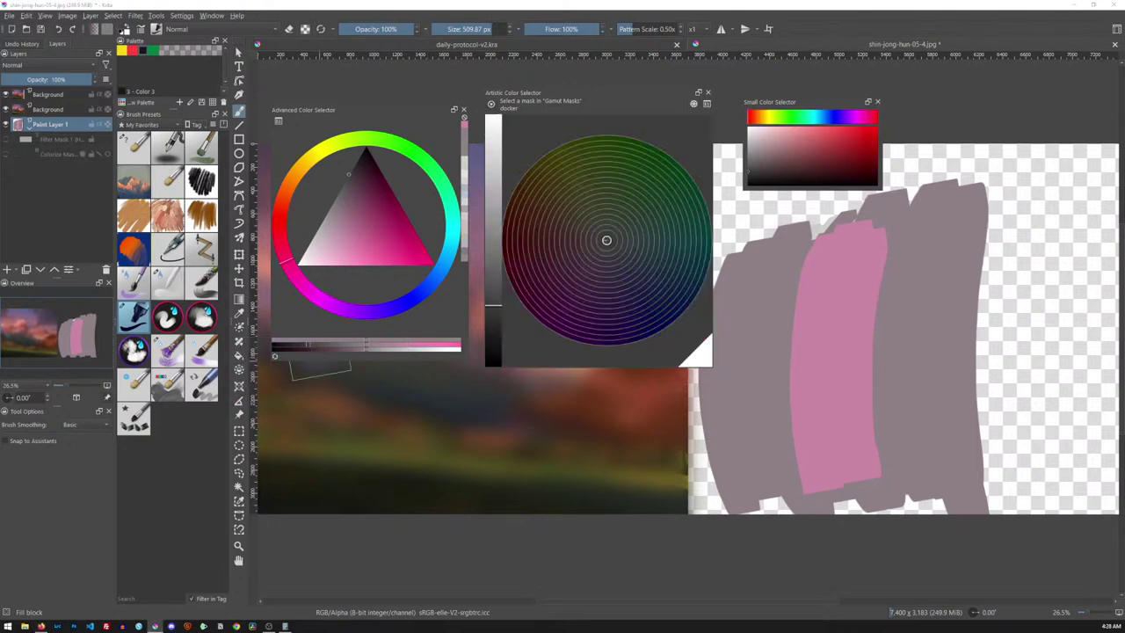
{"action": "mouse_move", "coordinate": [887, 242]}
{"action": "left_mouse_down"}
{"action": "mouse_move", "coordinate": [874, 338]}
{"action": "mouse_move", "coordinate": [904, 238]}
{"action": "mouse_move", "coordinate": [866, 448]}
{"action": "mouse_move", "coordinate": [905, 444]}
{"action": "left_mouse_up"}
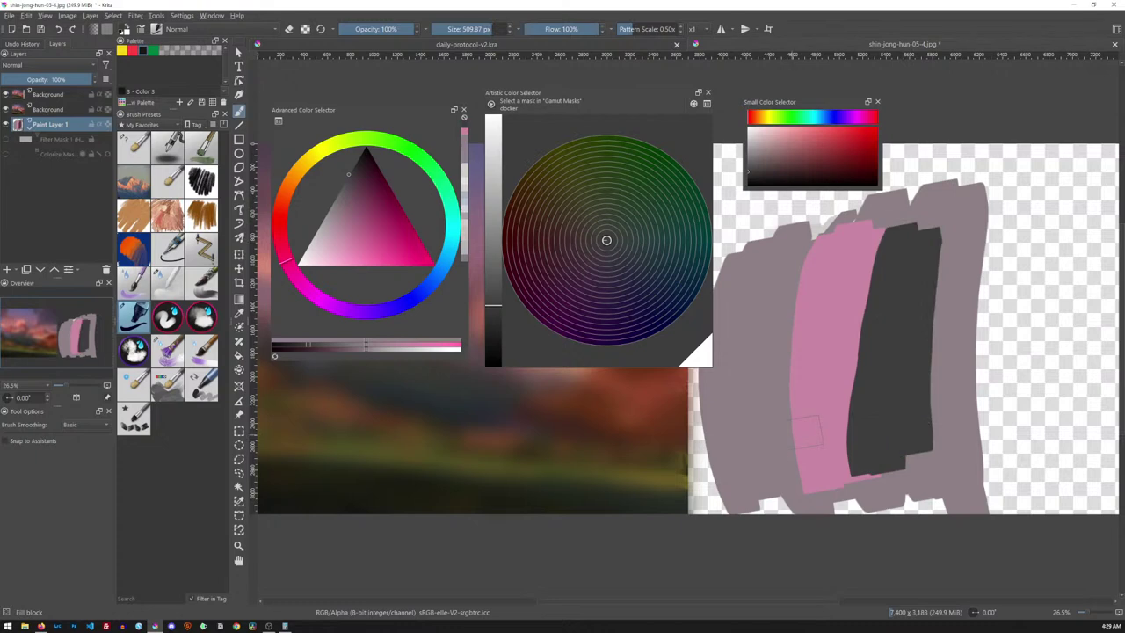
{"action": "left_click_drag", "start_coordinate": [318, 347], "coordinate": [369, 348]}
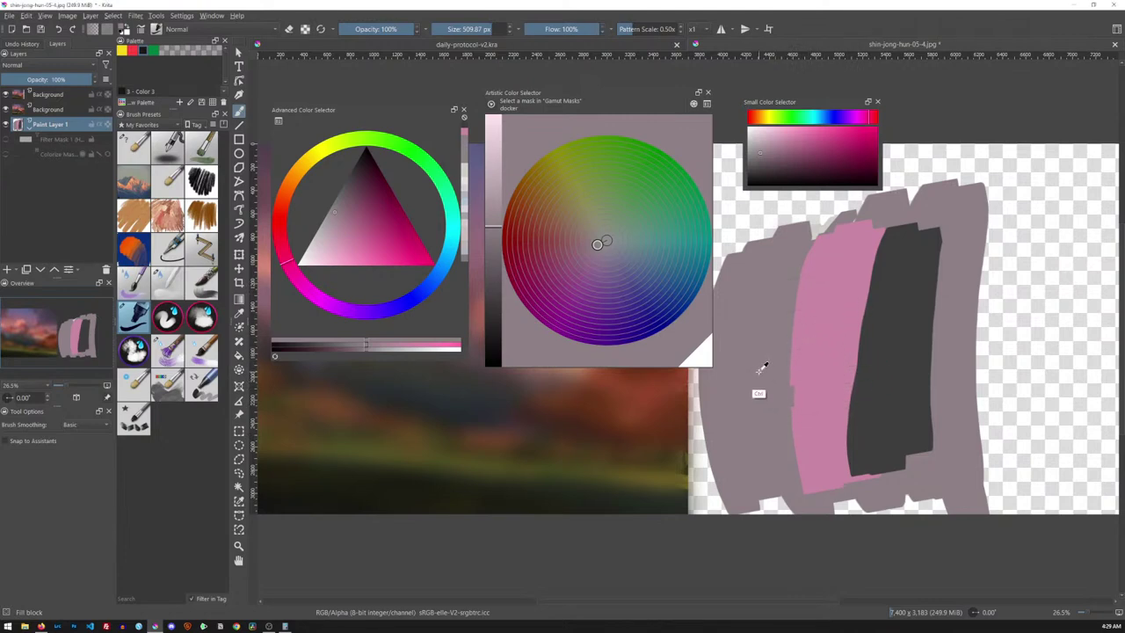
{"action": "mouse_move", "coordinate": [813, 259]}
{"action": "left_mouse_down"}
{"action": "mouse_move", "coordinate": [914, 228]}
{"action": "mouse_move", "coordinate": [866, 264]}
{"action": "mouse_move", "coordinate": [856, 501]}
{"action": "left_mouse_up"}
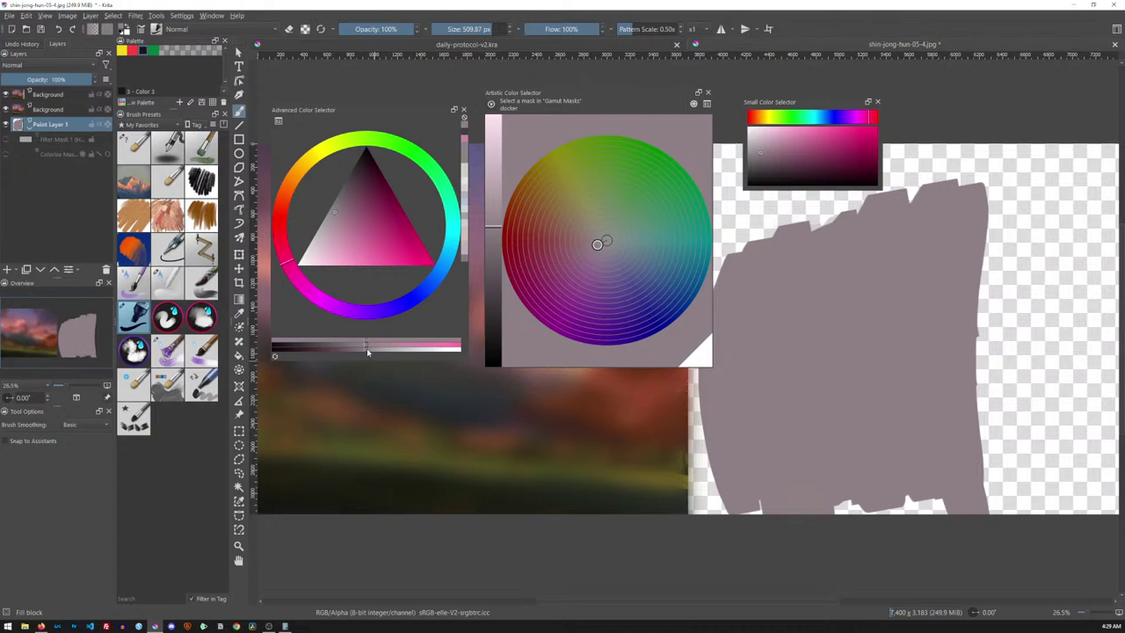
- Try light, pinkish-grey and dark purple shades on the value slider, settling on a muted mauve-grey
{"action": "left_click", "coordinate": [451, 349]}
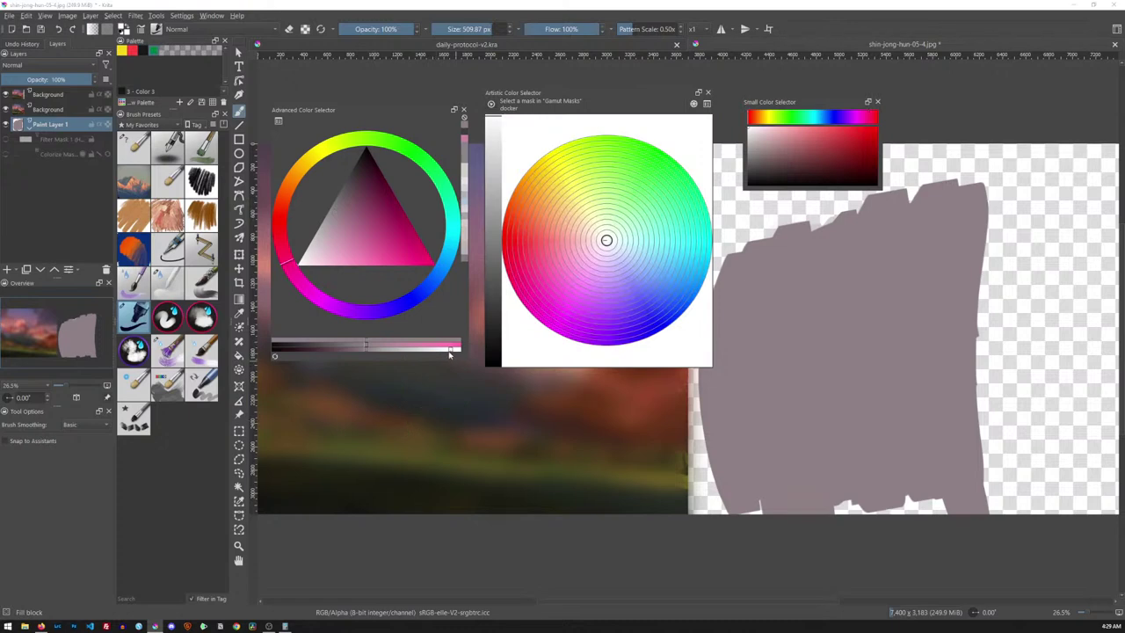
{"action": "left_click", "coordinate": [389, 350]}
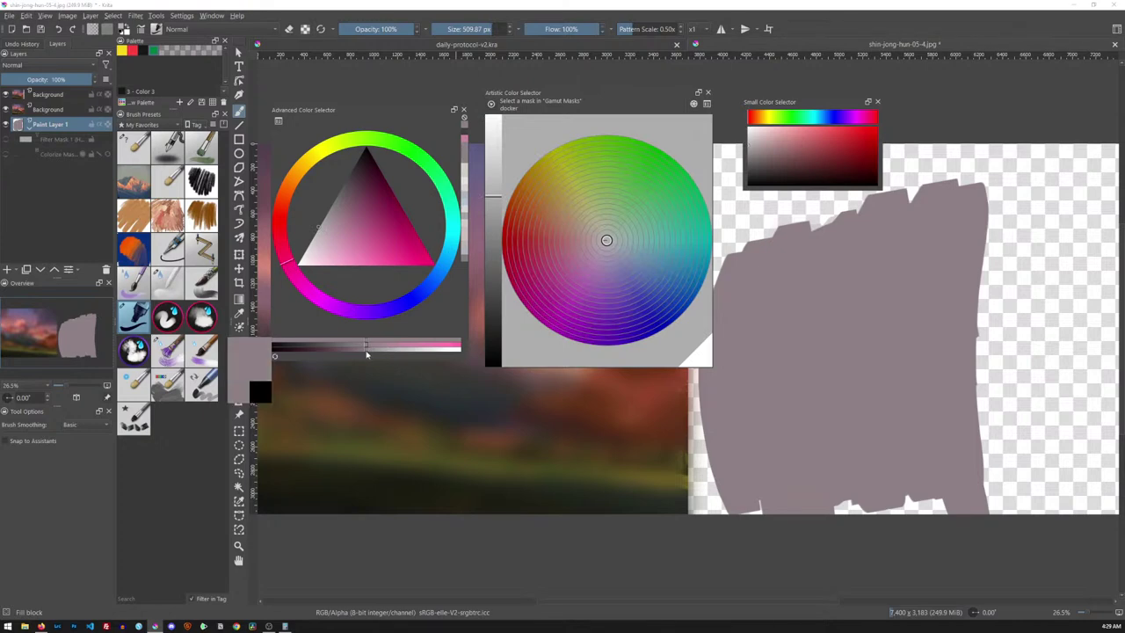
{"action": "left_click", "coordinate": [367, 351]}
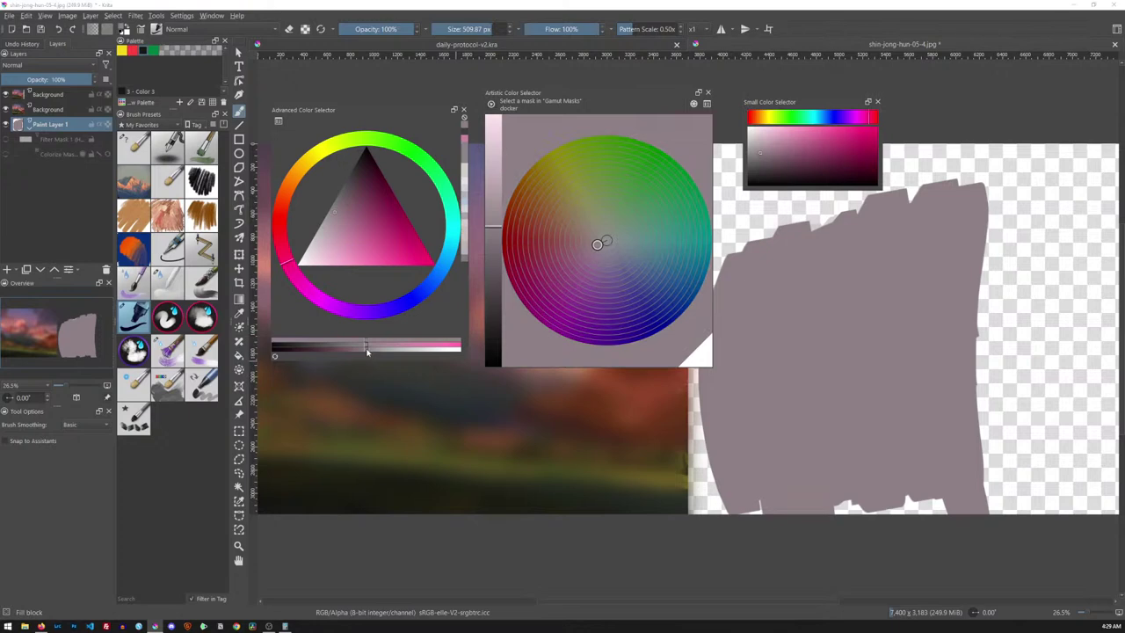
{"action": "left_click", "coordinate": [301, 354]}
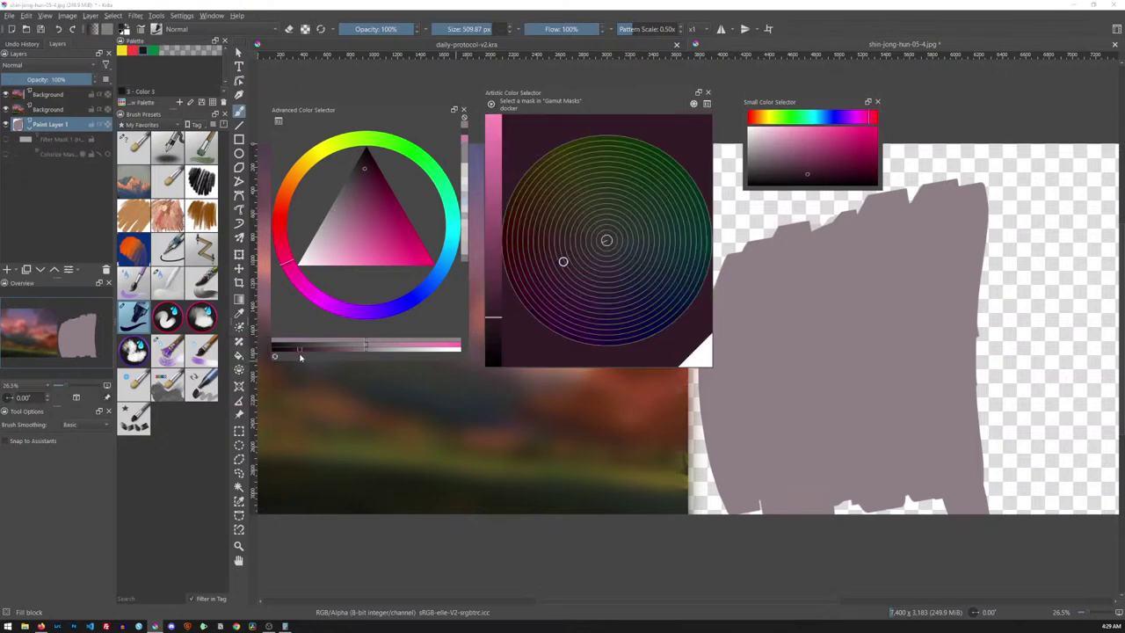
{"action": "left_click", "coordinate": [363, 355]}
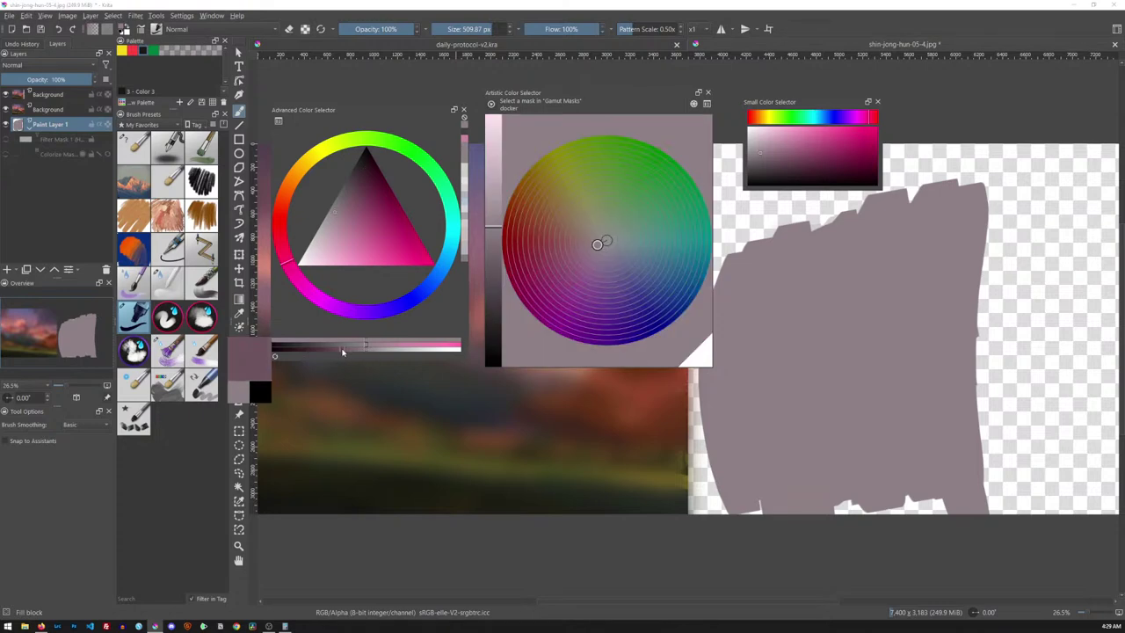
{"action": "left_click", "coordinate": [313, 353]}
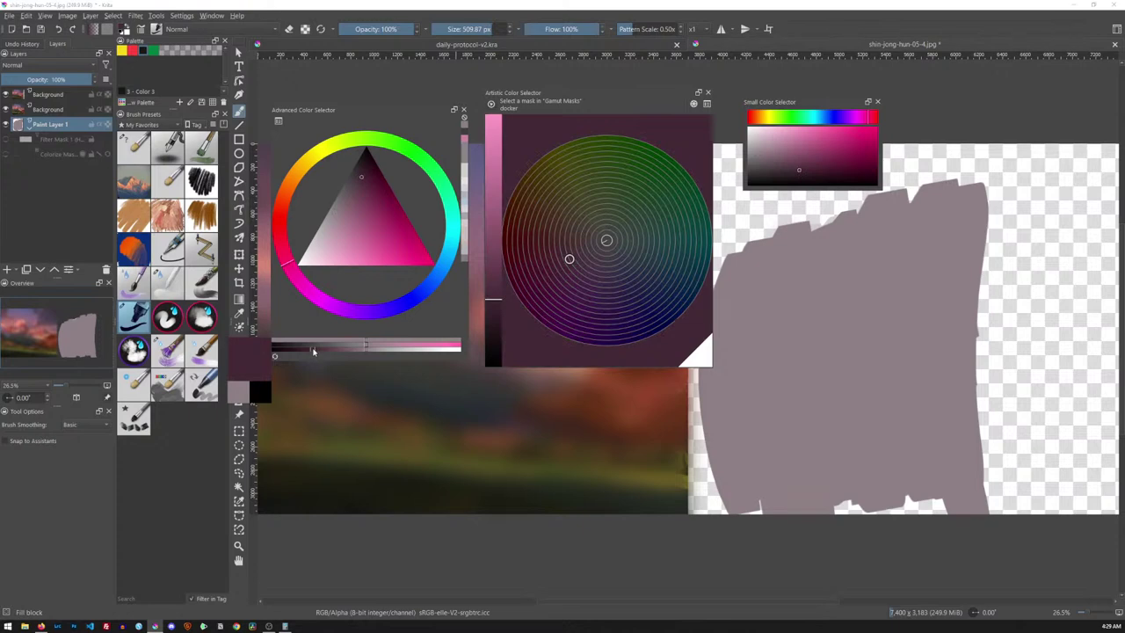
{"action": "left_click", "coordinate": [441, 349]}
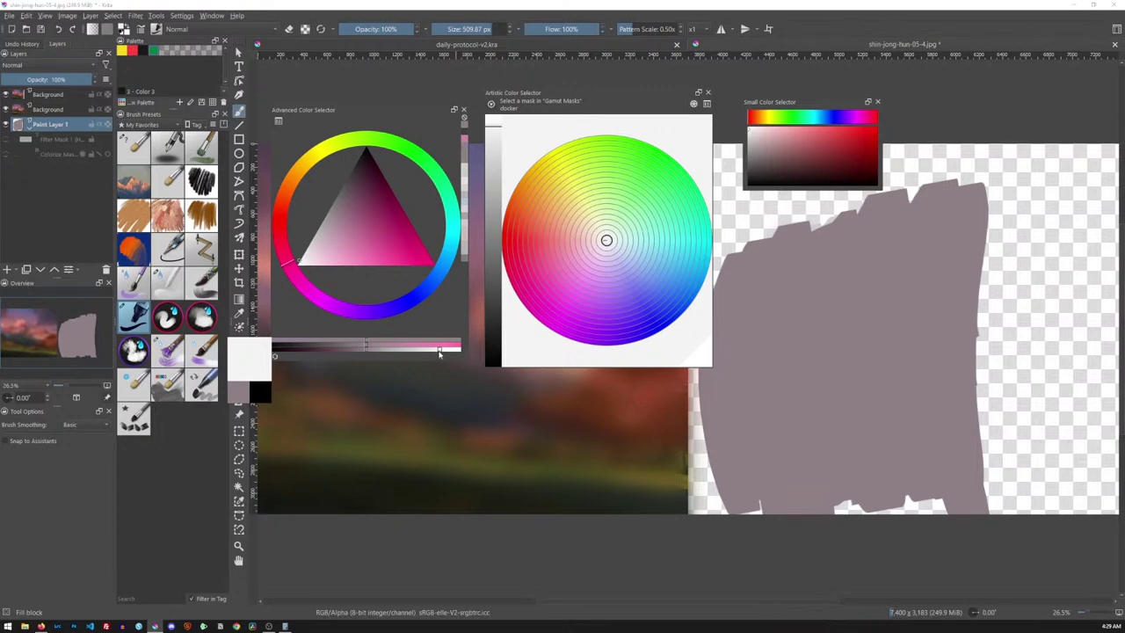
{"action": "left_click_drag", "start_coordinate": [439, 354], "coordinate": [329, 357]}
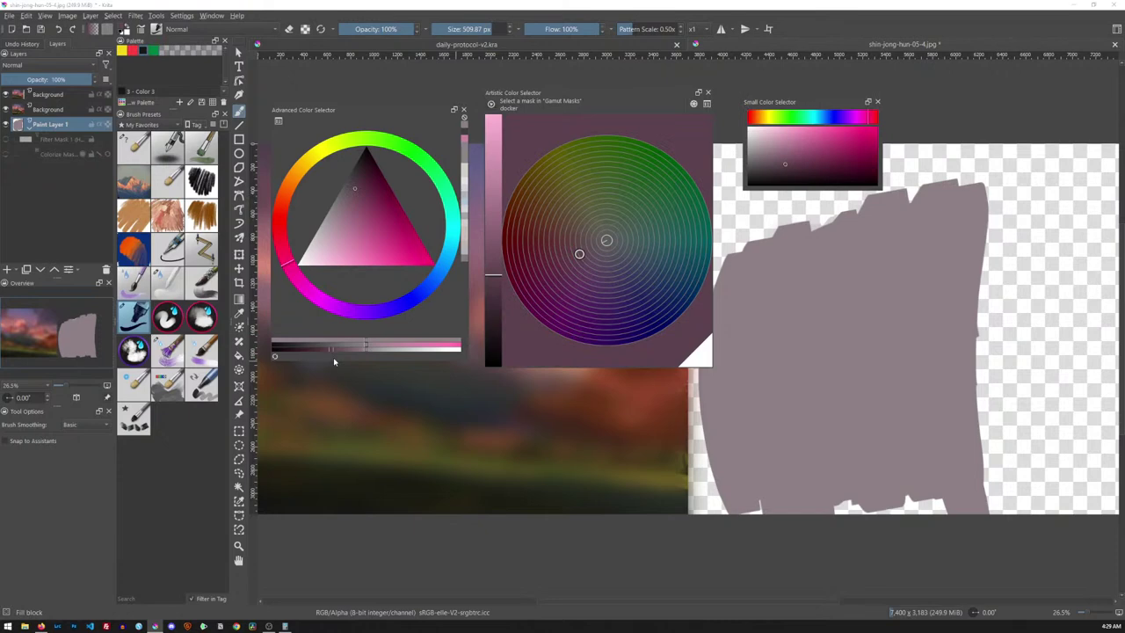
{"action": "mouse_move", "coordinate": [332, 351]}
{"action": "left_mouse_down"}
{"action": "mouse_move", "coordinate": [450, 351]}
{"action": "mouse_move", "coordinate": [349, 358]}
{"action": "left_mouse_up"}
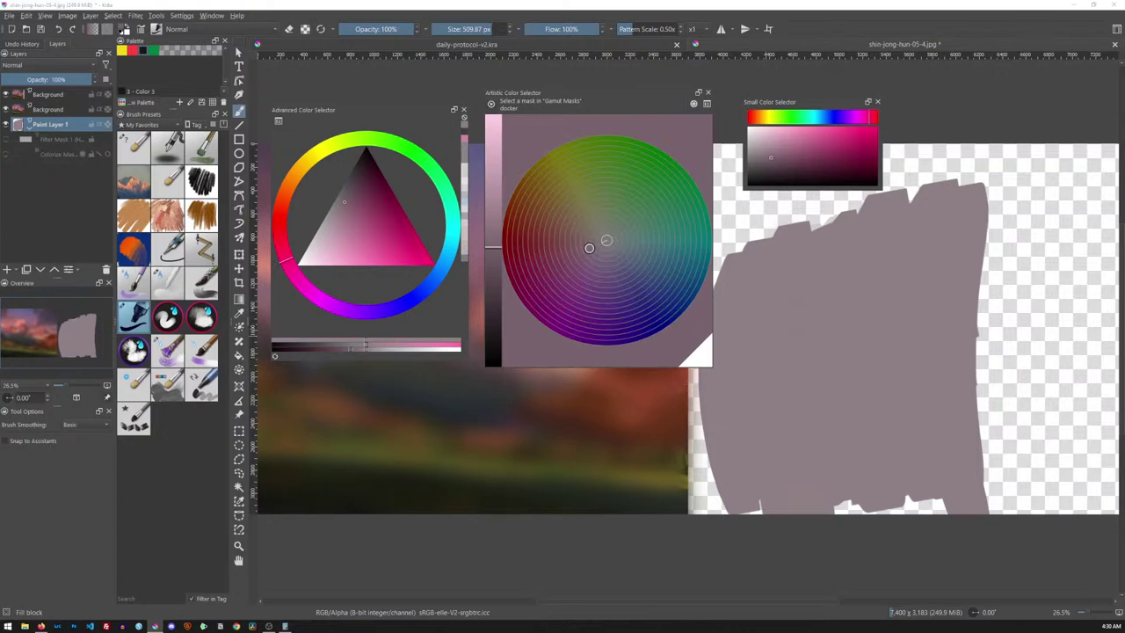
{"action": "left_click_drag", "start_coordinate": [781, 306], "coordinate": [768, 400]}
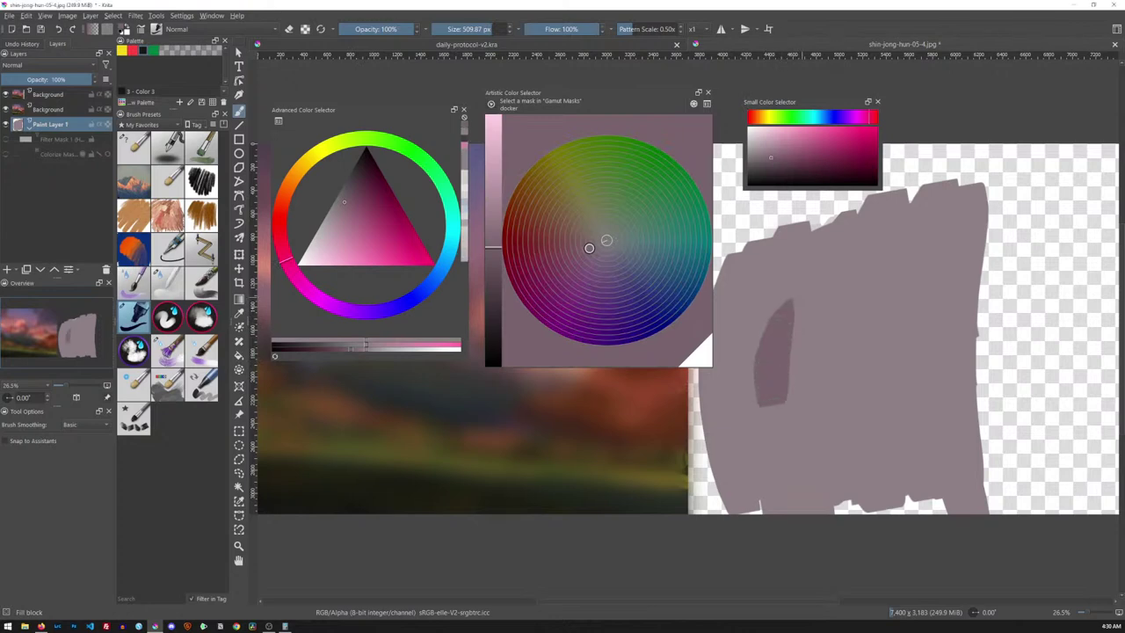
{"action": "mouse_move", "coordinate": [798, 298]}
{"action": "left_mouse_down"}
{"action": "mouse_move", "coordinate": [795, 397]}
{"action": "mouse_move", "coordinate": [826, 392]}
{"action": "left_mouse_up"}
{"action": "mouse_move", "coordinate": [842, 292]}
{"action": "left_mouse_down"}
{"action": "mouse_move", "coordinate": [843, 391]}
{"action": "mouse_move", "coordinate": [812, 395]}
{"action": "left_mouse_up"}
{"action": "left_click_drag", "start_coordinate": [857, 291], "coordinate": [857, 379]}
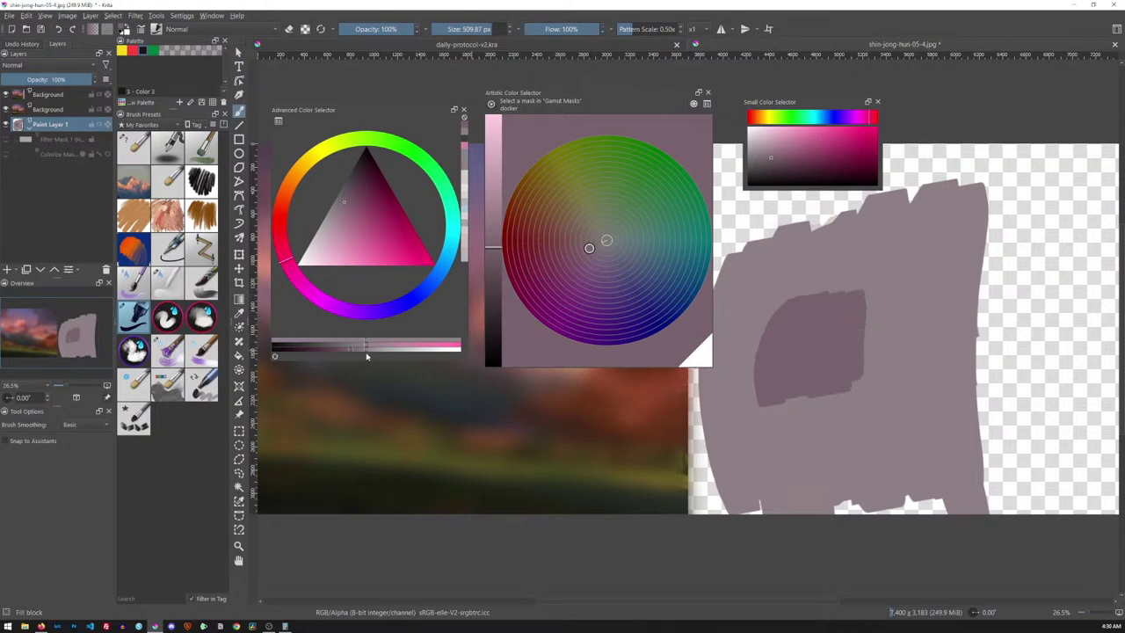
{"action": "left_click_drag", "start_coordinate": [351, 354], "coordinate": [368, 343]}
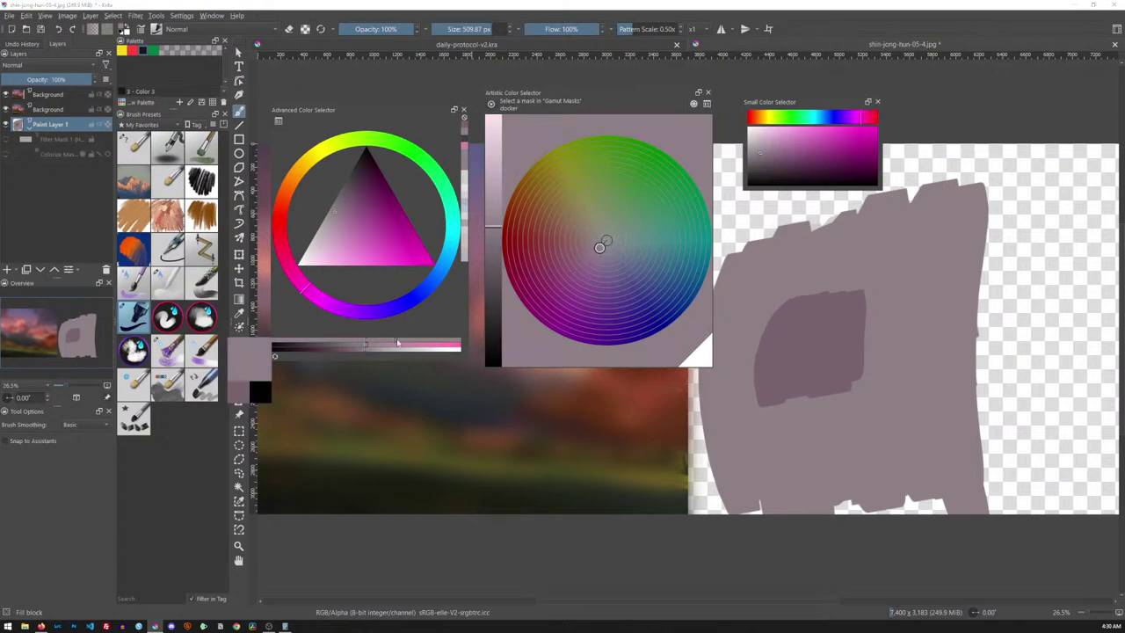
{"action": "left_click_drag", "start_coordinate": [397, 343], "coordinate": [406, 336]}
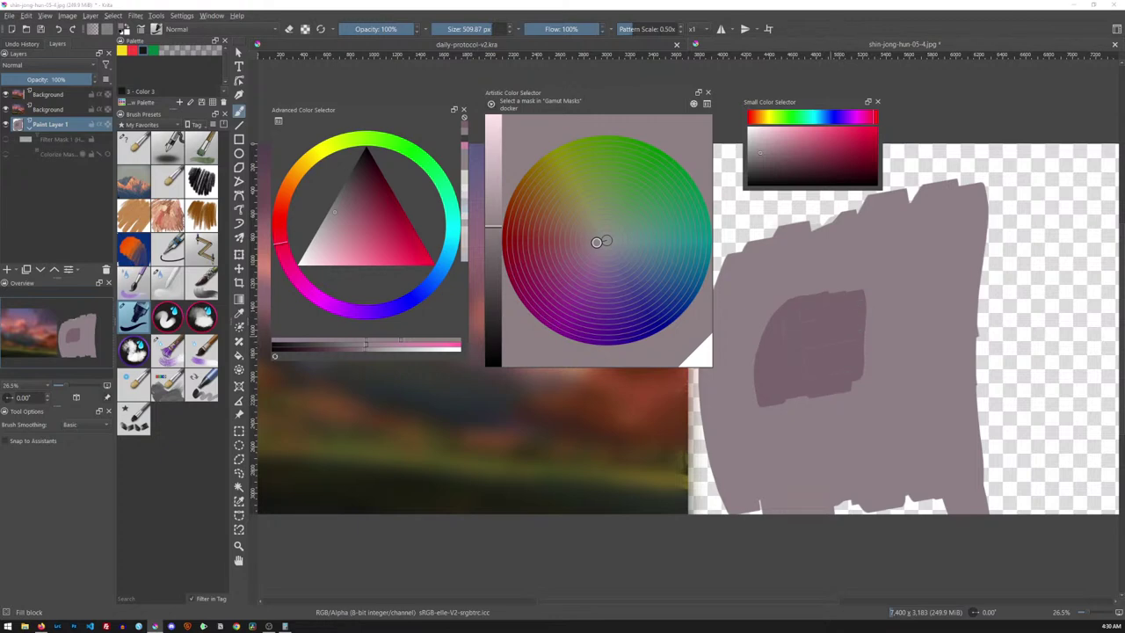
{"action": "mouse_move", "coordinate": [769, 404]}
{"action": "left_mouse_down"}
{"action": "mouse_move", "coordinate": [777, 303]}
{"action": "mouse_move", "coordinate": [812, 295]}
{"action": "mouse_move", "coordinate": [803, 396]}
{"action": "mouse_move", "coordinate": [808, 299]}
{"action": "left_mouse_up"}
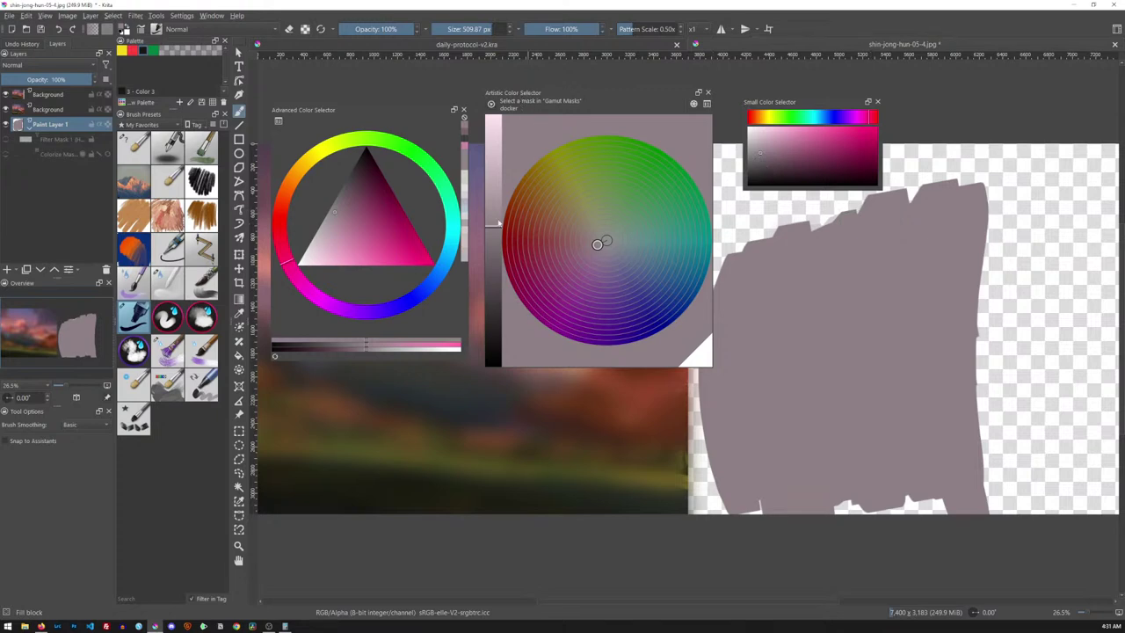
{"action": "left_click", "coordinate": [492, 269]}
{"action": "left_click", "coordinate": [493, 242]}
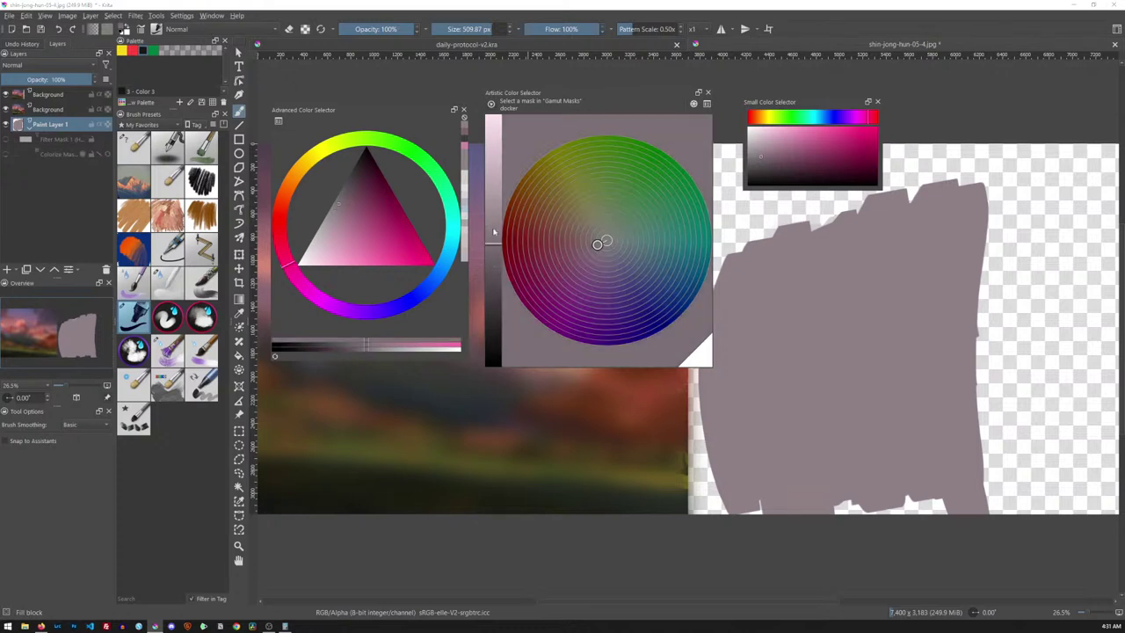
{"action": "left_click", "coordinate": [493, 277]}
{"action": "left_click", "coordinate": [496, 239]}
{"action": "left_click", "coordinate": [495, 188]}
{"action": "left_click", "coordinate": [493, 155]}
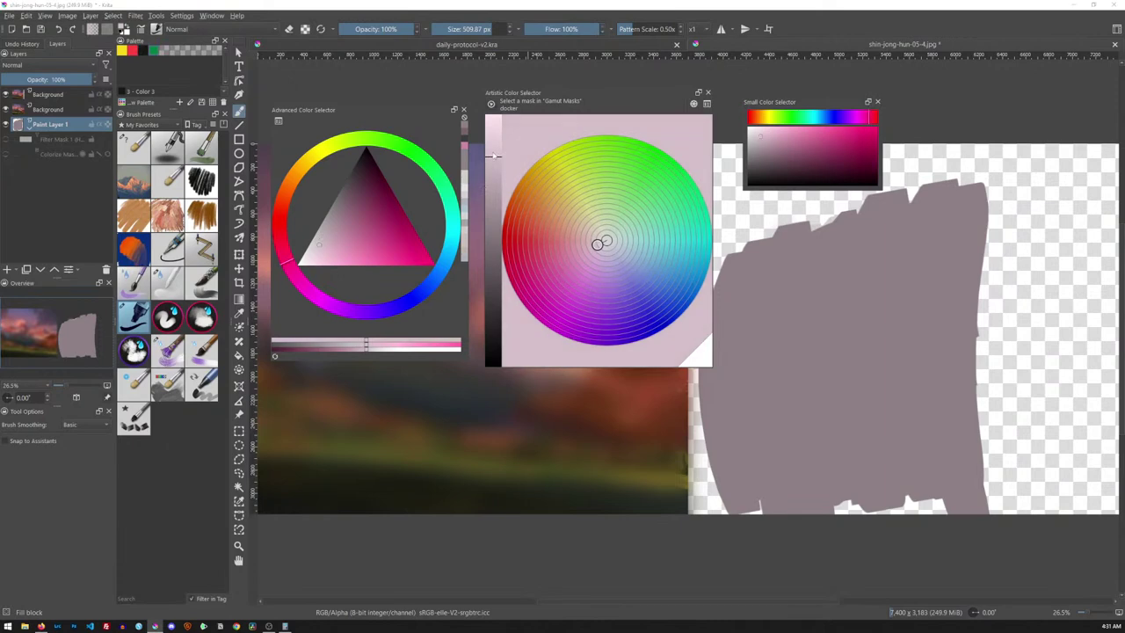
{"action": "left_click", "coordinate": [493, 142]}
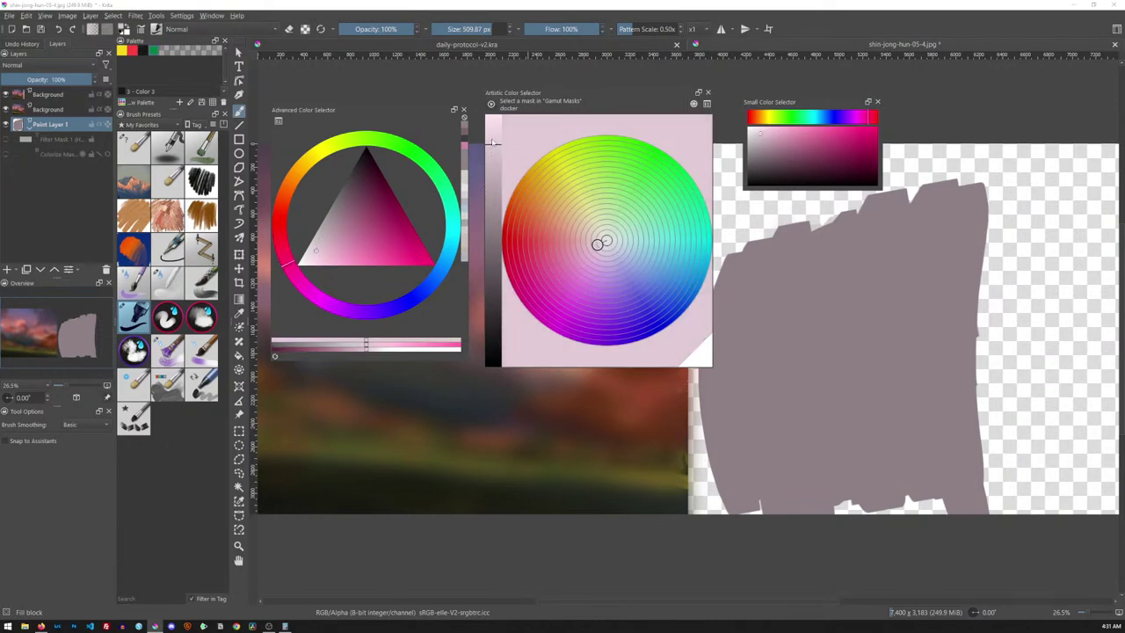
{"action": "left_click", "coordinate": [494, 177]}
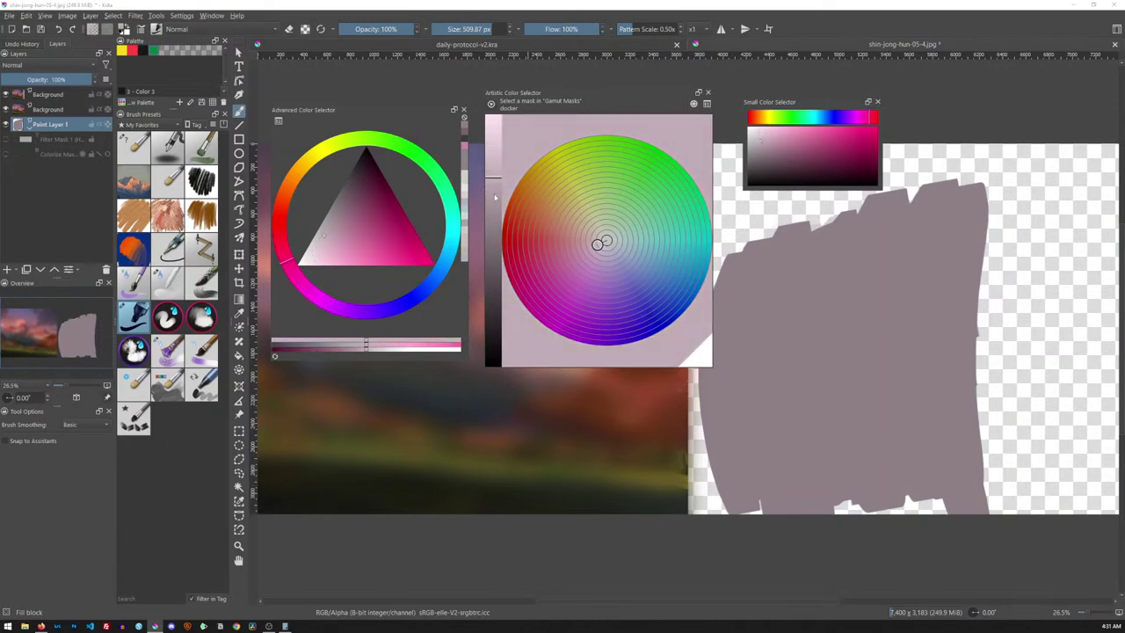
{"action": "left_click", "coordinate": [494, 263]}
{"action": "left_click", "coordinate": [489, 285]}
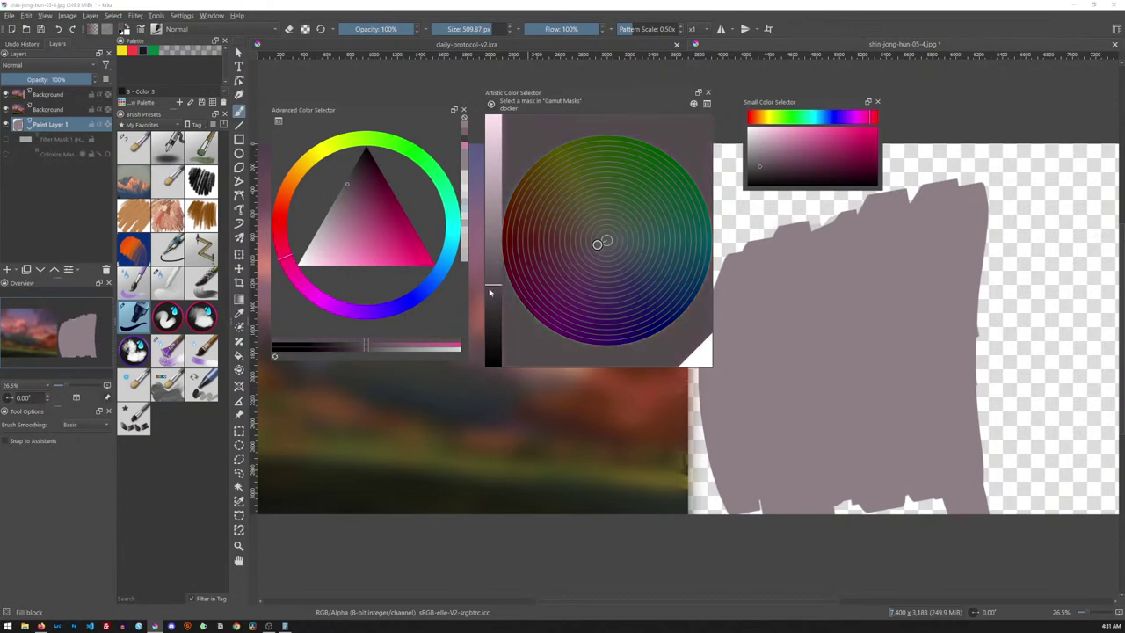
{"action": "left_click", "coordinate": [492, 330]}
{"action": "left_click", "coordinate": [494, 222]}
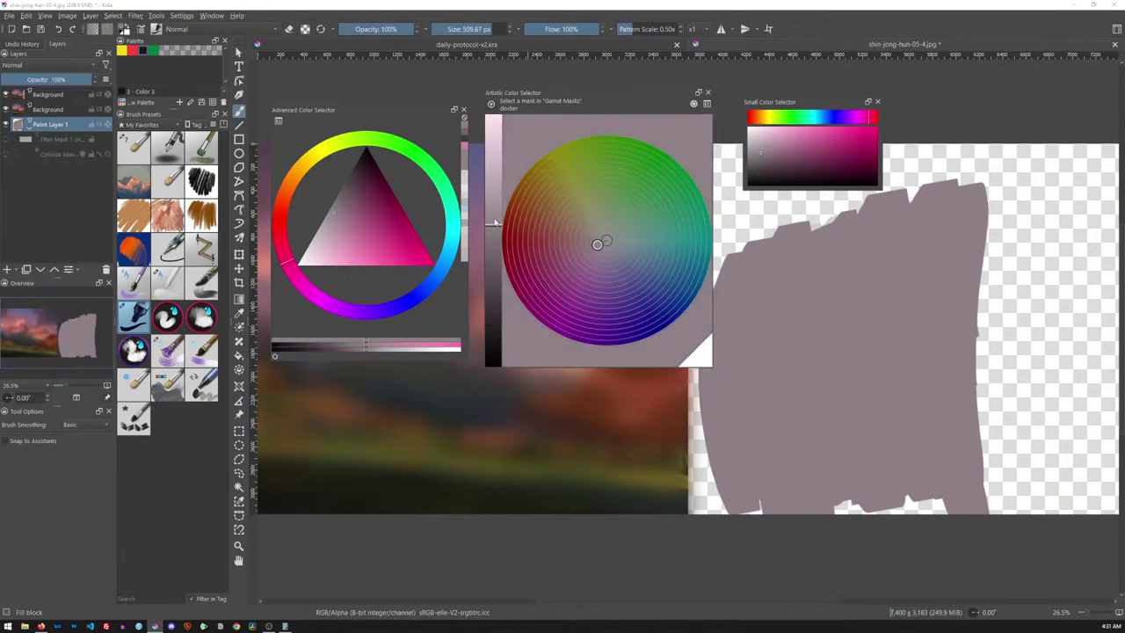
{"action": "left_click", "coordinate": [493, 300]}
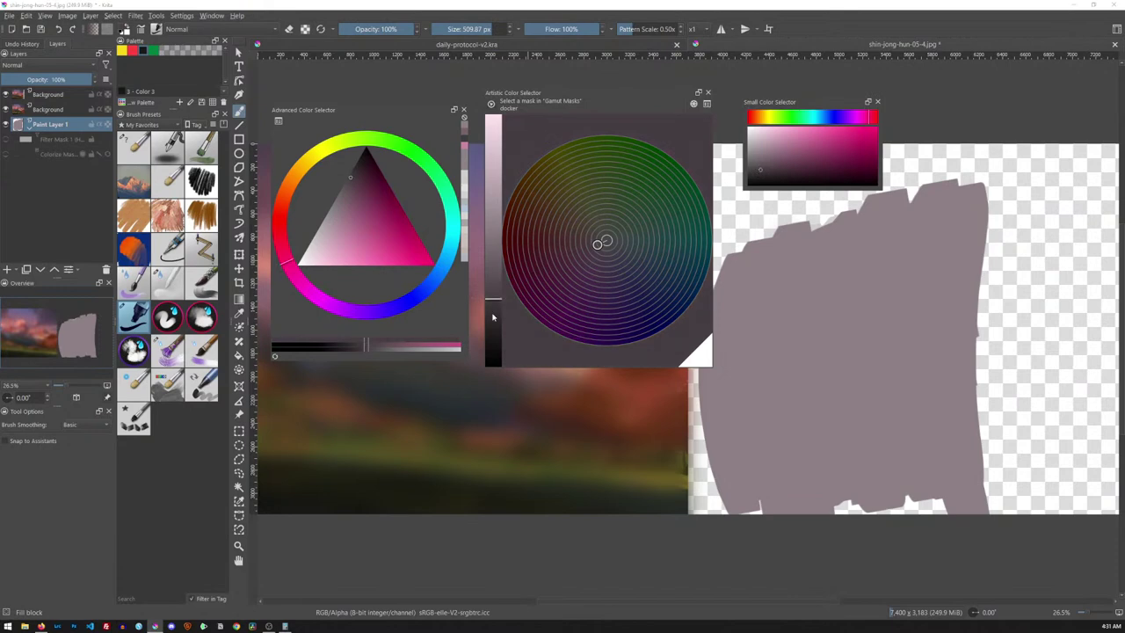
{"action": "left_click", "coordinate": [493, 323]}
{"action": "left_click", "coordinate": [493, 278]}
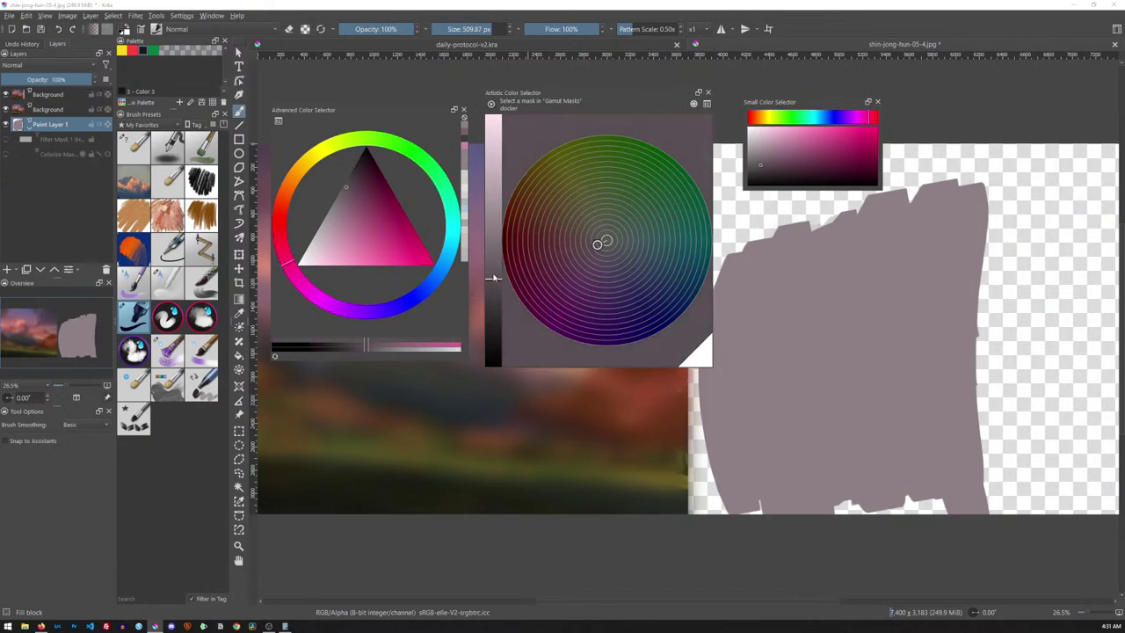
{"action": "left_click", "coordinate": [495, 209]}
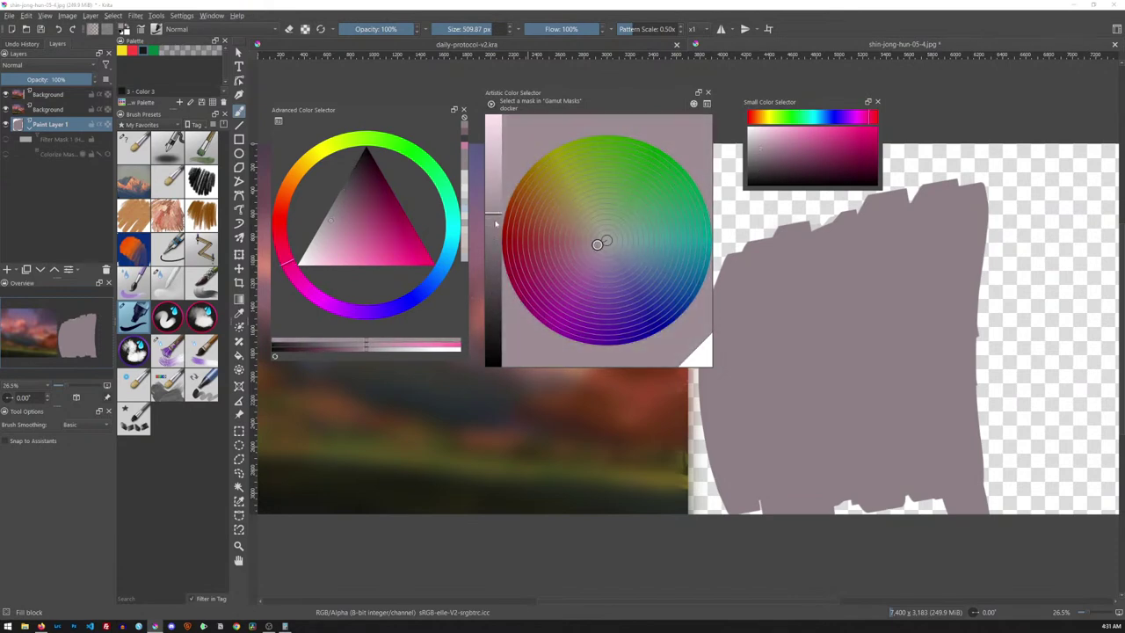
{"action": "left_click", "coordinate": [490, 300]}
- Paint trial dark vertical strokes in the mauve block, undo them, and sample the block's grey-pink
{"action": "mouse_move", "coordinate": [488, 330]}
{"action": "left_mouse_down"}
{"action": "mouse_move", "coordinate": [492, 165]}
{"action": "mouse_move", "coordinate": [492, 290]}
{"action": "left_mouse_up"}
{"action": "mouse_move", "coordinate": [773, 287]}
{"action": "left_mouse_down"}
{"action": "mouse_move", "coordinate": [771, 453]}
{"action": "mouse_move", "coordinate": [795, 459]}
{"action": "left_mouse_up"}
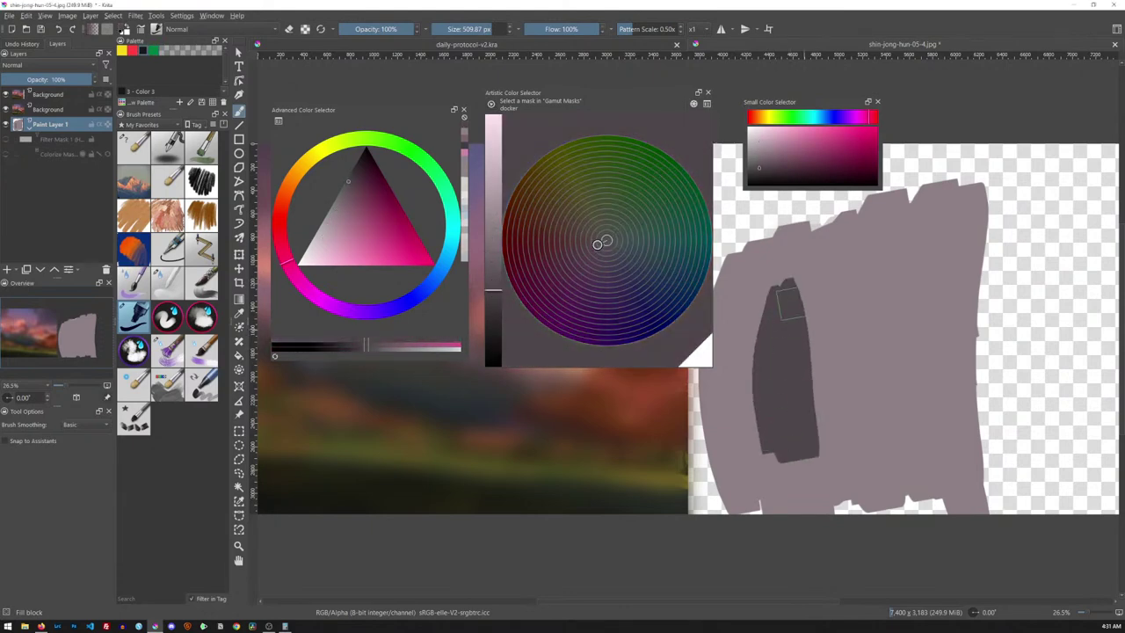
{"action": "left_click_drag", "start_coordinate": [807, 279], "coordinate": [812, 452]}
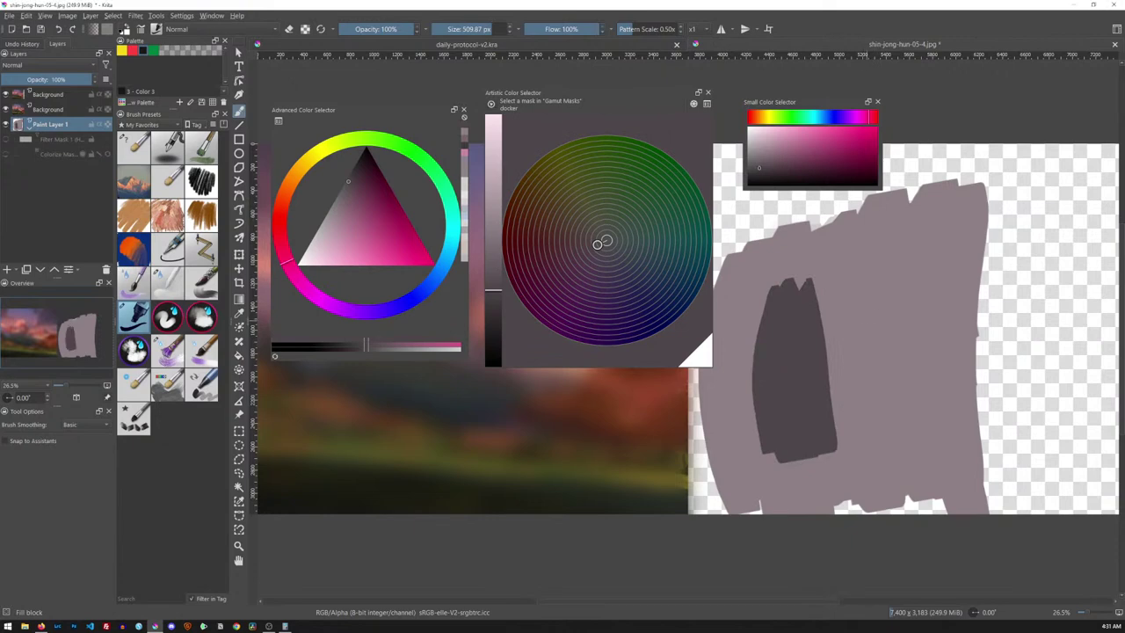
{"action": "key", "text": "ctrl+z"}
{"action": "key", "text": "ctrl+z"}
{"action": "key", "text": "ctrl+z"}
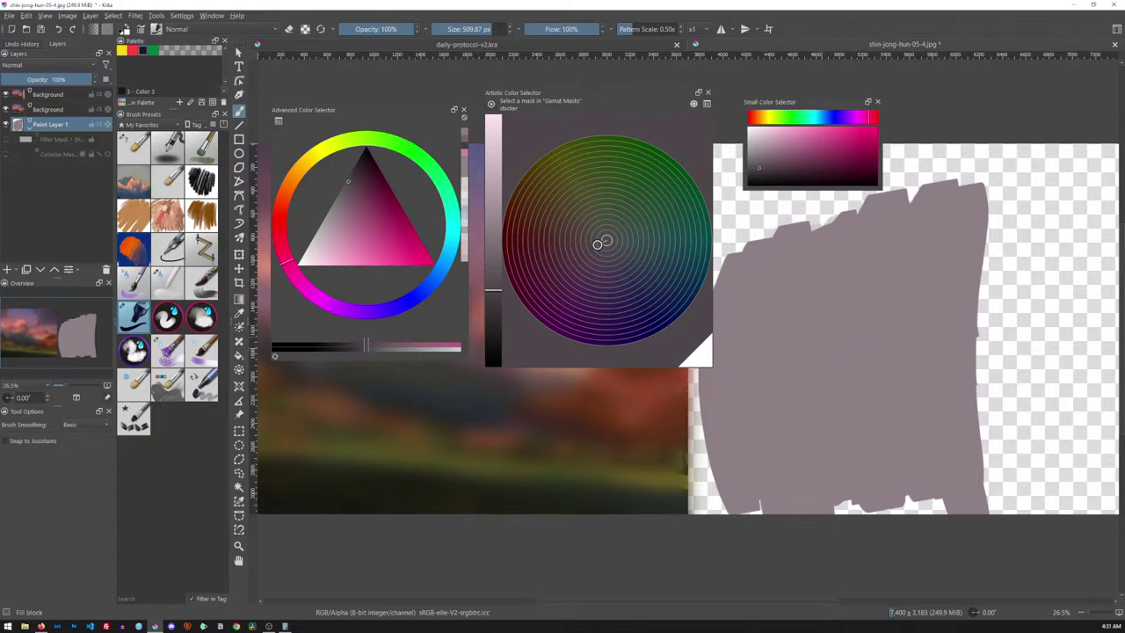
{"action": "left_click", "coordinate": [854, 351], "text": "ctrl"}
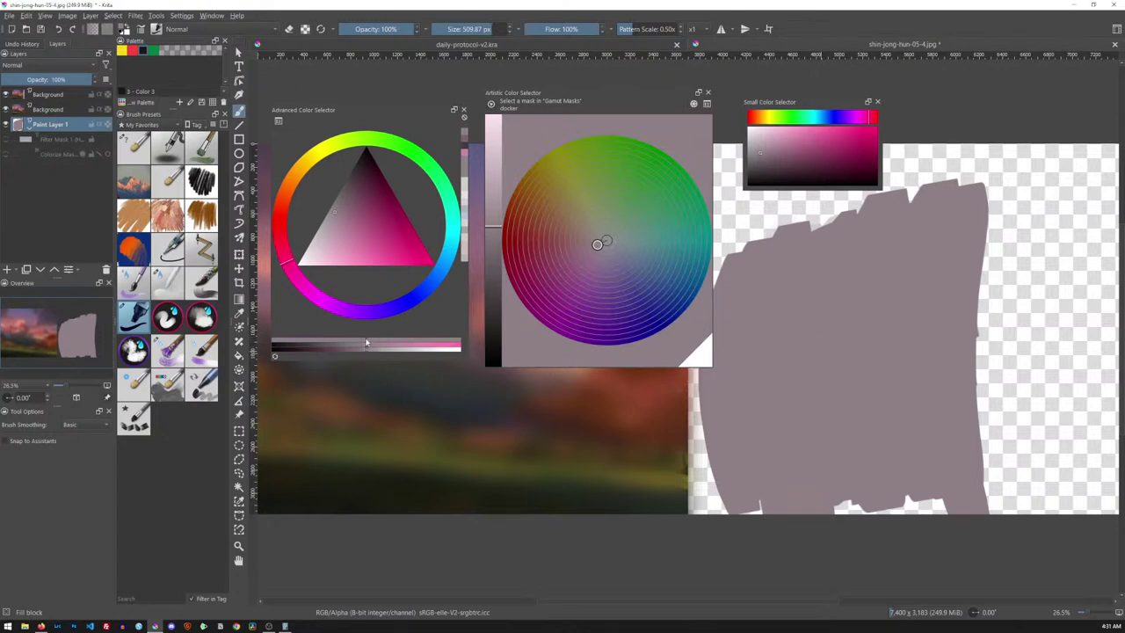
{"action": "left_click", "coordinate": [424, 347]}
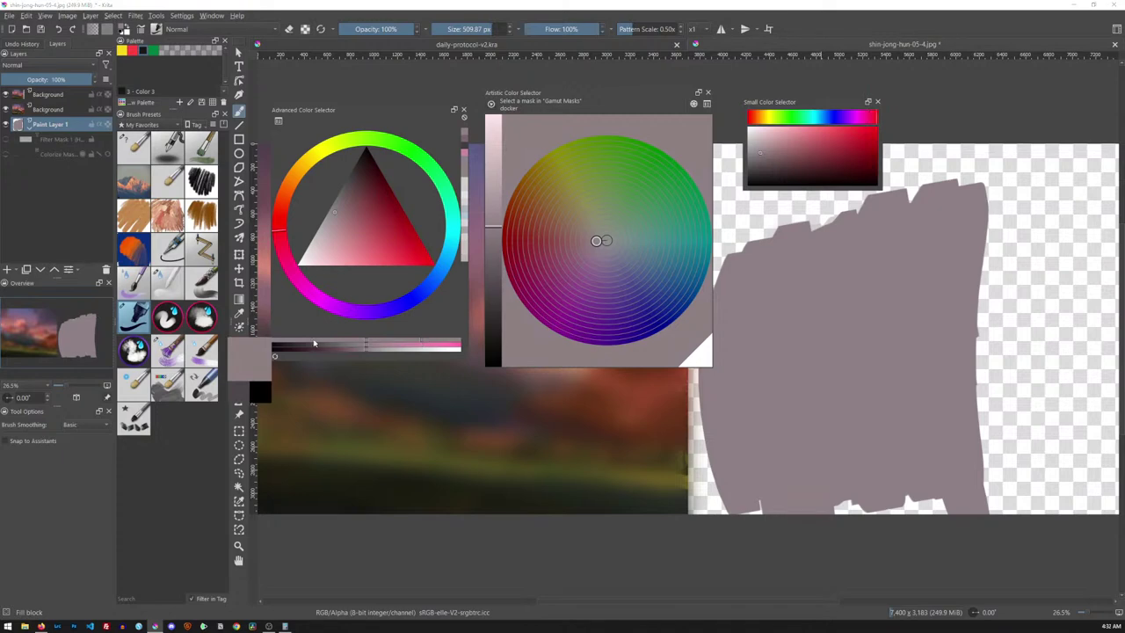
- Choose a light pink and brush it over the left part of the grey-mauve shape
{"action": "left_click", "coordinate": [313, 342]}
{"action": "left_click_drag", "start_coordinate": [324, 342], "coordinate": [365, 345]}
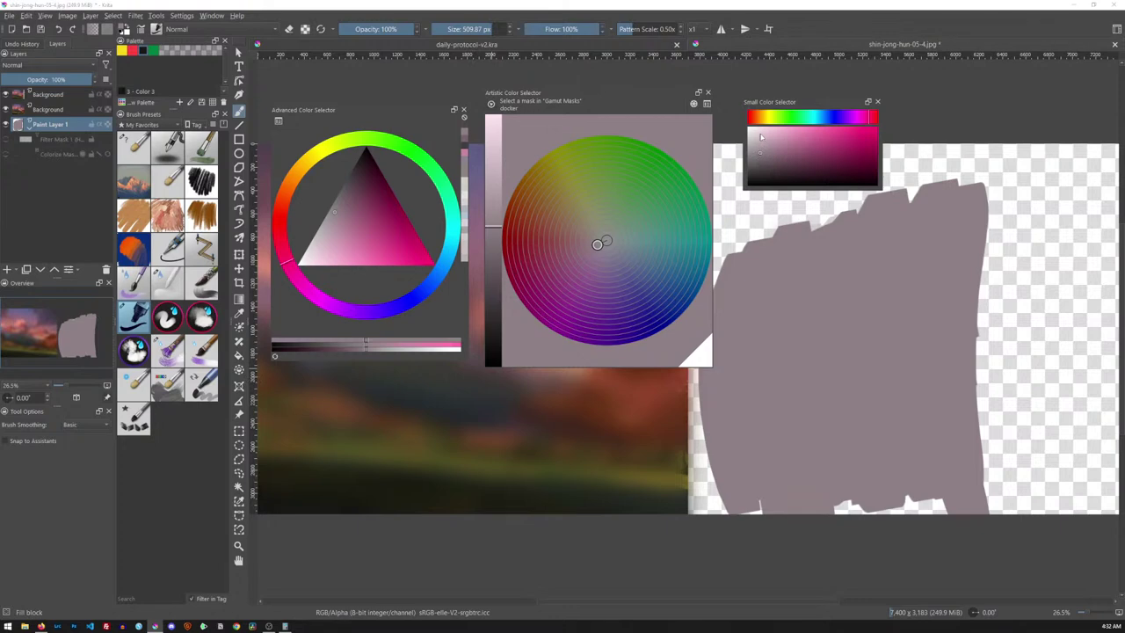
{"action": "left_click", "coordinate": [761, 137]}
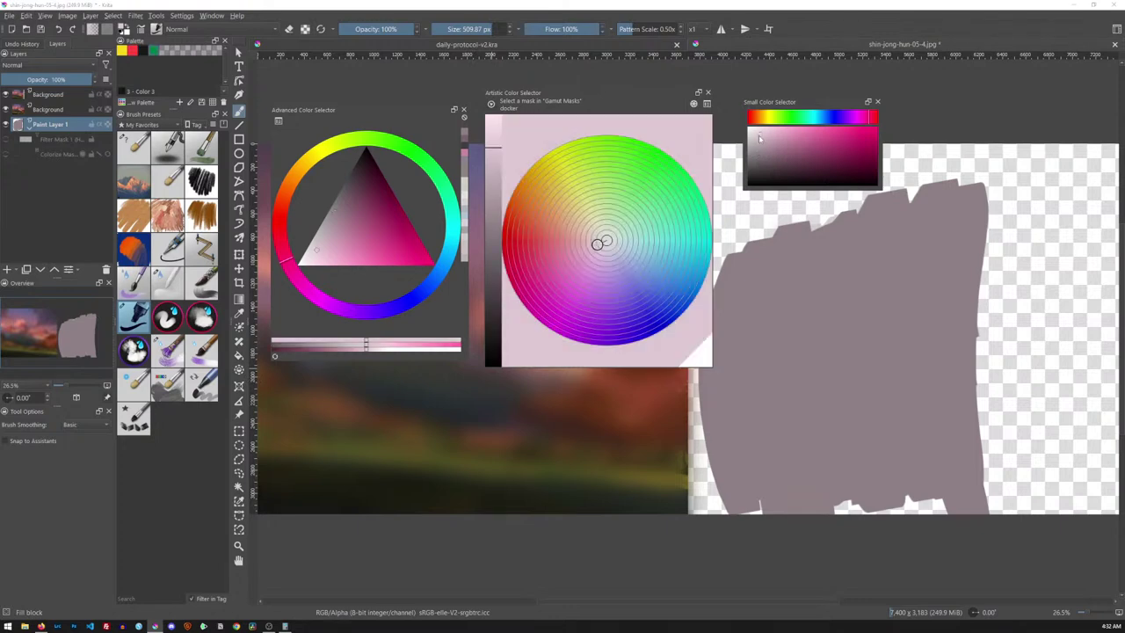
{"action": "mouse_move", "coordinate": [758, 290]}
{"action": "left_mouse_down"}
{"action": "mouse_move", "coordinate": [761, 386]}
{"action": "mouse_move", "coordinate": [777, 404]}
{"action": "left_mouse_up"}
{"action": "mouse_move", "coordinate": [782, 276]}
{"action": "left_mouse_down"}
{"action": "mouse_move", "coordinate": [789, 426]}
{"action": "mouse_move", "coordinate": [795, 303]}
{"action": "mouse_move", "coordinate": [835, 426]}
{"action": "left_mouse_up"}
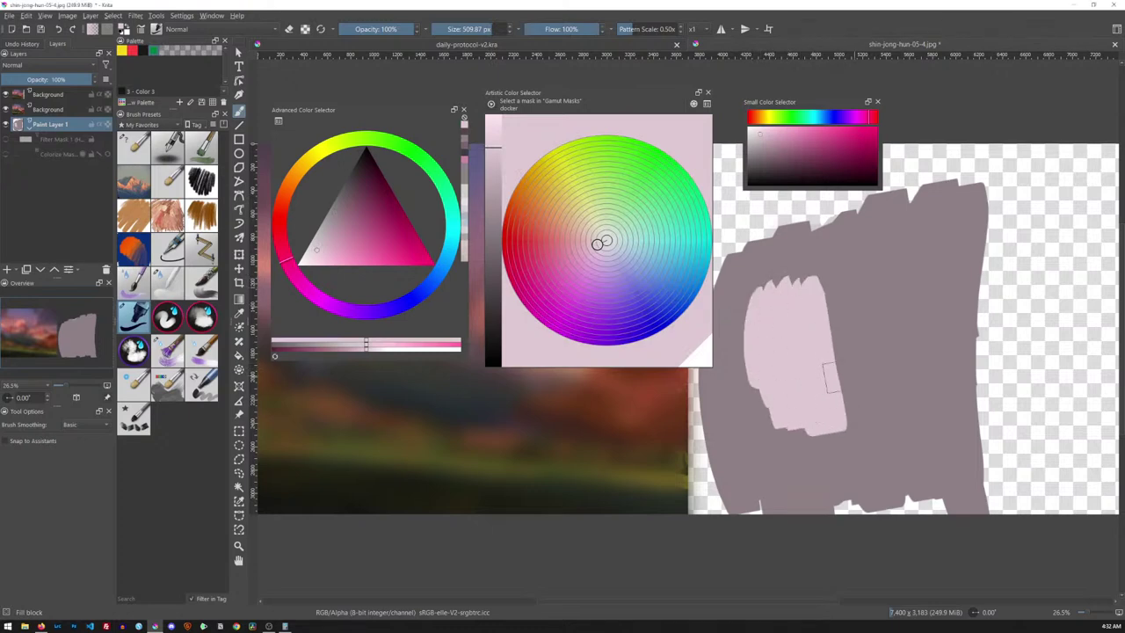
{"action": "left_click", "coordinate": [861, 310], "text": "ctrl"}
{"action": "left_click", "coordinate": [812, 341], "text": "ctrl"}
{"action": "left_click", "coordinate": [845, 323], "text": "ctrl"}
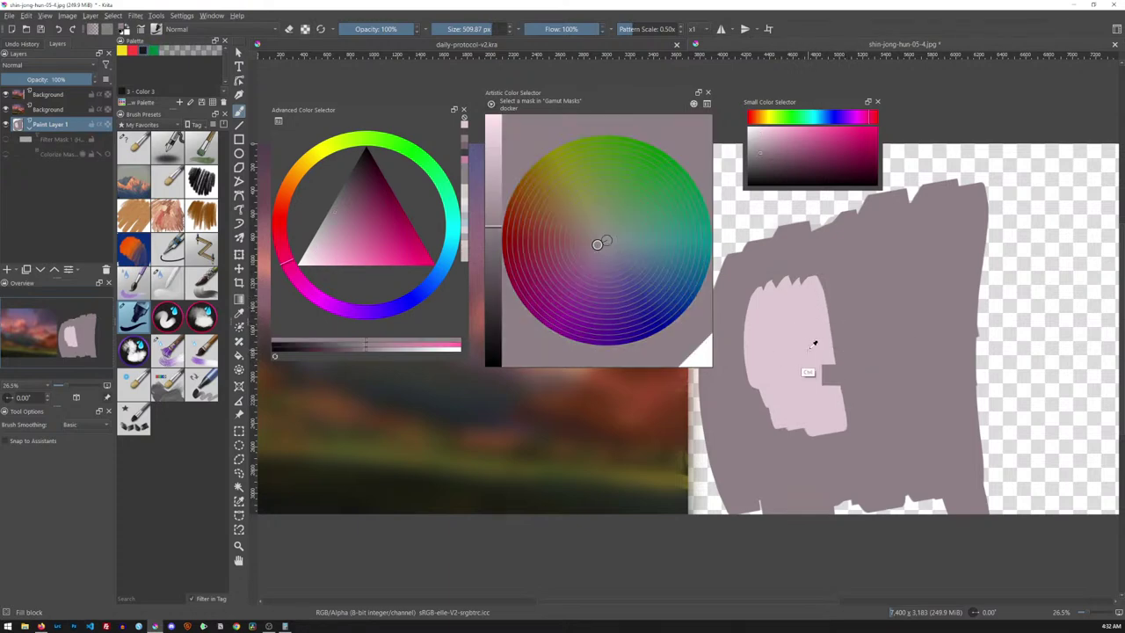
{"action": "left_click", "coordinate": [812, 346], "text": "ctrl"}
{"action": "left_click", "coordinate": [852, 322], "text": "ctrl"}
{"action": "left_click", "coordinate": [814, 347], "text": "ctrl"}
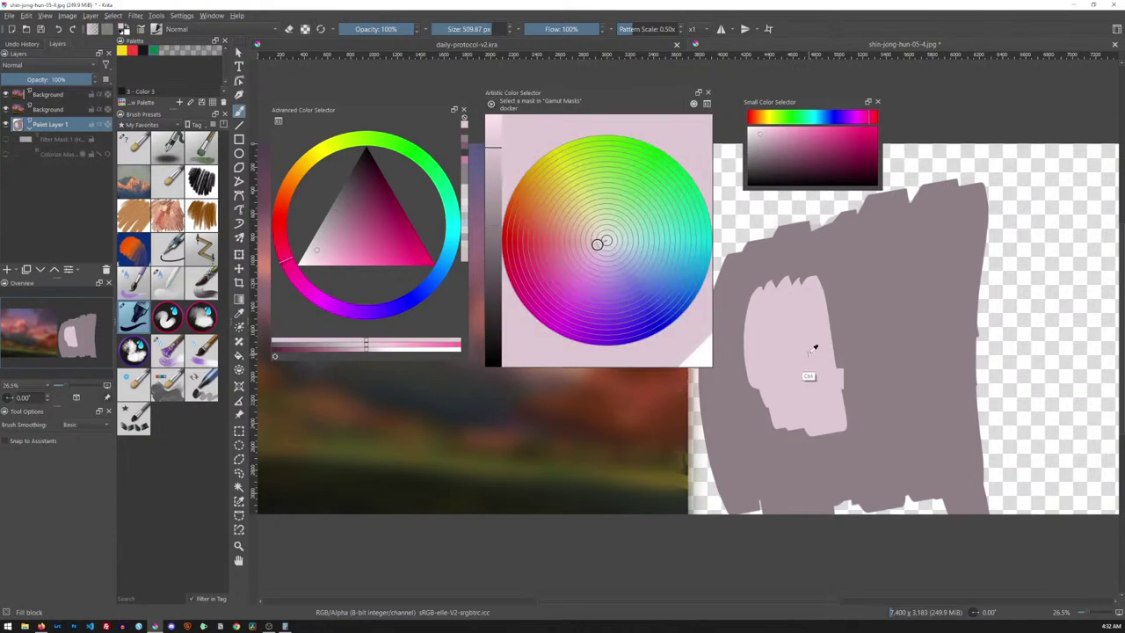
{"action": "left_click", "coordinate": [851, 322], "text": "ctrl"}
{"action": "left_click", "coordinate": [816, 345], "text": "ctrl"}
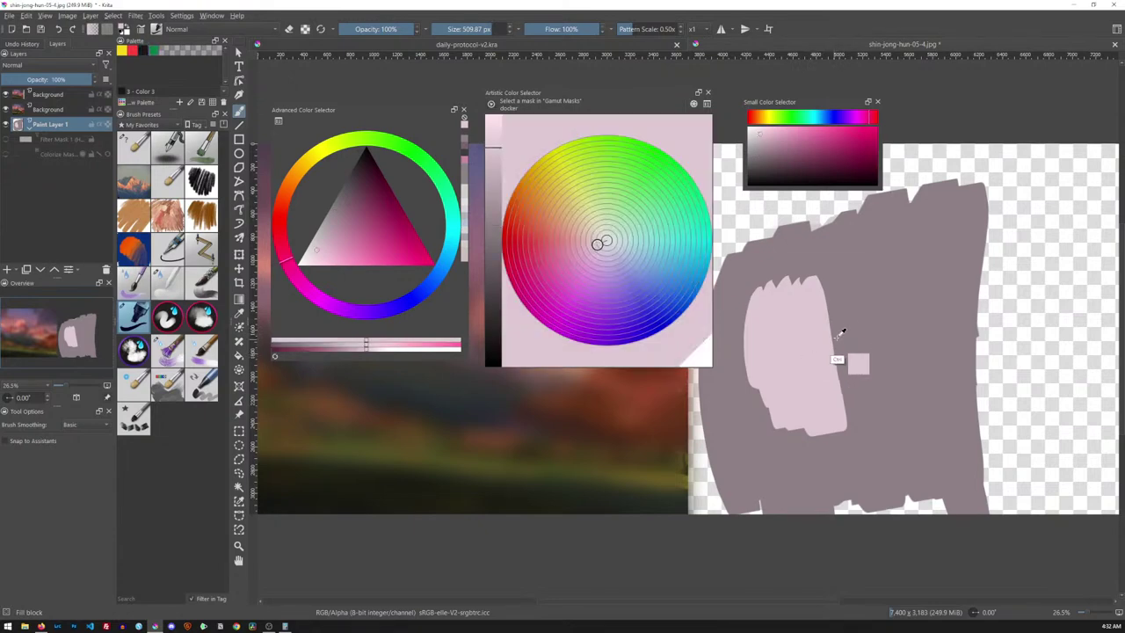
{"action": "left_click", "coordinate": [849, 325], "text": "ctrl"}
{"action": "left_click", "coordinate": [807, 377], "text": "ctrl"}
{"action": "left_click", "coordinate": [846, 328], "text": "ctrl"}
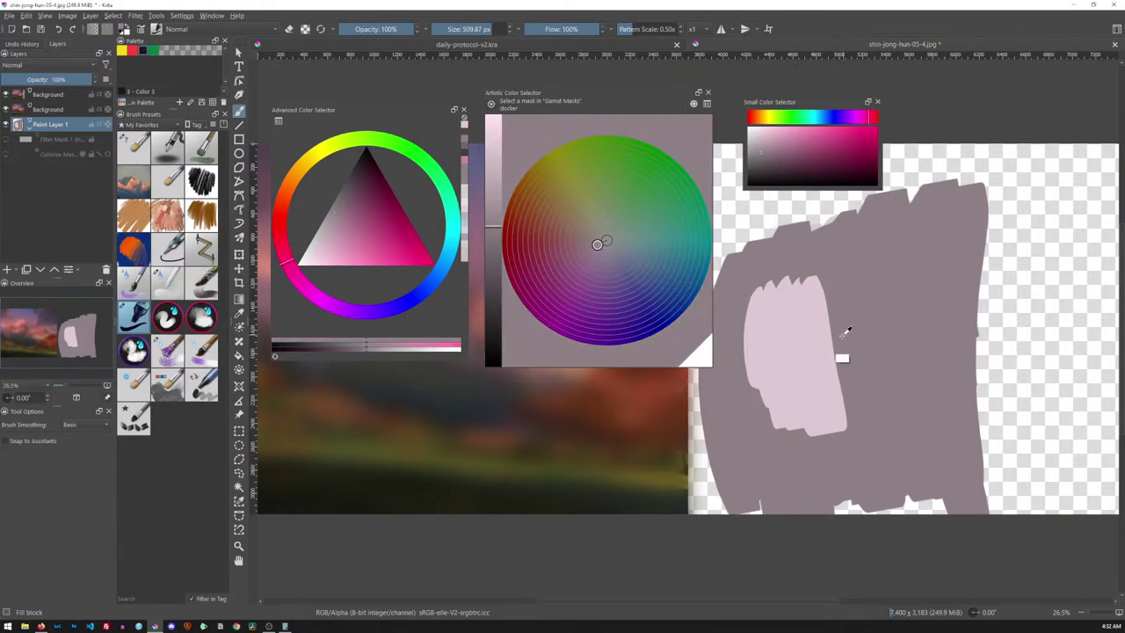
{"action": "left_click", "coordinate": [823, 371], "text": "ctrl"}
{"action": "left_click", "coordinate": [846, 329], "text": "ctrl"}
{"action": "left_click", "coordinate": [810, 384], "text": "ctrl"}
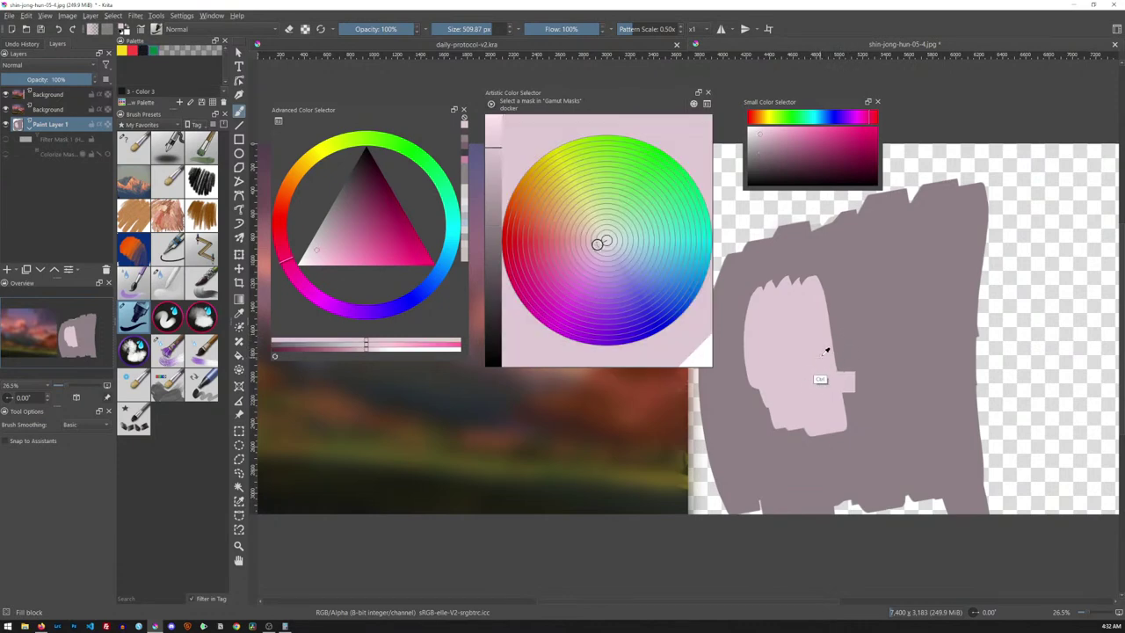
{"action": "left_click", "coordinate": [847, 334], "text": "ctrl"}
{"action": "left_click", "coordinate": [817, 355], "text": "ctrl"}
{"action": "left_click", "coordinate": [854, 327], "text": "ctrl"}
{"action": "left_click", "coordinate": [824, 352], "text": "ctrl"}
{"action": "left_click", "coordinate": [856, 329], "text": "ctrl"}
{"action": "left_click", "coordinate": [822, 373], "text": "ctrl"}
{"action": "left_click", "coordinate": [848, 329], "text": "ctrl"}
{"action": "left_click", "coordinate": [826, 386], "text": "ctrl"}
{"action": "left_click", "coordinate": [854, 332], "text": "ctrl"}
{"action": "left_click", "coordinate": [826, 367], "text": "ctrl"}
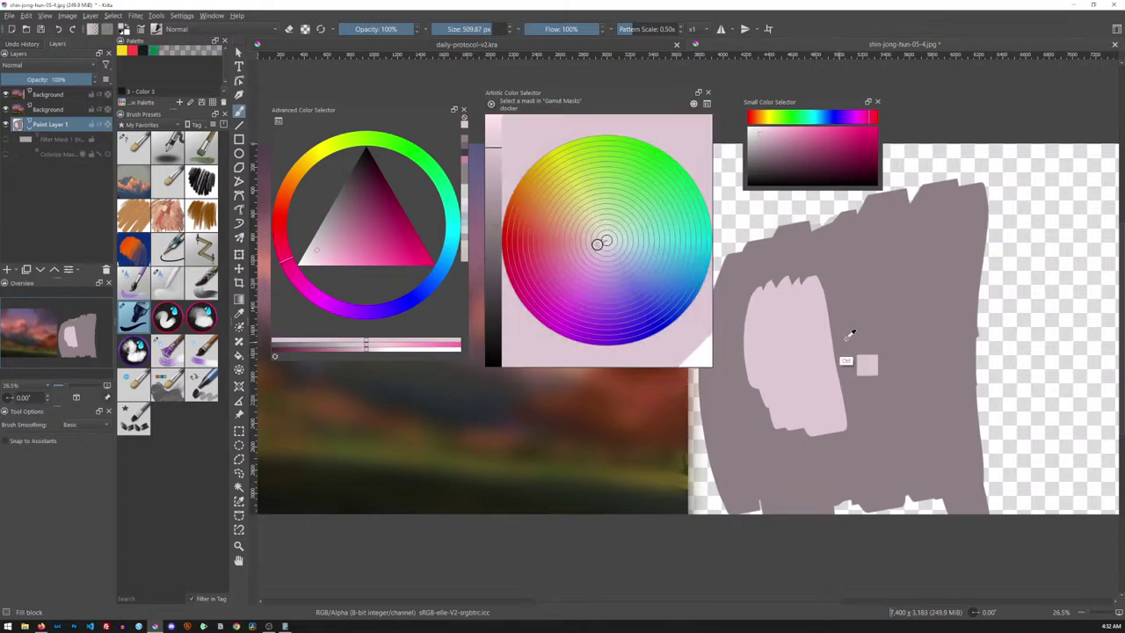
{"action": "left_click", "coordinate": [849, 330], "text": "ctrl"}
{"action": "left_click", "coordinate": [817, 360], "text": "ctrl"}
{"action": "left_click", "coordinate": [846, 334], "text": "ctrl"}
{"action": "left_click", "coordinate": [832, 345], "text": "ctrl"}
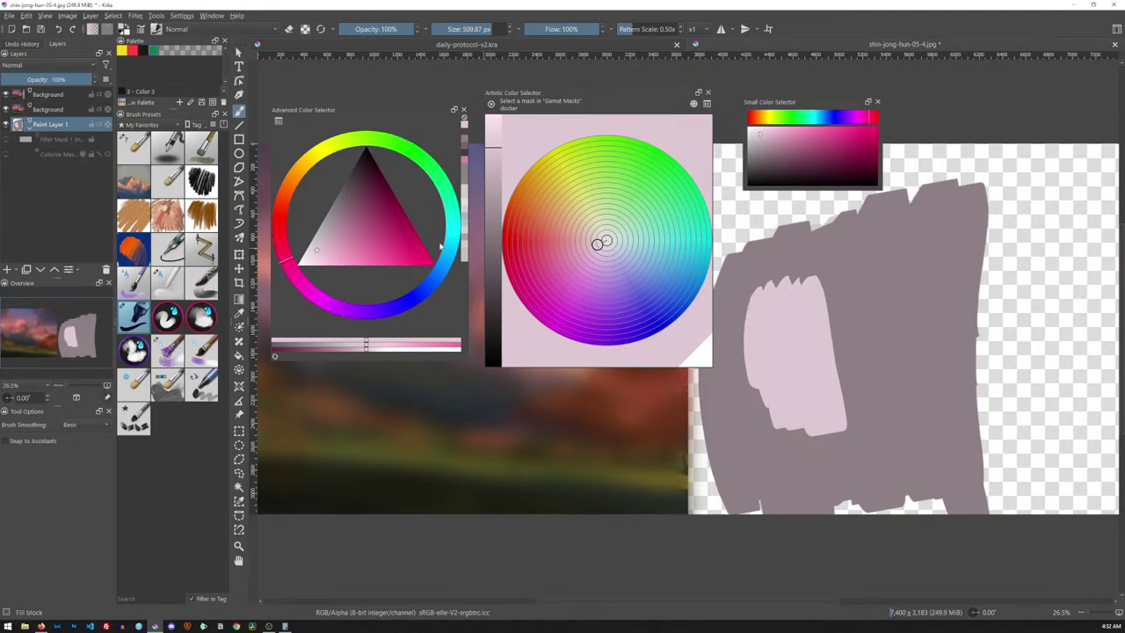
{"action": "left_click", "coordinate": [310, 171]}
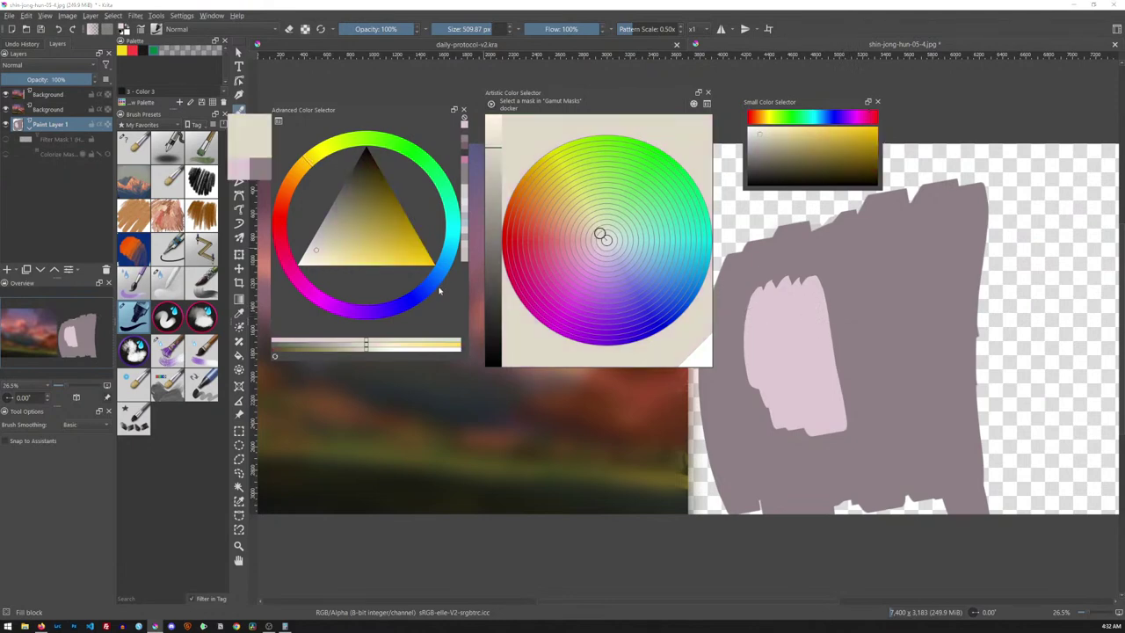
- Pick a muted khaki and paint it broadly over the right-hand mauve study area
{"action": "left_click", "coordinate": [371, 231]}
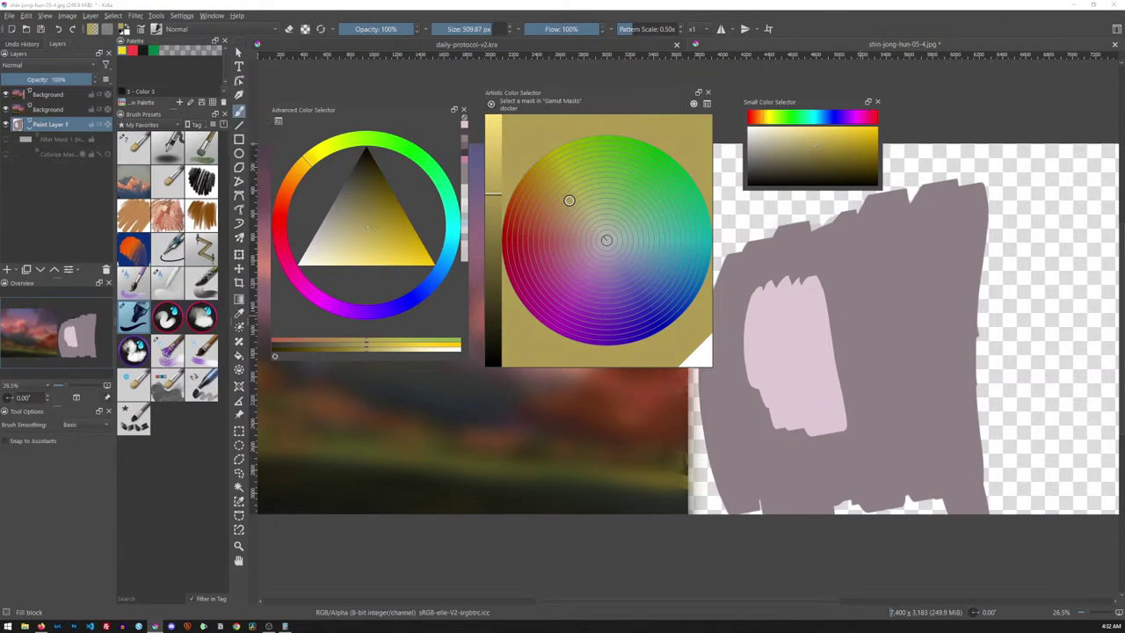
{"action": "mouse_move", "coordinate": [728, 233]}
{"action": "left_mouse_down"}
{"action": "mouse_move", "coordinate": [722, 299]}
{"action": "mouse_move", "coordinate": [731, 456]}
{"action": "mouse_move", "coordinate": [757, 258]}
{"action": "mouse_move", "coordinate": [757, 358]}
{"action": "mouse_move", "coordinate": [773, 376]}
{"action": "mouse_move", "coordinate": [822, 218]}
{"action": "mouse_move", "coordinate": [831, 549]}
{"action": "mouse_move", "coordinate": [869, 203]}
{"action": "mouse_move", "coordinate": [865, 430]}
{"action": "mouse_move", "coordinate": [886, 314]}
{"action": "mouse_move", "coordinate": [903, 319]}
{"action": "mouse_move", "coordinate": [917, 451]}
{"action": "mouse_move", "coordinate": [969, 236]}
{"action": "mouse_move", "coordinate": [980, 512]}
{"action": "mouse_move", "coordinate": [988, 227]}
{"action": "mouse_move", "coordinate": [979, 505]}
{"action": "left_mouse_up"}
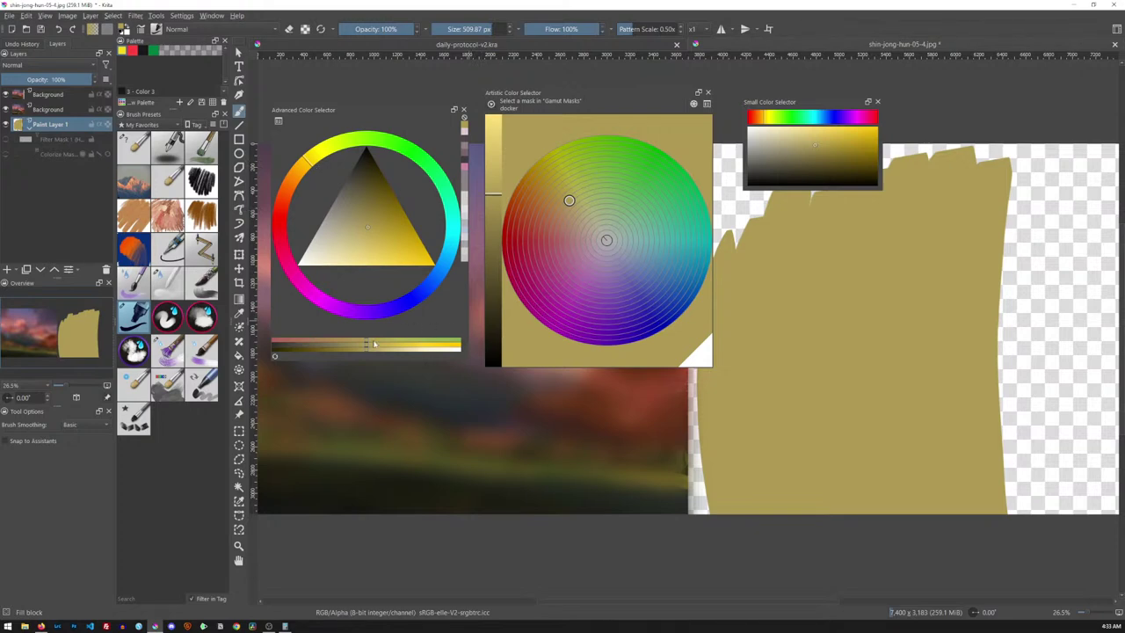
- Try green, salmon and yellow shades, settle on a darker greyish khaki, and paint a tall olive patch
{"action": "left_click", "coordinate": [444, 347]}
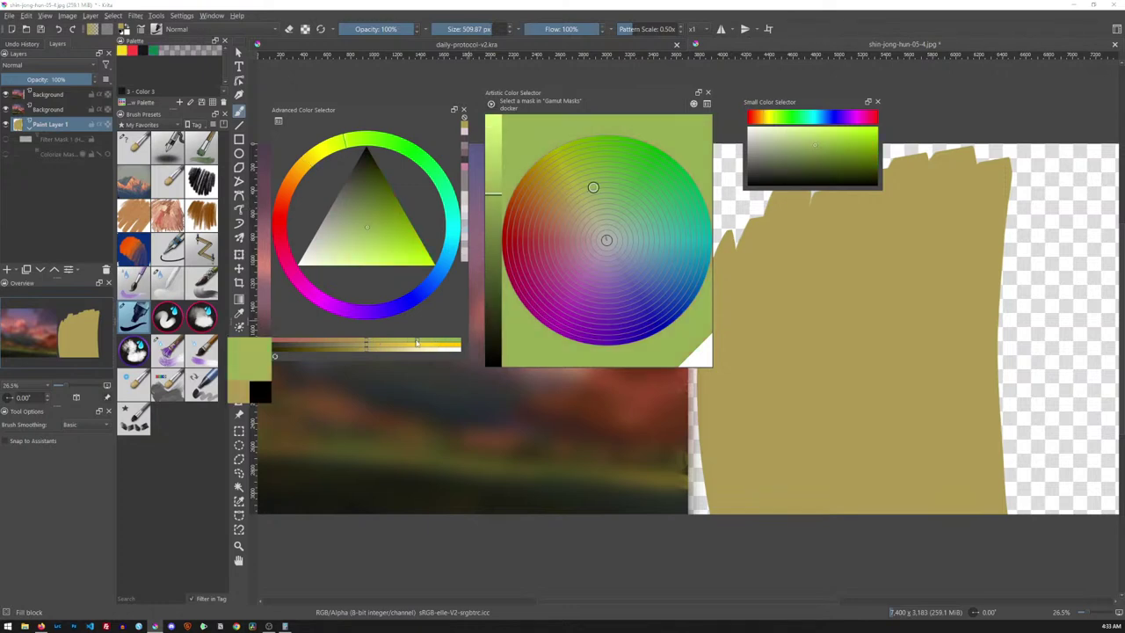
{"action": "left_click", "coordinate": [300, 349]}
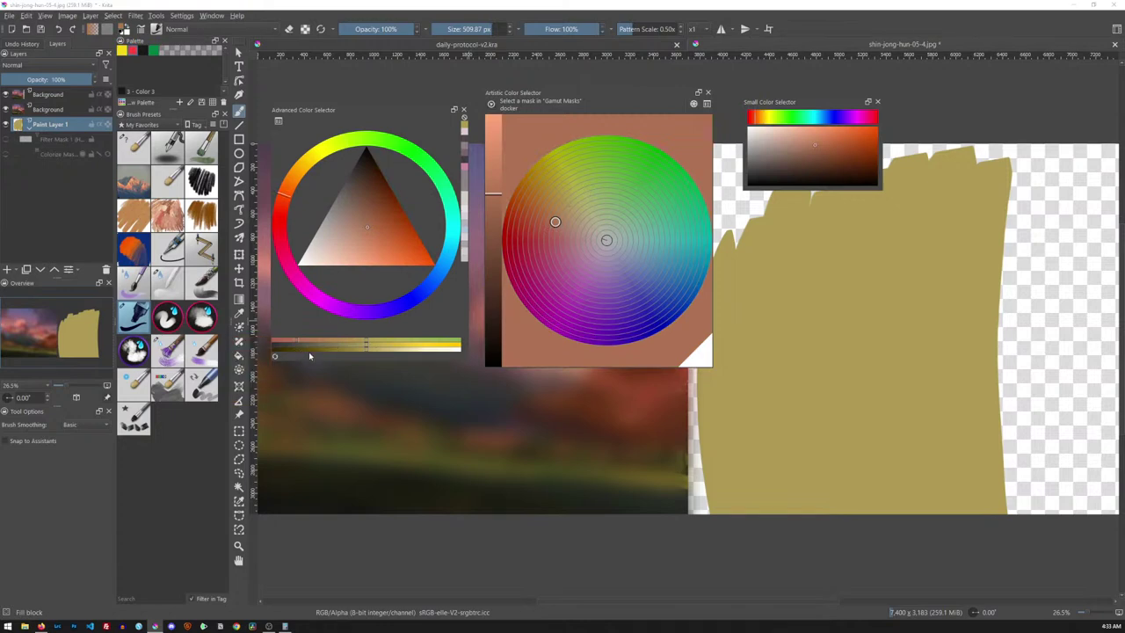
{"action": "left_click", "coordinate": [365, 346]}
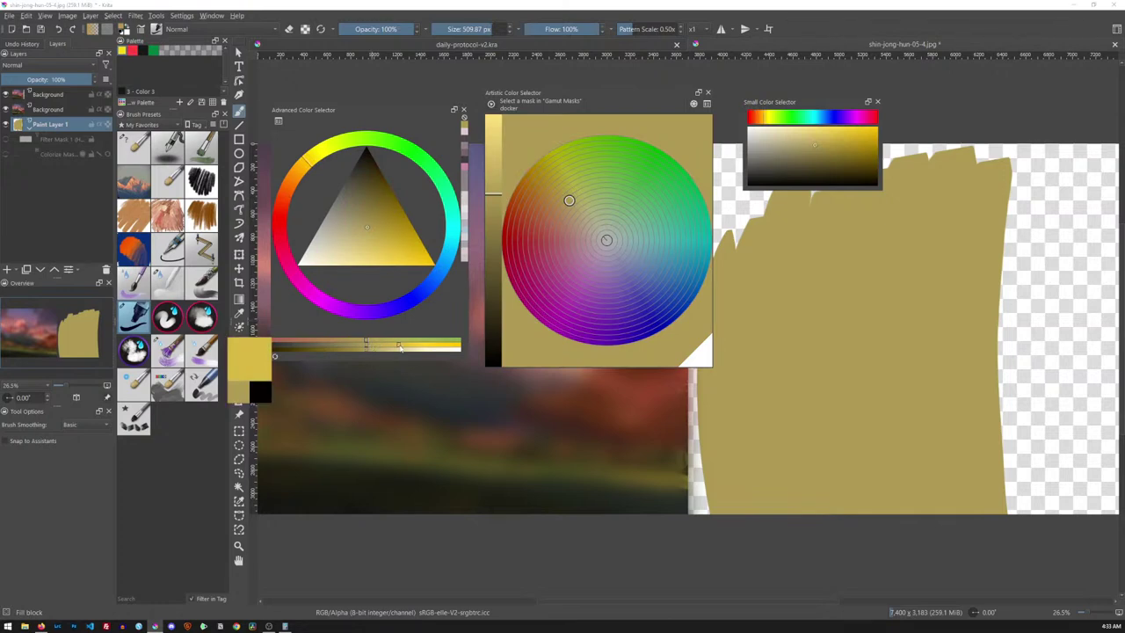
{"action": "left_click", "coordinate": [438, 347]}
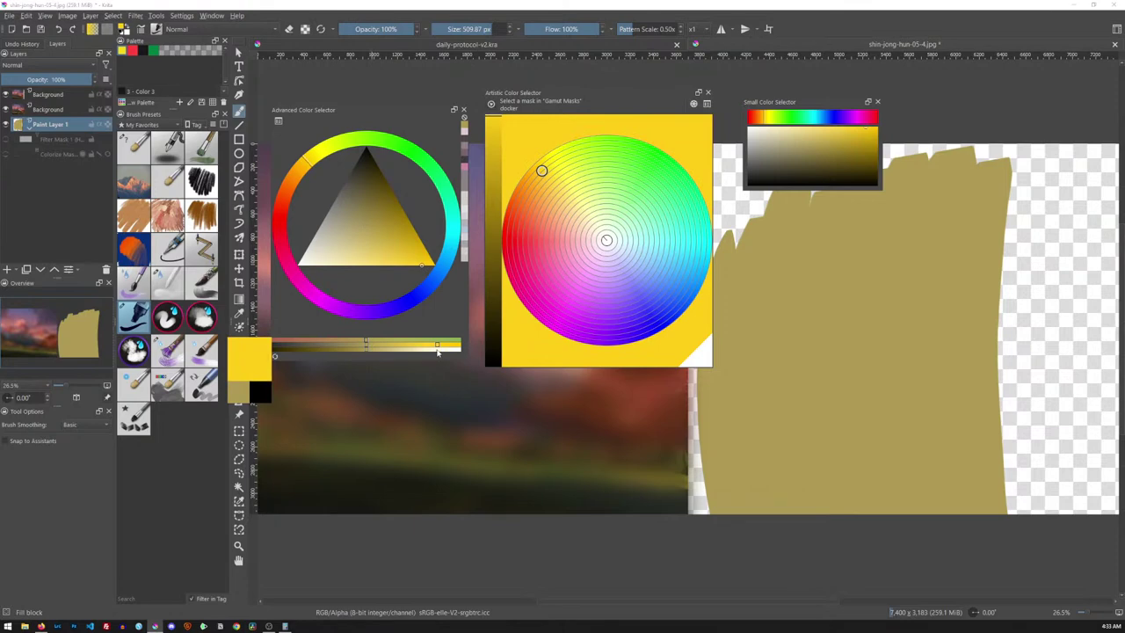
{"action": "left_click", "coordinate": [304, 349]}
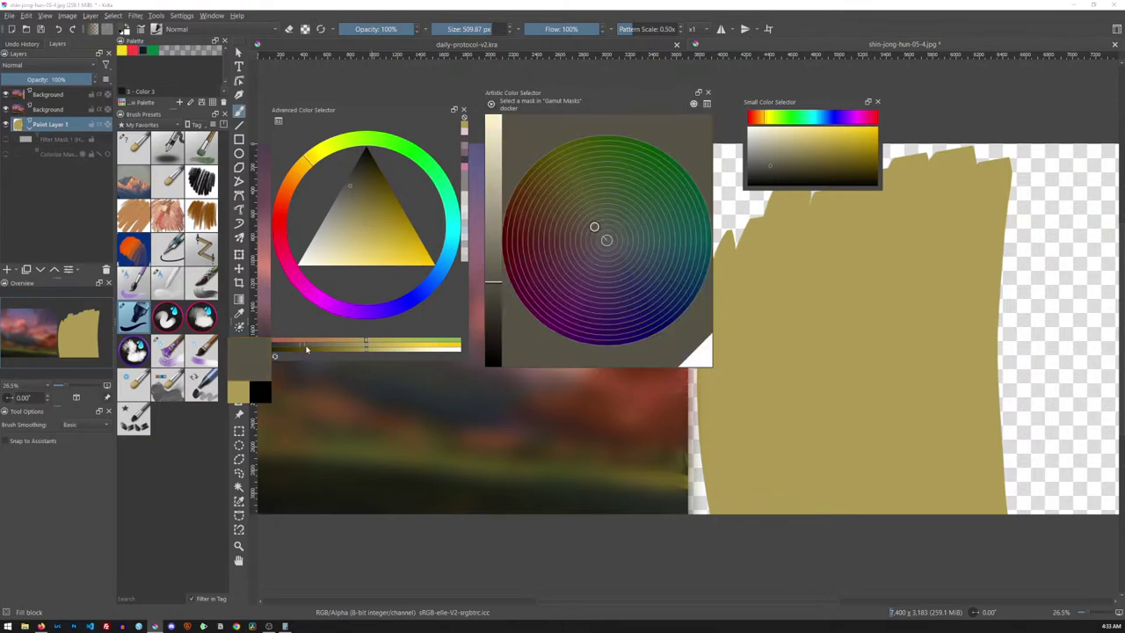
{"action": "left_click", "coordinate": [356, 348]}
{"action": "left_click_drag", "start_coordinate": [303, 348], "coordinate": [367, 350]}
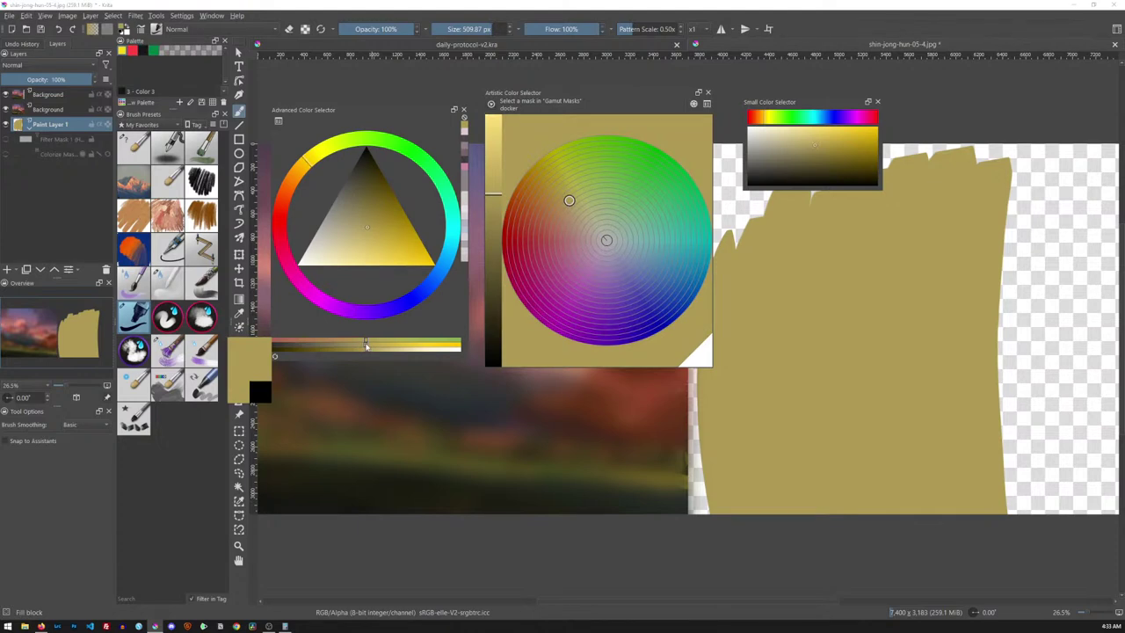
{"action": "mouse_move", "coordinate": [367, 346]}
{"action": "left_mouse_down"}
{"action": "mouse_move", "coordinate": [297, 348]}
{"action": "mouse_move", "coordinate": [315, 351]}
{"action": "left_mouse_up"}
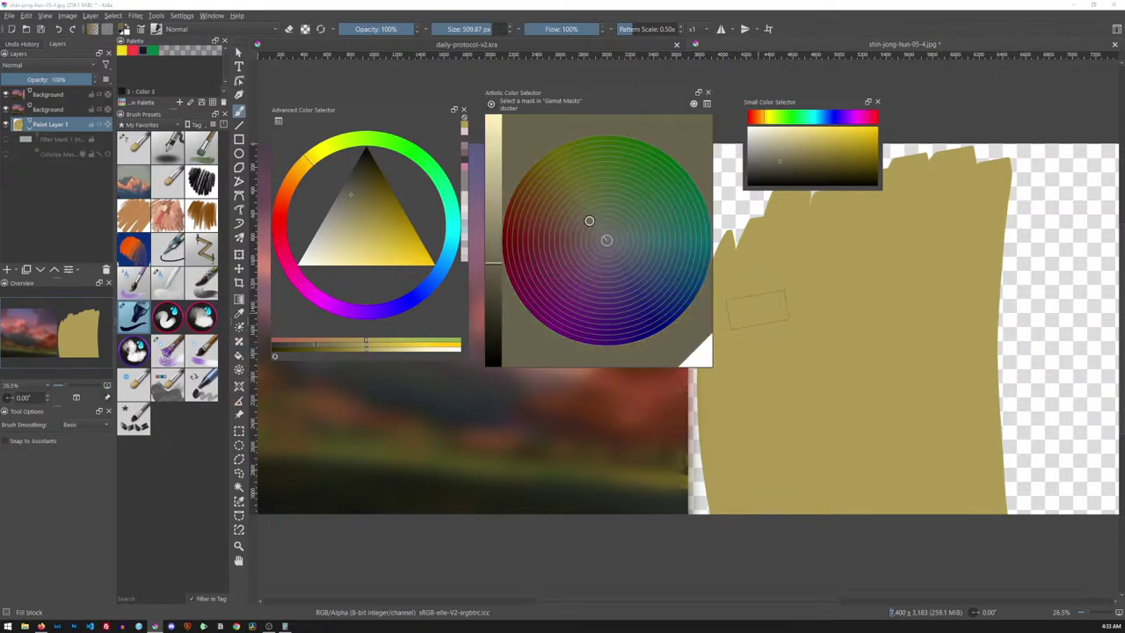
{"action": "mouse_move", "coordinate": [757, 310]}
{"action": "left_mouse_down"}
{"action": "mouse_move", "coordinate": [761, 436]}
{"action": "mouse_move", "coordinate": [767, 282]}
{"action": "mouse_move", "coordinate": [780, 474]}
{"action": "mouse_move", "coordinate": [803, 270]}
{"action": "mouse_move", "coordinate": [825, 413]}
{"action": "left_mouse_up"}
- Sample the khaki and gold, pick lighter greyish beiges, and paint two beige strokes beside the dark patch
{"action": "left_click", "coordinate": [877, 365], "text": "ctrl"}
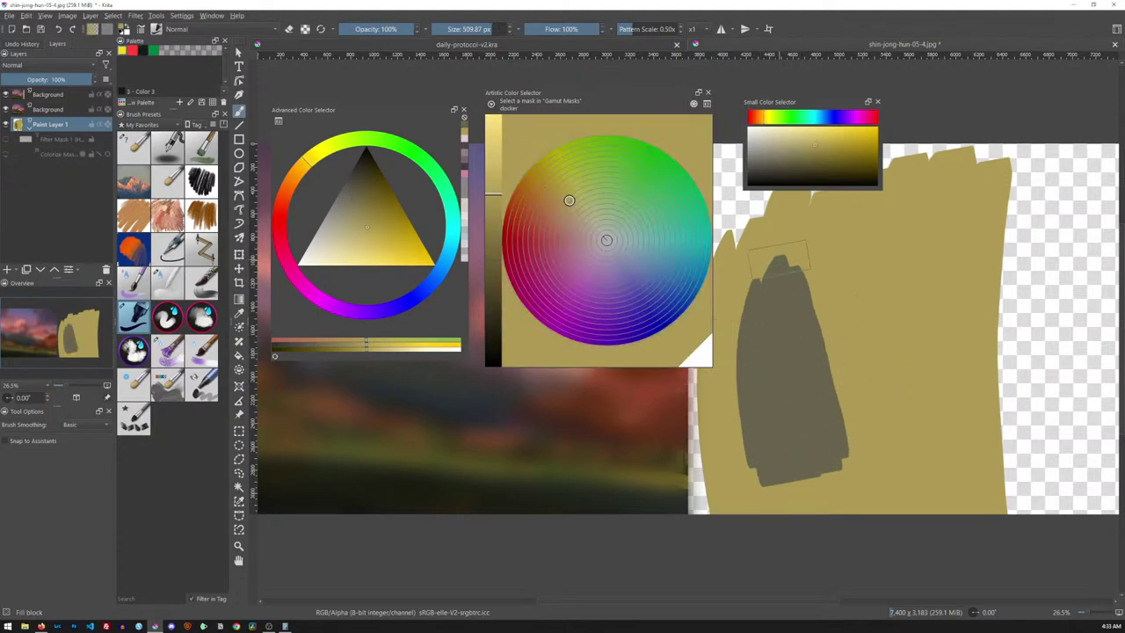
{"action": "left_click", "coordinate": [586, 221]}
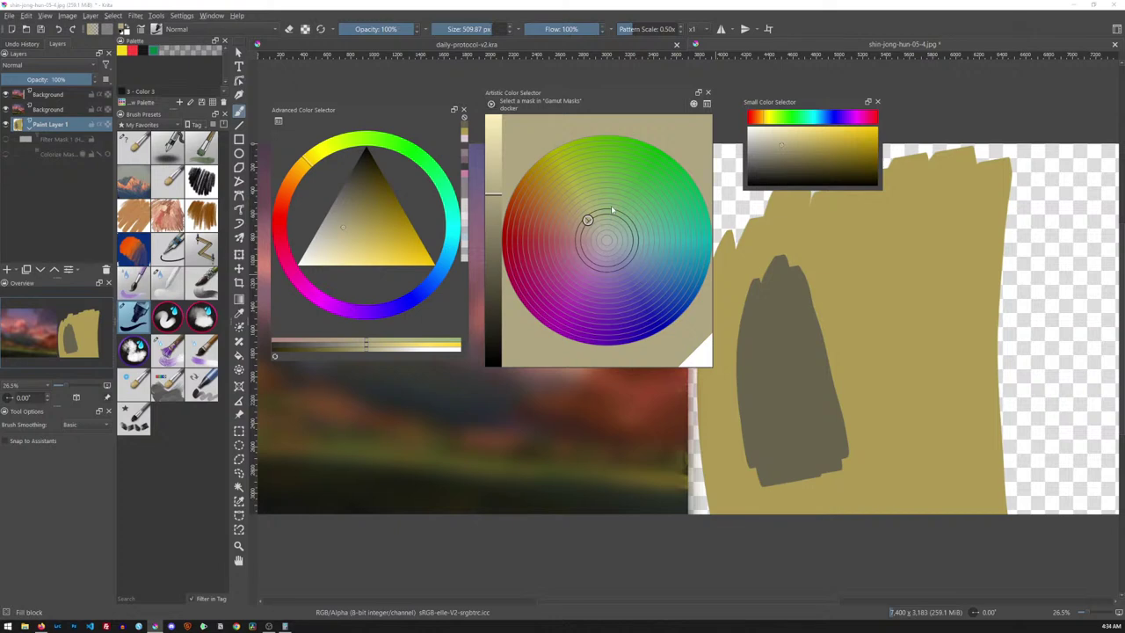
{"action": "mouse_move", "coordinate": [819, 290]}
{"action": "left_mouse_down"}
{"action": "mouse_move", "coordinate": [837, 418]}
{"action": "mouse_move", "coordinate": [838, 297]}
{"action": "mouse_move", "coordinate": [846, 308]}
{"action": "mouse_move", "coordinate": [835, 325]}
{"action": "mouse_move", "coordinate": [800, 253]}
{"action": "mouse_move", "coordinate": [842, 455]}
{"action": "left_mouse_up"}
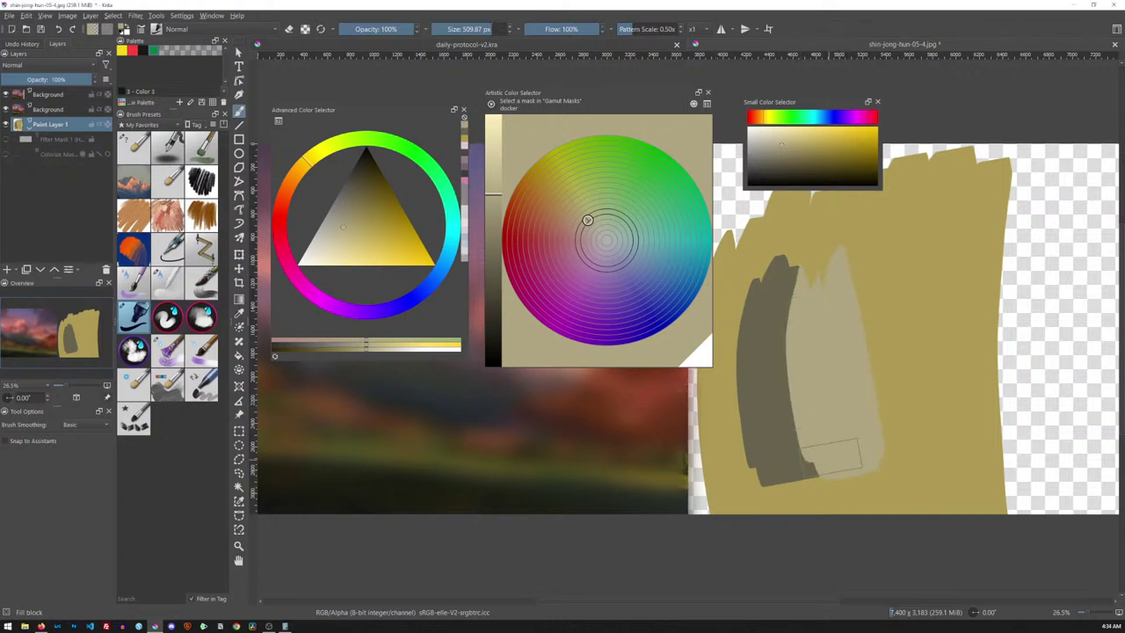
{"action": "left_click", "coordinate": [893, 305], "text": "ctrl"}
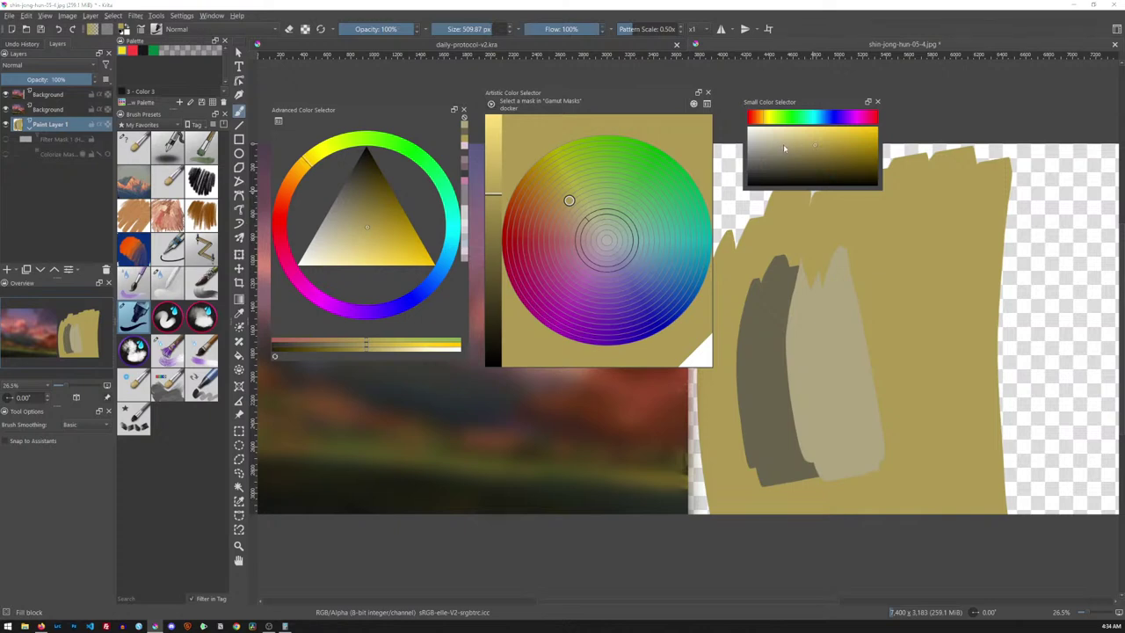
{"action": "left_click", "coordinate": [783, 146]}
{"action": "mouse_move", "coordinate": [842, 269]}
{"action": "left_mouse_down"}
{"action": "mouse_move", "coordinate": [876, 389]}
{"action": "mouse_move", "coordinate": [883, 290]}
{"action": "mouse_move", "coordinate": [896, 387]}
{"action": "mouse_move", "coordinate": [907, 257]}
{"action": "mouse_move", "coordinate": [936, 461]}
{"action": "left_mouse_up"}
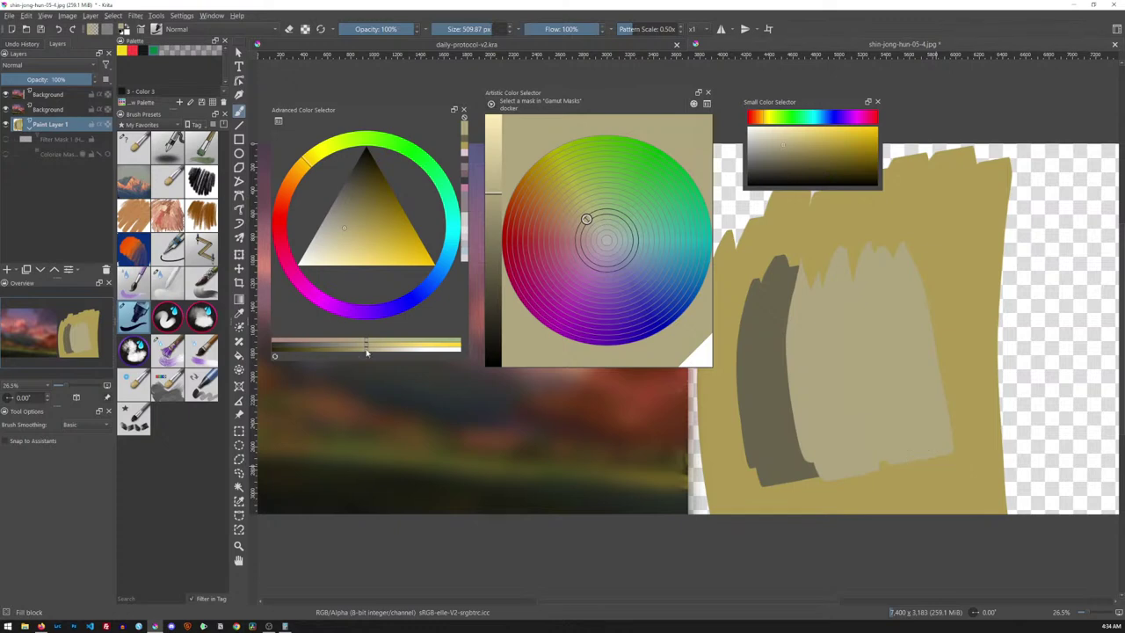
- Darken the current beige slightly on the value slider
{"action": "mouse_move", "coordinate": [366, 348]}
{"action": "left_mouse_down"}
{"action": "mouse_move", "coordinate": [329, 351]}
{"action": "mouse_move", "coordinate": [441, 347]}
{"action": "mouse_move", "coordinate": [366, 351]}
{"action": "left_mouse_up"}
- Enlarge the floating Small Color Selector, move it right, and fine-tune a light colour in it
{"action": "left_click_drag", "start_coordinate": [879, 187], "coordinate": [919, 218]}
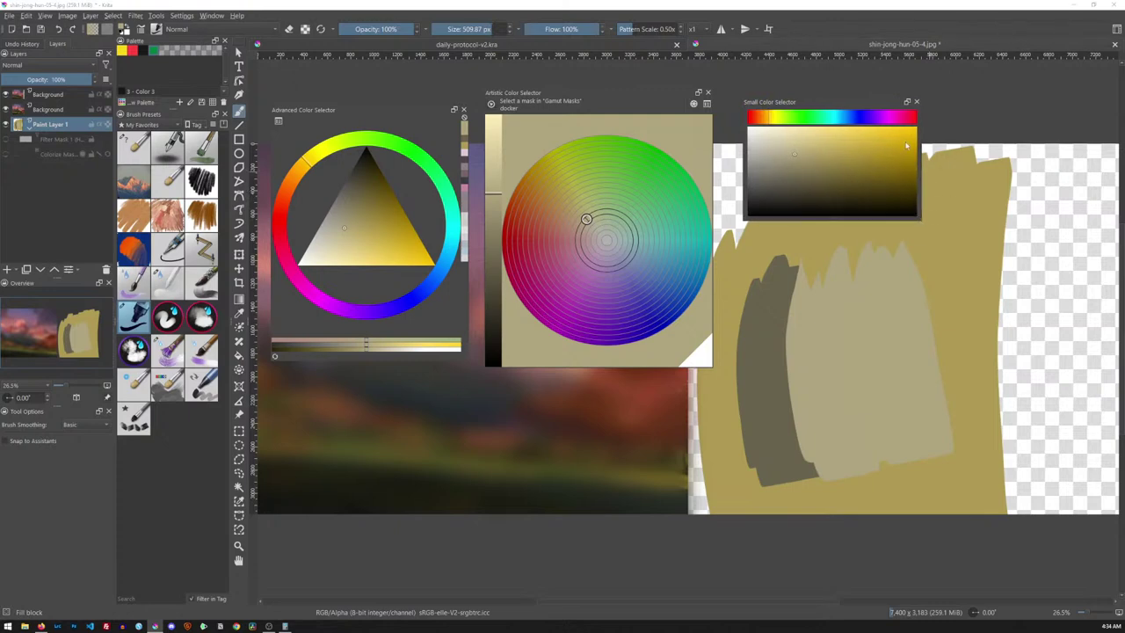
{"action": "mouse_move", "coordinate": [839, 109]}
{"action": "left_mouse_down"}
{"action": "mouse_move", "coordinate": [1004, 103]}
{"action": "mouse_move", "coordinate": [1017, 92]}
{"action": "left_mouse_up"}
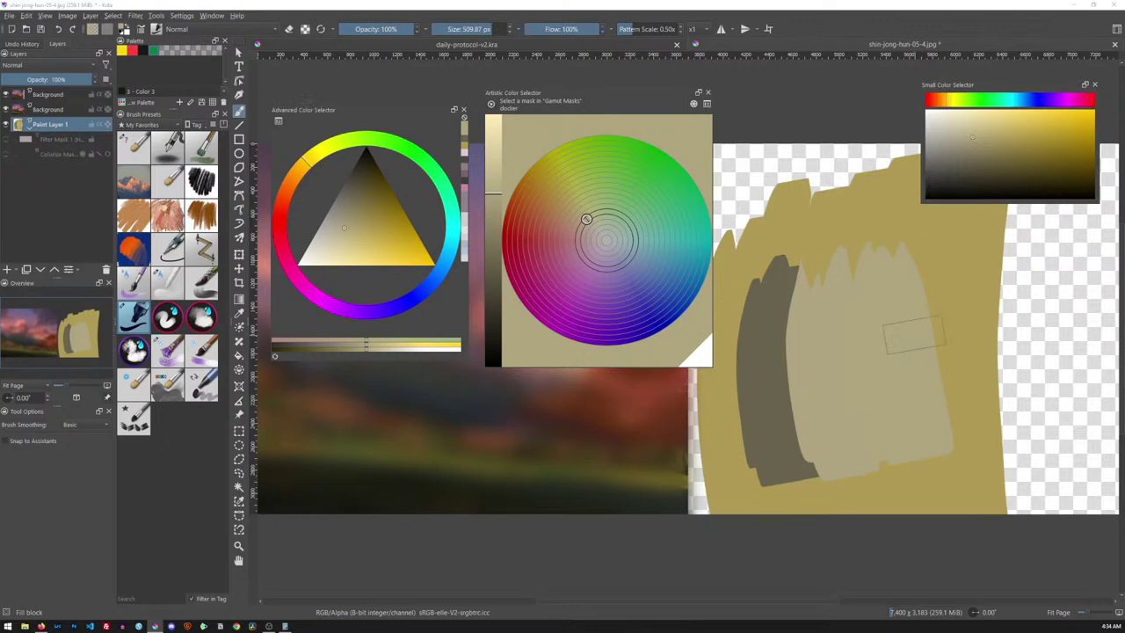
{"action": "left_click", "coordinate": [969, 139]}
{"action": "left_click", "coordinate": [970, 141]}
{"action": "left_click", "coordinate": [969, 148]}
{"action": "left_click", "coordinate": [970, 142]}
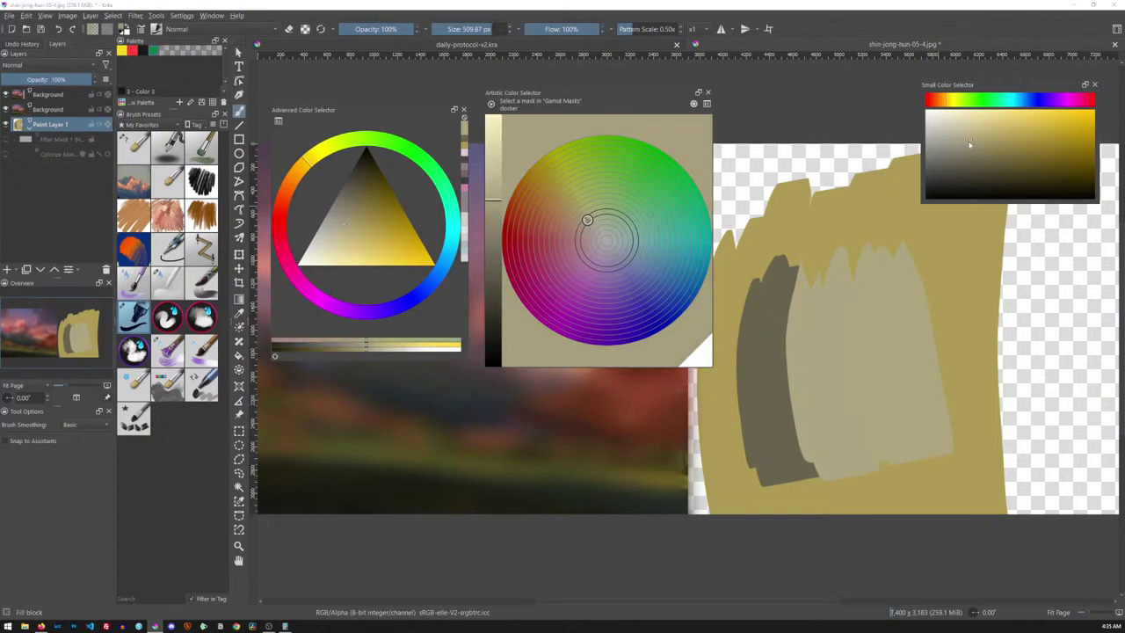
{"action": "left_click", "coordinate": [966, 147]}
{"action": "left_click", "coordinate": [966, 137]}
{"action": "left_click", "coordinate": [969, 143]}
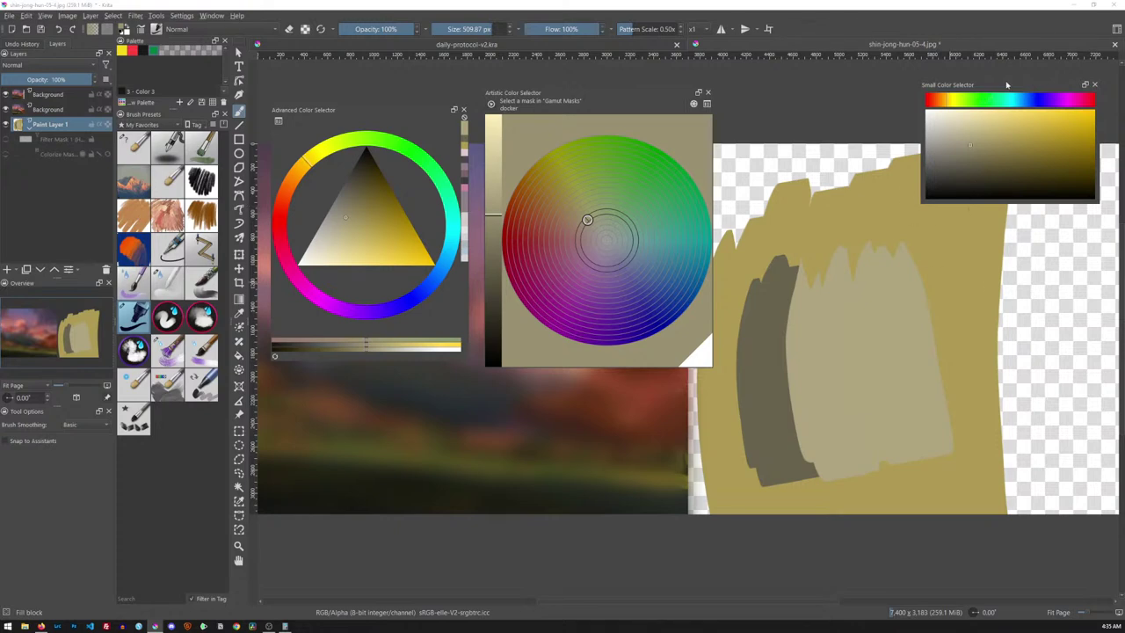
- Dock the Small Color Selector in the left panel, shorten it, and lighten the colour slightly
{"action": "mouse_move", "coordinate": [1008, 91]}
{"action": "left_mouse_down"}
{"action": "mouse_move", "coordinate": [248, 91]}
{"action": "mouse_move", "coordinate": [184, 60]}
{"action": "left_mouse_up"}
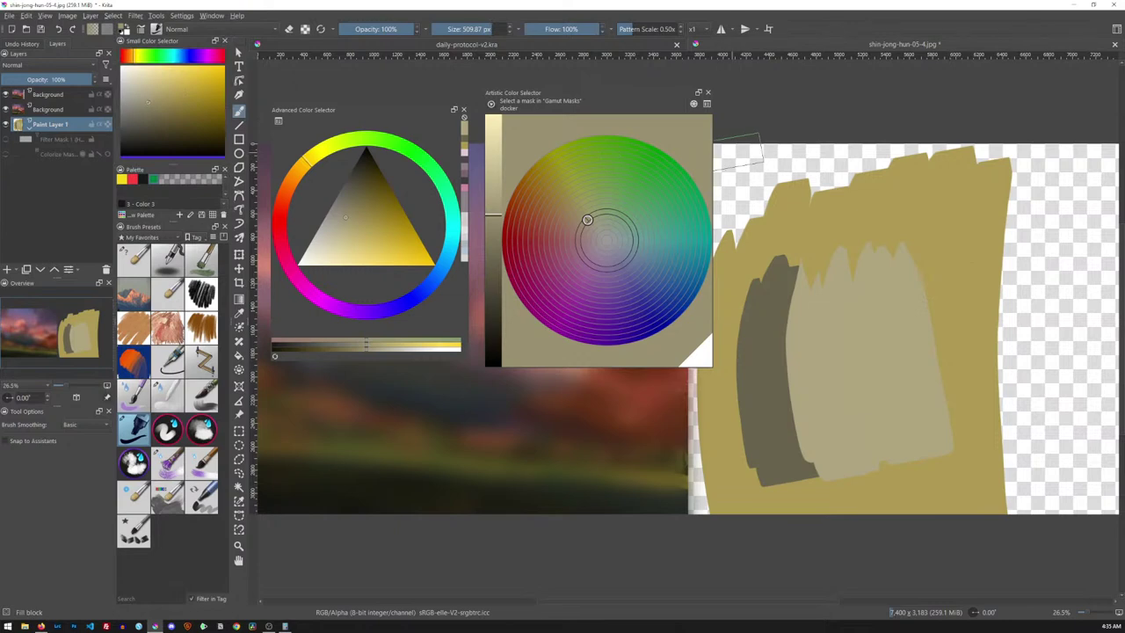
{"action": "mouse_move", "coordinate": [175, 165]}
{"action": "left_mouse_down"}
{"action": "mouse_move", "coordinate": [177, 176]}
{"action": "mouse_move", "coordinate": [177, 156]}
{"action": "mouse_move", "coordinate": [176, 169]}
{"action": "left_mouse_up"}
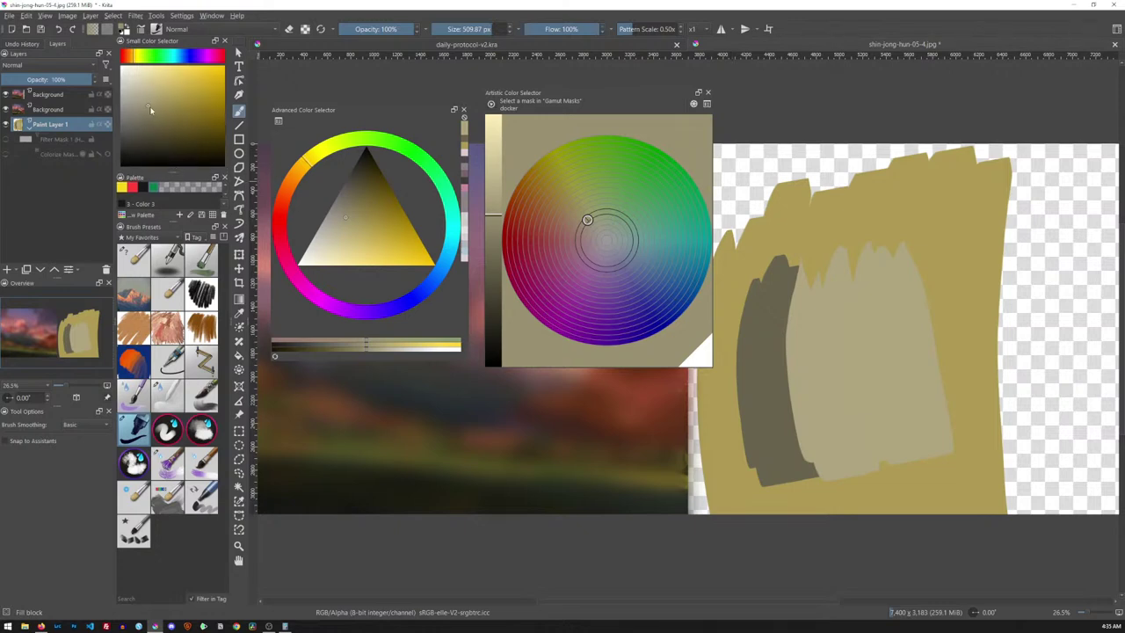
{"action": "left_click", "coordinate": [152, 111]}
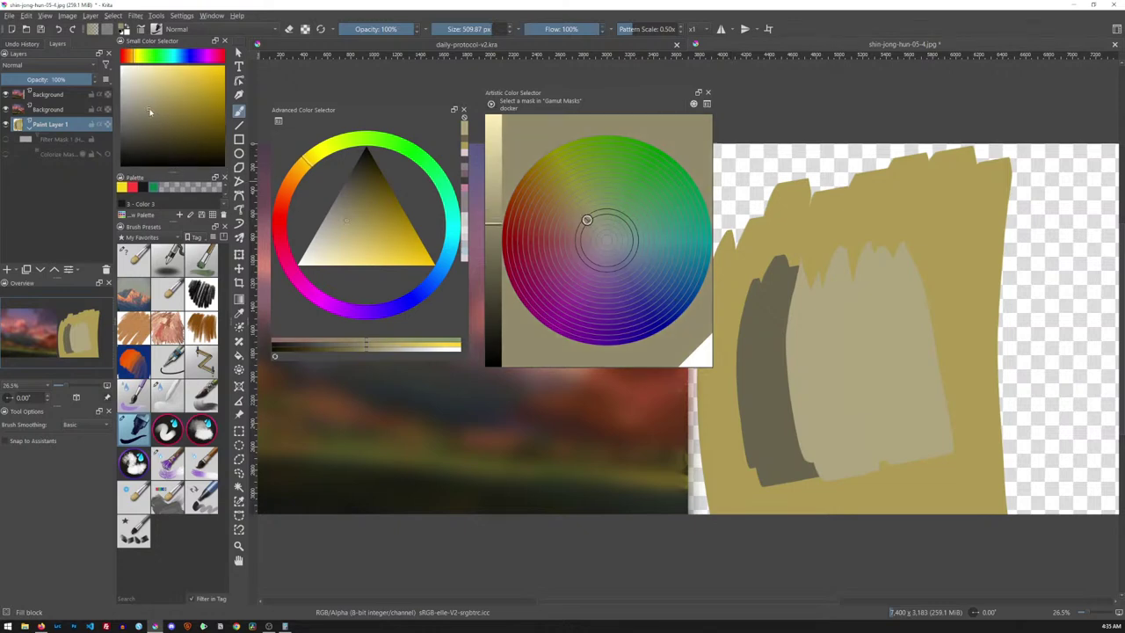
{"action": "left_click", "coordinate": [147, 107]}
- Close the Artistic and Advanced Color Selector dockers and reopen pexels-les-argonautes-11565442.kra from recent files
{"action": "left_click", "coordinate": [707, 92]}
{"action": "left_click", "coordinate": [463, 110]}
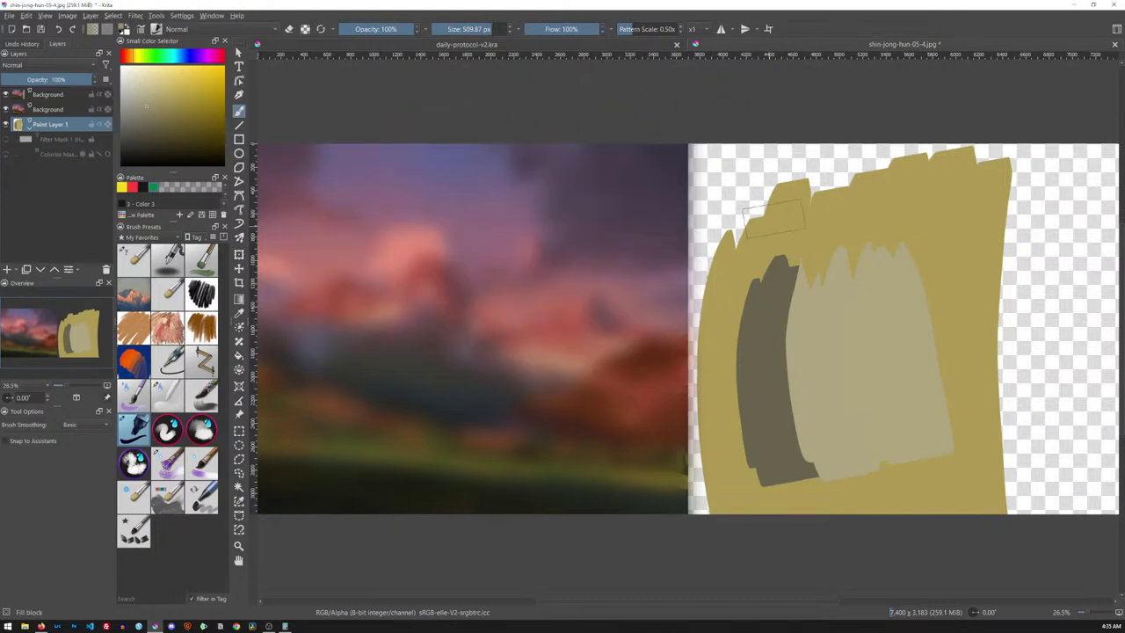
{"action": "left_click", "coordinate": [9, 17]}
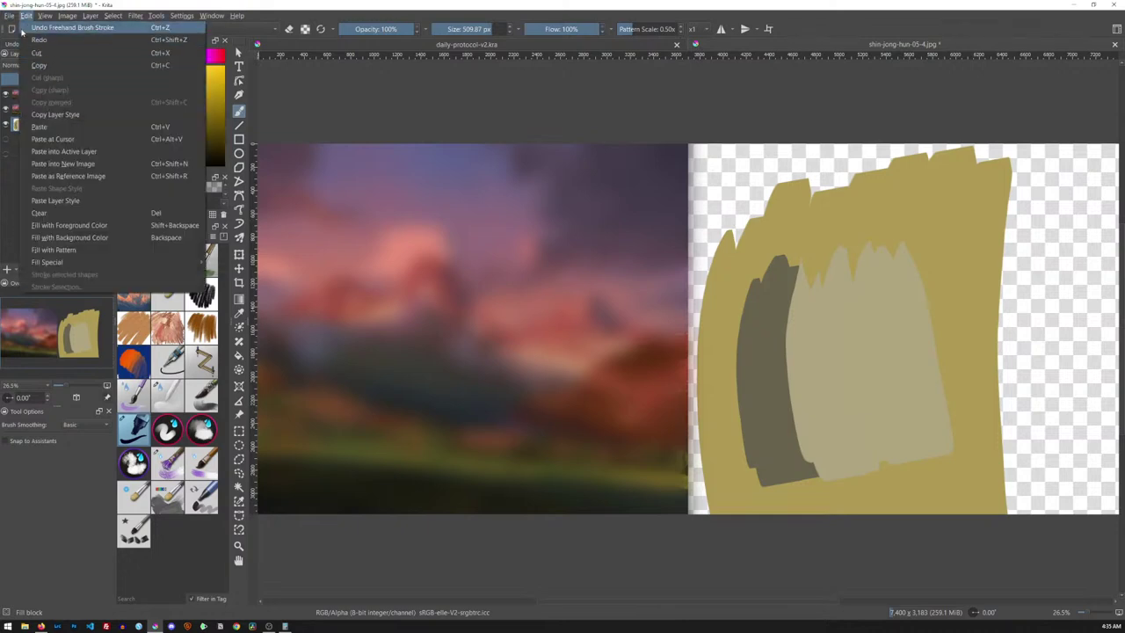
{"action": "mouse_move", "coordinate": [67, 56]}
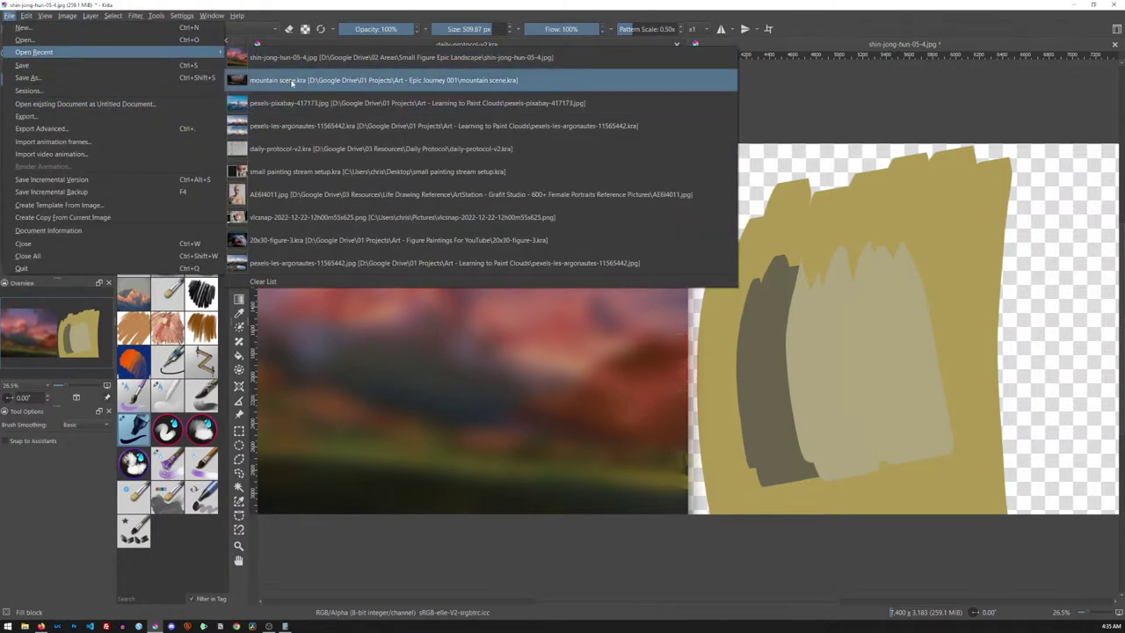
{"action": "left_click", "coordinate": [293, 134]}
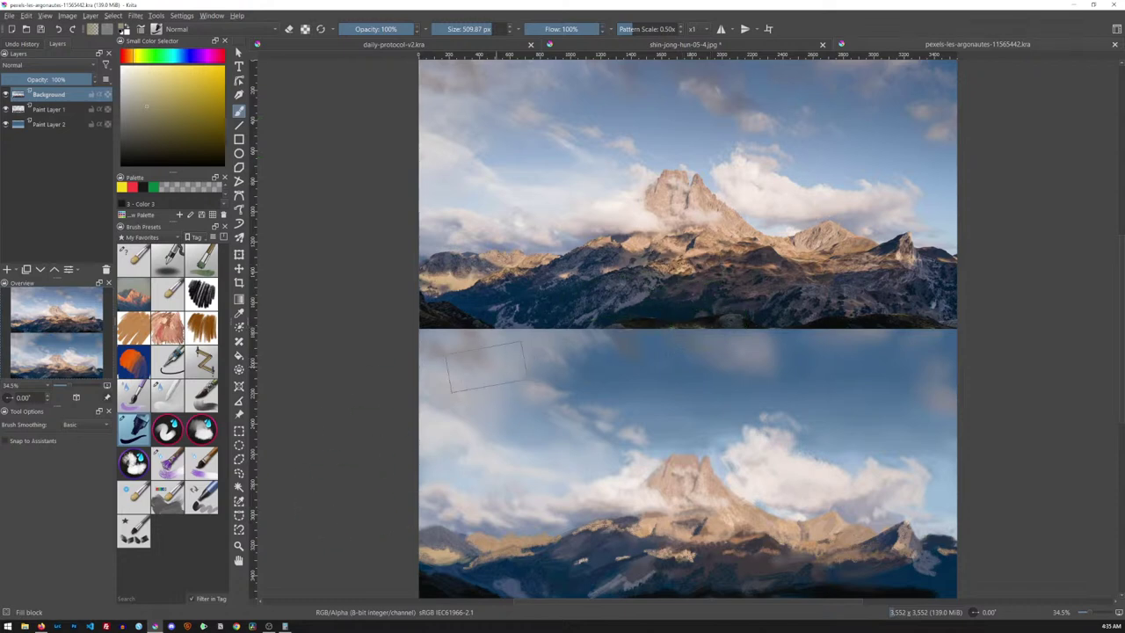
- With the soft brush and colours sampled from the reference, paint a white-and-grey cloud above the peak
{"action": "left_click", "coordinate": [134, 259]}
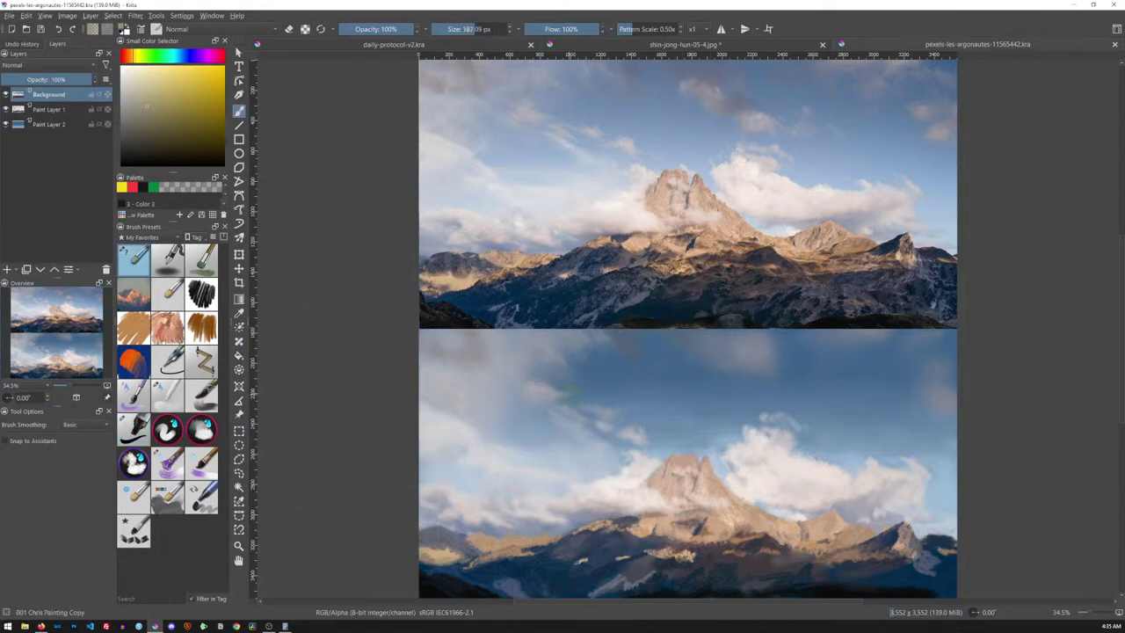
{"action": "left_click", "coordinate": [615, 213], "text": "ctrl"}
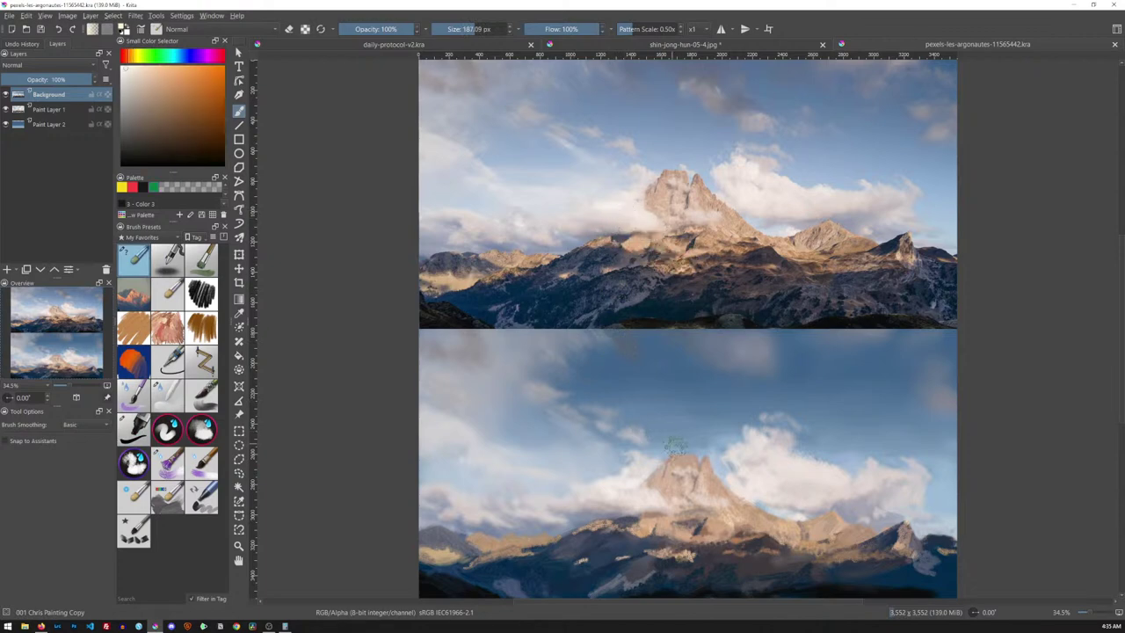
{"action": "mouse_move", "coordinate": [632, 418]}
{"action": "left_mouse_down"}
{"action": "mouse_move", "coordinate": [662, 424]}
{"action": "mouse_move", "coordinate": [663, 399]}
{"action": "mouse_move", "coordinate": [691, 400]}
{"action": "left_mouse_up"}
{"action": "left_click", "coordinate": [615, 212], "text": "ctrl"}
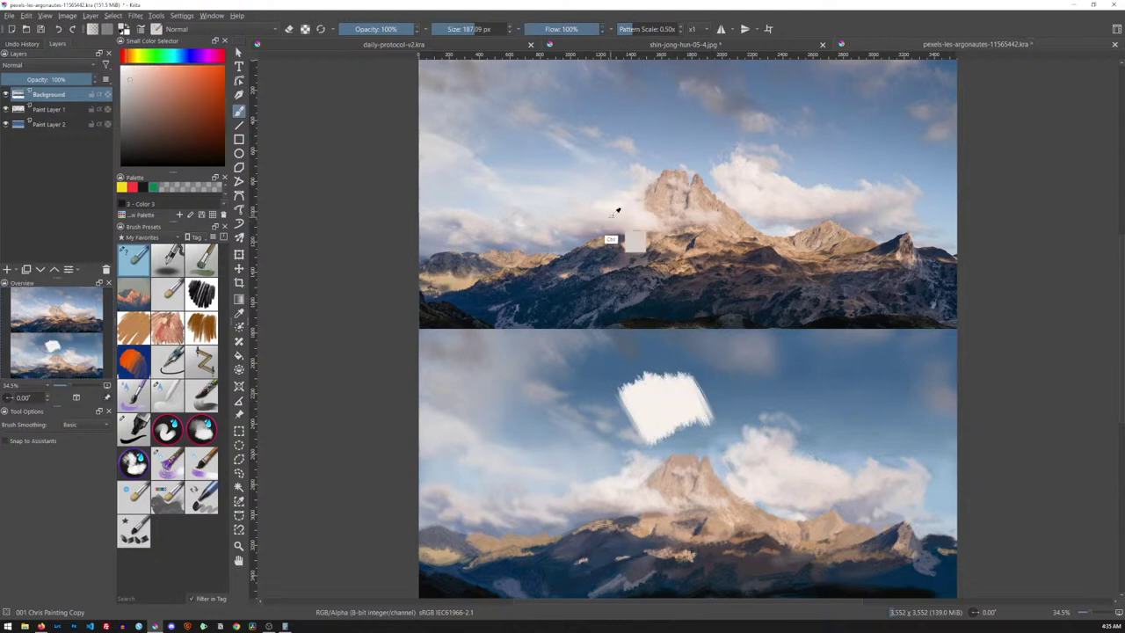
{"action": "left_click_drag", "start_coordinate": [631, 380], "coordinate": [615, 435]}
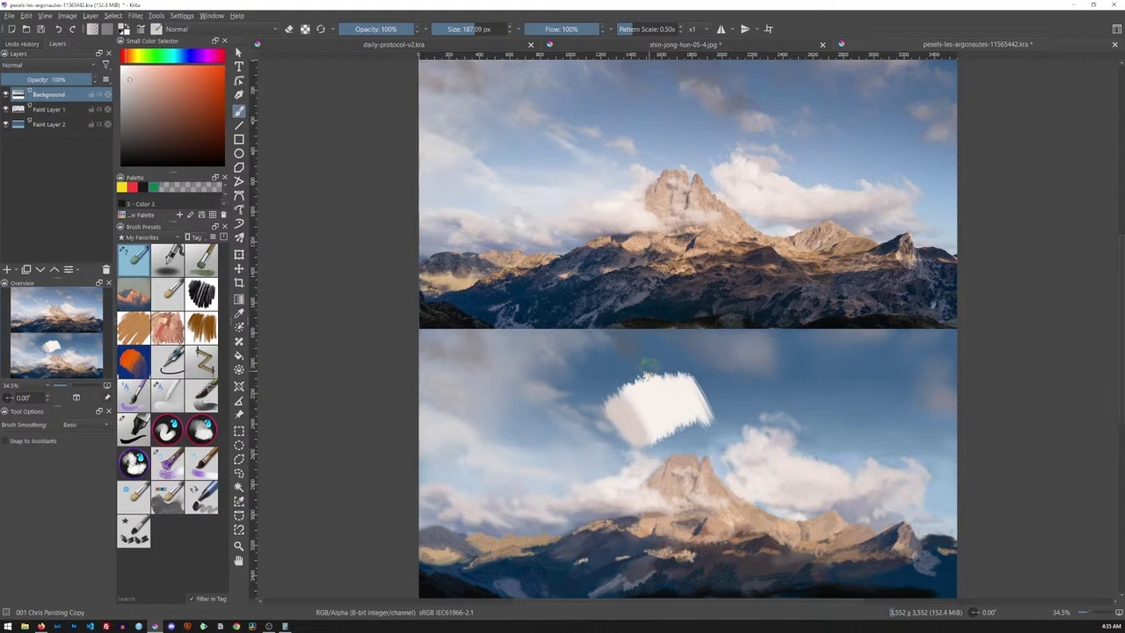
{"action": "left_click_drag", "start_coordinate": [620, 419], "coordinate": [596, 446]}
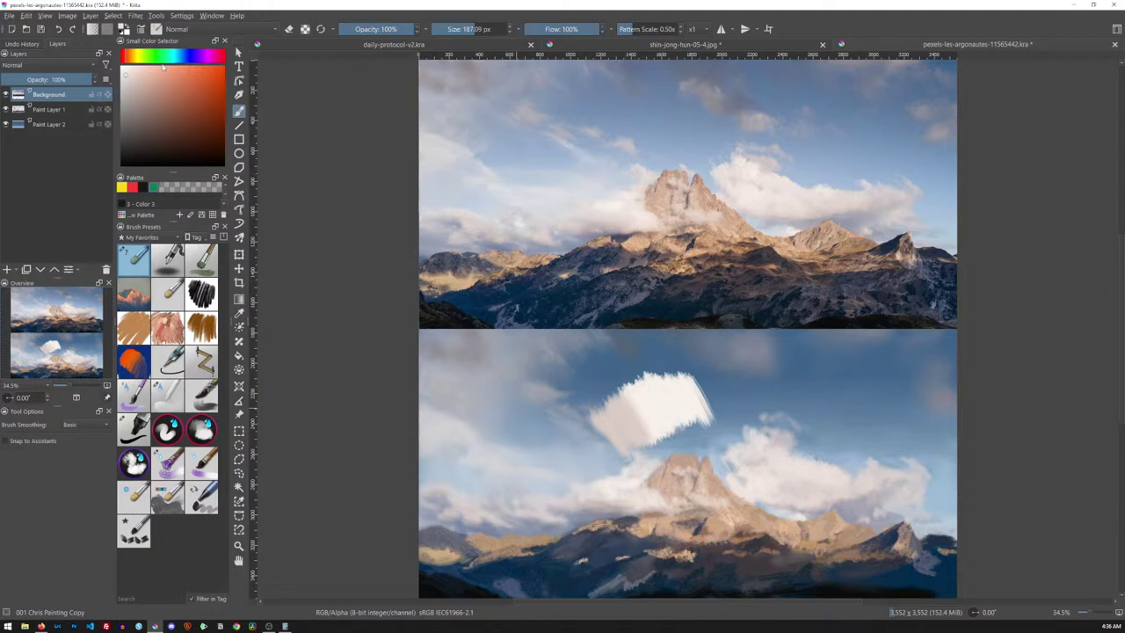
- Undo the last white stroke and close pexels-les-argonautes, leaving shin-jong-hun-05-4.jpg open
{"action": "key", "text": "ctrl+z"}
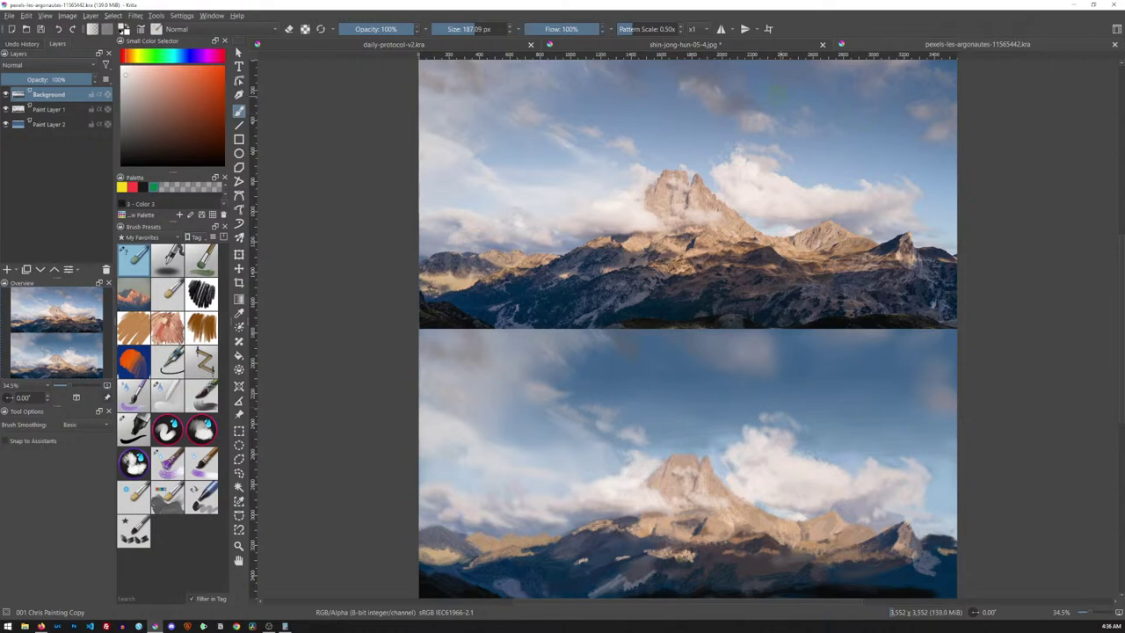
{"action": "left_click", "coordinate": [1114, 44]}
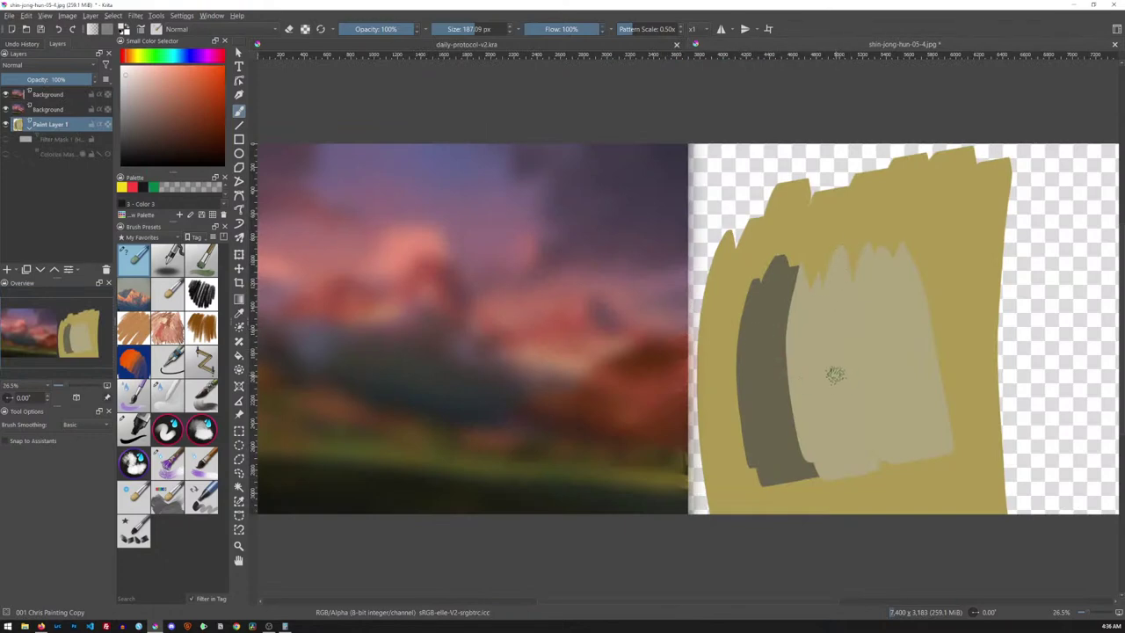
- Delete all paint on Paint Layer 1 and remove the blur mask beneath it
{"action": "key", "text": "Delete"}
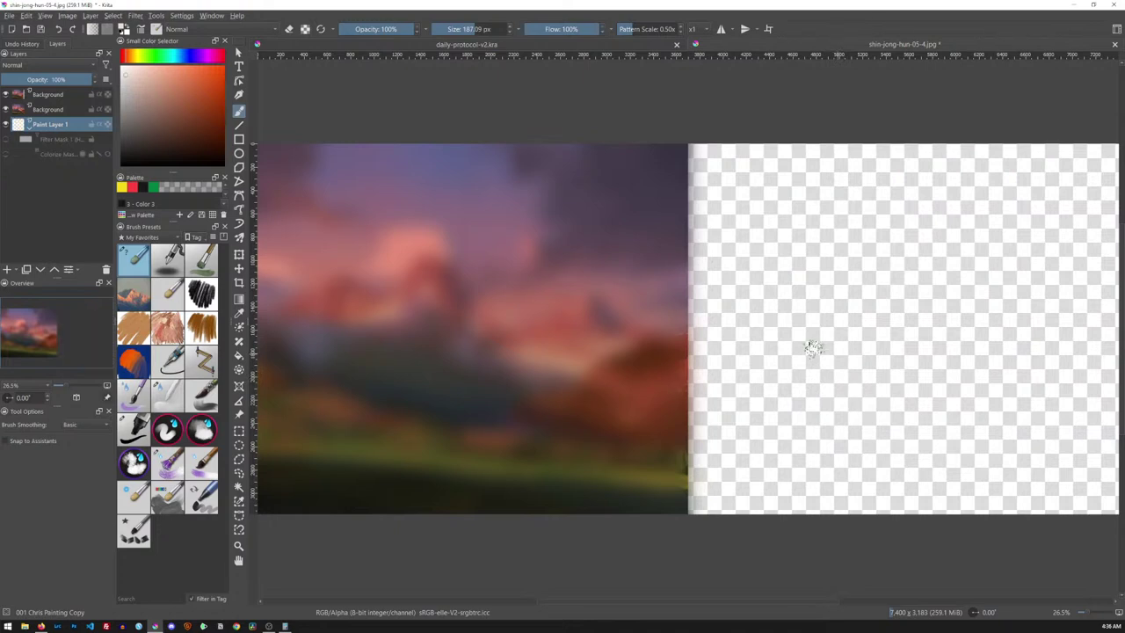
{"action": "right_click", "coordinate": [48, 141]}
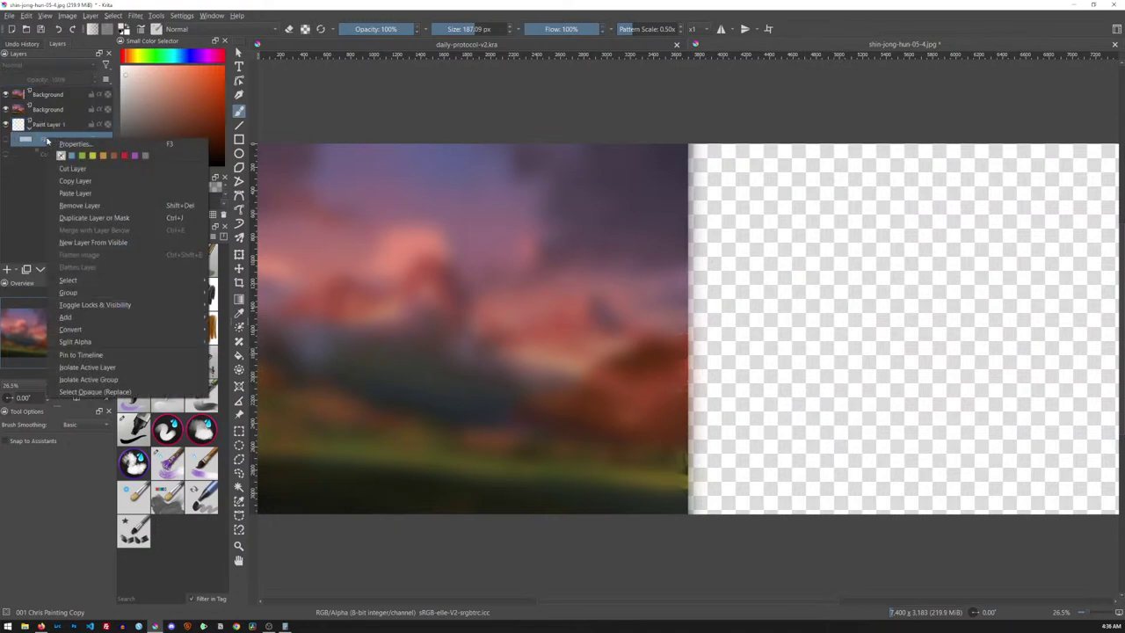
{"action": "left_click", "coordinate": [44, 140]}
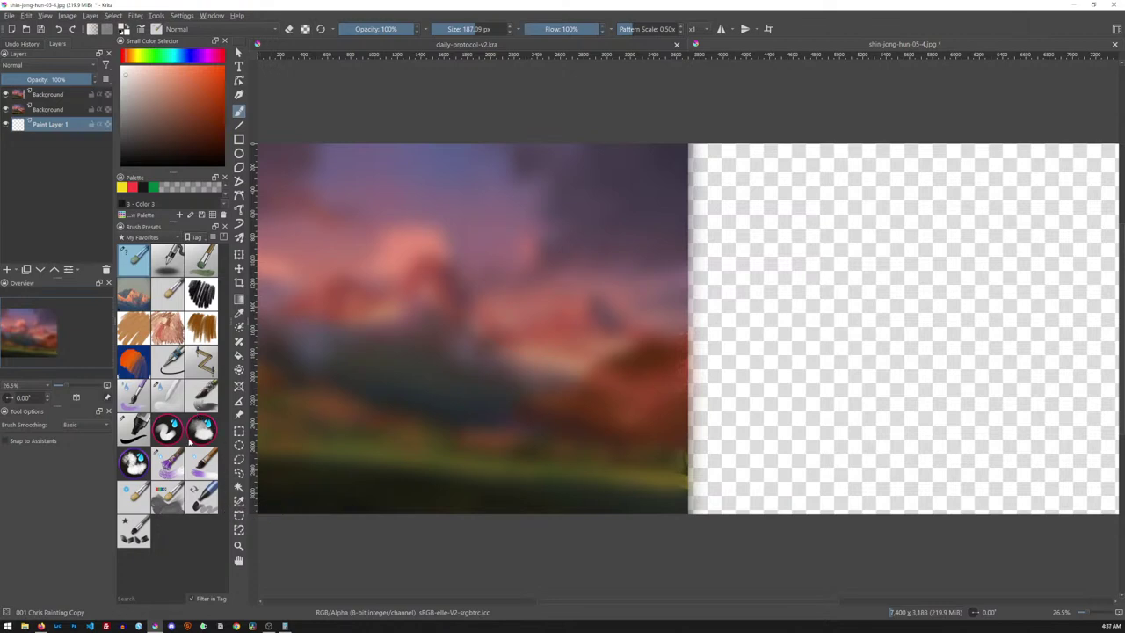
- With the Fill block preset, paint a large sky-purple block sampled from the reference on the right half
{"action": "left_click", "coordinate": [136, 435]}
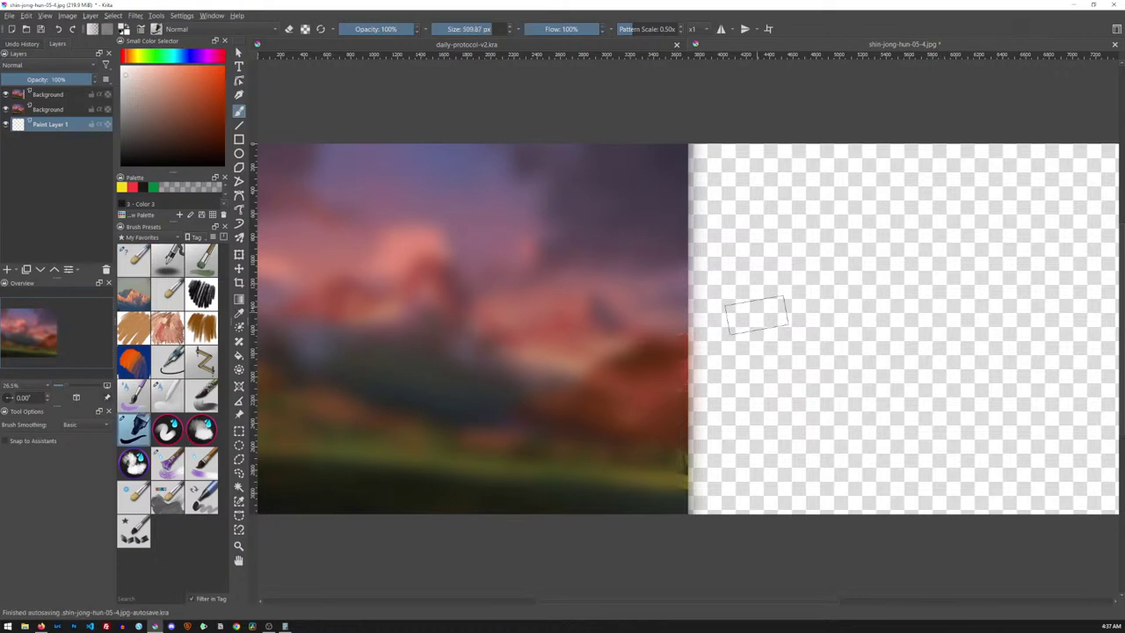
{"action": "left_click", "coordinate": [470, 174], "text": "ctrl"}
{"action": "mouse_move", "coordinate": [778, 382]}
{"action": "left_mouse_down"}
{"action": "mouse_move", "coordinate": [773, 334]}
{"action": "mouse_move", "coordinate": [839, 283]}
{"action": "mouse_move", "coordinate": [949, 290]}
{"action": "mouse_move", "coordinate": [909, 382]}
{"action": "left_mouse_up"}
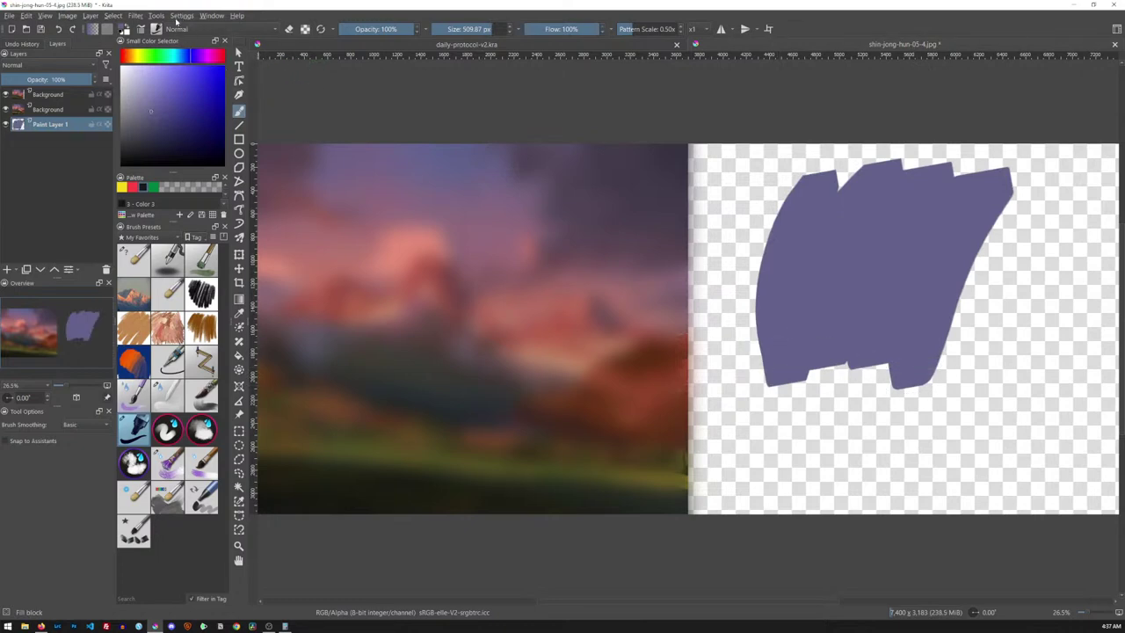
- Open the Brush Editor from Settings and move it to the left
{"action": "left_click", "coordinate": [181, 16]}
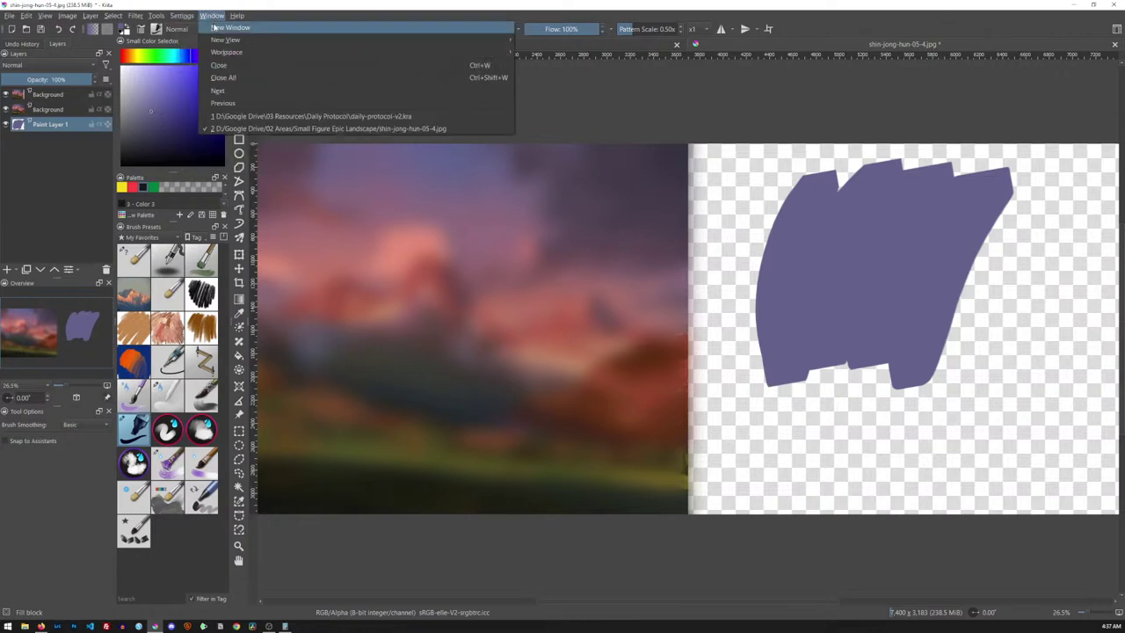
{"action": "left_click", "coordinate": [142, 32]}
{"action": "left_click_drag", "start_coordinate": [689, 138], "coordinate": [473, 107]}
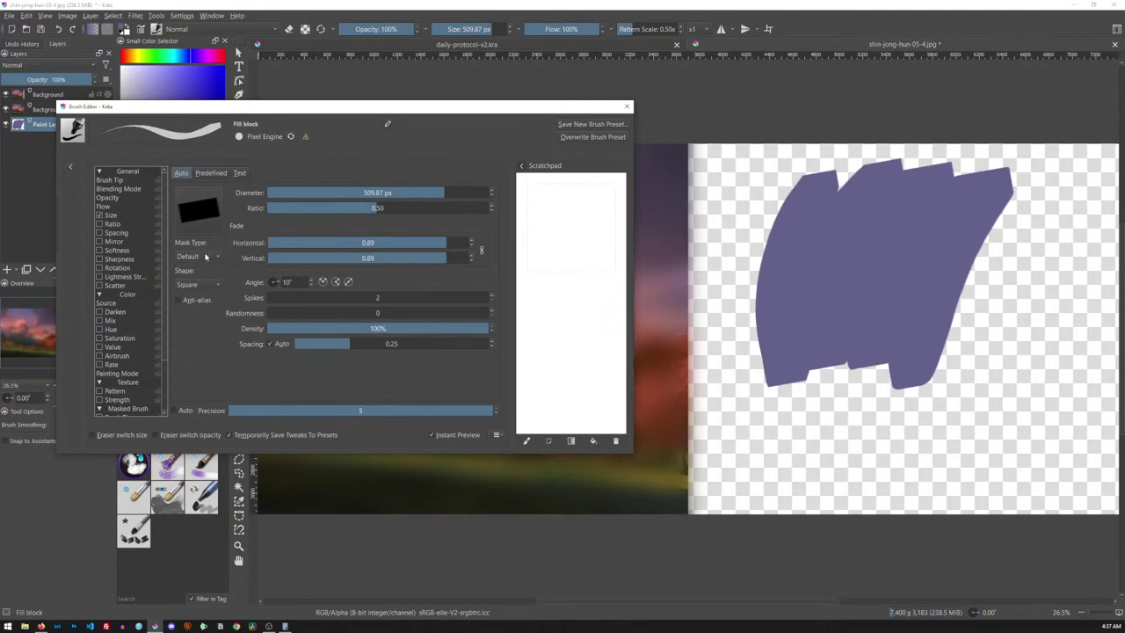
- Test the A_concrete predefined brush tip below the purple block, then undo it
{"action": "left_click", "coordinate": [211, 173]}
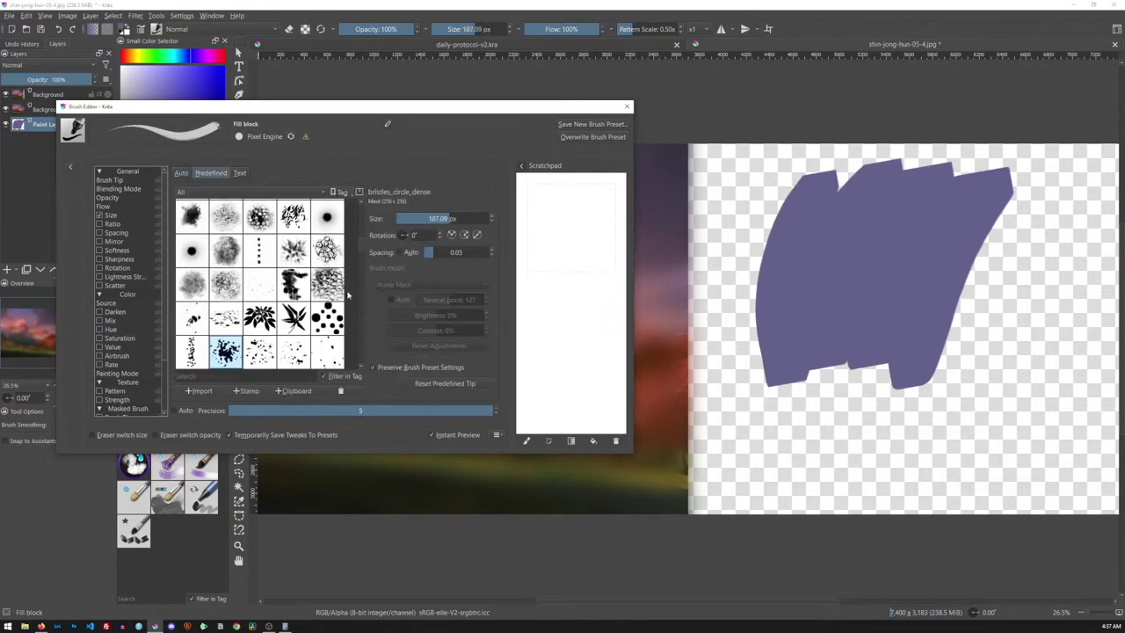
{"action": "scroll", "coordinate": [361, 248], "scroll_direction": "down", "scroll_amount": 5}
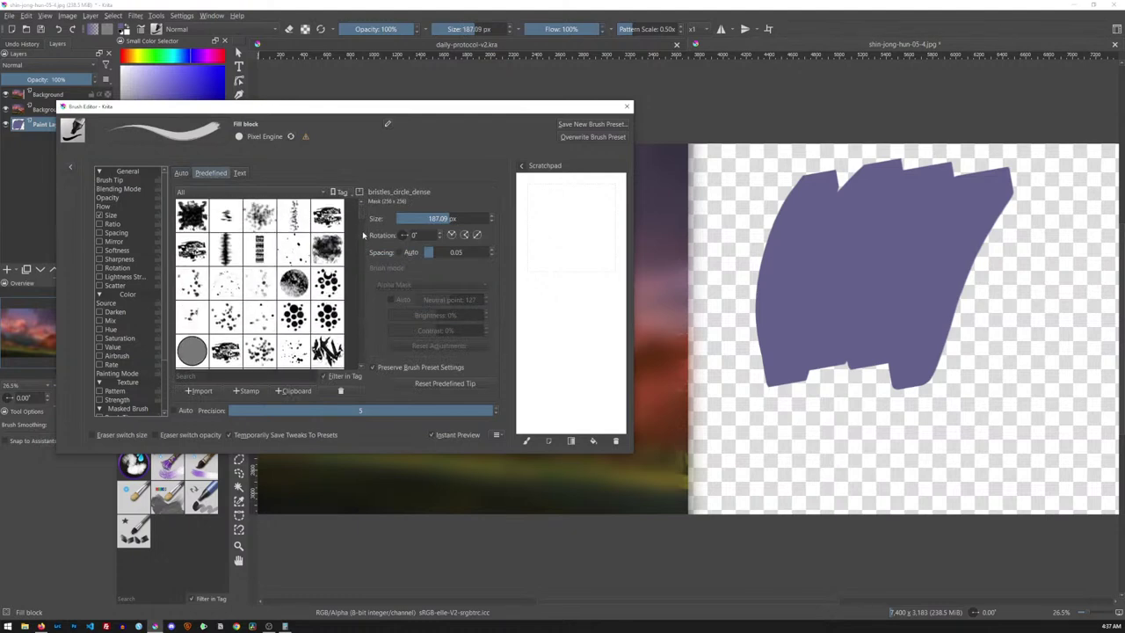
{"action": "scroll", "coordinate": [360, 217], "scroll_direction": "down", "scroll_amount": 10}
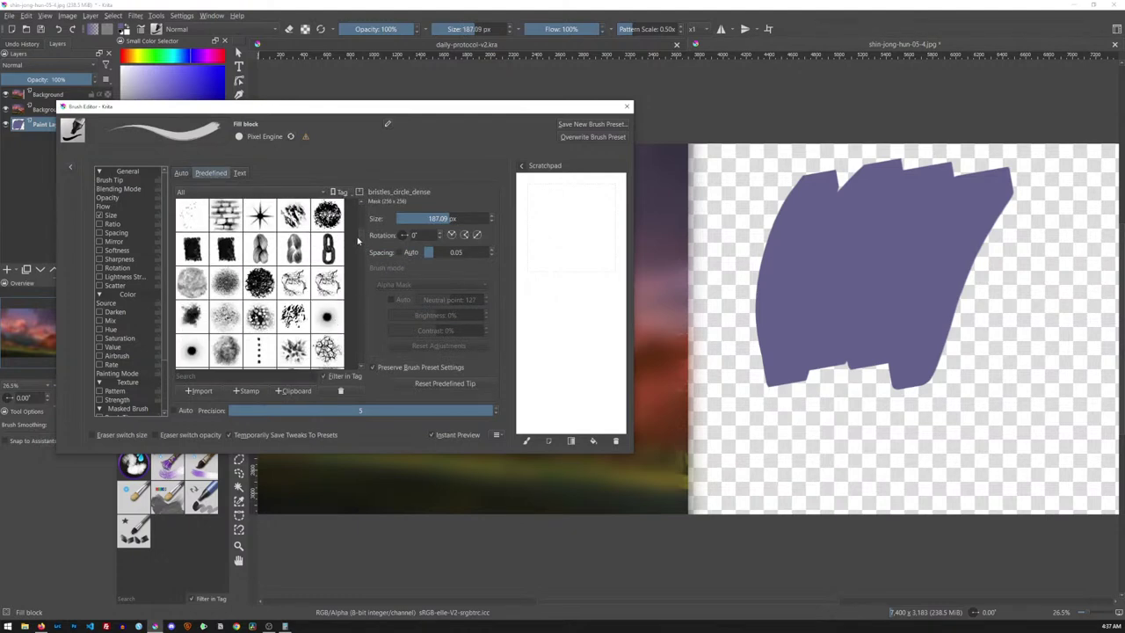
{"action": "scroll", "coordinate": [357, 245], "scroll_direction": "down", "scroll_amount": 1}
{"action": "left_click", "coordinate": [233, 241]}
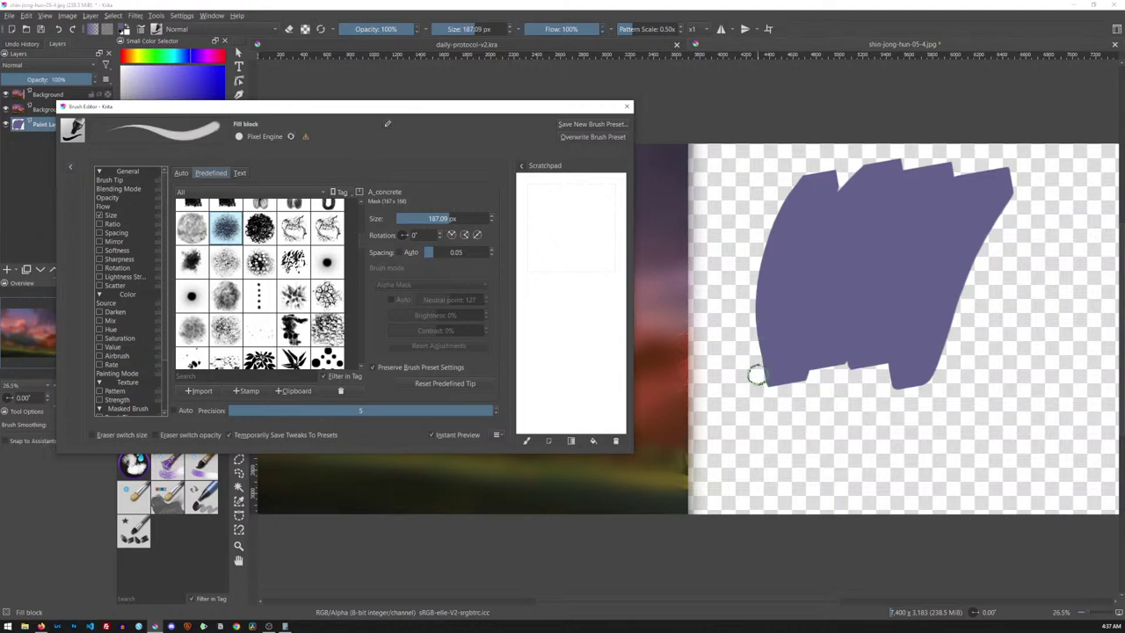
{"action": "mouse_move", "coordinate": [752, 377]}
{"action": "left_mouse_down"}
{"action": "mouse_move", "coordinate": [783, 404]}
{"action": "mouse_move", "coordinate": [822, 375]}
{"action": "mouse_move", "coordinate": [852, 374]}
{"action": "mouse_move", "coordinate": [870, 397]}
{"action": "left_mouse_up"}
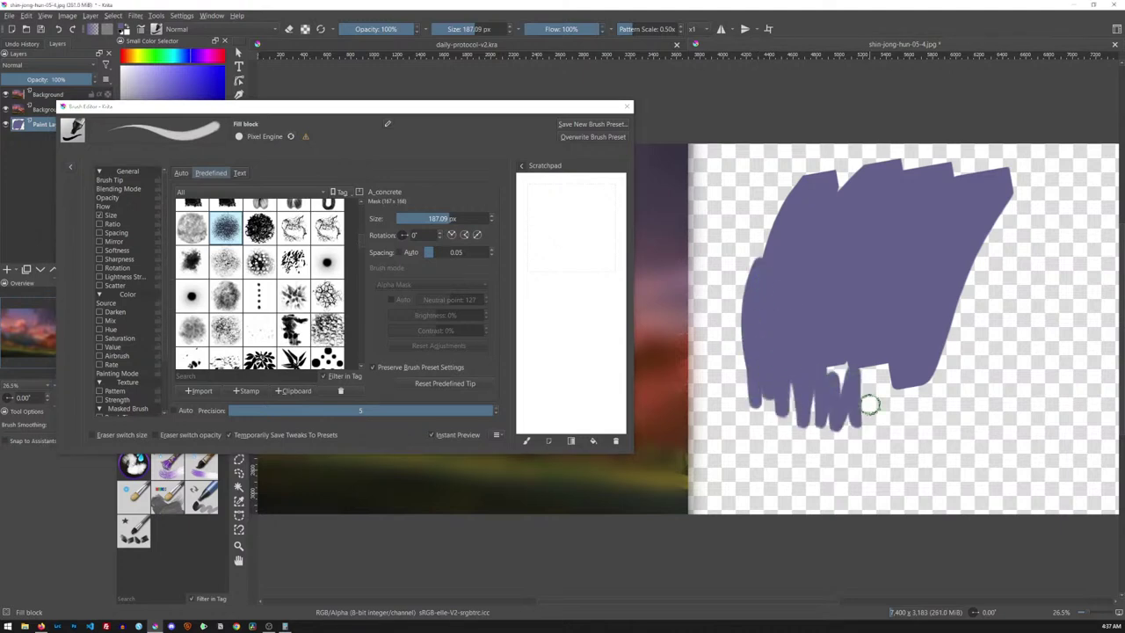
{"action": "key", "text": "ctrl+z"}
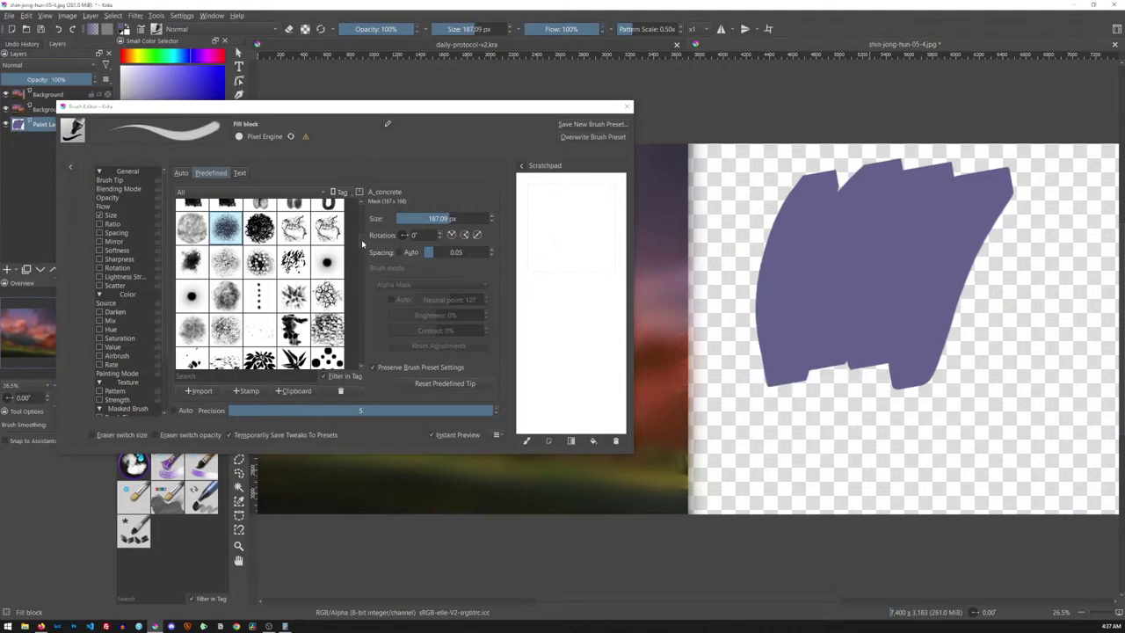
- Paint directional strokes at the block's bottom-left with GDquest_shadow_directional_dark, then return to Auto tips
{"action": "left_click_drag", "start_coordinate": [360, 243], "coordinate": [359, 284]}
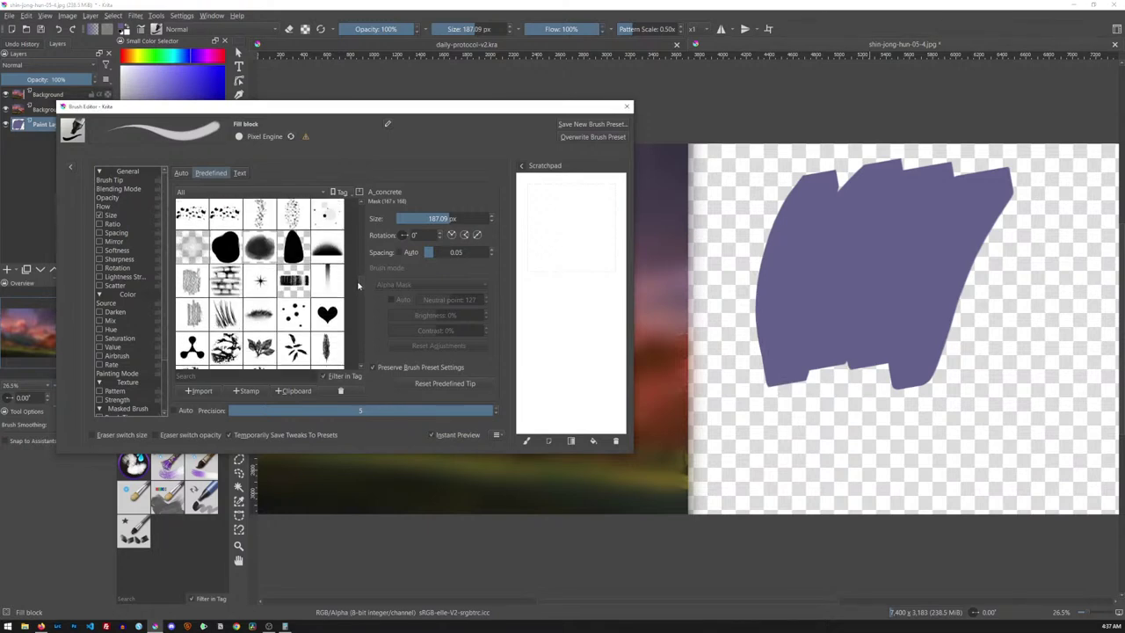
{"action": "left_click", "coordinate": [336, 252]}
{"action": "mouse_move", "coordinate": [760, 436]}
{"action": "left_mouse_down"}
{"action": "mouse_move", "coordinate": [799, 383]}
{"action": "mouse_move", "coordinate": [811, 420]}
{"action": "mouse_move", "coordinate": [834, 406]}
{"action": "left_mouse_up"}
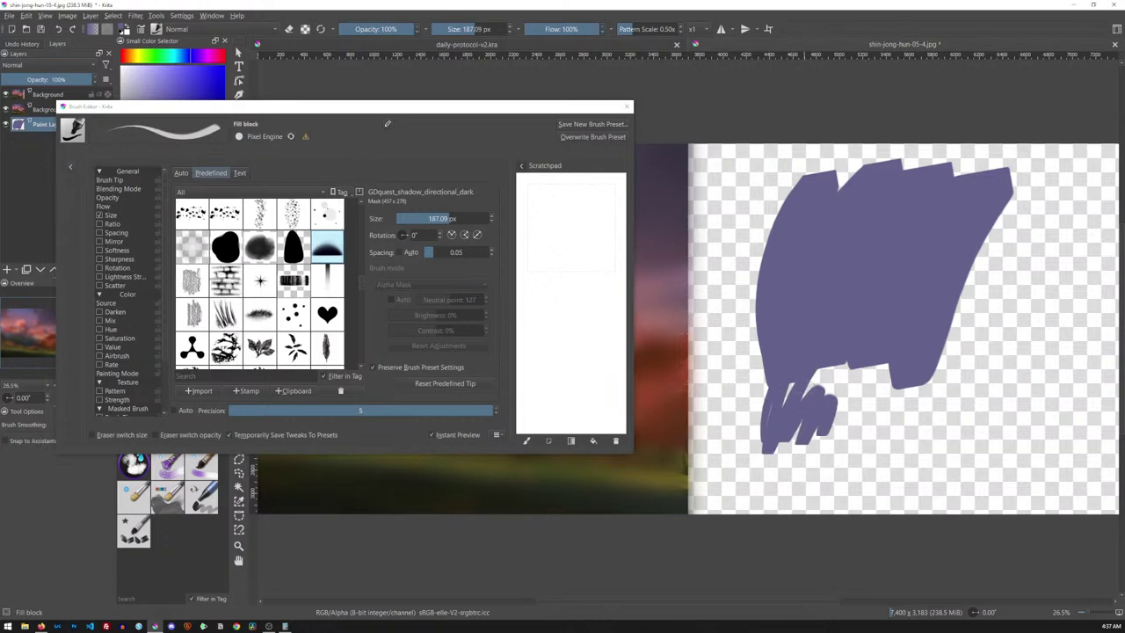
{"action": "left_click_drag", "start_coordinate": [357, 293], "coordinate": [355, 319]}
{"action": "left_click", "coordinate": [183, 174]}
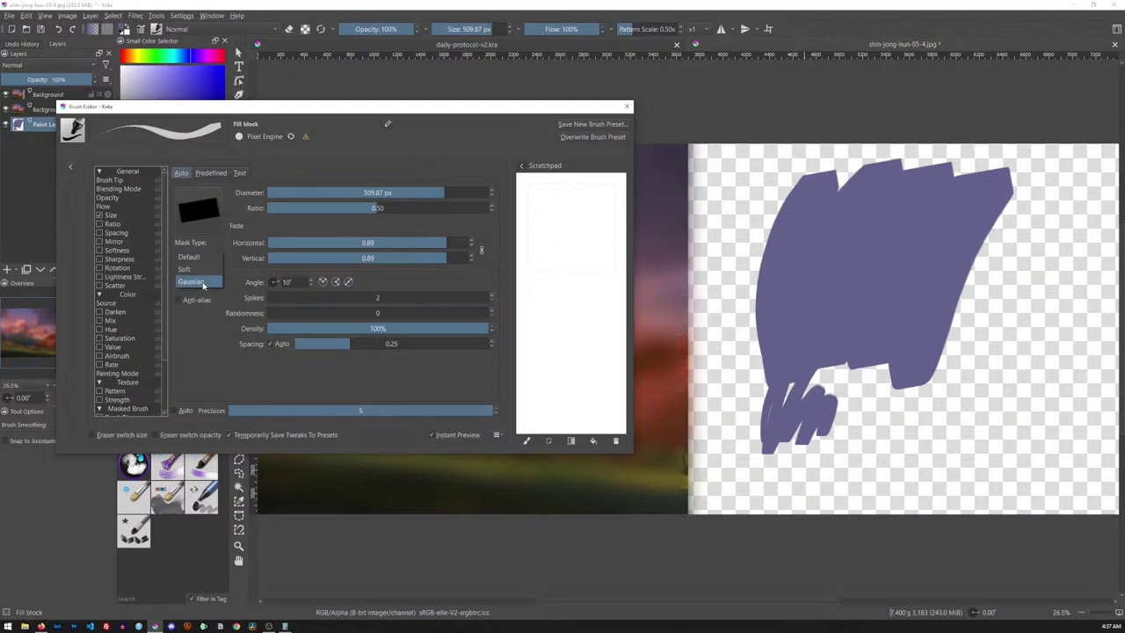
- Make the tip a Soft-mask circle and paint purple strokes along the block's left and bottom
{"action": "left_click", "coordinate": [204, 281]}
{"action": "left_click", "coordinate": [209, 288]}
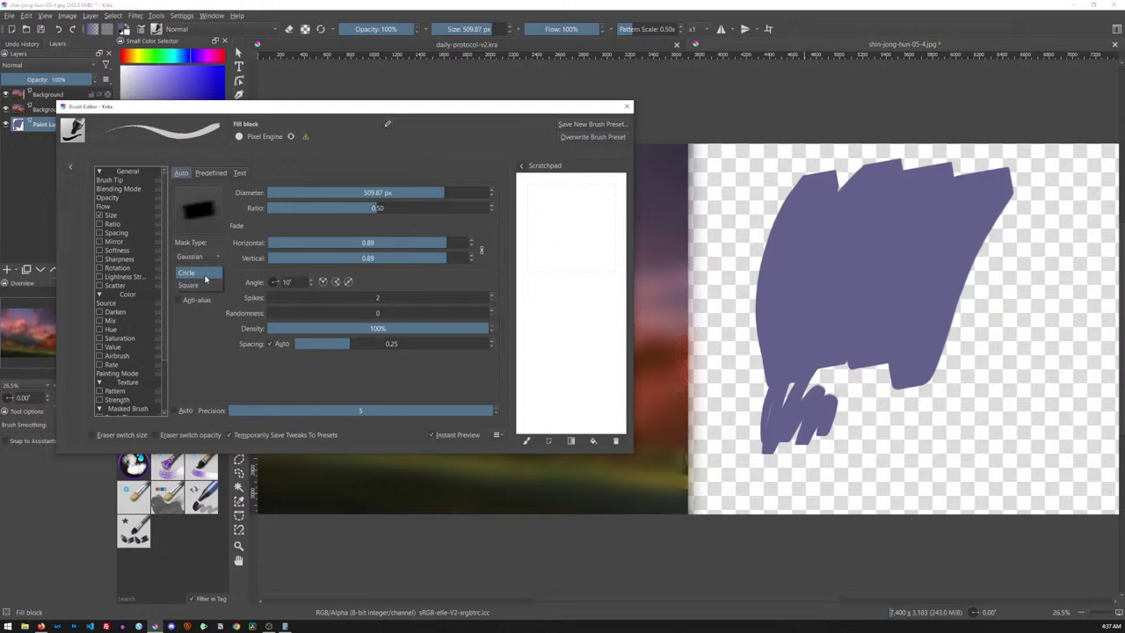
{"action": "left_click", "coordinate": [210, 285]}
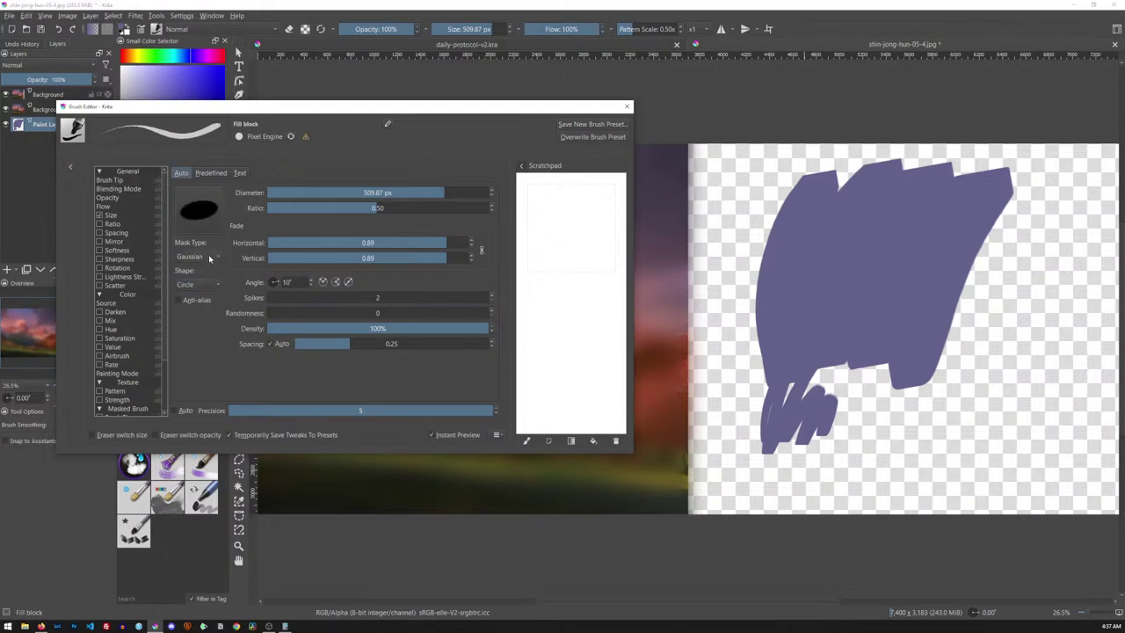
{"action": "left_click", "coordinate": [208, 257]}
{"action": "left_click", "coordinate": [209, 243]}
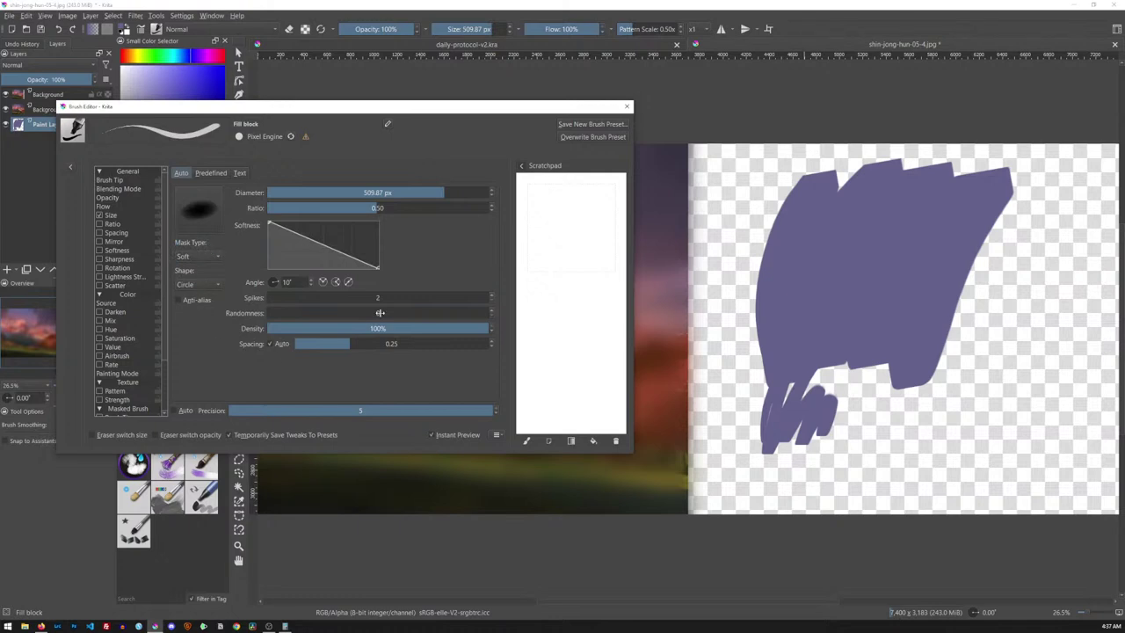
{"action": "mouse_move", "coordinate": [756, 315]}
{"action": "left_mouse_down"}
{"action": "mouse_move", "coordinate": [743, 373]}
{"action": "mouse_move", "coordinate": [729, 258]}
{"action": "mouse_move", "coordinate": [735, 342]}
{"action": "left_mouse_up"}
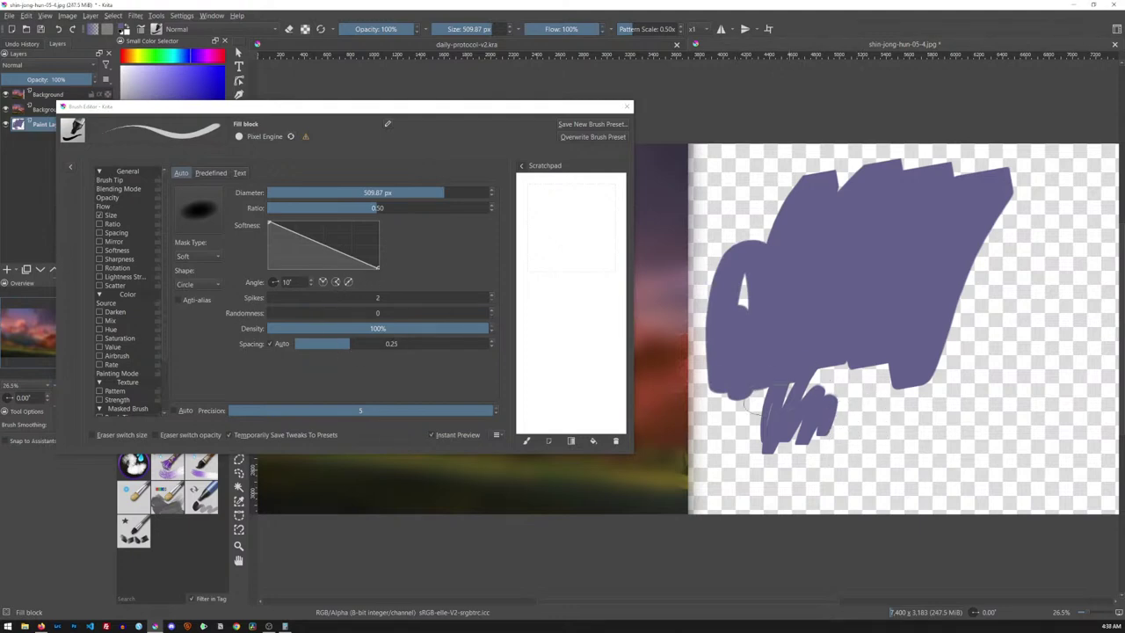
{"action": "mouse_move", "coordinate": [883, 462]}
{"action": "left_mouse_down"}
{"action": "mouse_move", "coordinate": [958, 404]}
{"action": "mouse_move", "coordinate": [967, 439]}
{"action": "mouse_move", "coordinate": [984, 369]}
{"action": "left_mouse_up"}
{"action": "mouse_move", "coordinate": [883, 402]}
{"action": "left_mouse_down"}
{"action": "mouse_move", "coordinate": [865, 434]}
{"action": "mouse_move", "coordinate": [879, 415]}
{"action": "mouse_move", "coordinate": [852, 486]}
{"action": "left_mouse_up"}
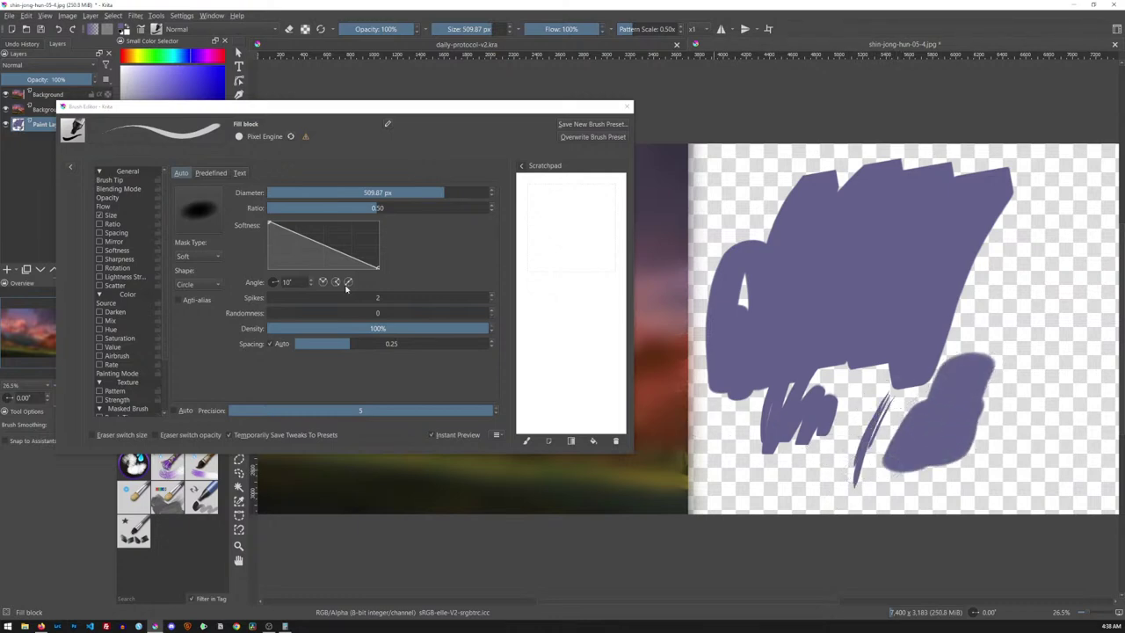
- Reshape the Softness curve, extend the purple block lower-left and right, and close the editor
{"action": "mouse_move", "coordinate": [379, 267]}
{"action": "left_mouse_down"}
{"action": "mouse_move", "coordinate": [408, 216]}
{"action": "mouse_move", "coordinate": [385, 260]}
{"action": "left_mouse_up"}
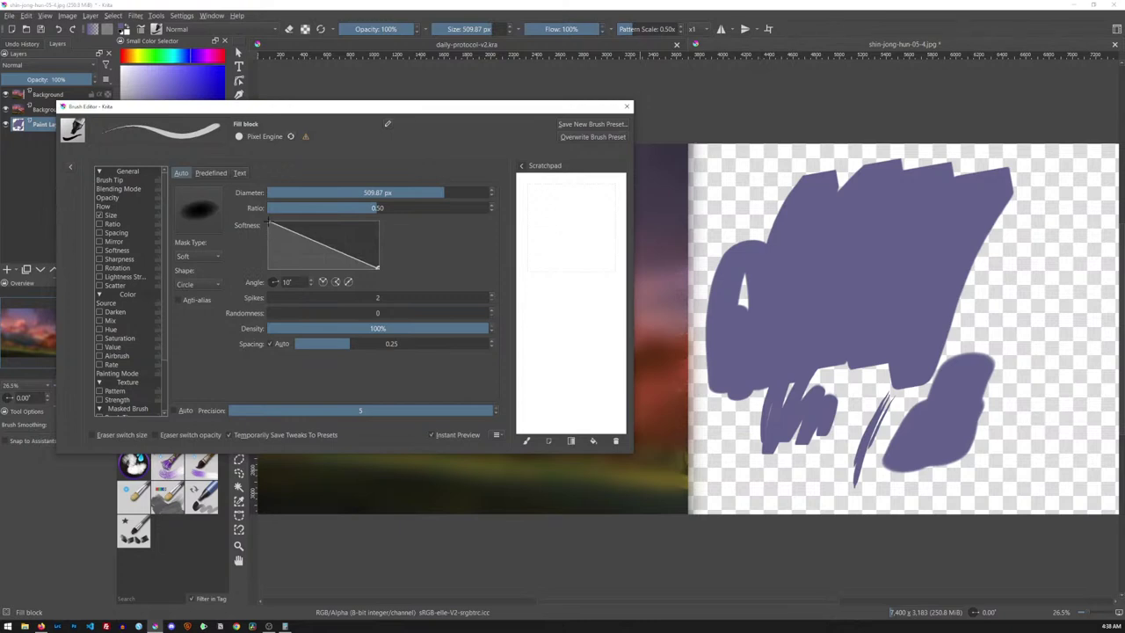
{"action": "left_click_drag", "start_coordinate": [270, 224], "coordinate": [275, 270]}
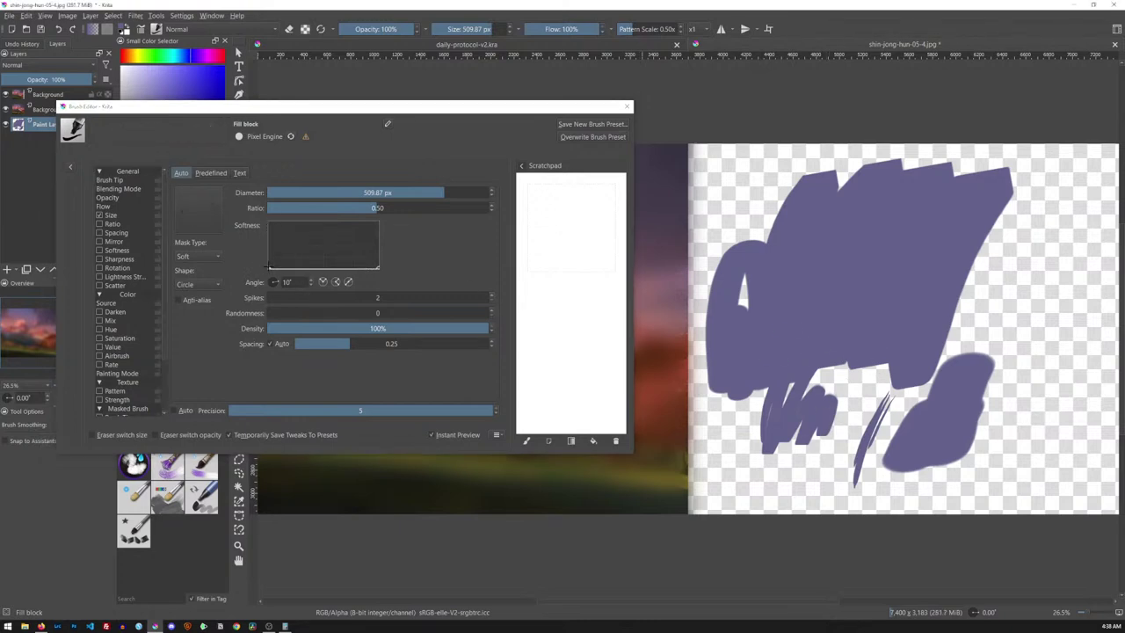
{"action": "left_click_drag", "start_coordinate": [268, 266], "coordinate": [269, 258]}
{"action": "left_click_drag", "start_coordinate": [378, 267], "coordinate": [378, 261]}
{"action": "mouse_move", "coordinate": [791, 466]}
{"action": "left_mouse_down"}
{"action": "mouse_move", "coordinate": [804, 443]}
{"action": "mouse_move", "coordinate": [847, 450]}
{"action": "mouse_move", "coordinate": [889, 402]}
{"action": "left_mouse_up"}
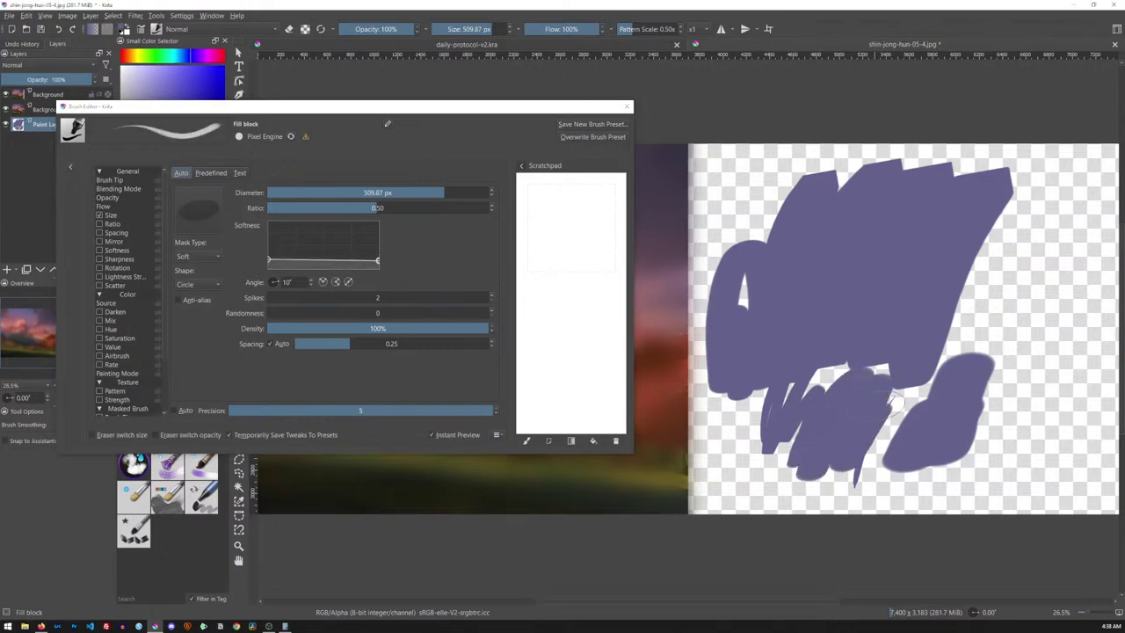
{"action": "left_click_drag", "start_coordinate": [268, 259], "coordinate": [269, 227]}
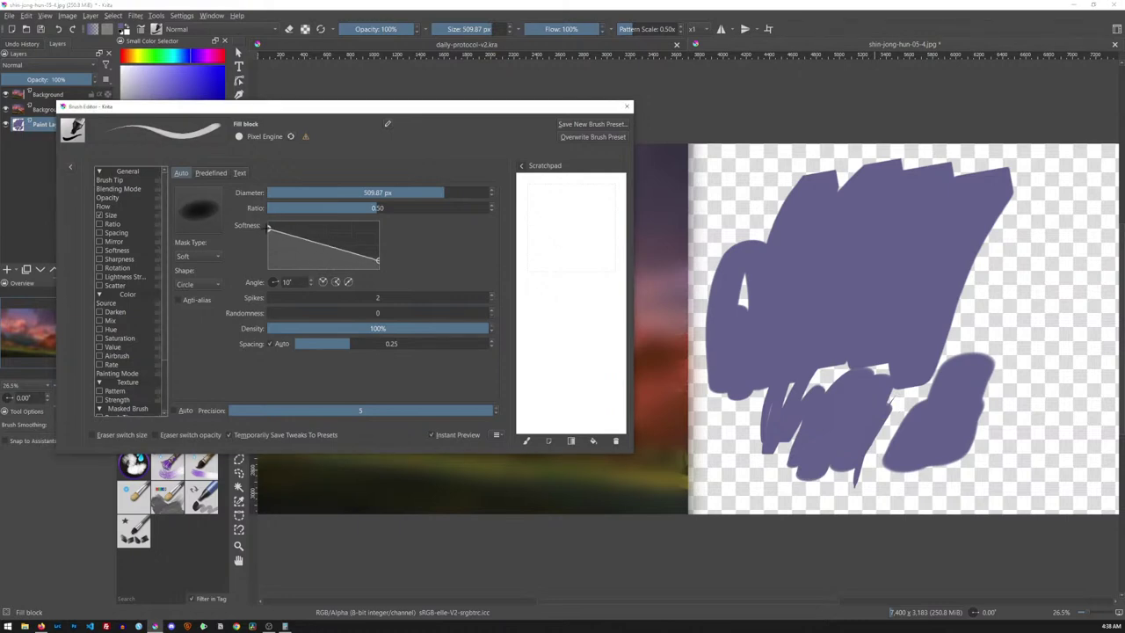
{"action": "mouse_move", "coordinate": [377, 260]}
{"action": "left_mouse_down"}
{"action": "mouse_move", "coordinate": [377, 251]}
{"action": "mouse_move", "coordinate": [375, 273]}
{"action": "left_mouse_up"}
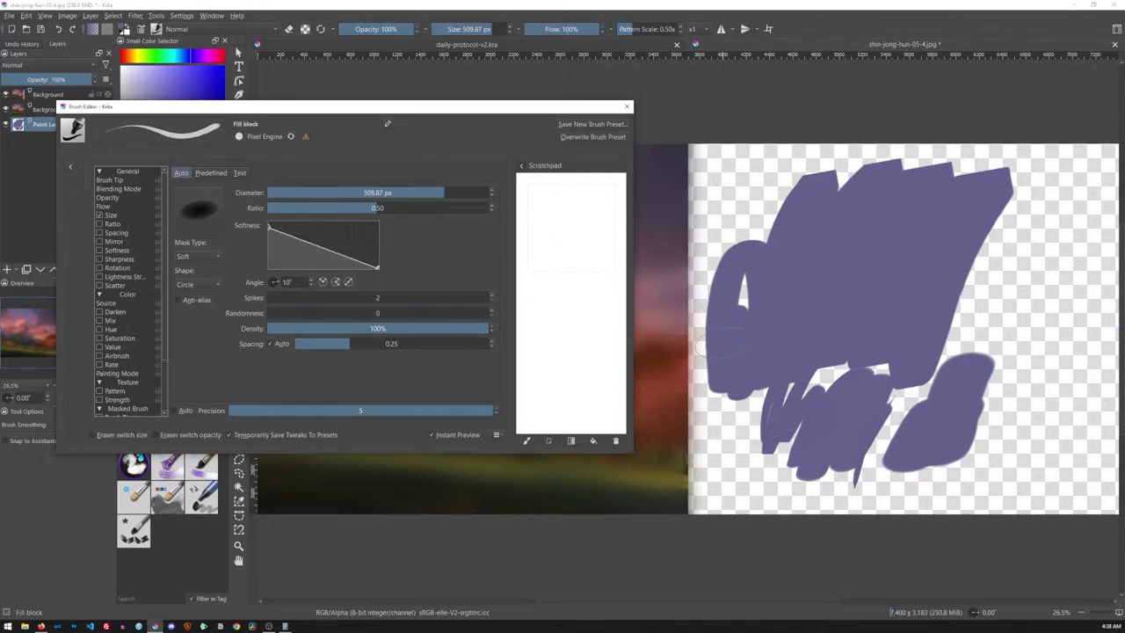
{"action": "mouse_move", "coordinate": [971, 286]}
{"action": "left_mouse_down"}
{"action": "mouse_move", "coordinate": [969, 341]}
{"action": "mouse_move", "coordinate": [1028, 316]}
{"action": "mouse_move", "coordinate": [1021, 373]}
{"action": "left_mouse_up"}
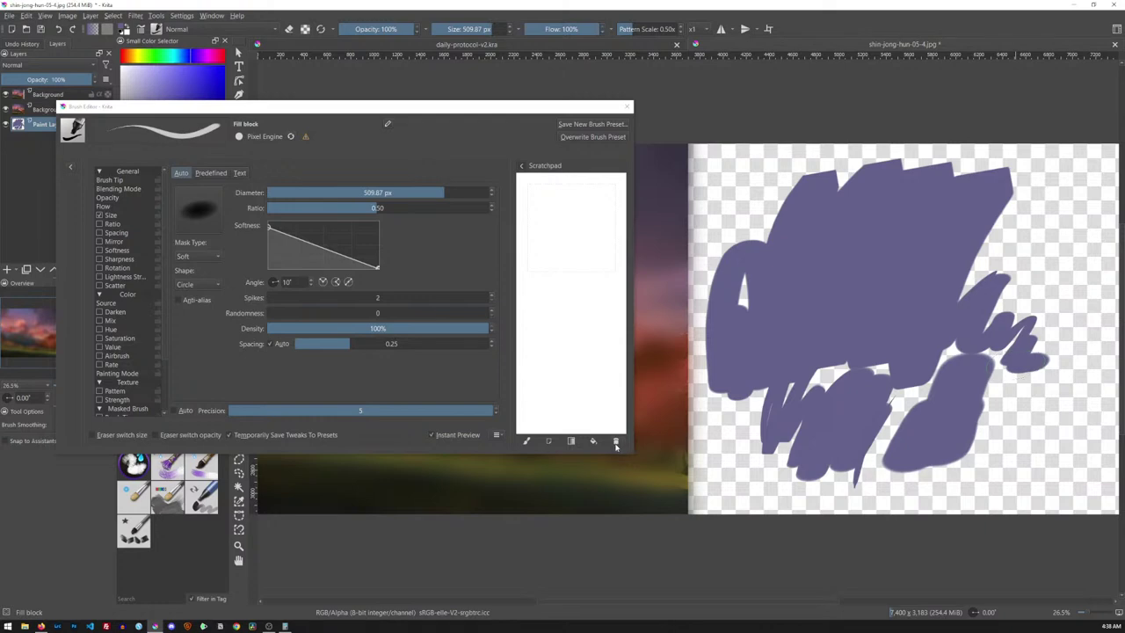
{"action": "left_click", "coordinate": [626, 107]}
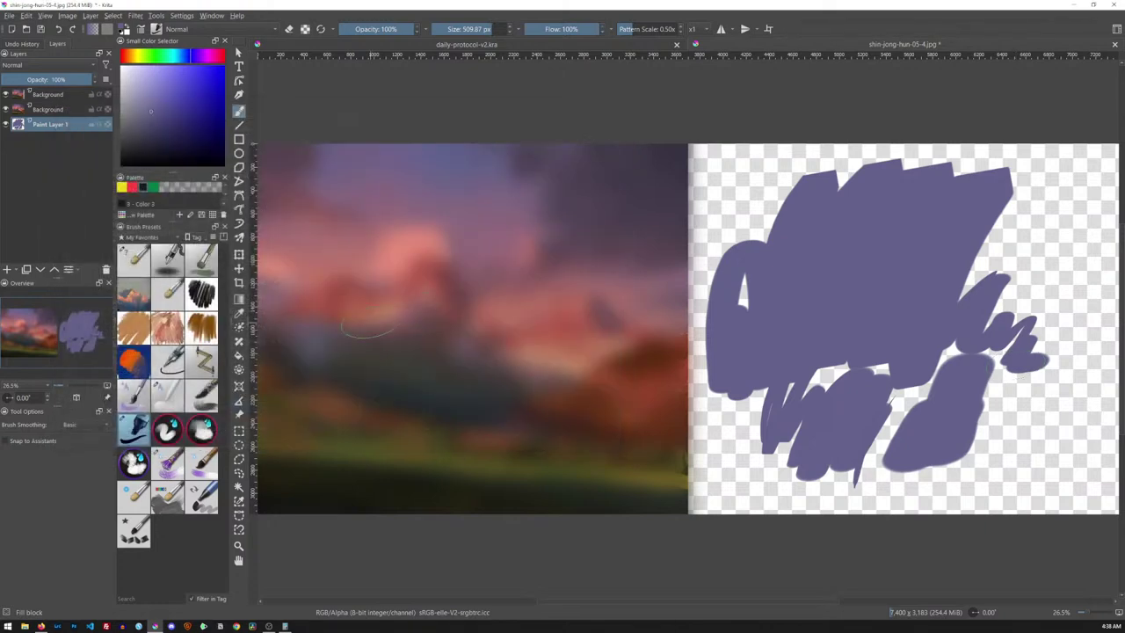
- Set size 50 and airbrush a soft darker patch at the shape's top-left, then open Airbrush settings
{"action": "type", "text": "50"}
{"action": "key", "text": "Return"}
{"action": "left_click", "coordinate": [170, 269]}
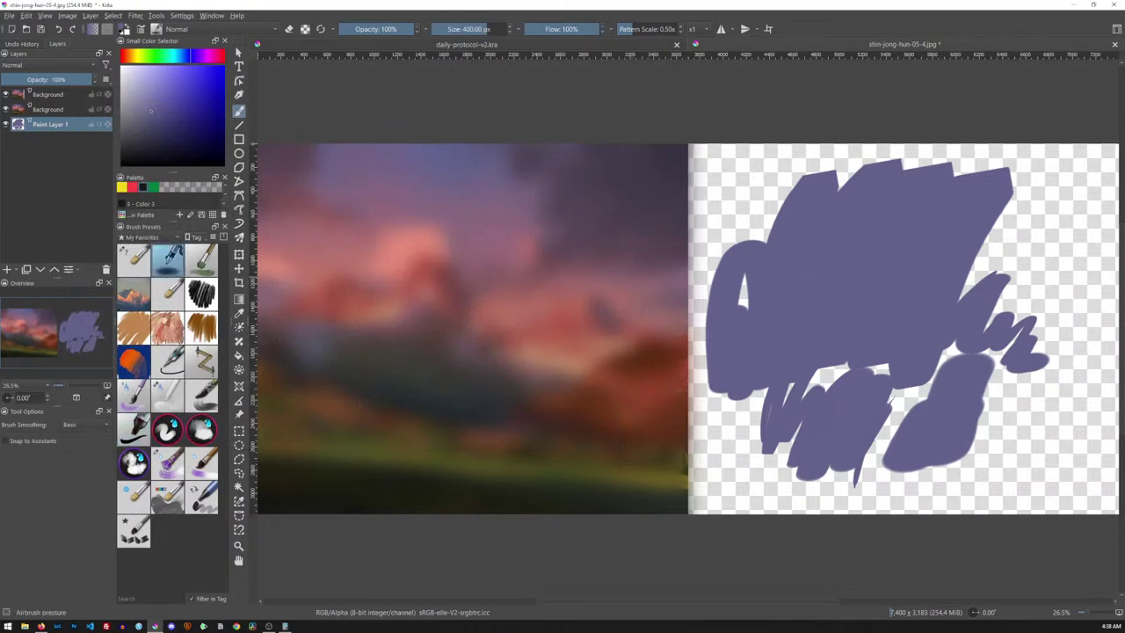
{"action": "mouse_move", "coordinate": [745, 223]}
{"action": "left_mouse_down"}
{"action": "mouse_move", "coordinate": [743, 234]}
{"action": "mouse_move", "coordinate": [779, 189]}
{"action": "mouse_move", "coordinate": [718, 197]}
{"action": "left_mouse_up"}
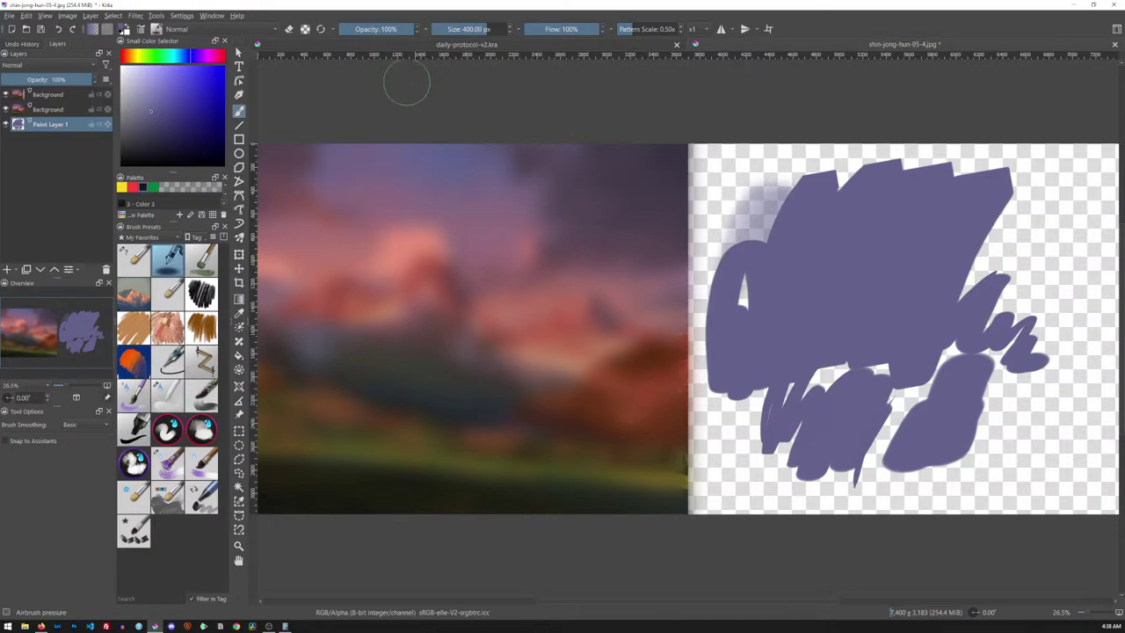
{"action": "mouse_move", "coordinate": [742, 207]}
{"action": "left_mouse_down"}
{"action": "mouse_move", "coordinate": [769, 201]}
{"action": "mouse_move", "coordinate": [788, 171]}
{"action": "left_mouse_up"}
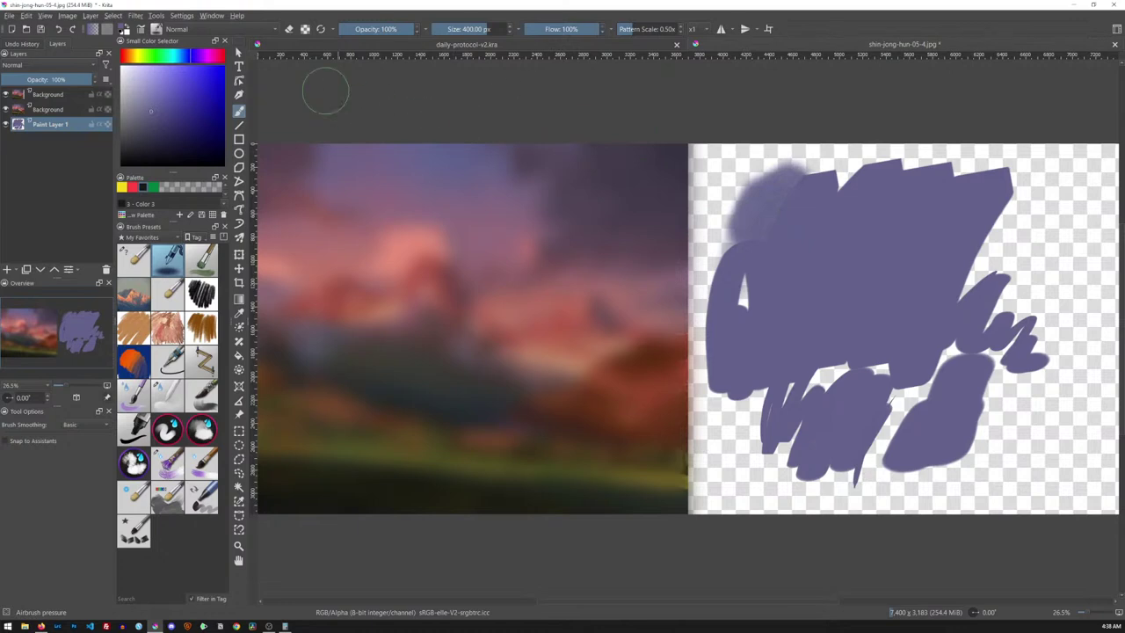
{"action": "left_click", "coordinate": [139, 30]}
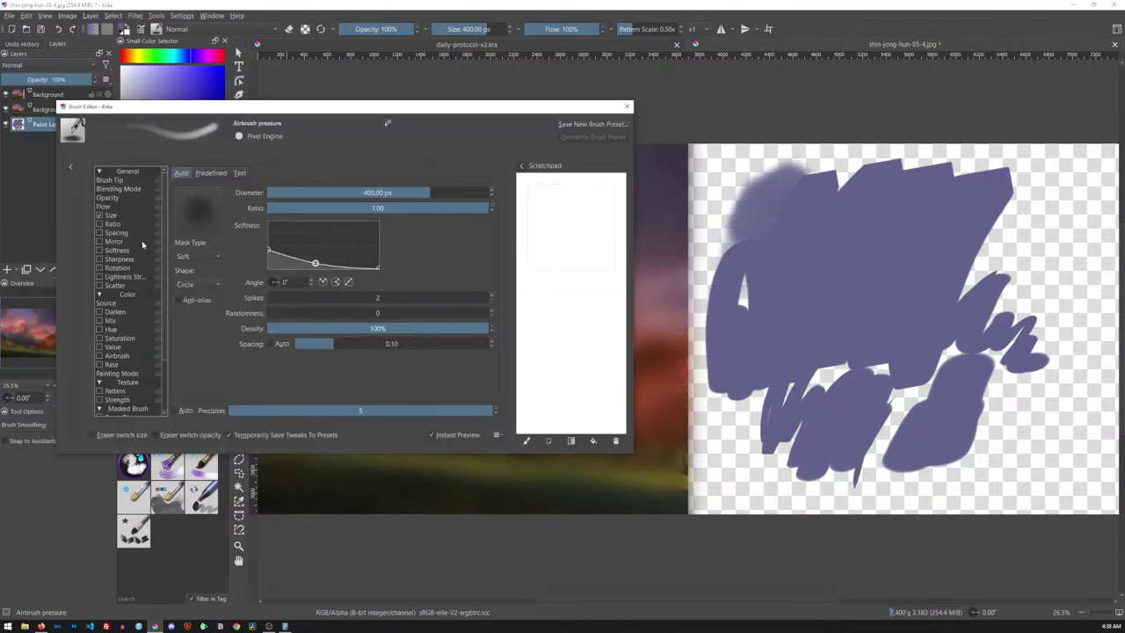
- Raise the opacity pressure curve's minimum to 67% and test strokes on the left and lower canvas
{"action": "left_click", "coordinate": [106, 205]}
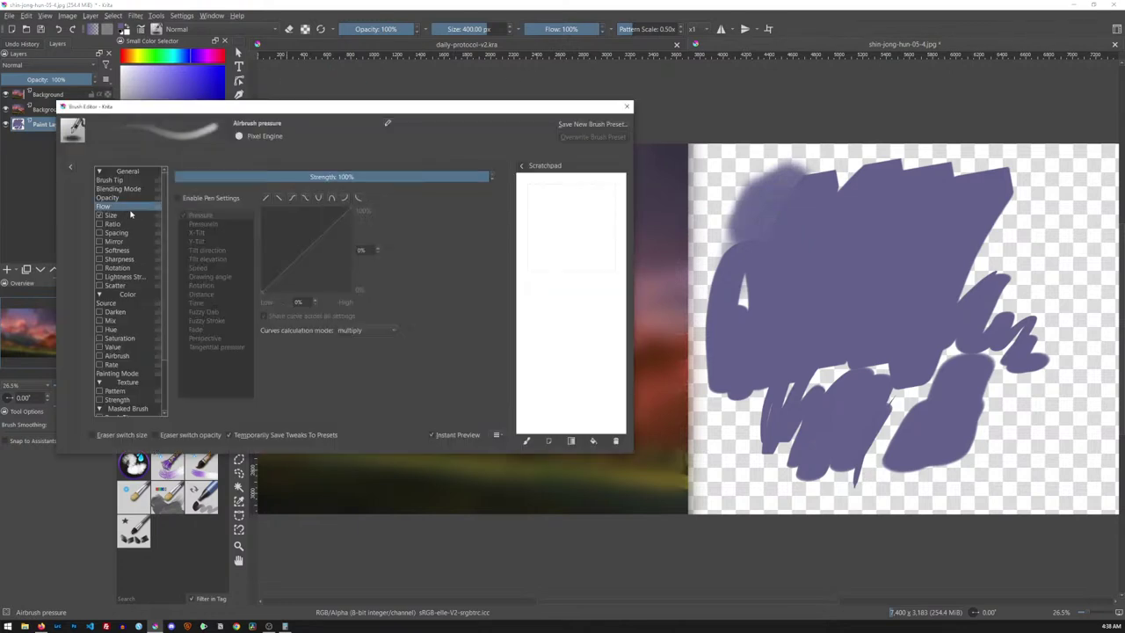
{"action": "left_click", "coordinate": [108, 197]}
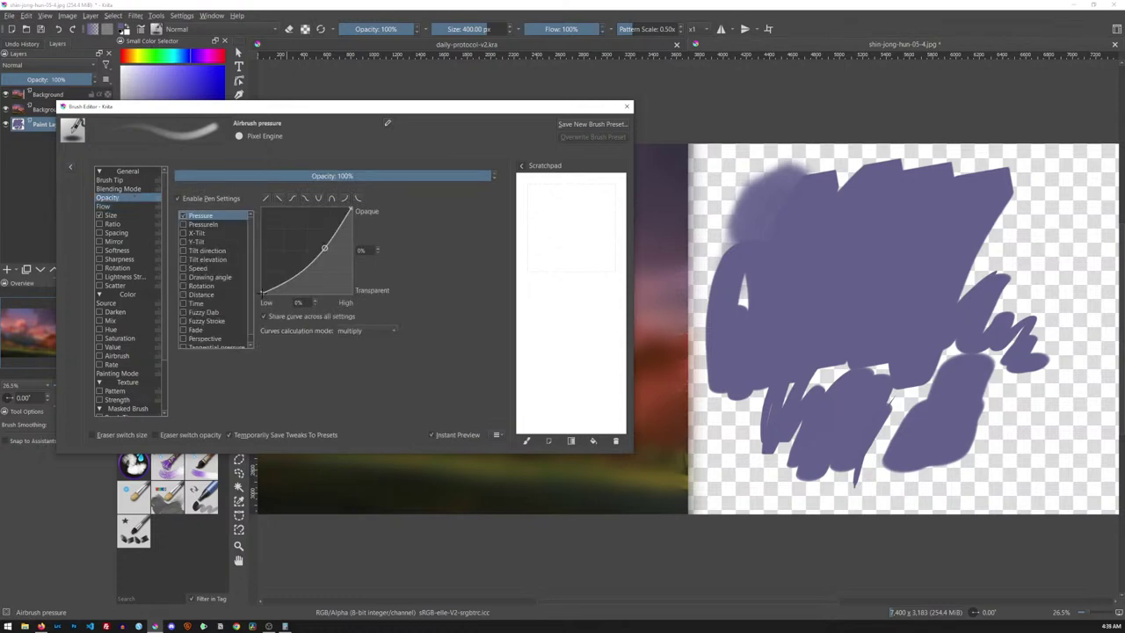
{"action": "left_click_drag", "start_coordinate": [261, 292], "coordinate": [322, 229]}
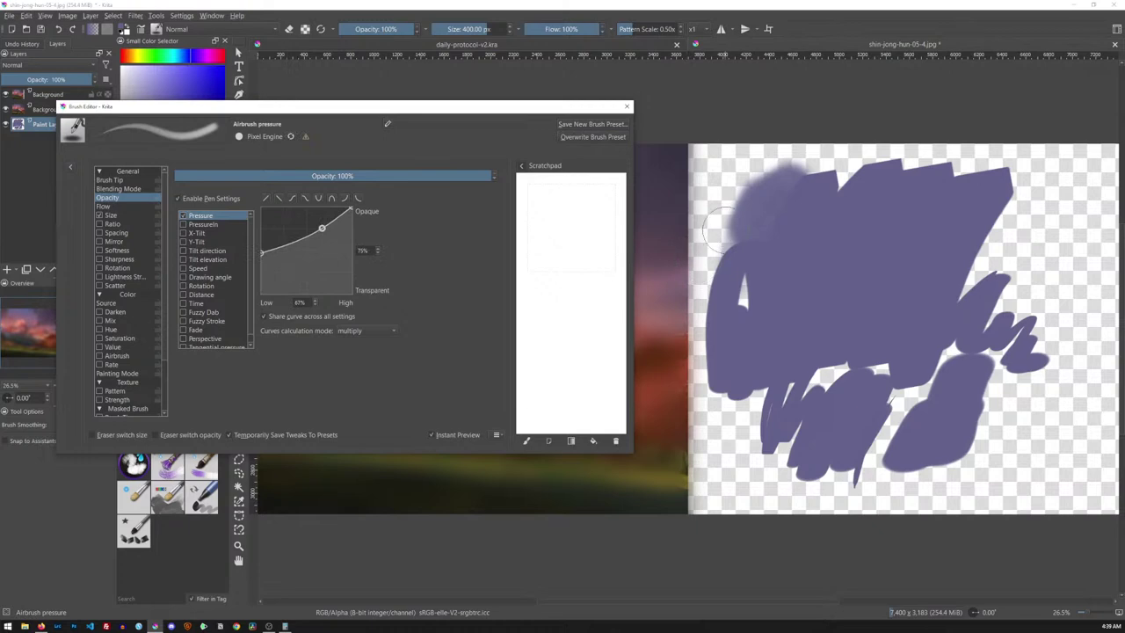
{"action": "mouse_move", "coordinate": [718, 228]}
{"action": "left_mouse_down"}
{"action": "mouse_move", "coordinate": [712, 282]}
{"action": "mouse_move", "coordinate": [725, 206]}
{"action": "mouse_move", "coordinate": [665, 246]}
{"action": "left_mouse_up"}
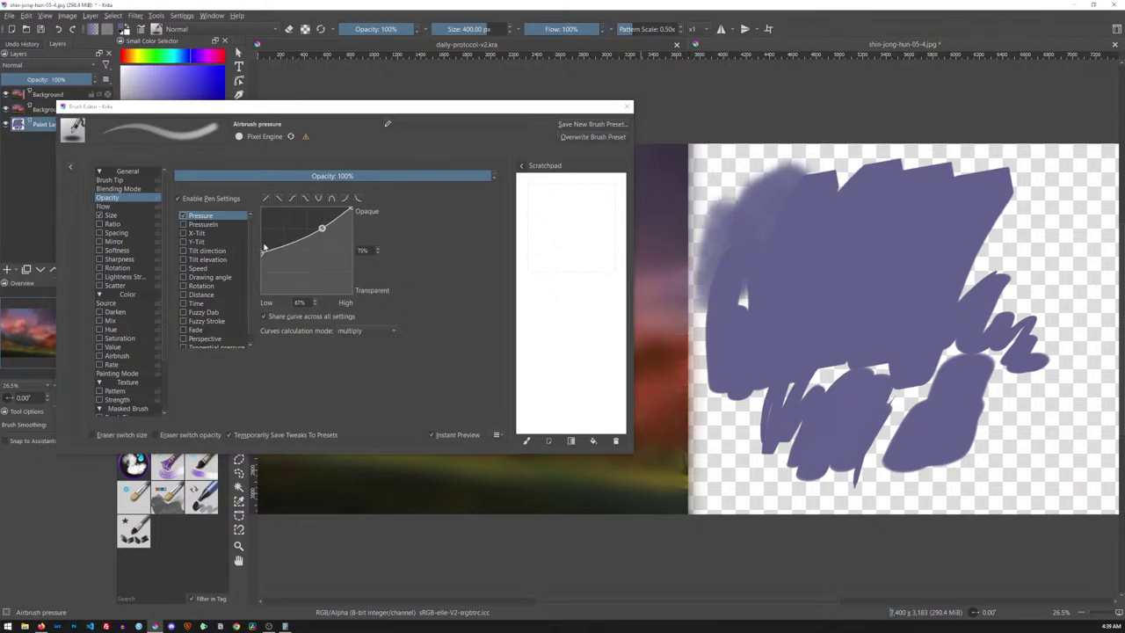
{"action": "left_click", "coordinate": [263, 250]}
{"action": "mouse_move", "coordinate": [261, 247]}
{"action": "left_mouse_down"}
{"action": "mouse_move", "coordinate": [260, 234]}
{"action": "mouse_move", "coordinate": [325, 207]}
{"action": "left_mouse_up"}
{"action": "mouse_move", "coordinate": [826, 378]}
{"action": "left_mouse_down"}
{"action": "mouse_move", "coordinate": [975, 457]}
{"action": "mouse_move", "coordinate": [1004, 420]}
{"action": "mouse_move", "coordinate": [995, 319]}
{"action": "mouse_move", "coordinate": [1019, 396]}
{"action": "mouse_move", "coordinate": [966, 282]}
{"action": "left_mouse_up"}
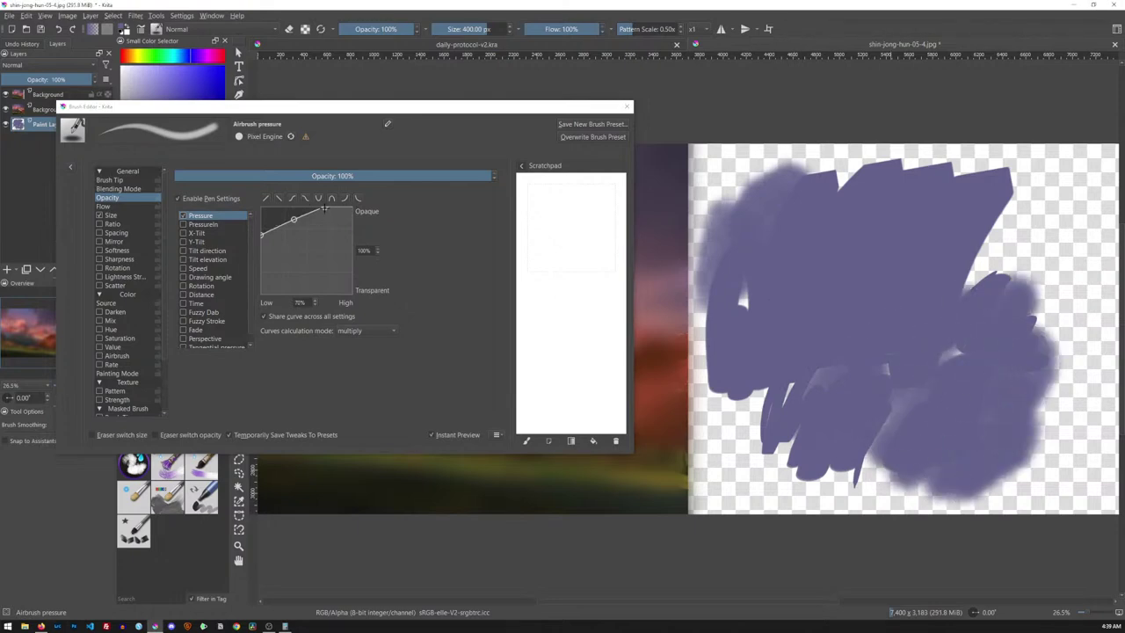
- Turn off opacity pen pressure, test on the upper right, and close the Brush Editor
{"action": "left_click", "coordinate": [179, 198]}
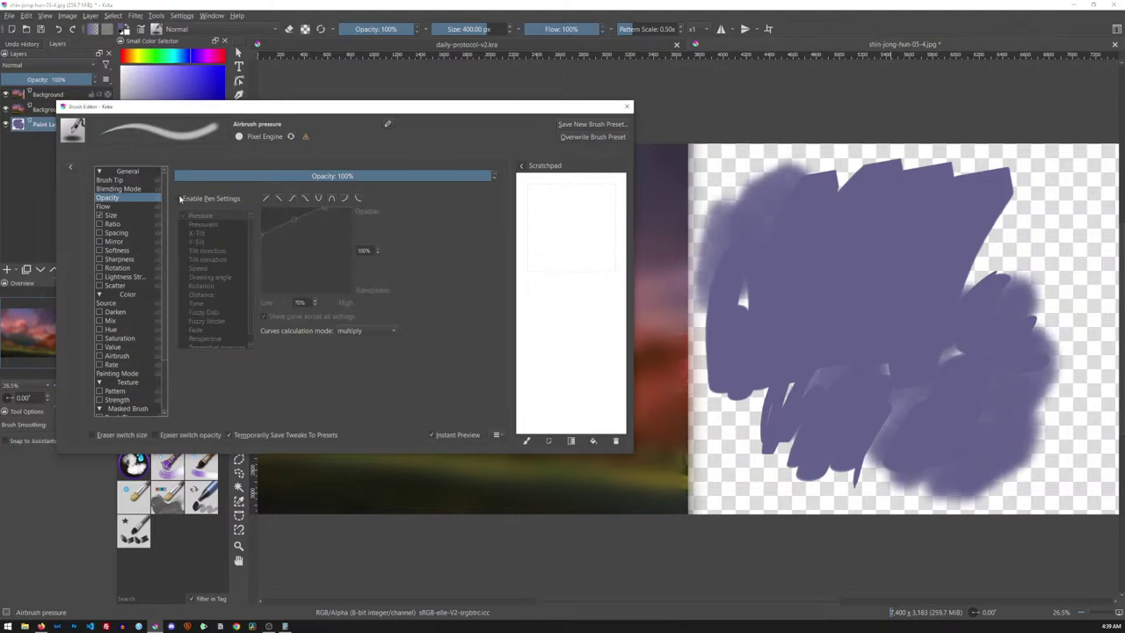
{"action": "mouse_move", "coordinate": [1010, 219]}
{"action": "left_mouse_down"}
{"action": "mouse_move", "coordinate": [1005, 259]}
{"action": "mouse_move", "coordinate": [1054, 277]}
{"action": "left_mouse_up"}
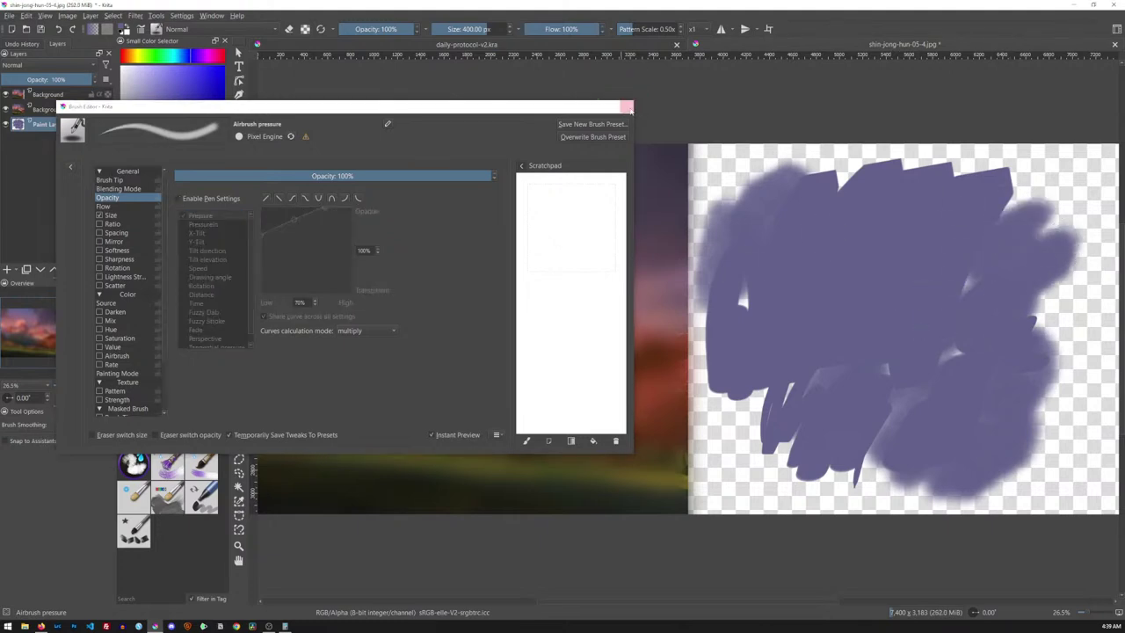
{"action": "left_click", "coordinate": [626, 107]}
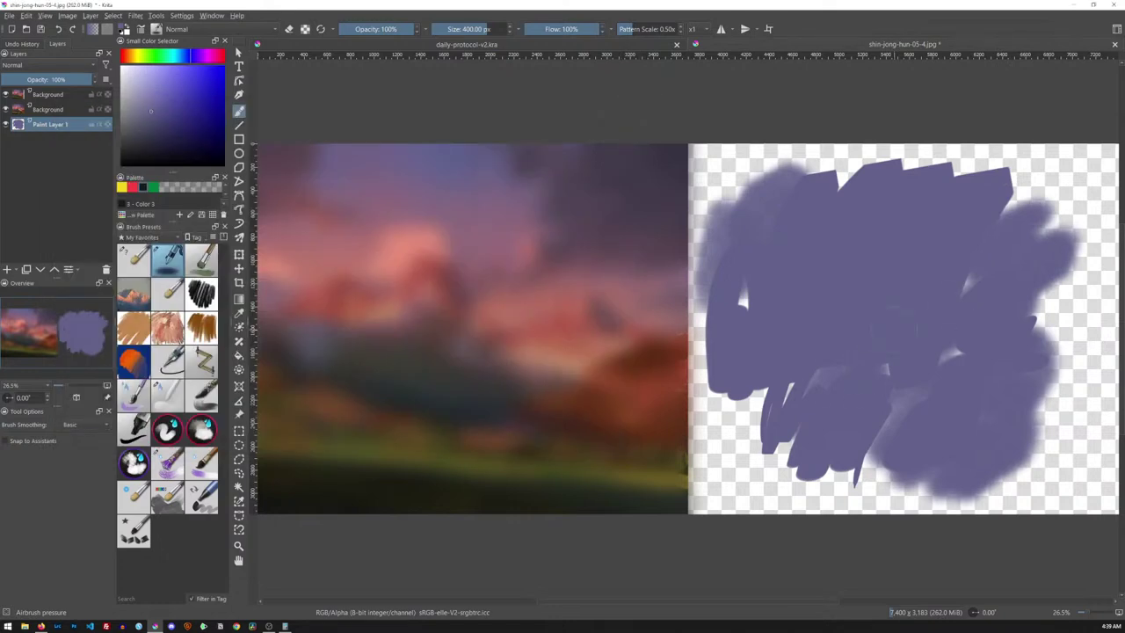
- Clear the test paint and airbrush a purple and blue cloud band across the top
{"action": "key", "text": "Delete"}
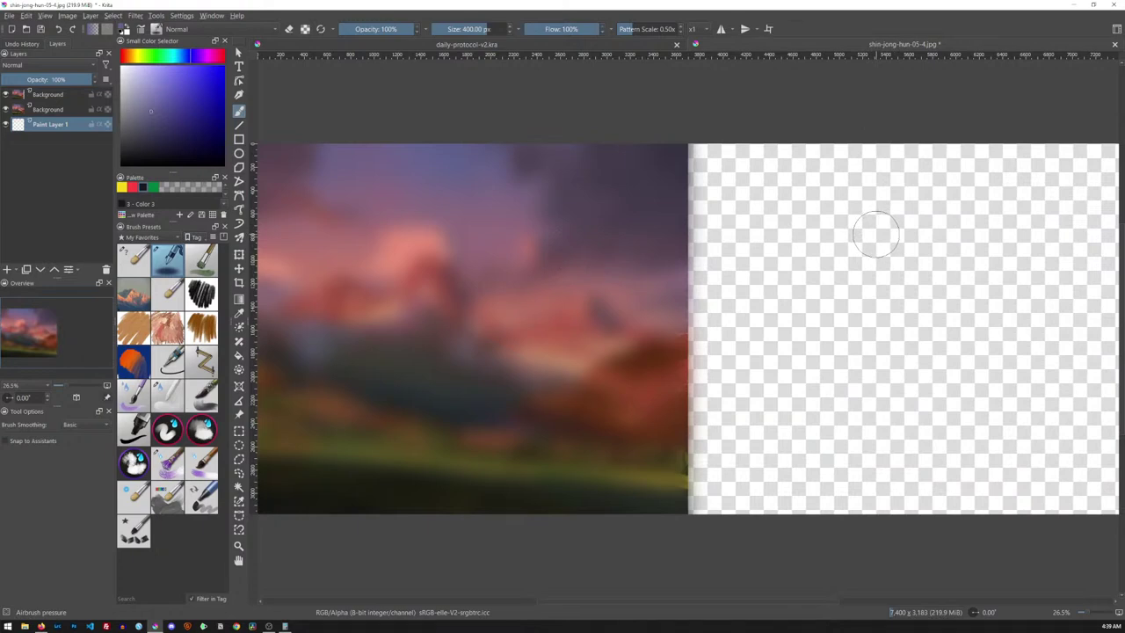
{"action": "mouse_move", "coordinate": [843, 165]}
{"action": "left_mouse_down"}
{"action": "mouse_move", "coordinate": [882, 149]}
{"action": "mouse_move", "coordinate": [800, 174]}
{"action": "mouse_move", "coordinate": [802, 199]}
{"action": "mouse_move", "coordinate": [912, 194]}
{"action": "mouse_move", "coordinate": [736, 157]}
{"action": "mouse_move", "coordinate": [802, 160]}
{"action": "mouse_move", "coordinate": [817, 224]}
{"action": "left_mouse_up"}
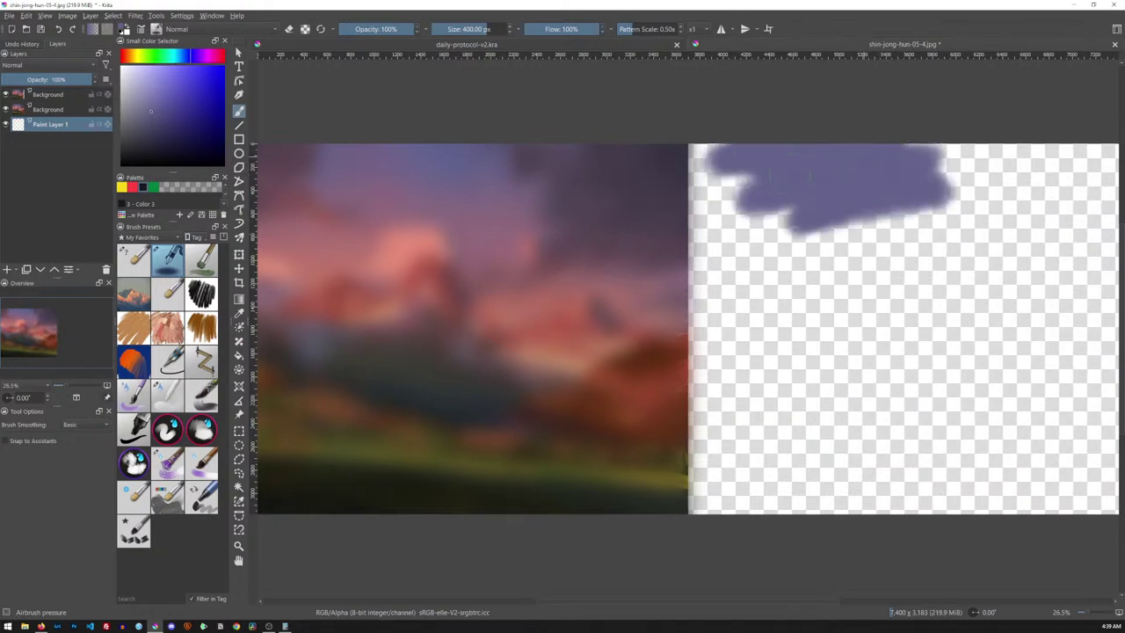
{"action": "left_click", "coordinate": [188, 58]}
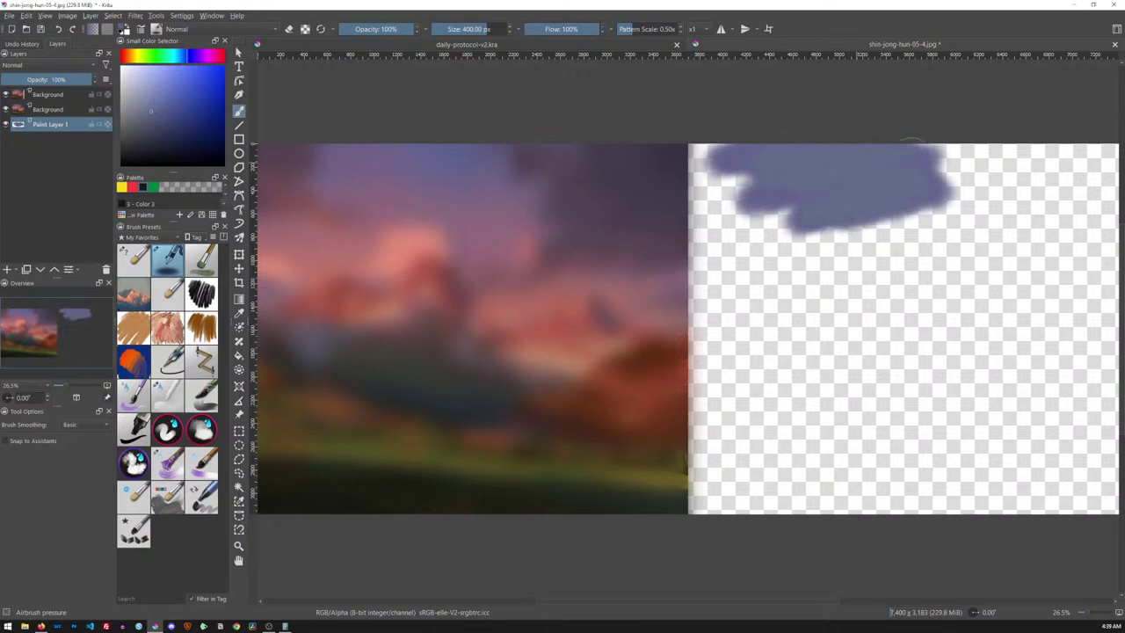
{"action": "left_click_drag", "start_coordinate": [879, 175], "coordinate": [948, 162]}
{"action": "left_click", "coordinate": [182, 60]}
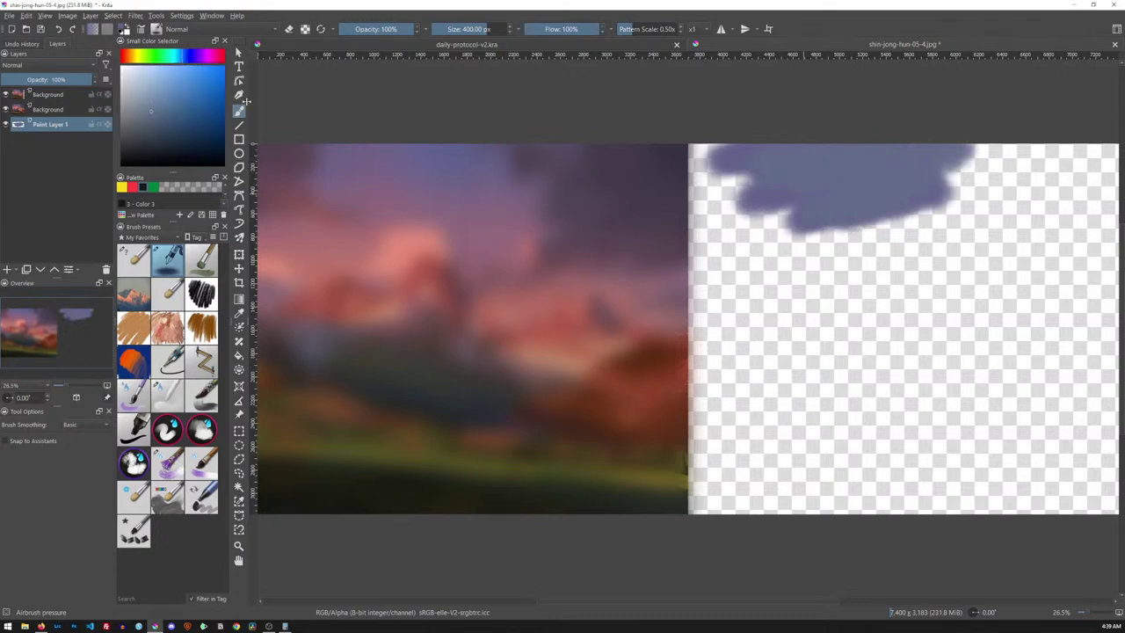
{"action": "left_click_drag", "start_coordinate": [949, 177], "coordinate": [857, 224]}
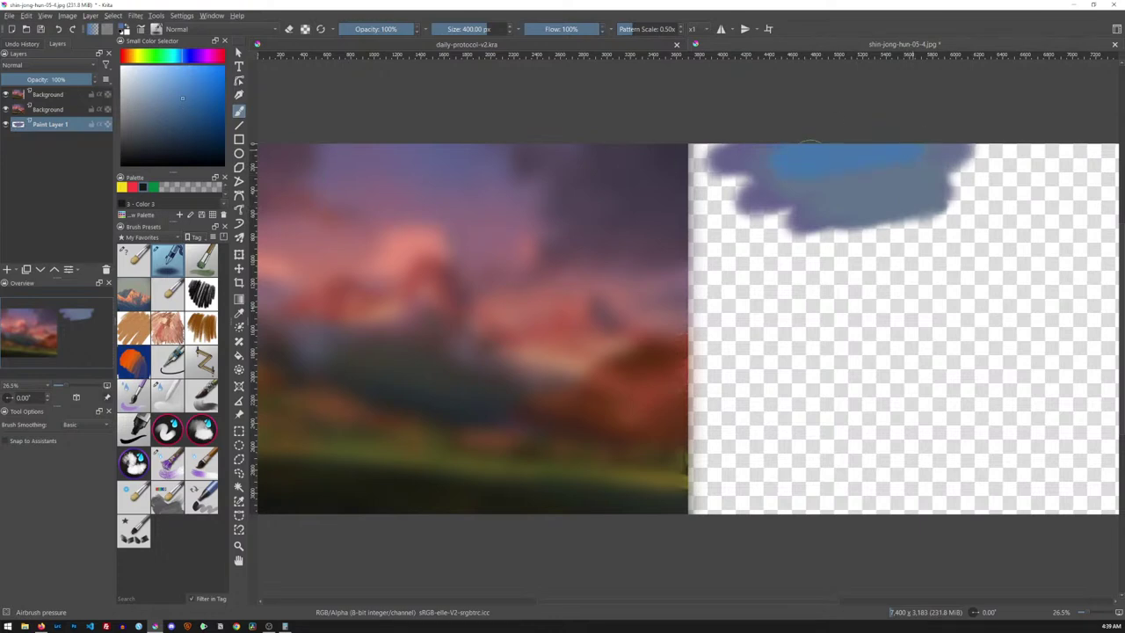
{"action": "left_click_drag", "start_coordinate": [856, 231], "coordinate": [760, 211]}
{"action": "left_click_drag", "start_coordinate": [185, 61], "coordinate": [189, 61]}
{"action": "mouse_move", "coordinate": [773, 197]}
{"action": "left_mouse_down"}
{"action": "mouse_move", "coordinate": [879, 172]}
{"action": "mouse_move", "coordinate": [844, 154]}
{"action": "mouse_move", "coordinate": [931, 211]}
{"action": "left_mouse_up"}
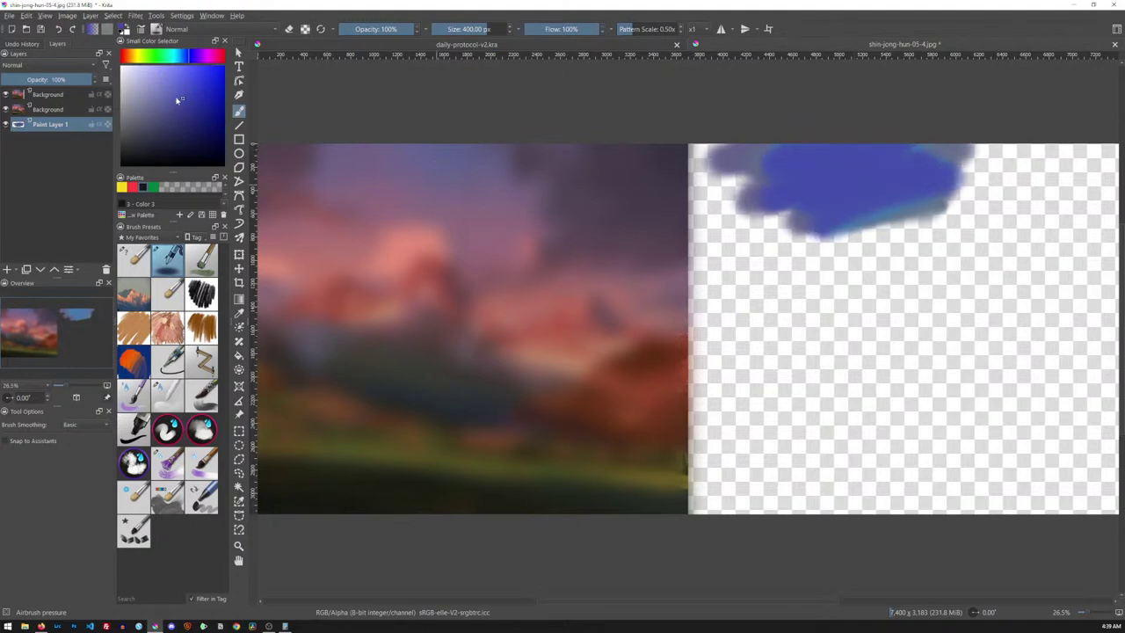
{"action": "mouse_move", "coordinate": [713, 158]}
{"action": "left_mouse_down"}
{"action": "mouse_move", "coordinate": [793, 155]}
{"action": "mouse_move", "coordinate": [923, 200]}
{"action": "left_mouse_up"}
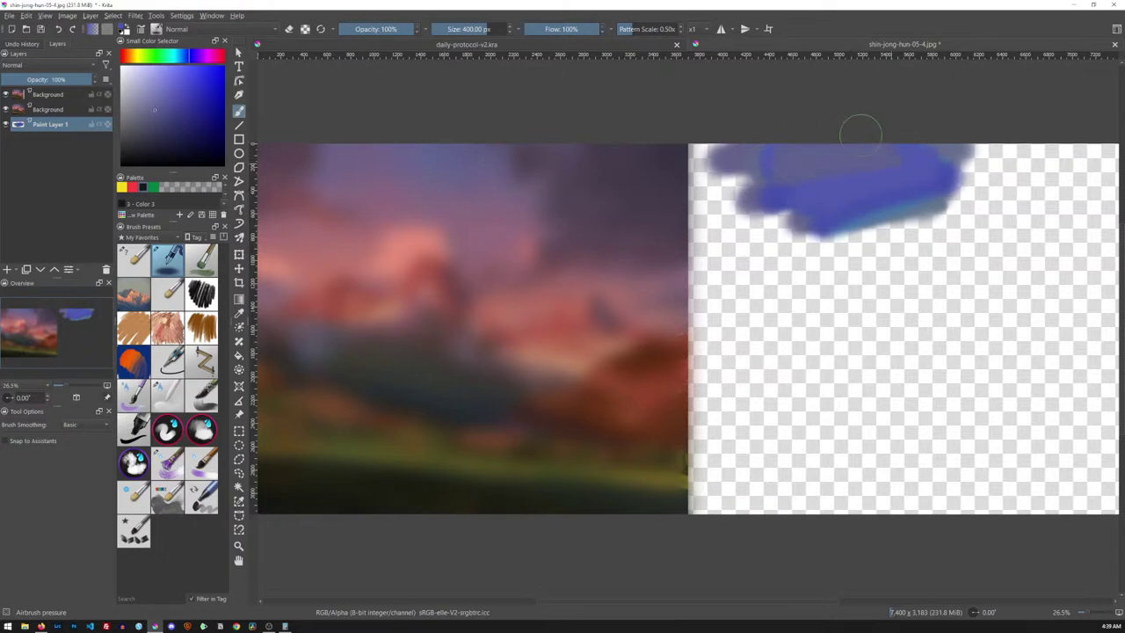
{"action": "mouse_move", "coordinate": [860, 132]}
{"action": "left_mouse_down"}
{"action": "mouse_move", "coordinate": [958, 167]}
{"action": "mouse_move", "coordinate": [778, 219]}
{"action": "mouse_move", "coordinate": [888, 274]}
{"action": "left_mouse_up"}
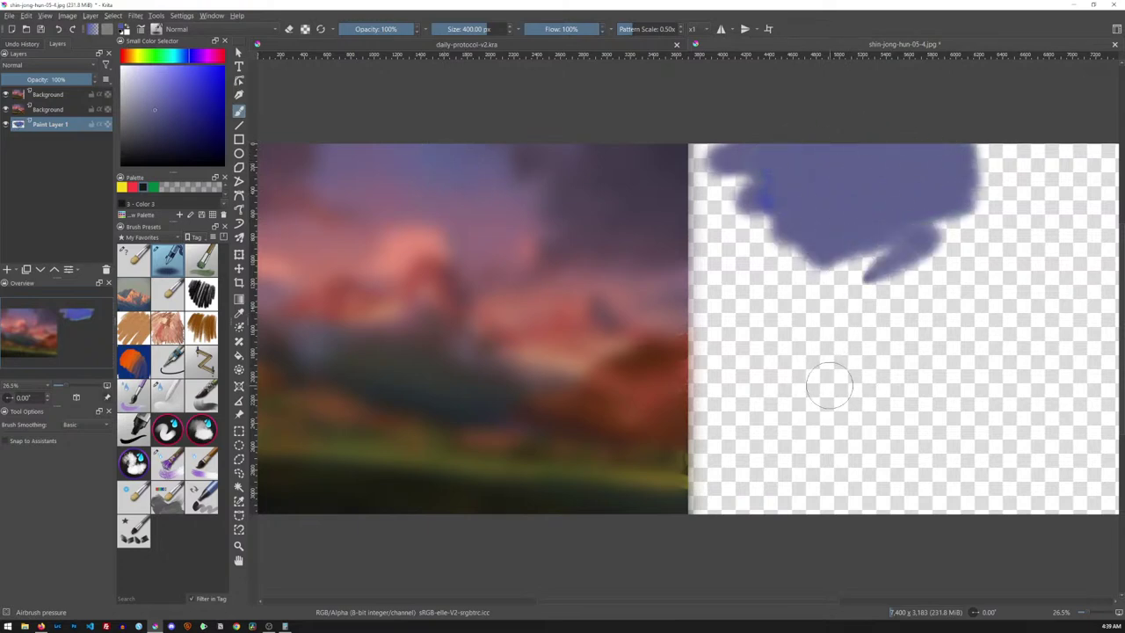
- Sample pink and dark purple from the reference and paint them over the cloud
{"action": "key", "text": "ctrl"}
{"action": "left_click_drag", "start_coordinate": [939, 231], "coordinate": [898, 279]}
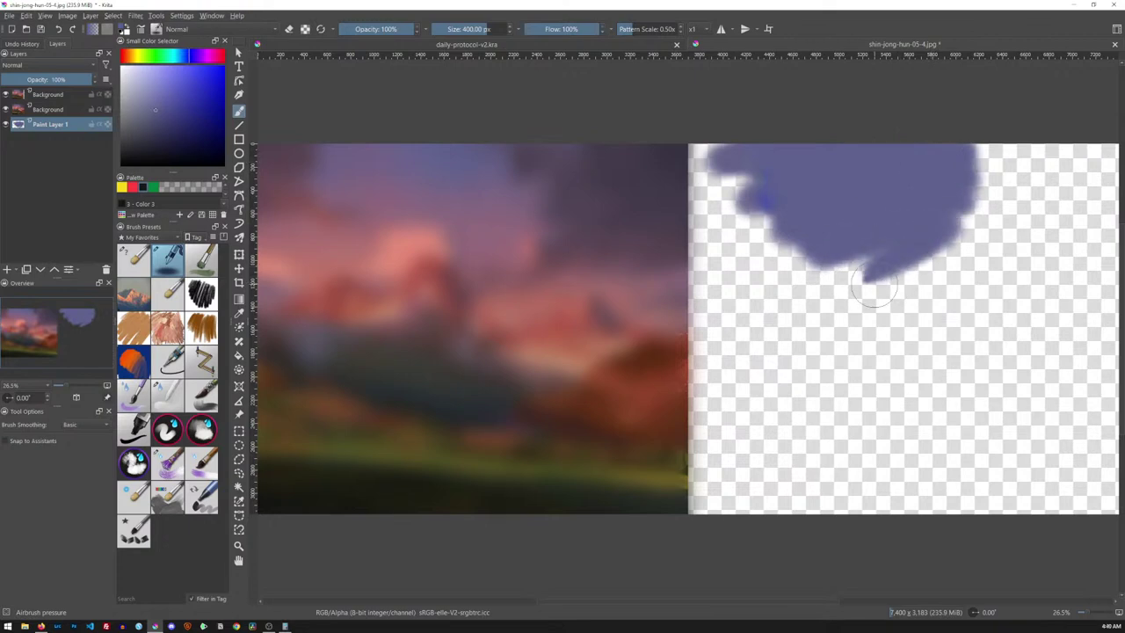
{"action": "left_click", "coordinate": [389, 204], "text": "ctrl"}
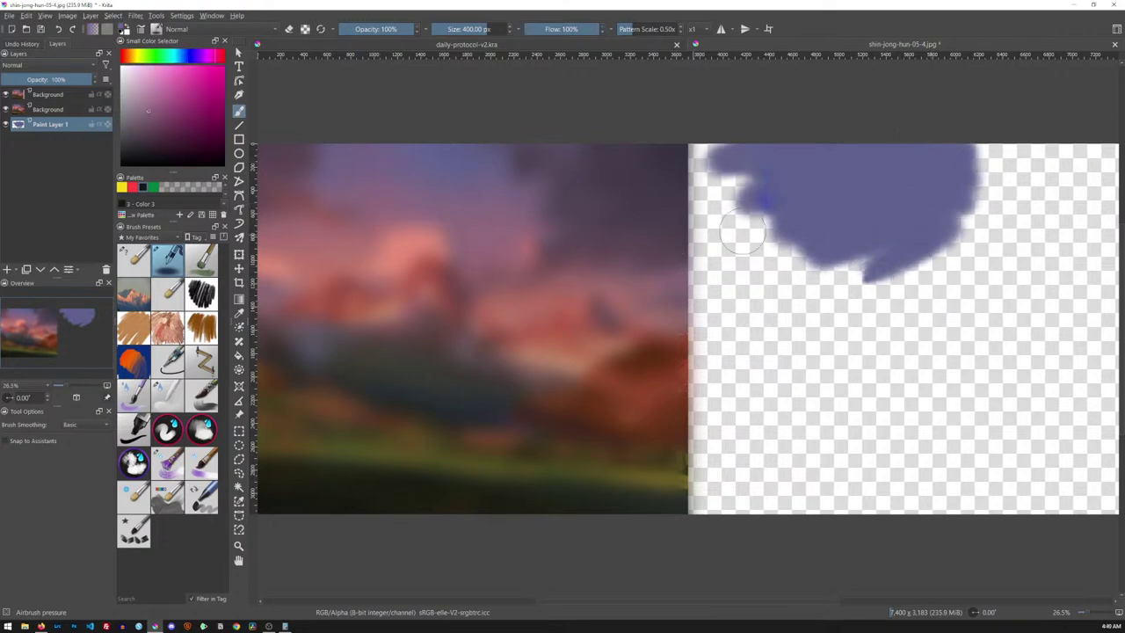
{"action": "mouse_move", "coordinate": [747, 237]}
{"action": "left_mouse_down"}
{"action": "mouse_move", "coordinate": [725, 186]}
{"action": "mouse_move", "coordinate": [769, 251]}
{"action": "mouse_move", "coordinate": [868, 297]}
{"action": "mouse_move", "coordinate": [857, 216]}
{"action": "mouse_move", "coordinate": [959, 217]}
{"action": "mouse_move", "coordinate": [962, 228]}
{"action": "mouse_move", "coordinate": [889, 284]}
{"action": "mouse_move", "coordinate": [971, 237]}
{"action": "mouse_move", "coordinate": [989, 195]}
{"action": "mouse_move", "coordinate": [950, 260]}
{"action": "mouse_move", "coordinate": [984, 169]}
{"action": "mouse_move", "coordinate": [965, 154]}
{"action": "mouse_move", "coordinate": [997, 154]}
{"action": "mouse_move", "coordinate": [1006, 212]}
{"action": "mouse_move", "coordinate": [987, 190]}
{"action": "mouse_move", "coordinate": [960, 271]}
{"action": "mouse_move", "coordinate": [1077, 287]}
{"action": "mouse_move", "coordinate": [1099, 241]}
{"action": "left_mouse_up"}
{"action": "left_click", "coordinate": [534, 185], "text": "ctrl"}
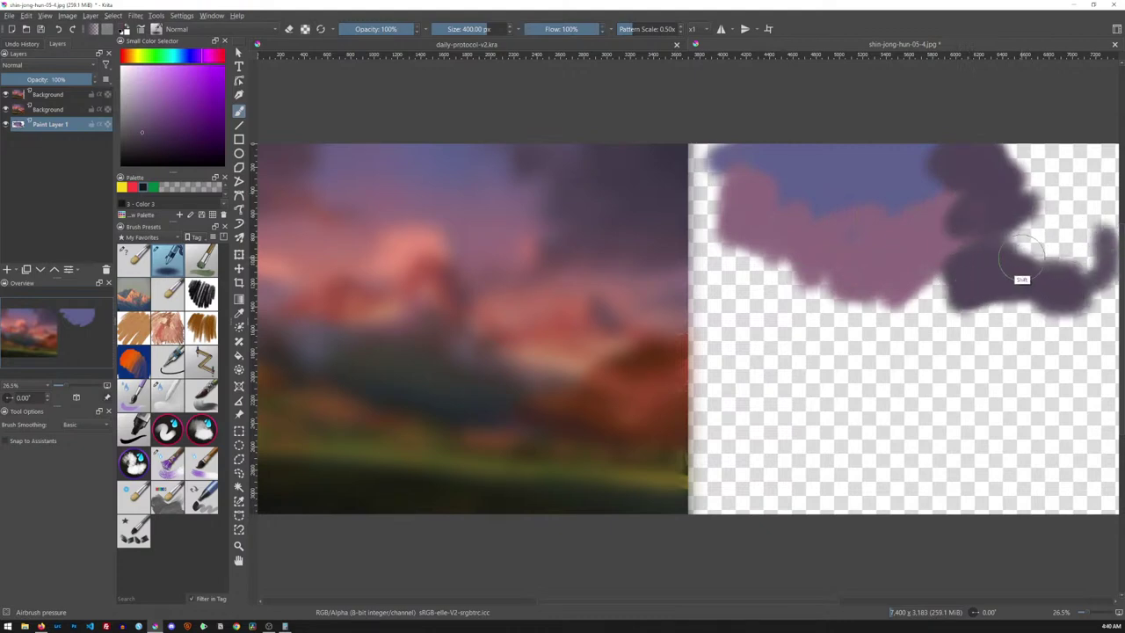
{"action": "mouse_move", "coordinate": [1019, 255]}
{"action": "left_mouse_down"}
{"action": "mouse_move", "coordinate": [976, 175]}
{"action": "mouse_move", "coordinate": [1037, 156]}
{"action": "mouse_move", "coordinate": [1018, 178]}
{"action": "mouse_move", "coordinate": [1065, 186]}
{"action": "mouse_move", "coordinate": [1086, 209]}
{"action": "mouse_move", "coordinate": [1059, 272]}
{"action": "mouse_move", "coordinate": [1089, 194]}
{"action": "left_mouse_up"}
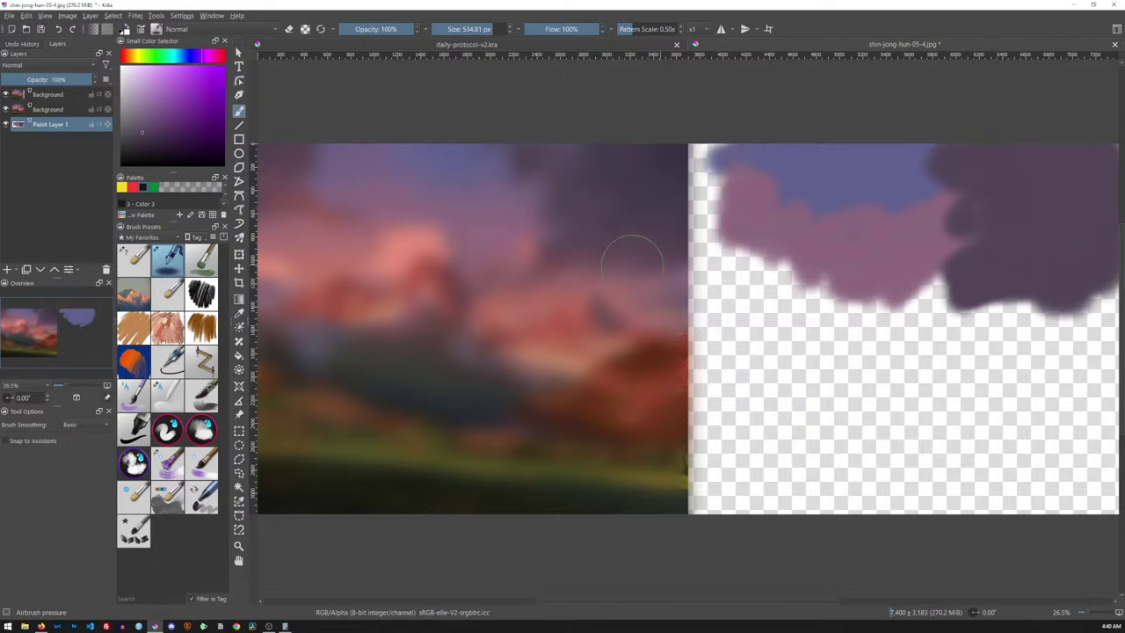
{"action": "left_click", "coordinate": [395, 219], "text": "ctrl"}
{"action": "mouse_move", "coordinate": [721, 149]}
{"action": "left_mouse_down"}
{"action": "mouse_move", "coordinate": [697, 172]}
{"action": "mouse_move", "coordinate": [693, 143]}
{"action": "mouse_move", "coordinate": [713, 209]}
{"action": "mouse_move", "coordinate": [702, 144]}
{"action": "mouse_move", "coordinate": [692, 253]}
{"action": "mouse_move", "coordinate": [730, 187]}
{"action": "mouse_move", "coordinate": [701, 204]}
{"action": "mouse_move", "coordinate": [719, 226]}
{"action": "left_mouse_up"}
- Paint a salmon and mauve-pink band along the cloud's lower edge, sampled from the reference
{"action": "left_click", "coordinate": [310, 198], "text": "ctrl"}
{"action": "left_click", "coordinate": [413, 273], "text": "ctrl"}
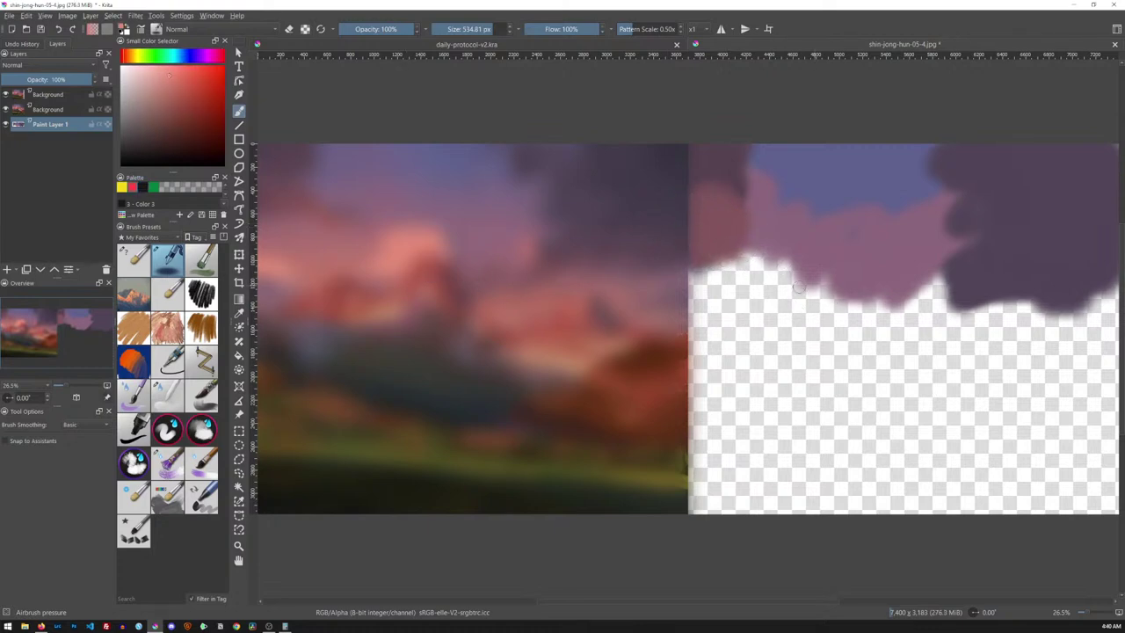
{"action": "mouse_move", "coordinate": [782, 279]}
{"action": "left_mouse_down"}
{"action": "mouse_move", "coordinate": [845, 274]}
{"action": "mouse_move", "coordinate": [807, 271]}
{"action": "left_mouse_up"}
{"action": "left_click", "coordinate": [438, 298], "text": "ctrl"}
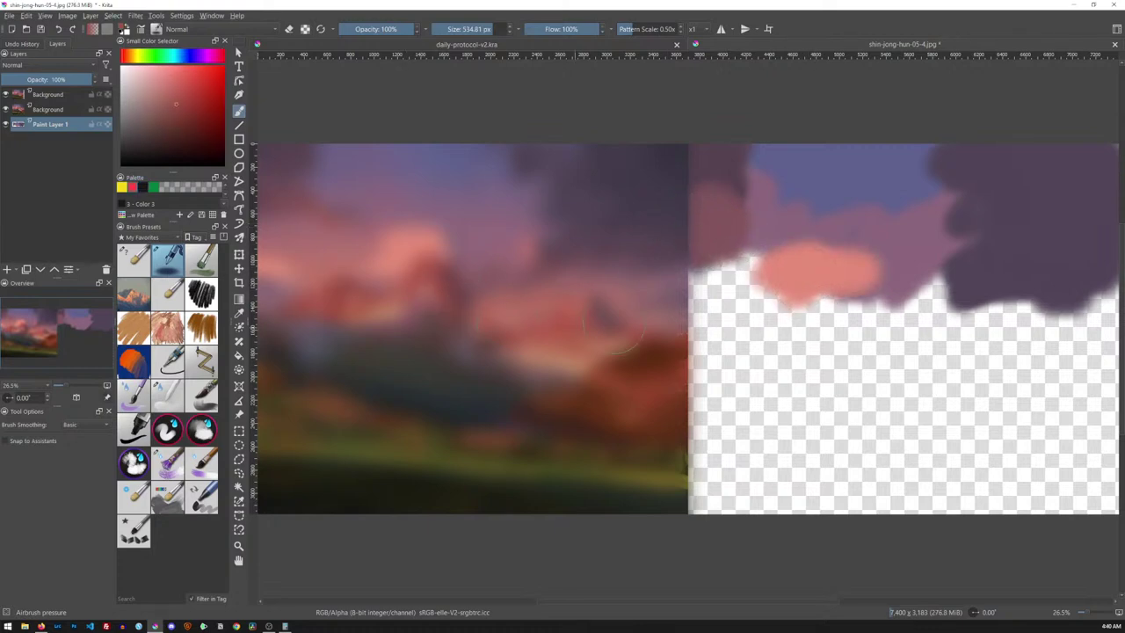
{"action": "mouse_move", "coordinate": [848, 308]}
{"action": "left_mouse_down"}
{"action": "mouse_move", "coordinate": [750, 316]}
{"action": "mouse_move", "coordinate": [699, 305]}
{"action": "mouse_move", "coordinate": [680, 348]}
{"action": "mouse_move", "coordinate": [728, 301]}
{"action": "mouse_move", "coordinate": [777, 338]}
{"action": "left_mouse_up"}
{"action": "left_click", "coordinate": [318, 259], "text": "ctrl"}
{"action": "mouse_move", "coordinate": [707, 273]}
{"action": "left_mouse_down"}
{"action": "mouse_move", "coordinate": [752, 271]}
{"action": "mouse_move", "coordinate": [747, 302]}
{"action": "left_mouse_up"}
{"action": "left_click", "coordinate": [512, 283], "text": "ctrl"}
{"action": "mouse_move", "coordinate": [874, 307]}
{"action": "left_mouse_down"}
{"action": "mouse_move", "coordinate": [940, 303]}
{"action": "mouse_move", "coordinate": [984, 281]}
{"action": "left_mouse_up"}
{"action": "left_click", "coordinate": [620, 337], "text": "ctrl"}
{"action": "mouse_move", "coordinate": [822, 341]}
{"action": "left_mouse_down"}
{"action": "mouse_move", "coordinate": [1060, 298]}
{"action": "mouse_move", "coordinate": [1105, 305]}
{"action": "left_mouse_up"}
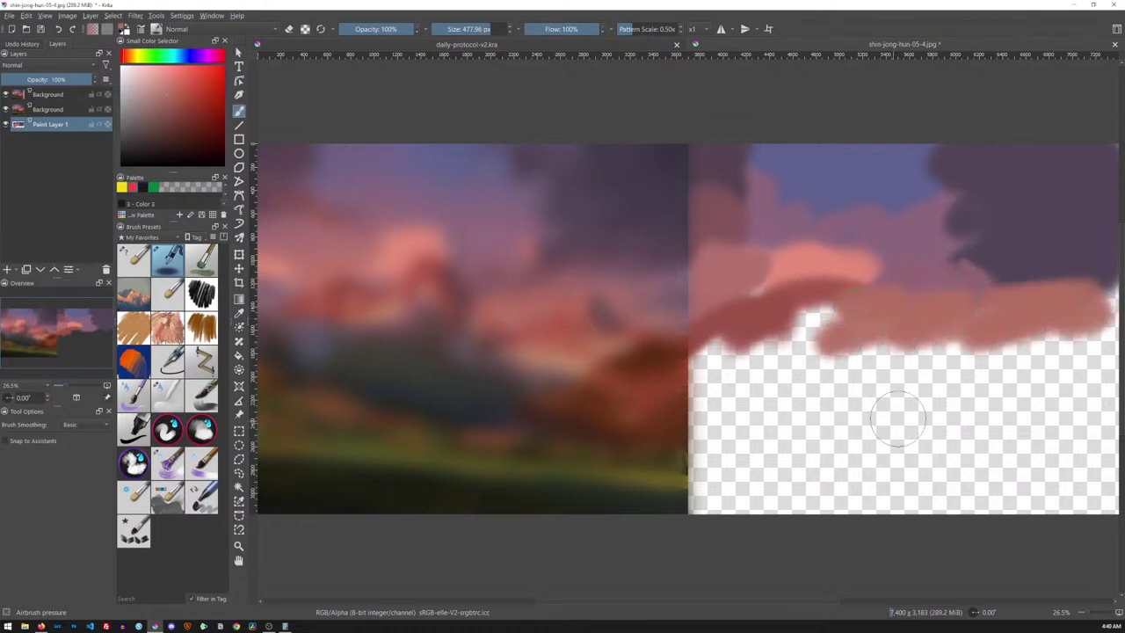
- Paint a dark red mountain across the lower right, zooming out slightly
{"action": "left_click", "coordinate": [640, 421], "text": "ctrl"}
{"action": "mouse_move", "coordinate": [931, 466]}
{"action": "left_mouse_down"}
{"action": "mouse_move", "coordinate": [1059, 356]}
{"action": "mouse_move", "coordinate": [1099, 422]}
{"action": "mouse_move", "coordinate": [1081, 466]}
{"action": "left_mouse_up"}
{"action": "left_click_drag", "start_coordinate": [1022, 442], "coordinate": [1097, 394]}
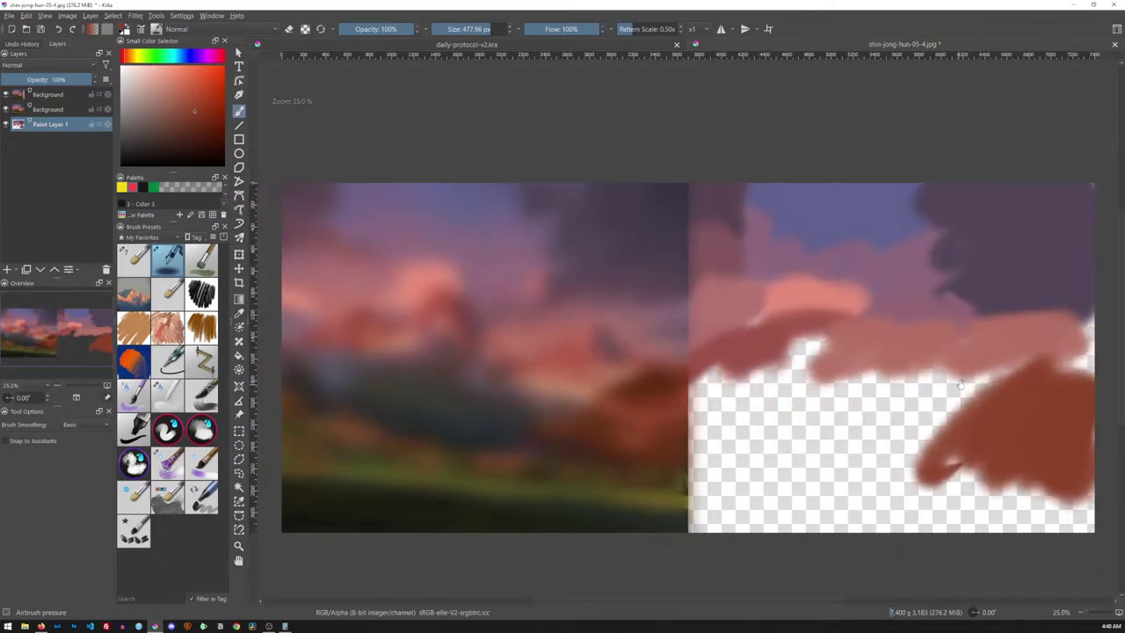
{"action": "key", "text": "minus"}
{"action": "mouse_move", "coordinate": [1016, 384]}
{"action": "left_mouse_down"}
{"action": "mouse_move", "coordinate": [1026, 353]}
{"action": "mouse_move", "coordinate": [1055, 349]}
{"action": "mouse_move", "coordinate": [1069, 372]}
{"action": "mouse_move", "coordinate": [1065, 449]}
{"action": "mouse_move", "coordinate": [1034, 366]}
{"action": "left_mouse_up"}
{"action": "mouse_move", "coordinate": [860, 417]}
{"action": "left_mouse_down"}
{"action": "mouse_move", "coordinate": [1010, 415]}
{"action": "mouse_move", "coordinate": [919, 410]}
{"action": "mouse_move", "coordinate": [967, 429]}
{"action": "left_mouse_up"}
- Fill the bottom with dark olive and olive-green grass, covering remaining transparent patches with teal and dark red
{"action": "left_click", "coordinate": [325, 452], "text": "ctrl"}
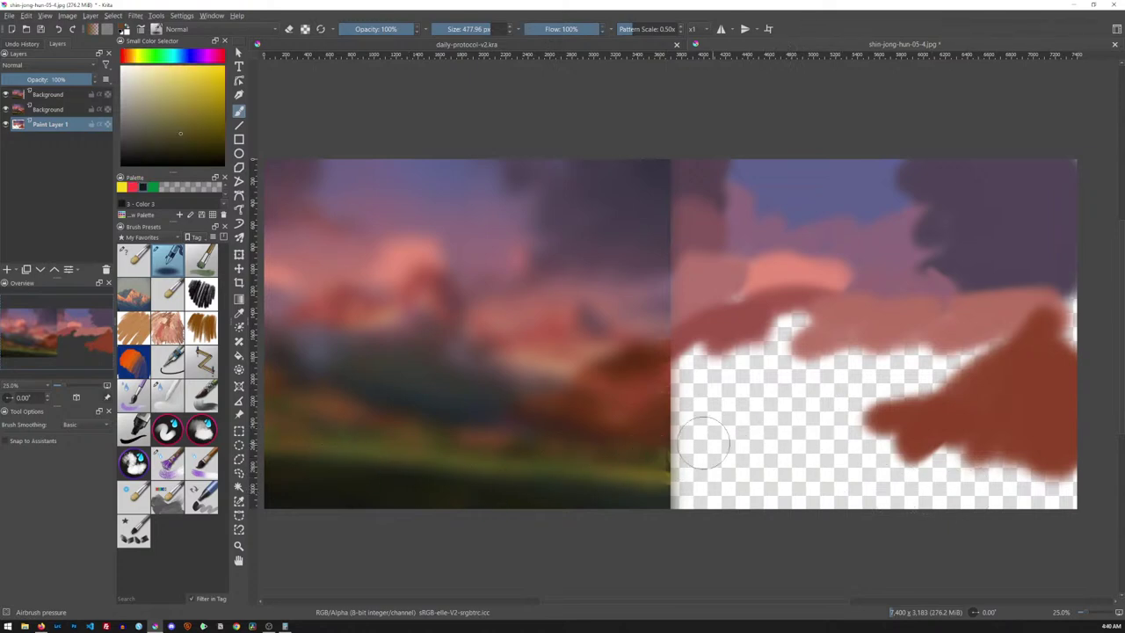
{"action": "mouse_move", "coordinate": [759, 457]}
{"action": "left_mouse_down"}
{"action": "mouse_move", "coordinate": [665, 440]}
{"action": "mouse_move", "coordinate": [1051, 515]}
{"action": "mouse_move", "coordinate": [959, 478]}
{"action": "mouse_move", "coordinate": [874, 464]}
{"action": "mouse_move", "coordinate": [1059, 498]}
{"action": "mouse_move", "coordinate": [704, 441]}
{"action": "mouse_move", "coordinate": [683, 468]}
{"action": "mouse_move", "coordinate": [937, 498]}
{"action": "mouse_move", "coordinate": [679, 478]}
{"action": "mouse_move", "coordinate": [701, 504]}
{"action": "mouse_move", "coordinate": [970, 512]}
{"action": "mouse_move", "coordinate": [900, 500]}
{"action": "mouse_move", "coordinate": [921, 503]}
{"action": "mouse_move", "coordinate": [699, 501]}
{"action": "mouse_move", "coordinate": [1012, 512]}
{"action": "left_mouse_up"}
{"action": "left_click", "coordinate": [661, 507], "text": "ctrl"}
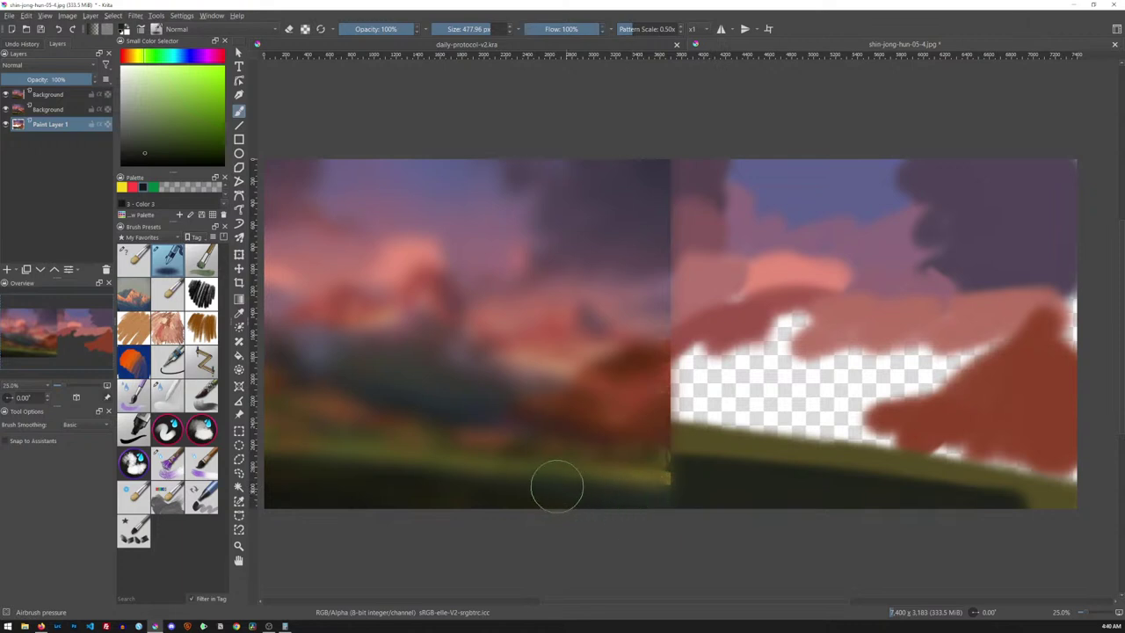
{"action": "left_click", "coordinate": [711, 431], "text": "ctrl"}
{"action": "mouse_move", "coordinate": [710, 431]}
{"action": "left_mouse_down"}
{"action": "mouse_move", "coordinate": [782, 421]}
{"action": "mouse_move", "coordinate": [837, 439]}
{"action": "mouse_move", "coordinate": [700, 420]}
{"action": "mouse_move", "coordinate": [944, 447]}
{"action": "left_mouse_up"}
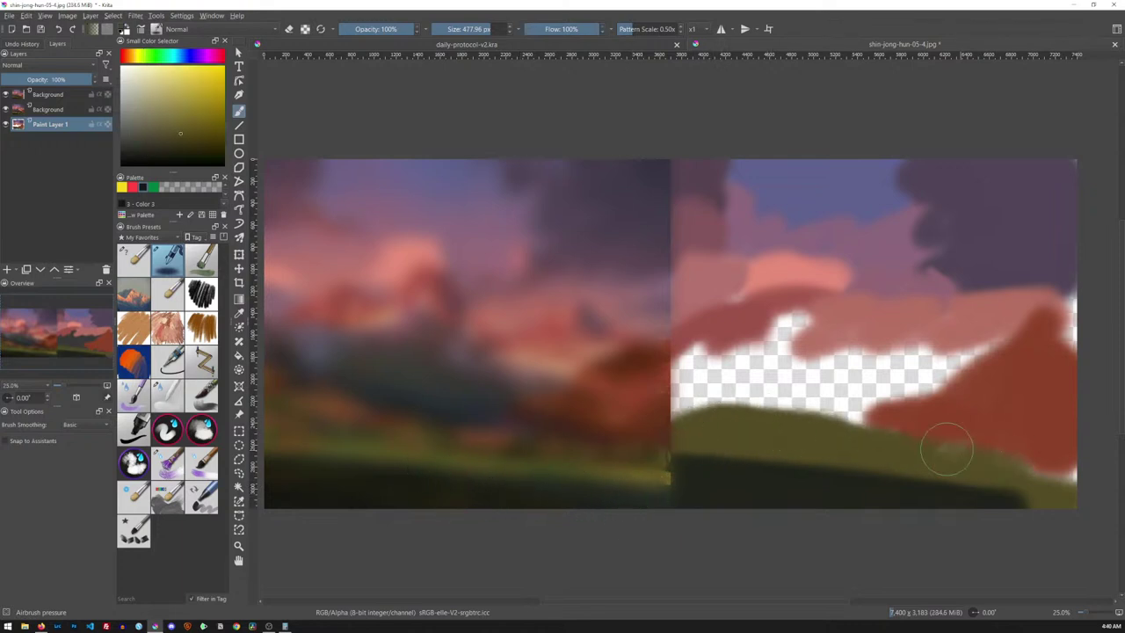
{"action": "left_click", "coordinate": [462, 432], "text": "ctrl"}
{"action": "mouse_move", "coordinate": [736, 351]}
{"action": "left_mouse_down"}
{"action": "mouse_move", "coordinate": [697, 365]}
{"action": "mouse_move", "coordinate": [885, 406]}
{"action": "mouse_move", "coordinate": [765, 396]}
{"action": "mouse_move", "coordinate": [667, 369]}
{"action": "mouse_move", "coordinate": [694, 379]}
{"action": "left_mouse_up"}
{"action": "mouse_move", "coordinate": [879, 363]}
{"action": "left_mouse_down"}
{"action": "mouse_move", "coordinate": [922, 361]}
{"action": "mouse_move", "coordinate": [916, 375]}
{"action": "mouse_move", "coordinate": [975, 365]}
{"action": "left_mouse_up"}
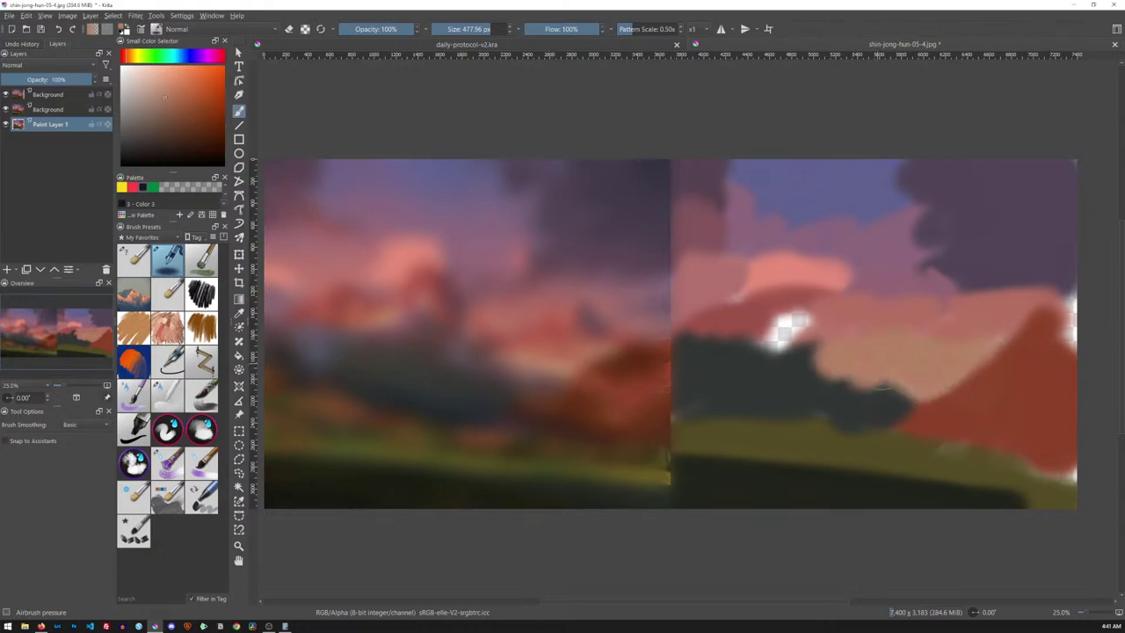
{"action": "left_click", "coordinate": [427, 339], "text": "ctrl"}
{"action": "mouse_move", "coordinate": [766, 338]}
{"action": "left_mouse_down"}
{"action": "mouse_move", "coordinate": [790, 324]}
{"action": "mouse_move", "coordinate": [796, 341]}
{"action": "mouse_move", "coordinate": [804, 321]}
{"action": "mouse_move", "coordinate": [791, 362]}
{"action": "left_mouse_up"}
- Paint blue-grey trees, a dark red-brown stroke, and an orange-brown grassy band
{"action": "left_click", "coordinate": [338, 372], "text": "ctrl"}
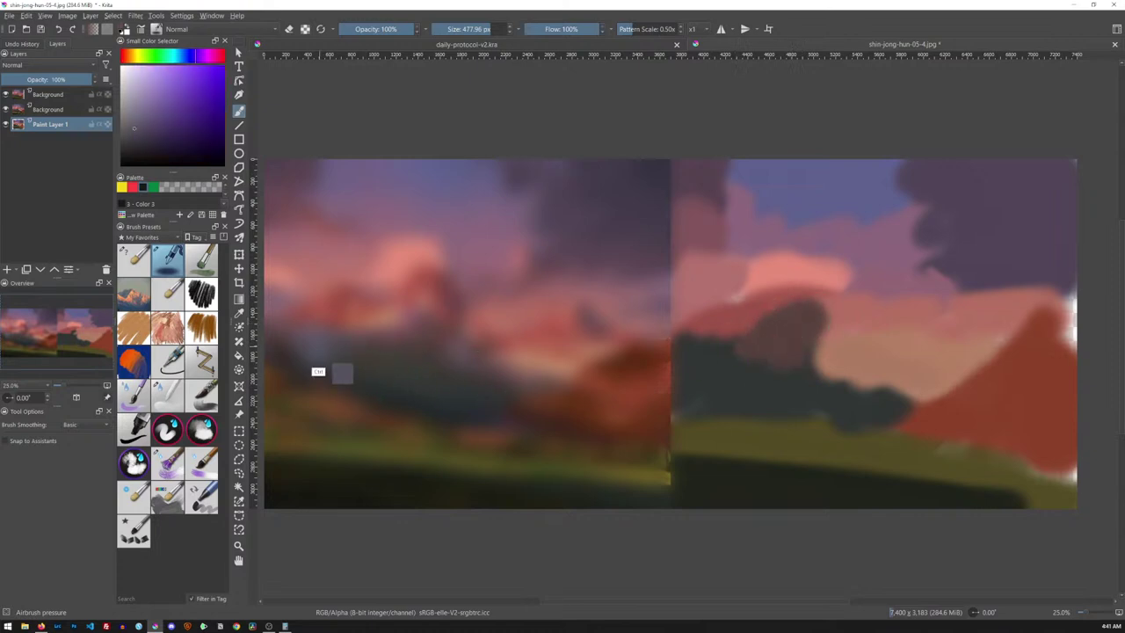
{"action": "mouse_move", "coordinate": [720, 339]}
{"action": "left_mouse_down"}
{"action": "mouse_move", "coordinate": [703, 349]}
{"action": "mouse_move", "coordinate": [730, 334]}
{"action": "left_mouse_up"}
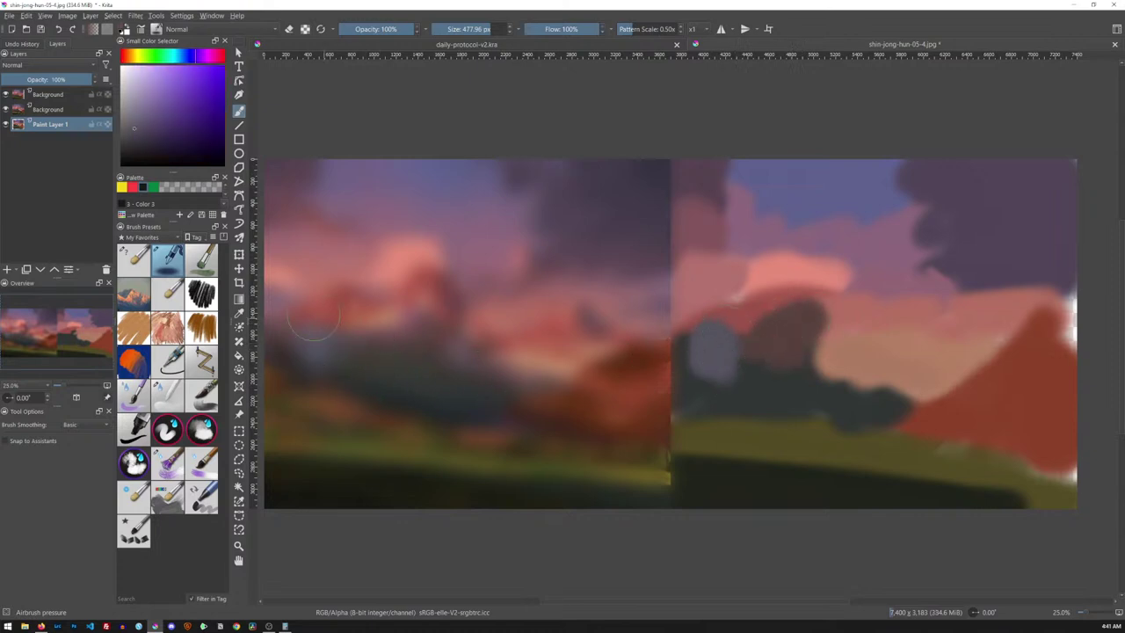
{"action": "left_click", "coordinate": [281, 323], "text": "ctrl"}
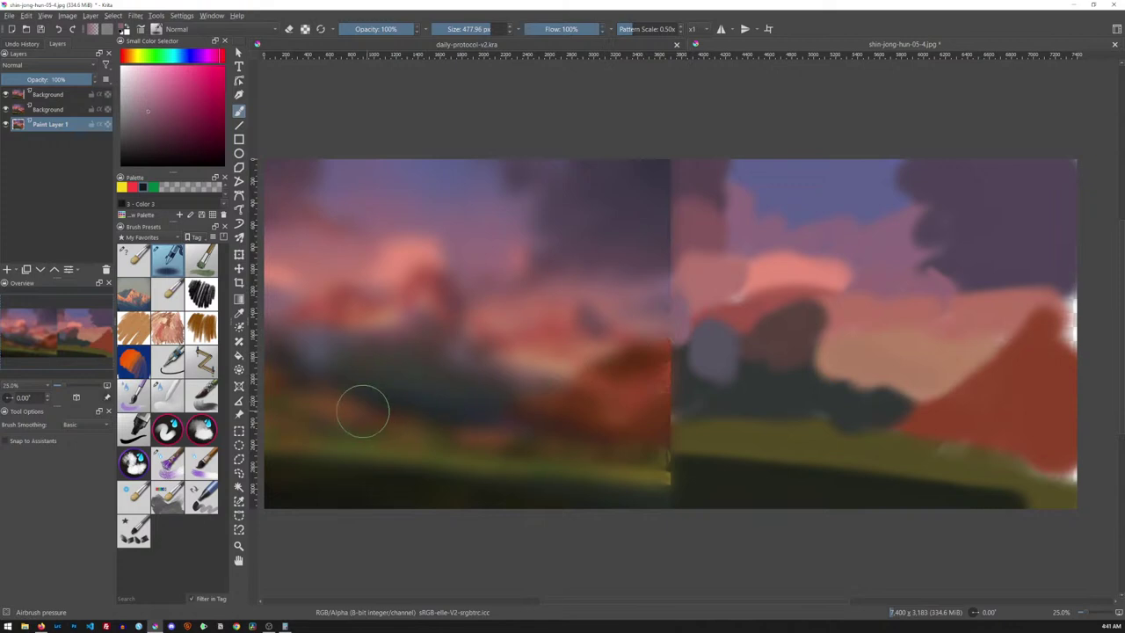
{"action": "left_click", "coordinate": [305, 390], "text": "ctrl"}
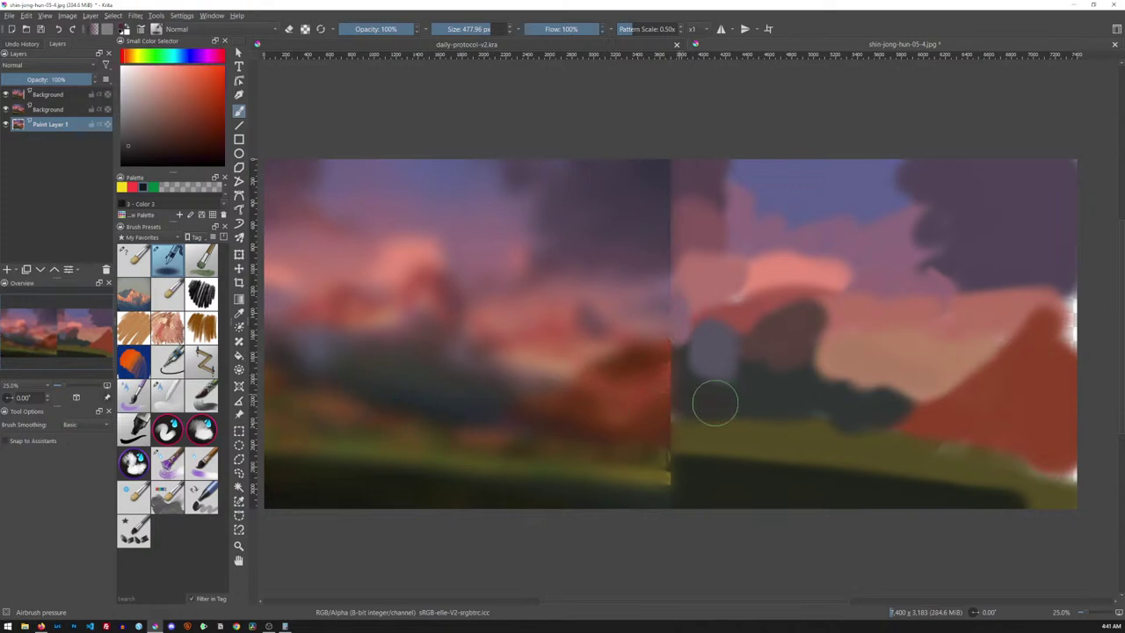
{"action": "mouse_move", "coordinate": [800, 414]}
{"action": "left_mouse_down"}
{"action": "mouse_move", "coordinate": [887, 436]}
{"action": "mouse_move", "coordinate": [1050, 450]}
{"action": "left_mouse_up"}
{"action": "left_click", "coordinate": [554, 419], "text": "ctrl"}
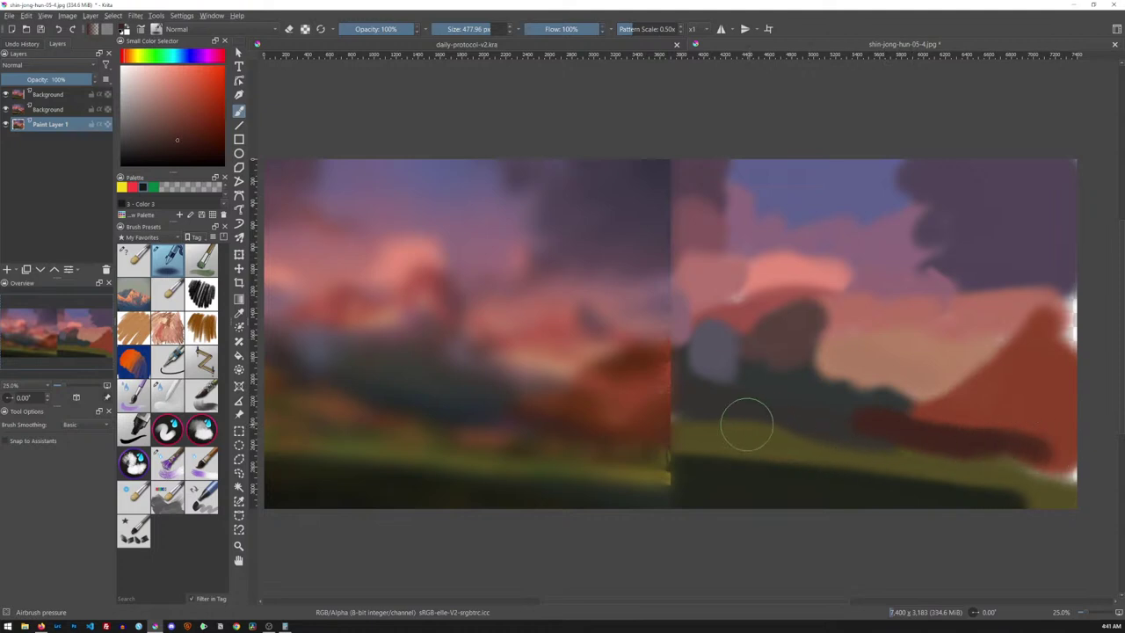
{"action": "left_click", "coordinate": [344, 428], "text": "ctrl"}
{"action": "mouse_move", "coordinate": [650, 411]}
{"action": "left_mouse_down"}
{"action": "mouse_move", "coordinate": [670, 428]}
{"action": "mouse_move", "coordinate": [703, 404]}
{"action": "mouse_move", "coordinate": [743, 434]}
{"action": "mouse_move", "coordinate": [807, 439]}
{"action": "mouse_move", "coordinate": [790, 429]}
{"action": "mouse_move", "coordinate": [1067, 479]}
{"action": "left_mouse_up"}
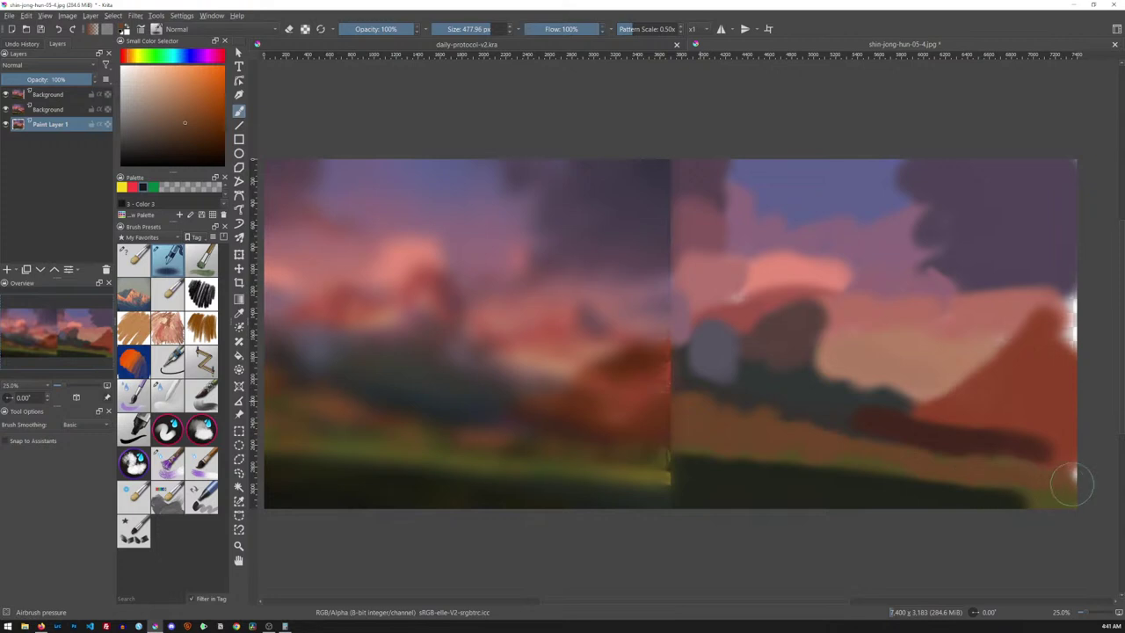
- Paint peach over the dark cloud top and mauve across the purple cloud and orange peak
{"action": "left_click", "coordinate": [594, 379], "text": "ctrl"}
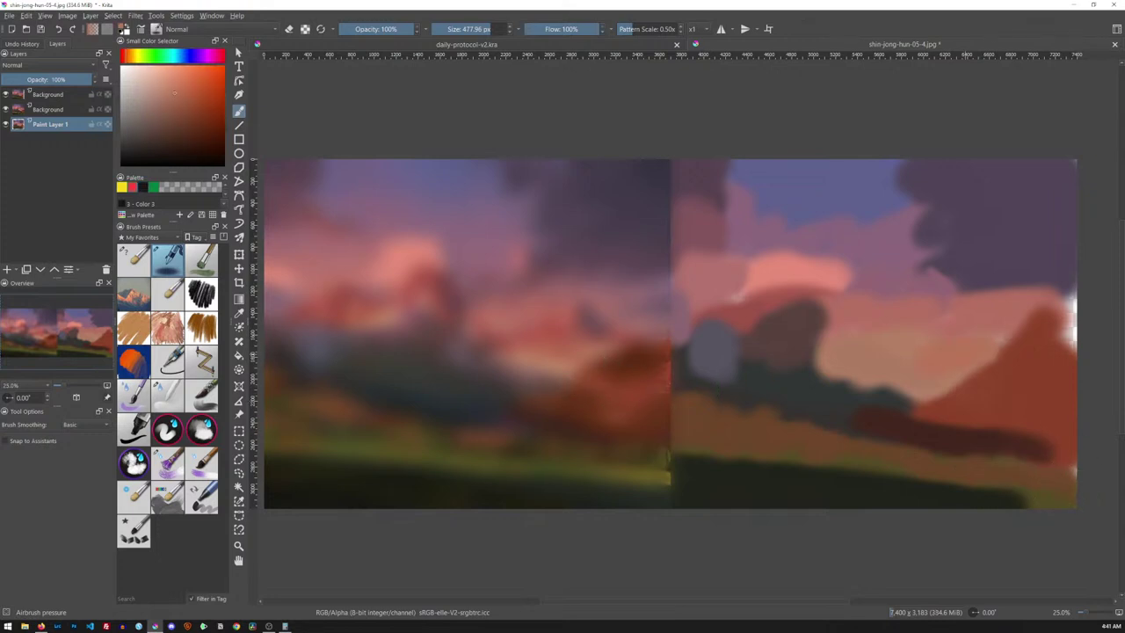
{"action": "left_click", "coordinate": [578, 367], "text": "ctrl"}
{"action": "left_click", "coordinate": [391, 340], "text": "ctrl"}
{"action": "mouse_move", "coordinate": [734, 339]}
{"action": "left_mouse_down"}
{"action": "mouse_move", "coordinate": [806, 322]}
{"action": "mouse_move", "coordinate": [702, 313]}
{"action": "mouse_move", "coordinate": [792, 321]}
{"action": "left_mouse_up"}
{"action": "left_click", "coordinate": [542, 316], "text": "ctrl"}
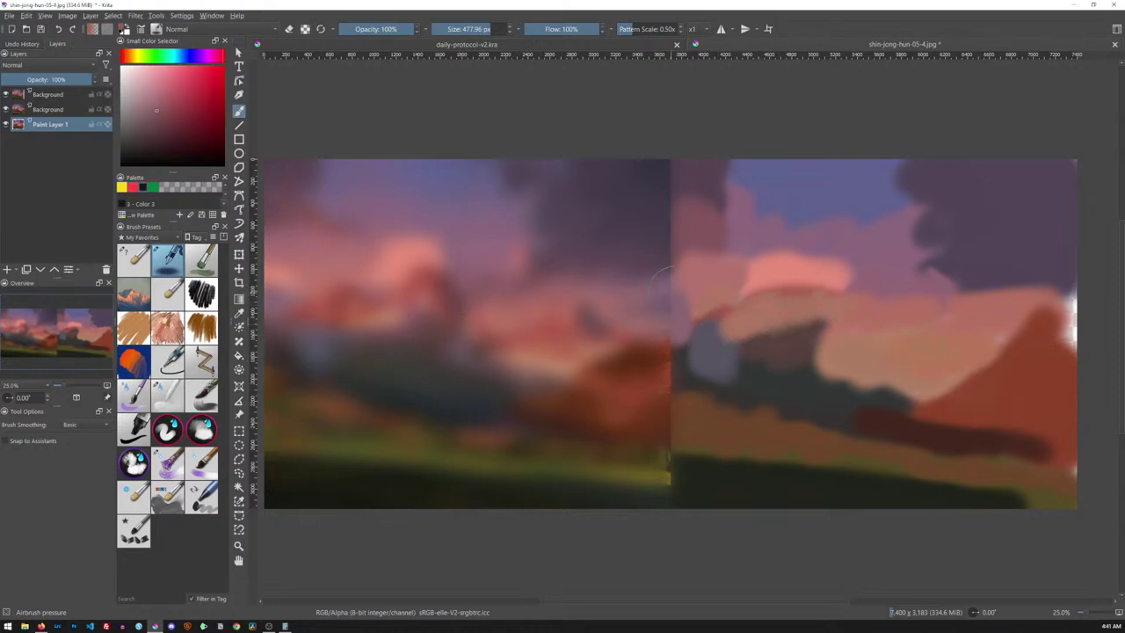
{"action": "mouse_move", "coordinate": [853, 300]}
{"action": "left_mouse_down"}
{"action": "mouse_move", "coordinate": [981, 281]}
{"action": "mouse_move", "coordinate": [1002, 295]}
{"action": "mouse_move", "coordinate": [1046, 289]}
{"action": "mouse_move", "coordinate": [1079, 314]}
{"action": "left_mouse_up"}
{"action": "left_click", "coordinate": [688, 316], "text": "ctrl"}
{"action": "left_click_drag", "start_coordinate": [1026, 347], "coordinate": [1085, 311]}
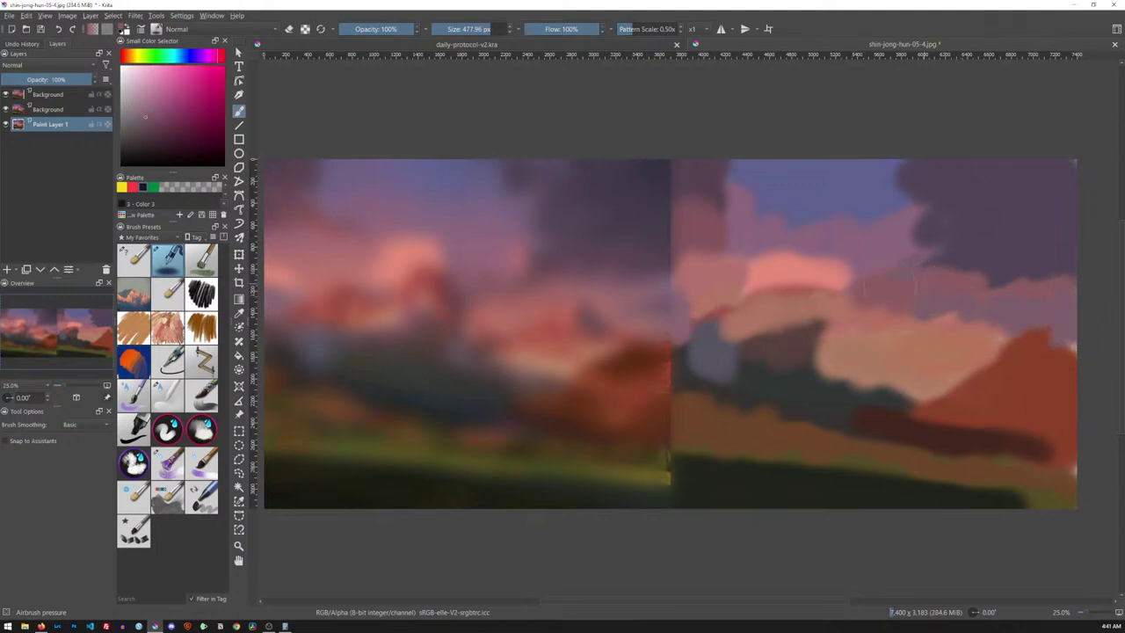
- Soften the upper-right clouds with darker and lighter pinkish mauve strokes
{"action": "left_click", "coordinate": [565, 250], "text": "ctrl"}
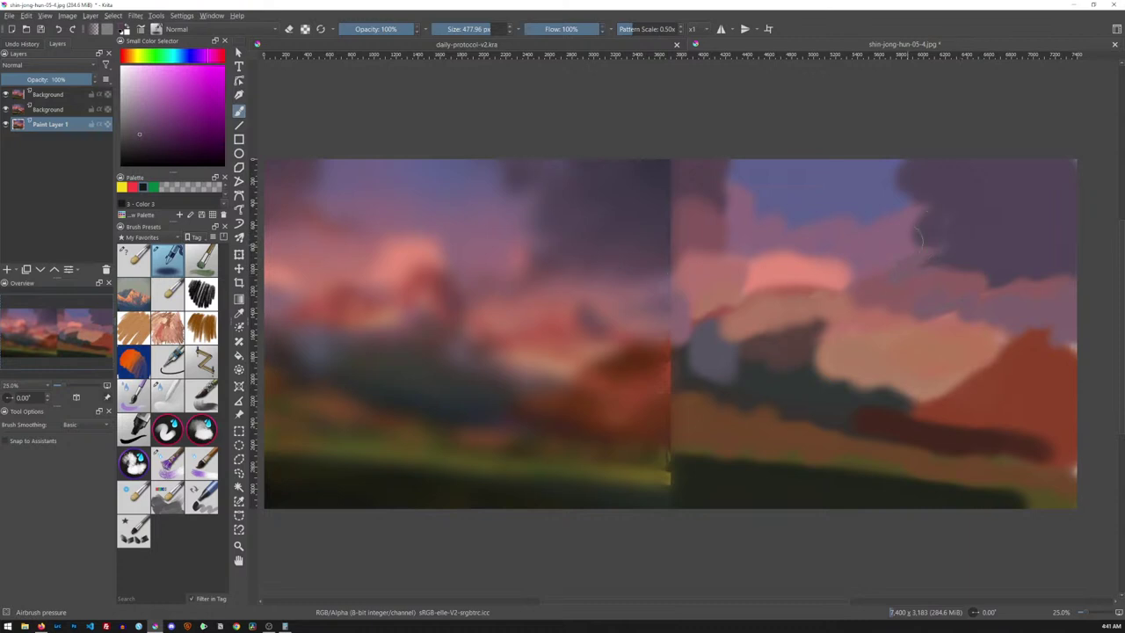
{"action": "left_click_drag", "start_coordinate": [919, 229], "coordinate": [966, 251]}
{"action": "left_click", "coordinate": [543, 264], "text": "ctrl"}
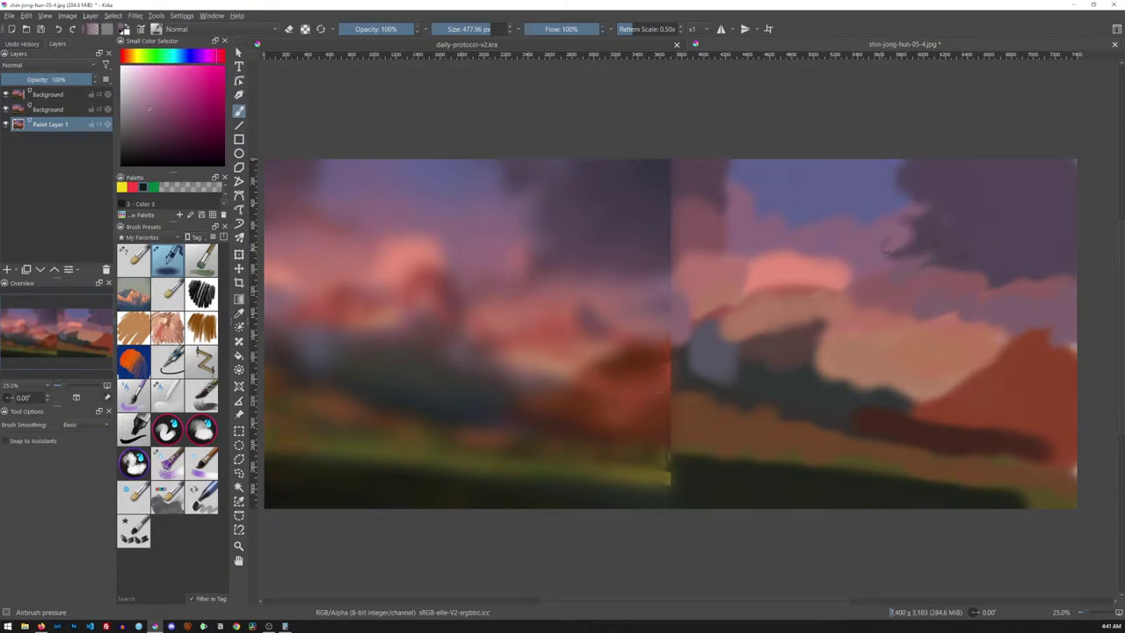
{"action": "left_click_drag", "start_coordinate": [896, 249], "coordinate": [928, 201]}
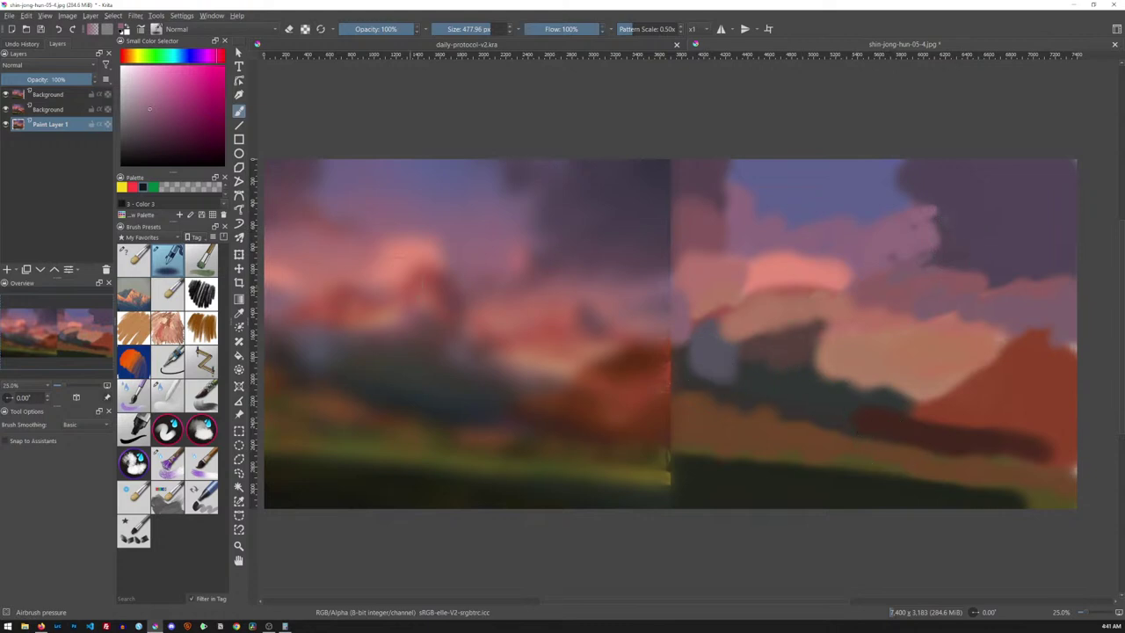
- With the 'deevad C3d Full blending soft' brush at about 560 px, blend the dark sky and purple clouds
{"action": "left_click", "coordinate": [169, 399]}
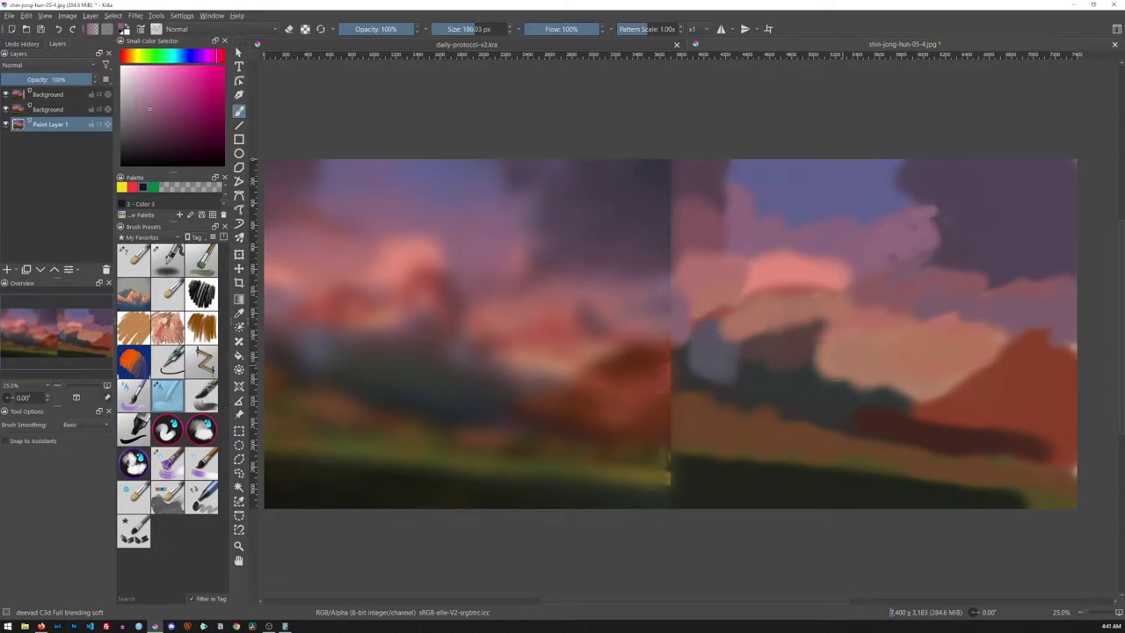
{"action": "left_click_drag", "start_coordinate": [786, 396], "coordinate": [1001, 346]}
{"action": "left_click_drag", "start_coordinate": [715, 159], "coordinate": [708, 189]}
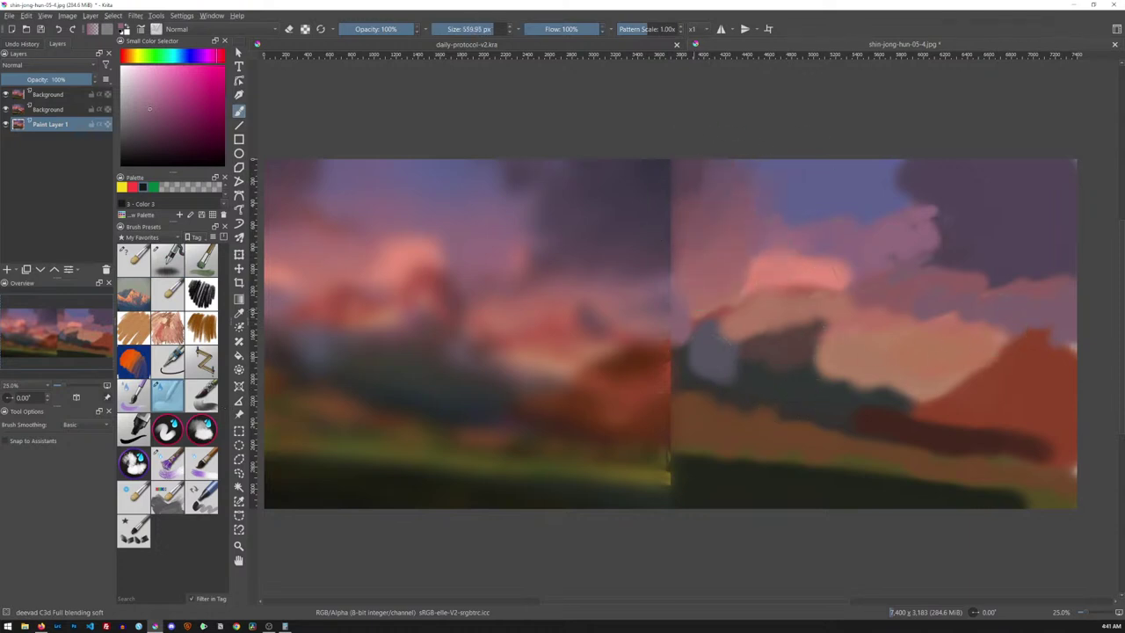
{"action": "mouse_move", "coordinate": [950, 245]}
{"action": "left_mouse_down"}
{"action": "mouse_move", "coordinate": [901, 206]}
{"action": "mouse_move", "coordinate": [923, 179]}
{"action": "left_mouse_up"}
- Smooth the sky and the peach cloud's lower edge, then hide the blurred top Background layer
{"action": "left_click_drag", "start_coordinate": [1073, 282], "coordinate": [914, 294]}
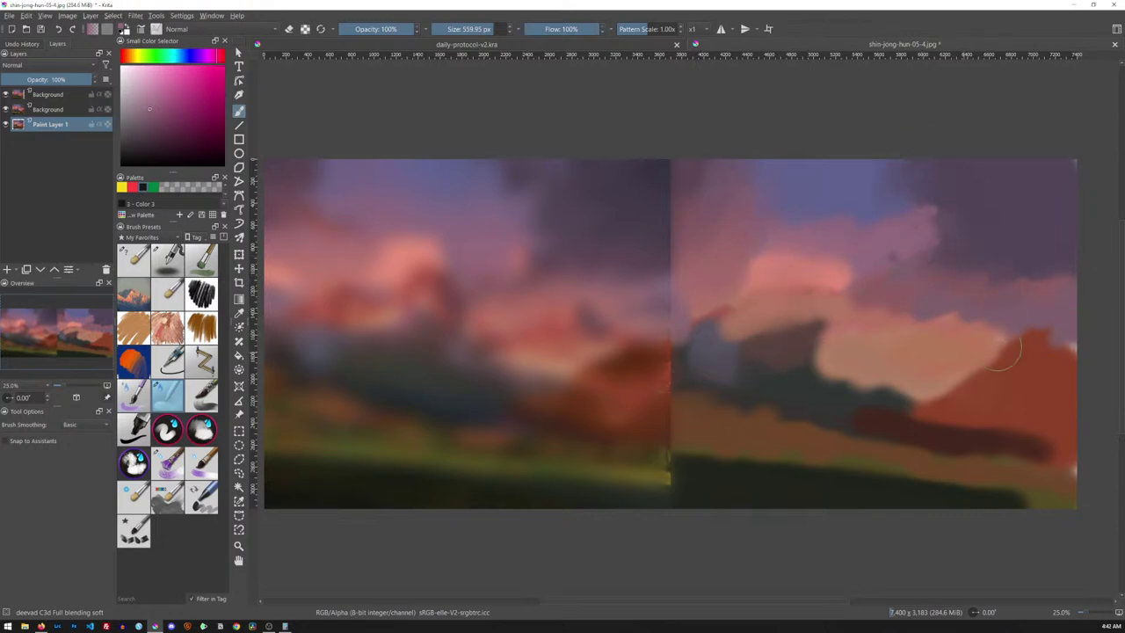
{"action": "mouse_move", "coordinate": [888, 414]}
{"action": "left_mouse_down"}
{"action": "mouse_move", "coordinate": [797, 388]}
{"action": "mouse_move", "coordinate": [773, 357]}
{"action": "mouse_move", "coordinate": [749, 376]}
{"action": "mouse_move", "coordinate": [824, 351]}
{"action": "mouse_move", "coordinate": [698, 395]}
{"action": "mouse_move", "coordinate": [650, 441]}
{"action": "mouse_move", "coordinate": [728, 347]}
{"action": "mouse_move", "coordinate": [816, 337]}
{"action": "mouse_move", "coordinate": [711, 376]}
{"action": "mouse_move", "coordinate": [694, 345]}
{"action": "mouse_move", "coordinate": [721, 349]}
{"action": "mouse_move", "coordinate": [682, 389]}
{"action": "mouse_move", "coordinate": [819, 413]}
{"action": "mouse_move", "coordinate": [790, 380]}
{"action": "mouse_move", "coordinate": [872, 379]}
{"action": "mouse_move", "coordinate": [854, 394]}
{"action": "mouse_move", "coordinate": [921, 417]}
{"action": "mouse_move", "coordinate": [864, 430]}
{"action": "mouse_move", "coordinate": [909, 413]}
{"action": "mouse_move", "coordinate": [1054, 443]}
{"action": "mouse_move", "coordinate": [1058, 473]}
{"action": "mouse_move", "coordinate": [1087, 491]}
{"action": "mouse_move", "coordinate": [1031, 485]}
{"action": "mouse_move", "coordinate": [1033, 496]}
{"action": "mouse_move", "coordinate": [1005, 502]}
{"action": "mouse_move", "coordinate": [750, 456]}
{"action": "mouse_move", "coordinate": [950, 484]}
{"action": "mouse_move", "coordinate": [660, 451]}
{"action": "mouse_move", "coordinate": [920, 493]}
{"action": "mouse_move", "coordinate": [842, 465]}
{"action": "mouse_move", "coordinate": [875, 430]}
{"action": "mouse_move", "coordinate": [732, 409]}
{"action": "mouse_move", "coordinate": [1089, 466]}
{"action": "mouse_move", "coordinate": [943, 414]}
{"action": "mouse_move", "coordinate": [954, 389]}
{"action": "mouse_move", "coordinate": [1039, 335]}
{"action": "mouse_move", "coordinate": [1073, 371]}
{"action": "mouse_move", "coordinate": [1033, 364]}
{"action": "mouse_move", "coordinate": [1001, 379]}
{"action": "left_mouse_up"}
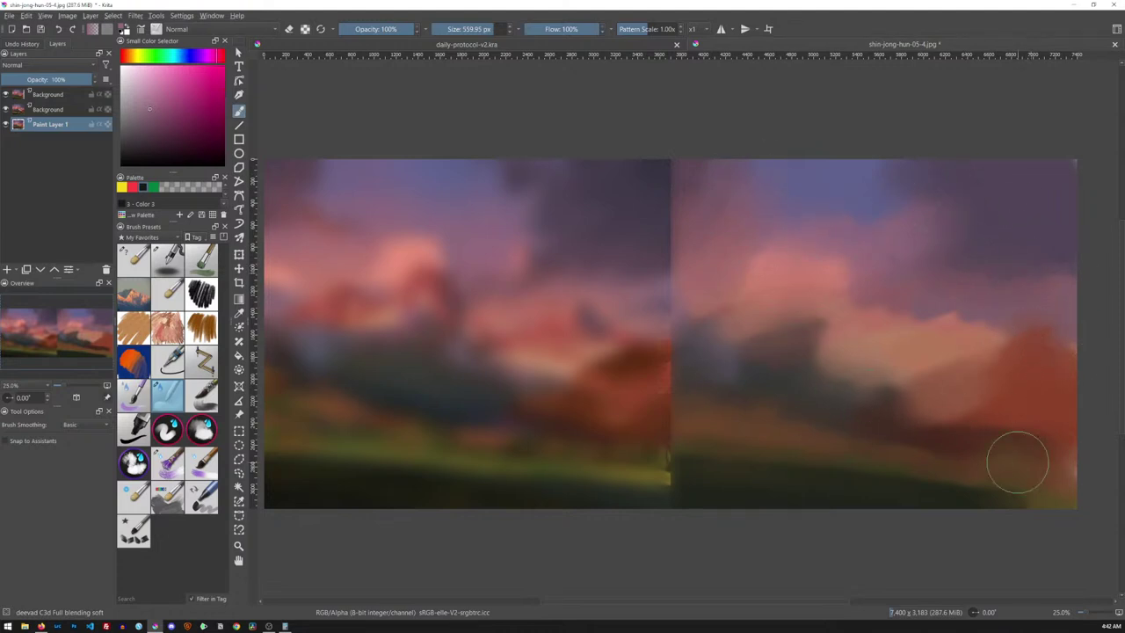
{"action": "left_click", "coordinate": [7, 94]}
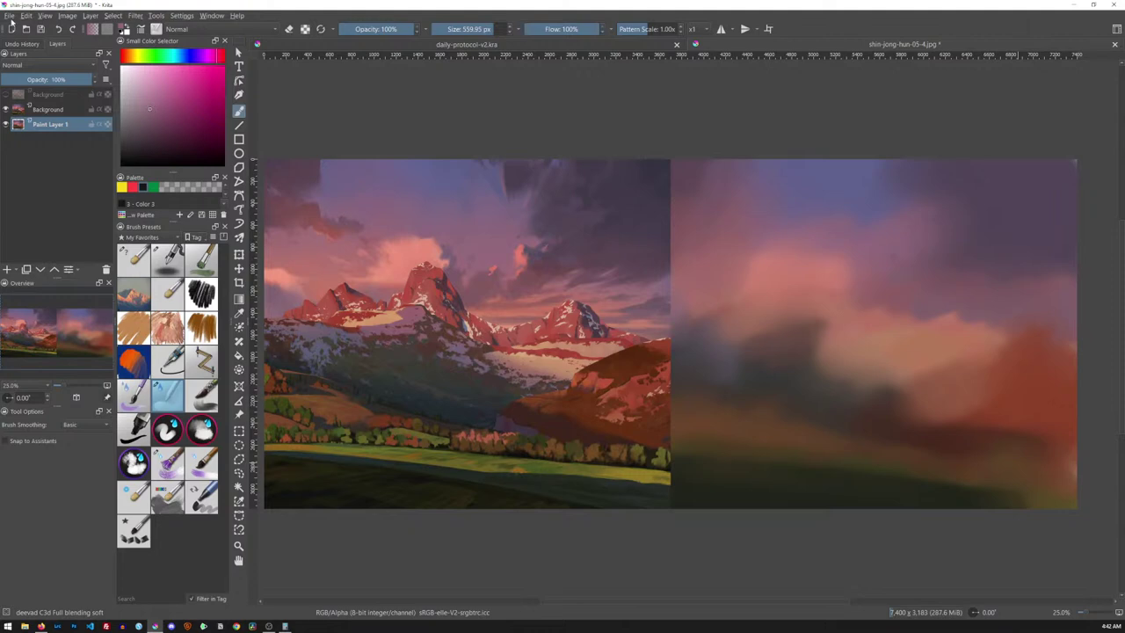
- In Save As, create and open the folder 'Art - Learning From Digital Masters' inside 01 Projects
{"action": "left_click", "coordinate": [26, 15]}
{"action": "mouse_move", "coordinate": [8, 16]}
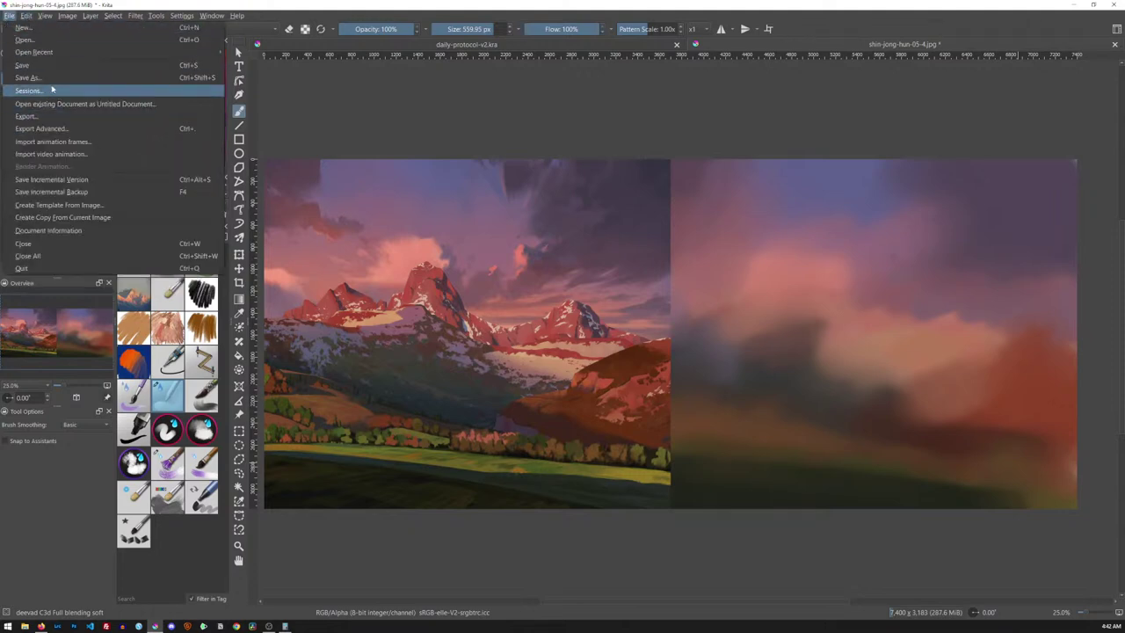
{"action": "left_click", "coordinate": [53, 77]}
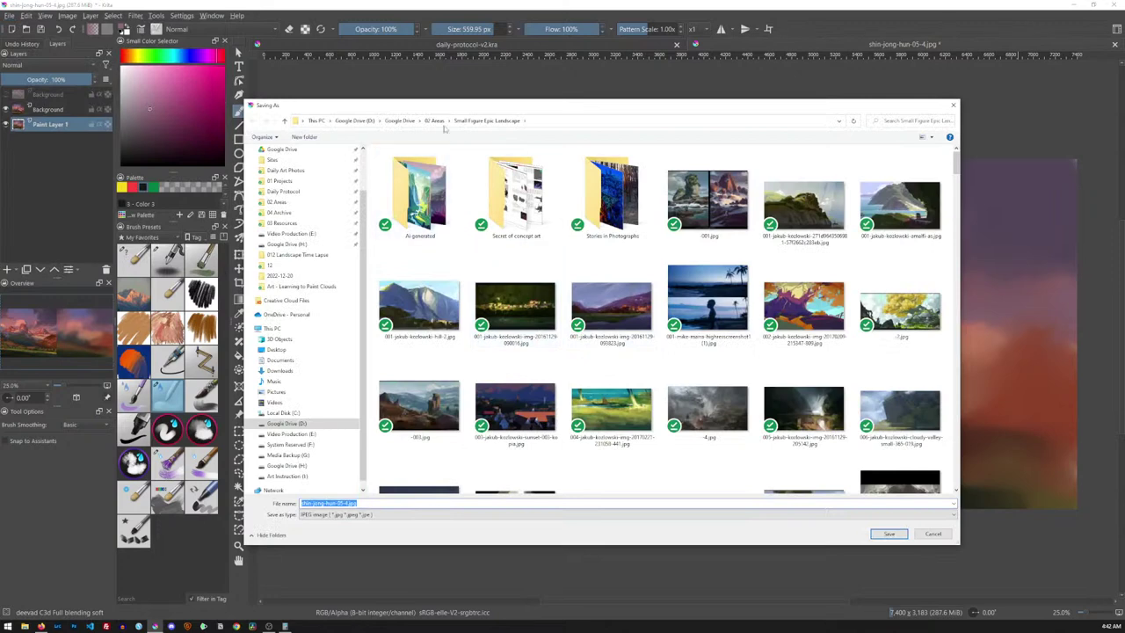
{"action": "left_click", "coordinate": [279, 180]}
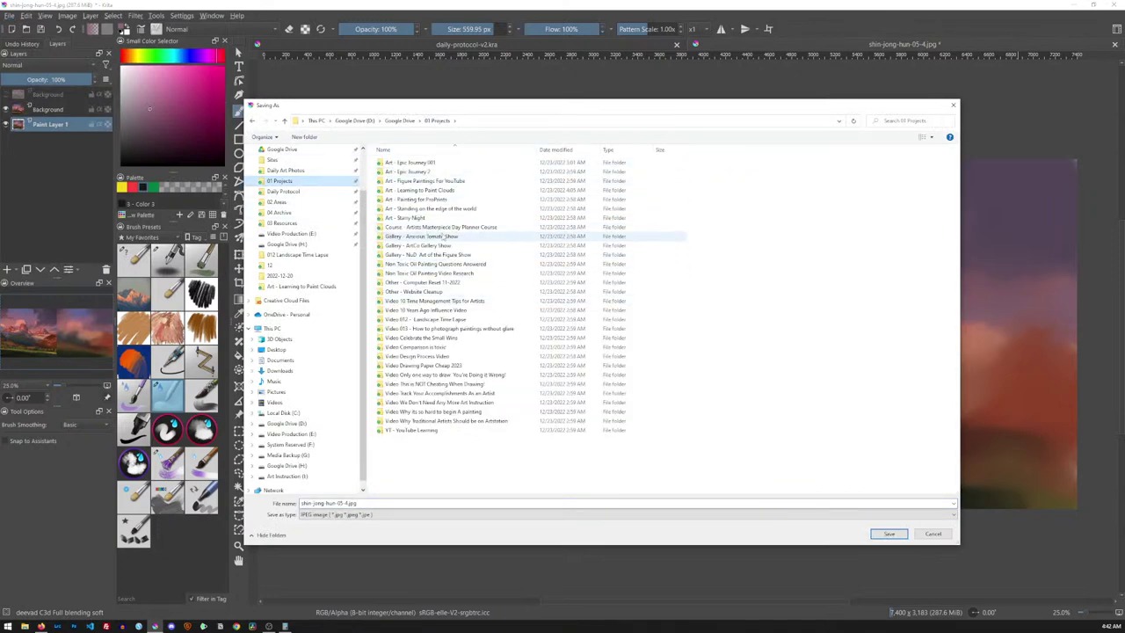
{"action": "left_click", "coordinate": [307, 138]}
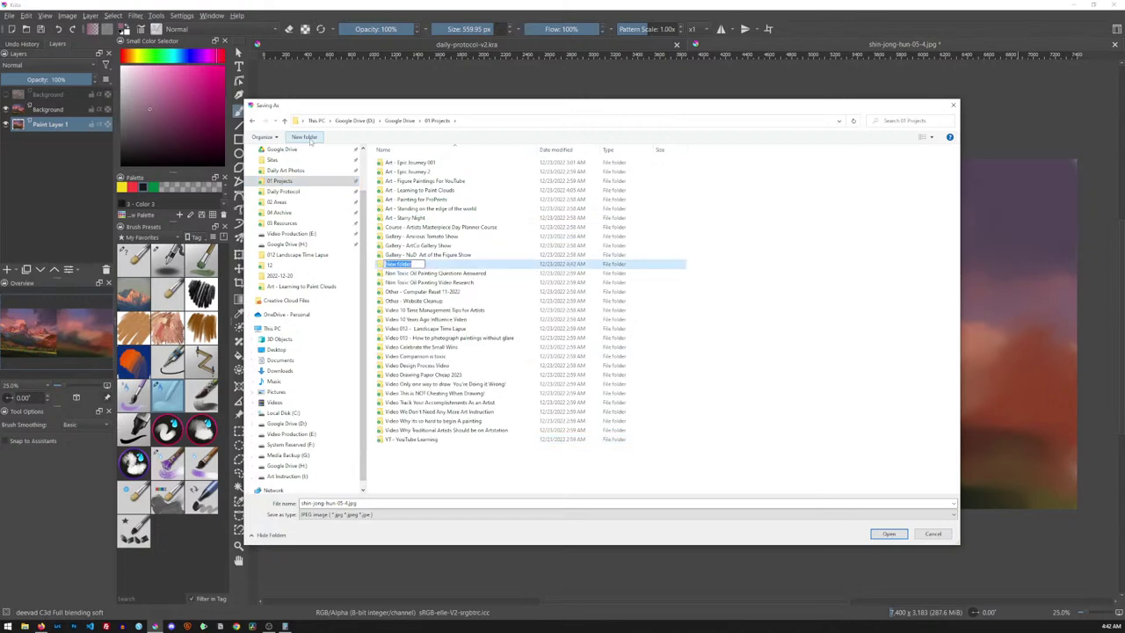
{"action": "type", "text": "Art "}
{"action": "type", "text": "- Learning"}
{"action": "type", "text": " Fra"}
{"action": "type", "text": "m Digital"}
{"action": "type", "text": " Masters"}
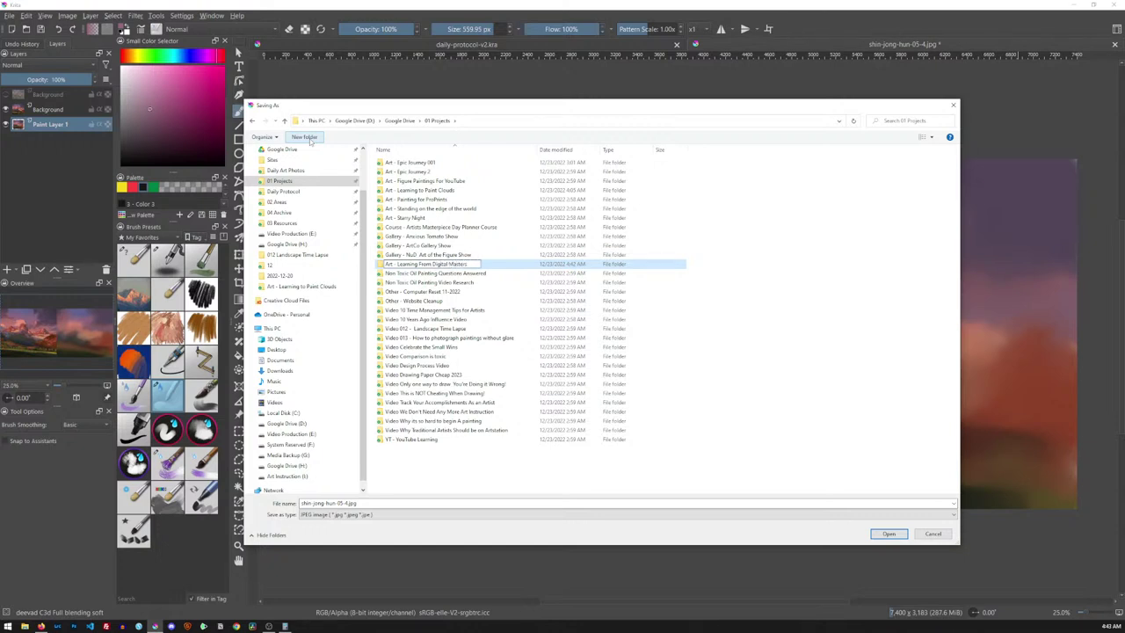
{"action": "key", "text": "Return"}
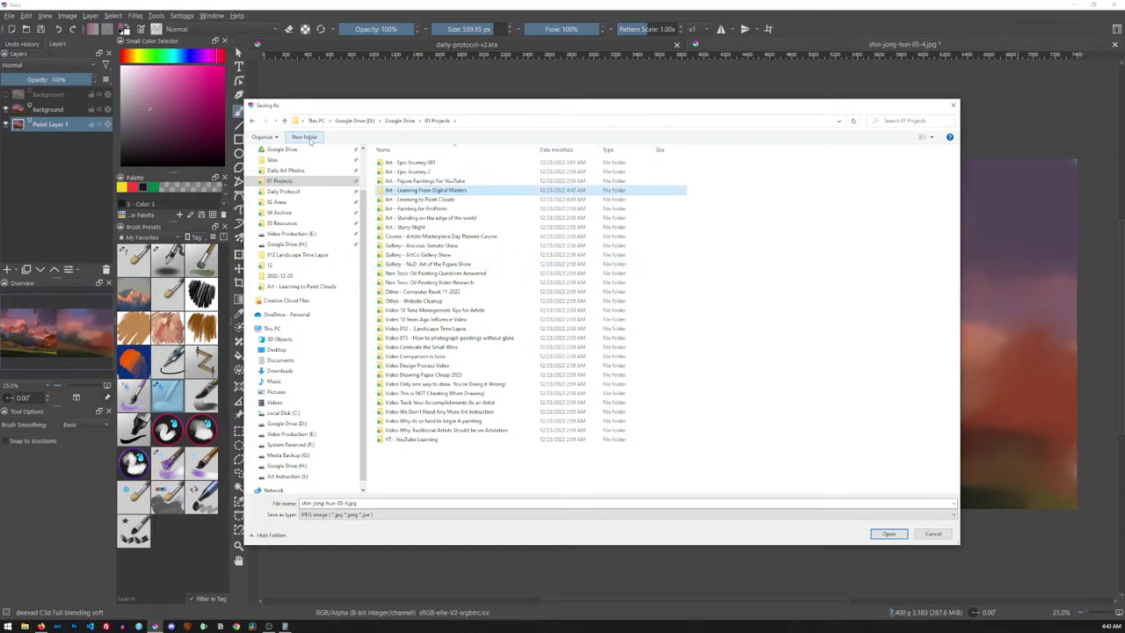
{"action": "double_click", "coordinate": [458, 191]}
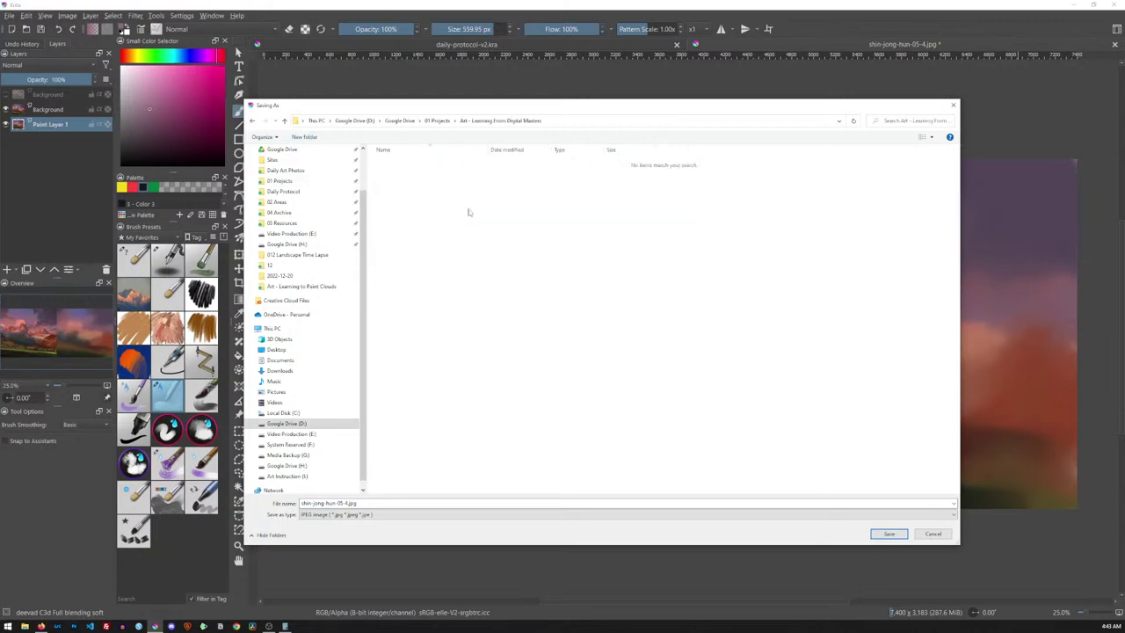
- Save the study as a Krita document (*.kra) named shin-jong-hun-05-4.kra
{"action": "left_click", "coordinate": [369, 514]}
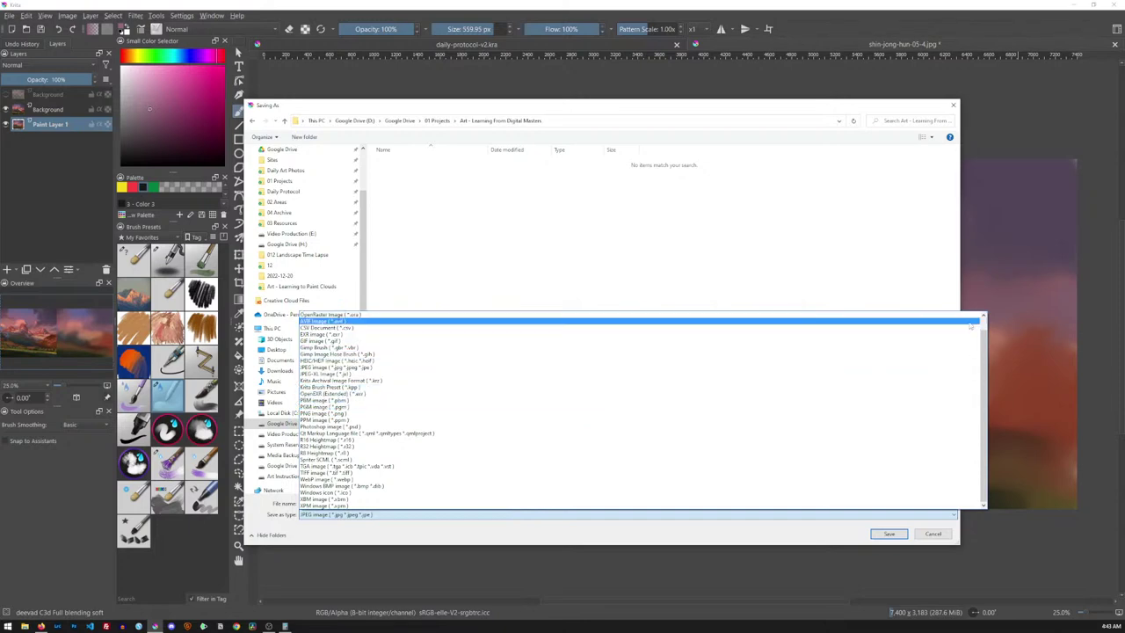
{"action": "scroll", "coordinate": [967, 325], "scroll_direction": "up", "scroll_amount": 2}
{"action": "left_click", "coordinate": [343, 322]}
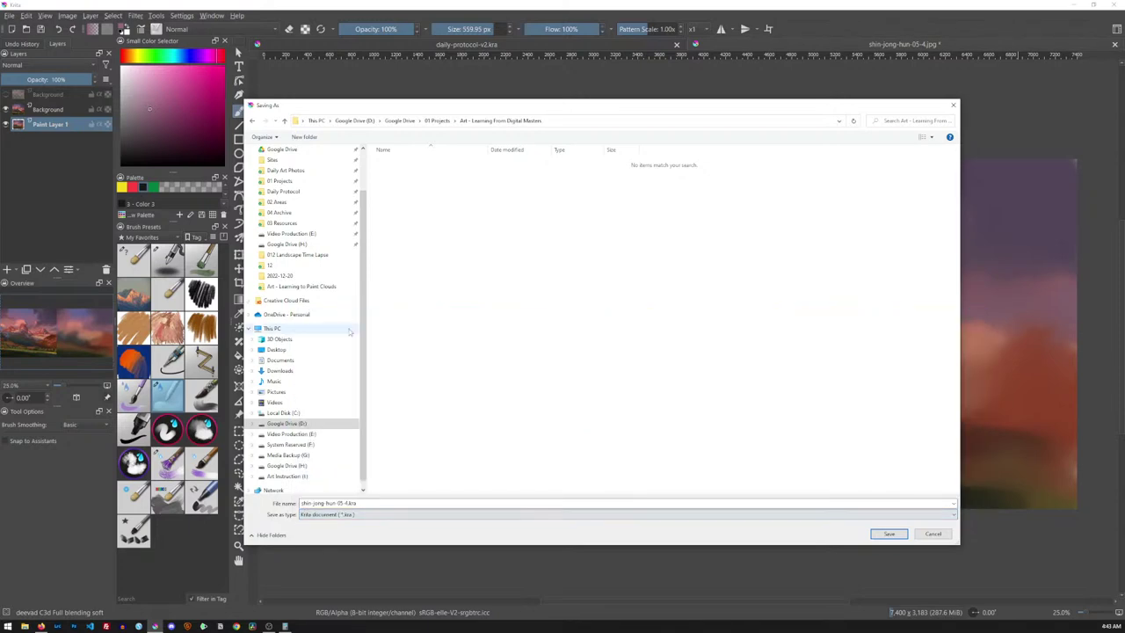
{"action": "left_click", "coordinate": [890, 534]}
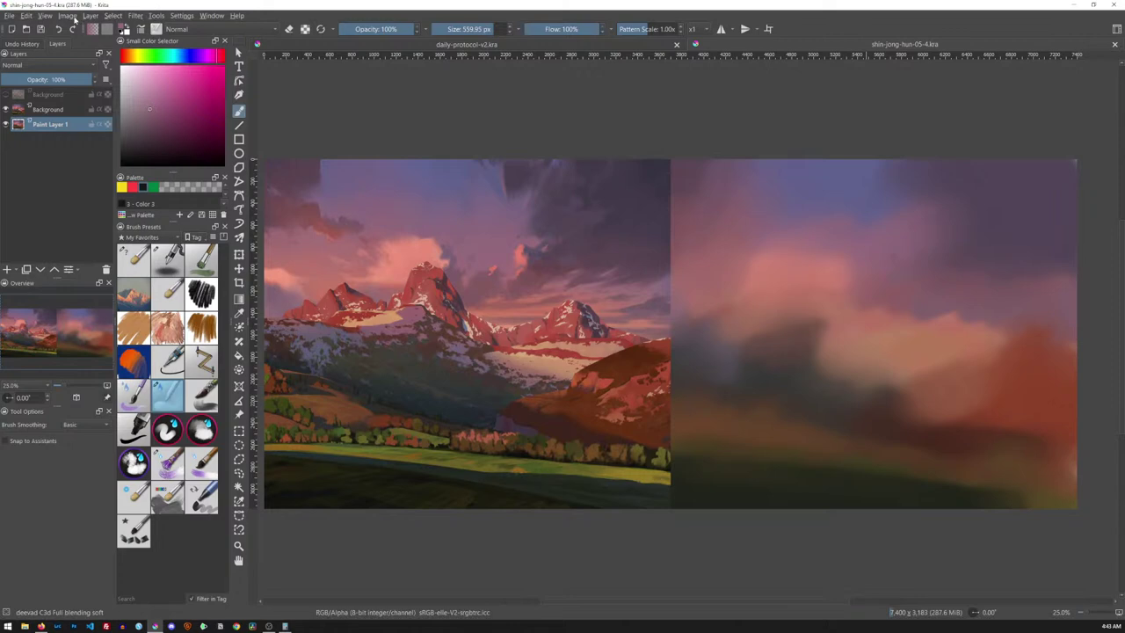
- Scale the image to a width of 4000 px (4000 × 1721)
{"action": "left_click", "coordinate": [68, 16]}
{"action": "left_click", "coordinate": [144, 157]}
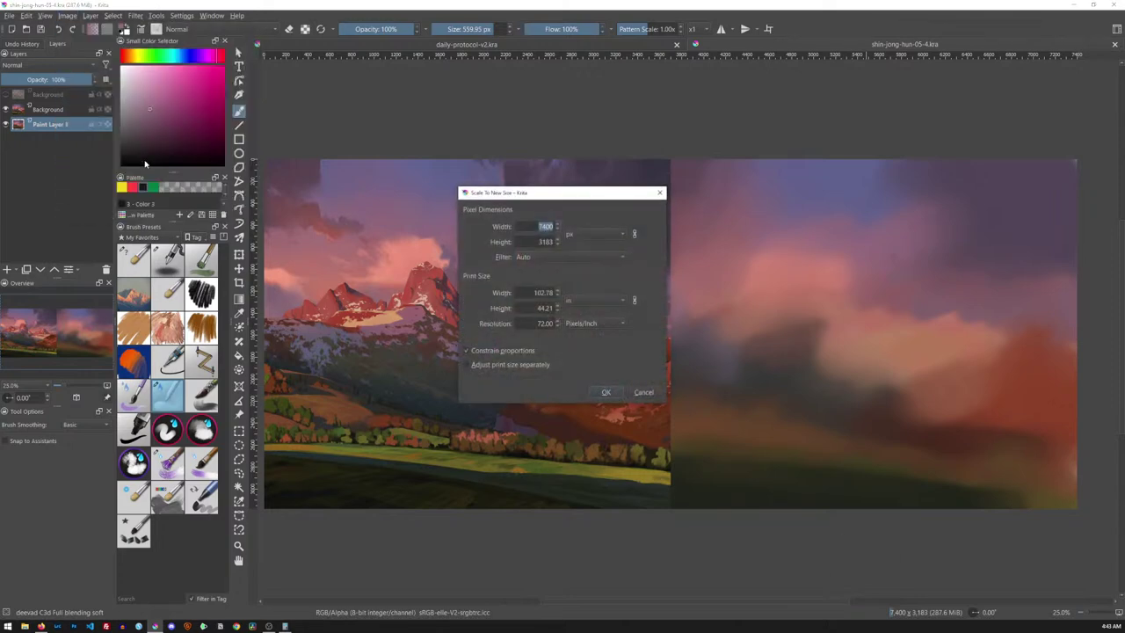
{"action": "left_click", "coordinate": [543, 226]}
{"action": "key", "text": "ctrl+a"}
{"action": "type", "text": "4000"}
{"action": "left_click", "coordinate": [605, 392]}
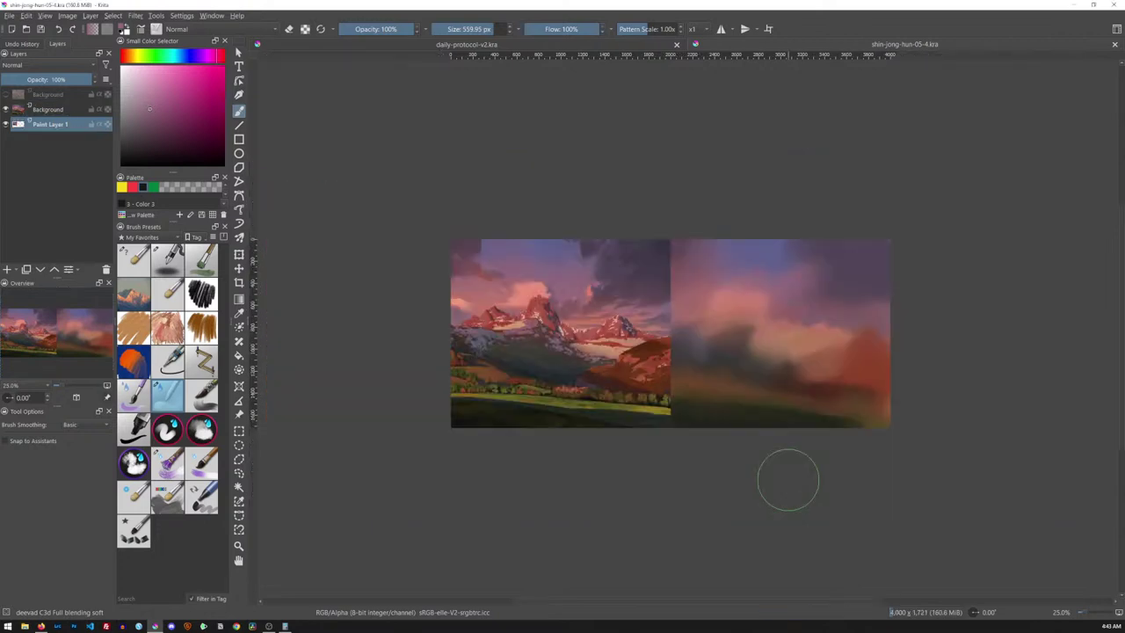
- Save the rescaled image and zoom to fit its width
{"action": "key", "text": "ctrl+s"}
{"action": "key", "text": "plus"}
{"action": "key", "text": "plus"}
{"action": "key", "text": "plus"}
{"action": "key", "text": "plus"}
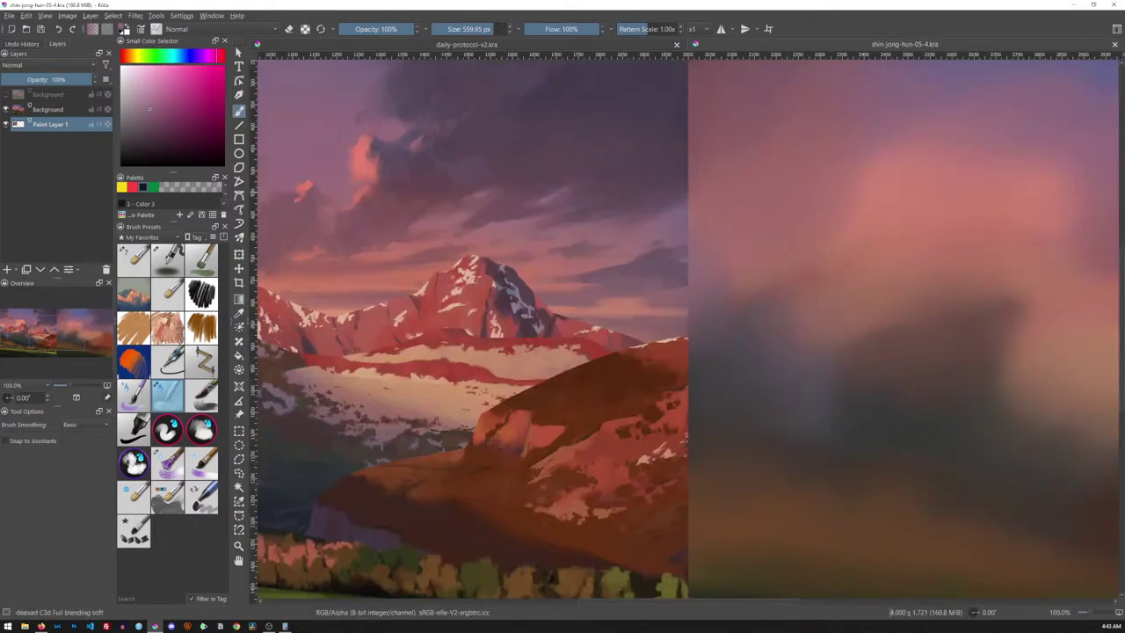
{"action": "key", "text": "2"}
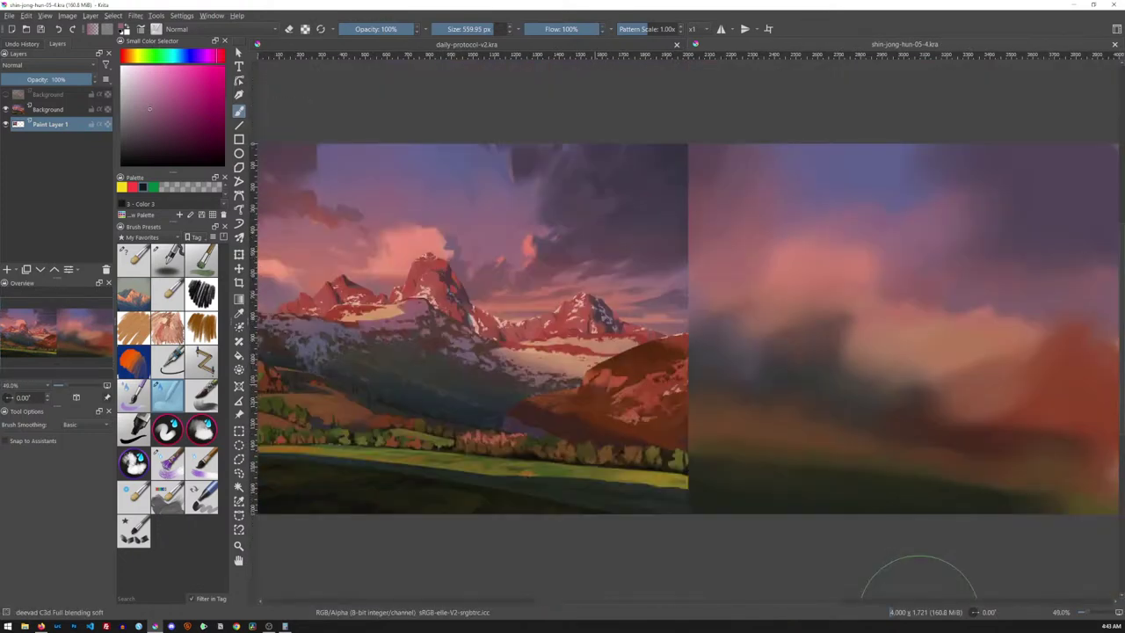